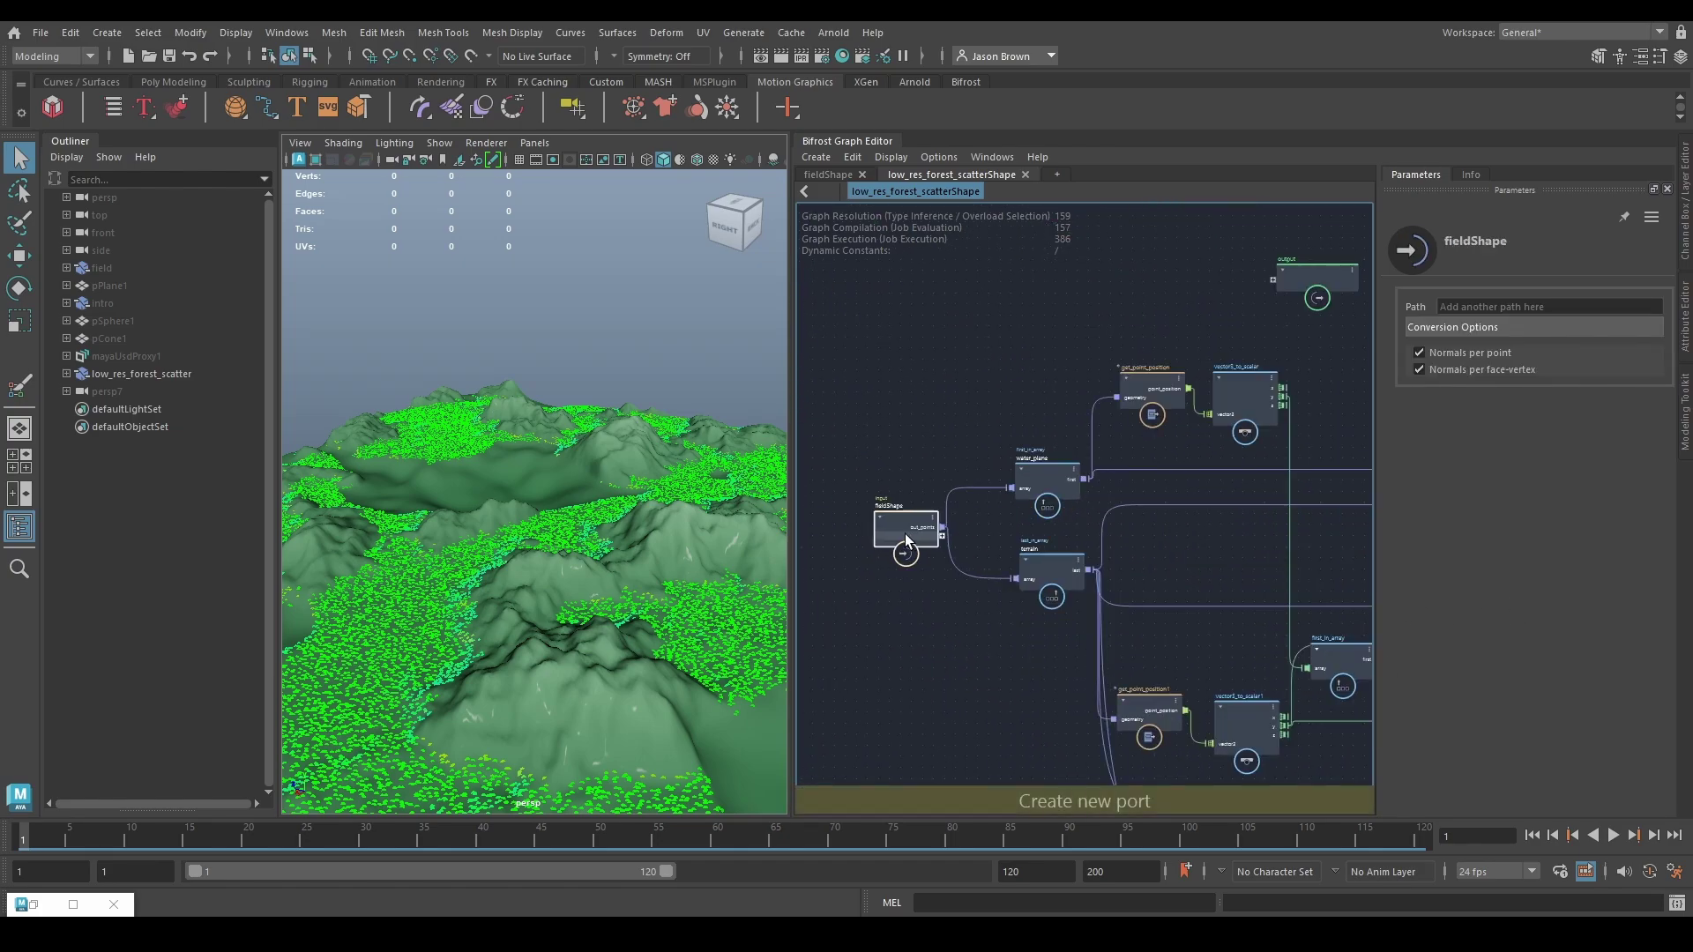
# Step: Move the fieldShape input, water_plane and terrain nodes further away from the nodes they feed
pyautogui.moveTo(904, 532); pyautogui.dragTo(839, 534)
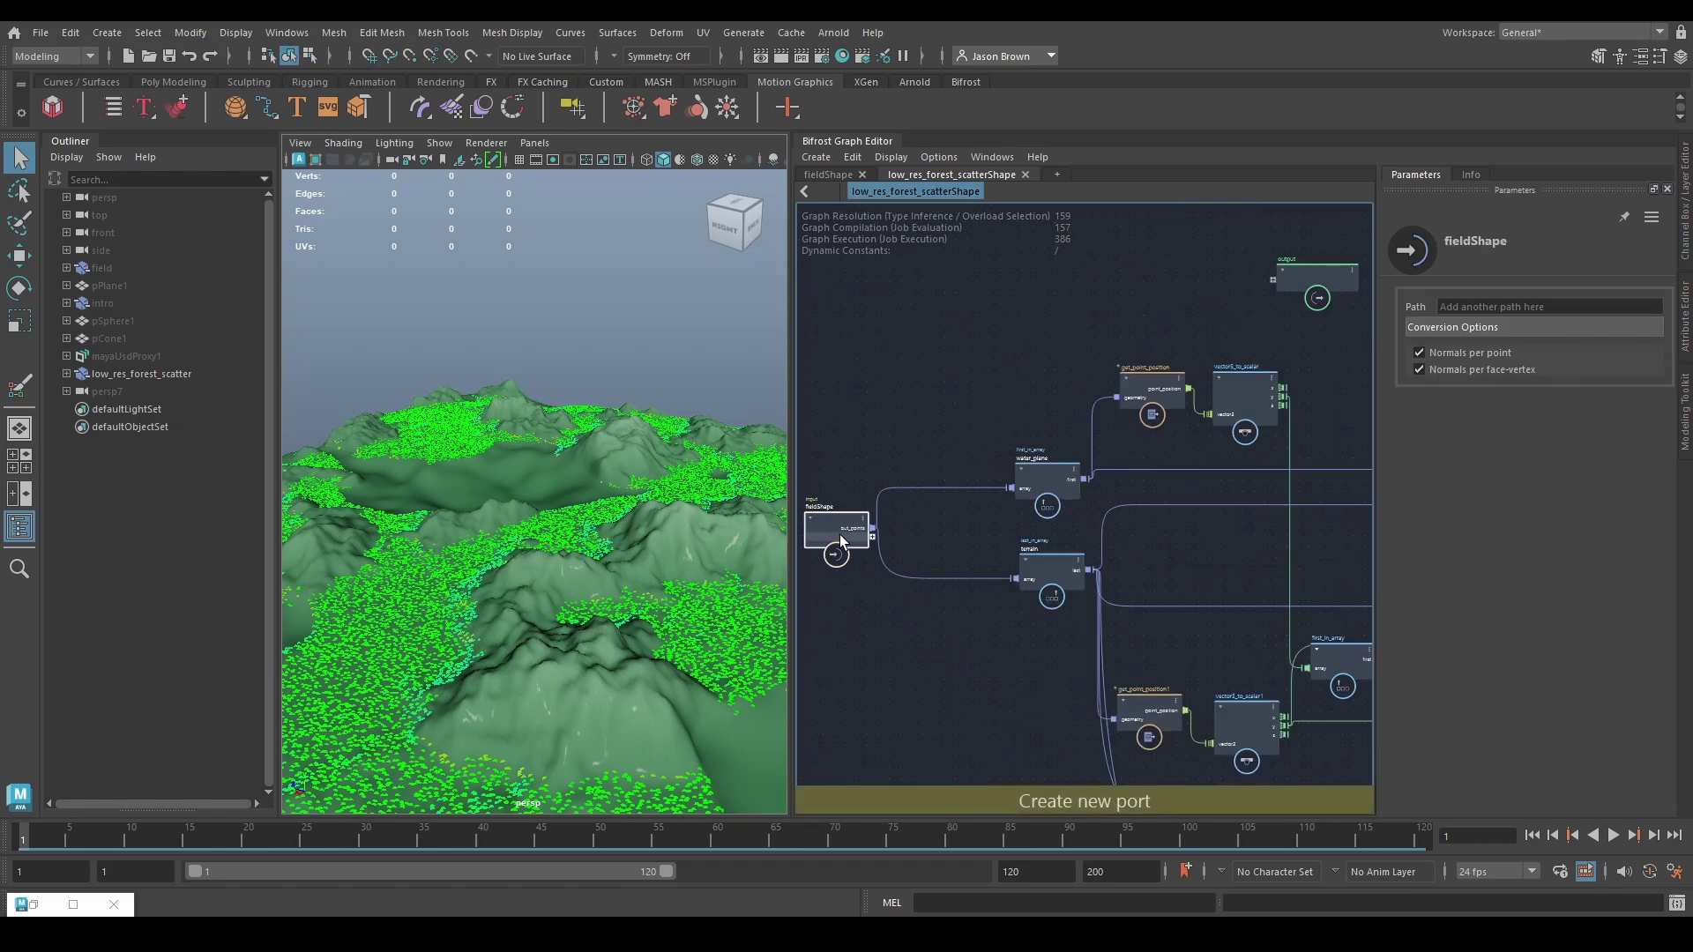
pyautogui.moveTo(1028, 466); pyautogui.dragTo(934, 462)
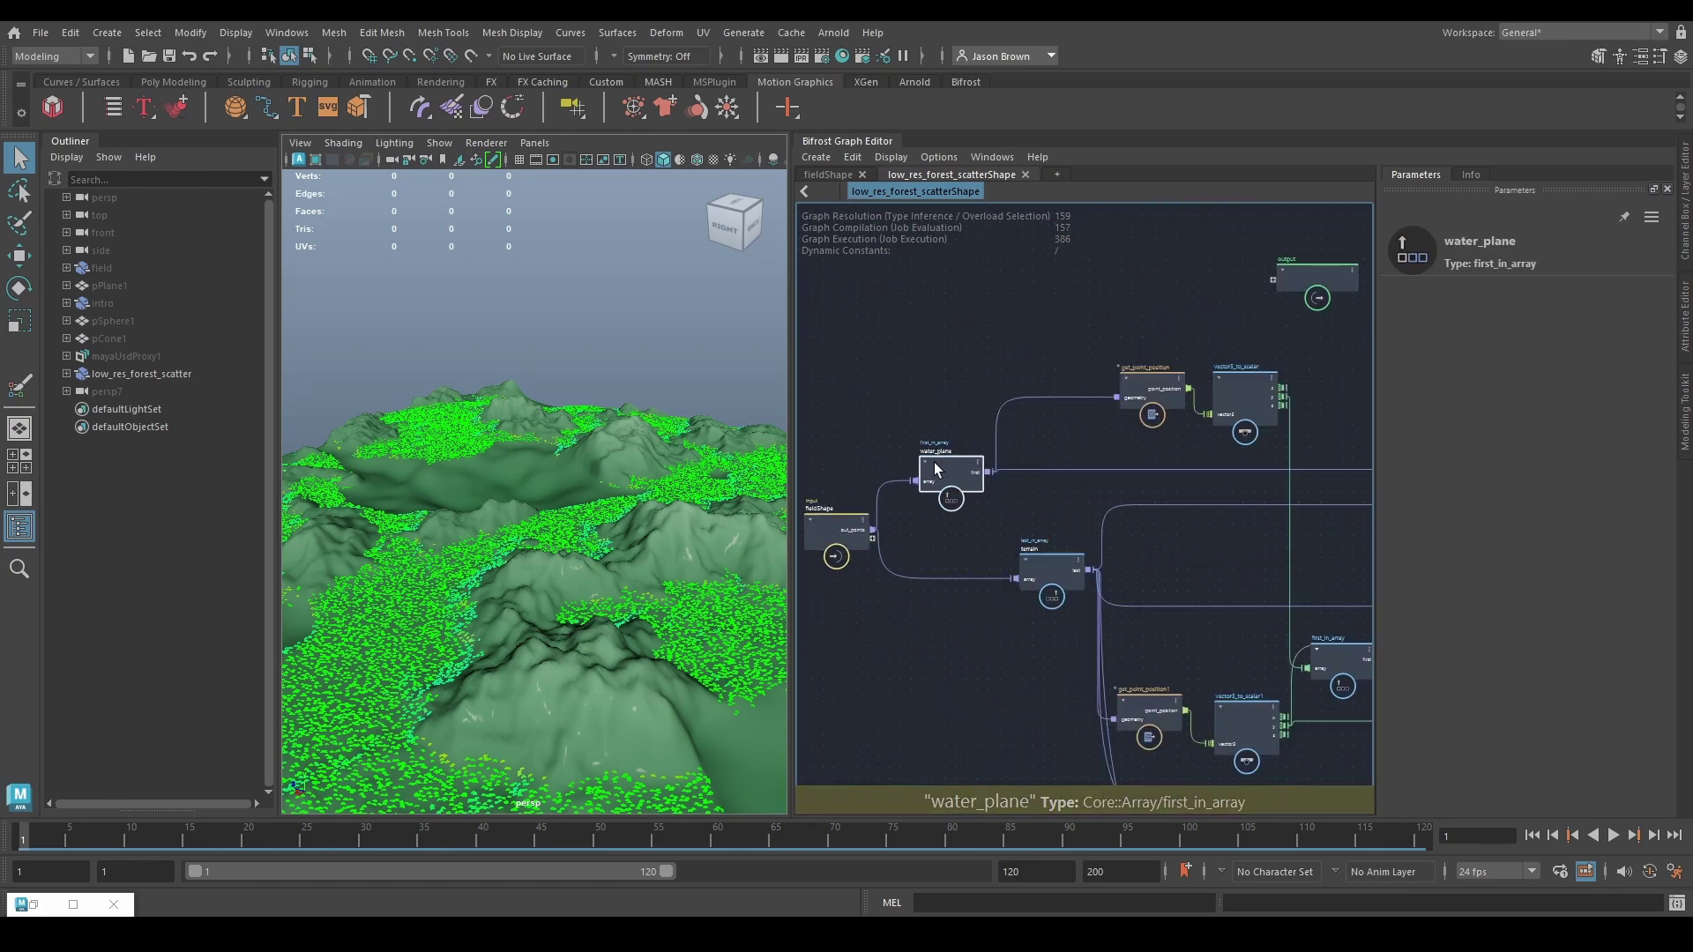
pyautogui.moveTo(1060, 571); pyautogui.dragTo(961, 564)
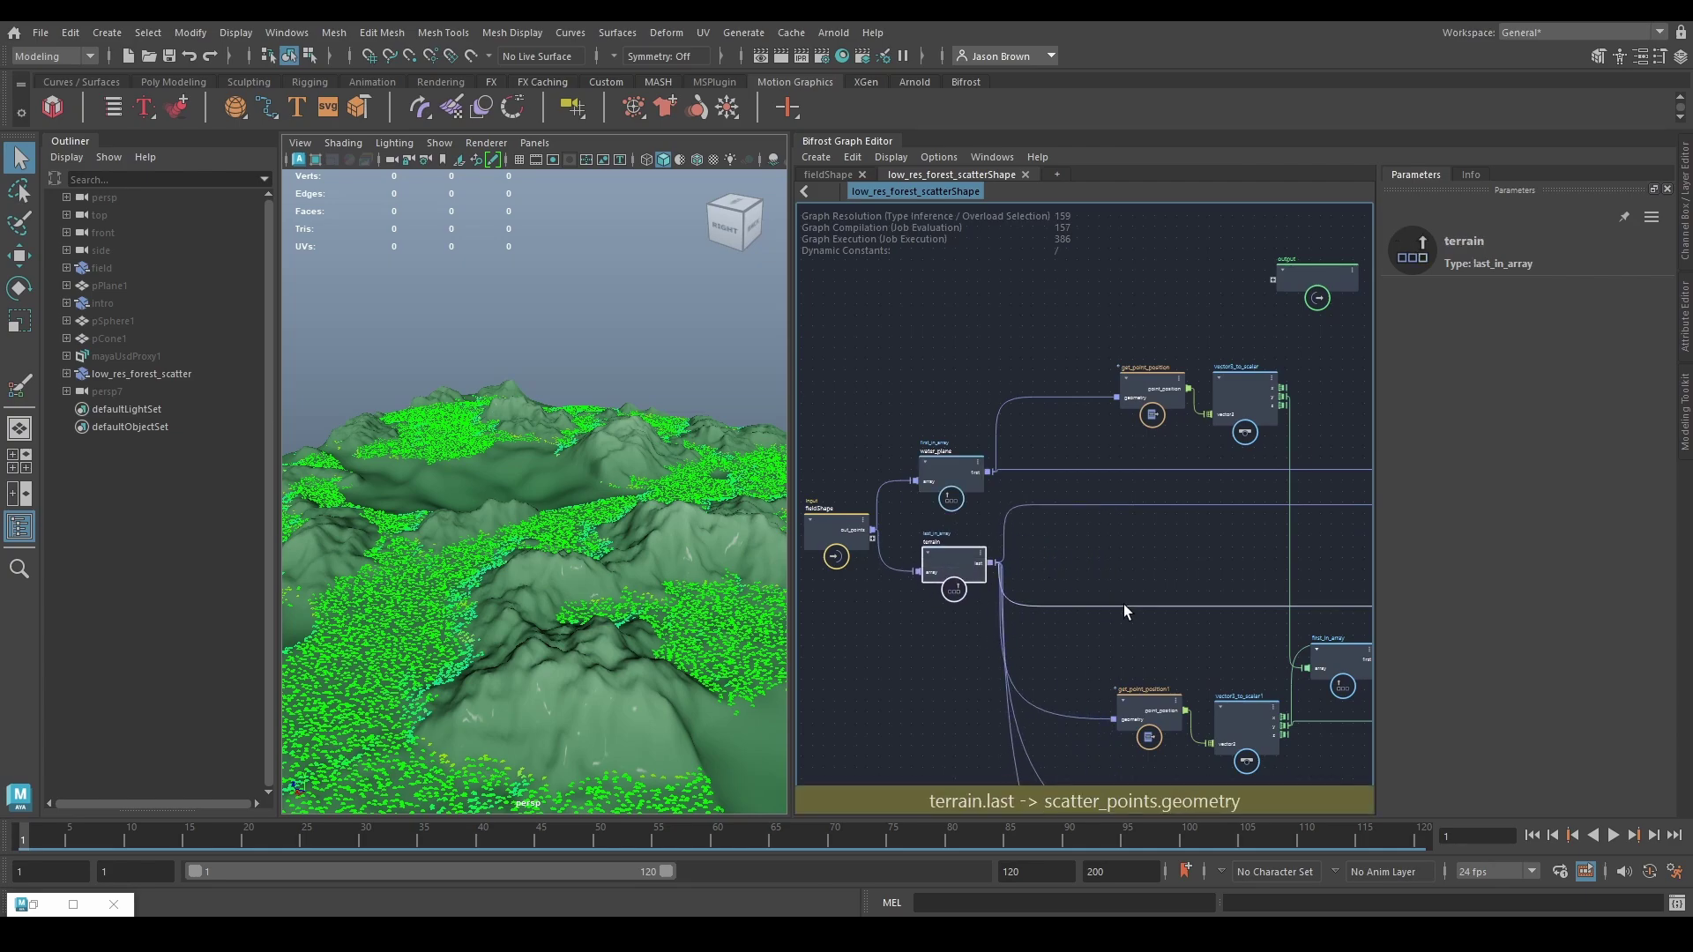
# Step: Remove the point_scope1 node fed by the terrain node, below the dot product section of the graph
pyautogui.scroll(-2, 1197, 651)
pyautogui.keyDown('alt'); pyautogui.moveTo(1197, 651); pyautogui.dragTo(925, 423, button='middle'); pyautogui.keyUp('alt')
pyautogui.scroll(-1, 1201, 563)
pyautogui.keyDown('alt'); pyautogui.moveTo(1356, 600); pyautogui.dragTo(1193, 574, button='middle'); pyautogui.keyUp('alt')
pyautogui.scroll(-1, 1193, 574)
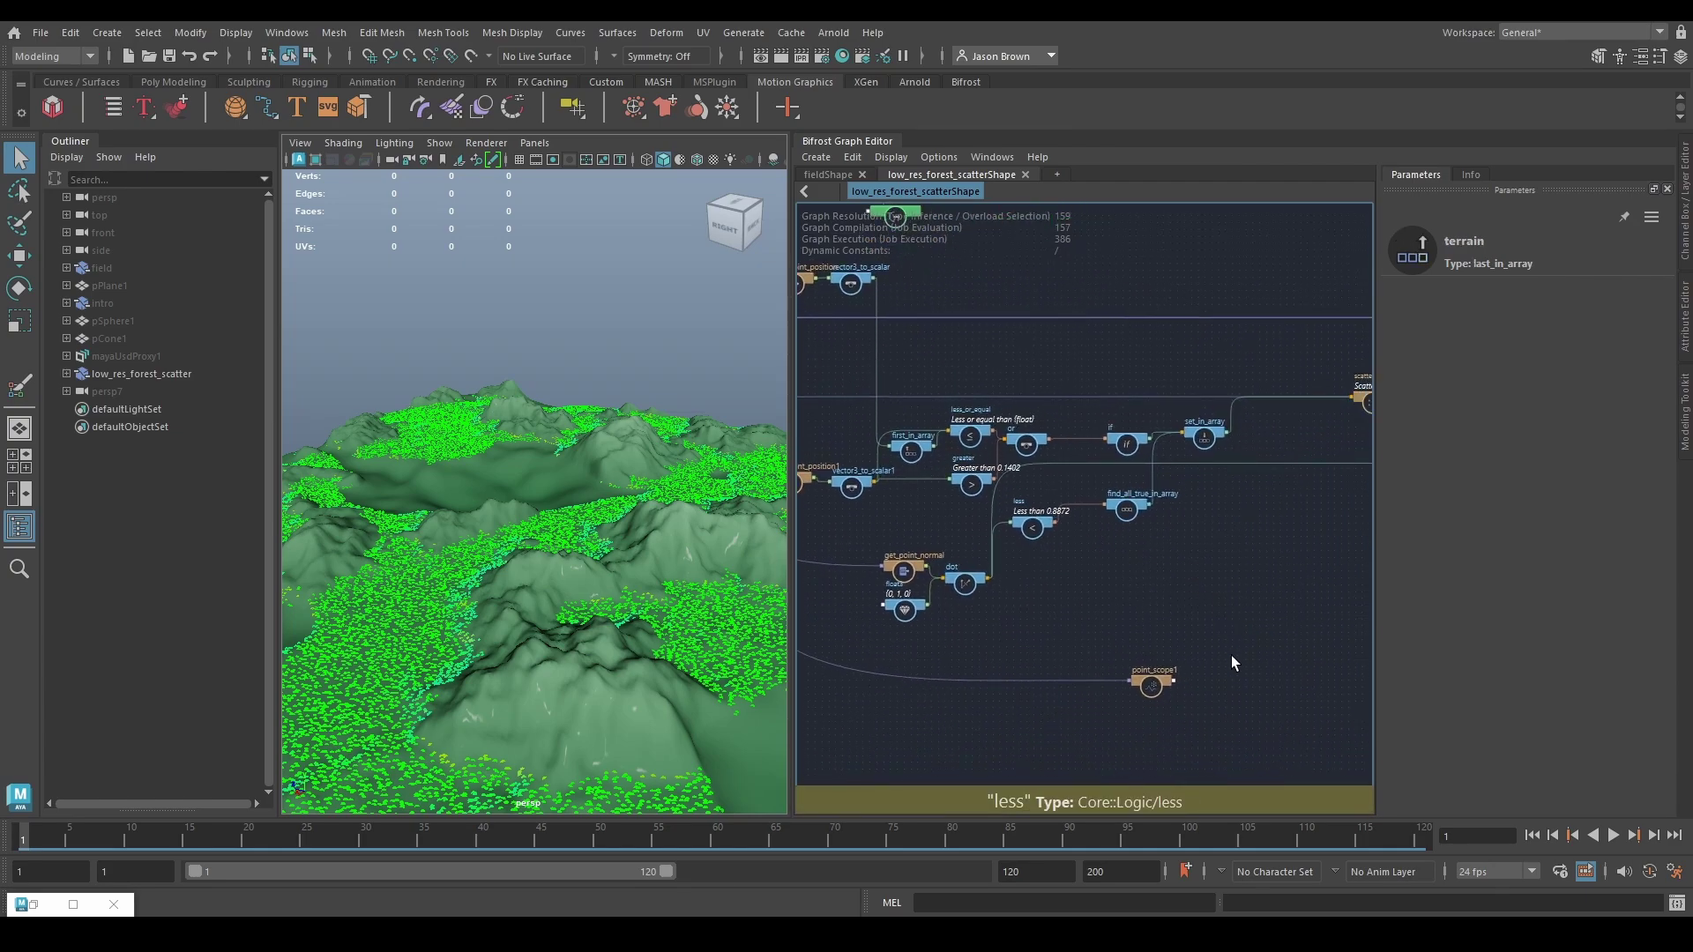
pyautogui.click(1165, 684)
pyautogui.moveTo(1164, 685); pyautogui.dragTo(721, 698)
pyautogui.keyDown('alt'); pyautogui.moveTo(958, 659); pyautogui.dragTo(1091, 733, button='middle'); pyautogui.keyUp('alt')
pyautogui.click(848, 773)
# Step: Move the output node further along above the comparison nodes in the graph
pyautogui.scroll(1, 1122, 516)
pyautogui.moveTo(992, 277); pyautogui.dragTo(1082, 260)
pyautogui.keyDown('alt'); pyautogui.moveTo(1265, 471); pyautogui.dragTo(1167, 464, button='middle'); pyautogui.keyUp('alt')
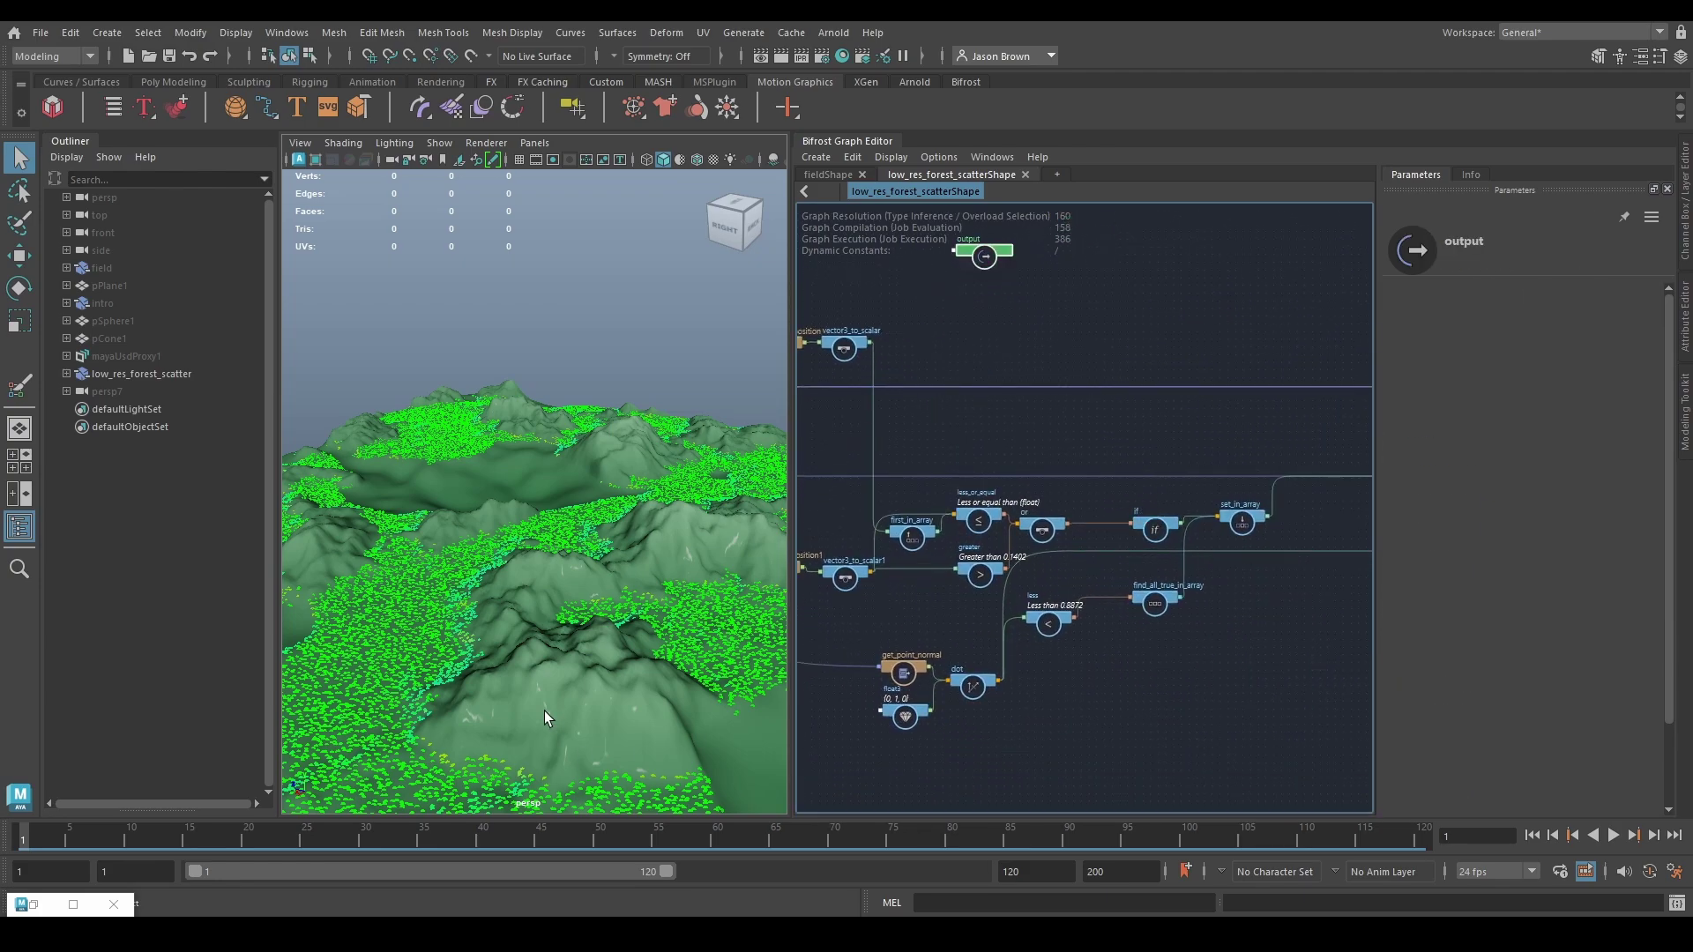
# Step: Enable the proxy display on the terminal node so the water plane shows with the diagnostic geometry
pyautogui.moveTo(544, 717)
pyautogui.keyDown('alt'); pyautogui.mouseDown()
pyautogui.moveTo(819, 675)
pyautogui.moveTo(548, 700)
pyautogui.mouseUp(); pyautogui.keyUp('alt')
pyautogui.keyDown('alt'); pyautogui.moveTo(547, 699); pyautogui.dragTo(624, 690, button='middle'); pyautogui.keyUp('alt')
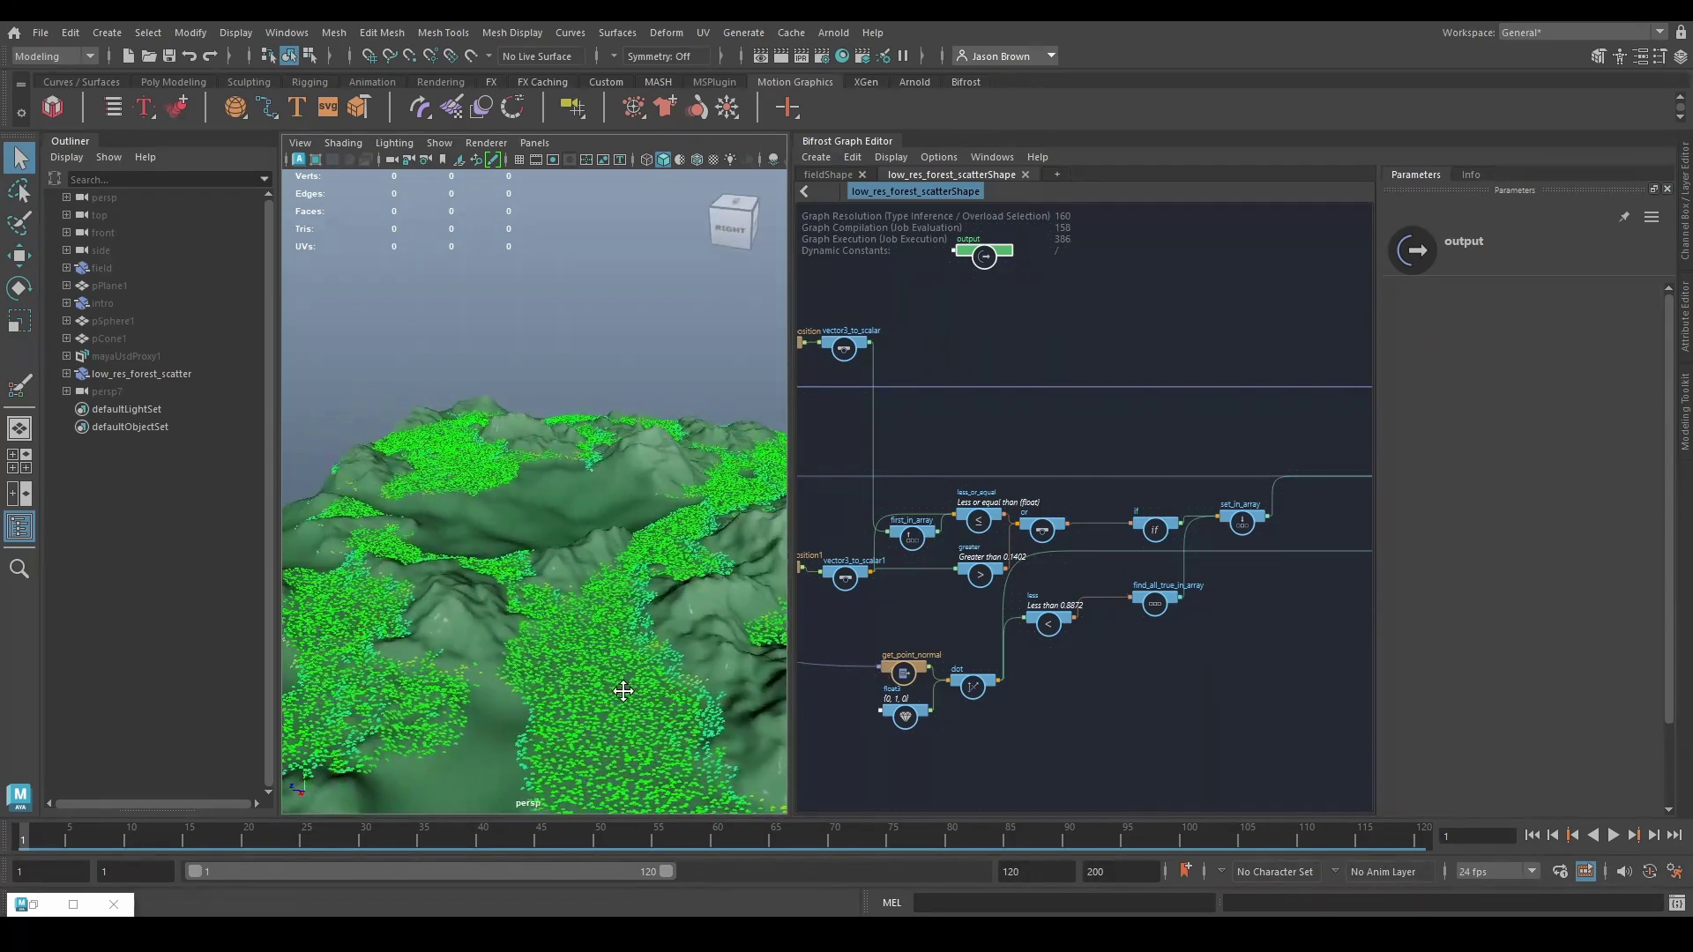
pyautogui.keyDown('alt'); pyautogui.moveTo(623, 691); pyautogui.dragTo(771, 694, button='right'); pyautogui.keyUp('alt')
pyautogui.keyDown('alt'); pyautogui.moveTo(967, 439); pyautogui.dragTo(526, 409, button='middle'); pyautogui.keyUp('alt')
pyautogui.keyDown('alt'); pyautogui.moveTo(1216, 405); pyautogui.dragTo(1092, 501, button='middle'); pyautogui.keyUp('alt')
pyautogui.scroll(1, 1092, 501)
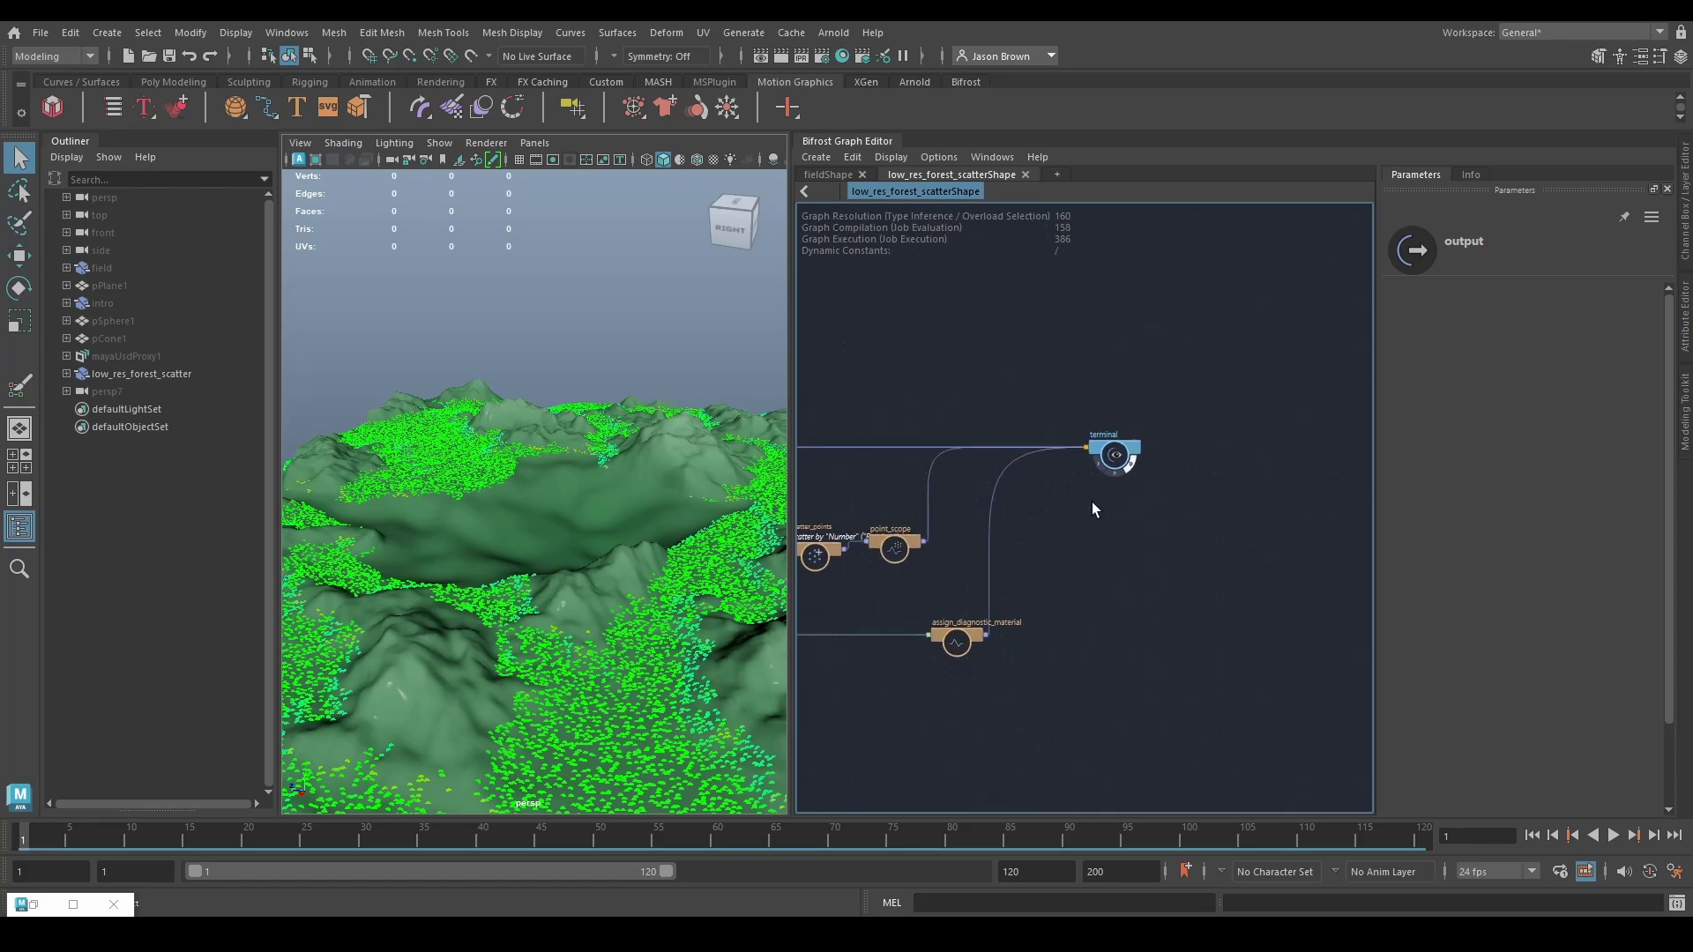
pyautogui.scroll(2, 1092, 501)
pyautogui.click(1133, 521)
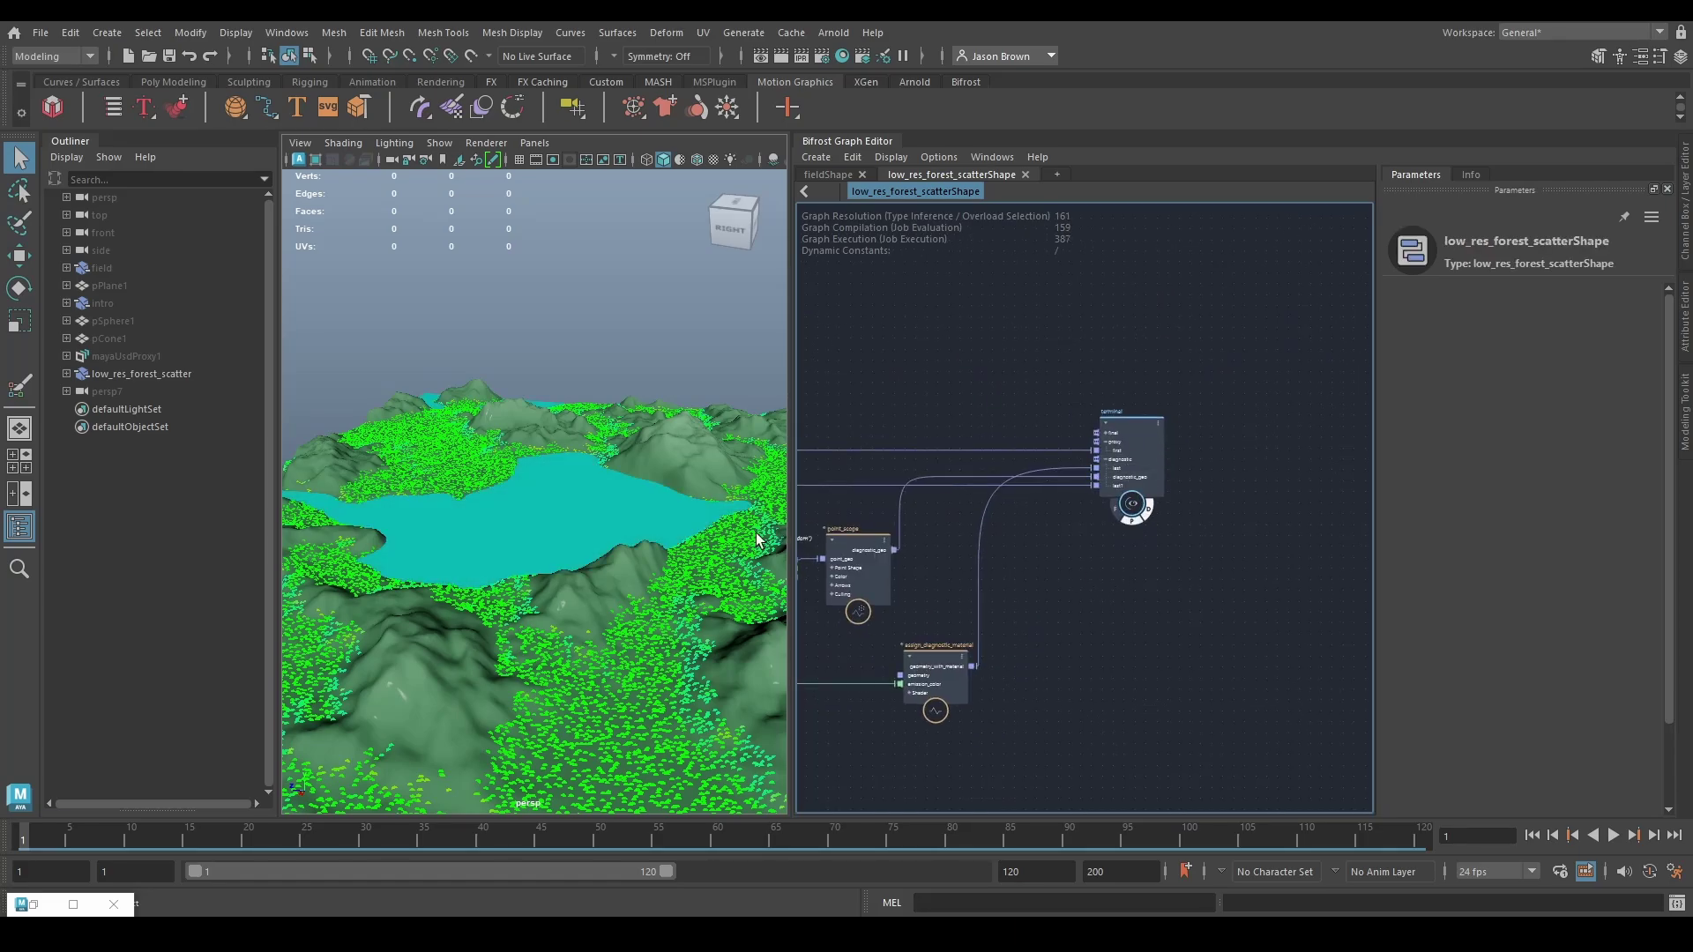
# Step: Bring assign_diagnostic_material under point_scope and shift both together with scatter_points away from the weighting calculation nodes
pyautogui.moveTo(476, 510)
pyautogui.keyDown('alt'); pyautogui.mouseDown()
pyautogui.moveTo(644, 502)
pyautogui.moveTo(685, 556)
pyautogui.moveTo(643, 585)
pyautogui.moveTo(502, 526)
pyautogui.moveTo(390, 518)
pyautogui.moveTo(585, 473)
pyautogui.moveTo(426, 468)
pyautogui.moveTo(469, 481)
pyautogui.mouseUp(); pyautogui.keyUp('alt')
pyautogui.moveTo(1035, 628); pyautogui.dragTo(1348, 593, button='middle')
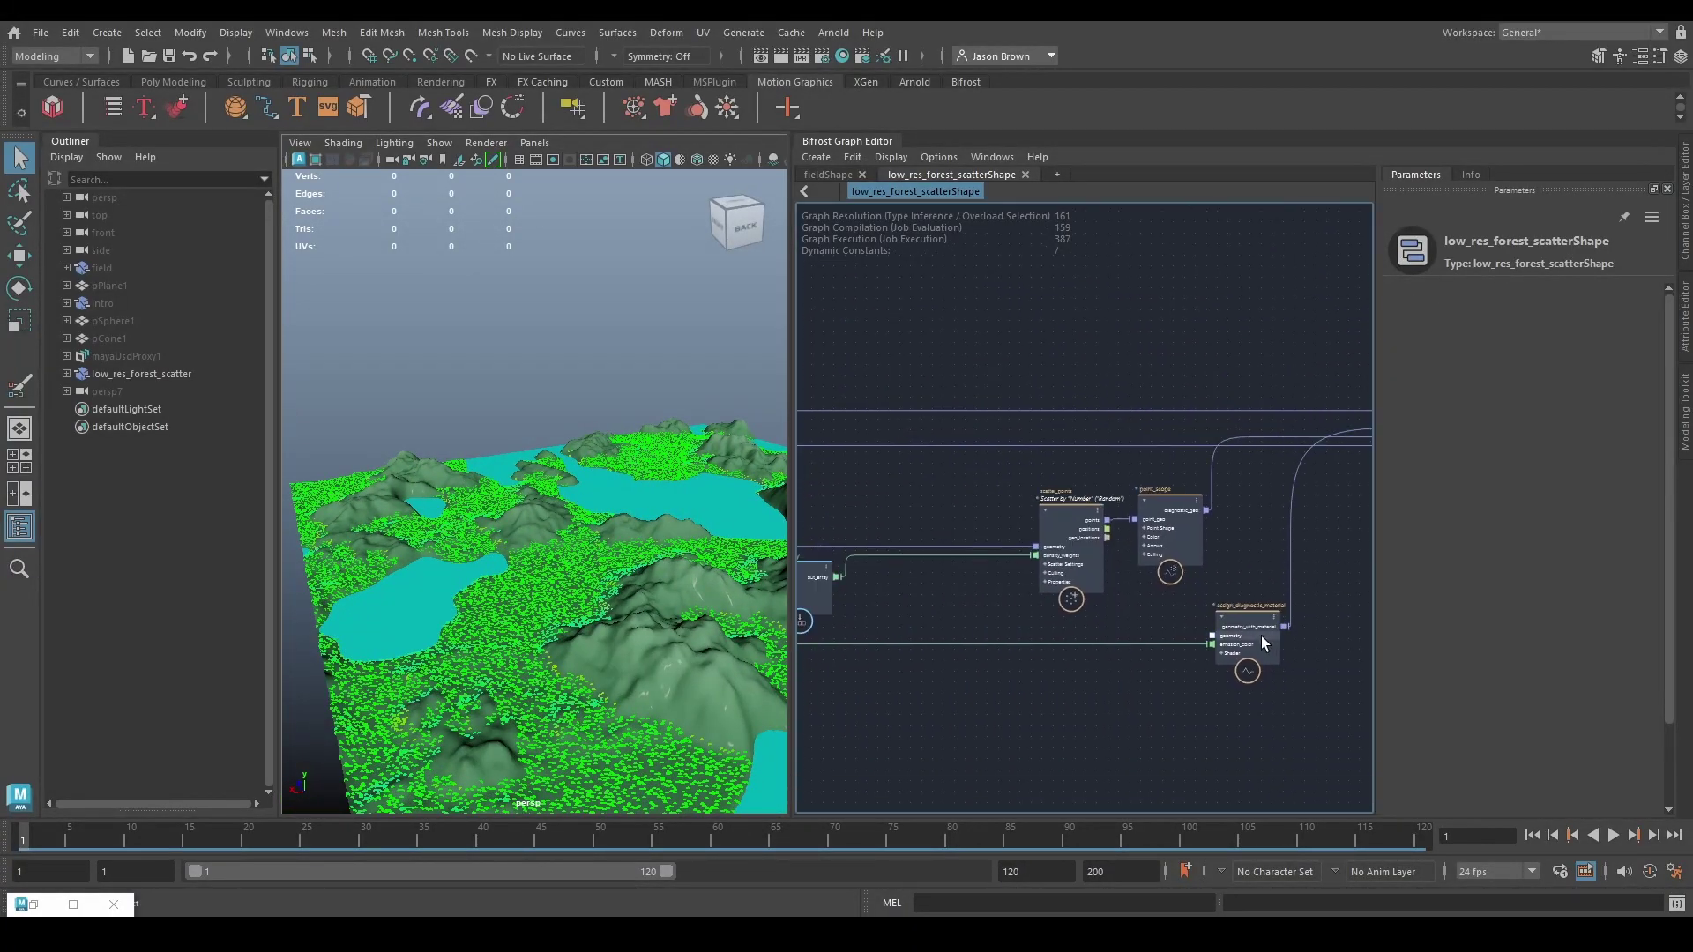
pyautogui.moveTo(1260, 637); pyautogui.dragTo(1190, 633)
pyautogui.moveTo(1190, 634); pyautogui.dragTo(1175, 641, button='middle')
pyautogui.moveTo(985, 490)
pyautogui.mouseDown()
pyautogui.moveTo(1186, 642)
pyautogui.moveTo(1231, 711)
pyautogui.mouseUp()
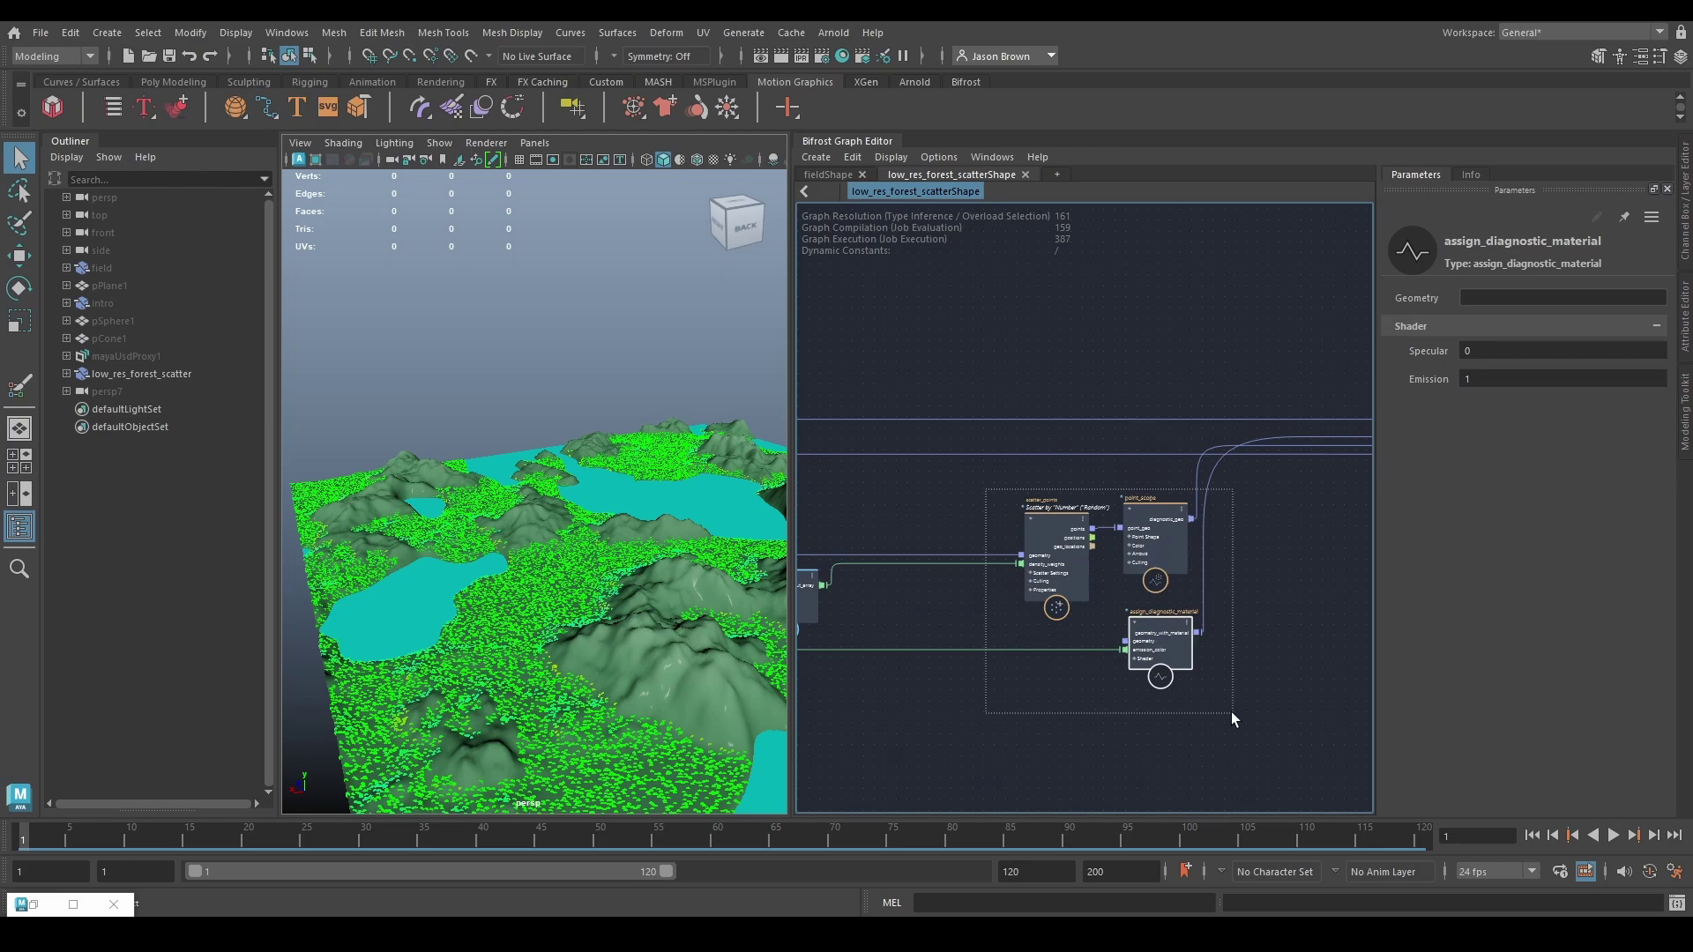
pyautogui.moveTo(1032, 582); pyautogui.dragTo(1213, 571)
# Step: Group the nodes from get_point_position through set_in_array into a compound and name it weighting
pyautogui.scroll(-2, 1049, 593)
pyautogui.moveTo(1049, 594); pyautogui.dragTo(1356, 600, button='middle')
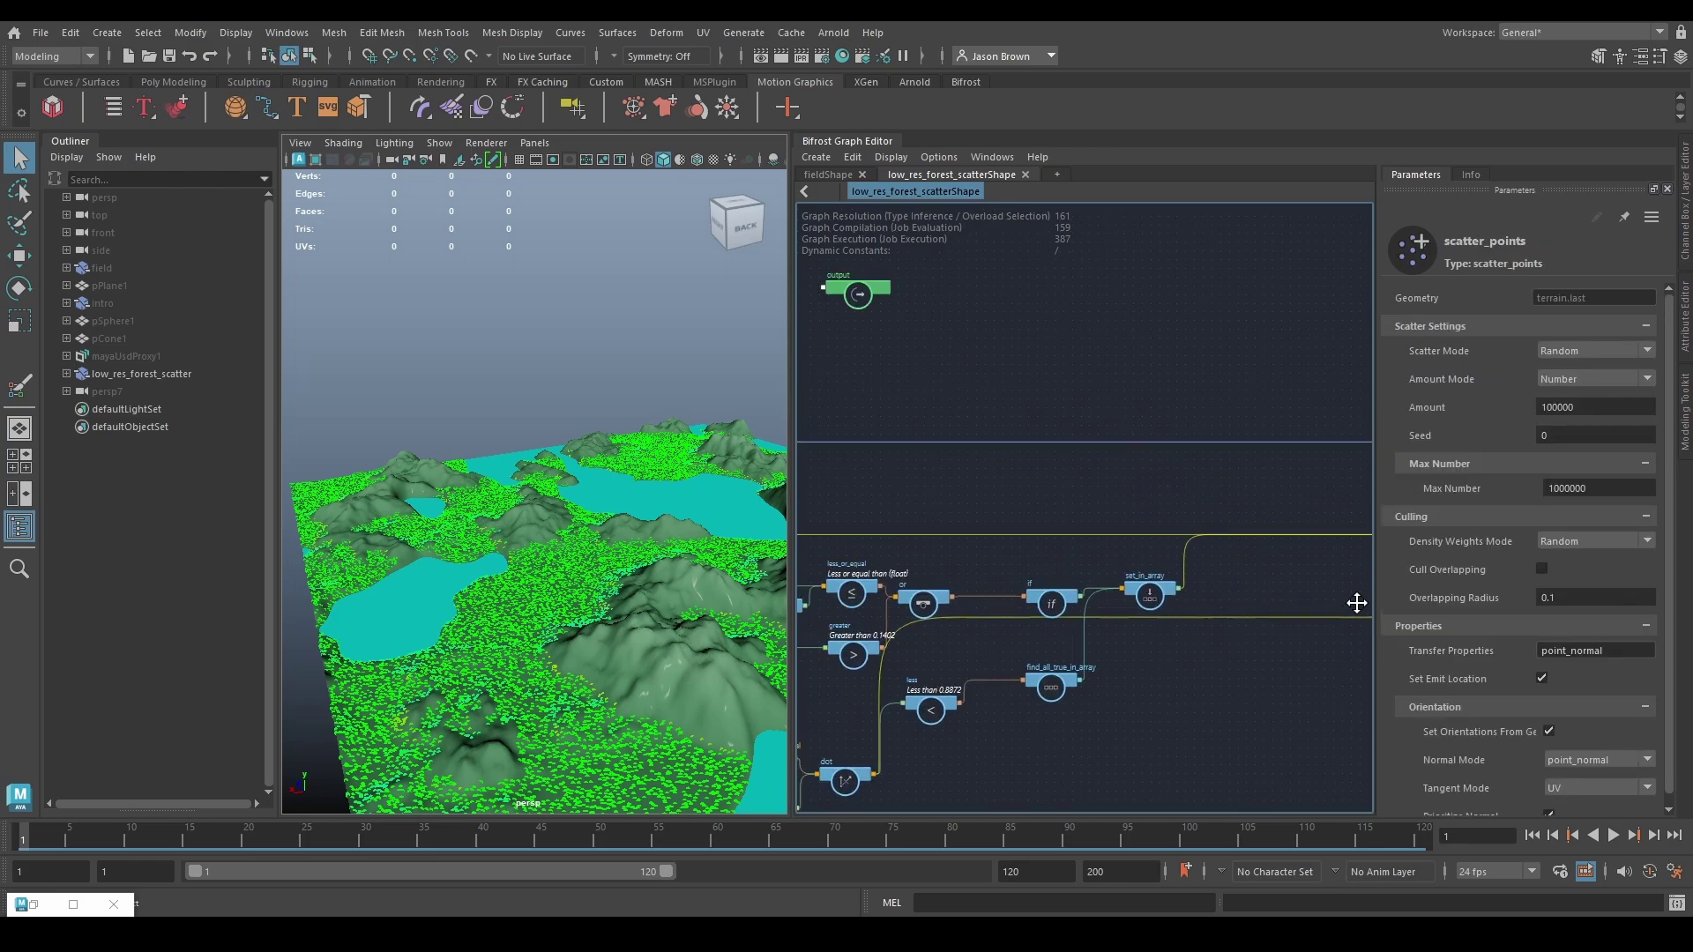
pyautogui.moveTo(1169, 672); pyautogui.dragTo(1474, 586, button='middle')
pyautogui.scroll(-2, 1148, 670)
pyautogui.moveTo(944, 344); pyautogui.dragTo(1362, 761)
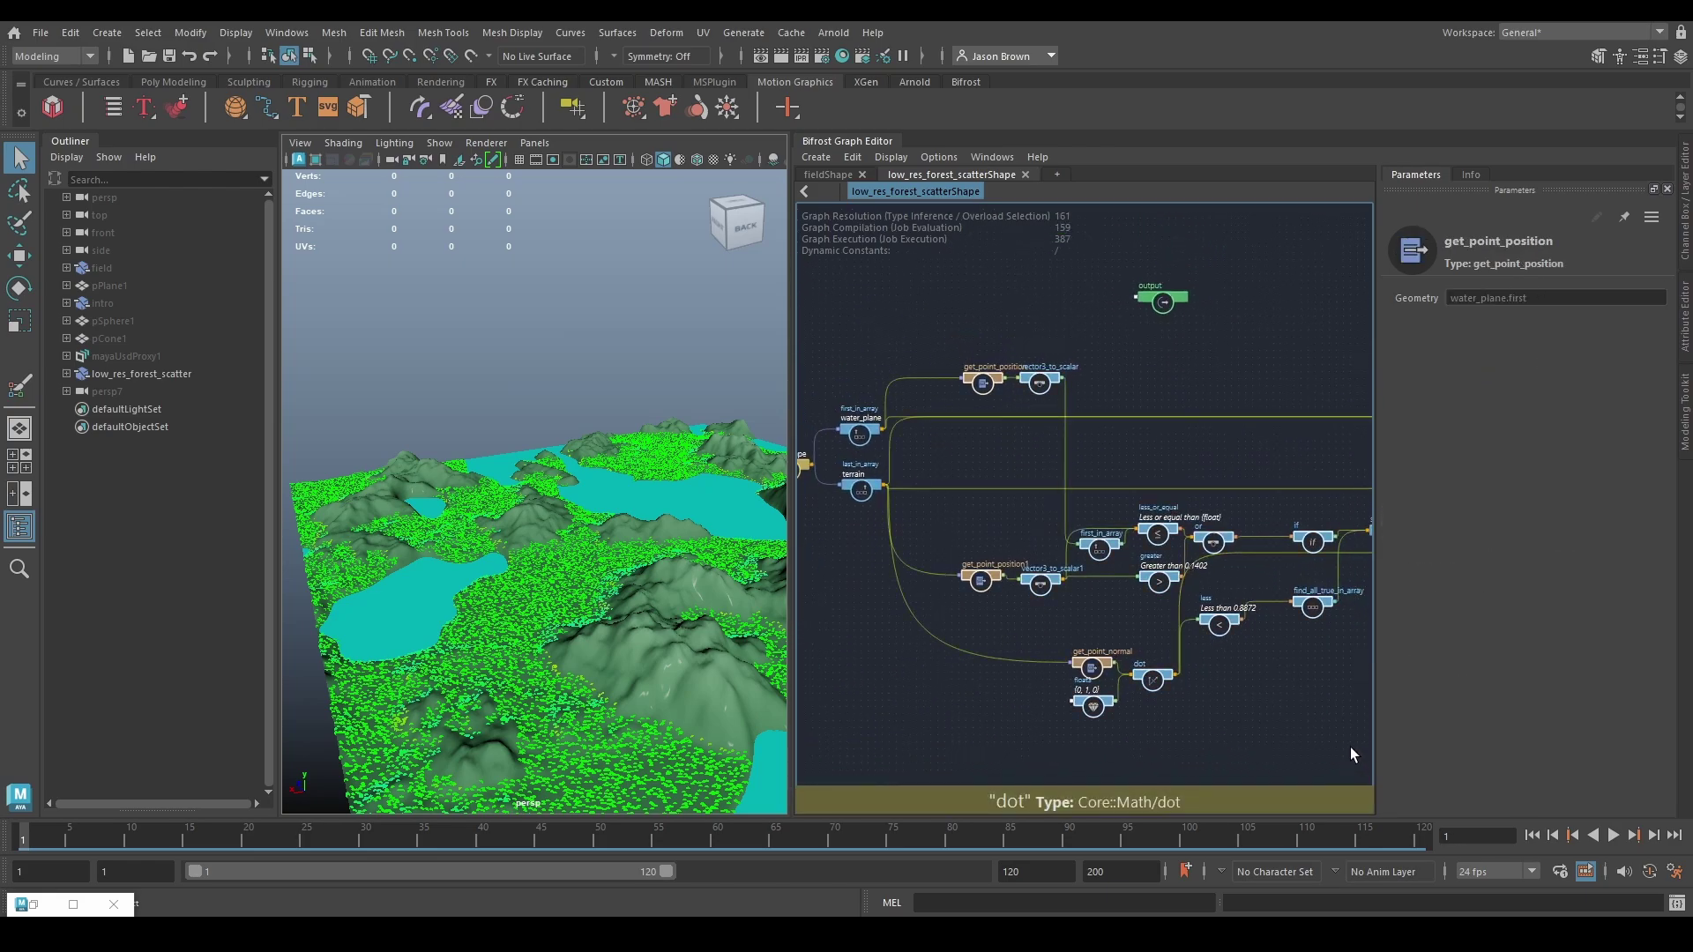
pyautogui.moveTo(1344, 705); pyautogui.dragTo(1109, 701, button='middle')
pyautogui.moveTo(1157, 621); pyautogui.dragTo(1203, 617, button='middle')
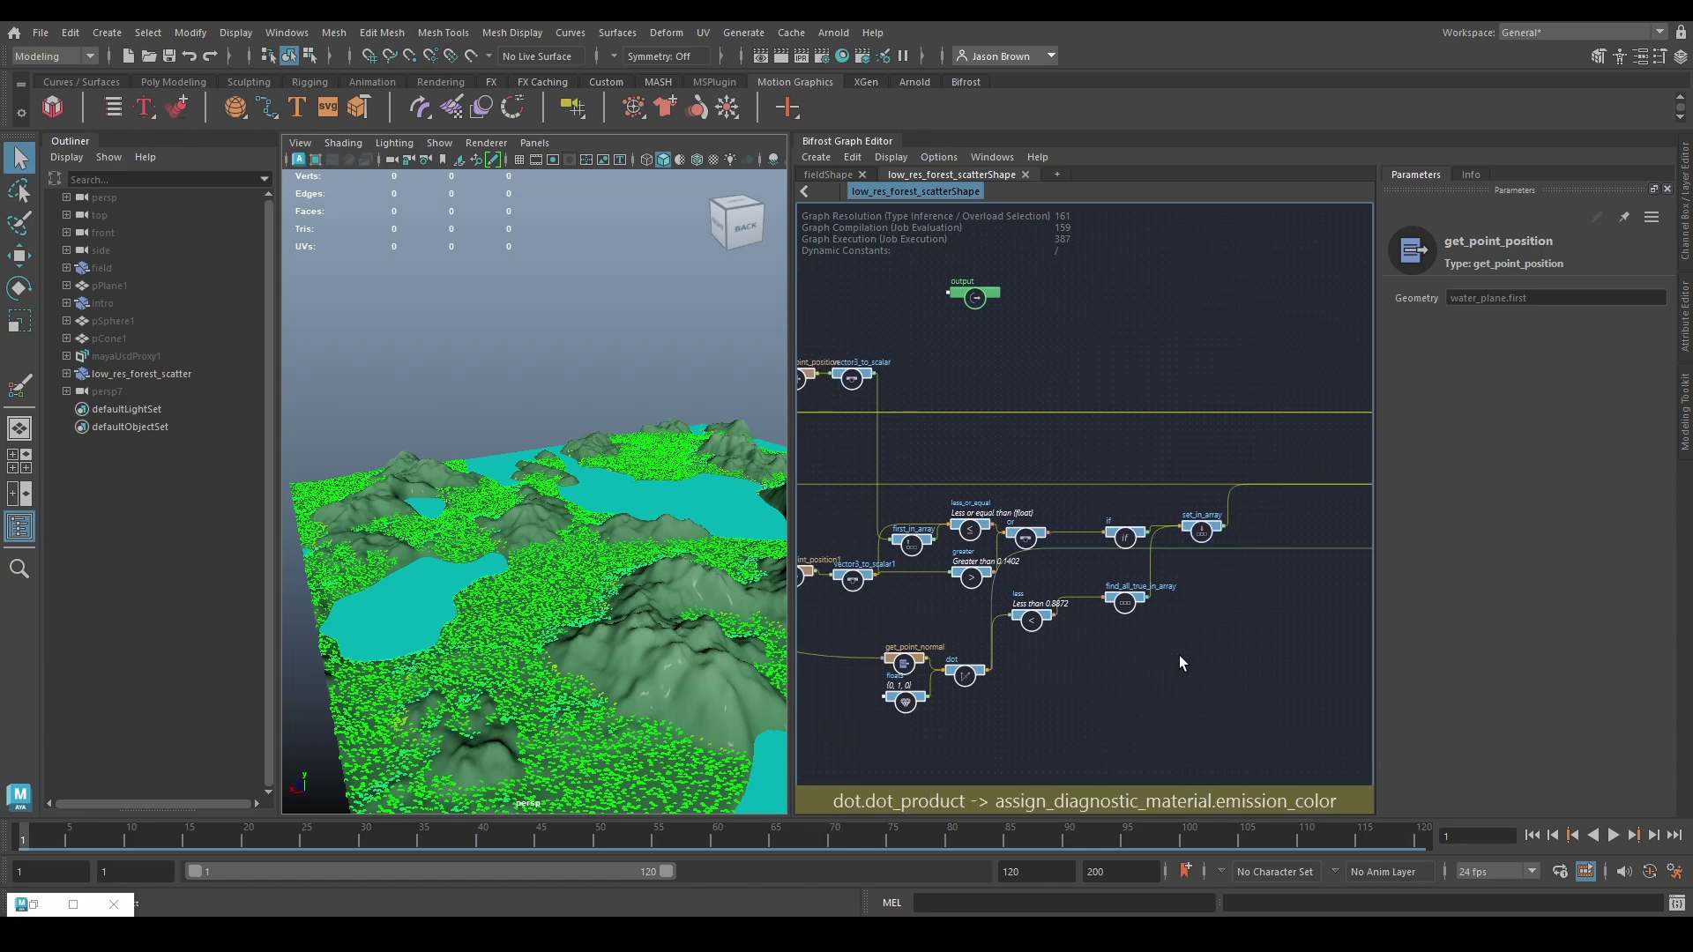
pyautogui.hotkey('ctrl', 'g')
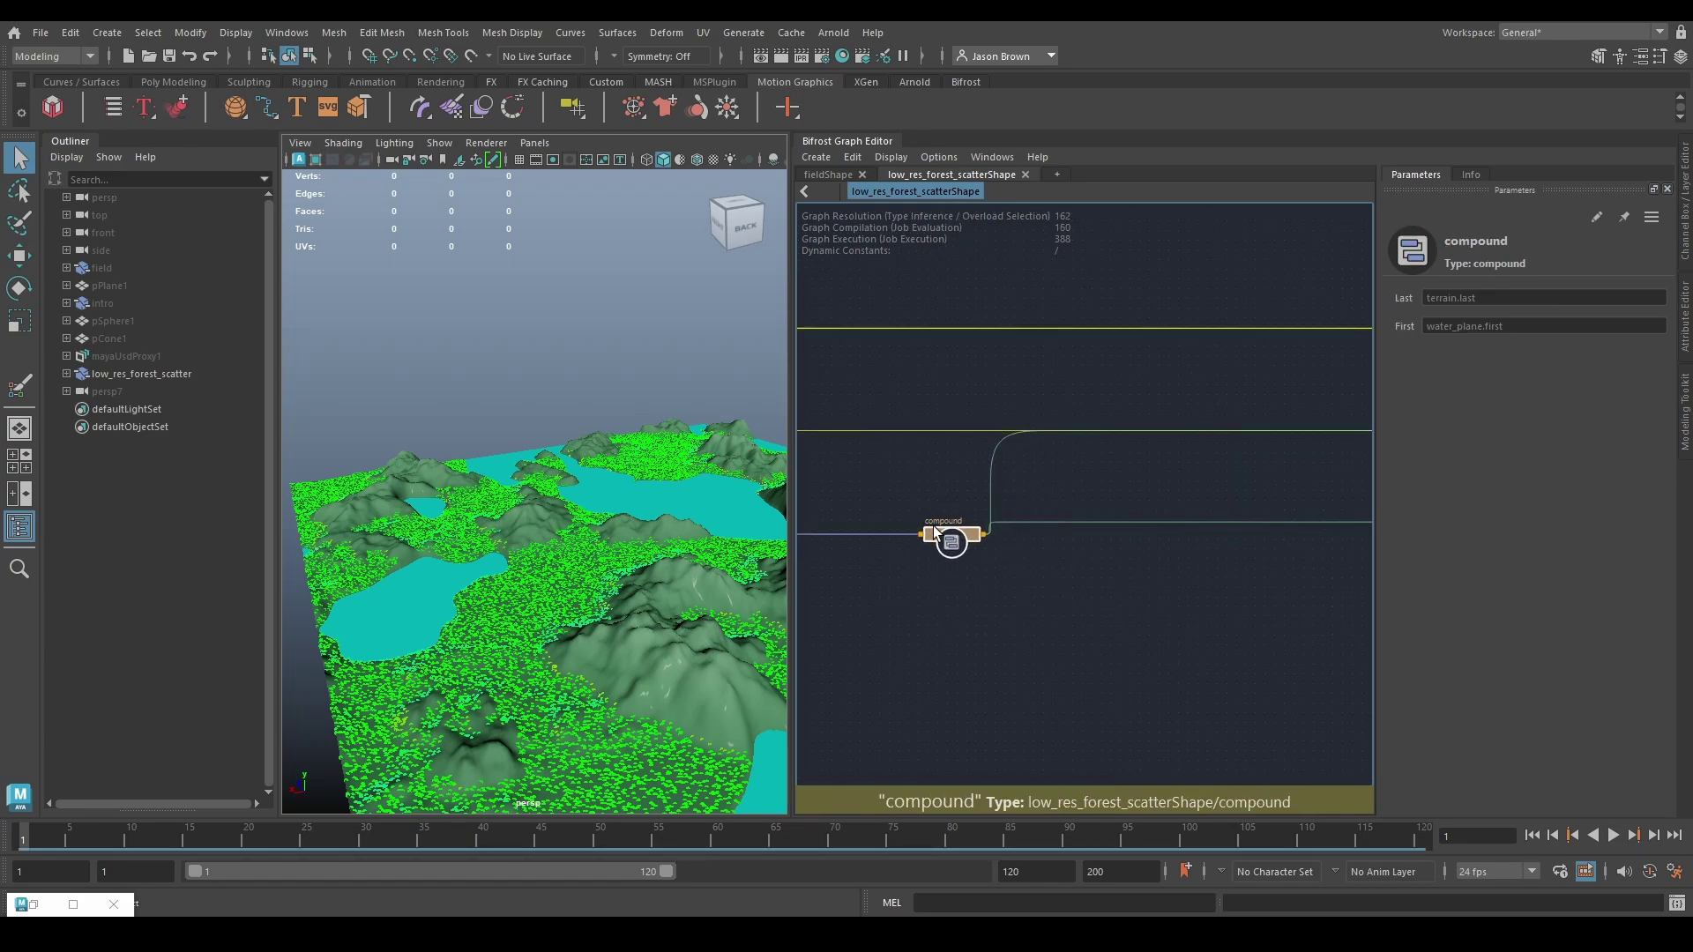
pyautogui.doubleClick(936, 520)
pyautogui.write('weighting')
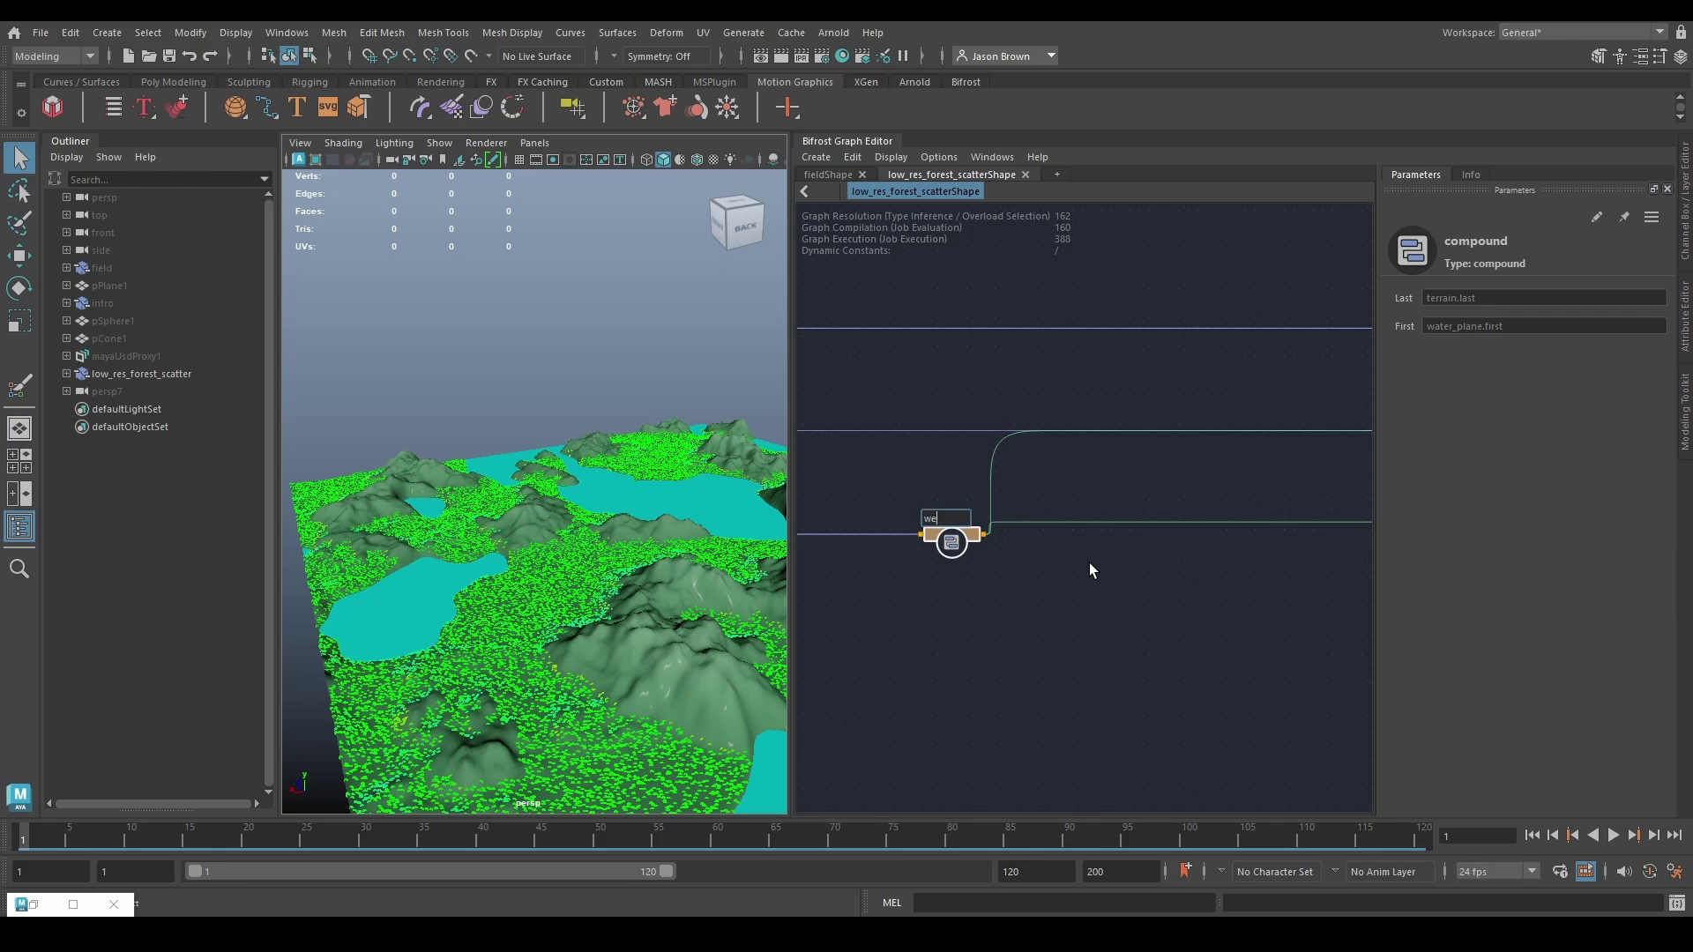
pyautogui.press('Return')
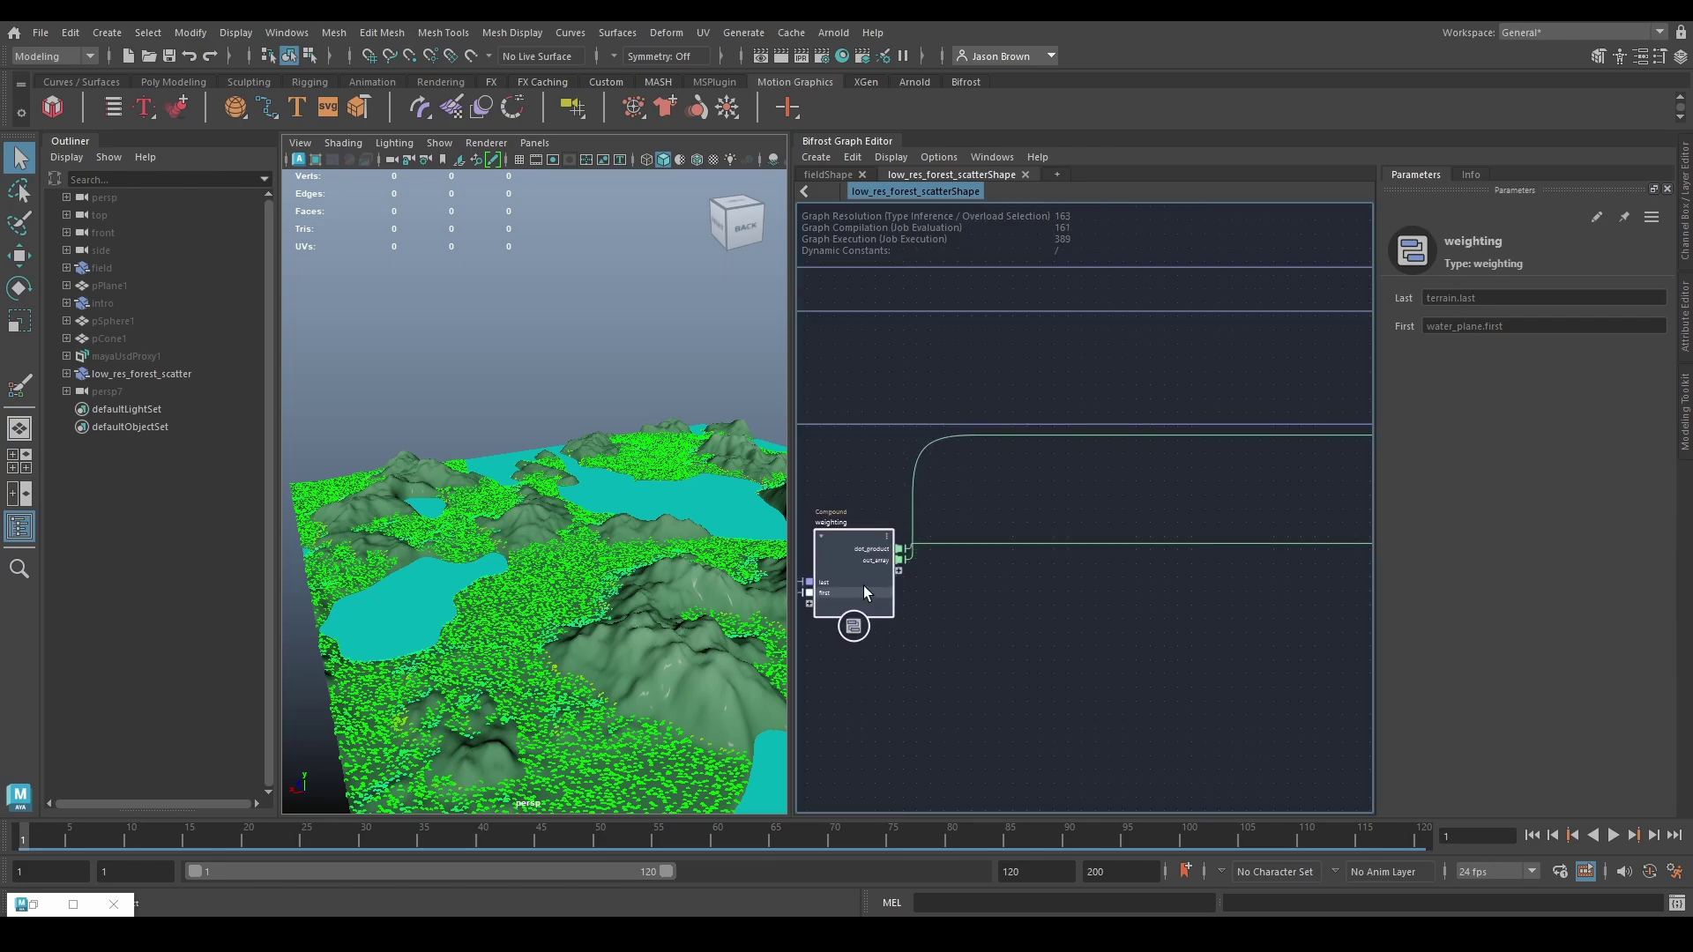
# Step: Remove the assign_diagnostic_material node connected to the terminal
pyautogui.keyDown('alt'); pyautogui.moveTo(935, 633); pyautogui.dragTo(239, 644, button='middle'); pyautogui.keyUp('alt')
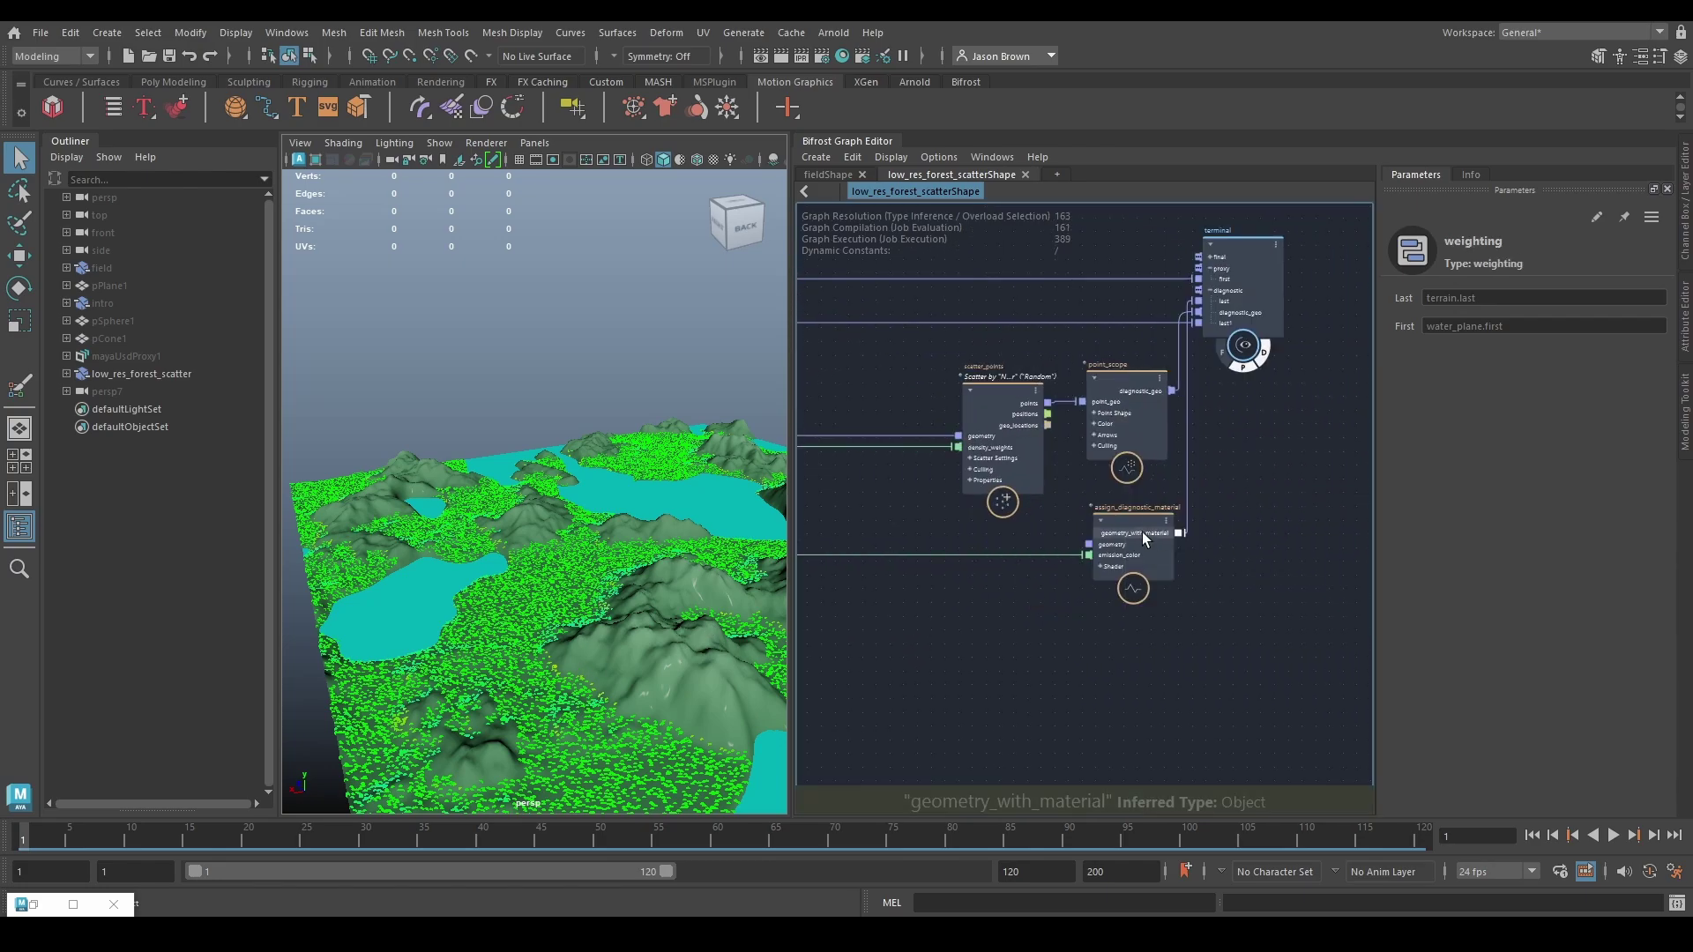
pyautogui.keyDown('alt'); pyautogui.moveTo(1225, 354); pyautogui.dragTo(1189, 393, button='middle'); pyautogui.keyUp('alt')
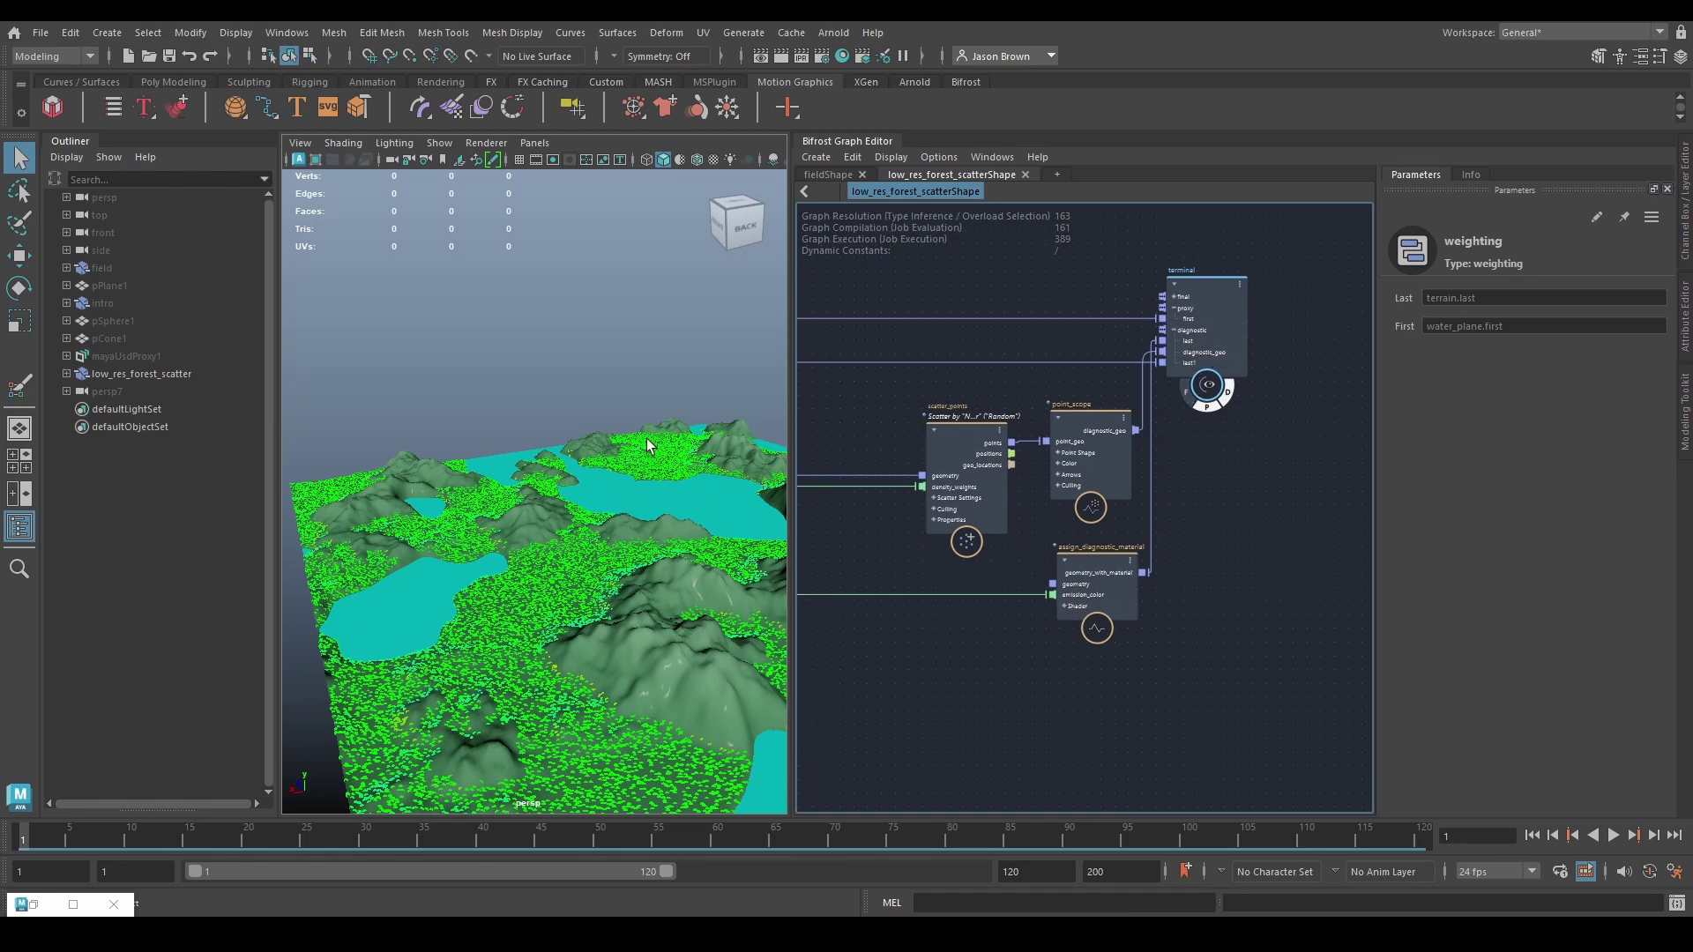
pyautogui.moveTo(1197, 573); pyautogui.dragTo(910, 614)
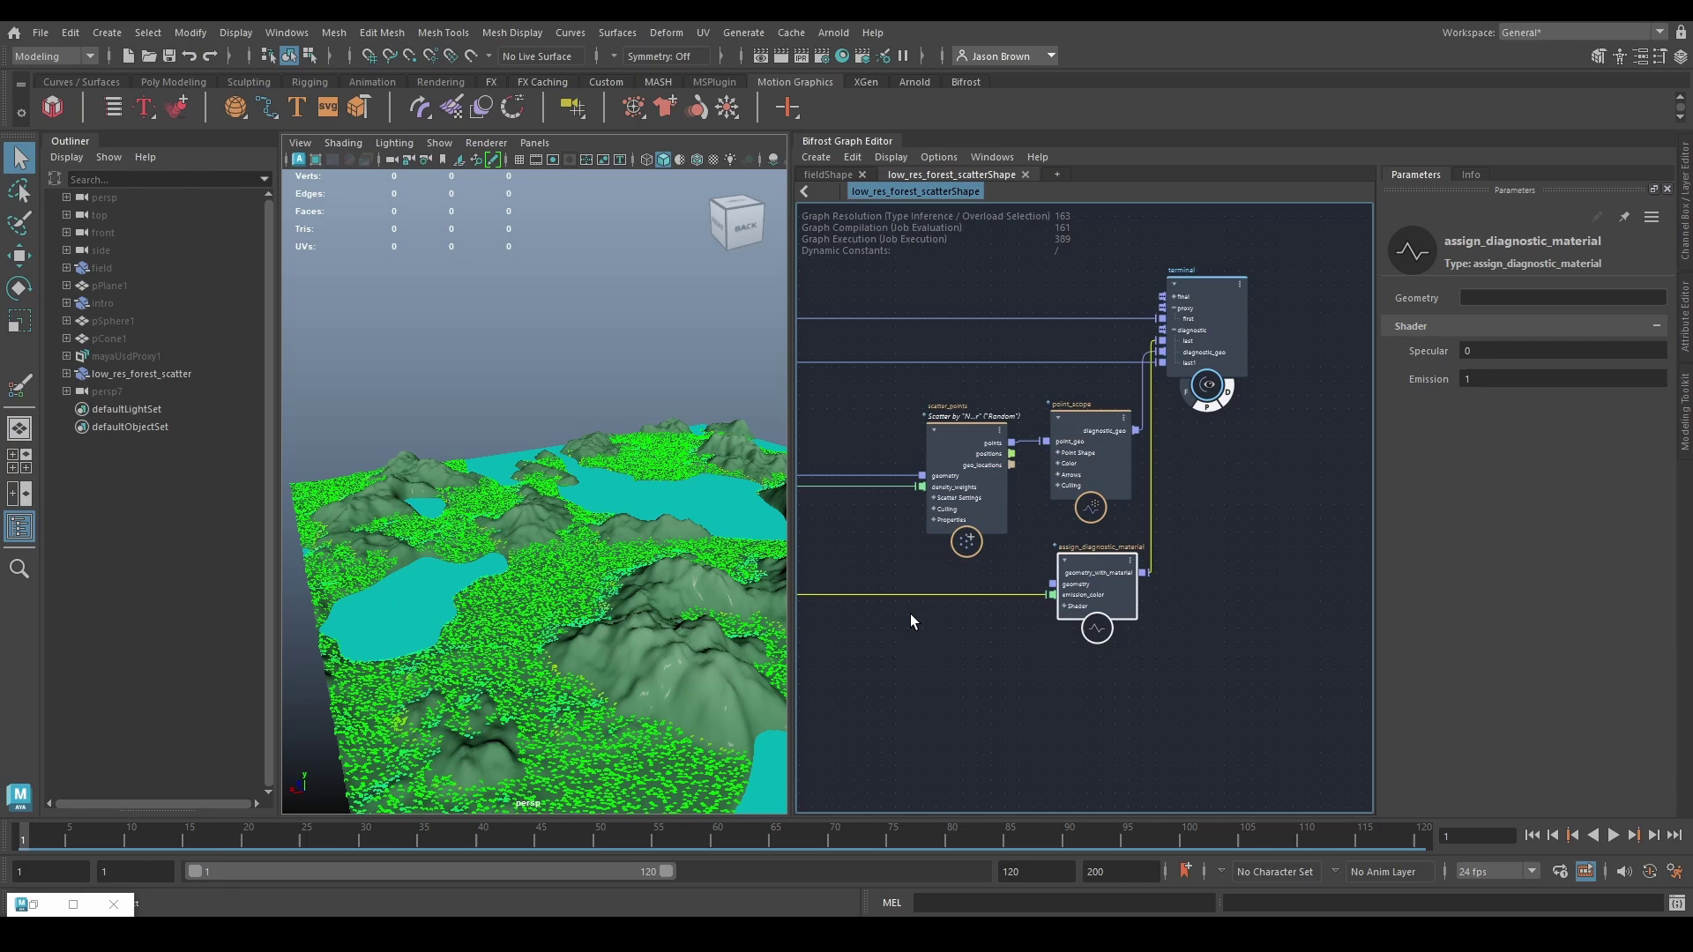
pyautogui.click(924, 711)
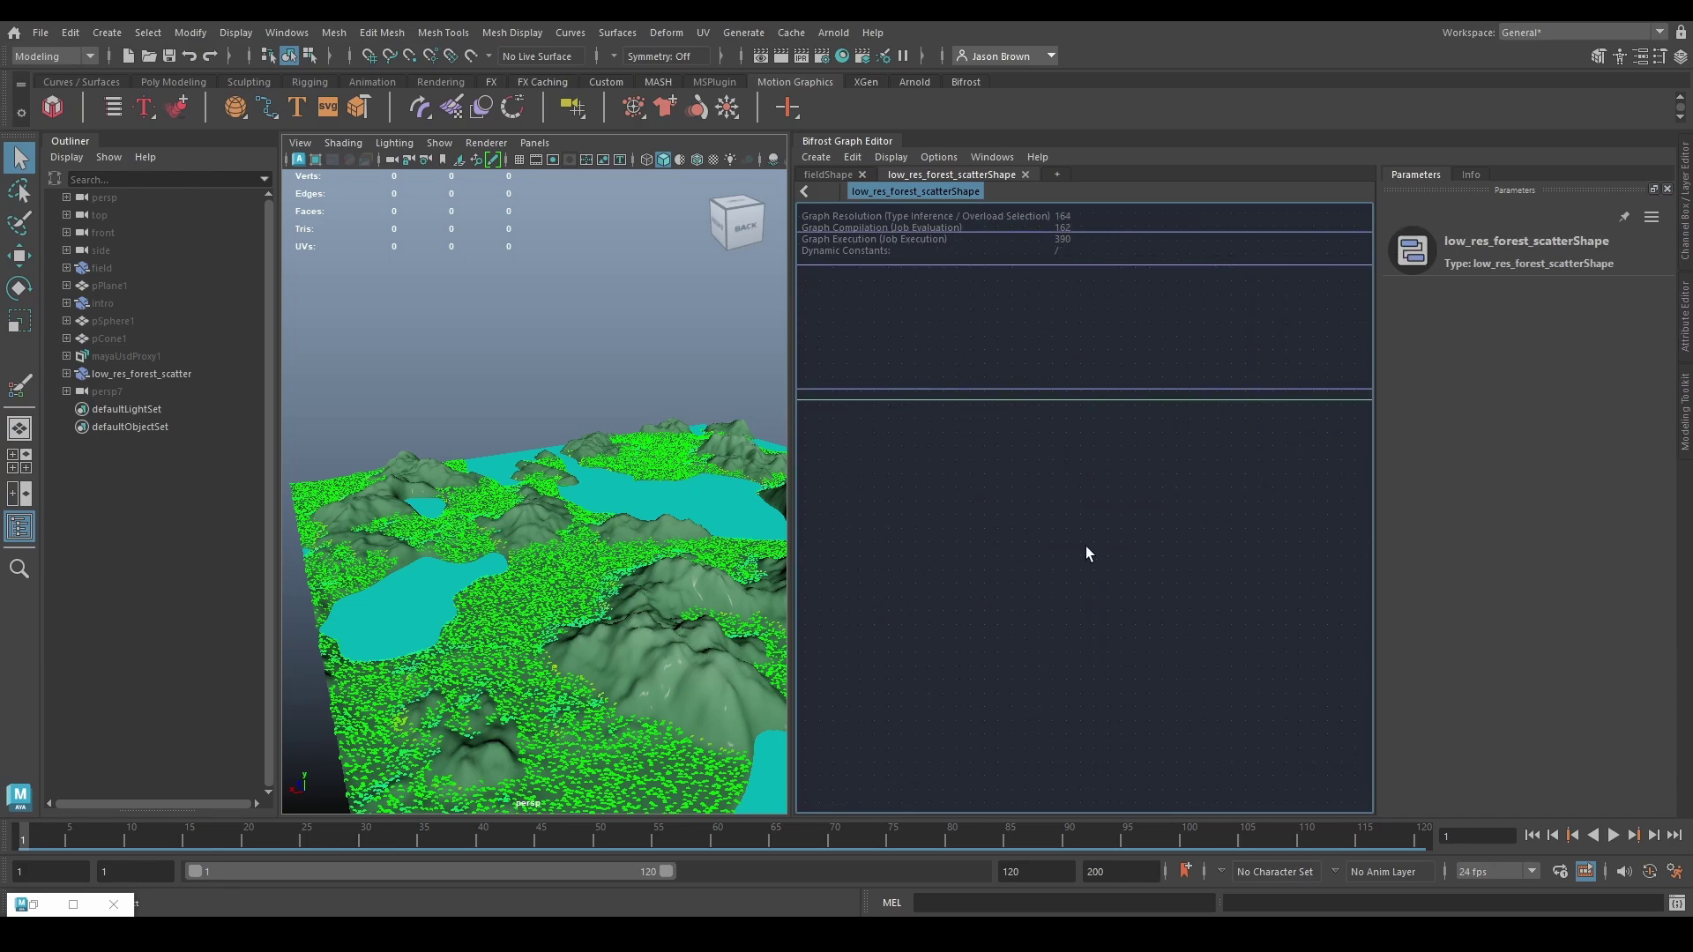
# Step: Delete the dot_product output port from the weighting compound and rename its out_array port to weights
pyautogui.rightClick(1201, 670)
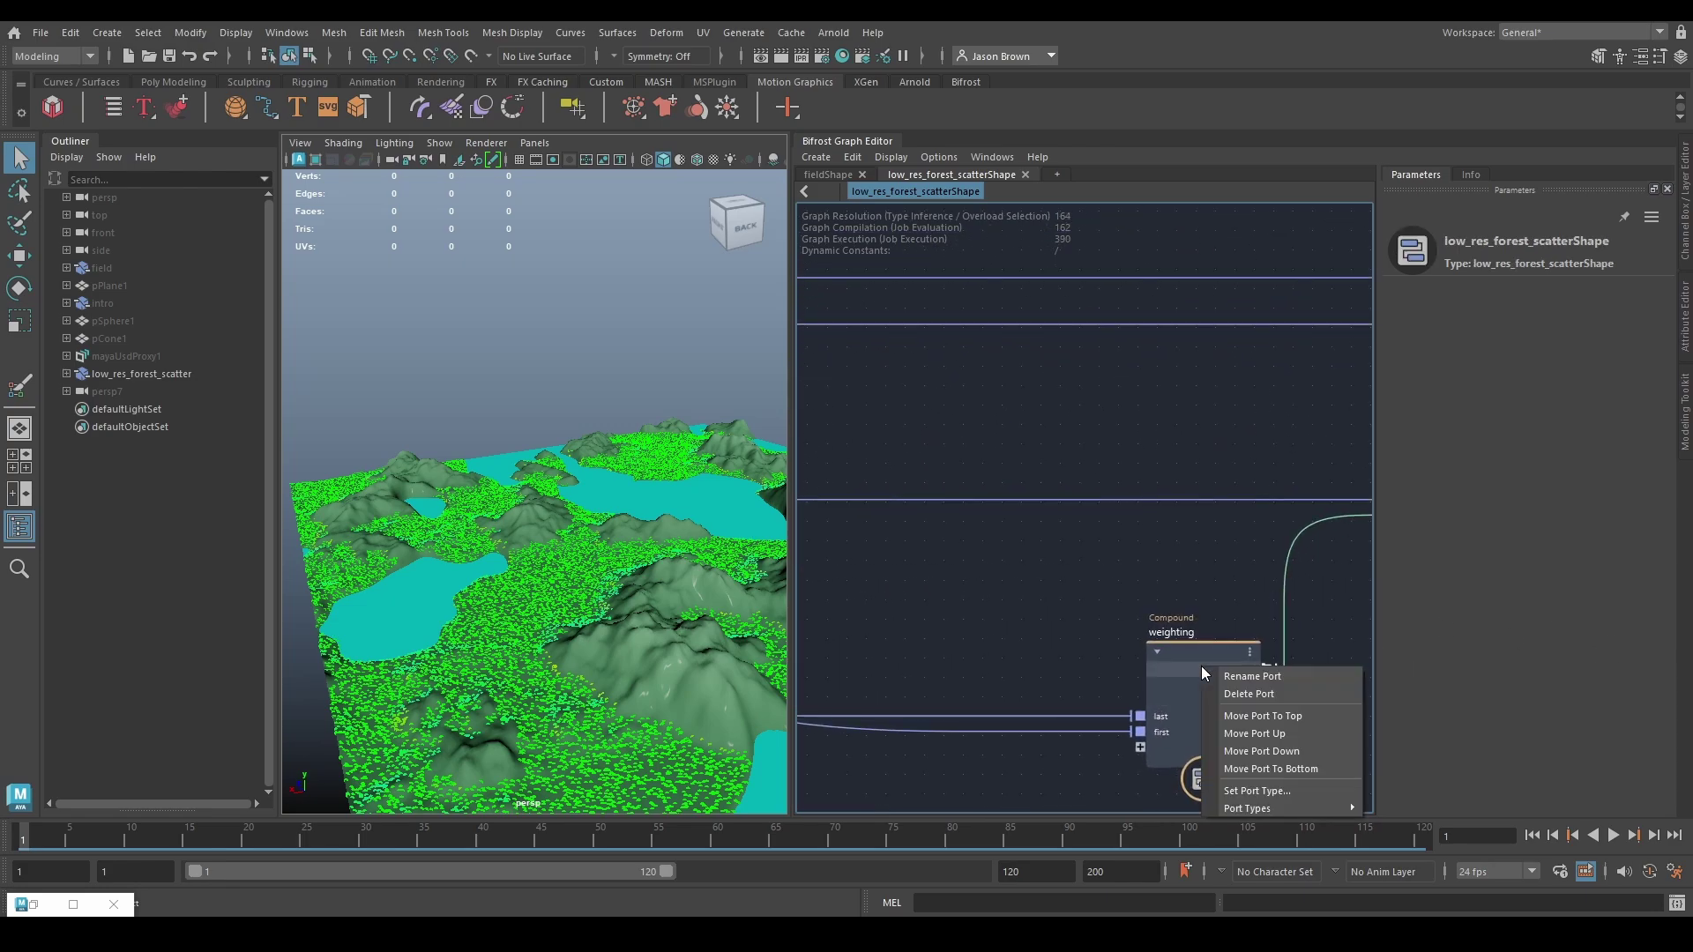
pyautogui.click(1246, 695)
pyautogui.moveTo(1190, 664); pyautogui.dragTo(1089, 575)
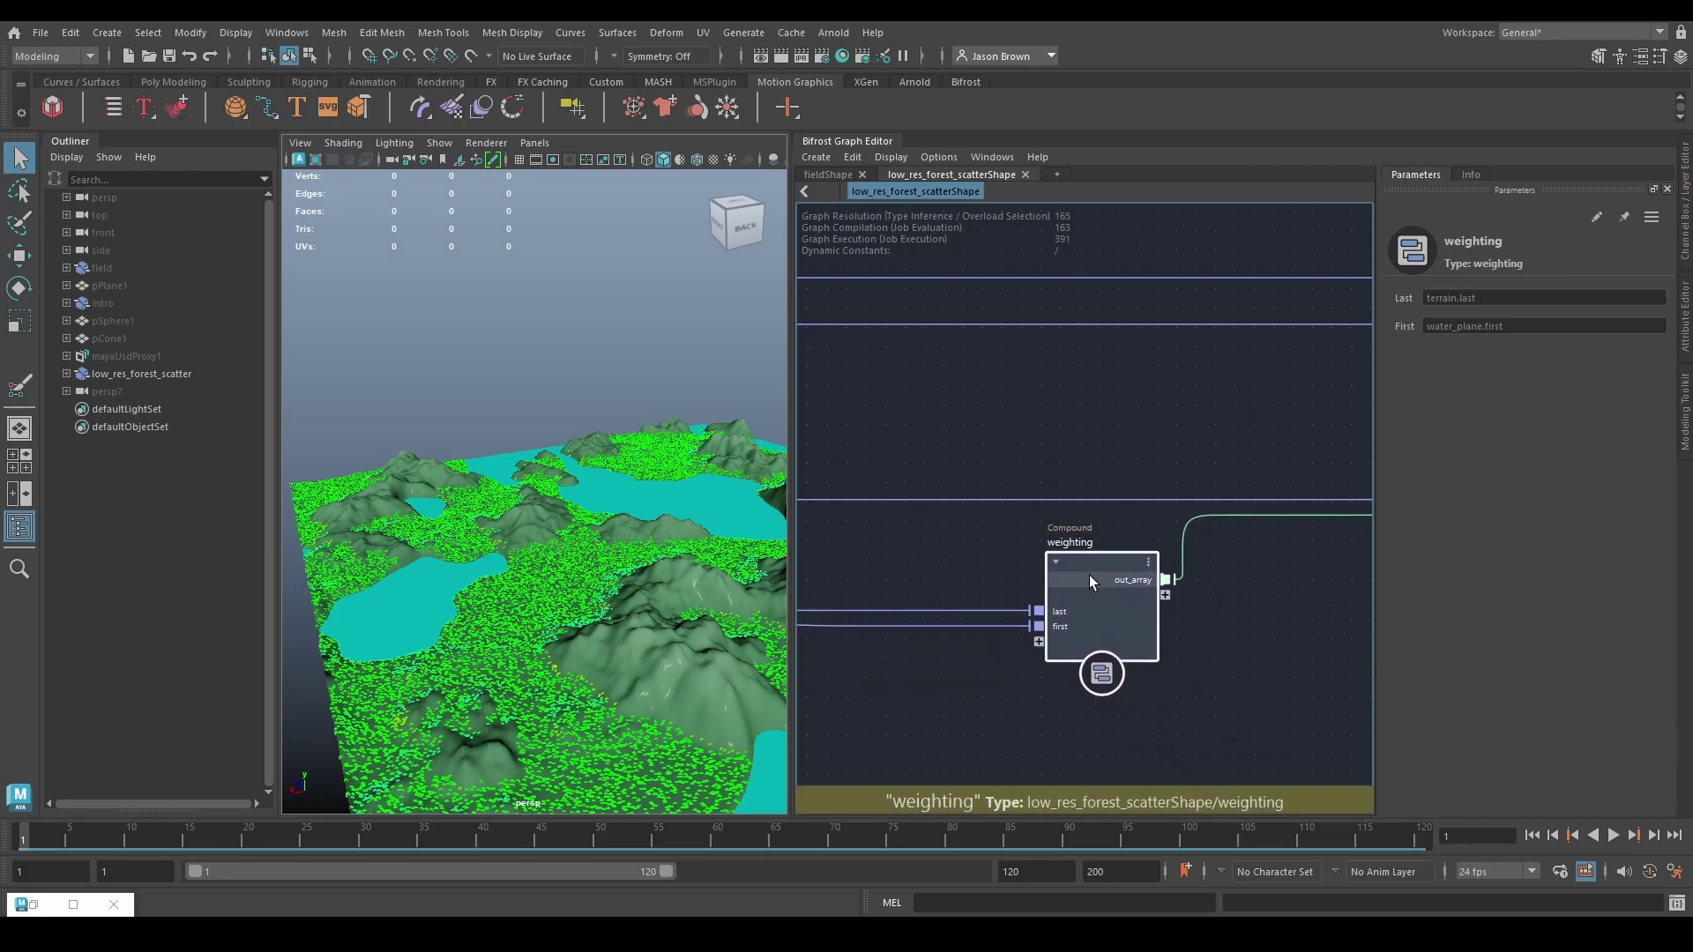
pyautogui.rightClick(1108, 580)
pyautogui.click(1190, 606)
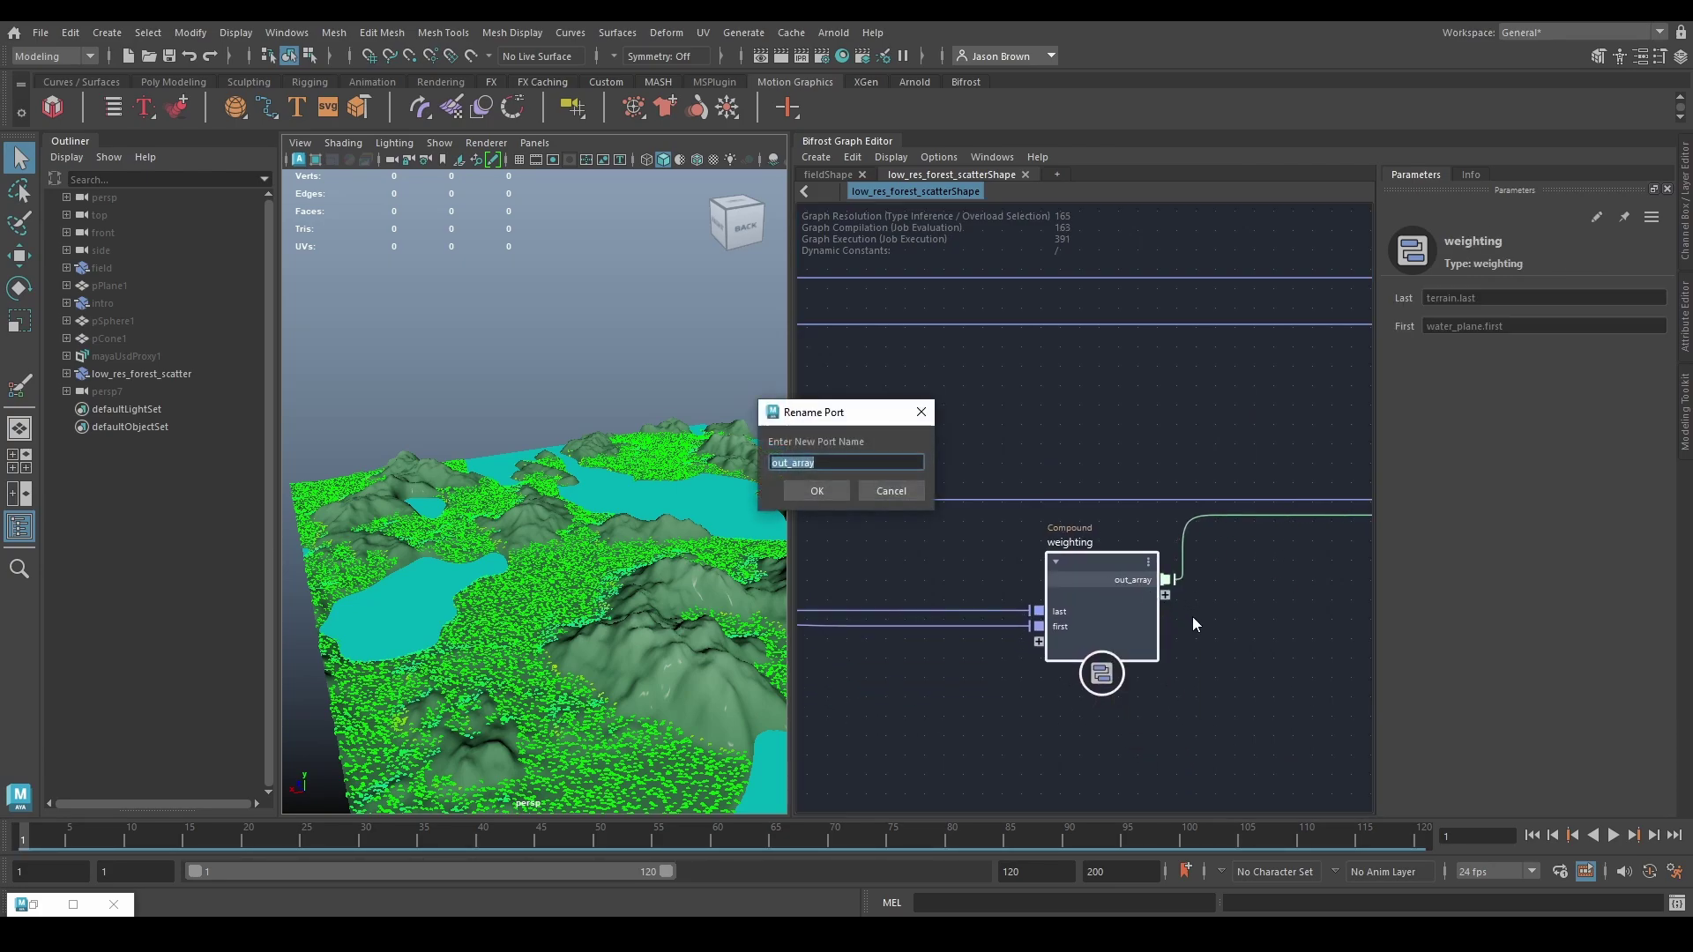
pyautogui.write('weights')
pyautogui.press('Return')
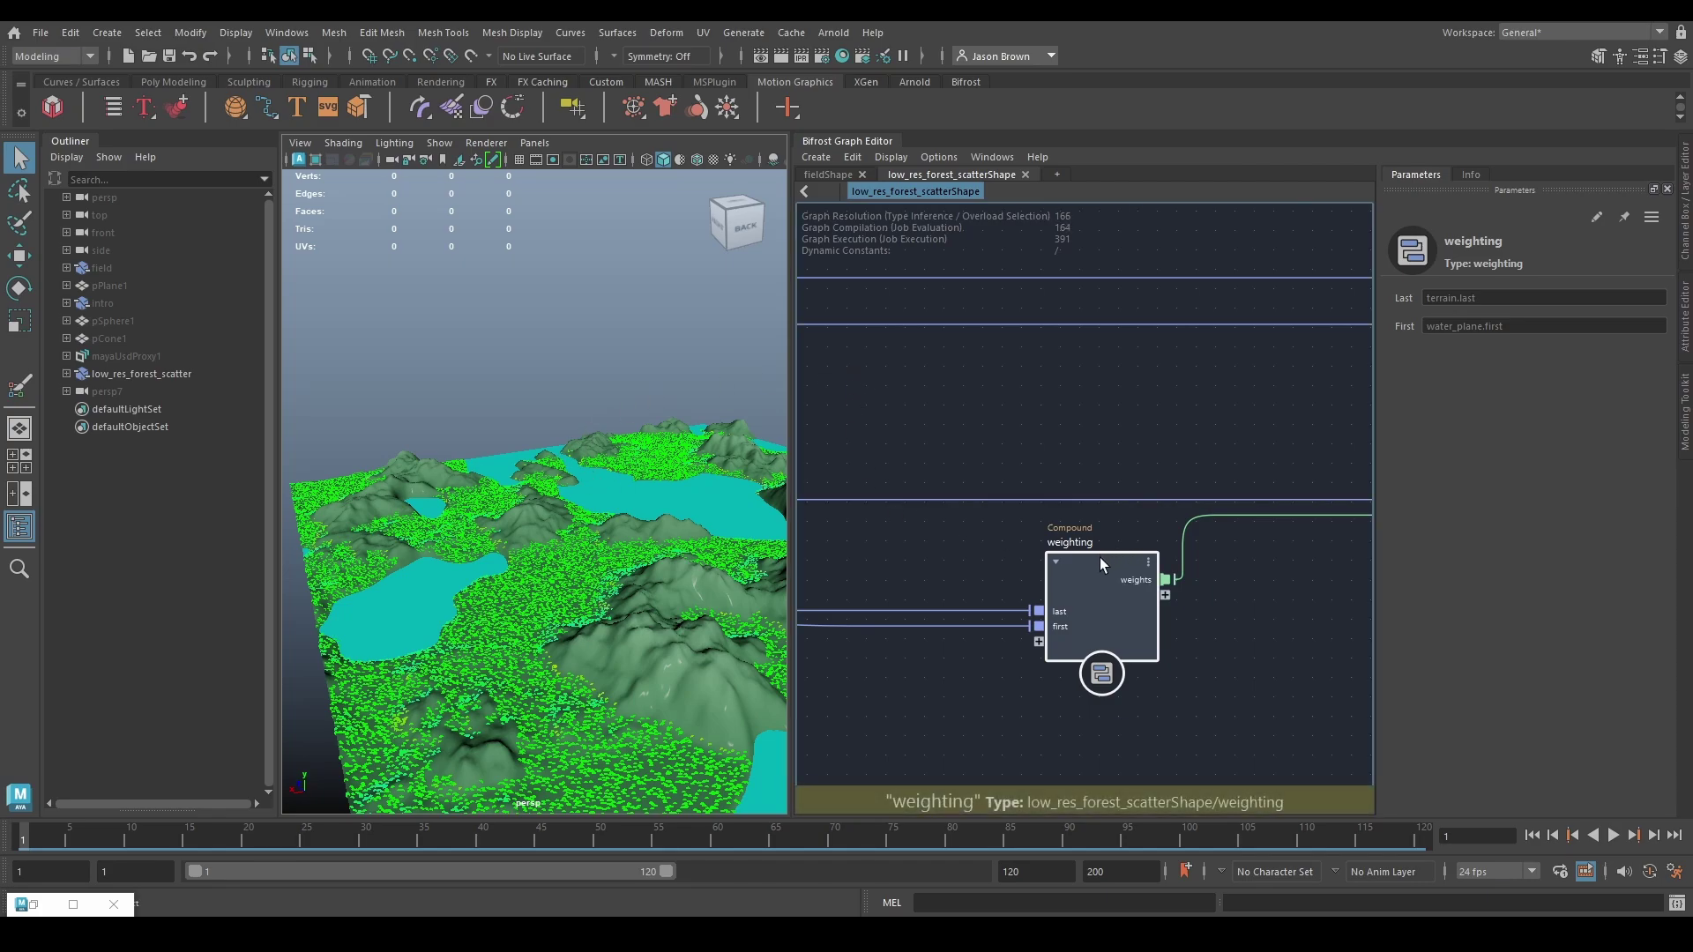
pyautogui.moveTo(1146, 579); pyautogui.dragTo(1017, 525)
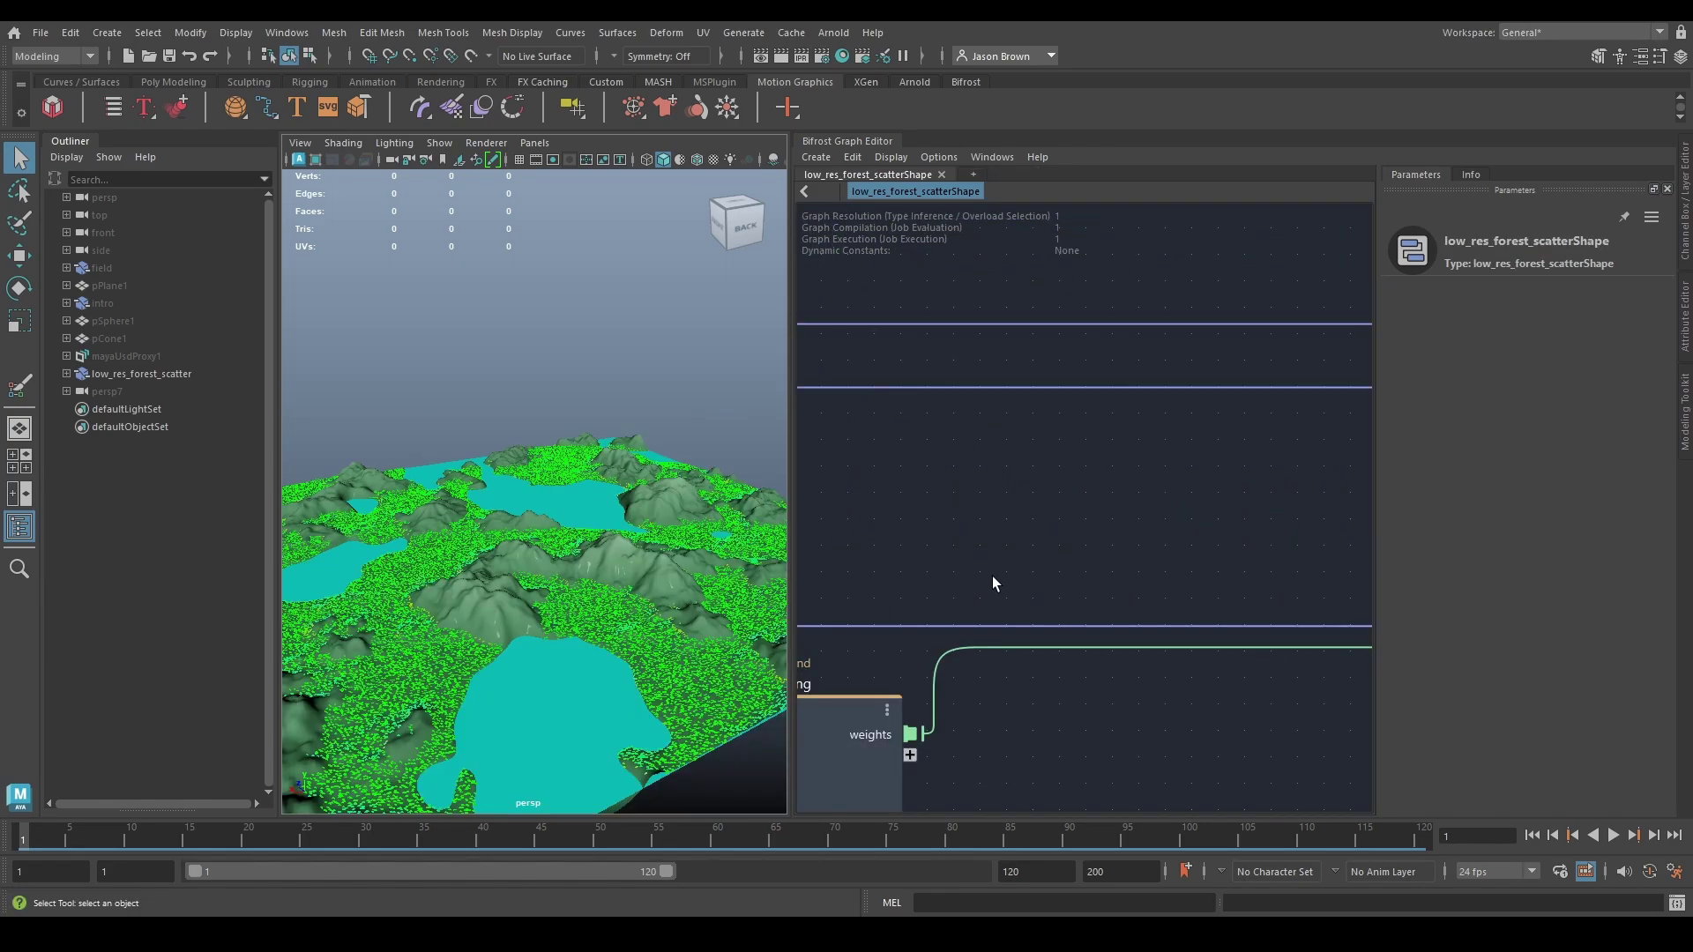
pyautogui.keyDown('alt'); pyautogui.moveTo(1131, 655); pyautogui.dragTo(743, 590, button='middle'); pyautogui.keyUp('alt')
pyautogui.keyDown('alt'); pyautogui.moveTo(1060, 596); pyautogui.dragTo(687, 578, button='middle'); pyautogui.keyUp('alt')
pyautogui.moveTo(934, 609)
pyautogui.keyDown('alt'); pyautogui.mouseDown(button='middle')
pyautogui.moveTo(542, 553)
pyautogui.moveTo(872, 638)
pyautogui.mouseUp(button='middle'); pyautogui.keyUp('alt')
pyautogui.scroll(-3, 1045, 628)
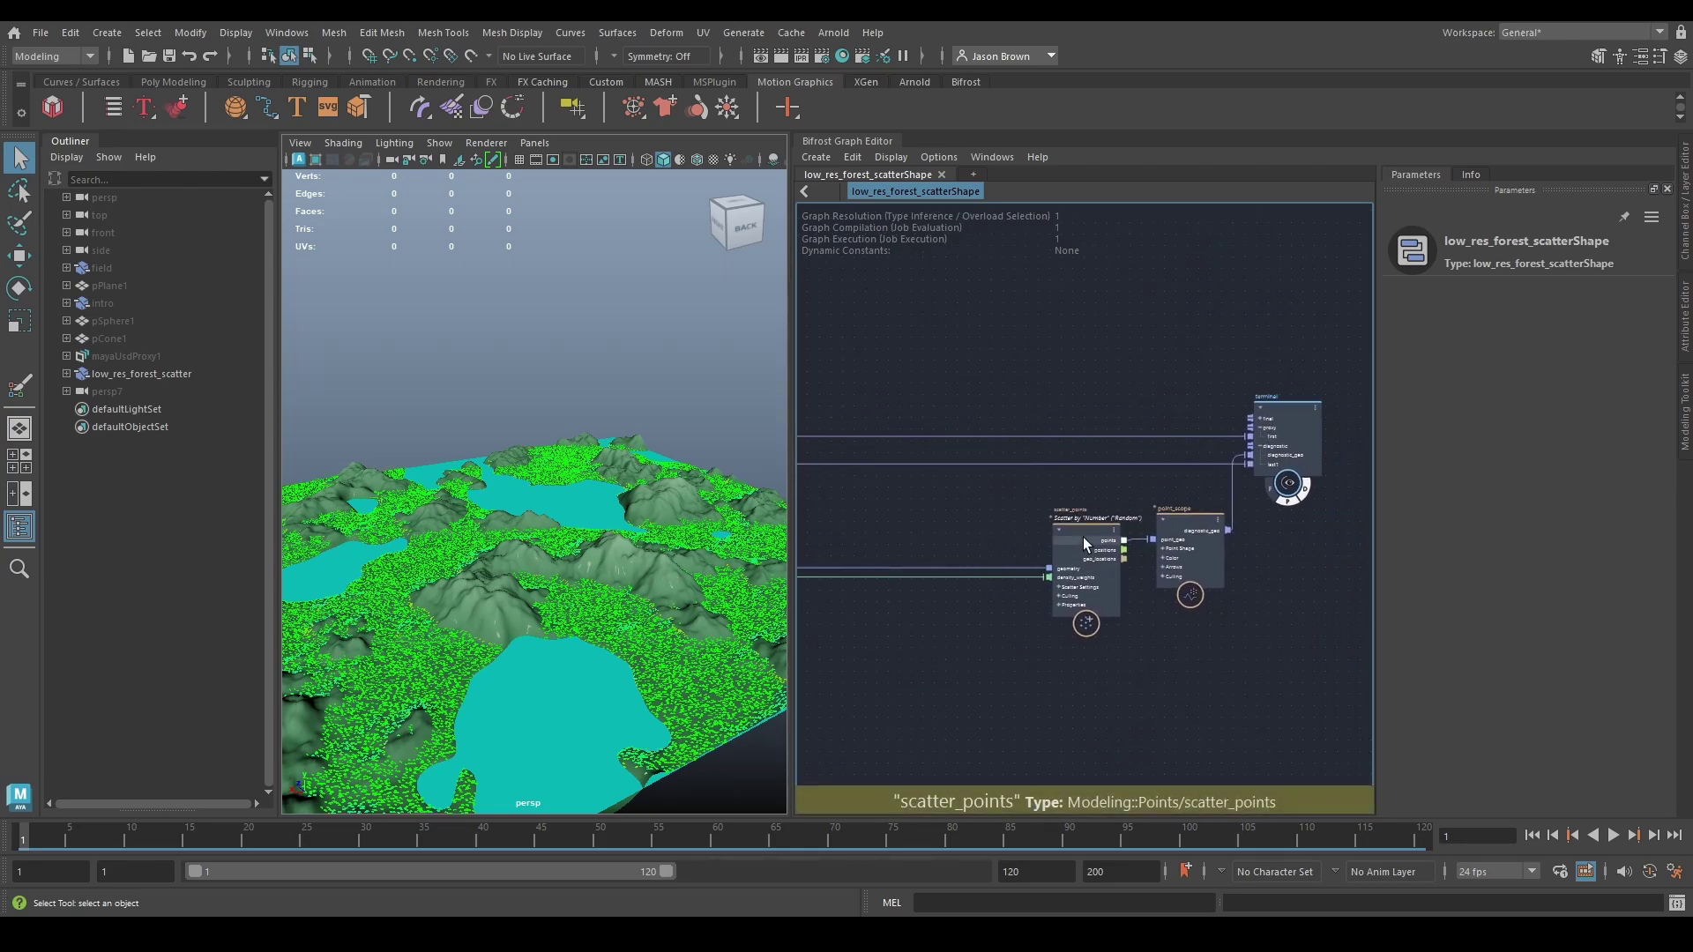
pyautogui.keyDown('alt'); pyautogui.moveTo(675, 767); pyautogui.dragTo(498, 573); pyautogui.keyUp('alt')
pyautogui.moveTo(1015, 681); pyautogui.dragTo(1141, 661, button='middle')
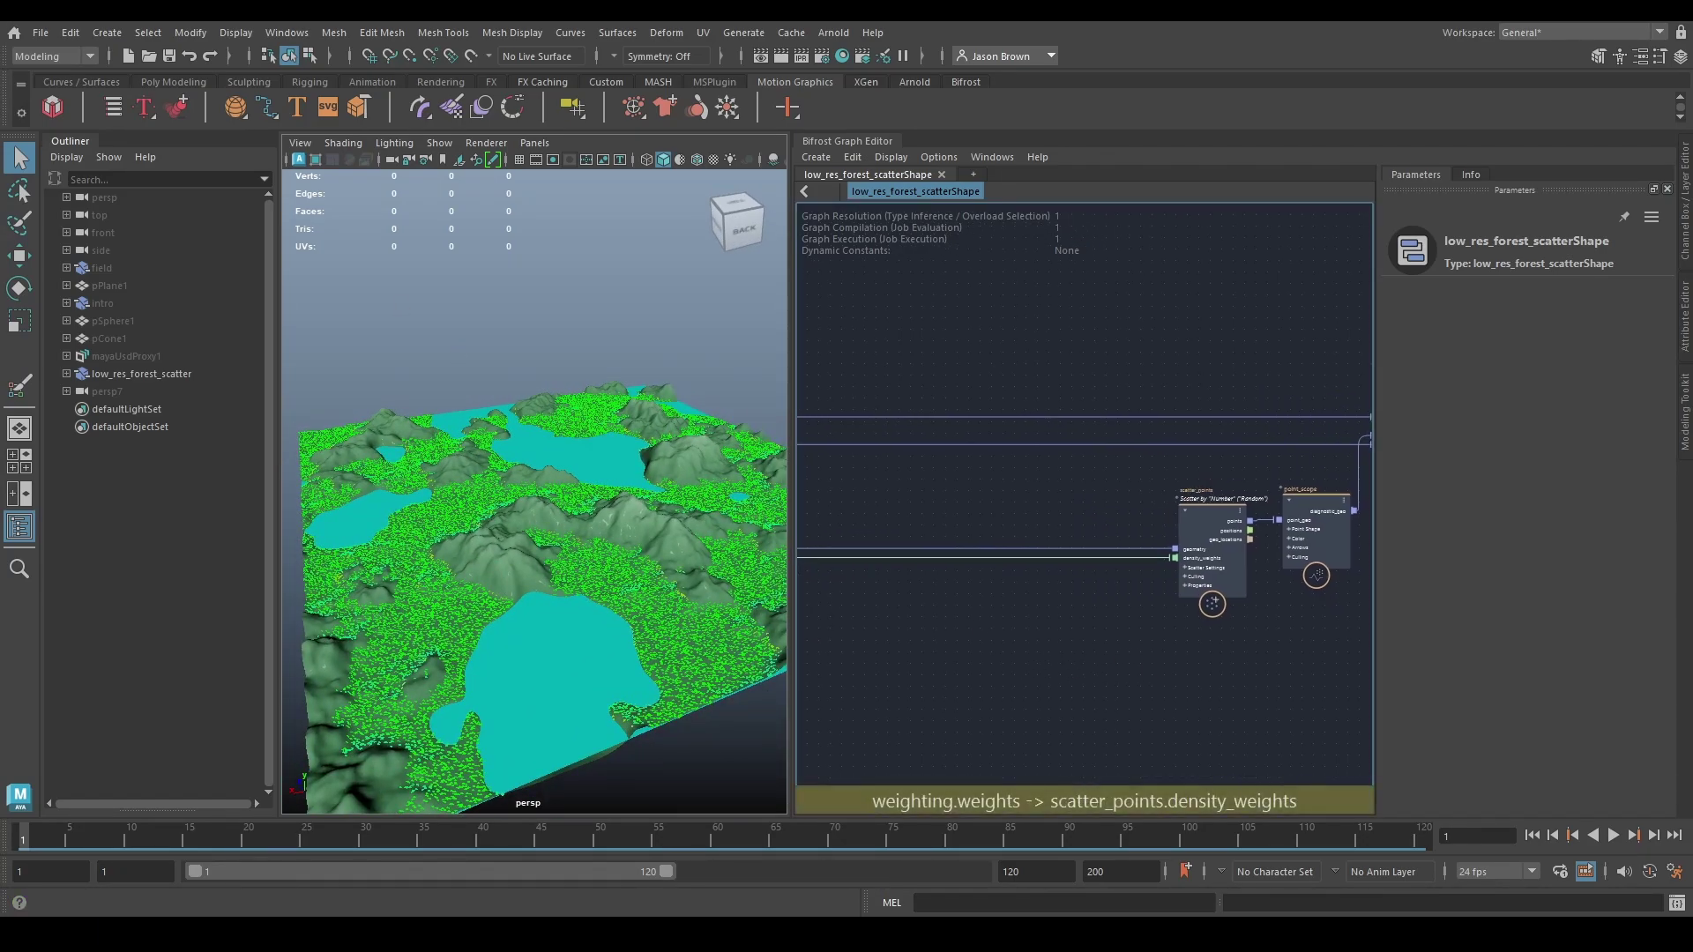
# Step: Import week2_tree_meshes.ma from the Lesson Plans and Teaching Resources folder of bifrost-workshop
pyautogui.click(41, 33)
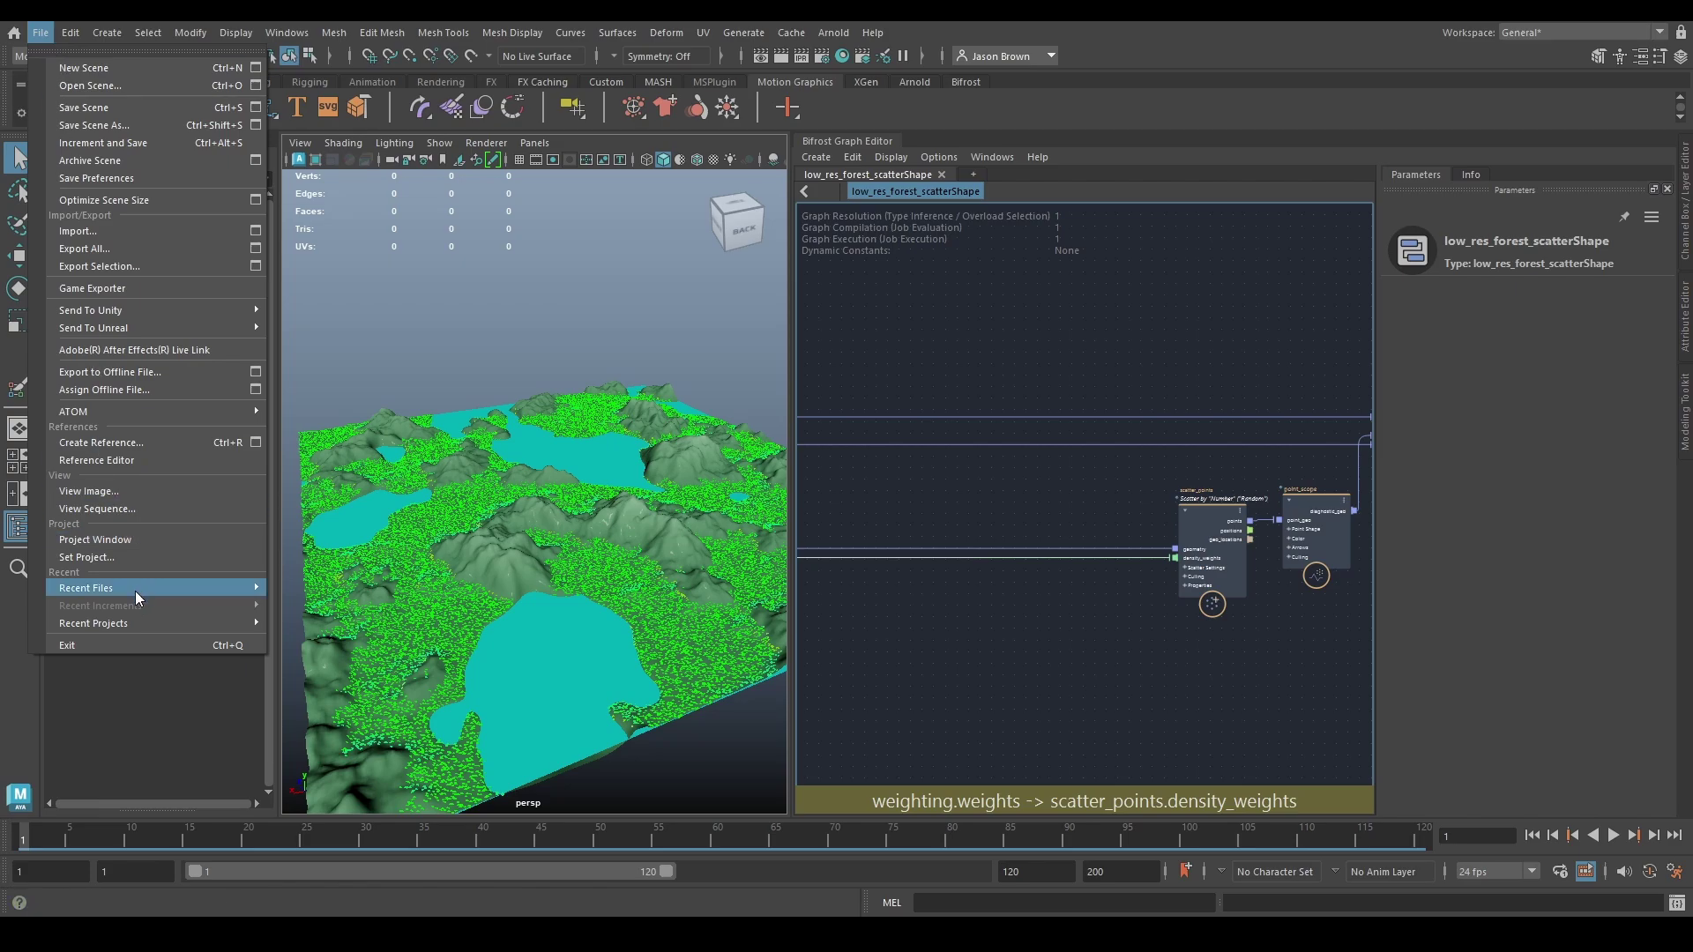
pyautogui.click(98, 231)
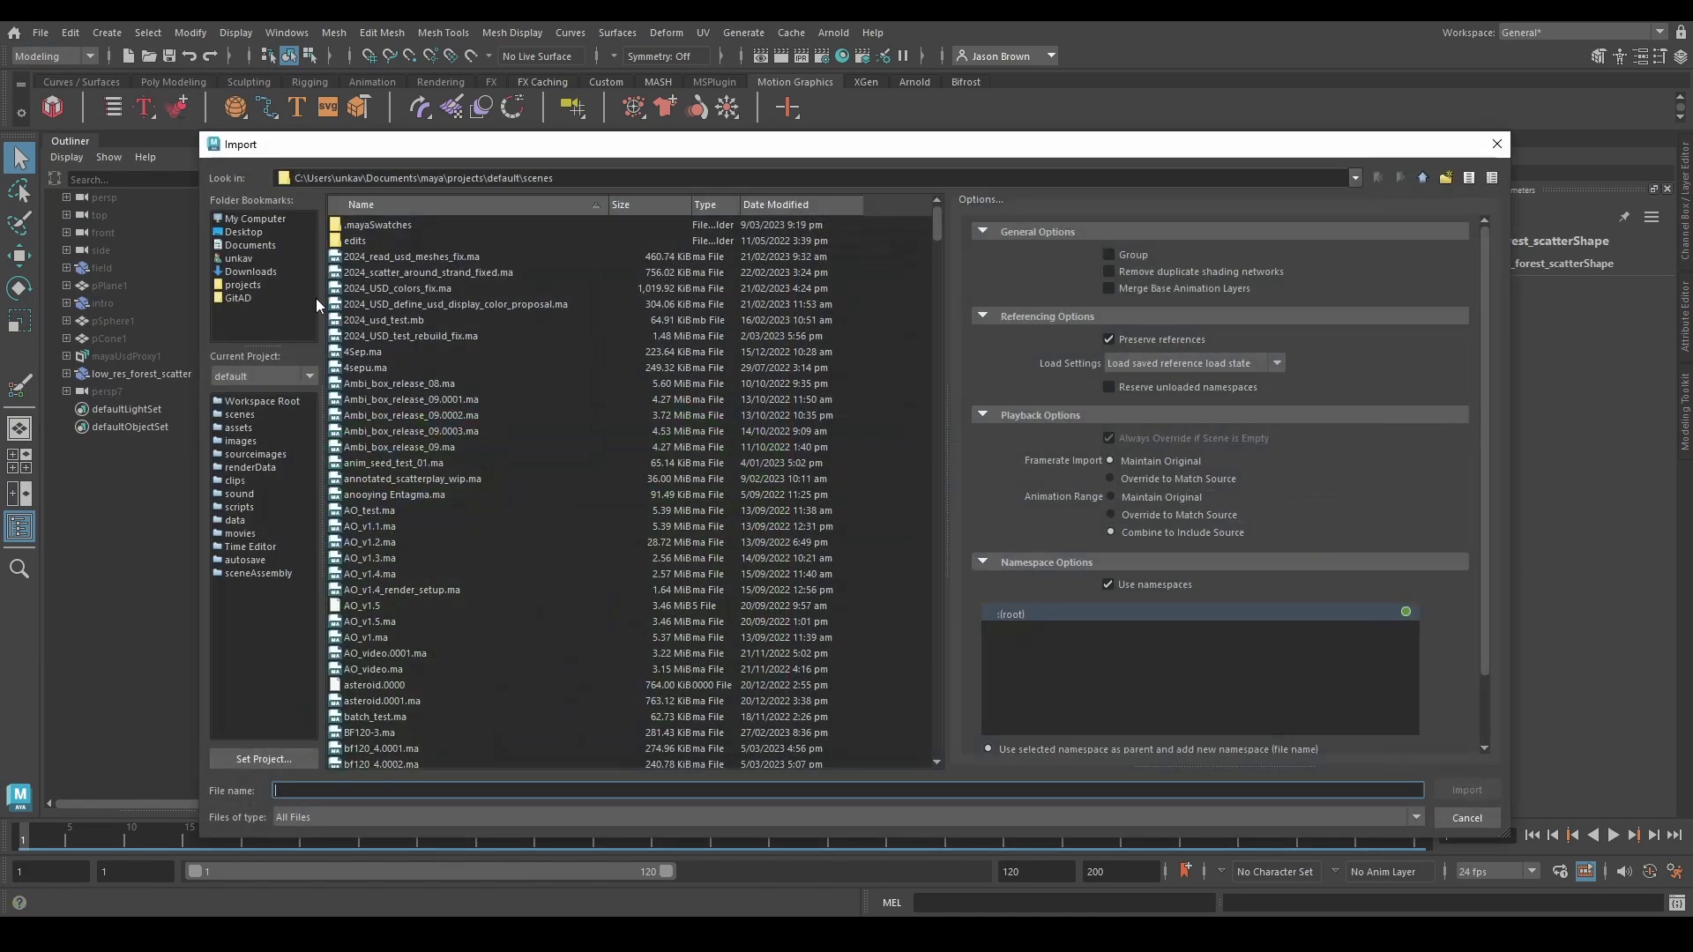
pyautogui.click(238, 298)
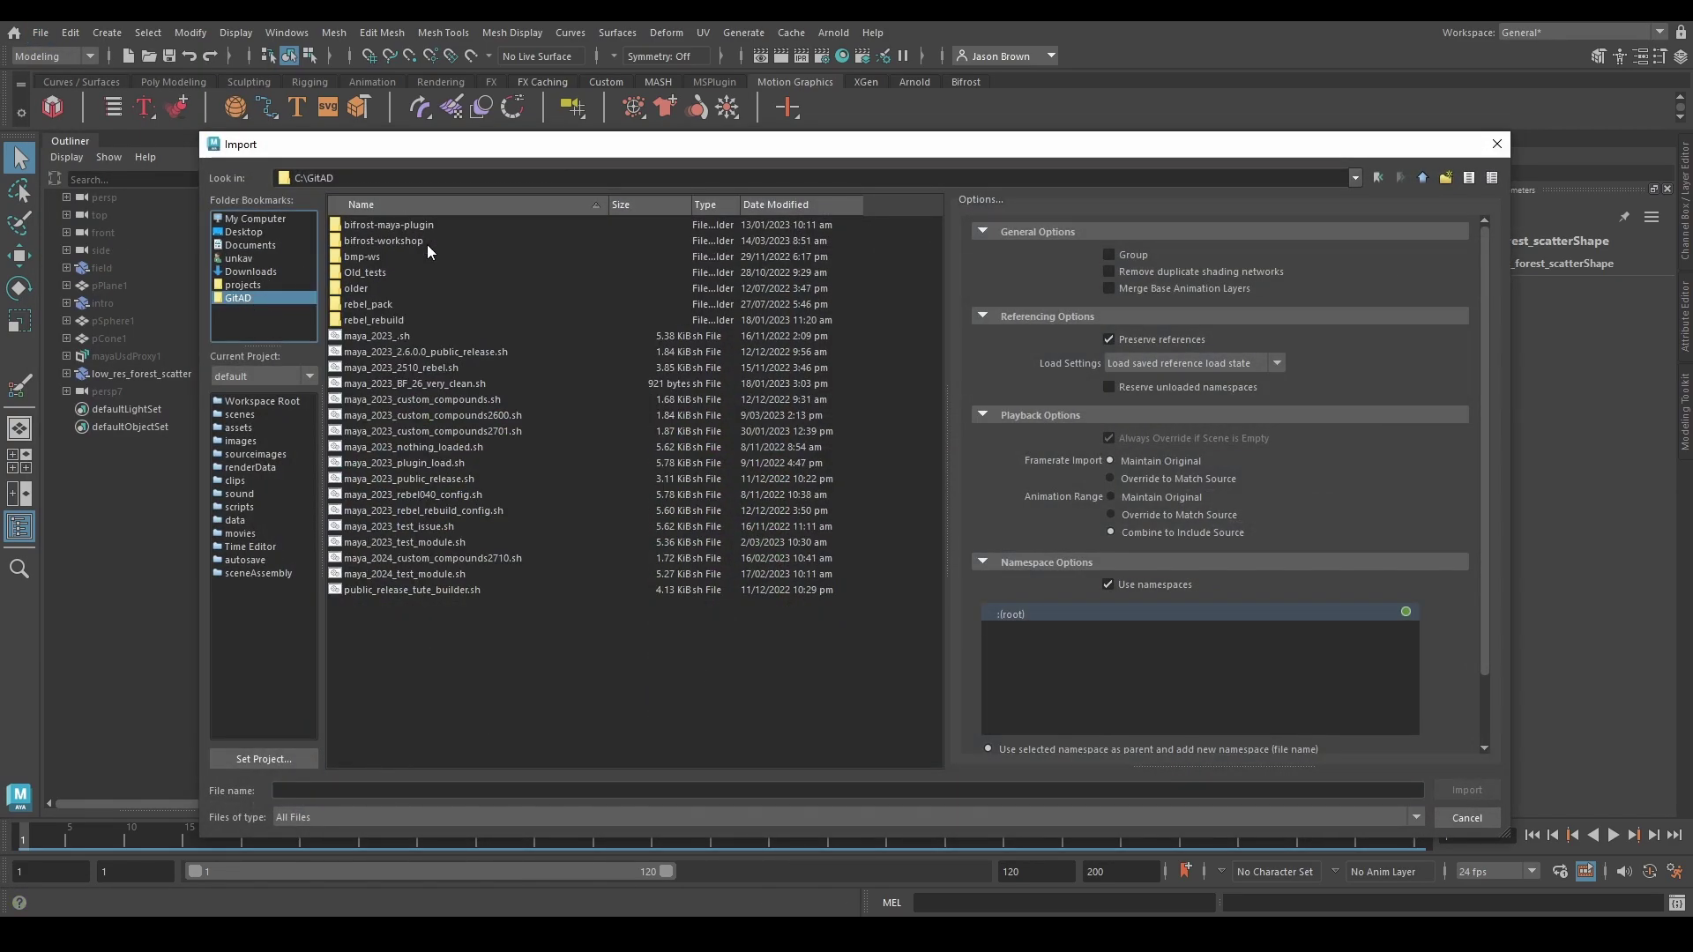
pyautogui.doubleClick(388, 241)
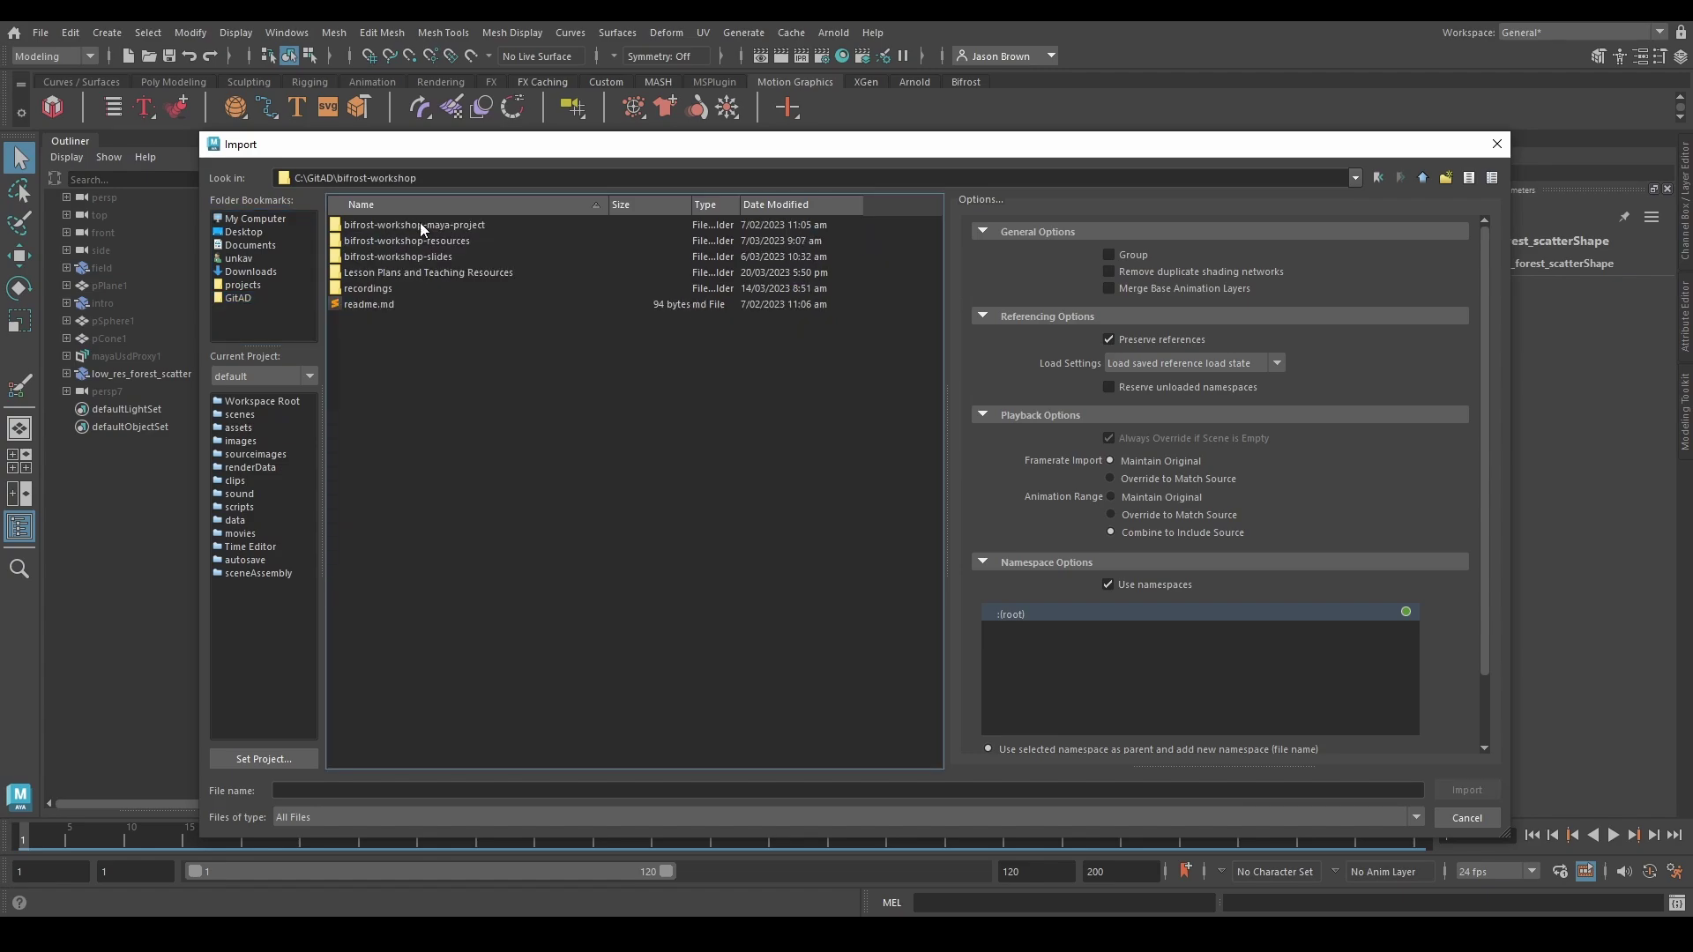
pyautogui.doubleClick(437, 274)
pyautogui.click(396, 495)
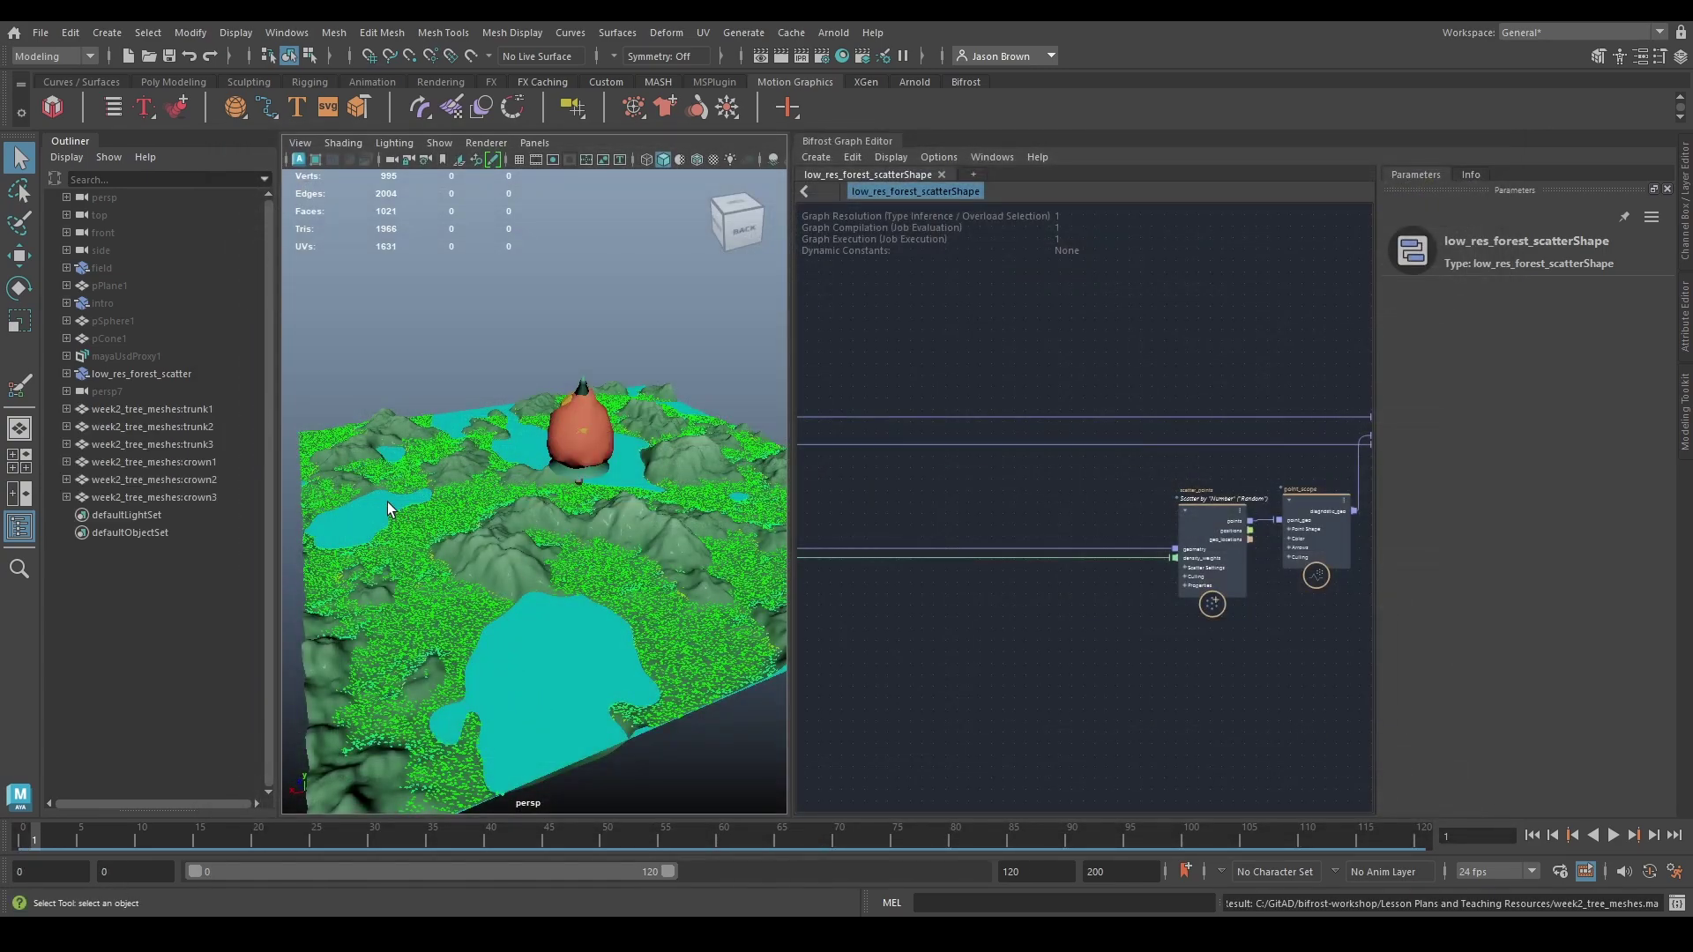
# Step: Delete the week2_tree_meshes namespace in the Namespace Editor, merging the trunk and crown meshes into the root
pyautogui.keyDown('alt'); pyautogui.moveTo(388, 501); pyautogui.dragTo(542, 459); pyautogui.keyUp('alt')
pyautogui.keyDown('alt'); pyautogui.moveTo(542, 459); pyautogui.dragTo(689, 529, button='right'); pyautogui.keyUp('alt')
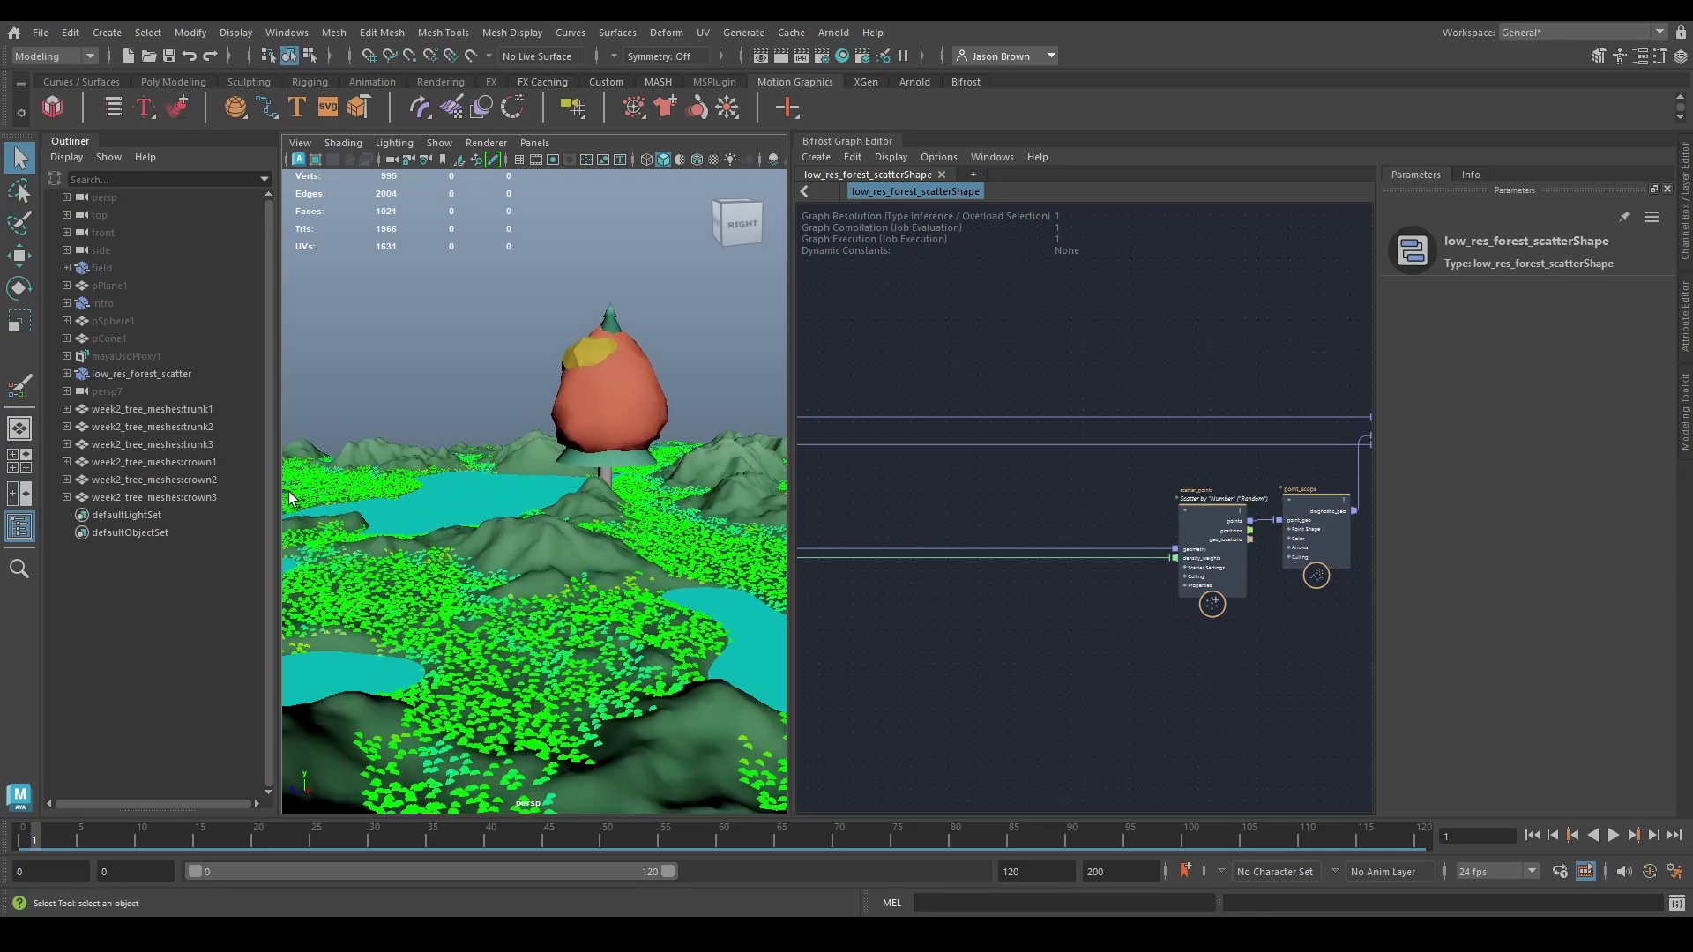
pyautogui.click(125, 409)
pyautogui.keyDown('shift'); pyautogui.click(109, 497); pyautogui.keyUp('shift')
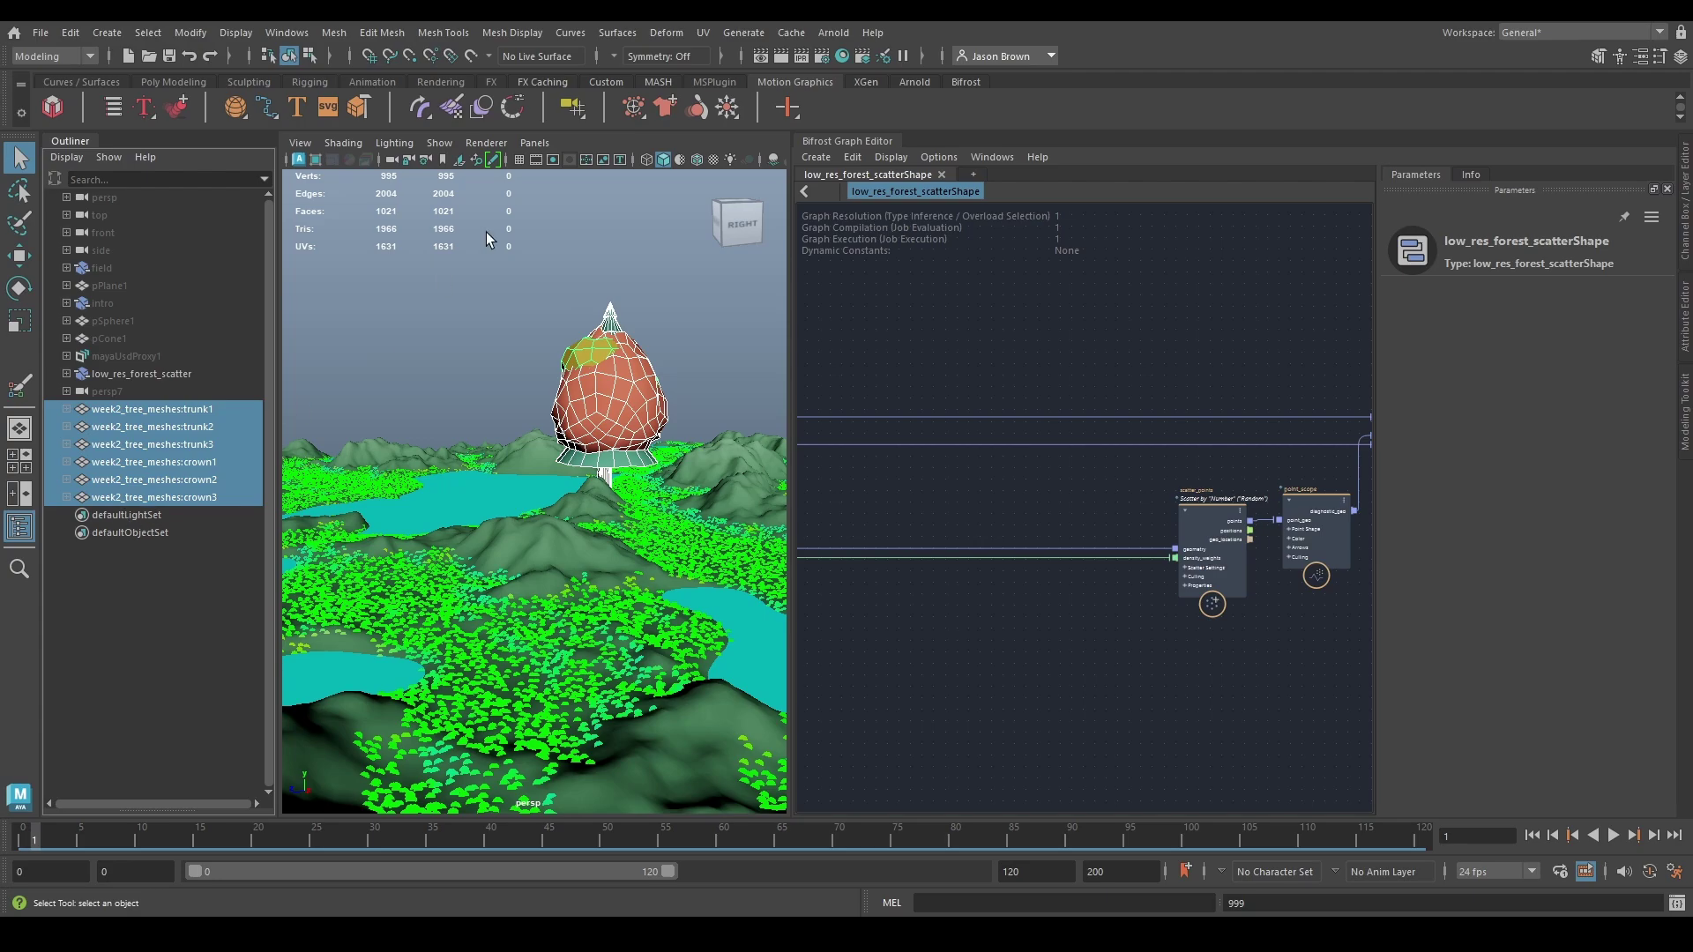
pyautogui.click(282, 32)
pyautogui.moveTo(319, 89)
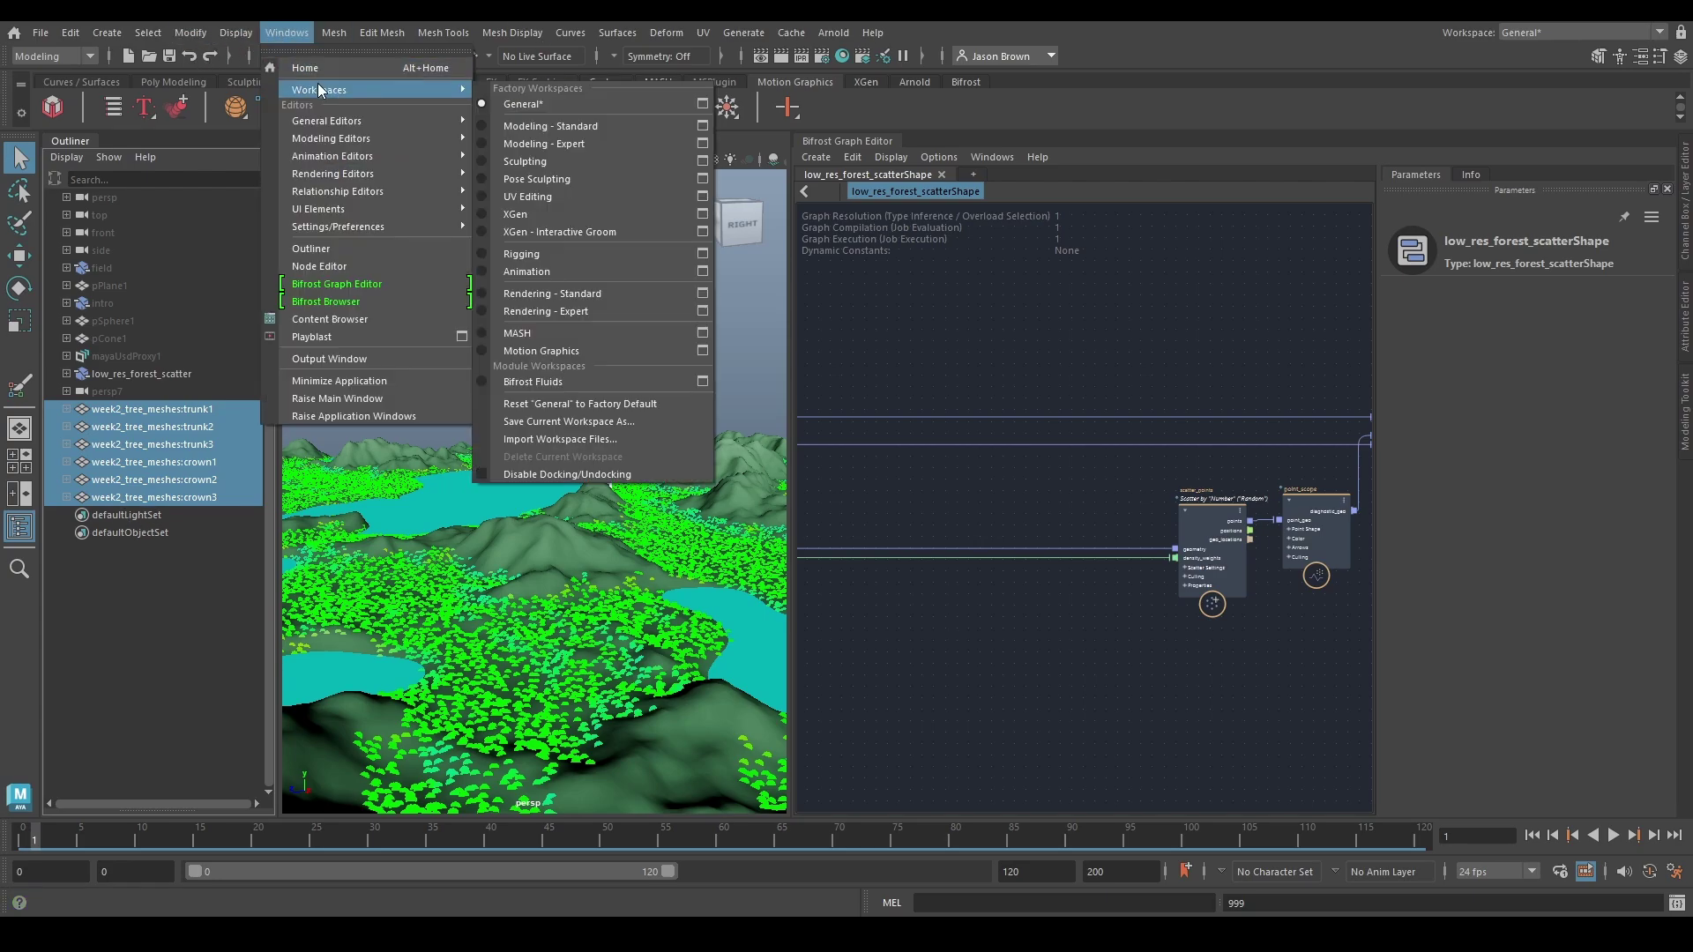
pyautogui.moveTo(352, 121)
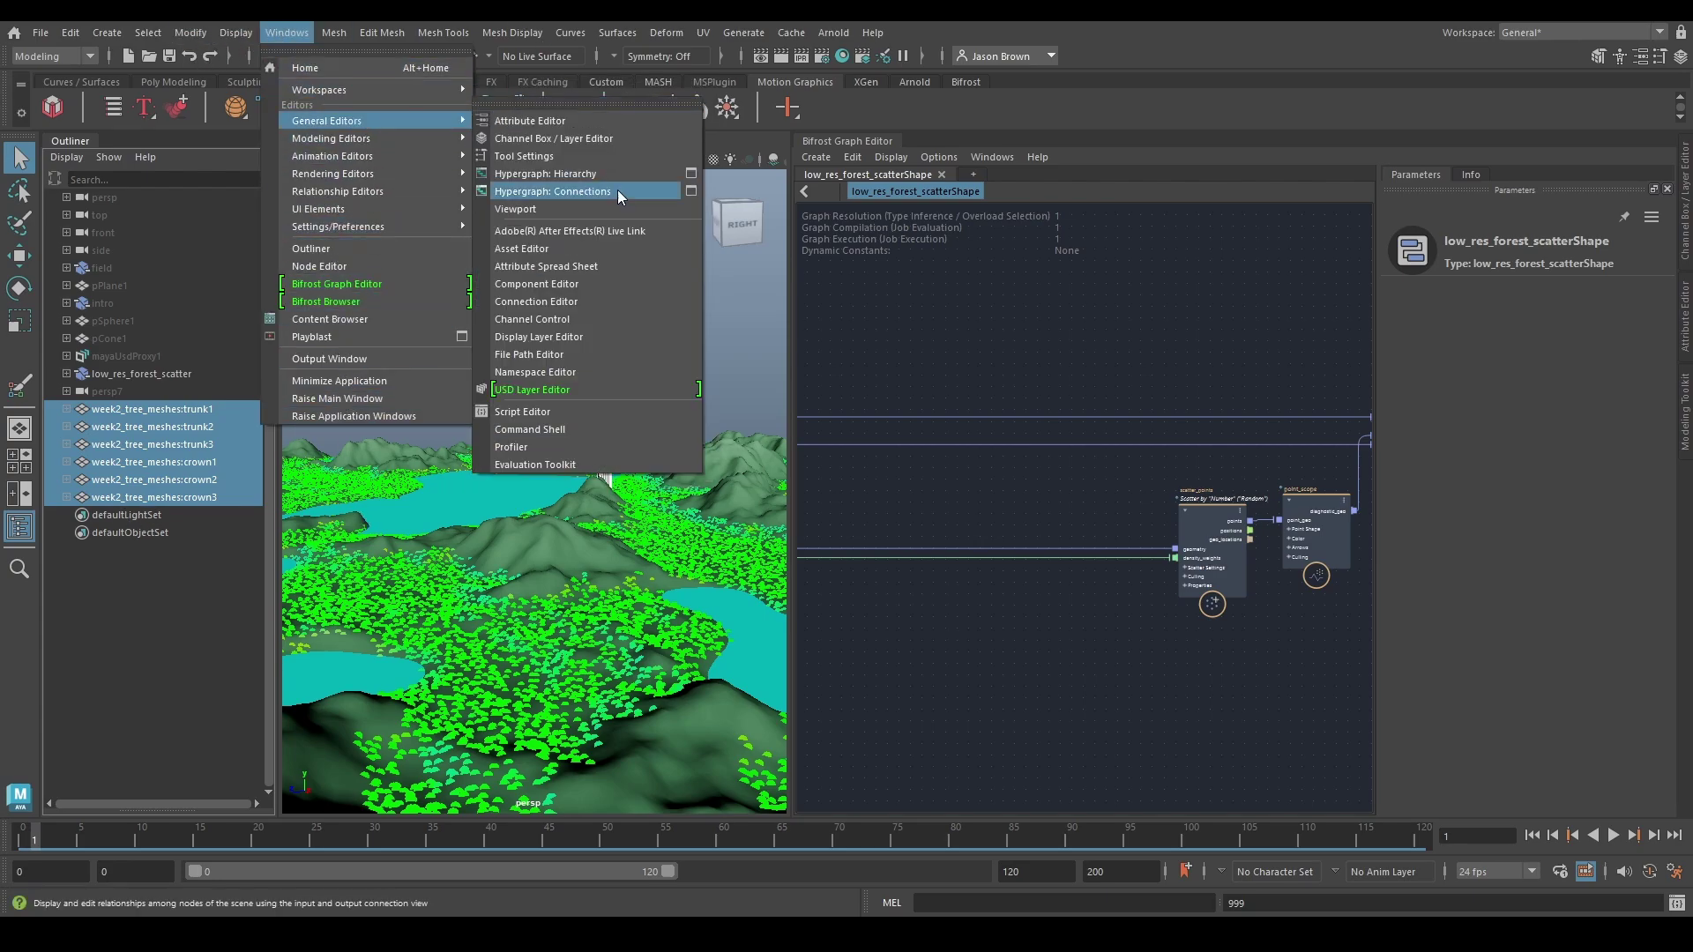
pyautogui.click(616, 372)
pyautogui.click(634, 388)
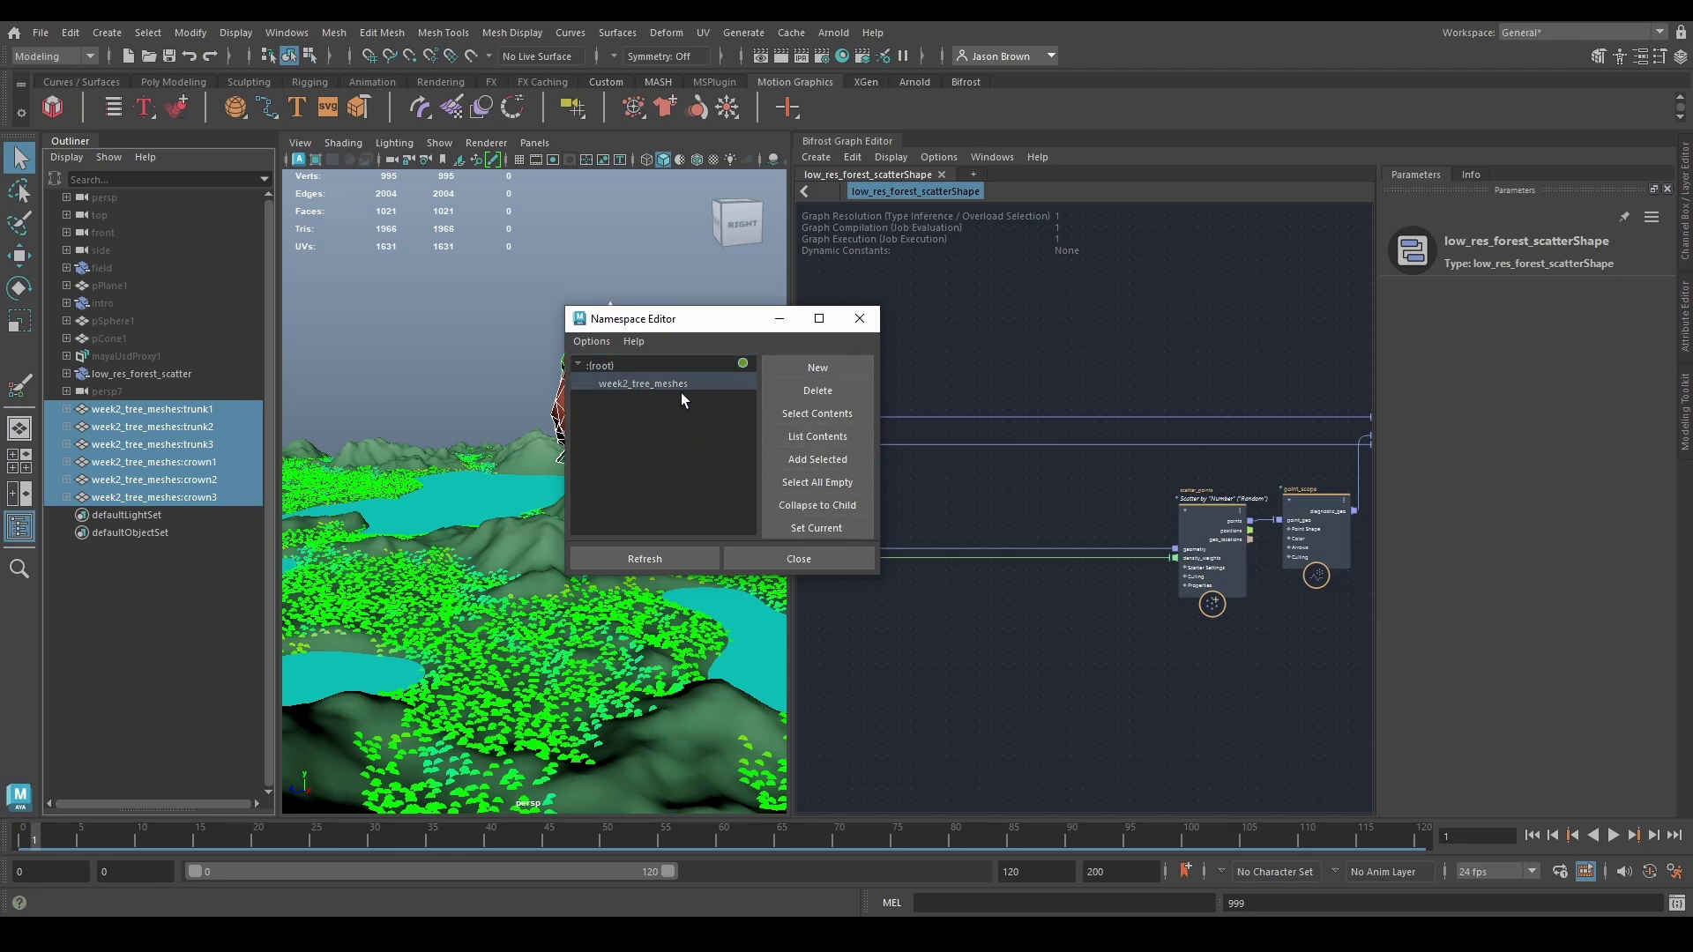
pyautogui.moveTo(682, 326); pyautogui.dragTo(866, 305)
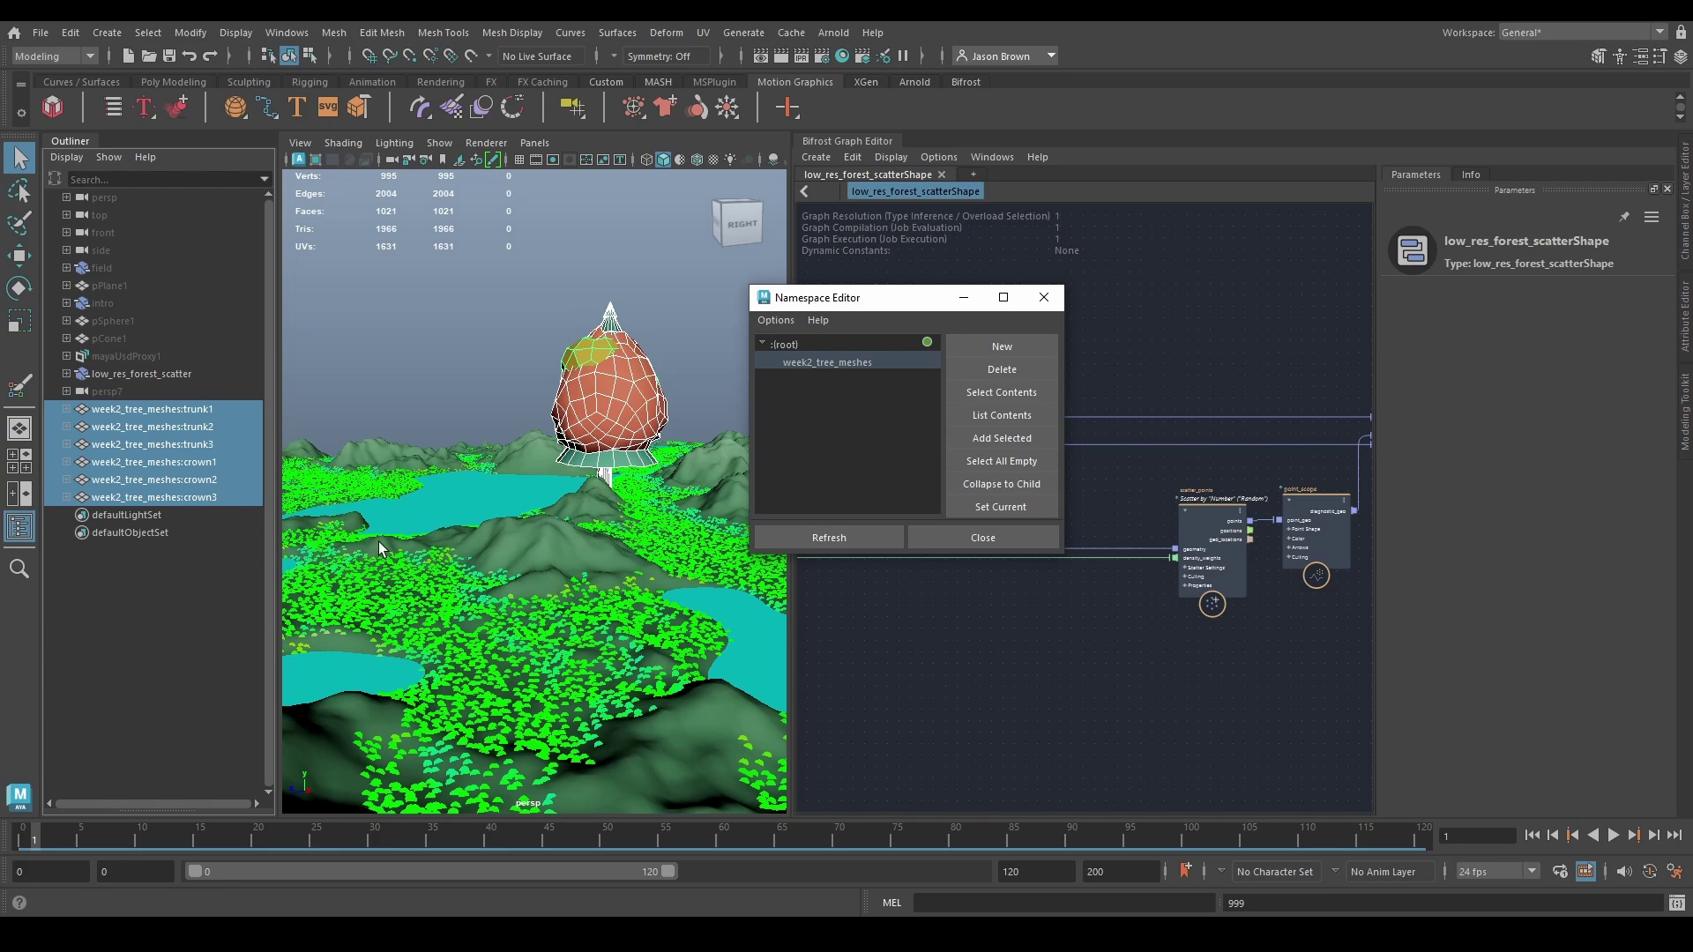
pyautogui.click(1005, 374)
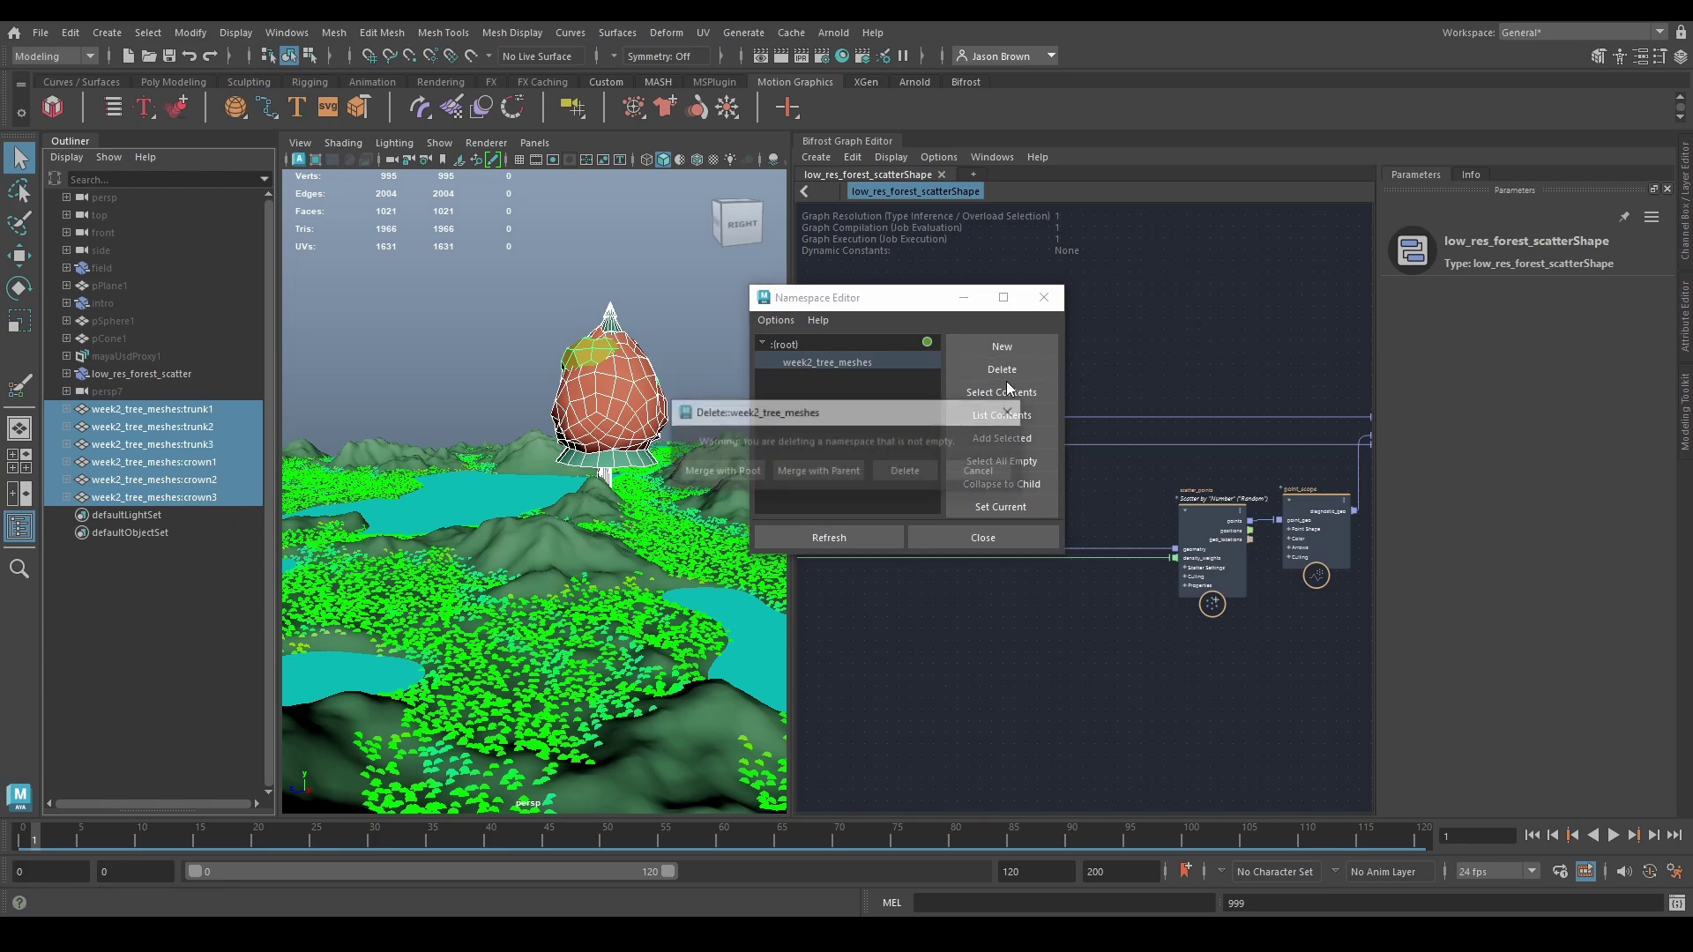
pyautogui.click(731, 468)
# Step: Inspect the first two trees by isolating trunk1 with crown1, and trunk2 with crown2
pyautogui.click(108, 411)
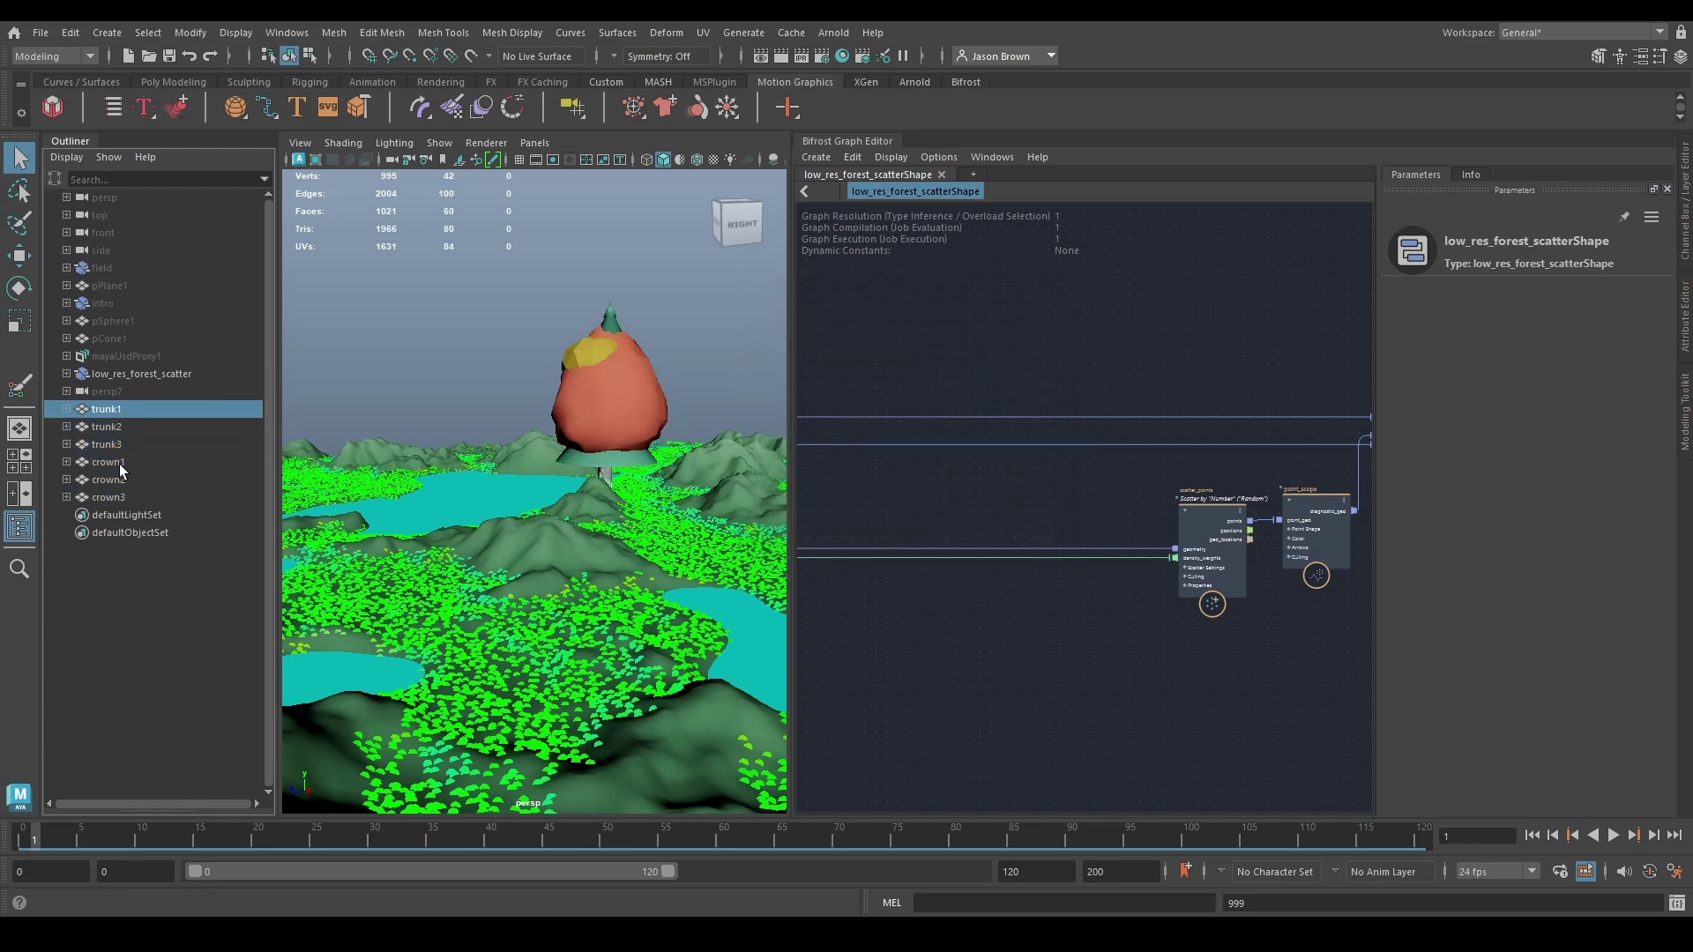
pyautogui.keyDown('ctrl'); pyautogui.click(119, 464); pyautogui.keyUp('ctrl')
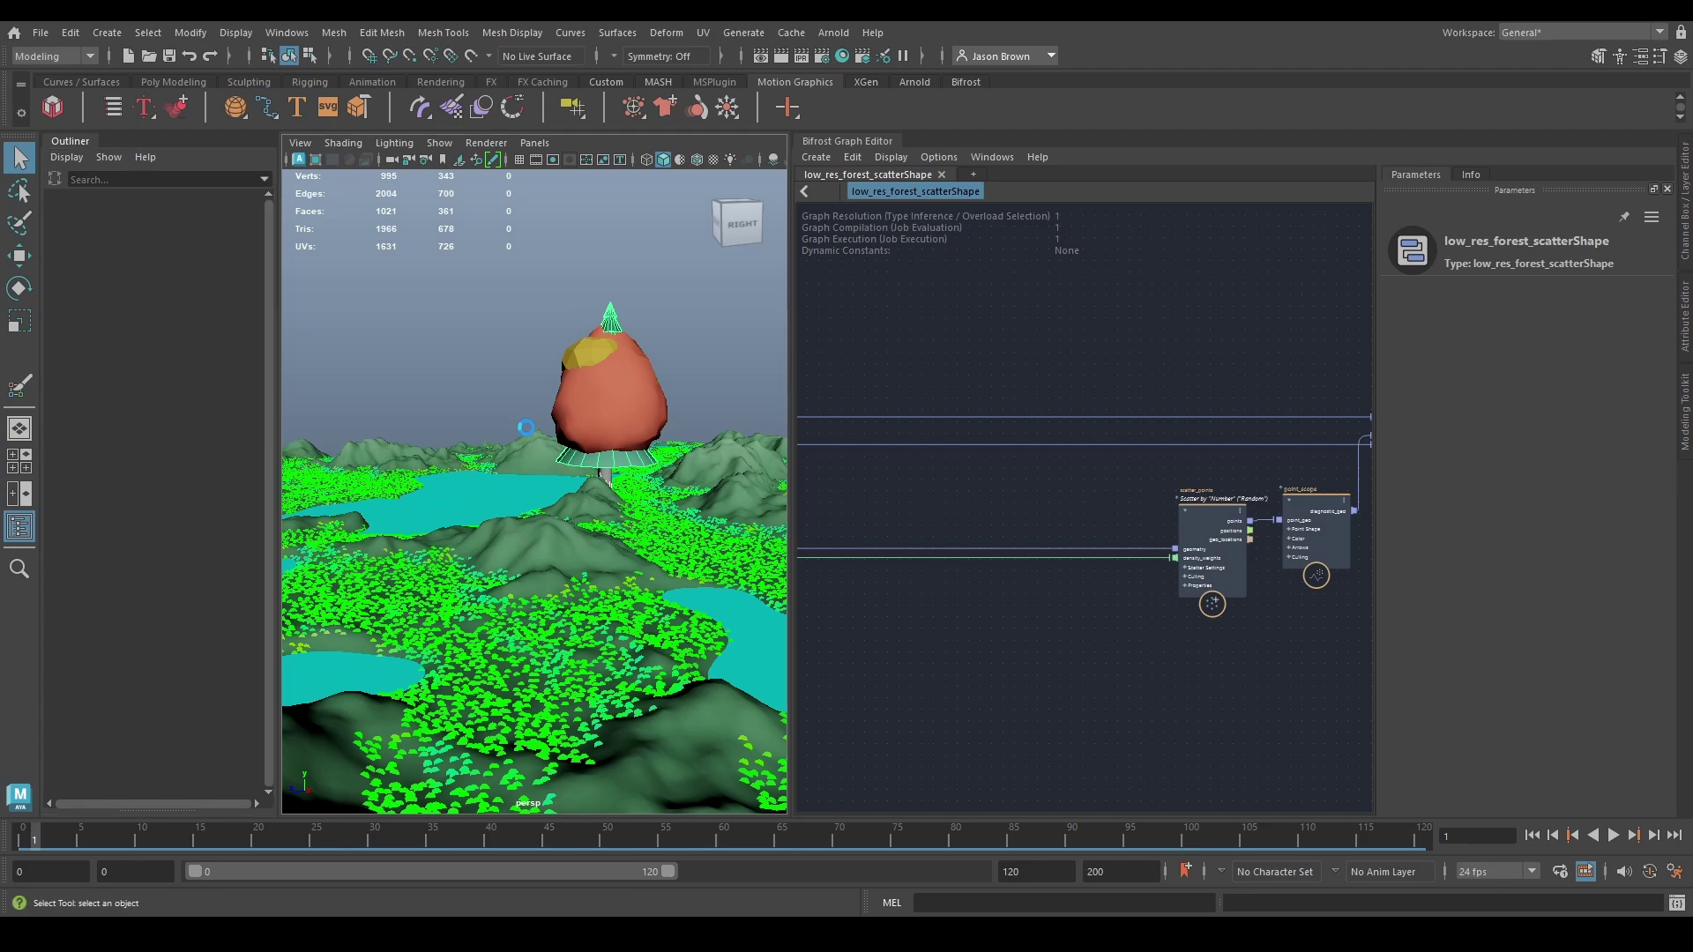
pyautogui.hotkey('ctrl', '1')
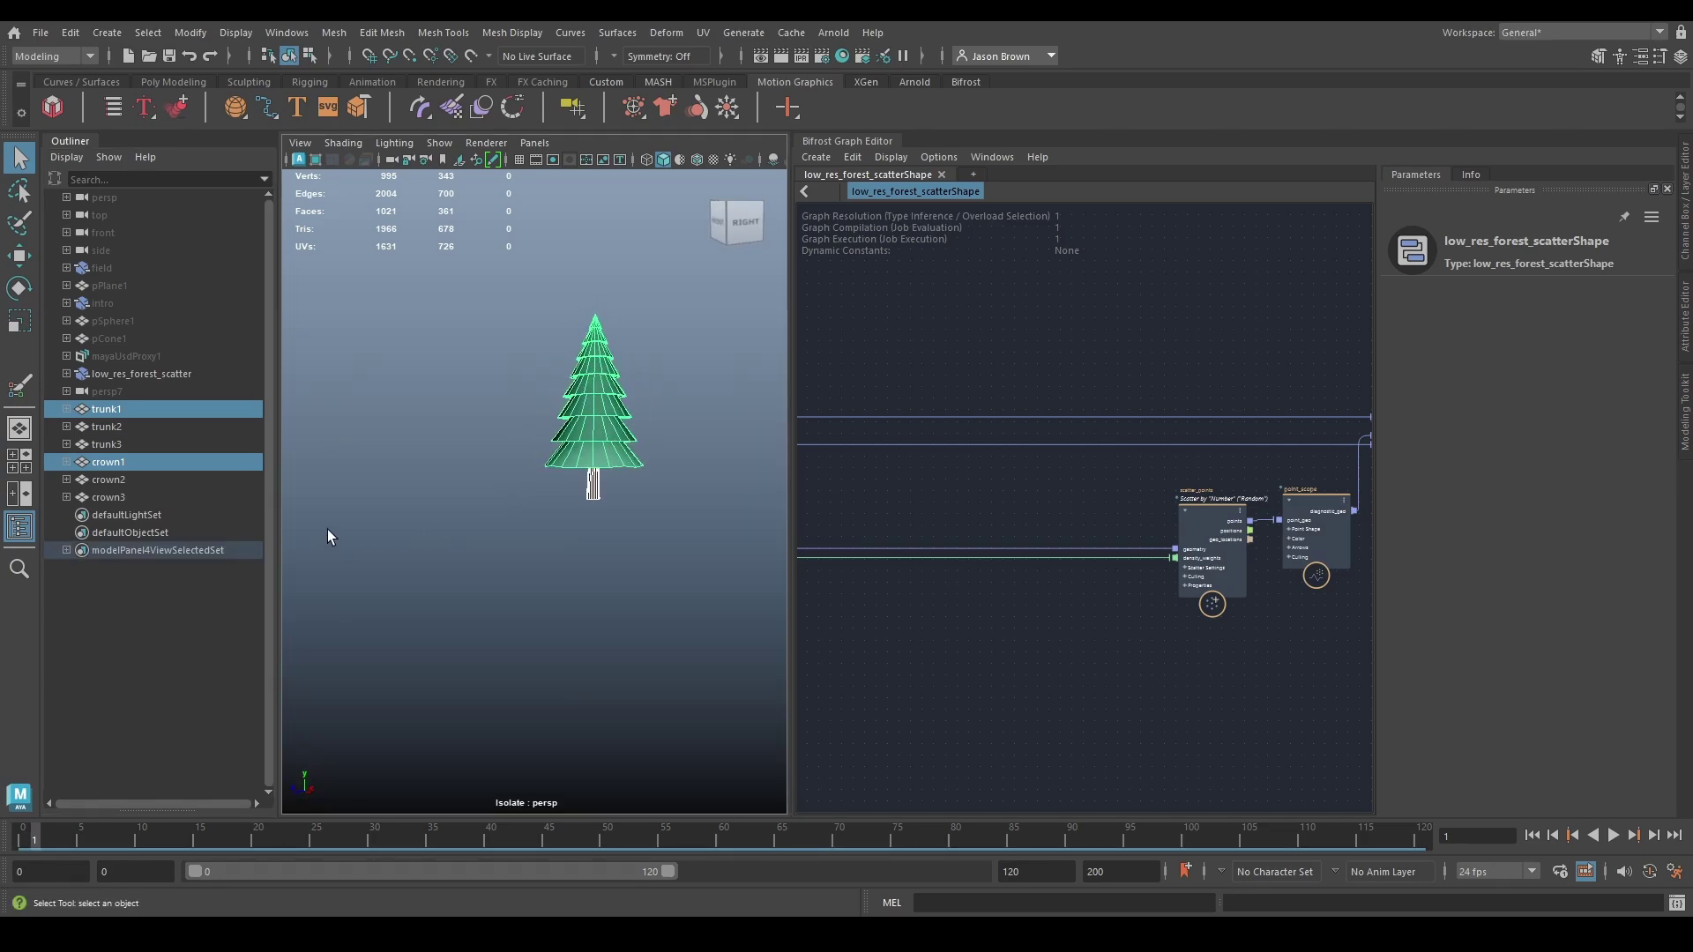
pyautogui.click(108, 427)
pyautogui.keyDown('ctrl'); pyautogui.click(123, 480); pyautogui.keyUp('ctrl')
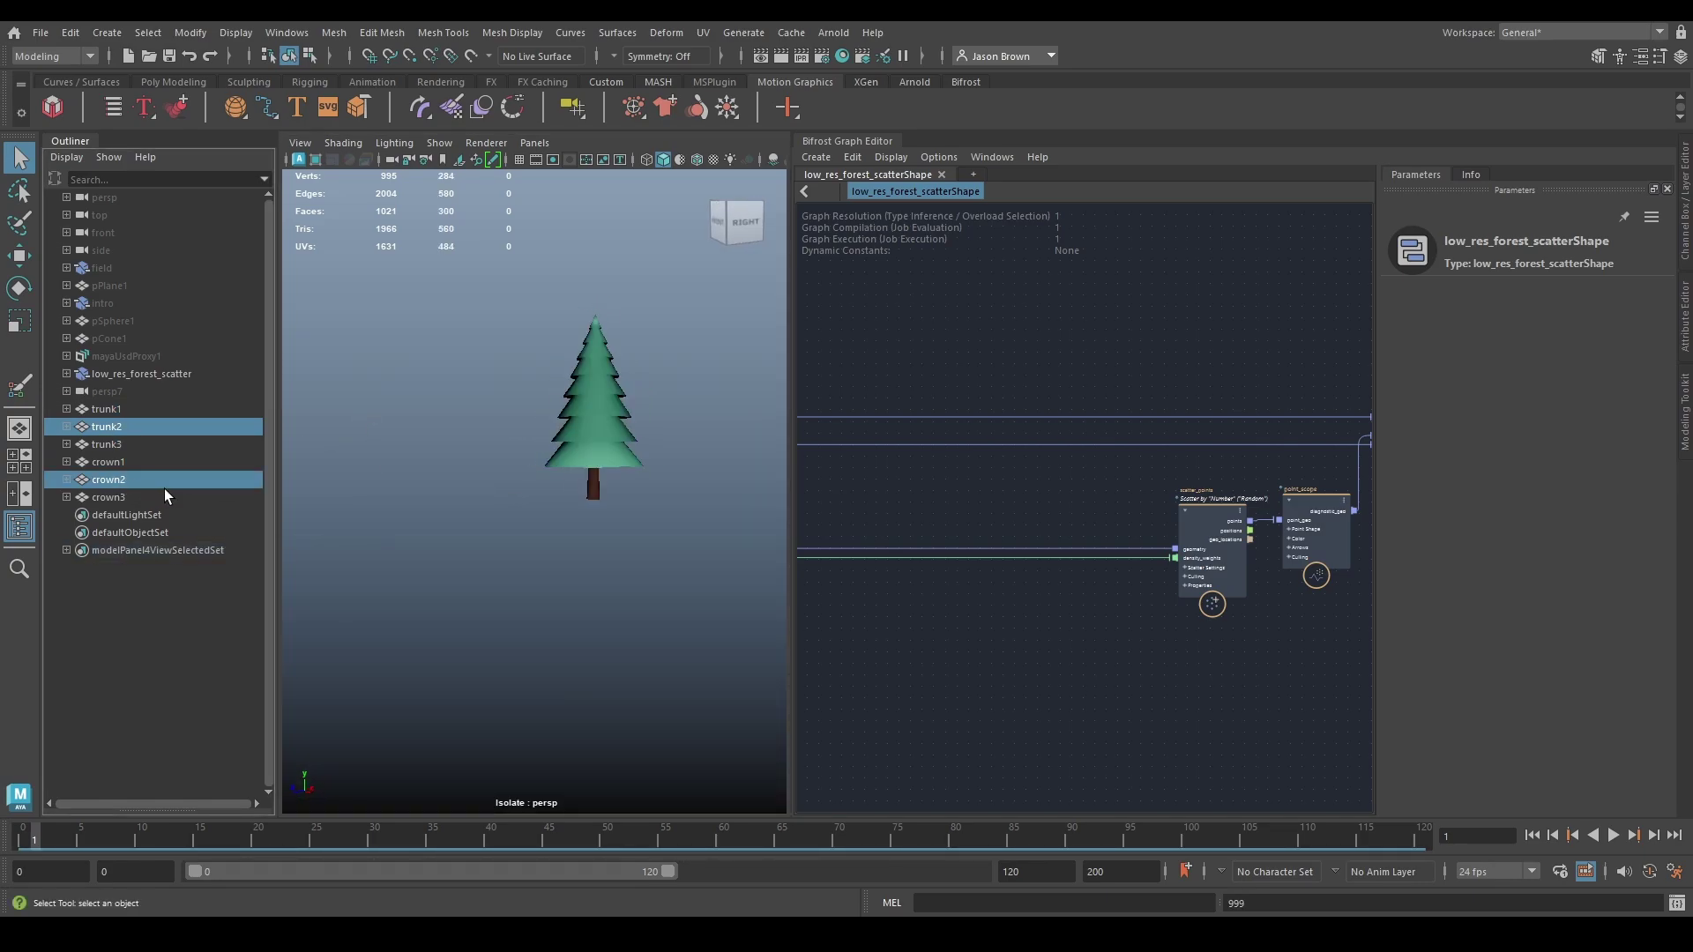
pyautogui.hotkey('ctrl', '1')
pyautogui.hotkey('ctrl', '1')
pyautogui.moveTo(511, 467)
pyautogui.keyDown('alt'); pyautogui.mouseDown()
pyautogui.moveTo(604, 468)
pyautogui.moveTo(532, 471)
pyautogui.mouseUp(); pyautogui.keyUp('alt')
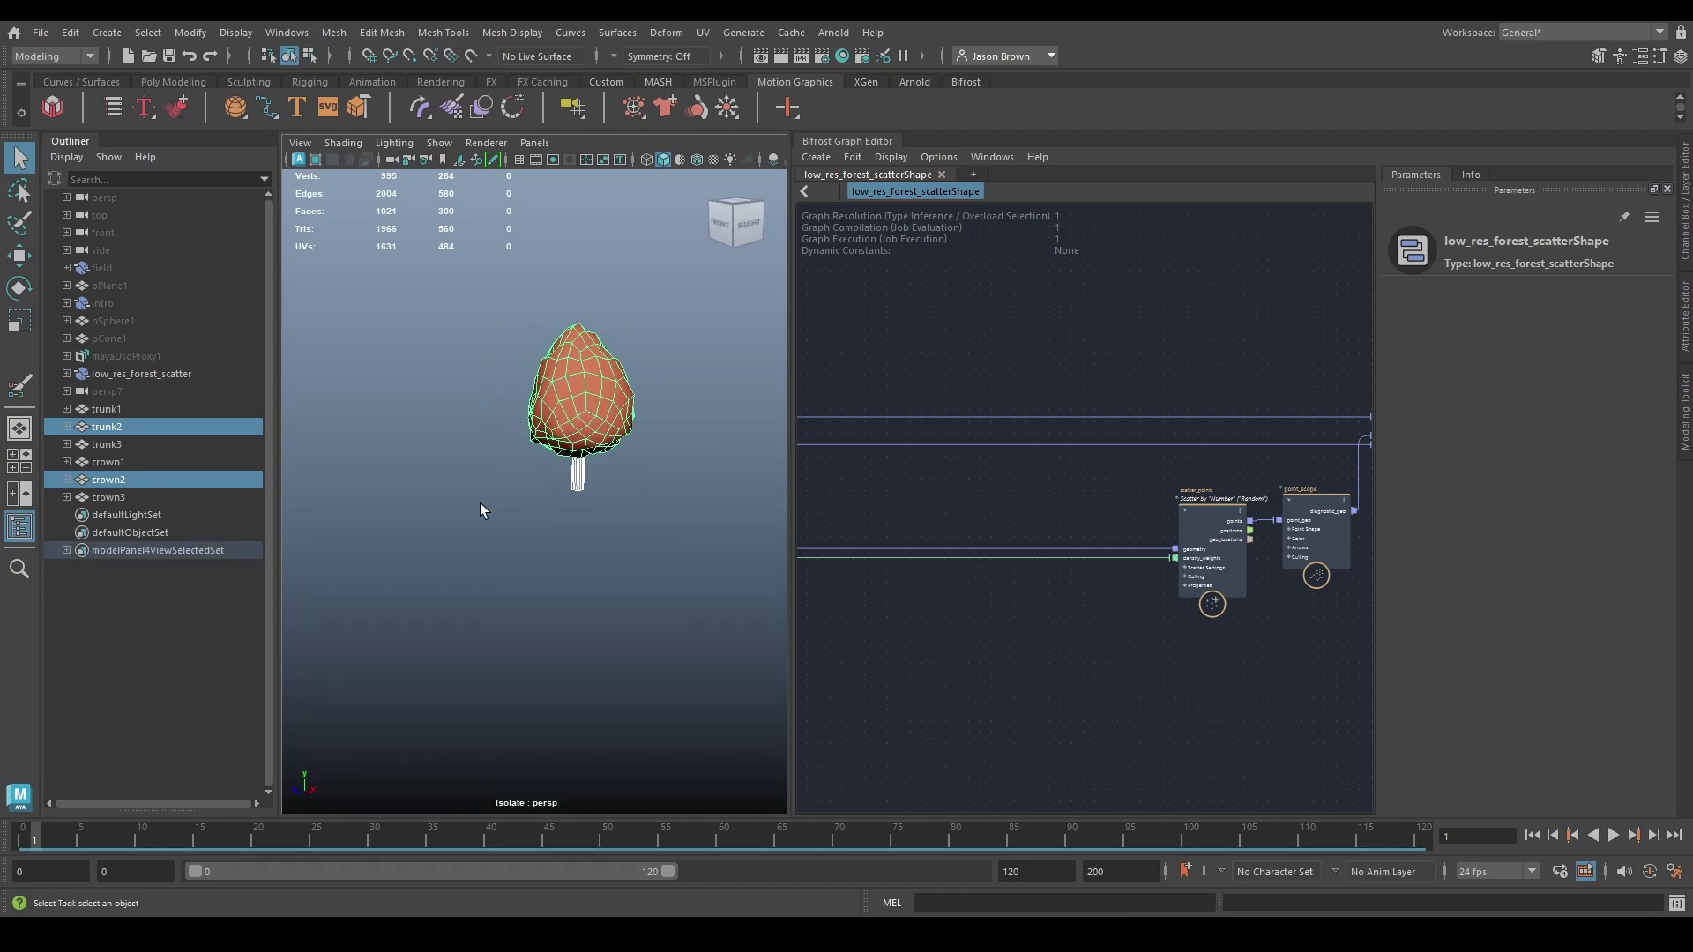
# Step: Isolate trunk3 with crown3 and examine the third tree from several angles
pyautogui.click(119, 445)
pyautogui.keyDown('ctrl'); pyautogui.click(112, 497); pyautogui.keyUp('ctrl')
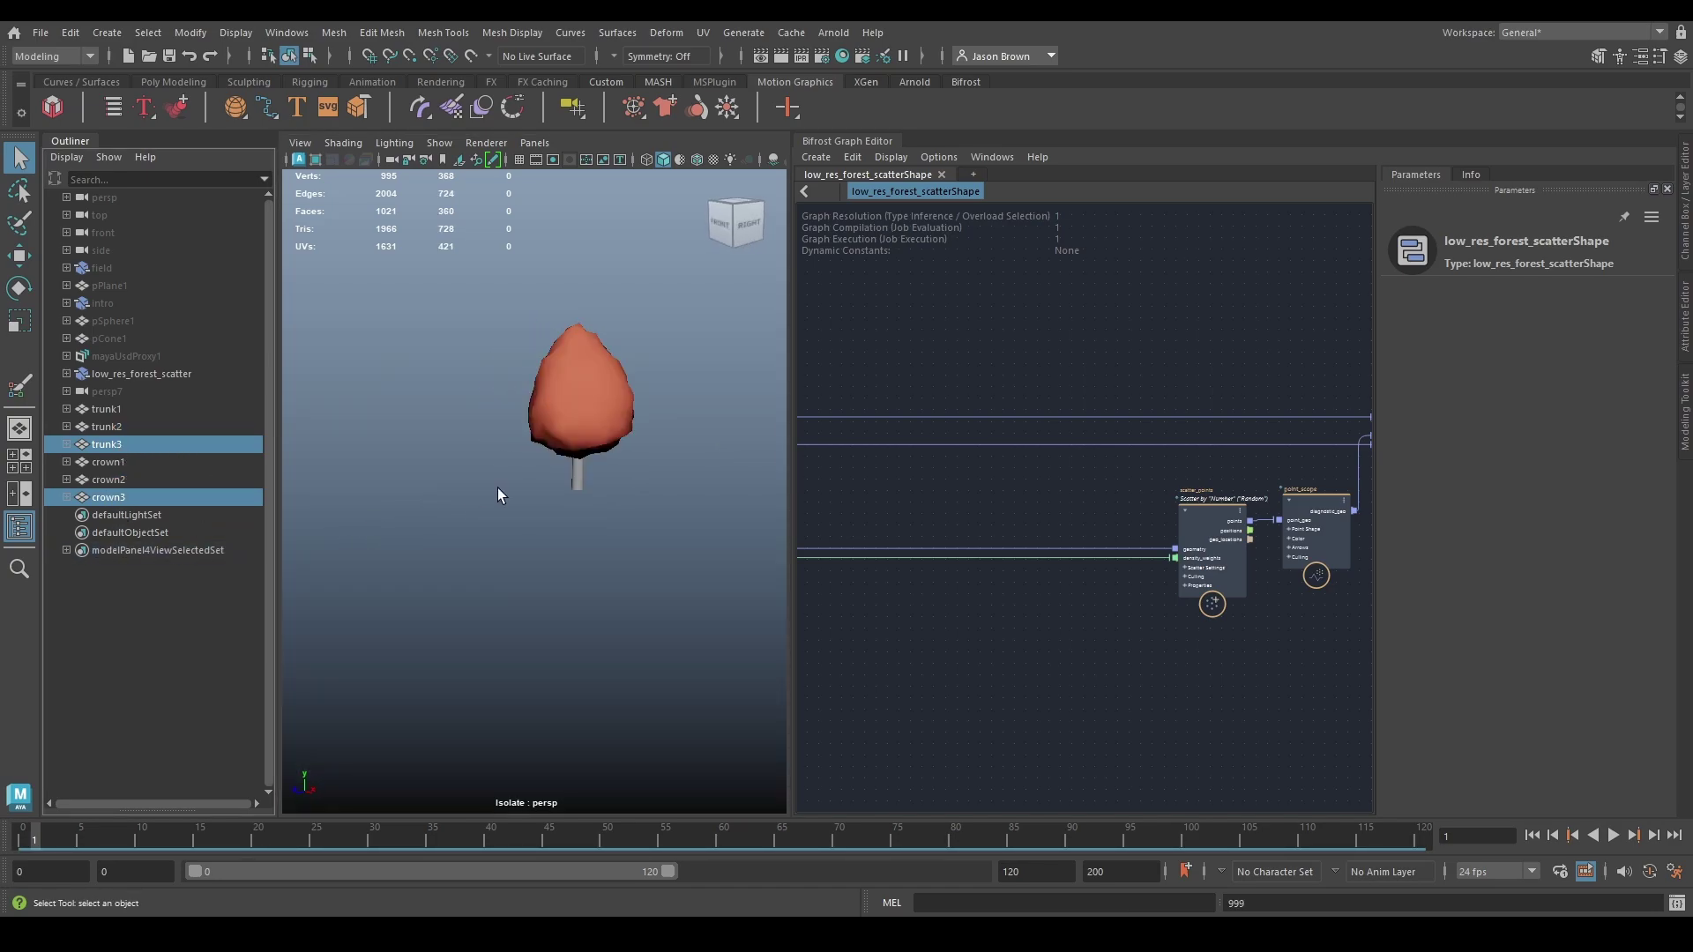
pyautogui.hotkey('ctrl', '1')
pyautogui.hotkey('ctrl', '1')
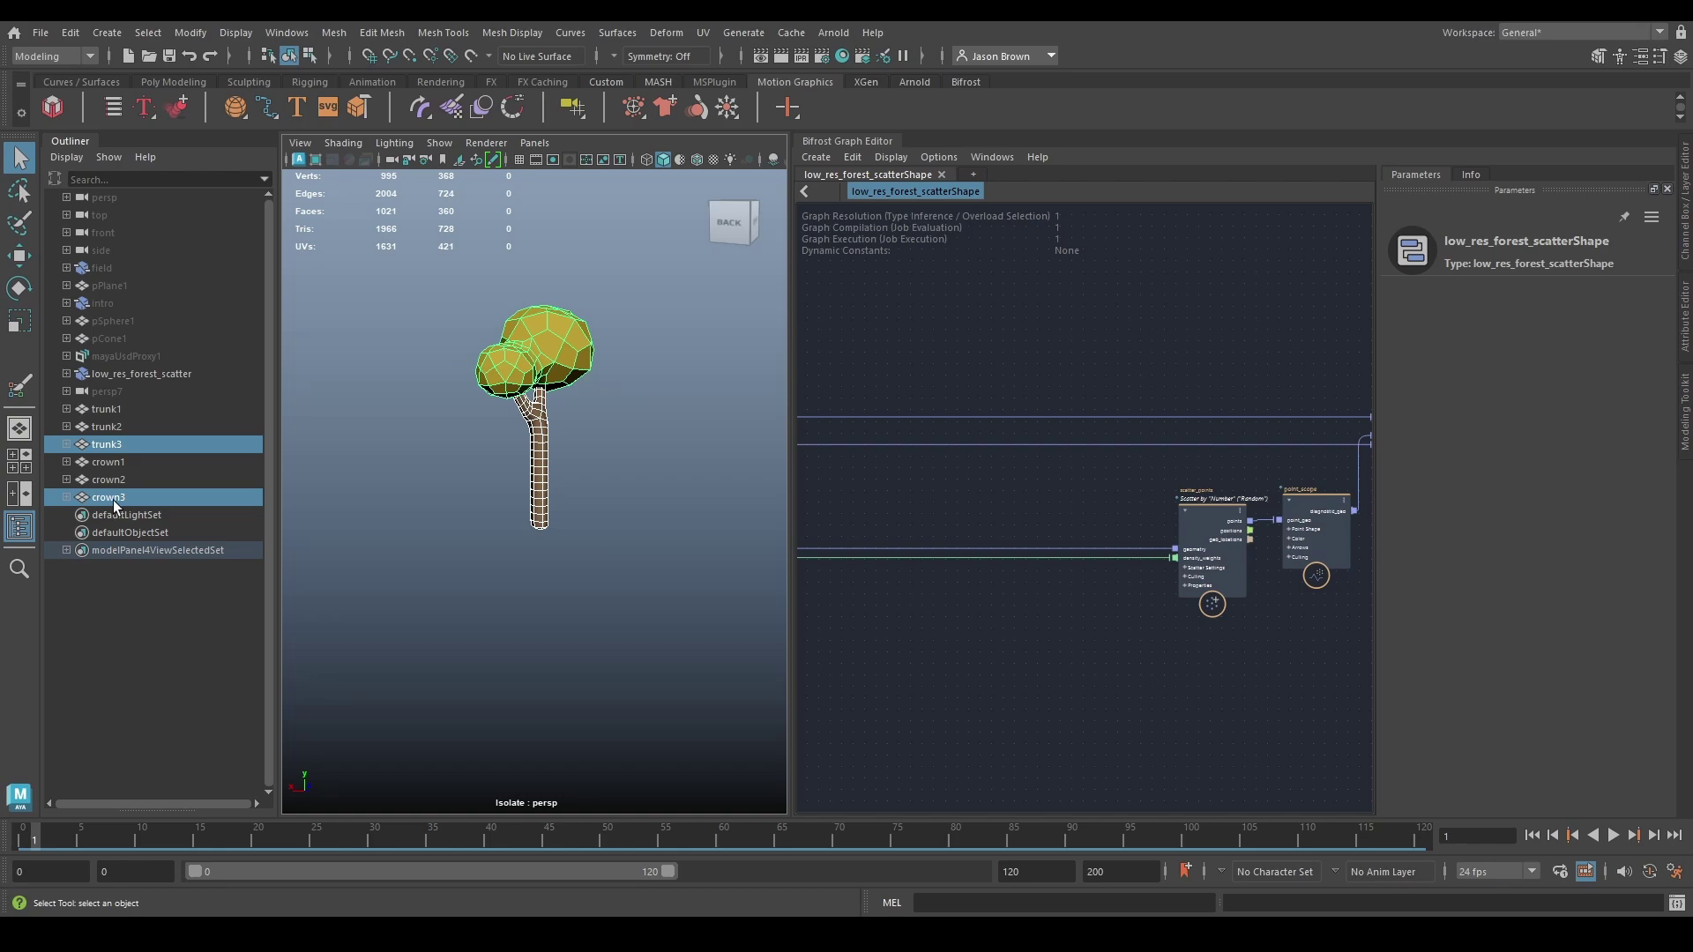
pyautogui.keyDown('alt'); pyautogui.moveTo(600, 433); pyautogui.dragTo(688, 423); pyautogui.keyUp('alt')
pyautogui.keyDown('alt'); pyautogui.moveTo(624, 421); pyautogui.dragTo(486, 425, button='middle'); pyautogui.keyUp('alt')
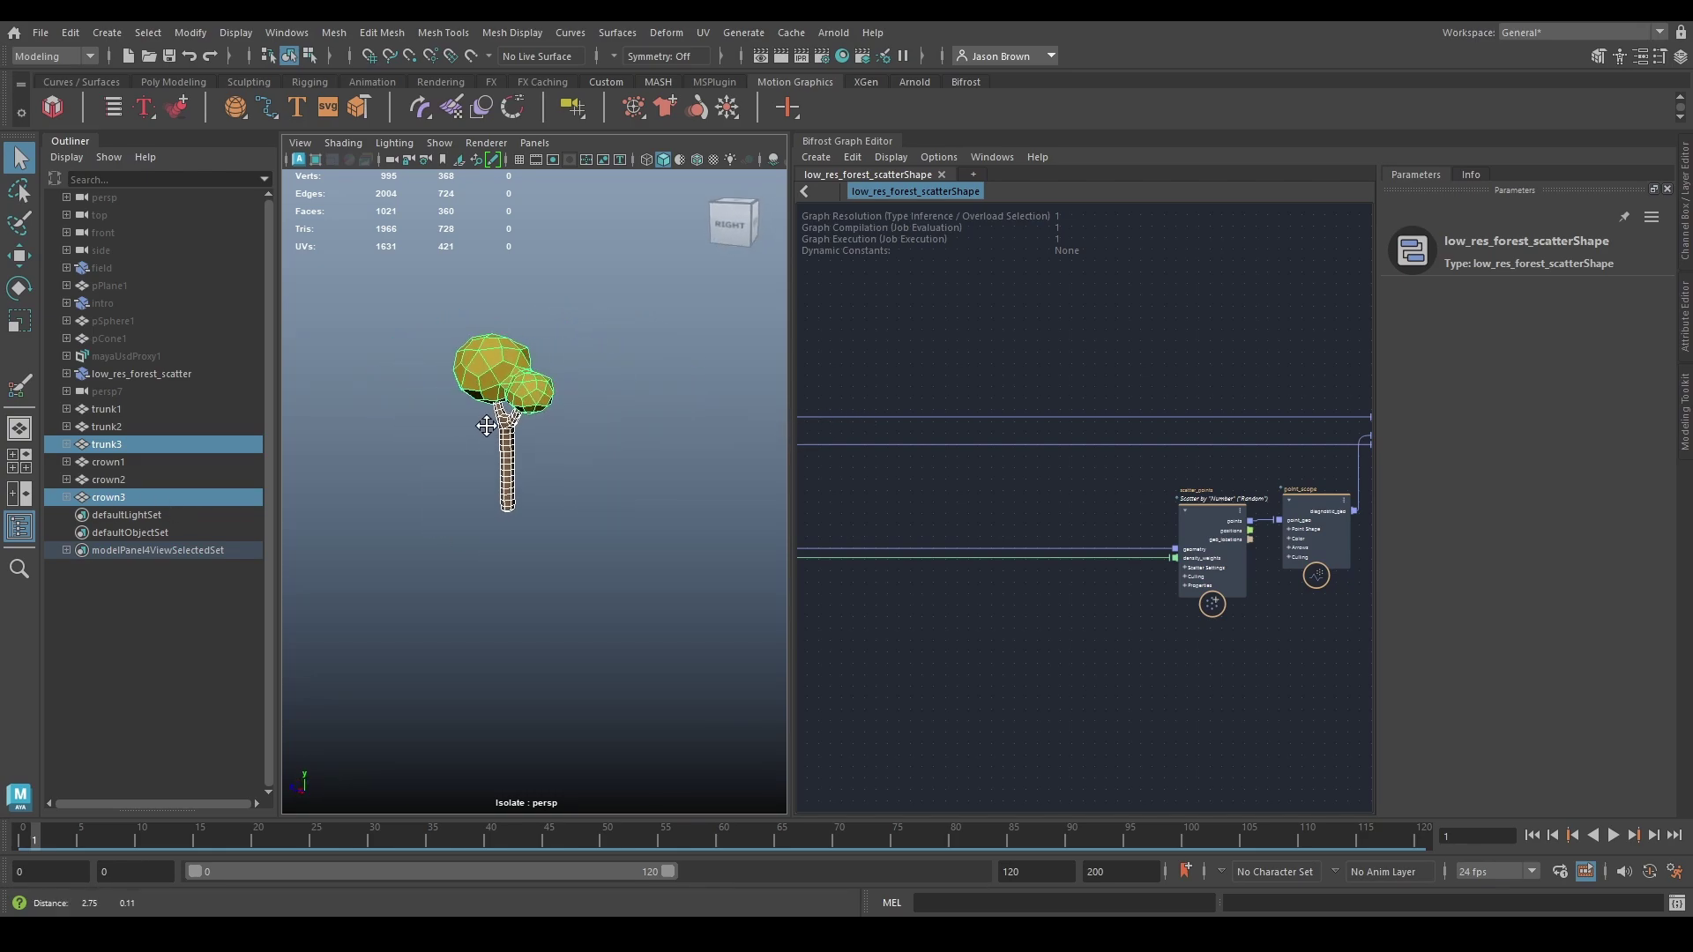
pyautogui.keyDown('alt'); pyautogui.moveTo(486, 426); pyautogui.dragTo(542, 427, button='right'); pyautogui.keyUp('alt')
pyautogui.keyDown('alt'); pyautogui.moveTo(468, 420); pyautogui.dragTo(488, 438, button='middle'); pyautogui.keyUp('alt')
# Step: Group the three trunk and three crown meshes and name the group tree_instance_meshes
pyautogui.click(113, 478)
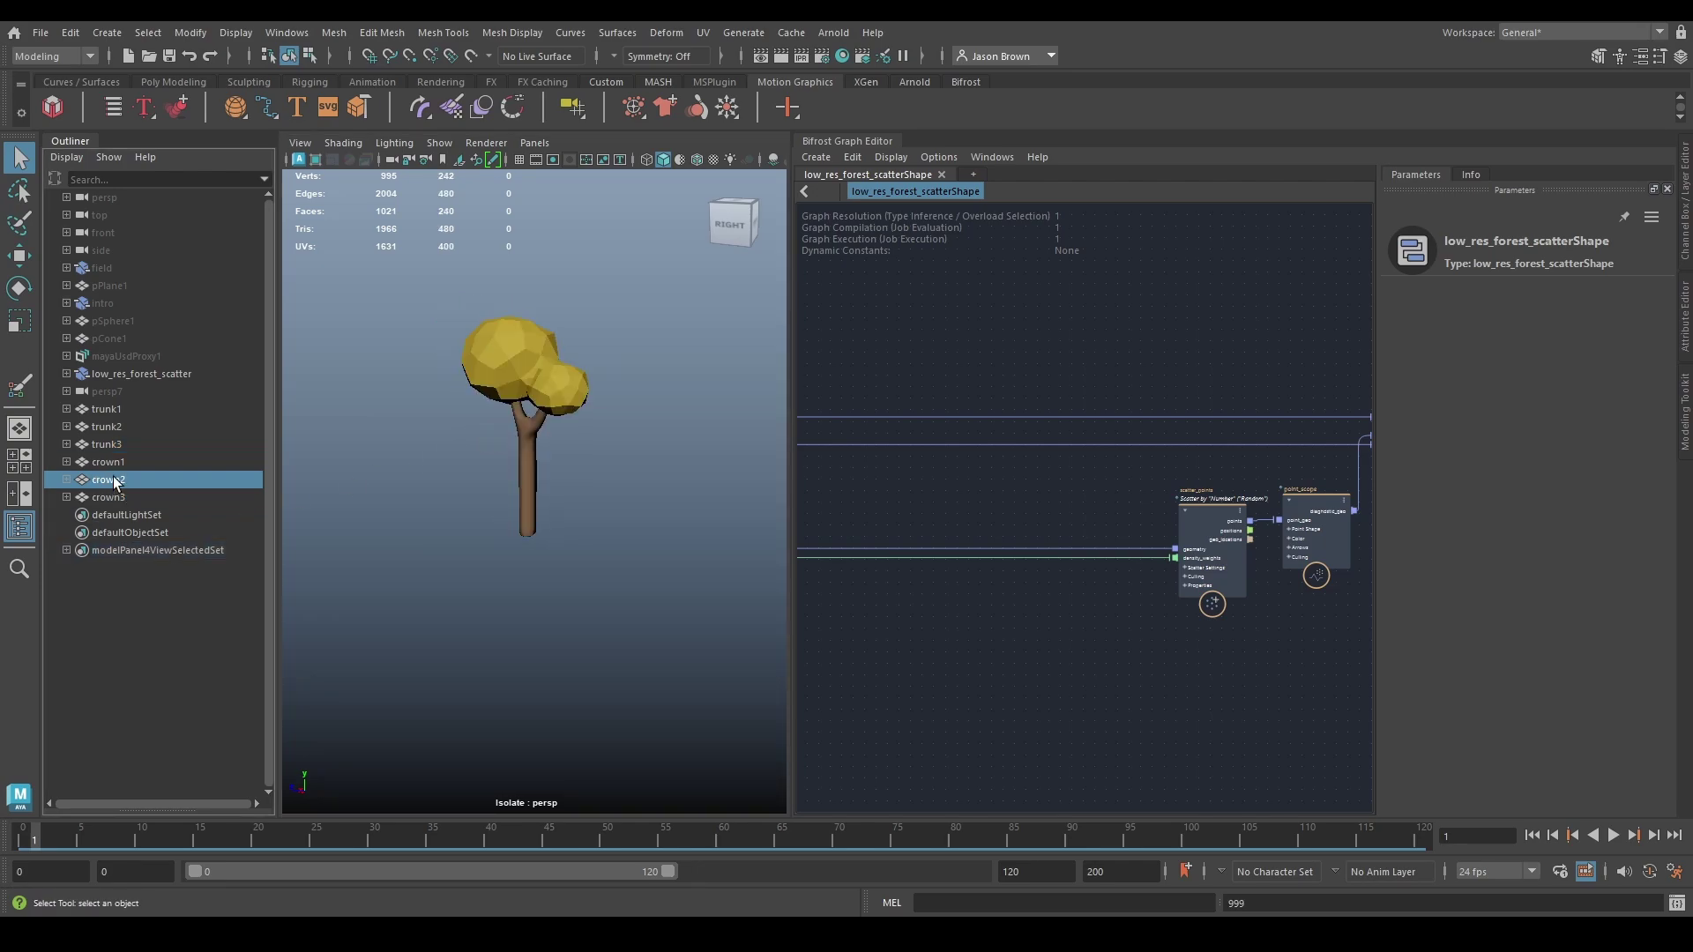
pyautogui.click(120, 499)
pyautogui.keyDown('shift'); pyautogui.click(104, 408); pyautogui.keyUp('shift')
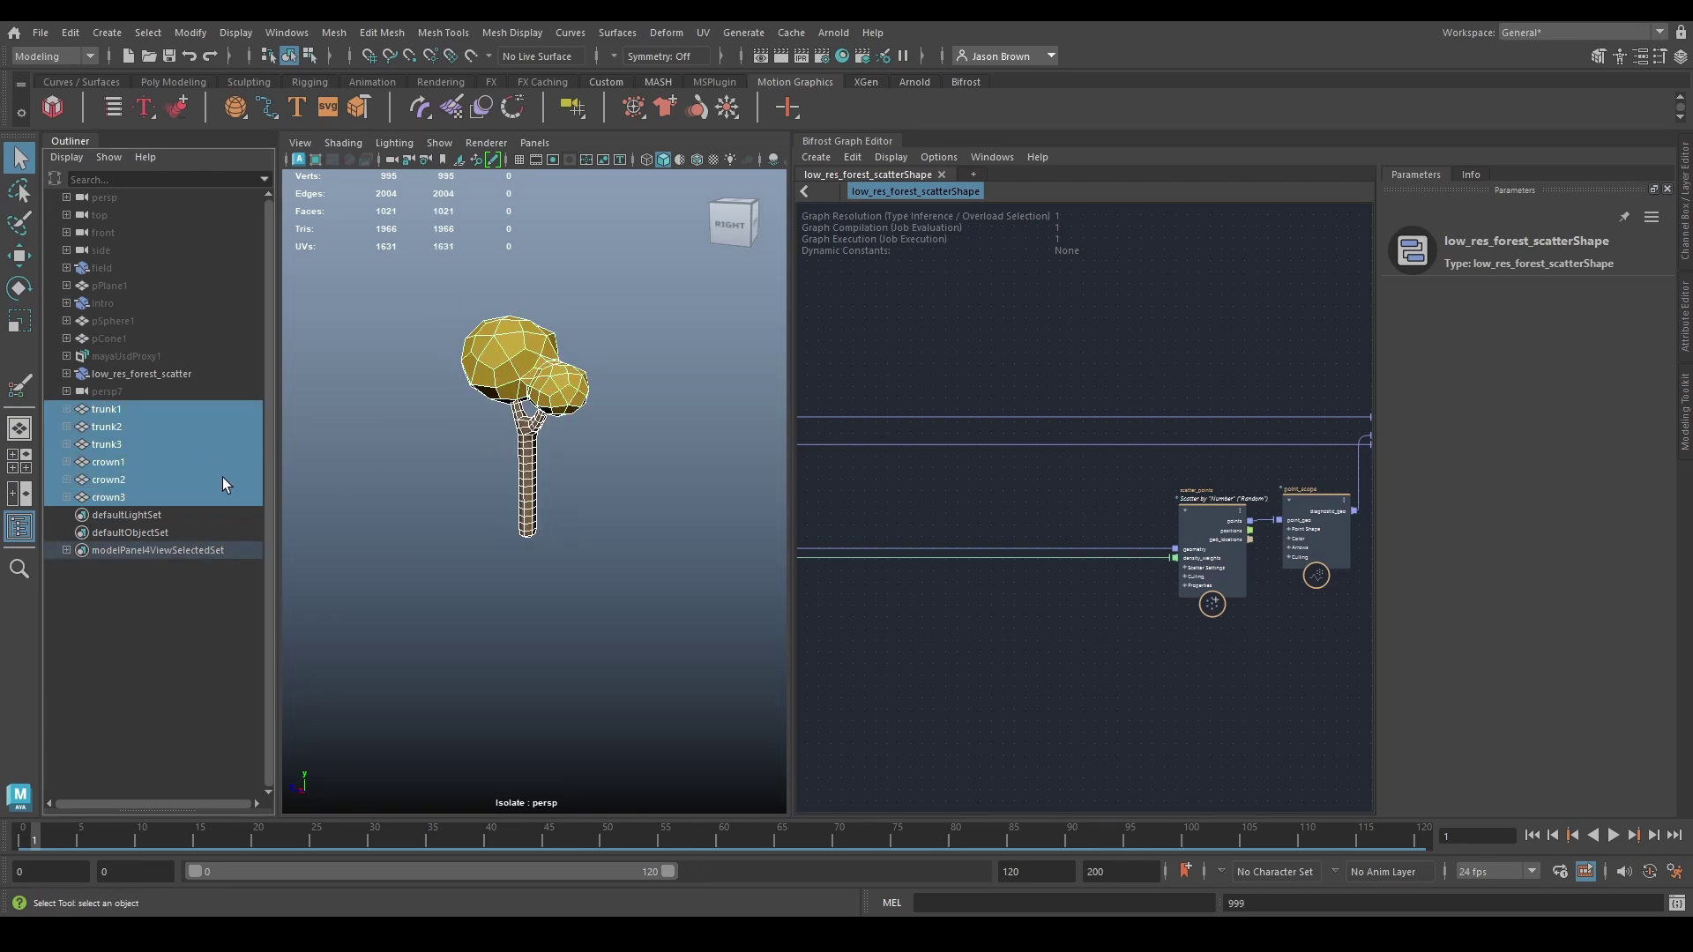
pyautogui.hotkey('ctrl', 'g')
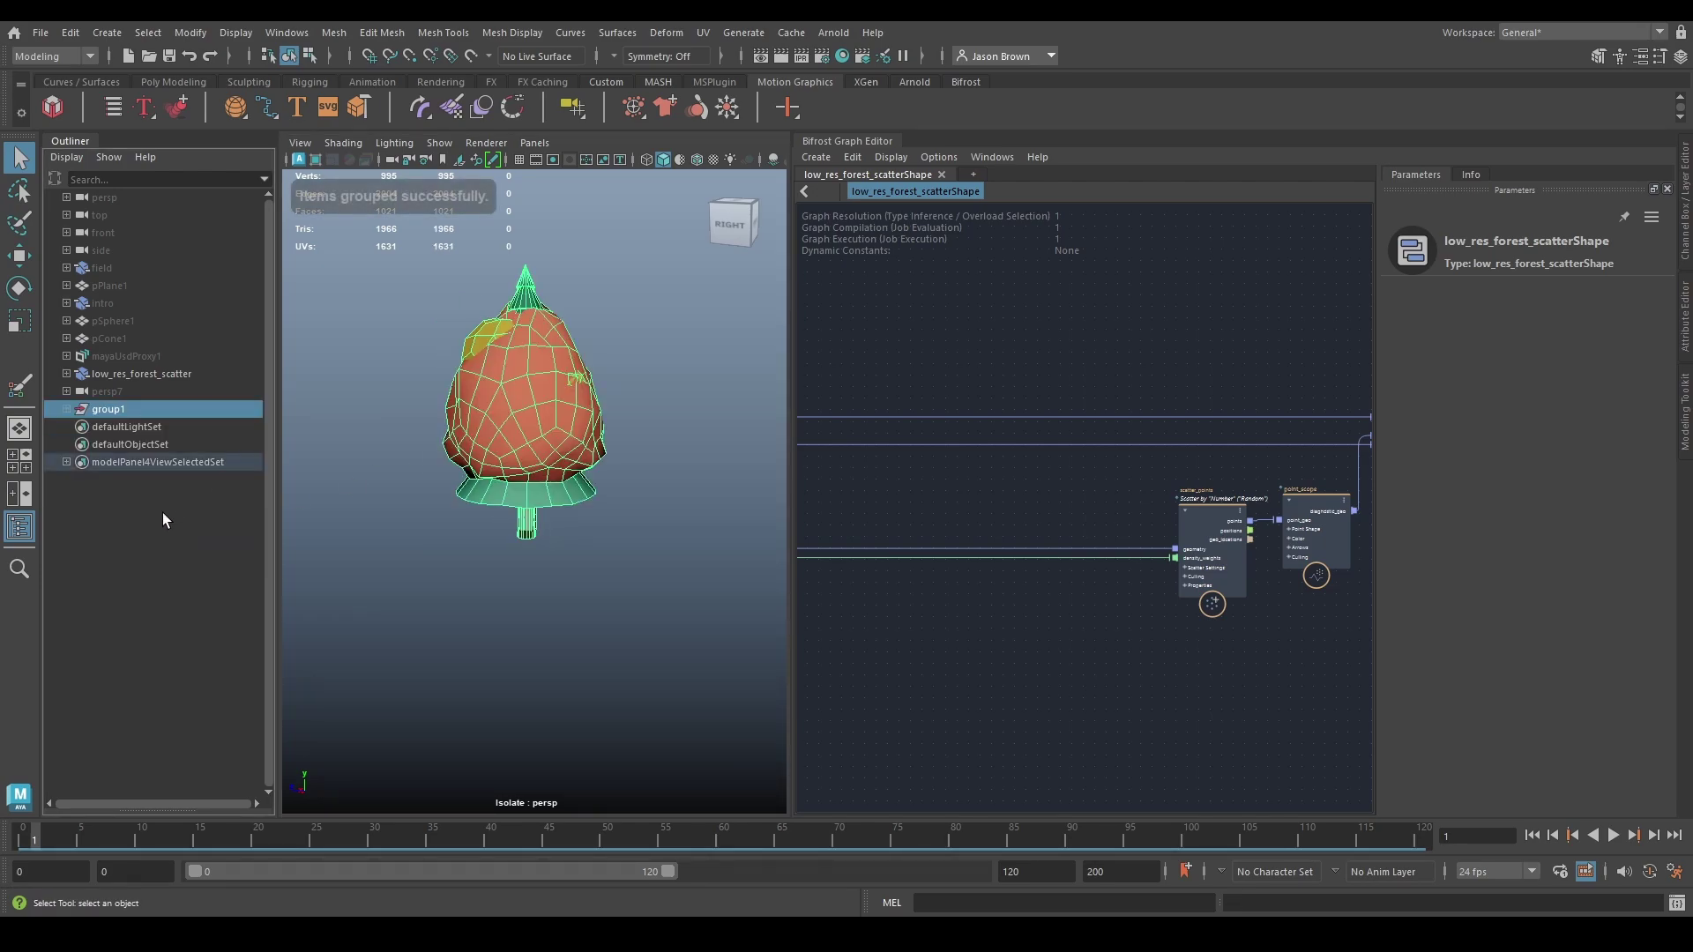
pyautogui.doubleClick(108, 413)
pyautogui.write('tree_instances_meshes')
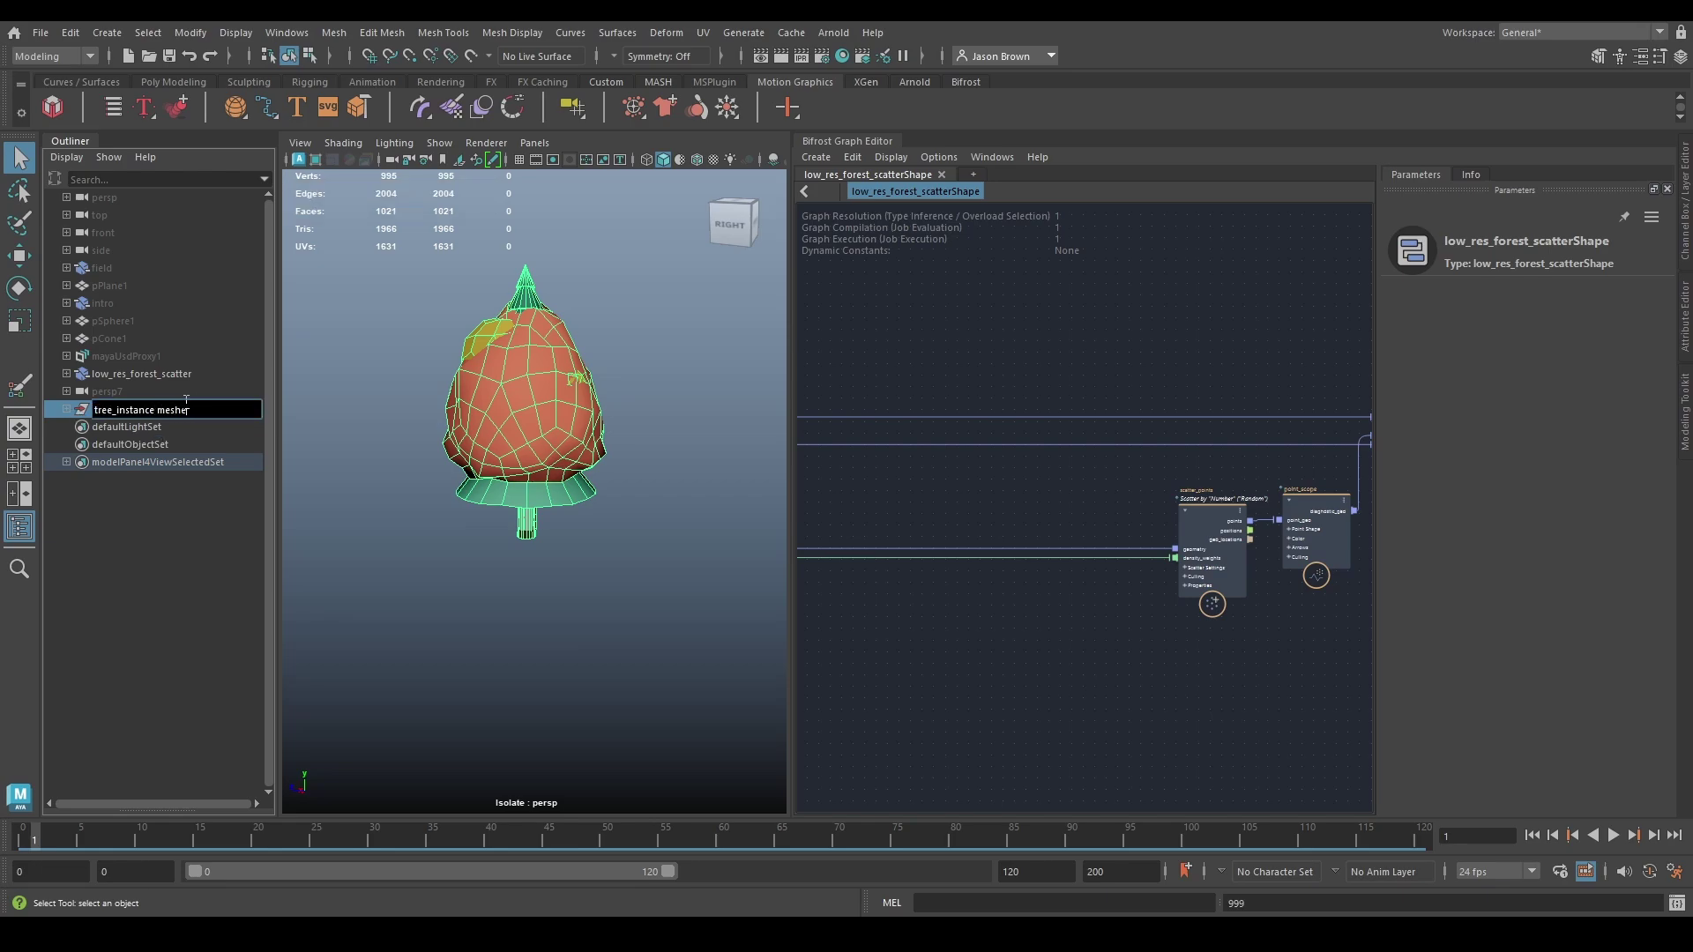
pyautogui.press('Return')
# Step: Turn off isolation in the viewport and hide the tree_instance_meshes group, with its child meshes expanded in the Outliner
pyautogui.click(638, 599)
pyautogui.hotkey('ctrl', '1')
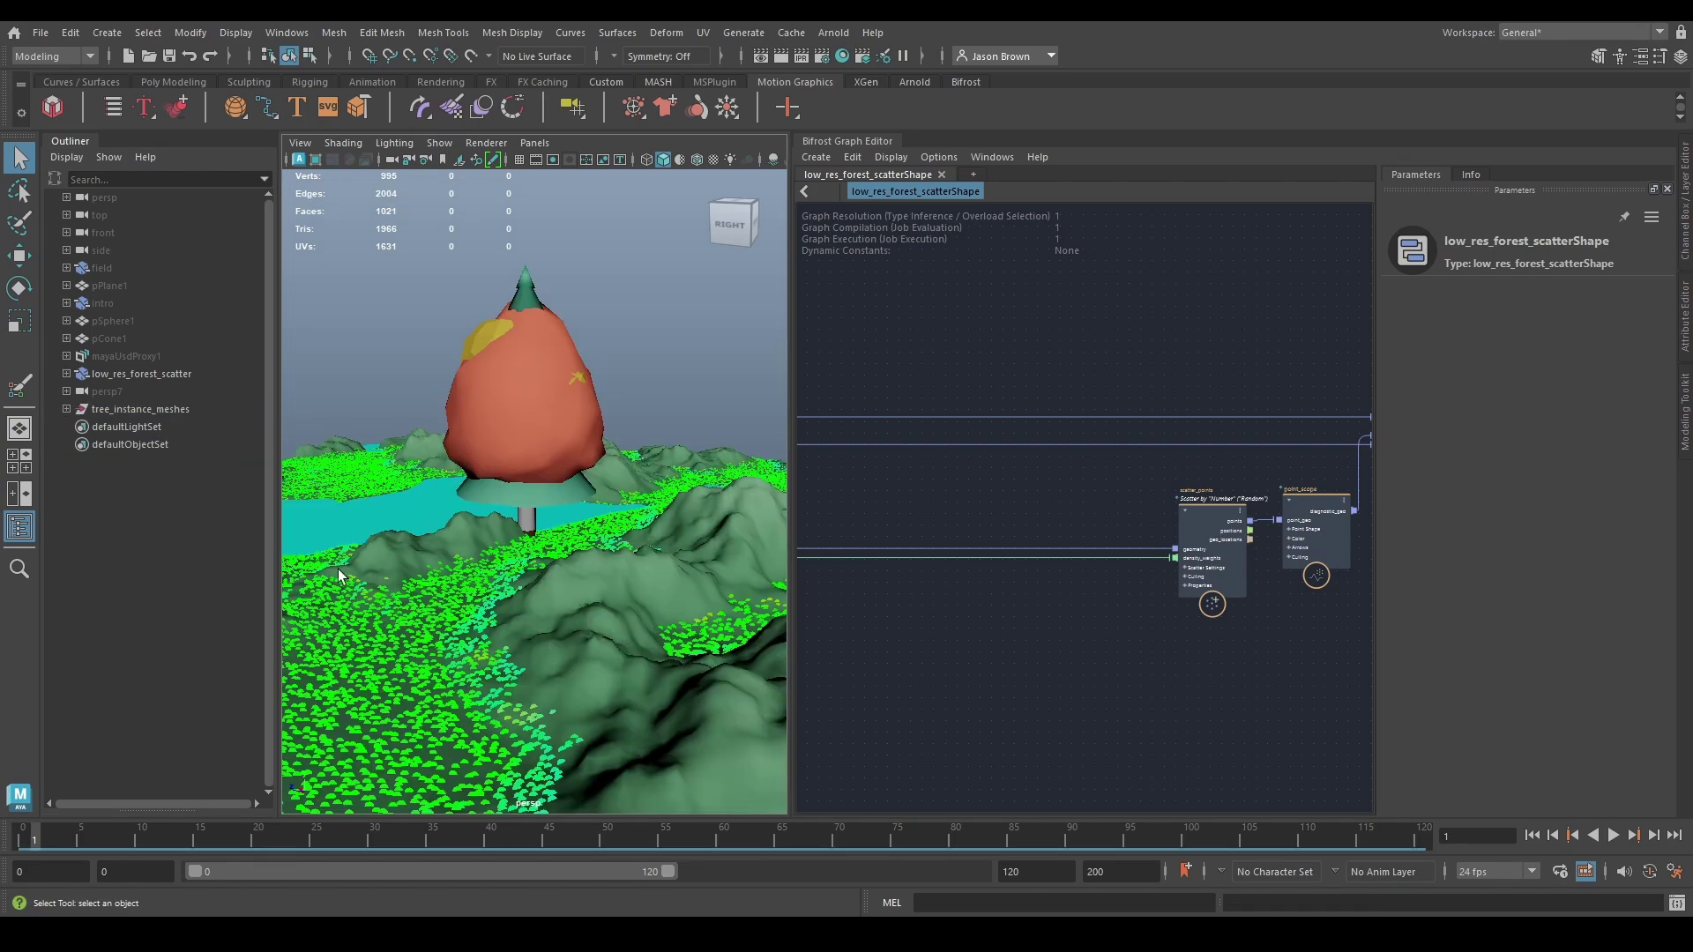
pyautogui.click(66, 409)
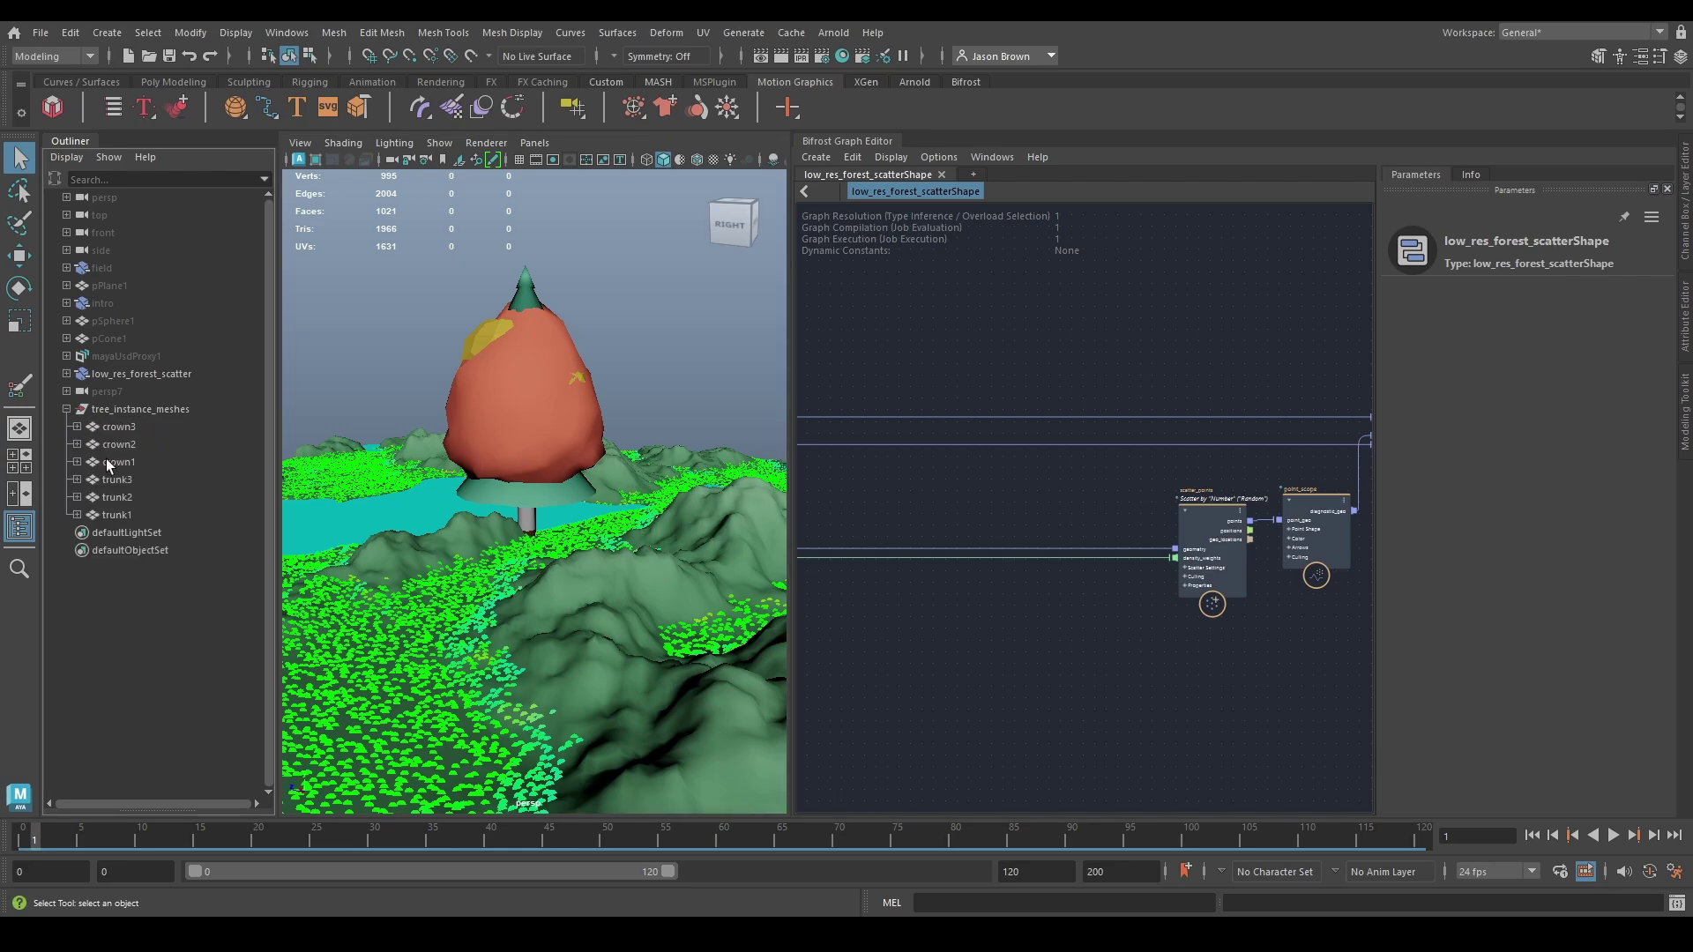
pyautogui.click(171, 411)
pyautogui.press('h')
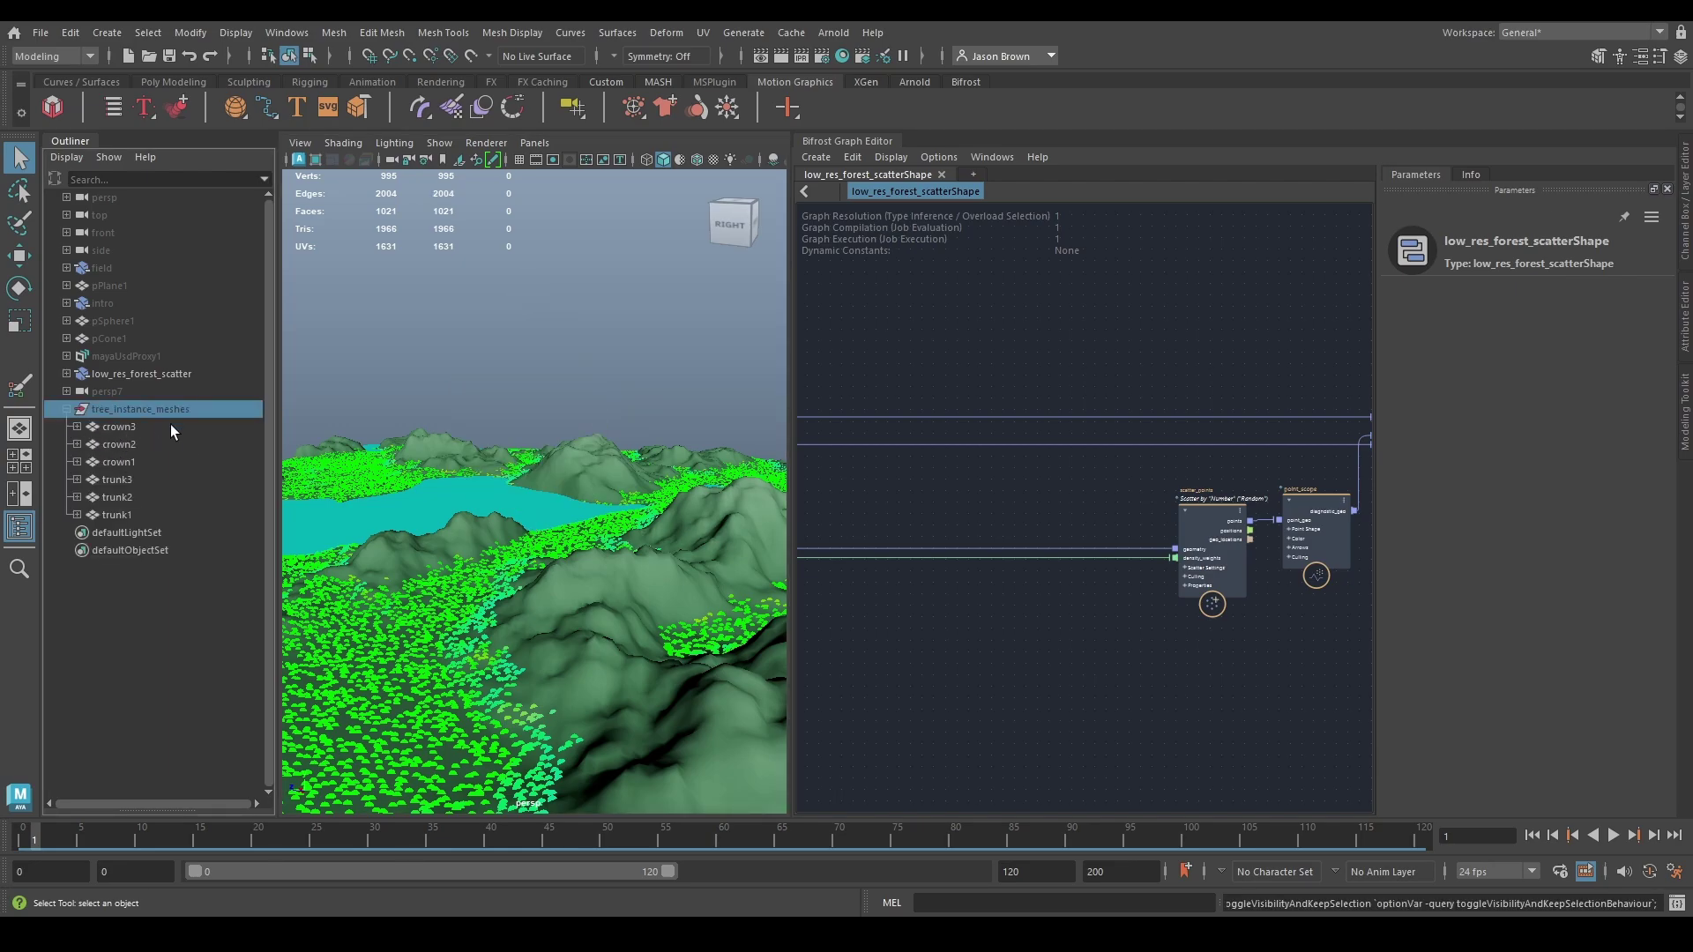
# Step: Bring crown1, crown2 and crown3 into the Bifrost graph as a mesh input node placed below scatter_points
pyautogui.keyDown('alt'); pyautogui.moveTo(1242, 636); pyautogui.dragTo(1164, 633, button='middle'); pyautogui.keyUp('alt')
pyautogui.scroll(-2, 1019, 602)
pyautogui.click(154, 462)
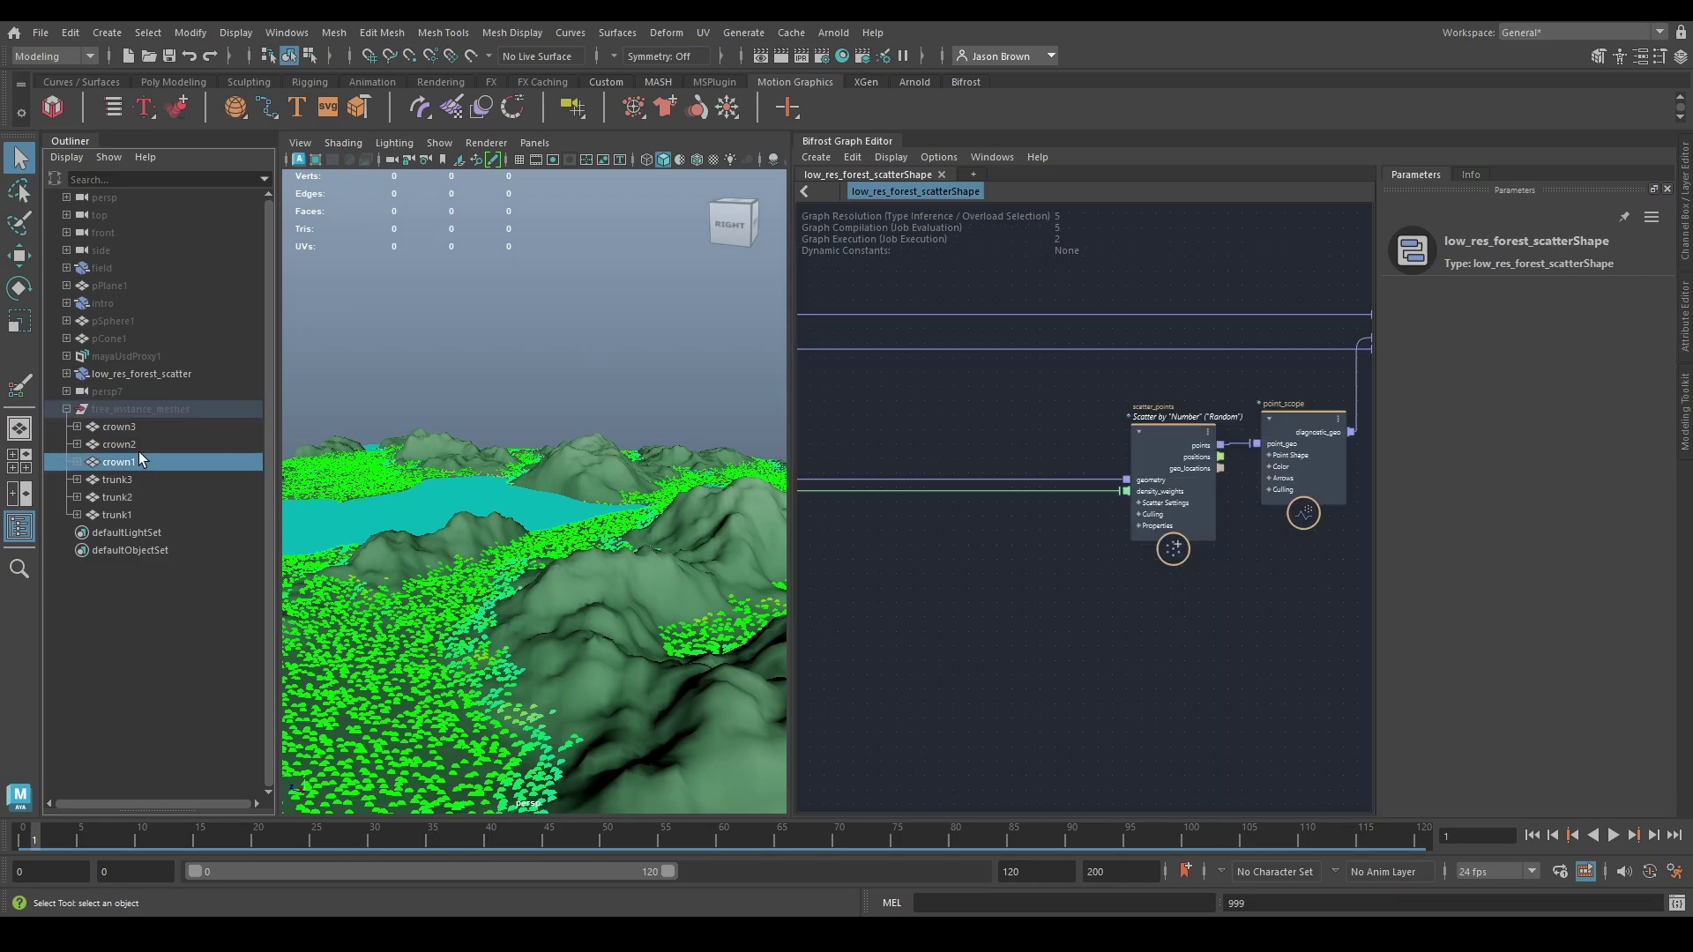
pyautogui.keyDown('shift'); pyautogui.click(141, 448); pyautogui.keyUp('shift')
pyautogui.keyDown('shift'); pyautogui.click(142, 430); pyautogui.keyUp('shift')
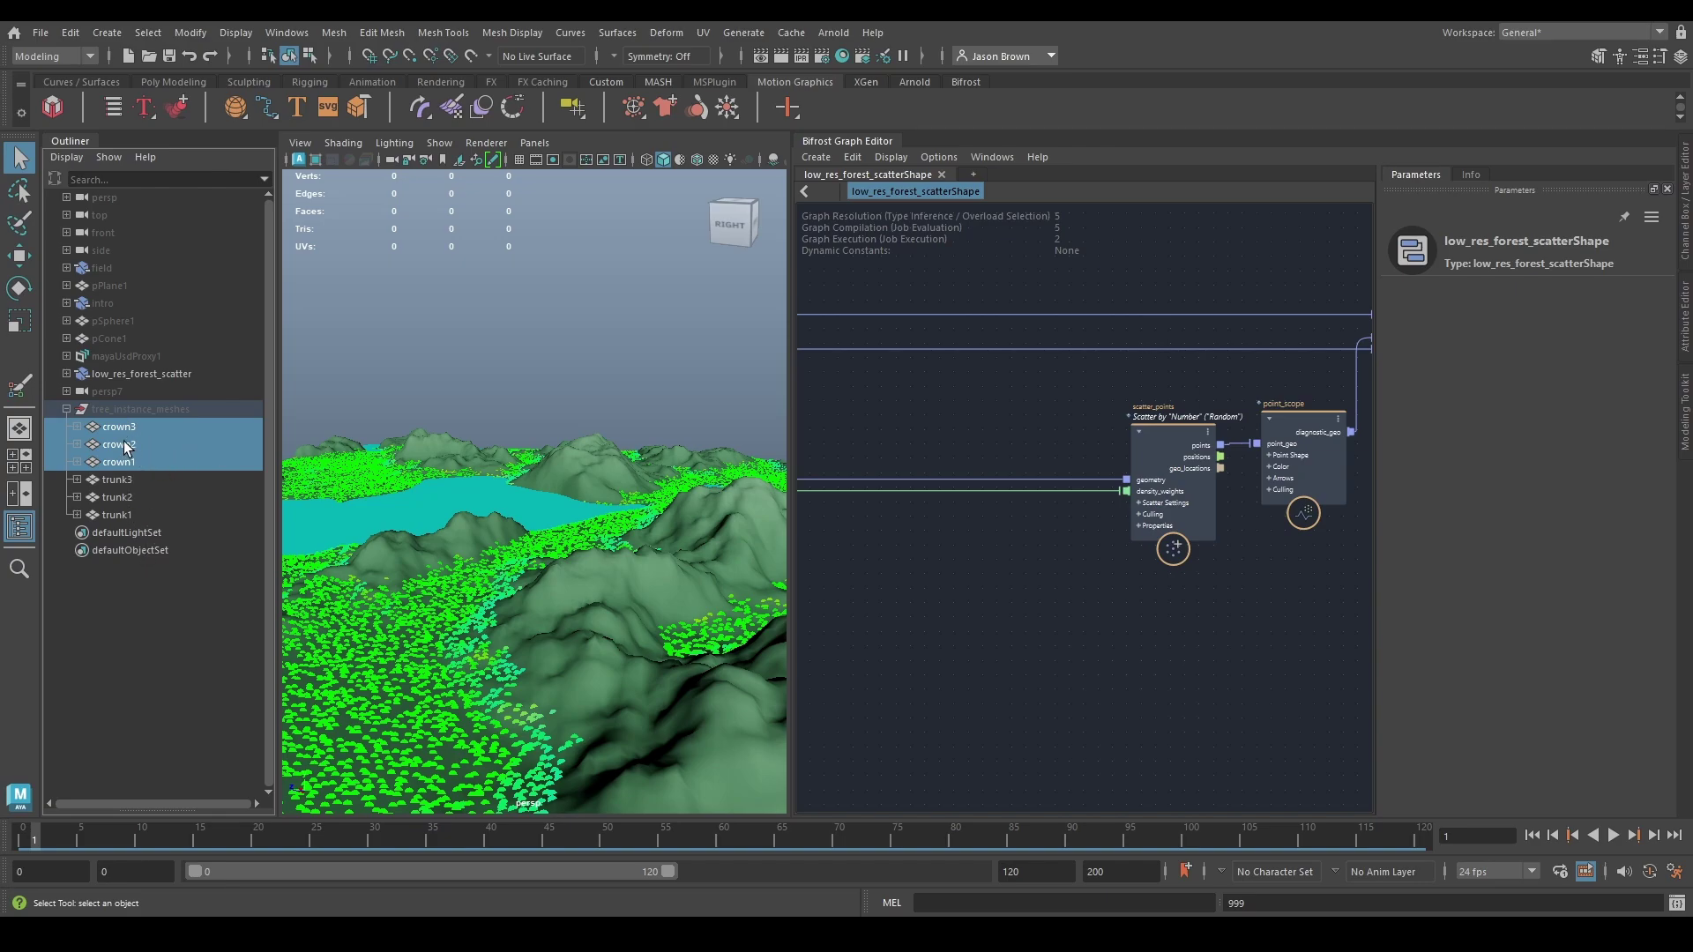
pyautogui.moveTo(1028, 633); pyautogui.dragTo(1028, 634)
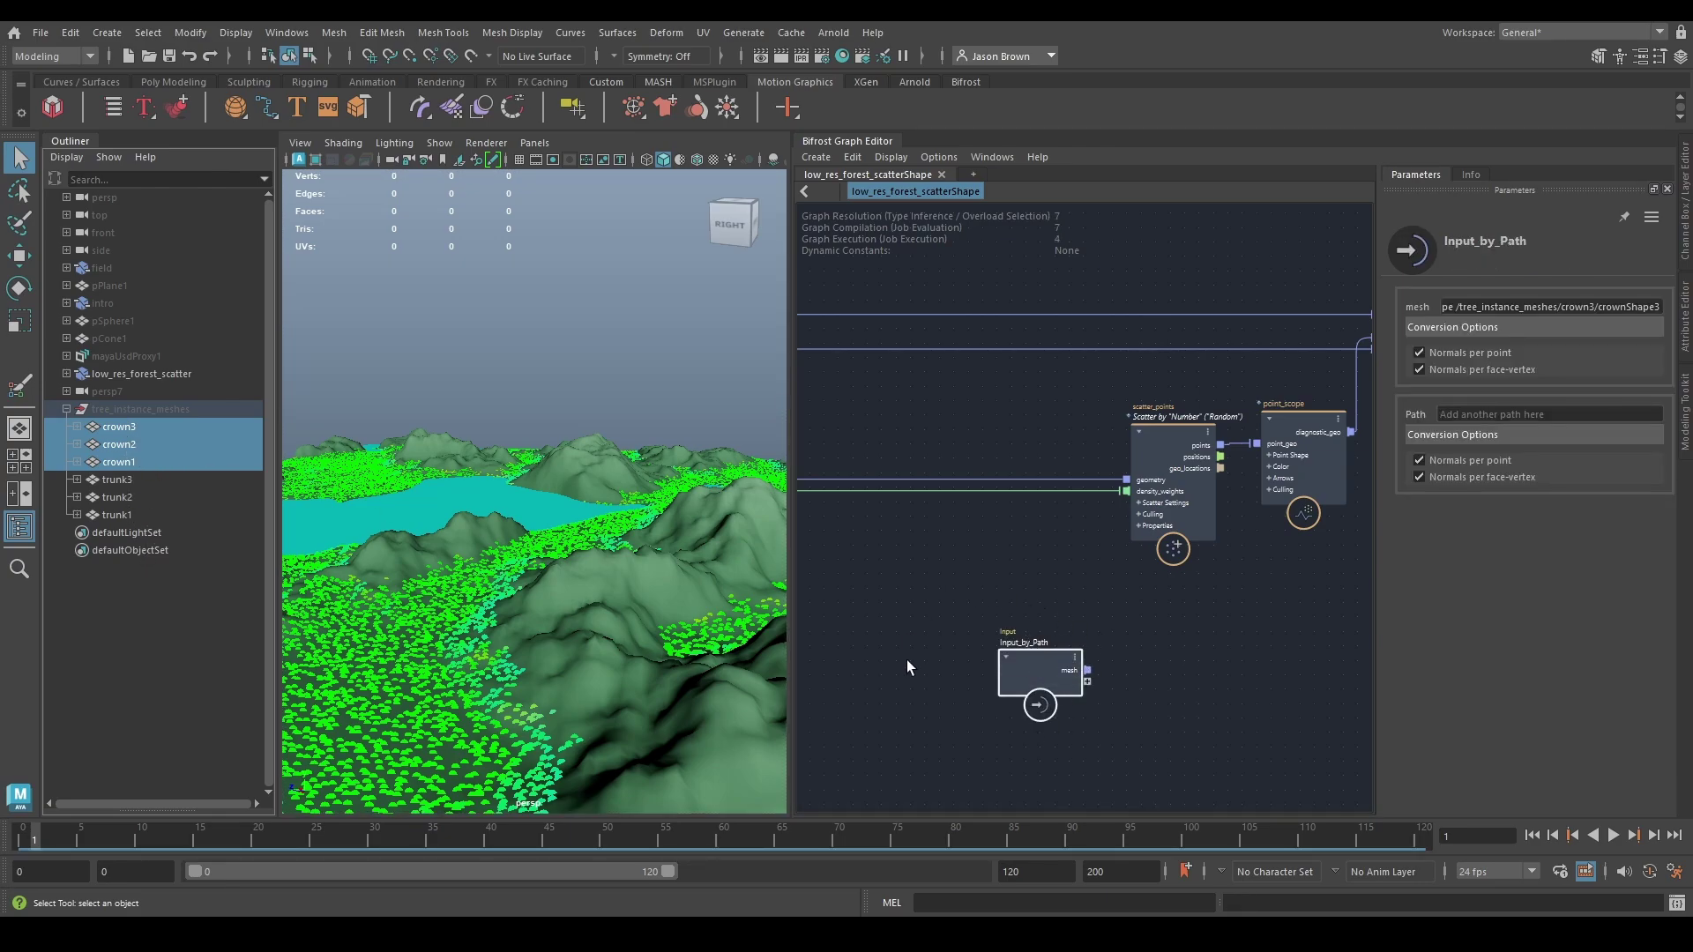
pyautogui.keyDown('alt'); pyautogui.moveTo(1041, 661); pyautogui.dragTo(1034, 577, button='middle'); pyautogui.keyUp('alt')
pyautogui.moveTo(1033, 578); pyautogui.dragTo(980, 574)
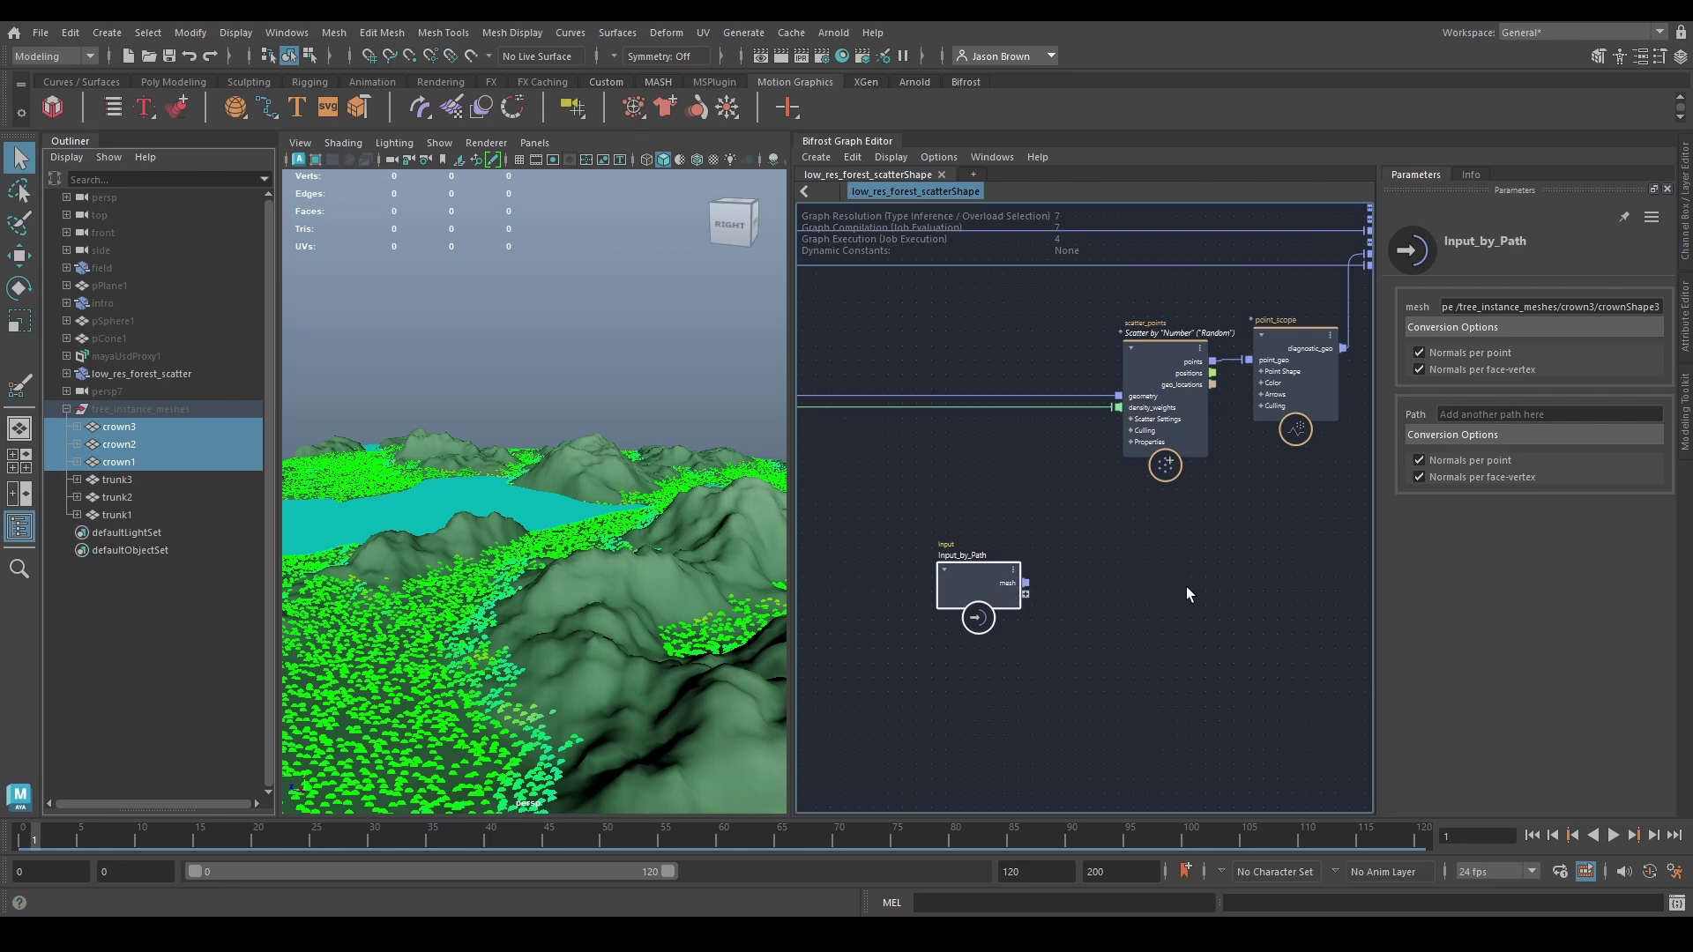
# Step: Move scatter_points and the crown input node farther from point_scope to make room for another node
pyautogui.moveTo(1162, 349); pyautogui.dragTo(949, 414)
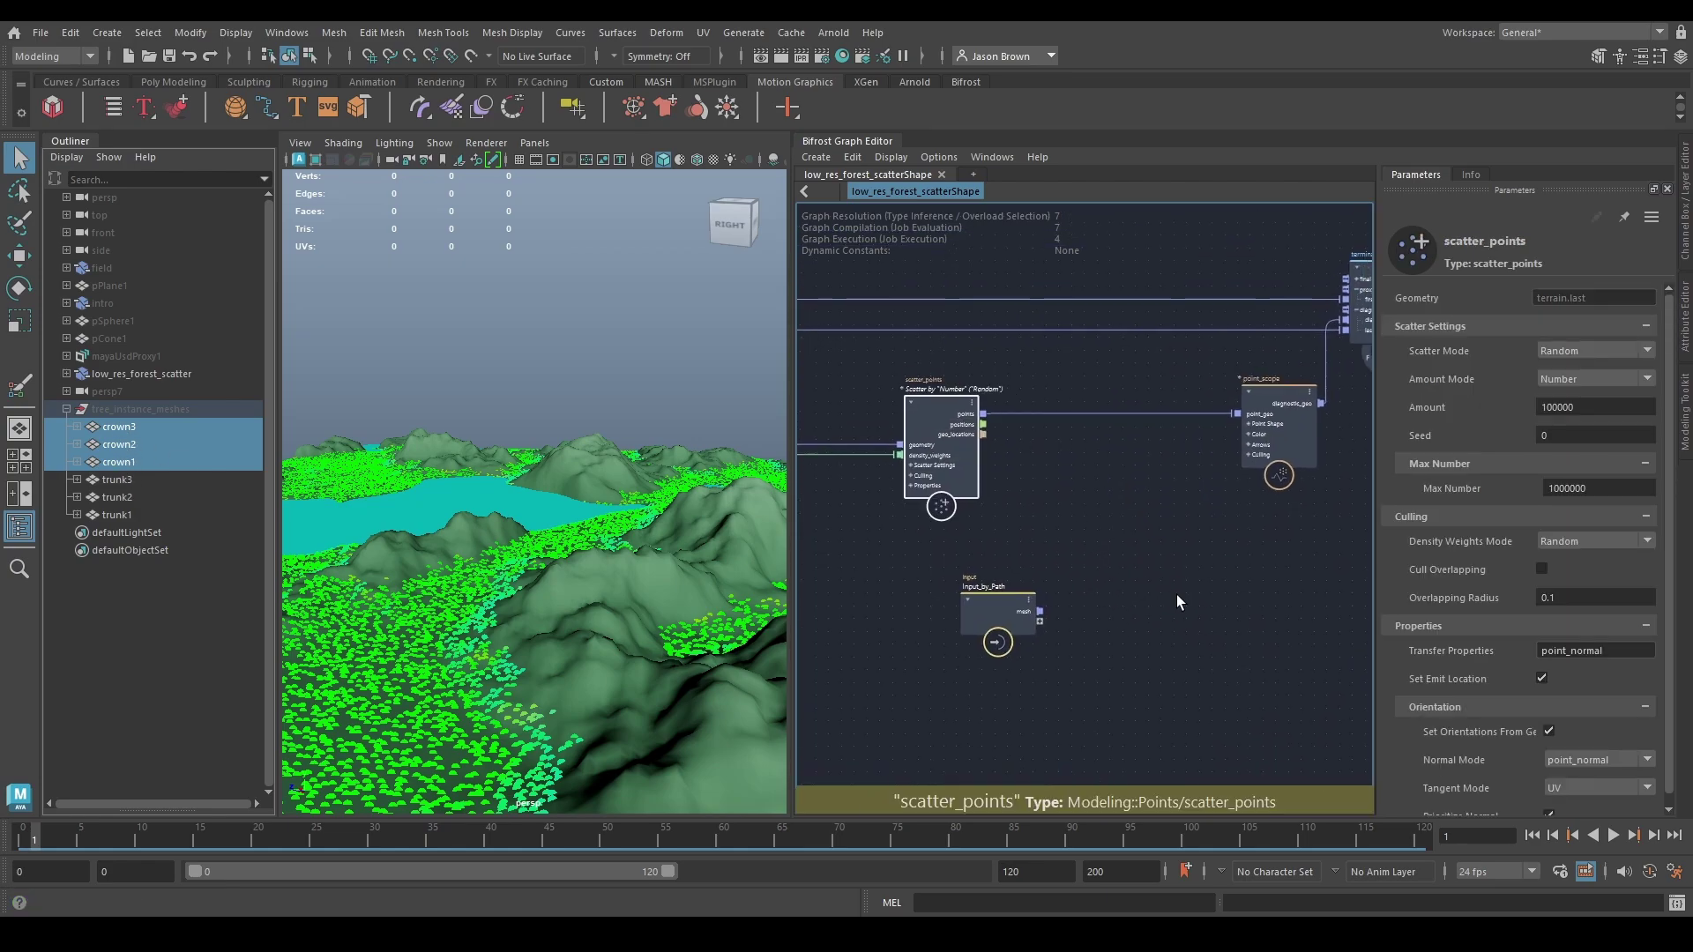
pyautogui.moveTo(989, 607); pyautogui.dragTo(934, 580)
pyautogui.keyDown('alt'); pyautogui.moveTo(960, 616); pyautogui.dragTo(894, 573, button='middle'); pyautogui.keyUp('alt')
pyautogui.scroll(1, 894, 573)
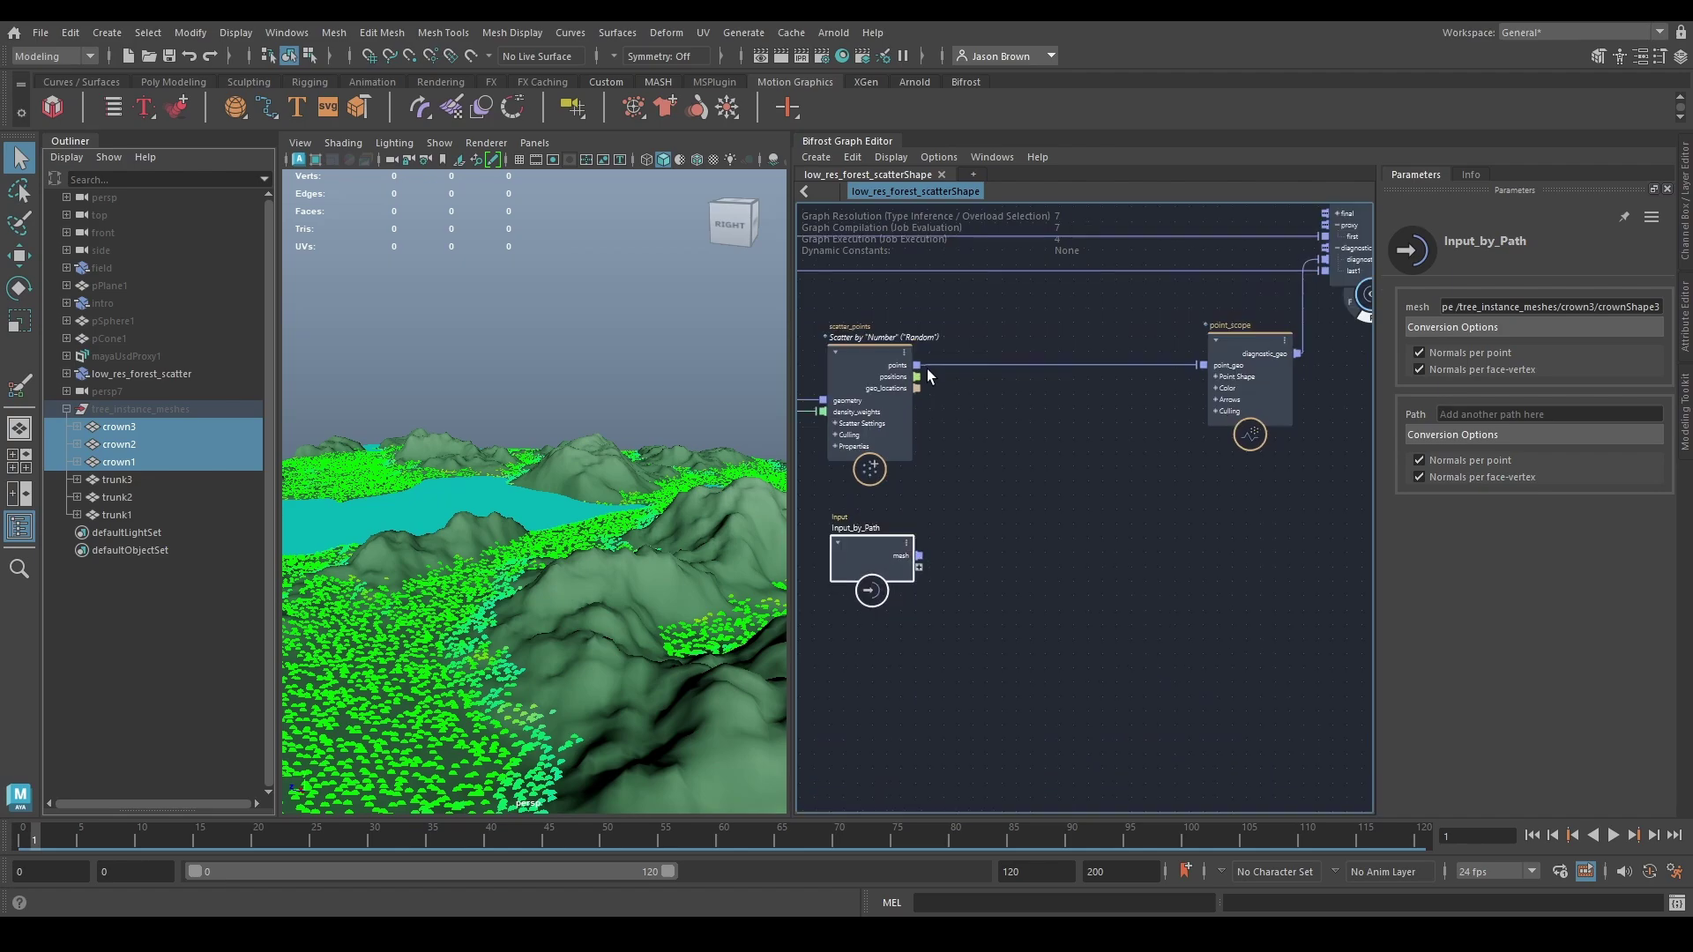
# Step: Add a create_instances node fed by the scatter_points points output and connect the crown mesh input to its instance_geometries
pyautogui.moveTo(917, 366); pyautogui.dragTo(1061, 519)
pyautogui.write('create_instances')
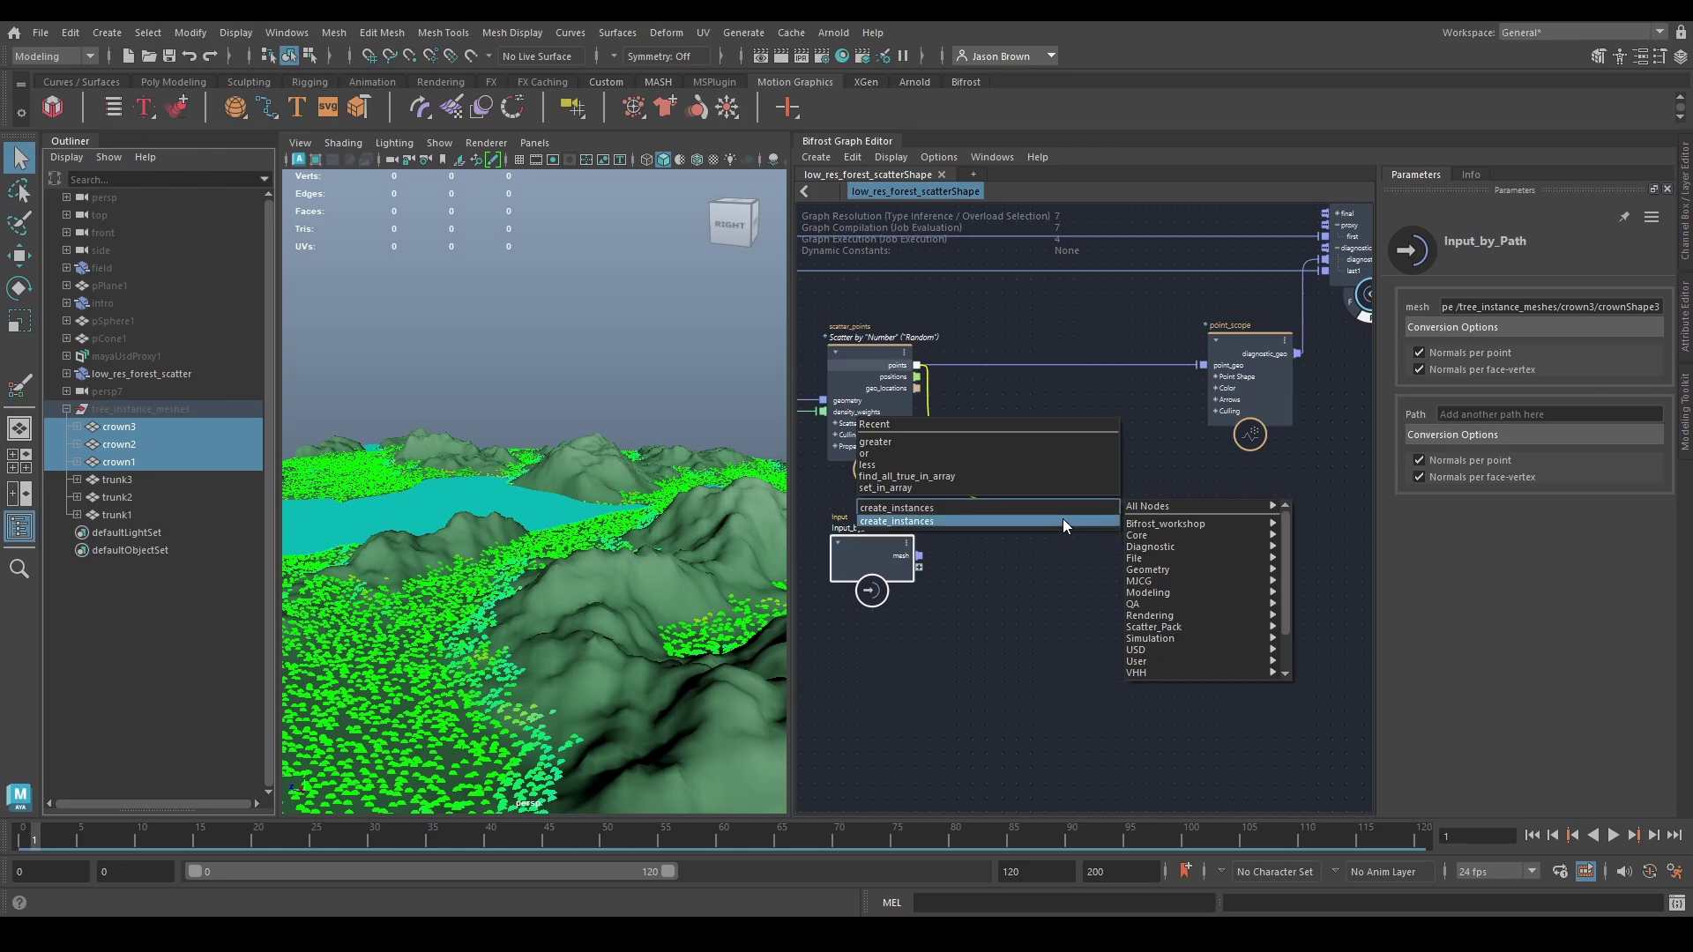
pyautogui.click(1049, 532)
pyautogui.moveTo(920, 557); pyautogui.dragTo(1010, 535)
pyautogui.keyDown('alt'); pyautogui.moveTo(1171, 522); pyautogui.dragTo(1082, 573, button='middle'); pyautogui.keyUp('alt')
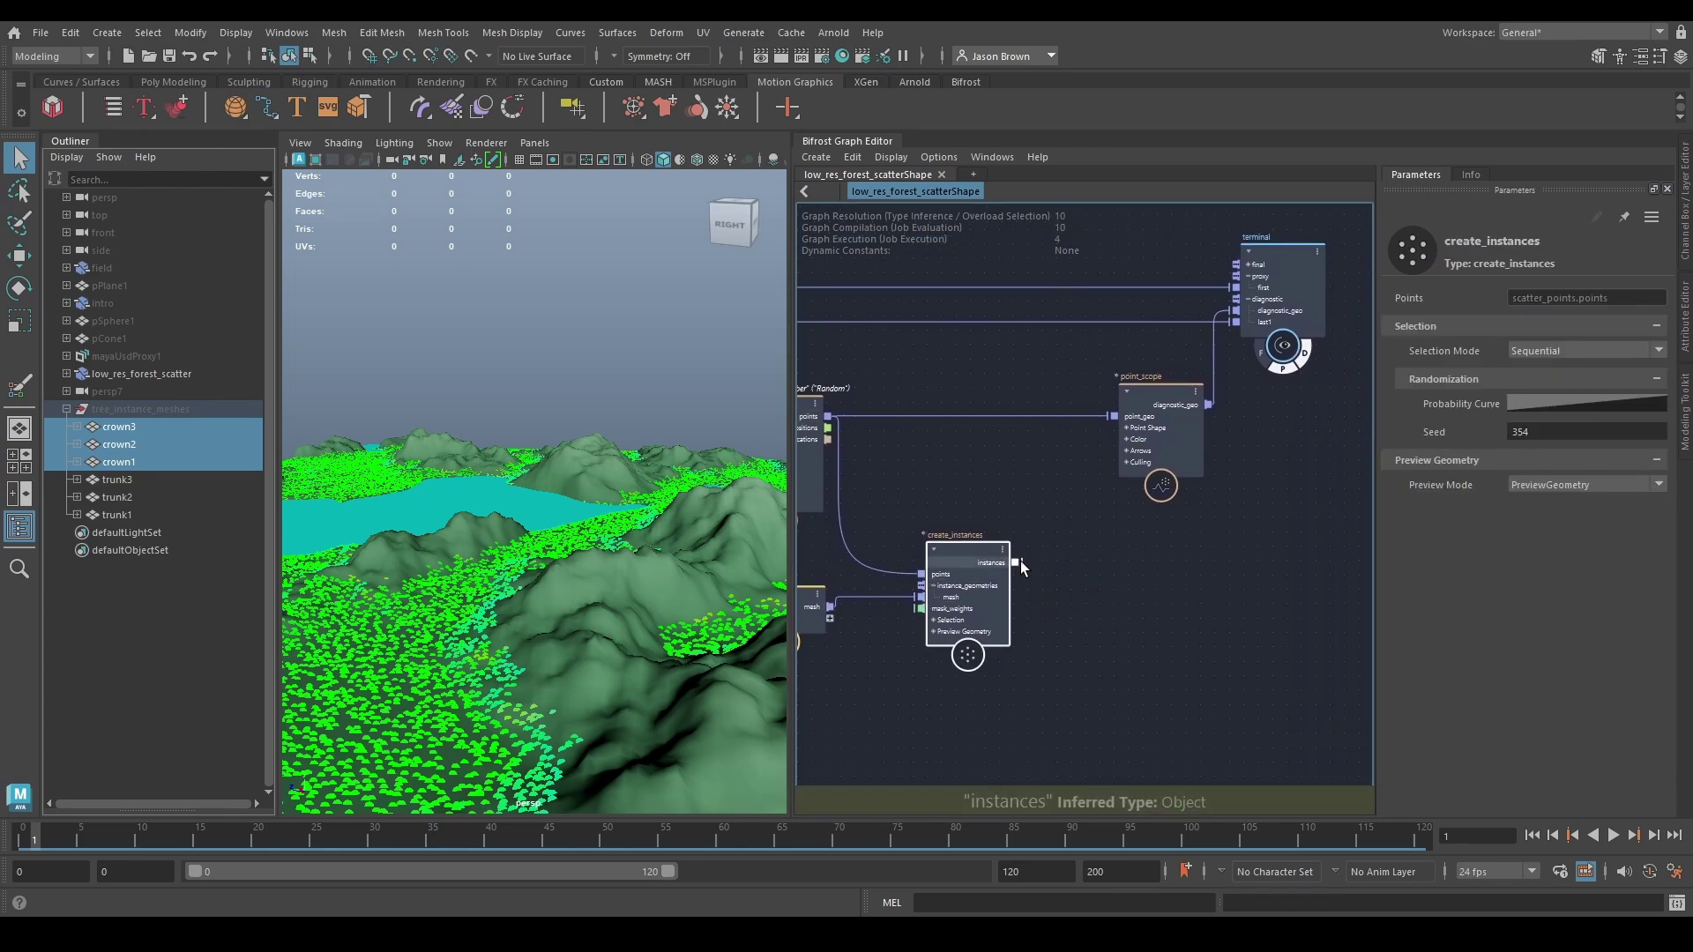
# Step: Connect the instances output of create_instances to the terminal's diagnostic_geo input and view the scattered crowns over the terrain
pyautogui.moveTo(1014, 561); pyautogui.dragTo(1234, 314)
pyautogui.keyDown('alt'); pyautogui.moveTo(621, 495); pyautogui.dragTo(387, 475, button='right'); pyautogui.keyUp('alt')
pyautogui.keyDown('alt'); pyautogui.moveTo(495, 481); pyautogui.dragTo(596, 571); pyautogui.keyUp('alt')
pyautogui.keyDown('alt'); pyautogui.moveTo(597, 572); pyautogui.dragTo(436, 603, button='right'); pyautogui.keyUp('alt')
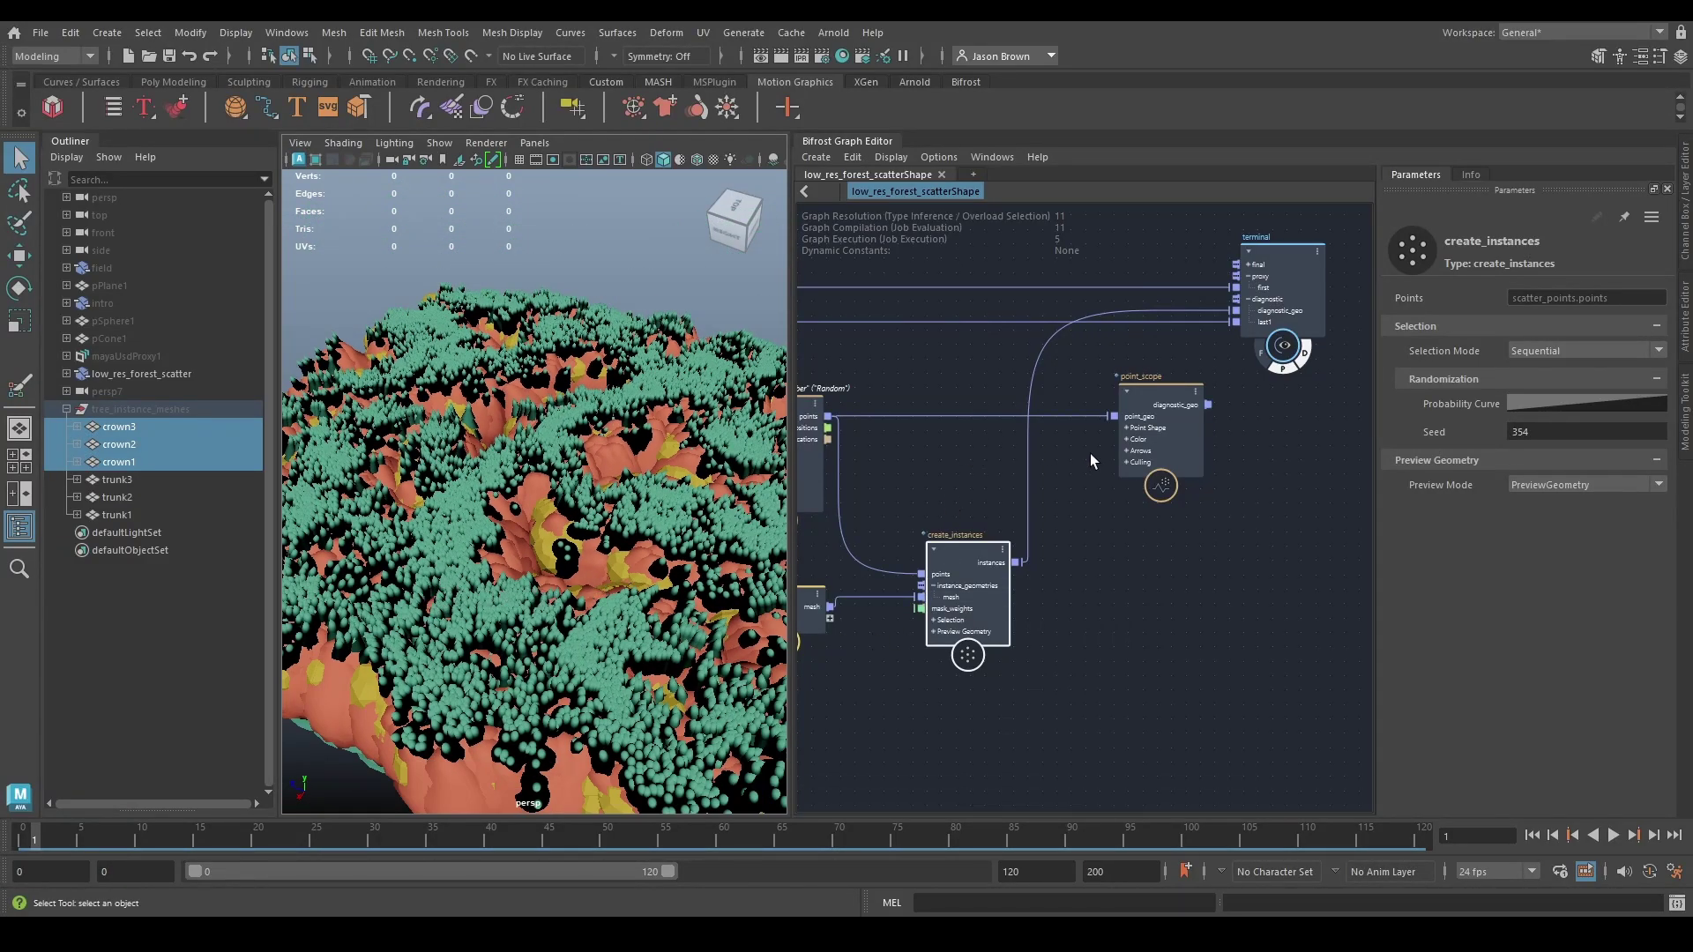
# Step: Move point_scope out of the way and add a watchpoint to the connection from create_instances to the terminal
pyautogui.moveTo(1102, 491); pyautogui.dragTo(1113, 560, button='middle')
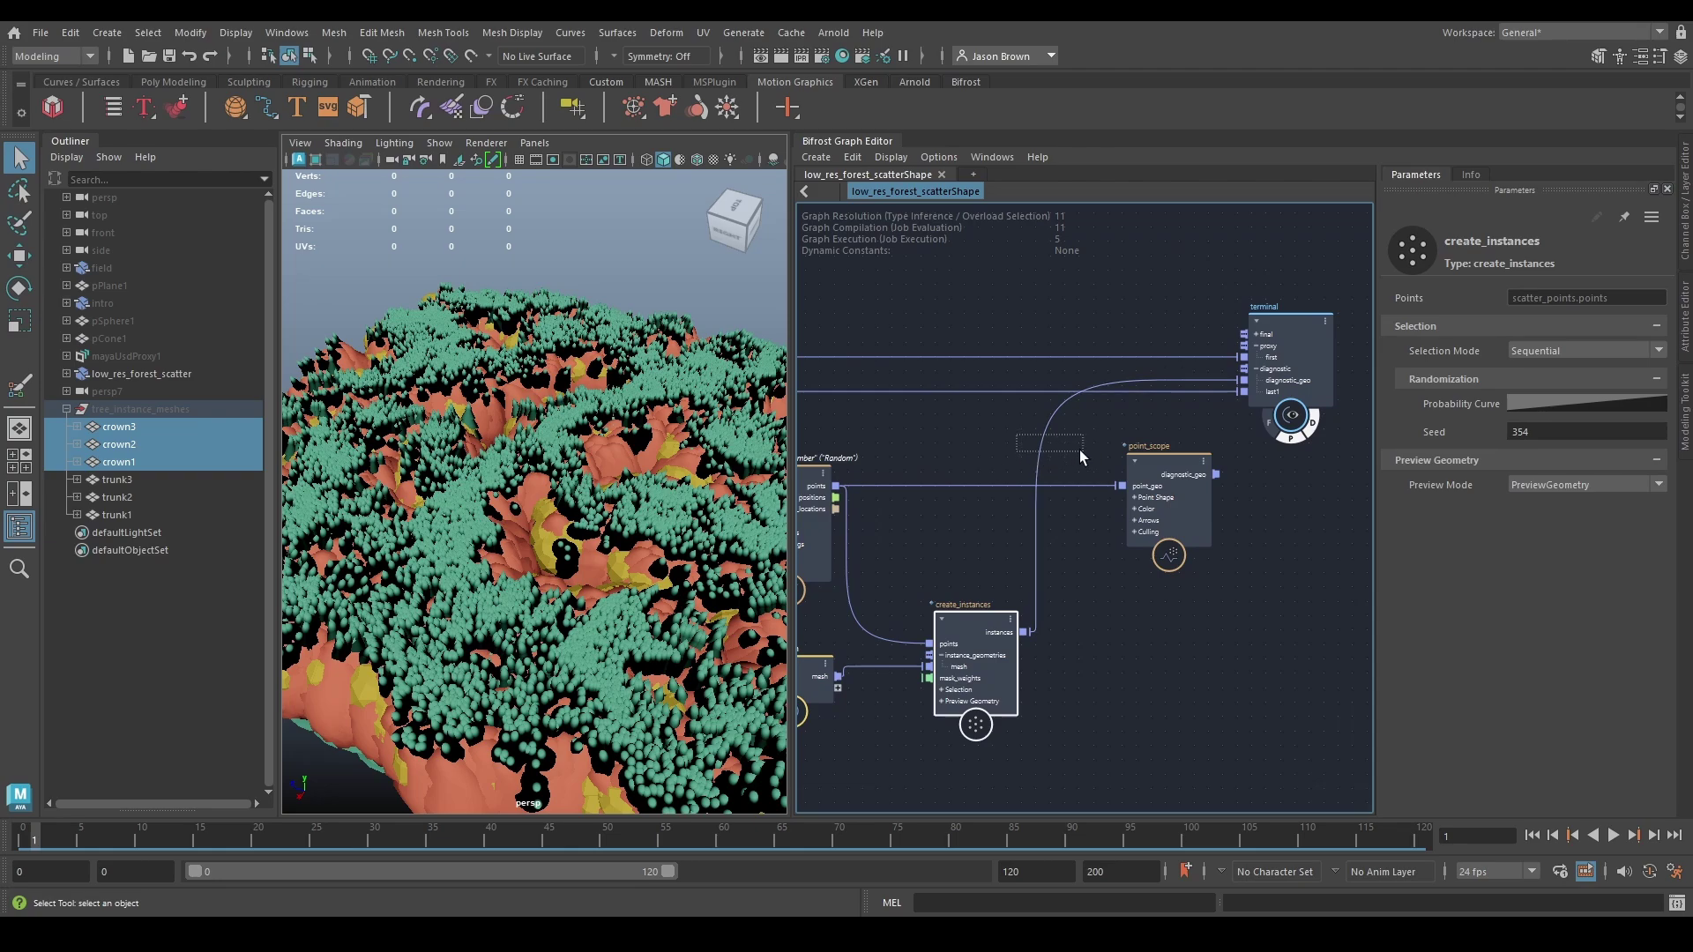
pyautogui.moveTo(1080, 450); pyautogui.dragTo(1178, 641)
pyautogui.hotkey('shift', 'w')
pyautogui.scroll(2, 1063, 571)
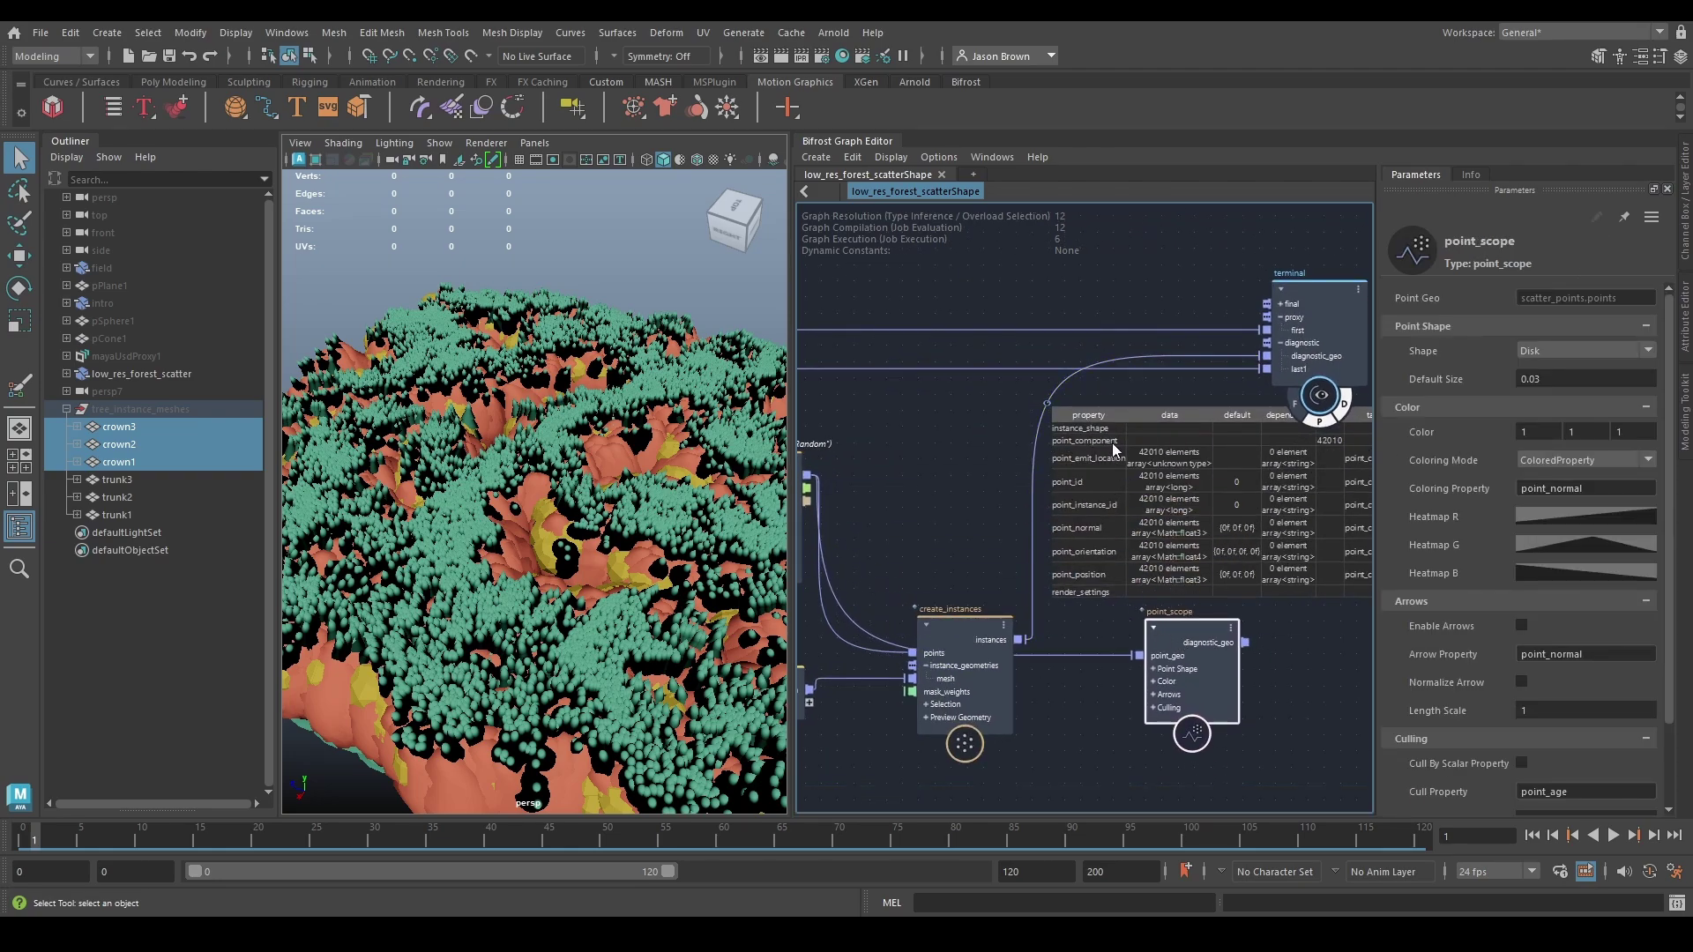
pyautogui.moveTo(1113, 623); pyautogui.dragTo(965, 620, button='middle')
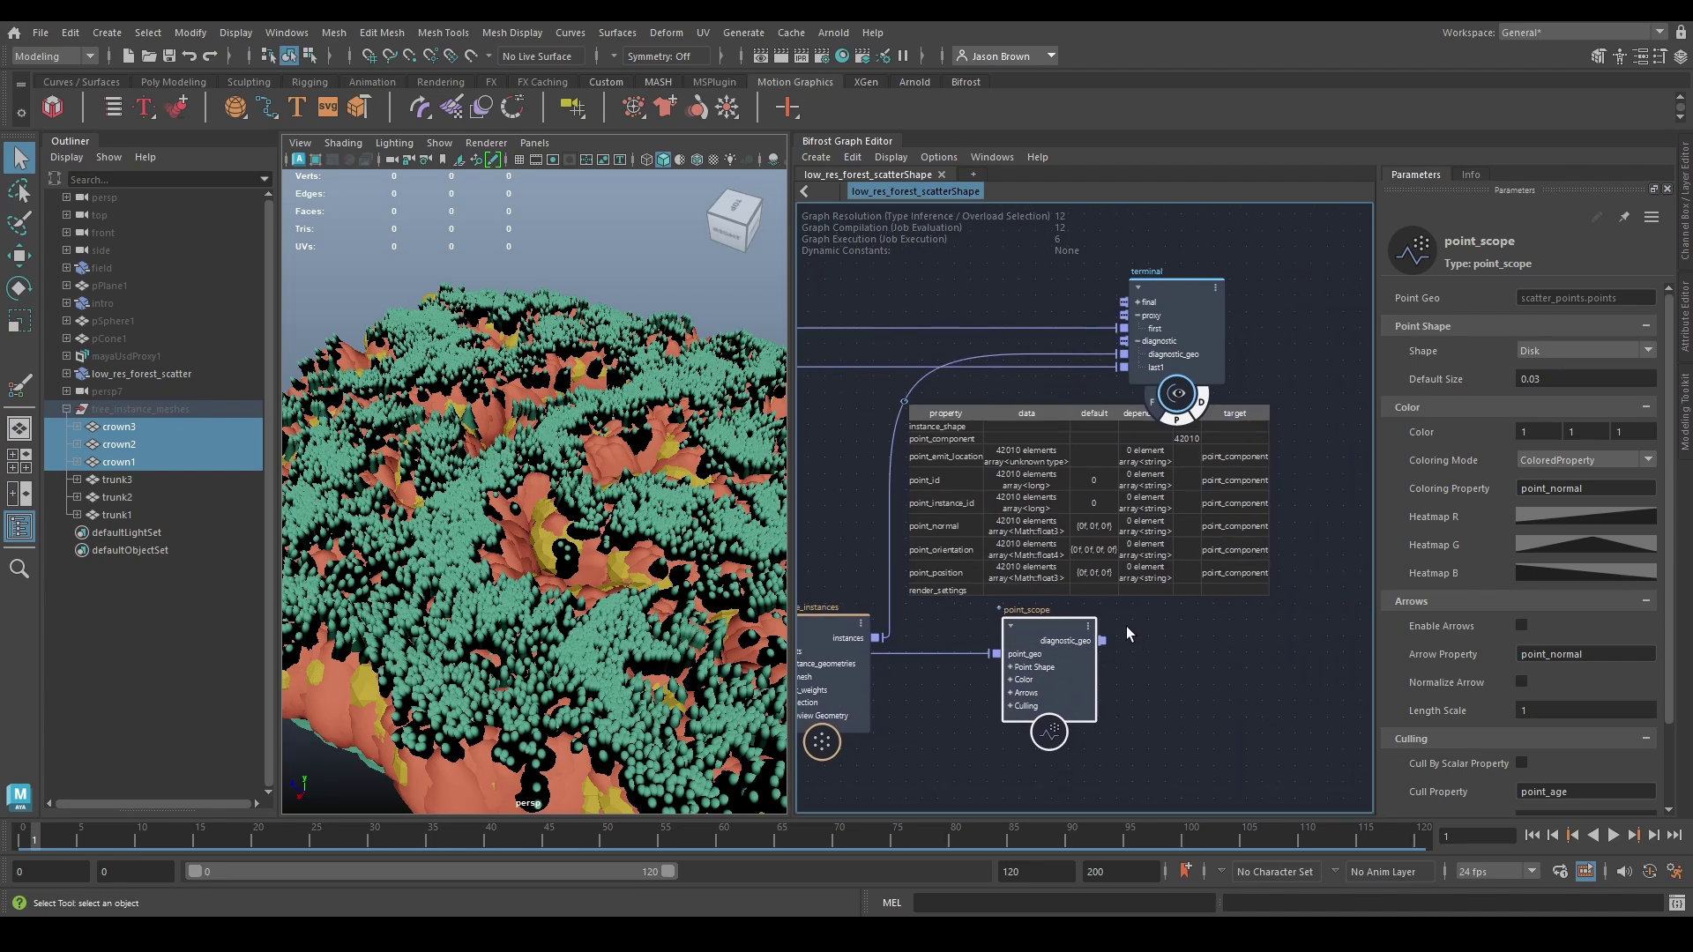
pyautogui.scroll(2, 1125, 614)
pyautogui.moveTo(1060, 649); pyautogui.dragTo(1058, 811)
pyautogui.moveTo(998, 636); pyautogui.dragTo(1058, 694, button='middle')
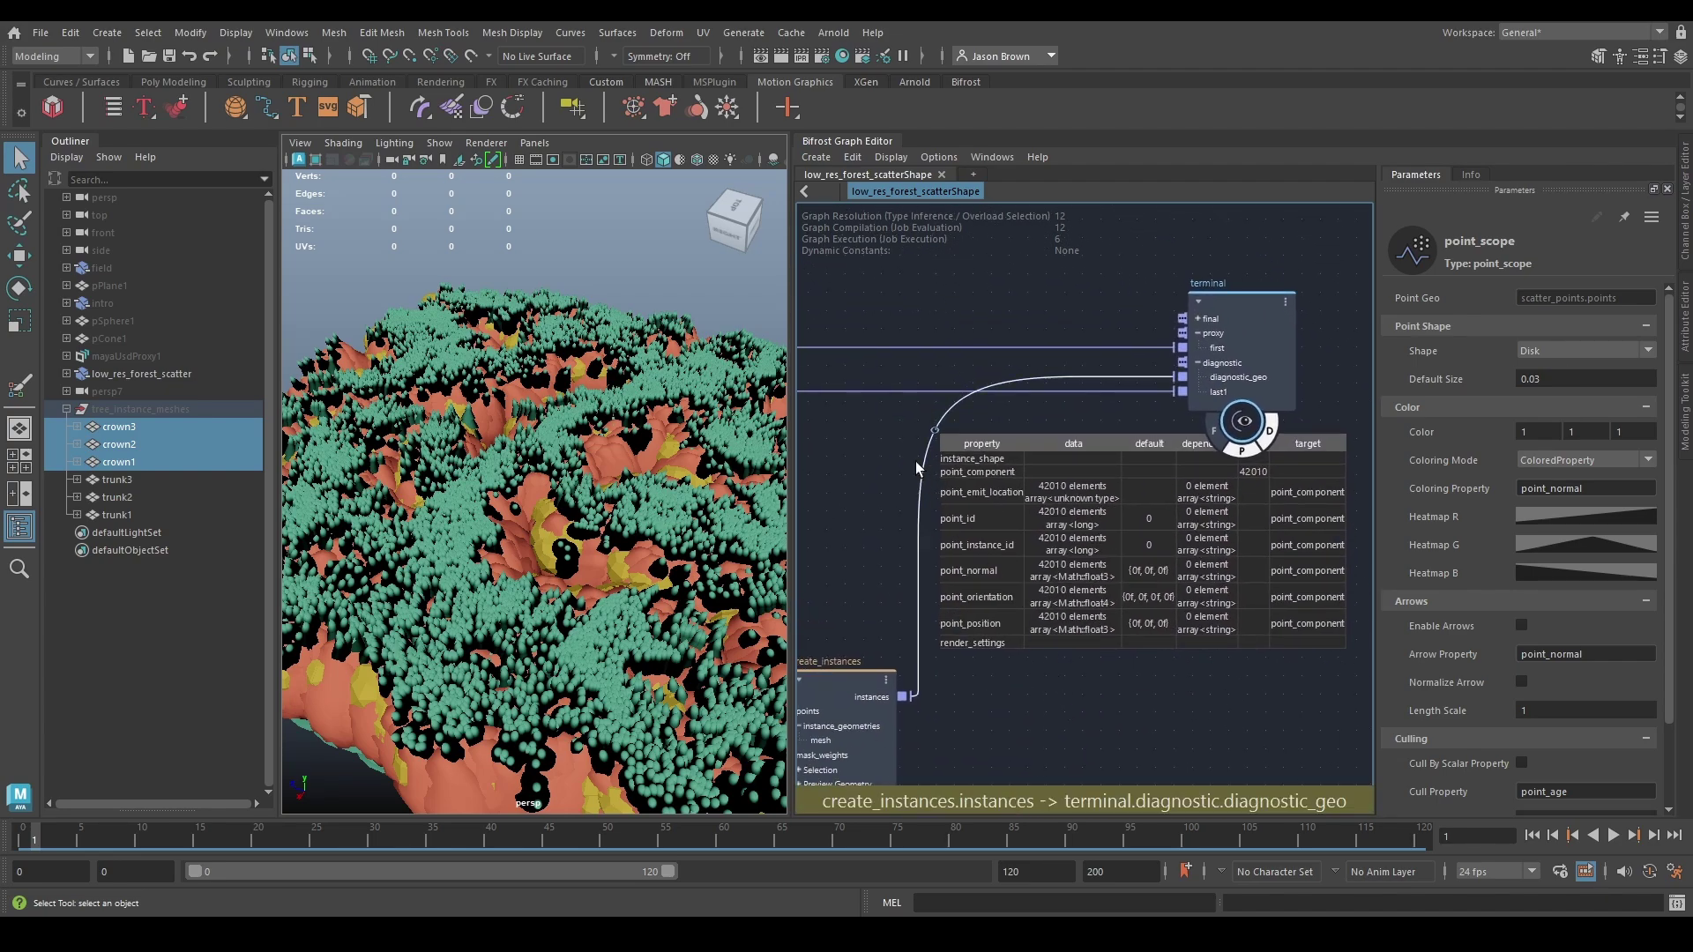
# Step: Remove the watchpoint from the create_instances connection and regroup create_instances and point_scope, with point_scope beneath
pyautogui.click(917, 462)
pyautogui.keyDown('alt'); pyautogui.moveTo(1031, 553); pyautogui.dragTo(1136, 513, button='middle'); pyautogui.keyUp('alt')
pyautogui.moveTo(997, 563); pyautogui.dragTo(1067, 365)
pyautogui.keyDown('alt'); pyautogui.moveTo(1120, 422); pyautogui.dragTo(988, 517, button='middle'); pyautogui.keyUp('alt')
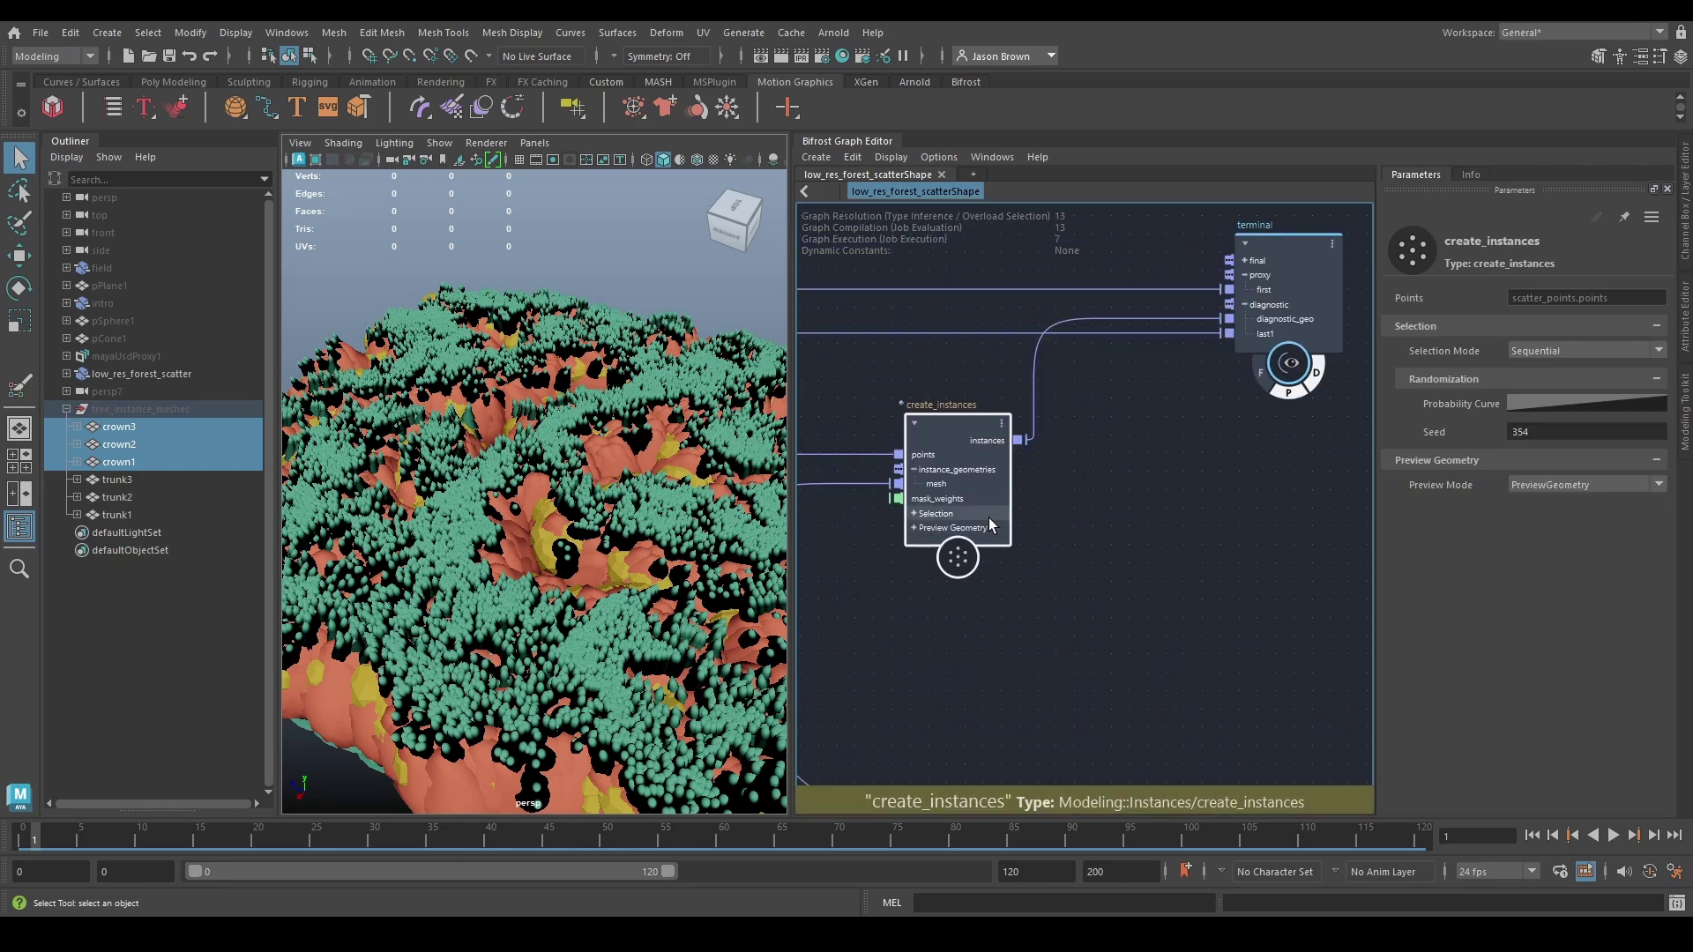
pyautogui.keyDown('alt'); pyautogui.moveTo(1027, 573); pyautogui.dragTo(1345, 481, button='middle'); pyautogui.keyUp('alt')
pyautogui.keyDown('alt'); pyautogui.moveTo(1192, 495); pyautogui.dragTo(1100, 510, button='middle'); pyautogui.keyUp('alt')
pyautogui.keyDown('alt'); pyautogui.moveTo(1174, 617); pyautogui.dragTo(1104, 597, button='middle'); pyautogui.keyUp('alt')
pyautogui.moveTo(1284, 728); pyautogui.dragTo(1102, 531)
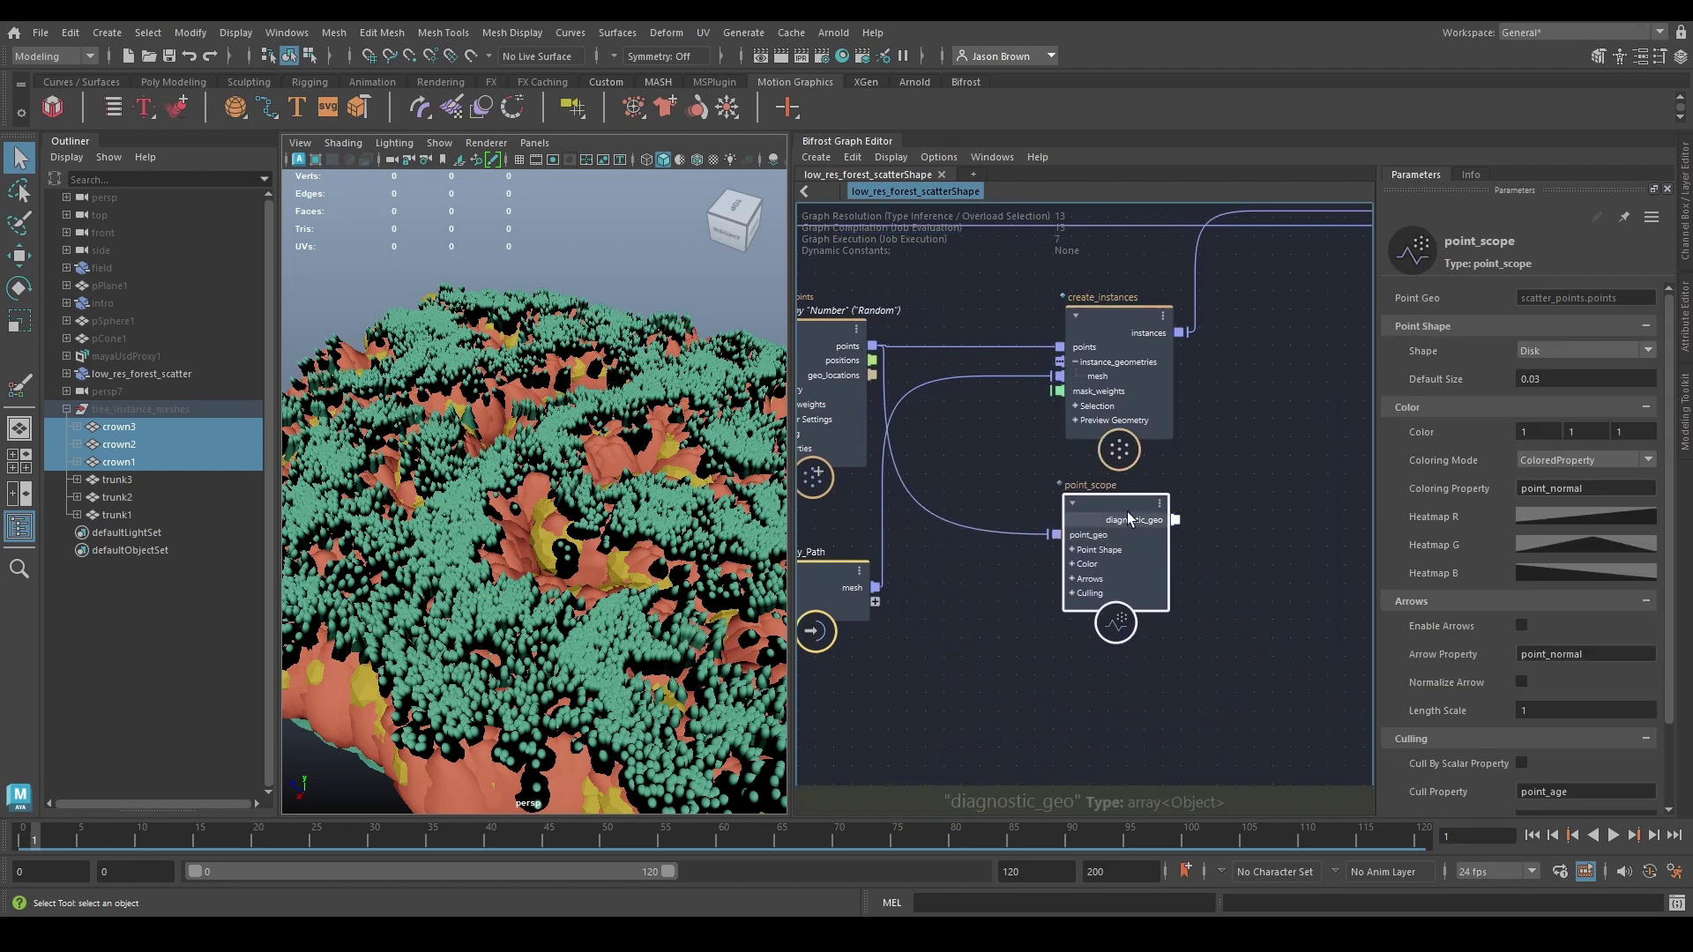
# Step: Move create_instances away from scatter_points and the crown input node to open space between them
pyautogui.keyDown('alt'); pyautogui.moveTo(1127, 507); pyautogui.dragTo(1005, 620, button='middle'); pyautogui.keyUp('alt')
pyautogui.moveTo(1013, 509); pyautogui.dragTo(1181, 504)
pyautogui.keyDown('alt'); pyautogui.moveTo(986, 513); pyautogui.dragTo(1208, 499, button='middle'); pyautogui.keyUp('alt')
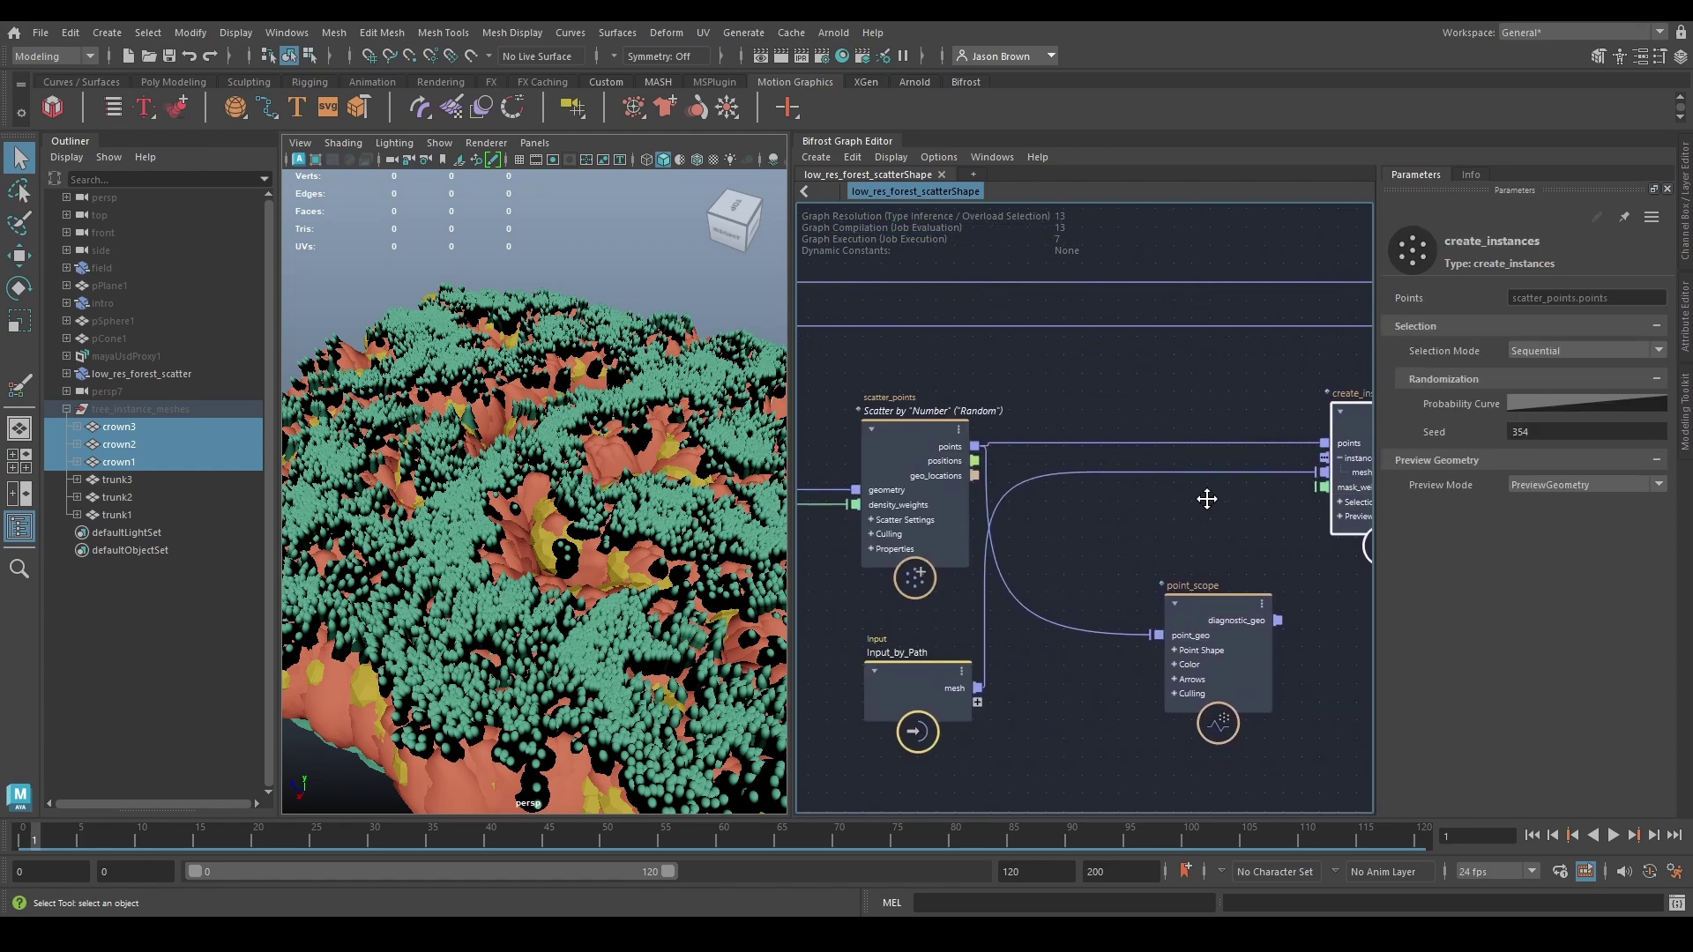
pyautogui.moveTo(905, 490); pyautogui.dragTo(798, 489)
pyautogui.keyDown('alt'); pyautogui.moveTo(838, 564); pyautogui.dragTo(1018, 532, button='middle'); pyautogui.keyUp('alt')
pyautogui.moveTo(1080, 649); pyautogui.dragTo(993, 669)
pyautogui.keyDown('alt'); pyautogui.moveTo(1271, 451); pyautogui.dragTo(1141, 428, button='middle'); pyautogui.keyUp('alt')
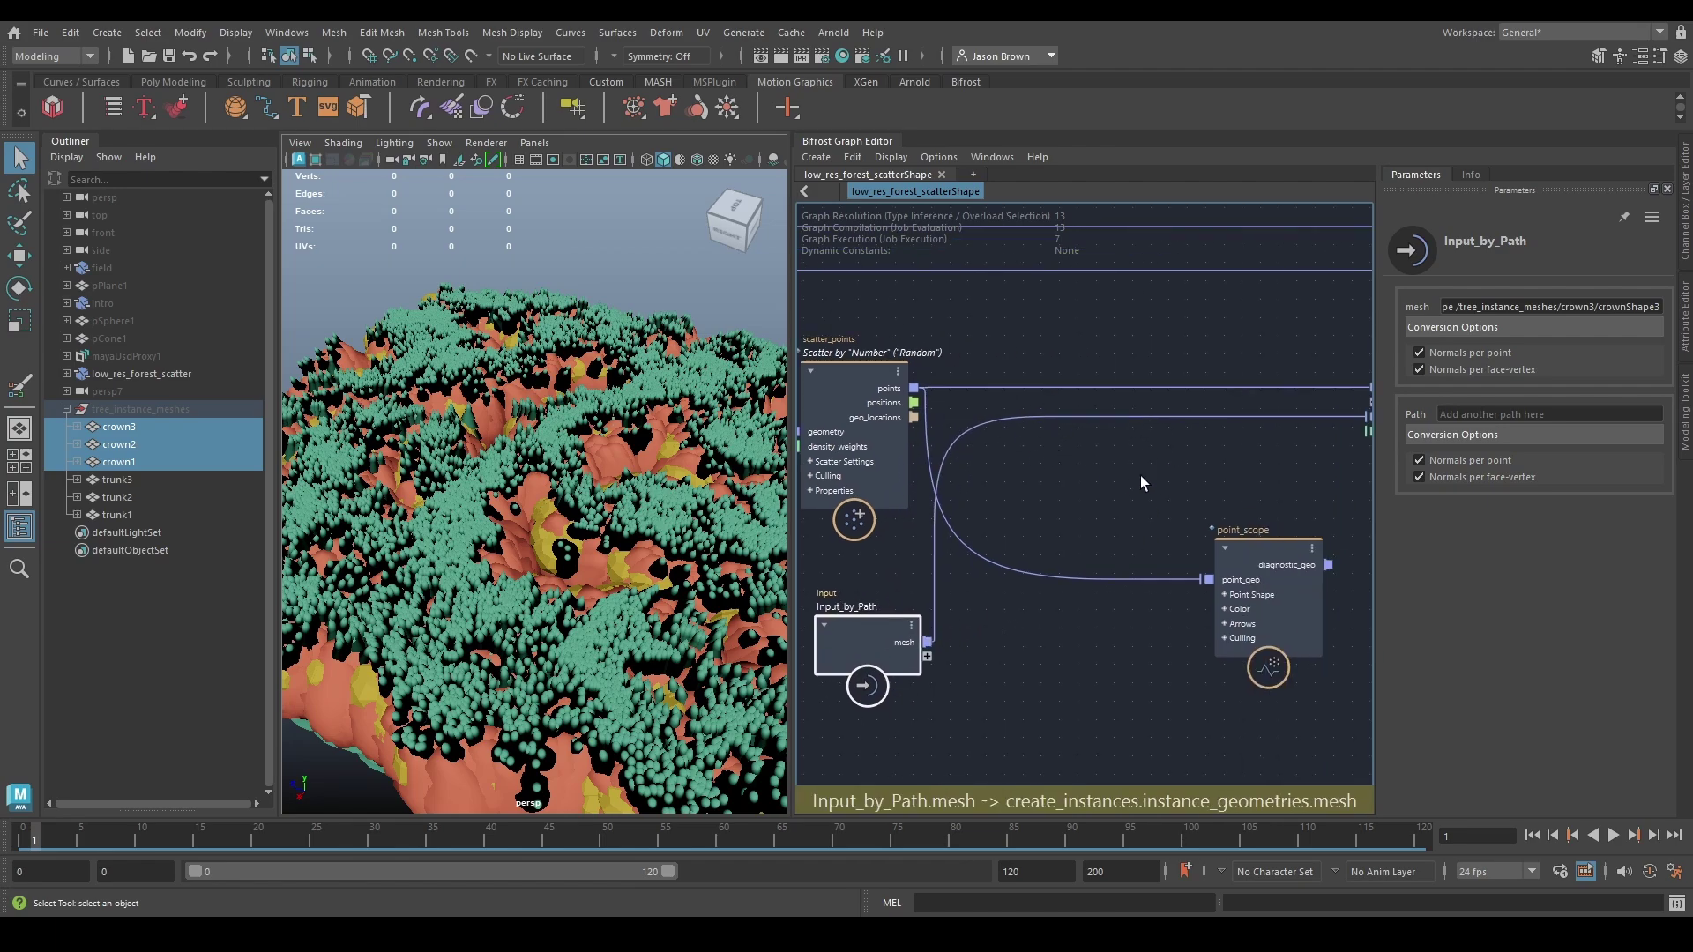
# Step: Move the crown Input_by_Path node next to create_instances, below its input side
pyautogui.press('Tab')
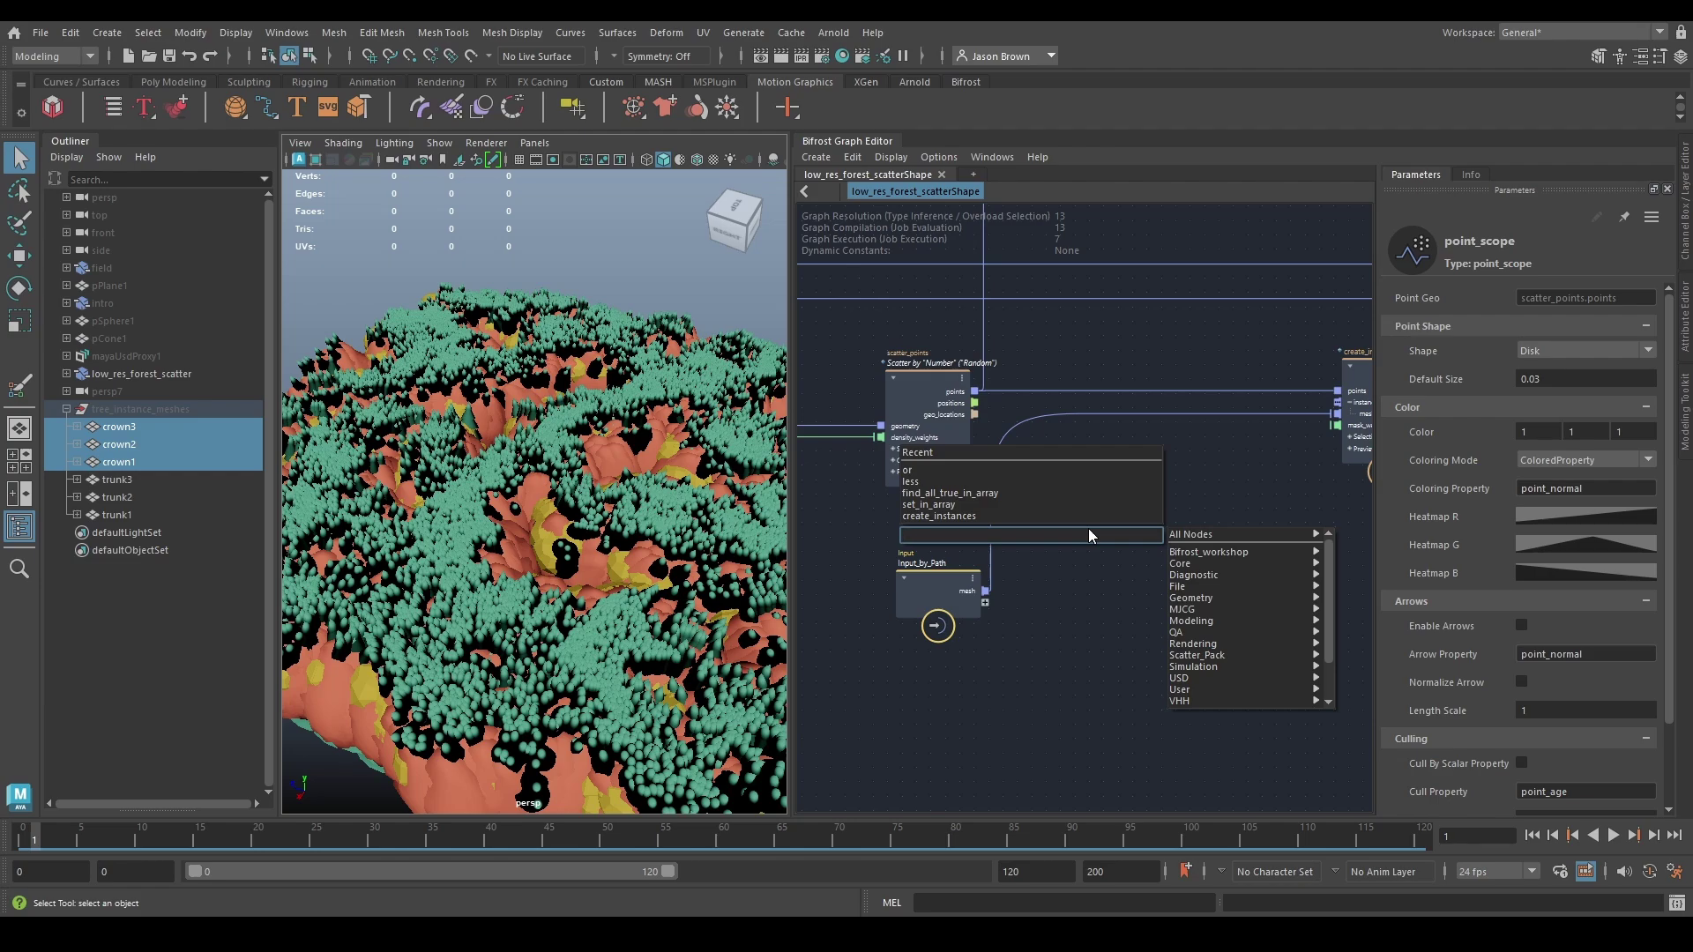
pyautogui.click(1005, 645)
pyautogui.keyDown('alt'); pyautogui.moveTo(1062, 647); pyautogui.dragTo(908, 712, button='middle'); pyautogui.keyUp('alt')
pyautogui.moveTo(120, 444); pyautogui.dragTo(944, 655, button='middle')
pyautogui.moveTo(944, 655); pyautogui.dragTo(1262, 642)
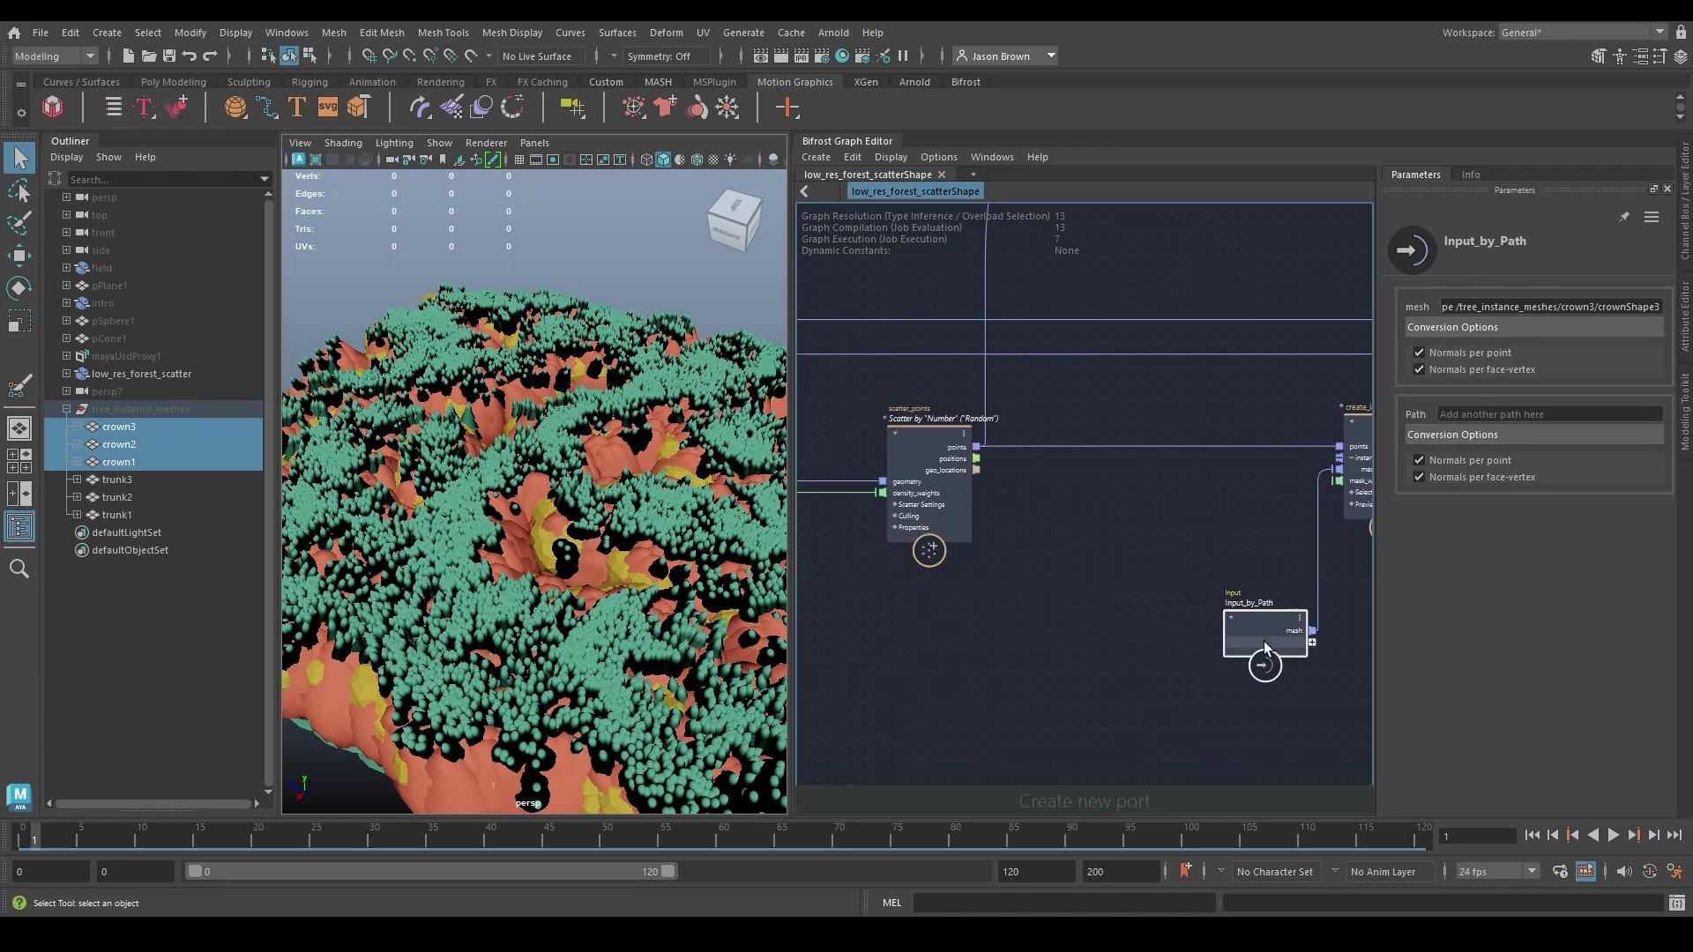
# Step: Add a set_geo_property node fed by the scatter_points points output and set its property to point_size
pyautogui.keyDown('alt'); pyautogui.moveTo(1263, 642); pyautogui.dragTo(1108, 661, button='middle'); pyautogui.keyUp('alt')
pyautogui.keyDown('alt'); pyautogui.moveTo(931, 539); pyautogui.dragTo(1102, 560, button='middle'); pyautogui.keyUp('alt')
pyautogui.moveTo(896, 495); pyautogui.dragTo(950, 531)
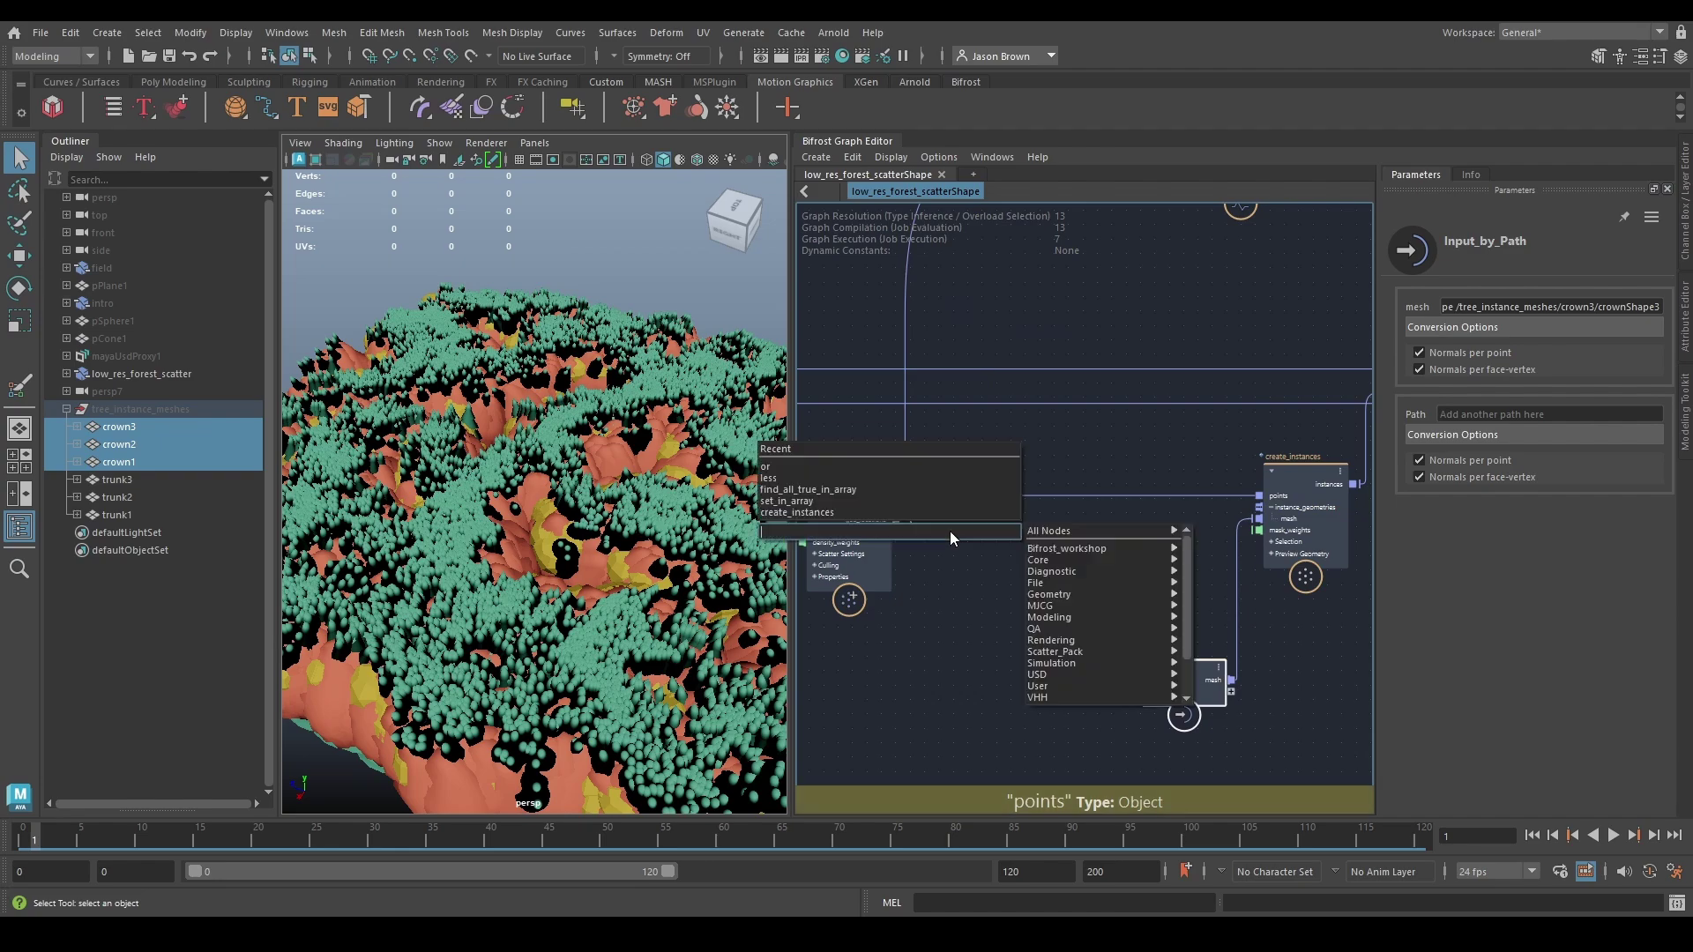
pyautogui.write('set_geo')
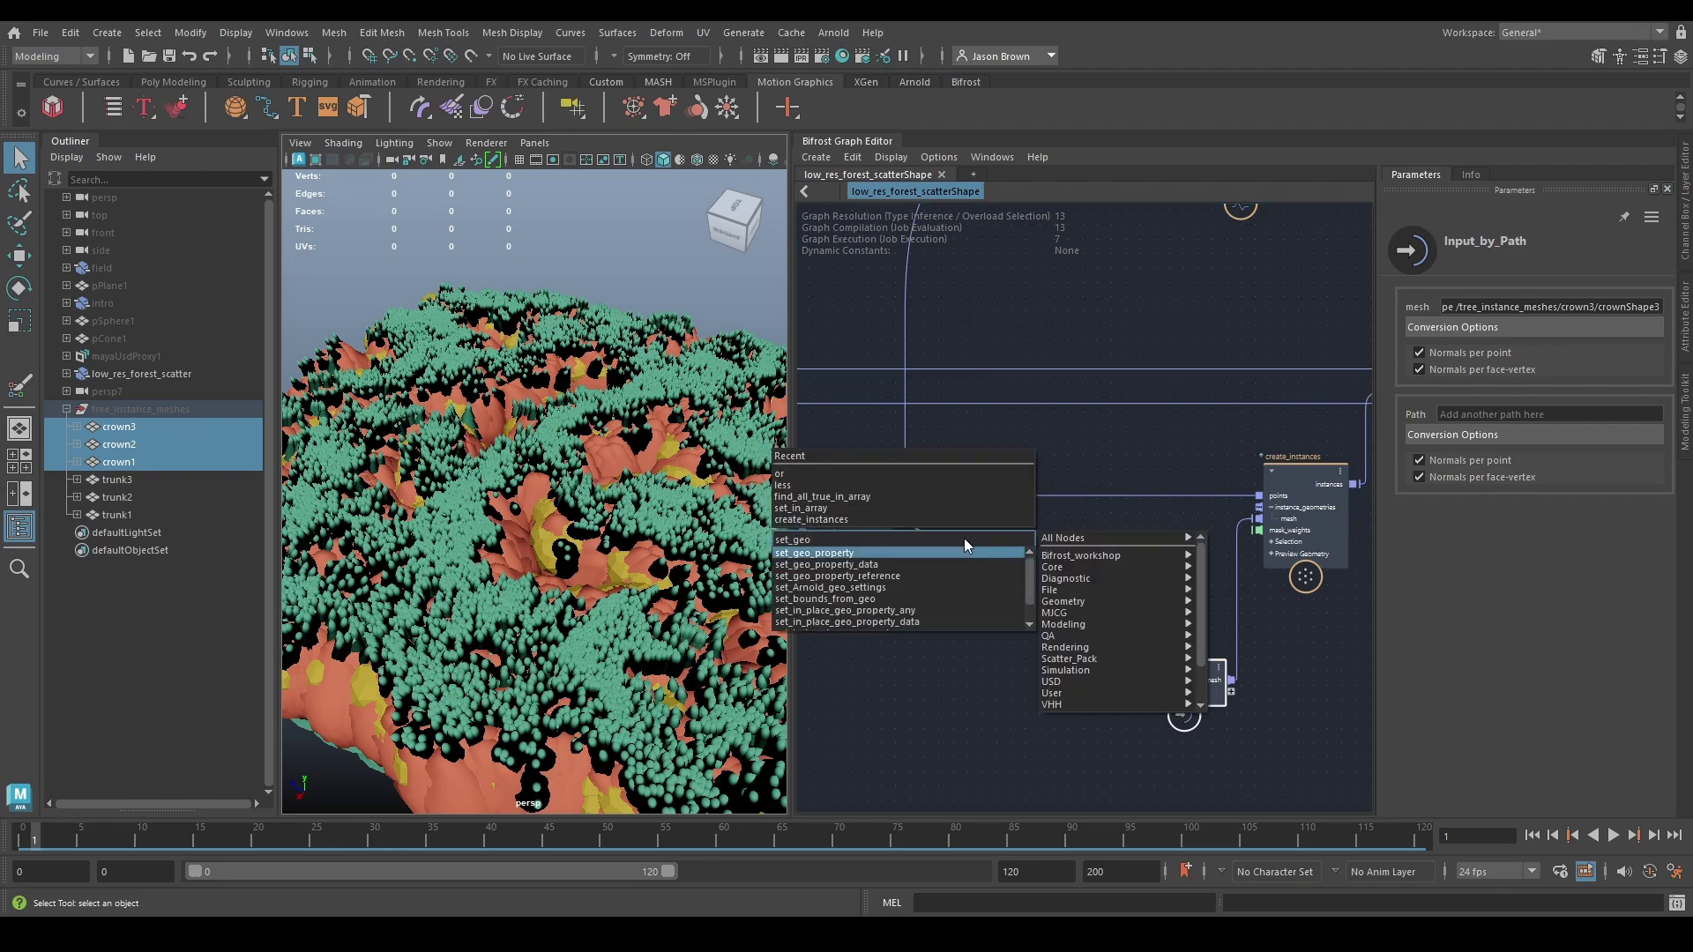
pyautogui.press('Return')
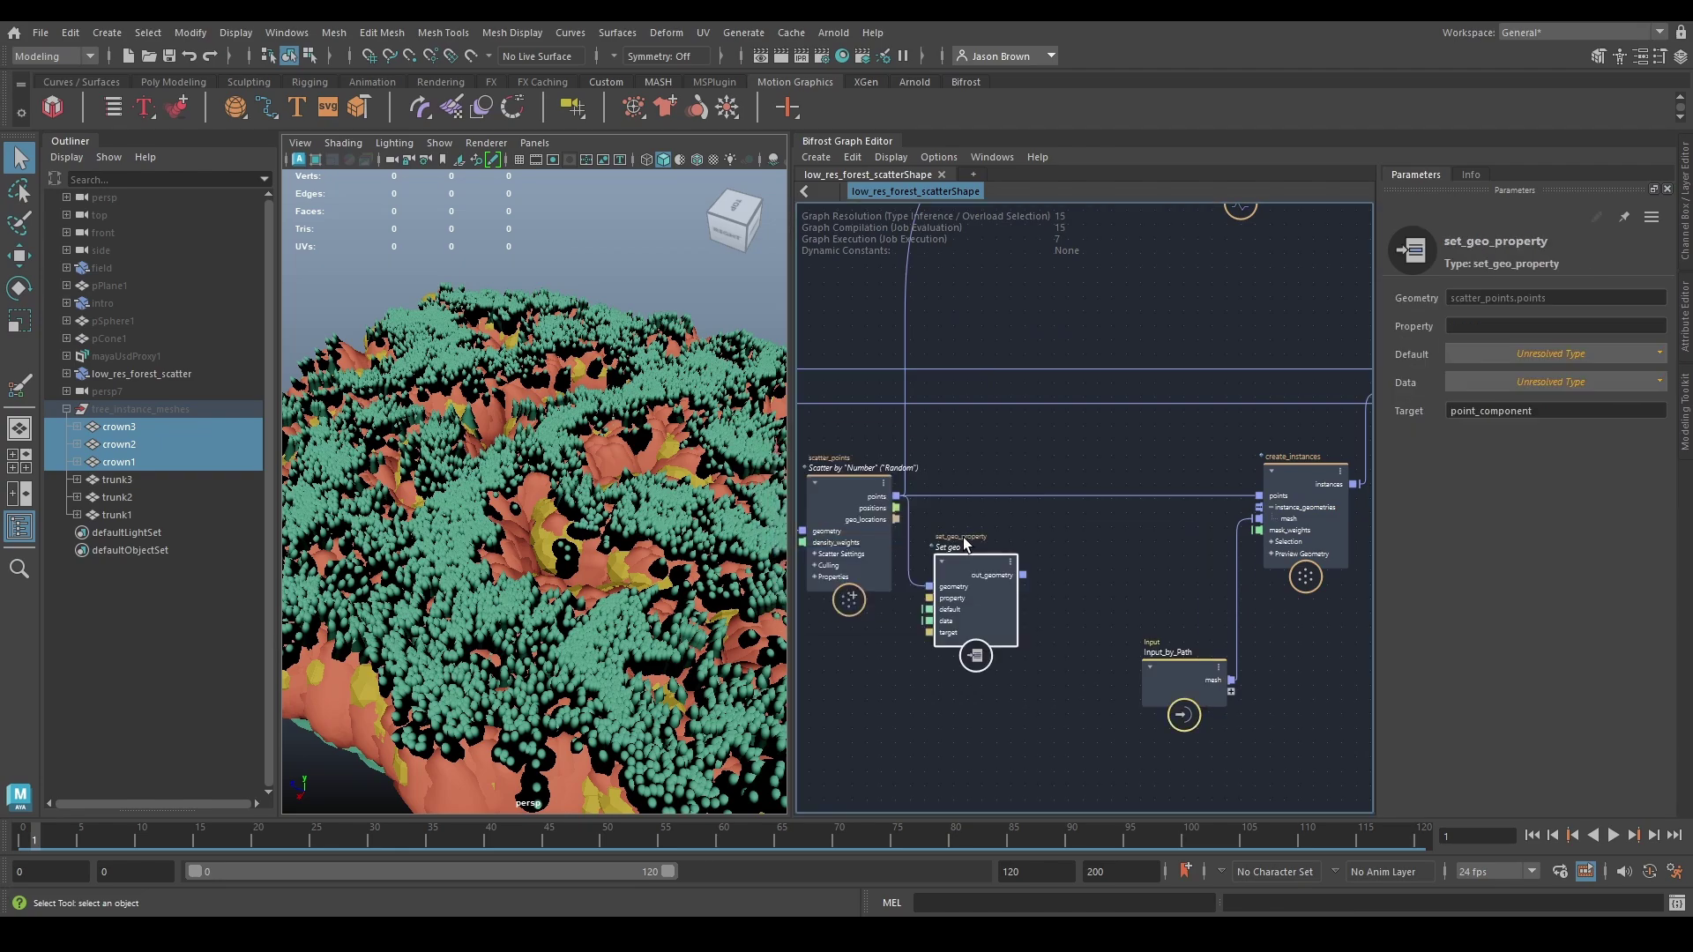
pyautogui.click(1532, 326)
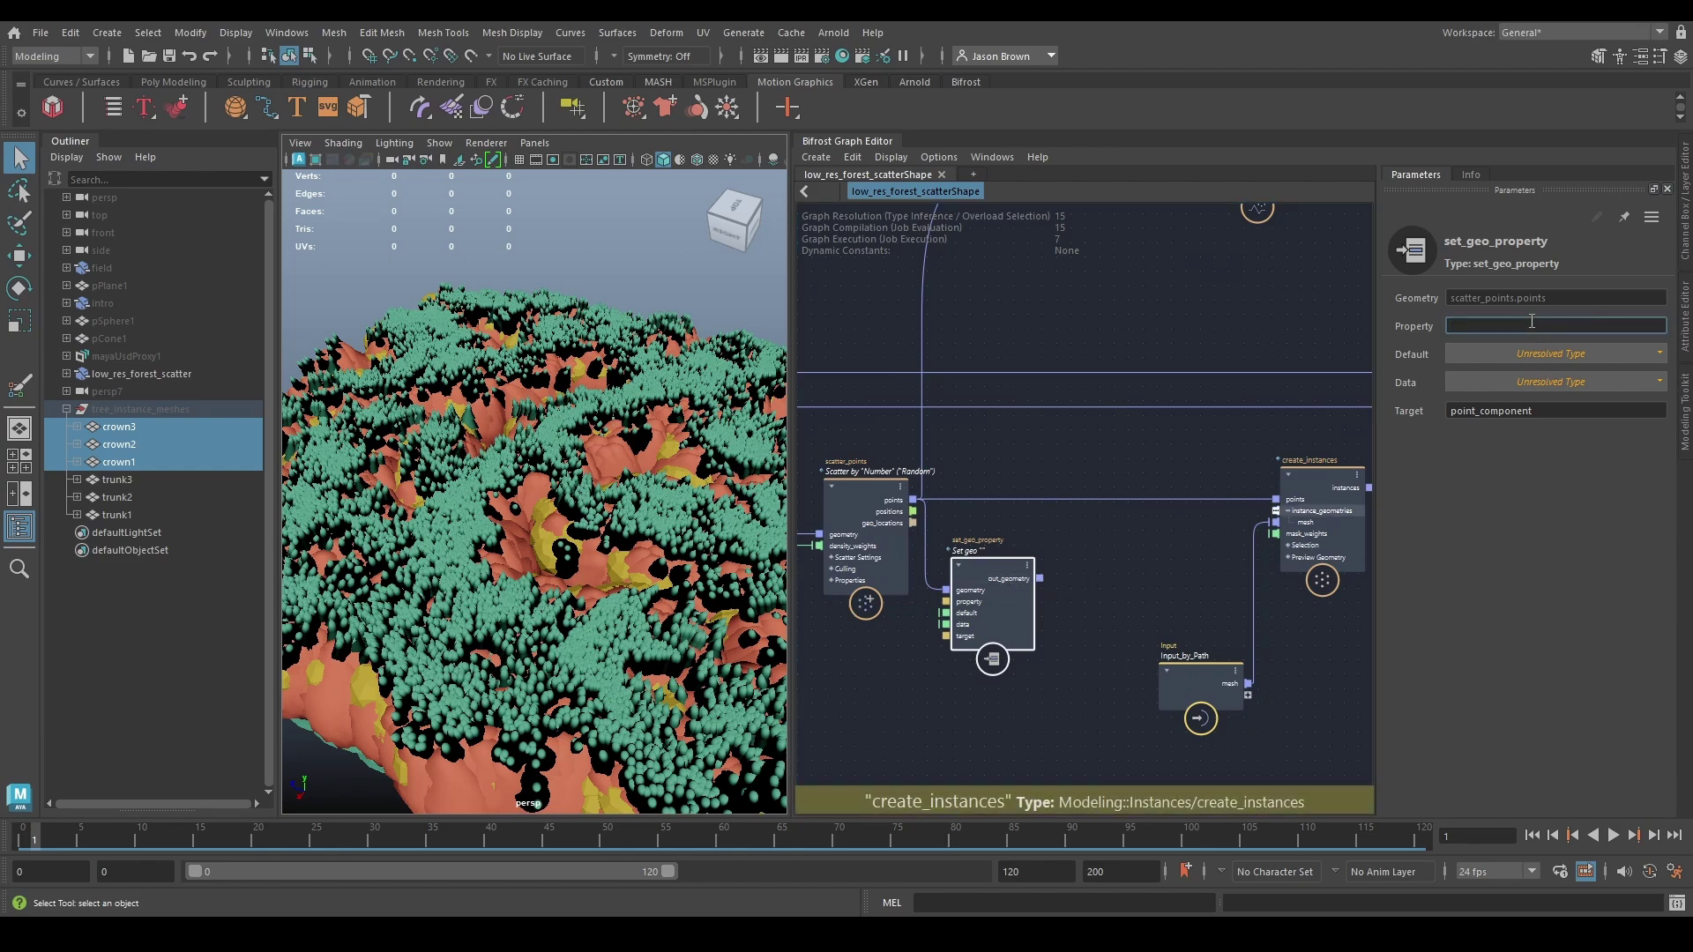
pyautogui.write('point_size')
pyautogui.press('Return')
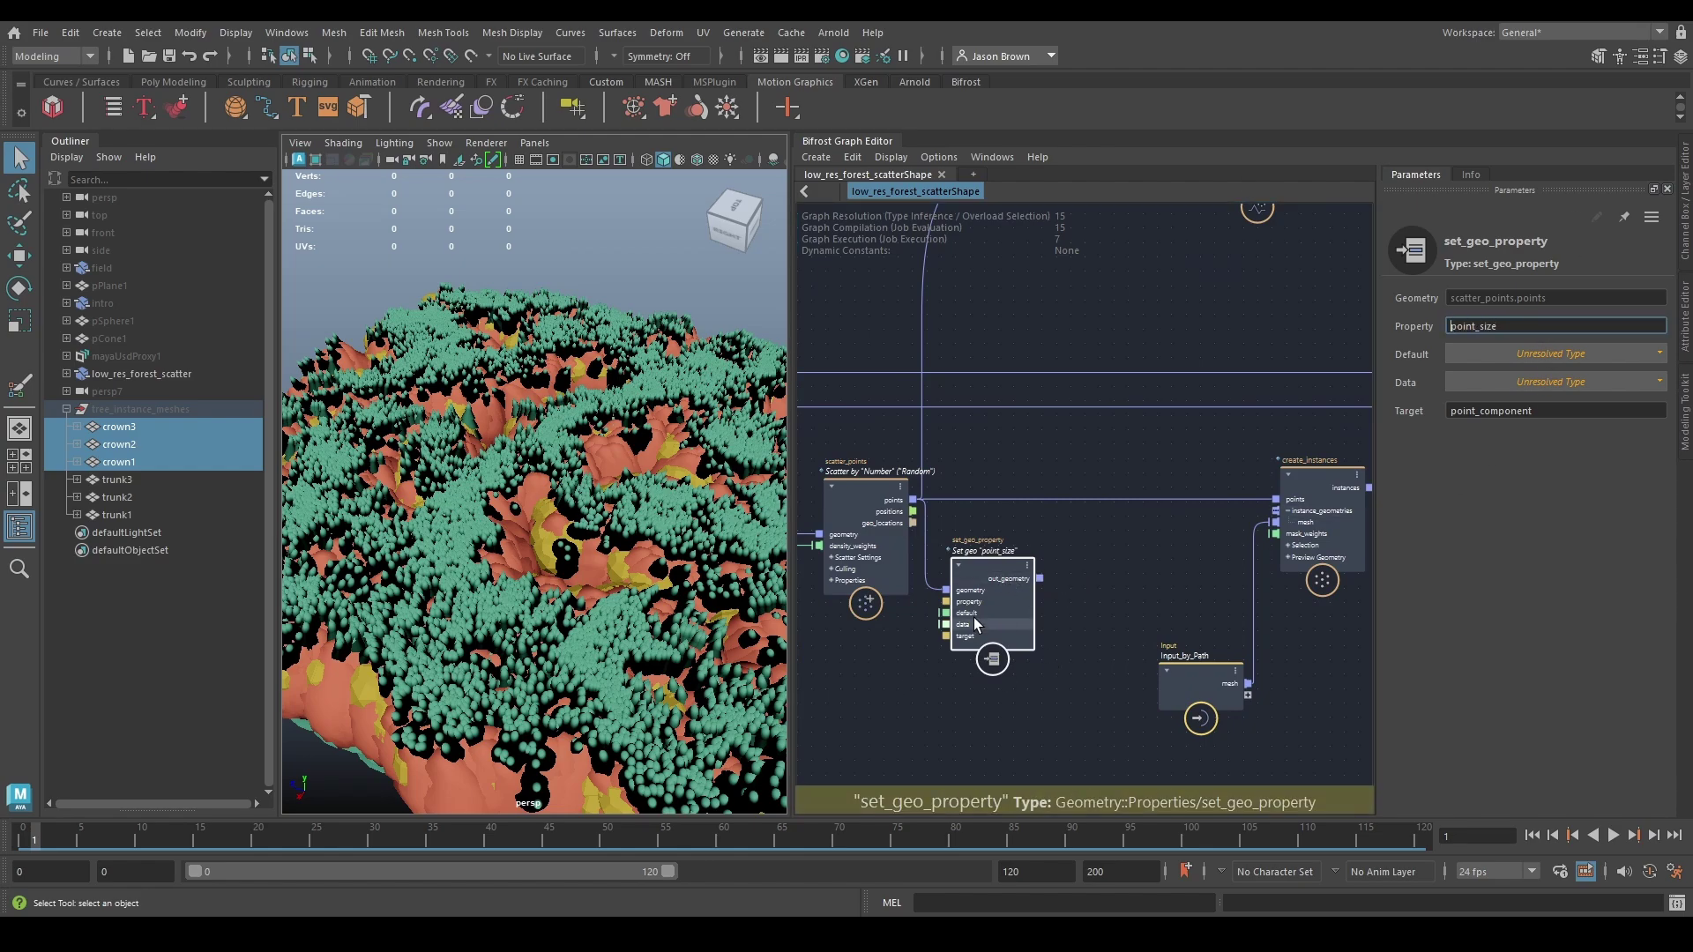
# Step: Add a float value node set to 0.1 and connect its output to the data input of set_geo_property
pyautogui.moveTo(904, 670); pyautogui.dragTo(948, 628, button='middle')
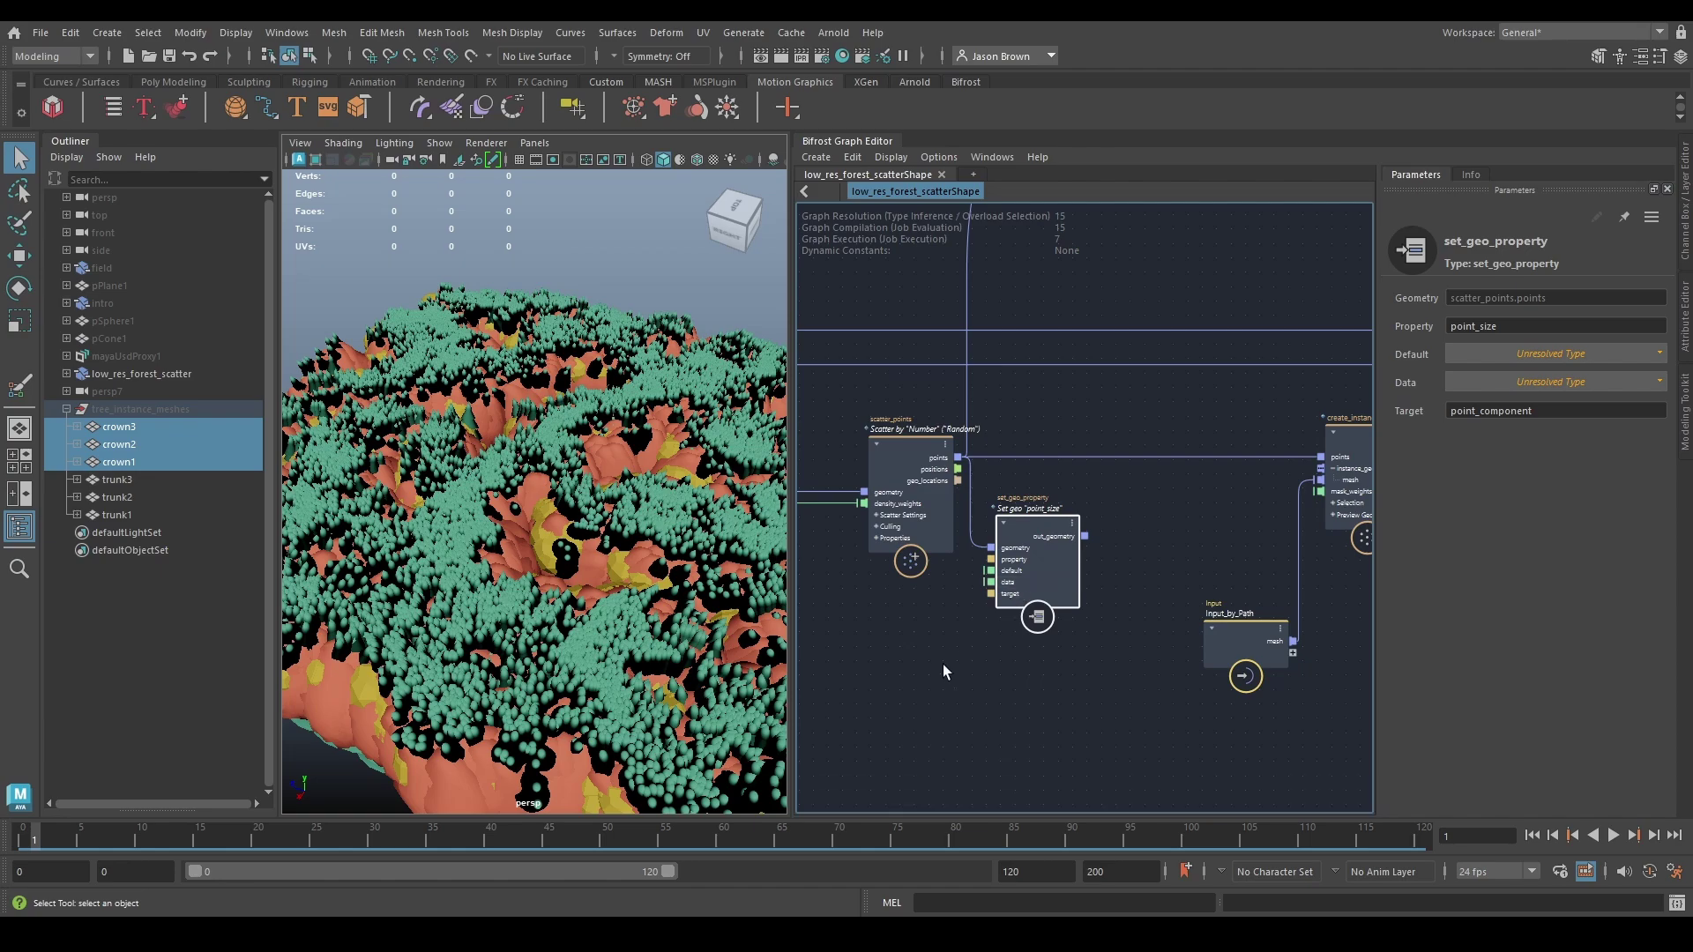
pyautogui.moveTo(843, 665); pyautogui.dragTo(911, 670, button='middle')
pyautogui.press('Tab')
pyautogui.write('float')
pyautogui.press('Return')
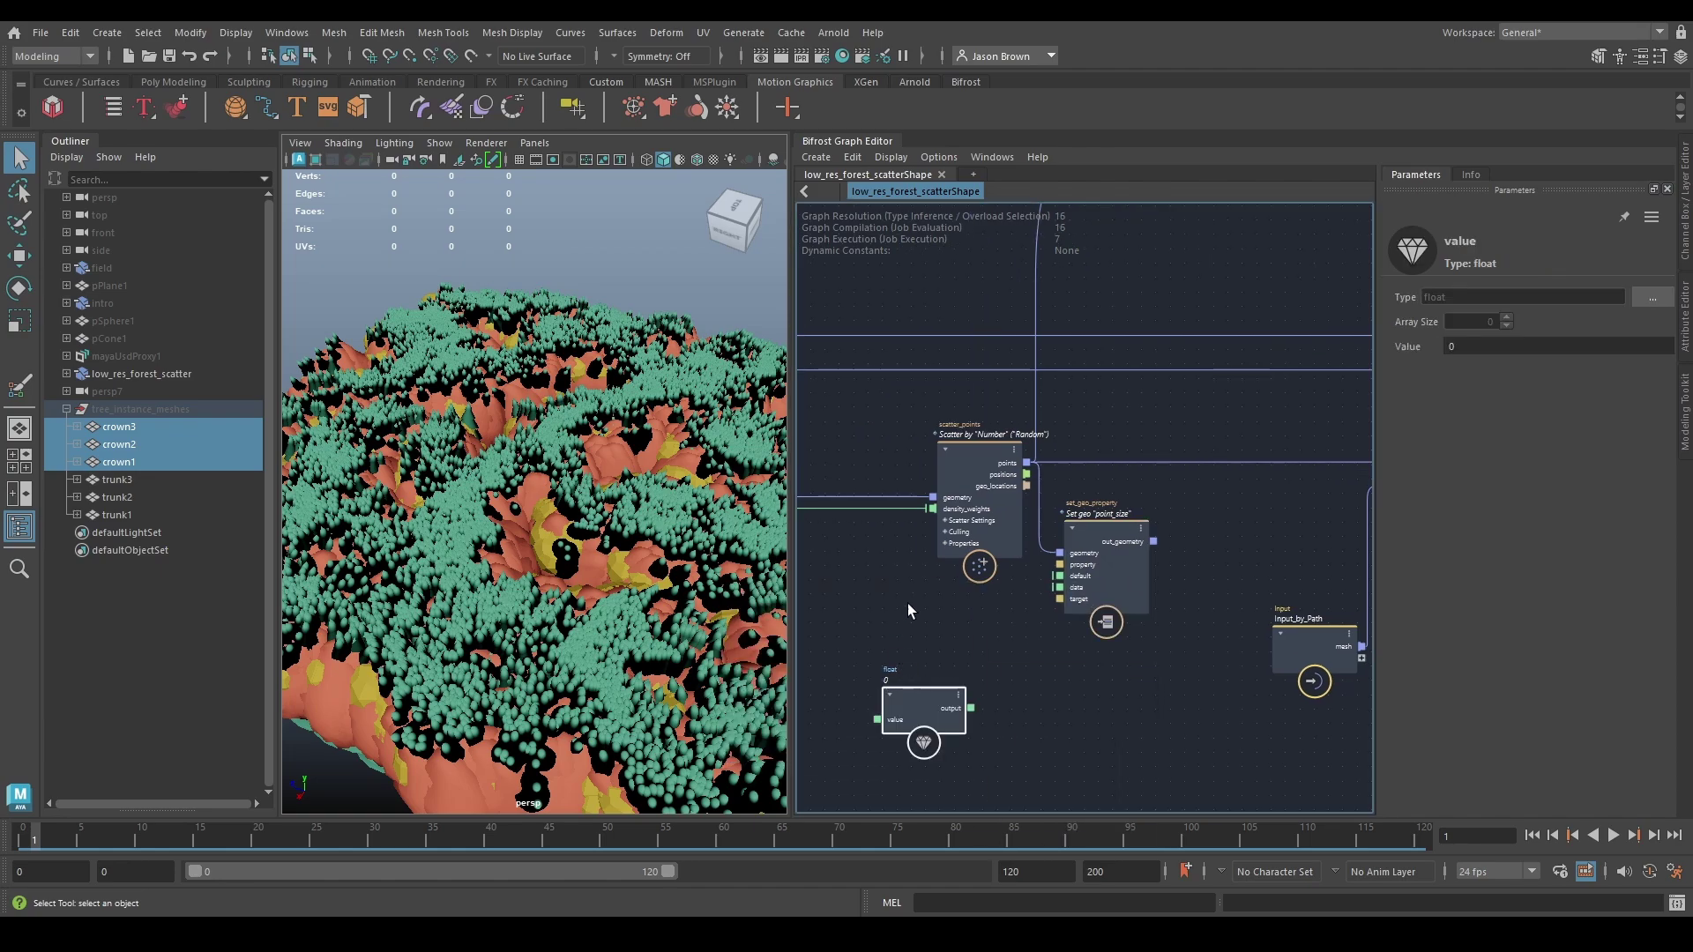
pyautogui.doubleClick(1487, 348)
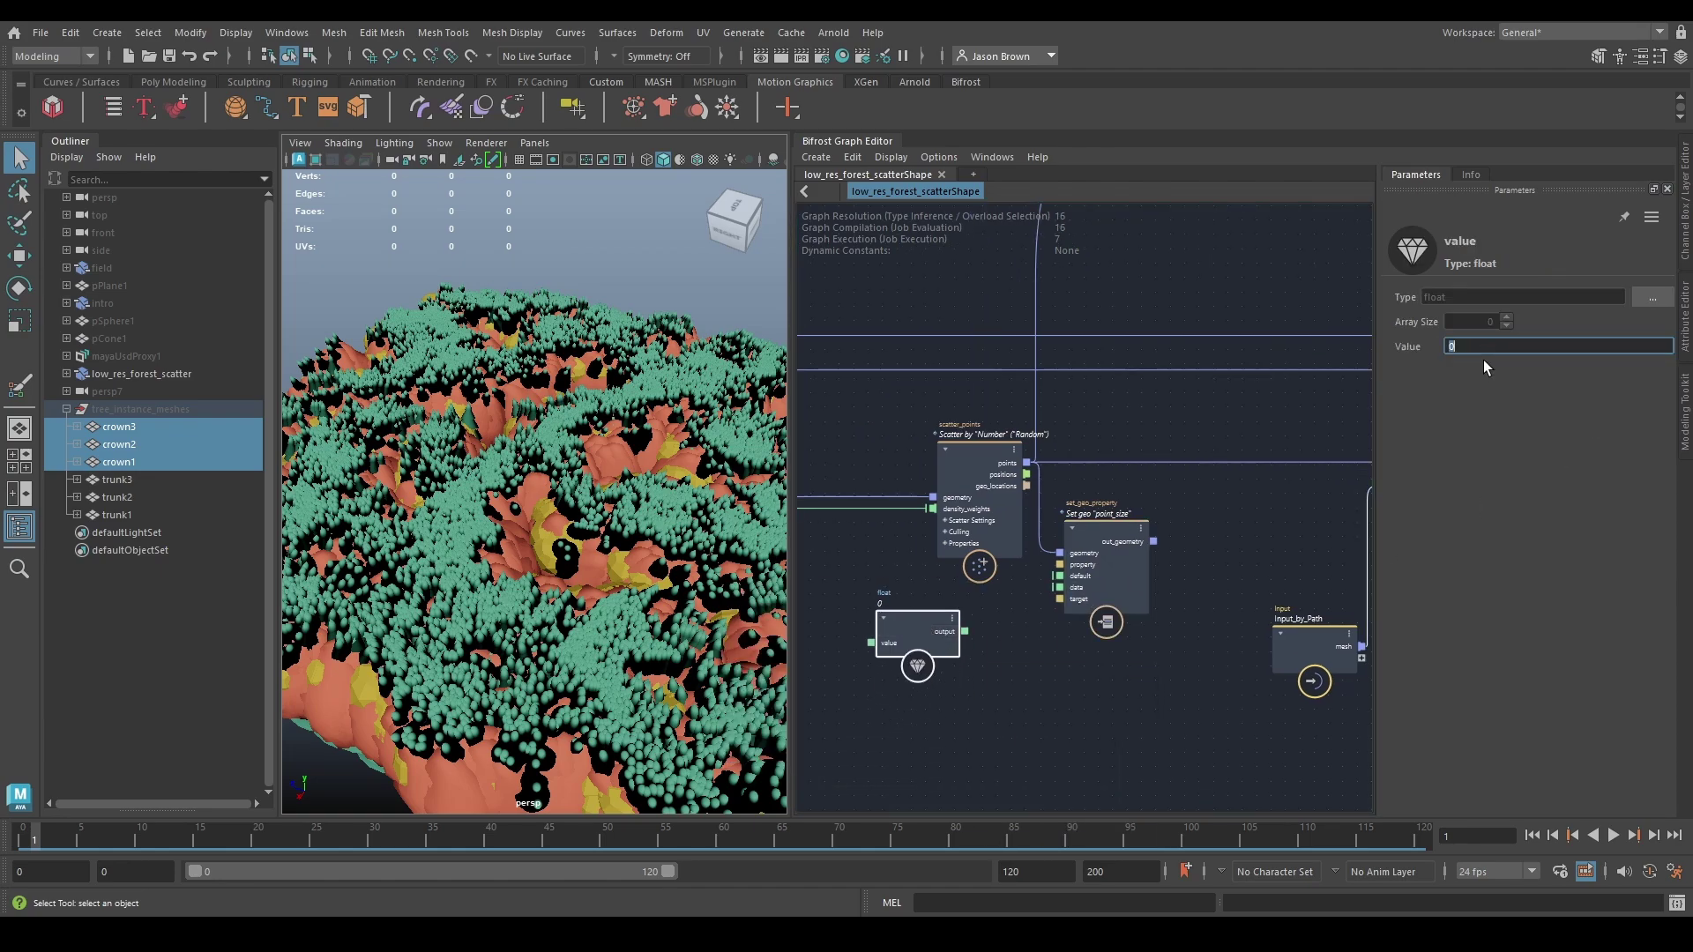
pyautogui.scroll(3, 1049, 609)
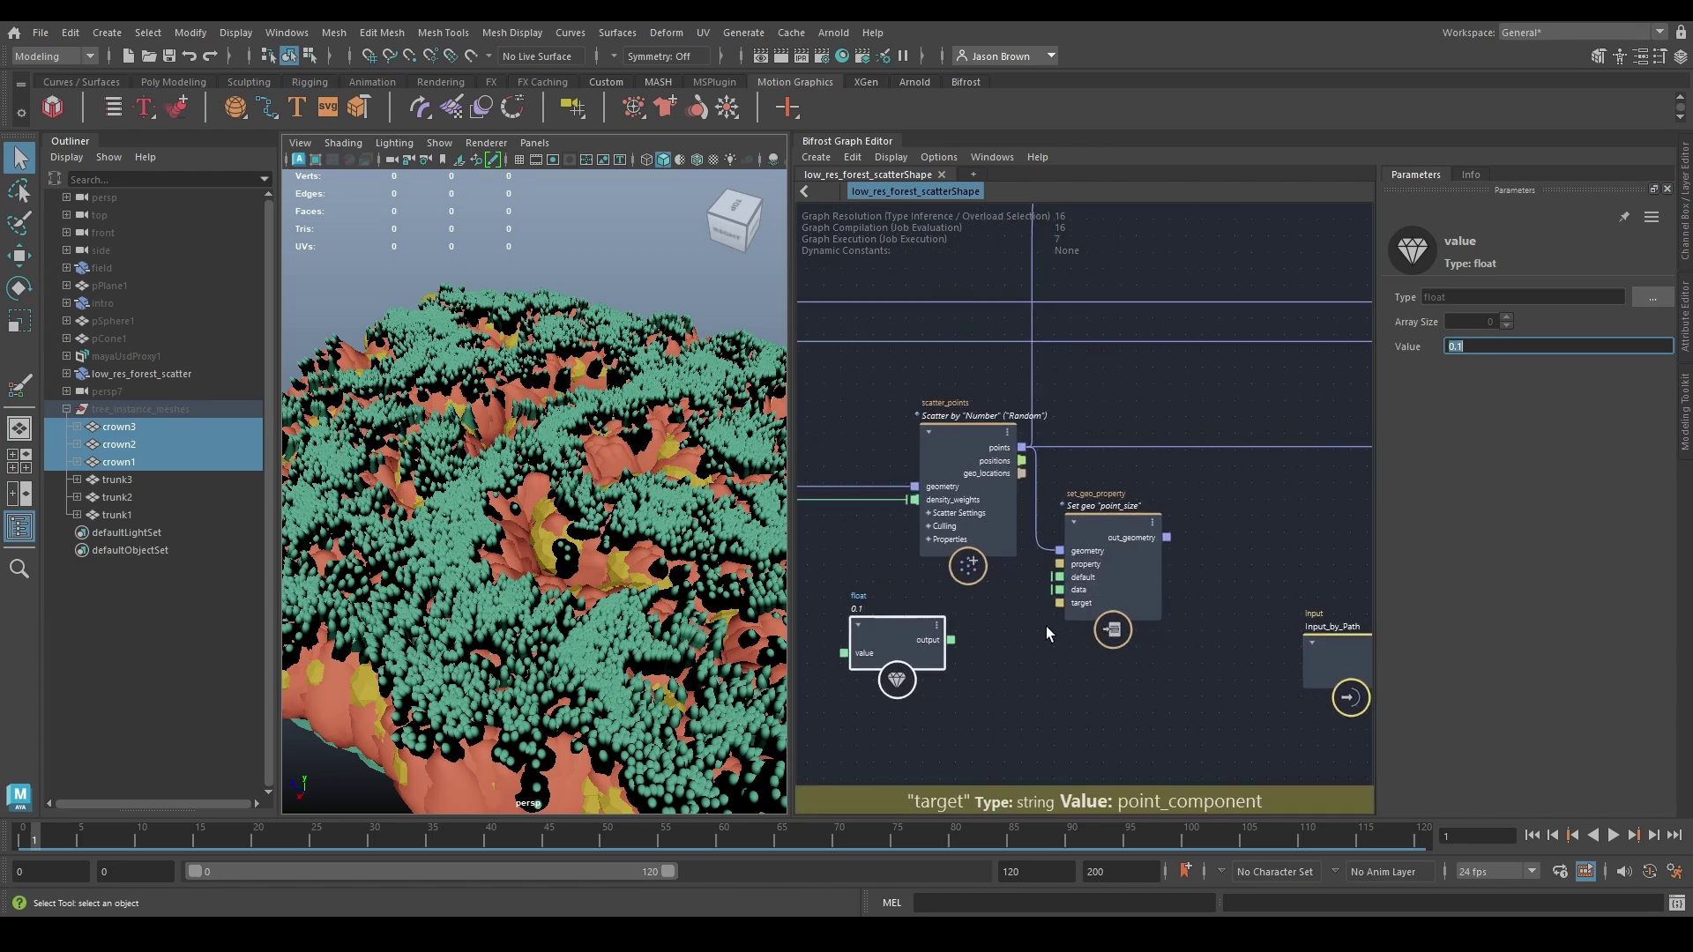
pyautogui.moveTo(939, 648); pyautogui.dragTo(1067, 591)
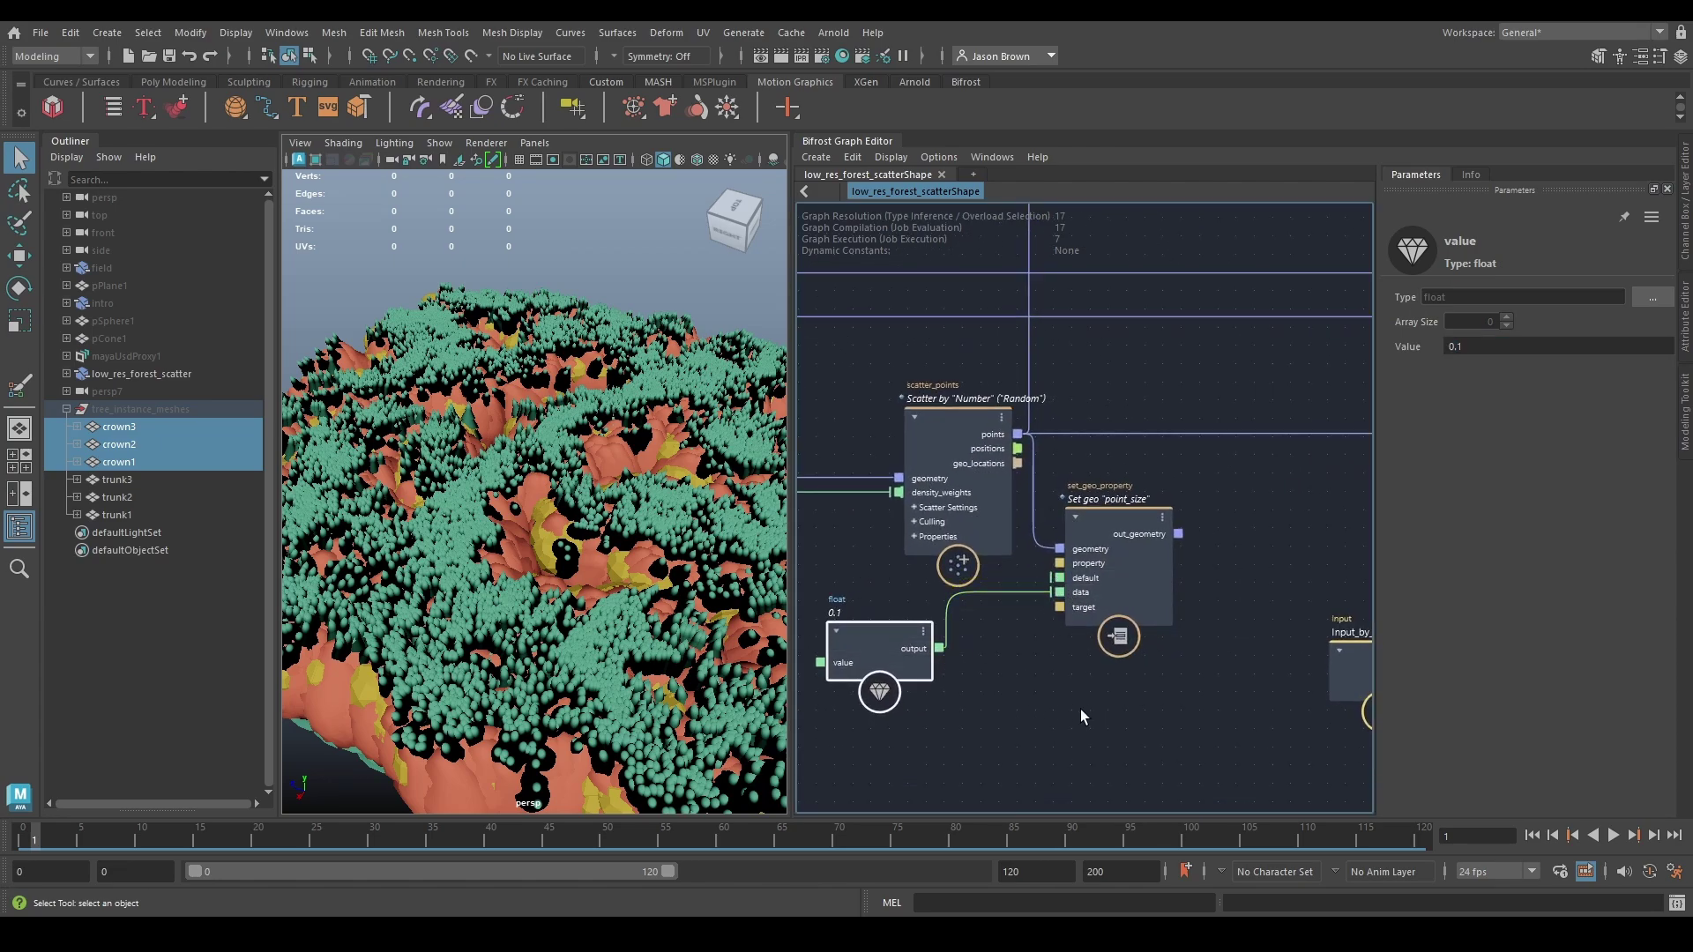
# Step: Connect the out_geometry of set_geo_property to the points input of create_instances and inspect the resized crowns on the terrain
pyautogui.keyDown('alt'); pyautogui.moveTo(1081, 709); pyautogui.dragTo(750, 758, button='middle'); pyautogui.keyUp('alt')
pyautogui.moveTo(848, 584); pyautogui.dragTo(1145, 483)
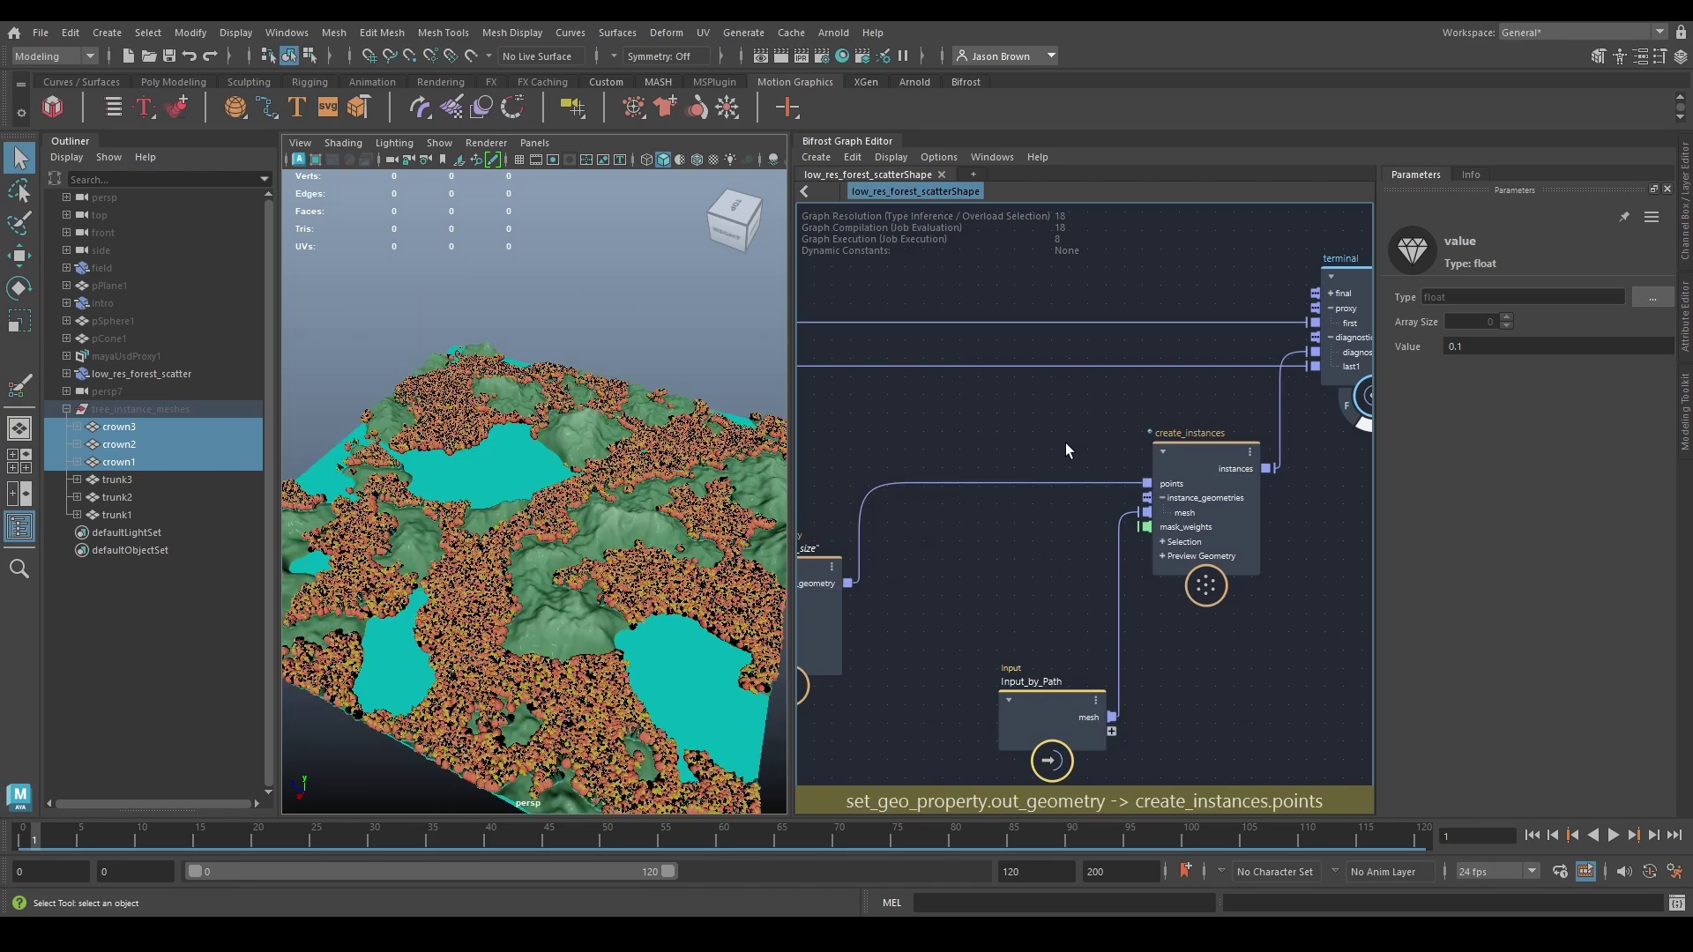
pyautogui.keyDown('alt'); pyautogui.moveTo(488, 609); pyautogui.dragTo(460, 568); pyautogui.keyUp('alt')
pyautogui.keyDown('alt'); pyautogui.moveTo(460, 574); pyautogui.dragTo(567, 578, button='right'); pyautogui.keyUp('alt')
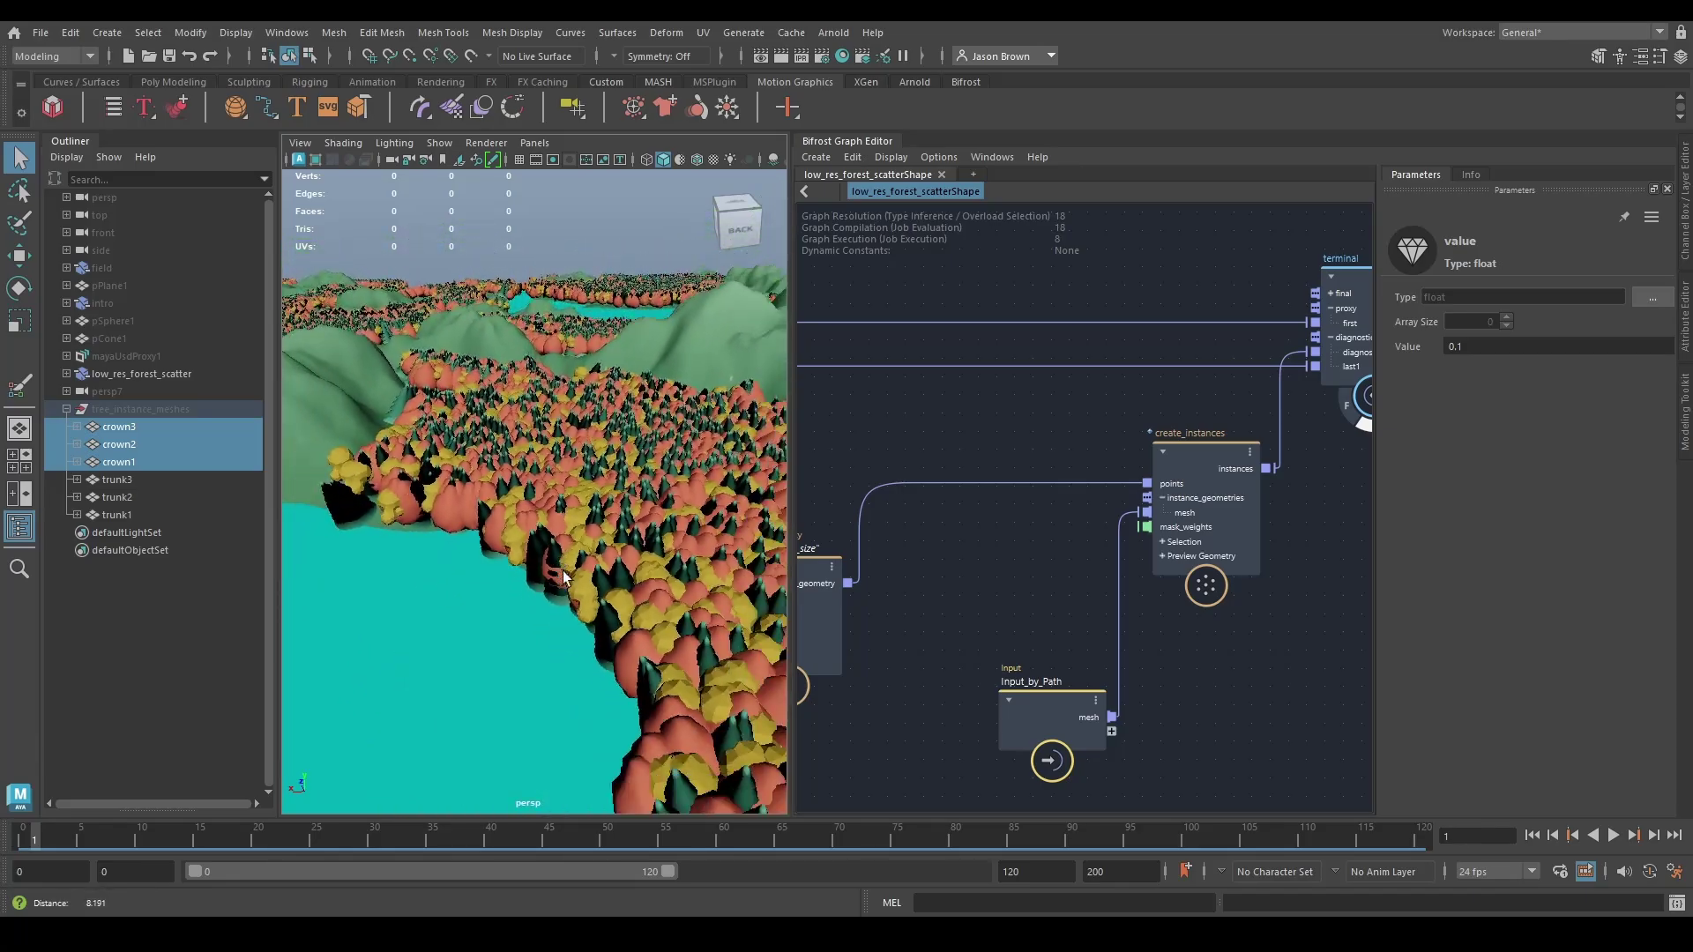
pyautogui.keyDown('alt'); pyautogui.moveTo(568, 573); pyautogui.dragTo(494, 520); pyautogui.keyUp('alt')
pyautogui.keyDown('alt'); pyautogui.moveTo(494, 520); pyautogui.dragTo(623, 554, button='right'); pyautogui.keyUp('alt')
pyautogui.keyDown('alt'); pyautogui.moveTo(545, 563); pyautogui.dragTo(481, 564); pyautogui.keyUp('alt')
pyautogui.keyDown('alt'); pyautogui.moveTo(931, 568); pyautogui.dragTo(1137, 583, button='middle'); pyautogui.keyUp('alt')
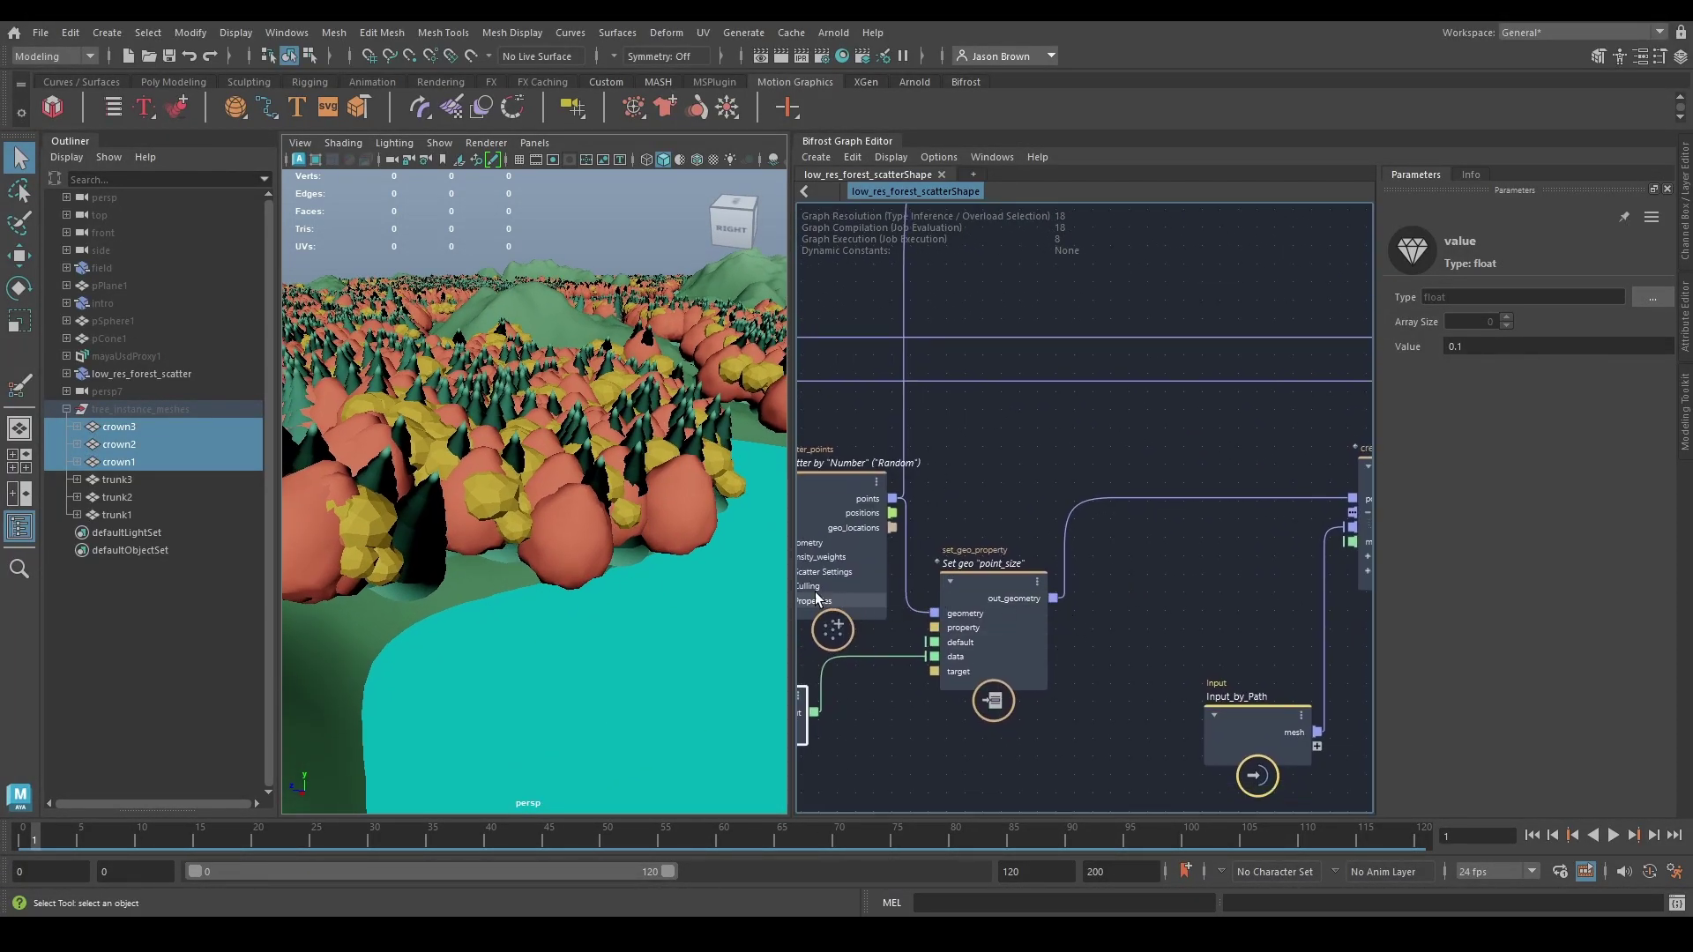
pyautogui.keyDown('alt'); pyautogui.moveTo(464, 580); pyautogui.dragTo(615, 617); pyautogui.keyUp('alt')
pyautogui.keyDown('alt'); pyautogui.moveTo(616, 617); pyautogui.dragTo(533, 603, button='right'); pyautogui.keyUp('alt')
# Step: Set the float node driving point_size to 0.05
pyautogui.moveTo(797, 709); pyautogui.dragTo(924, 668, button='middle')
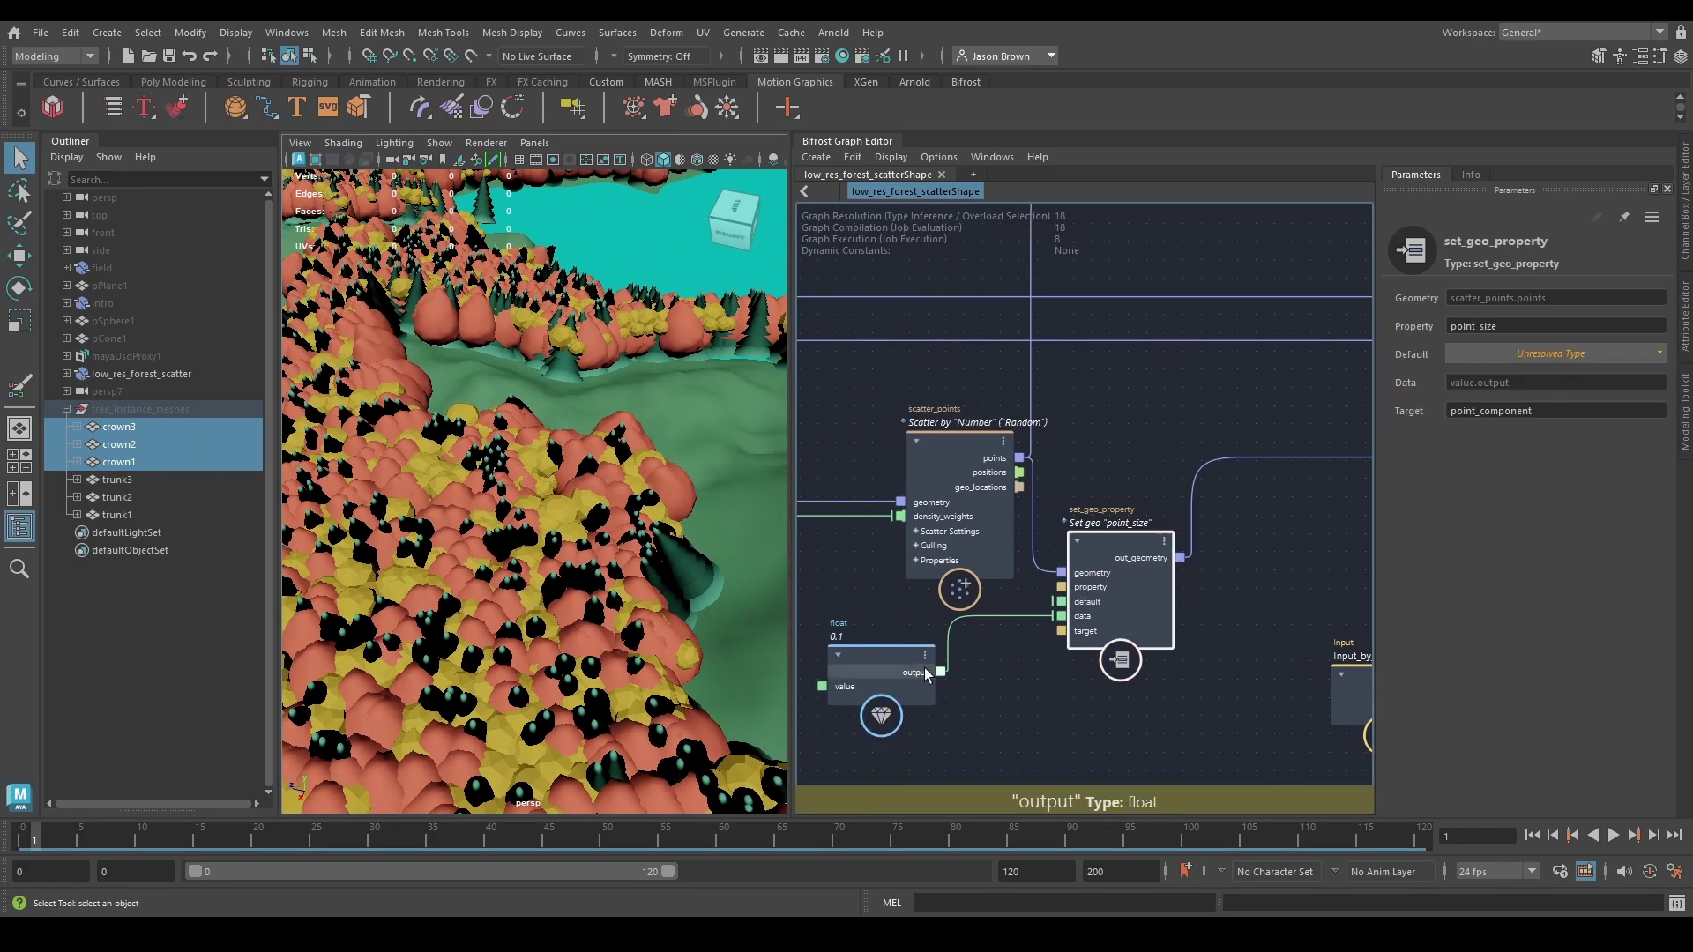
pyautogui.click(1476, 347)
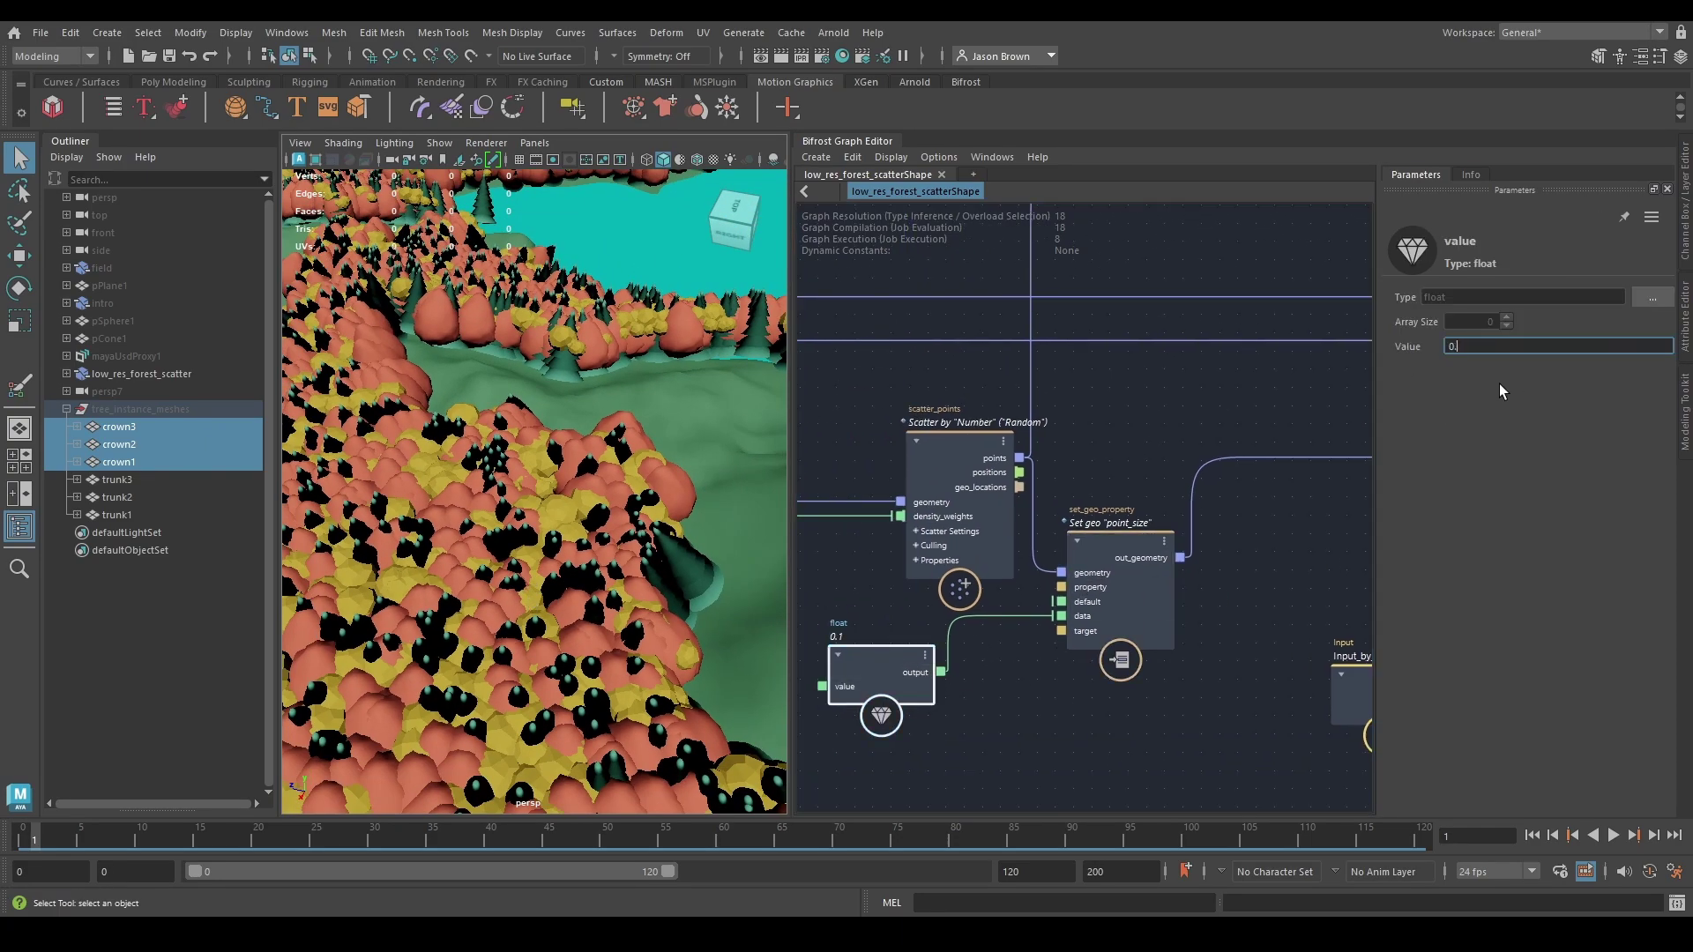
pyautogui.press('Return')
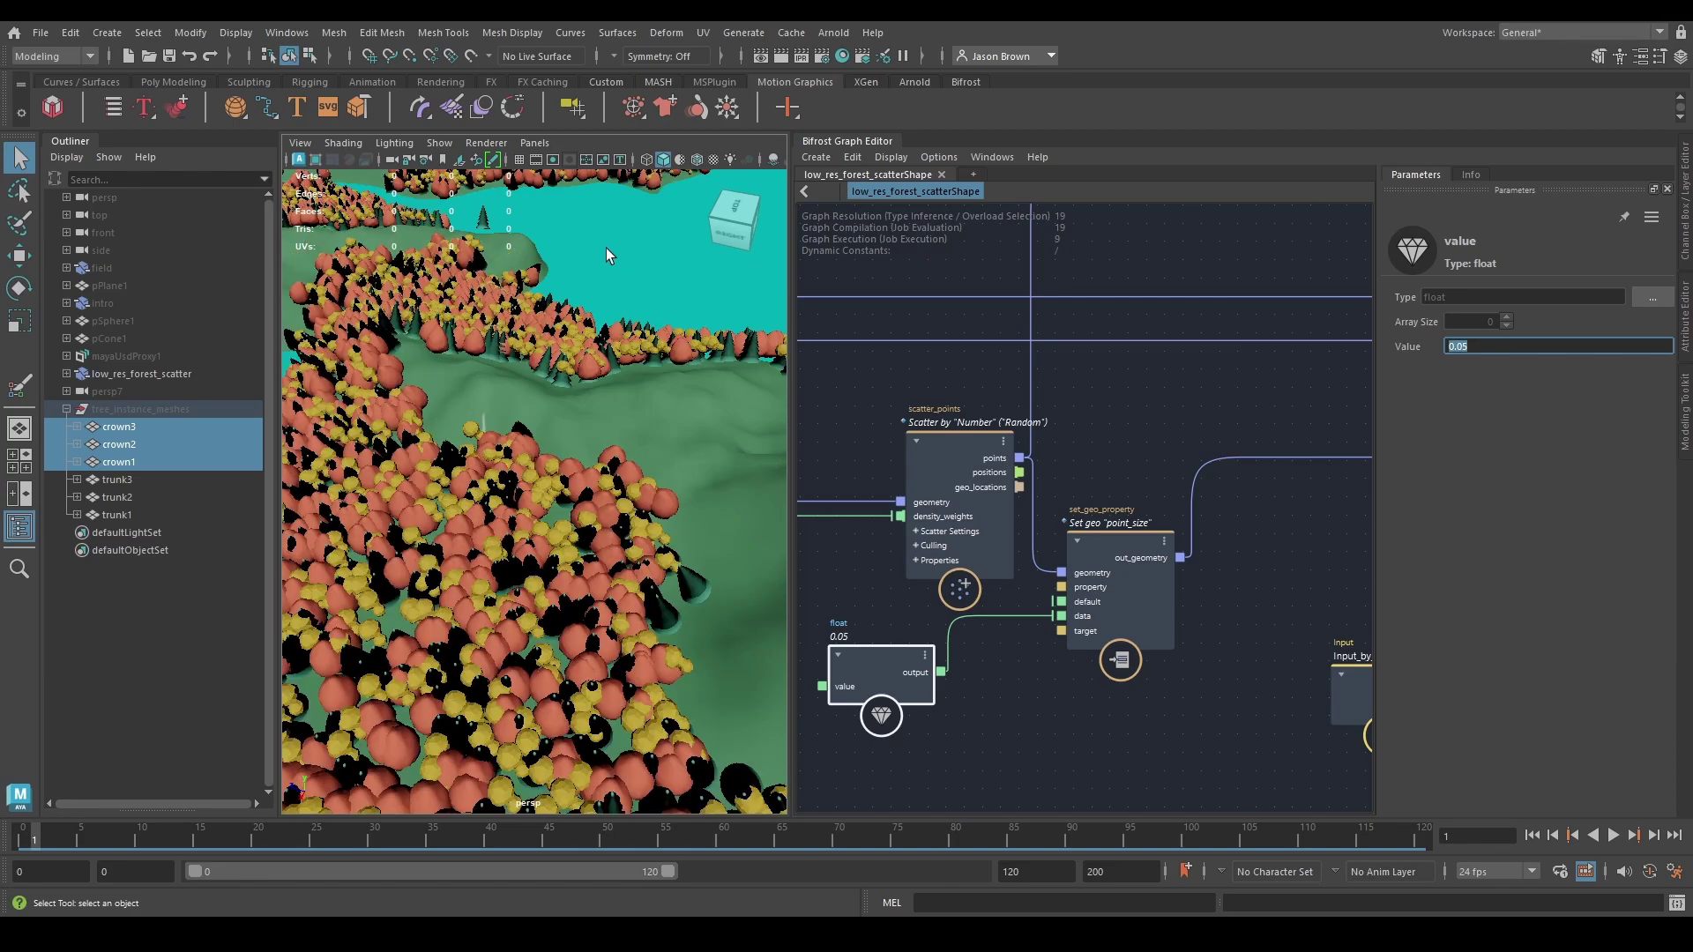
# Step: Examine the scattered crowns across the hills and along the shoreline, checking their size, density and tilt on slopes
pyautogui.keyDown('alt'); pyautogui.moveTo(606, 247); pyautogui.dragTo(739, 458); pyautogui.keyUp('alt')
pyautogui.keyDown('alt'); pyautogui.moveTo(741, 547); pyautogui.dragTo(737, 450, button='middle'); pyautogui.keyUp('alt')
pyautogui.keyDown('alt'); pyautogui.moveTo(738, 449); pyautogui.dragTo(623, 473); pyautogui.keyUp('alt')
pyautogui.keyDown('alt'); pyautogui.moveTo(623, 473); pyautogui.dragTo(559, 484, button='right'); pyautogui.keyUp('alt')
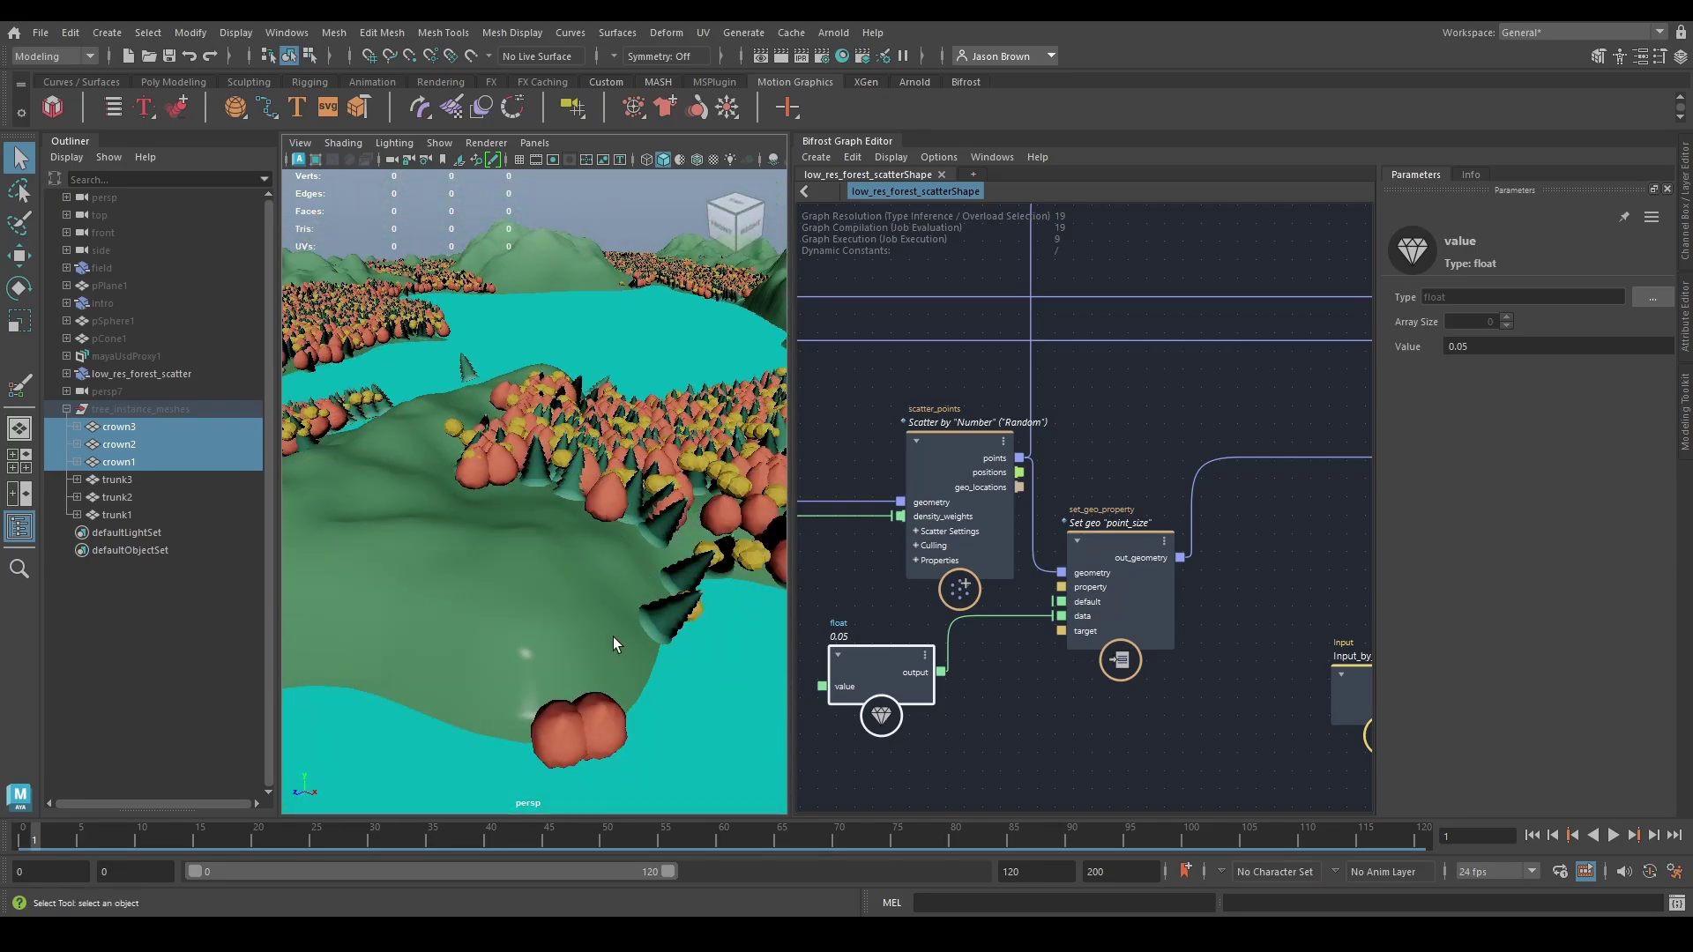
pyautogui.keyDown('alt'); pyautogui.moveTo(445, 468); pyautogui.dragTo(628, 459); pyautogui.keyUp('alt')
pyautogui.keyDown('alt'); pyautogui.moveTo(627, 459); pyautogui.dragTo(683, 464, button='middle'); pyautogui.keyUp('alt')
pyautogui.keyDown('alt'); pyautogui.moveTo(683, 464); pyautogui.dragTo(648, 461, button='right'); pyautogui.keyUp('alt')
pyautogui.keyDown('alt'); pyautogui.moveTo(564, 466); pyautogui.dragTo(593, 396, button='middle'); pyautogui.keyUp('alt')
pyautogui.keyDown('alt'); pyautogui.moveTo(644, 386); pyautogui.dragTo(605, 379, button='right'); pyautogui.keyUp('alt')
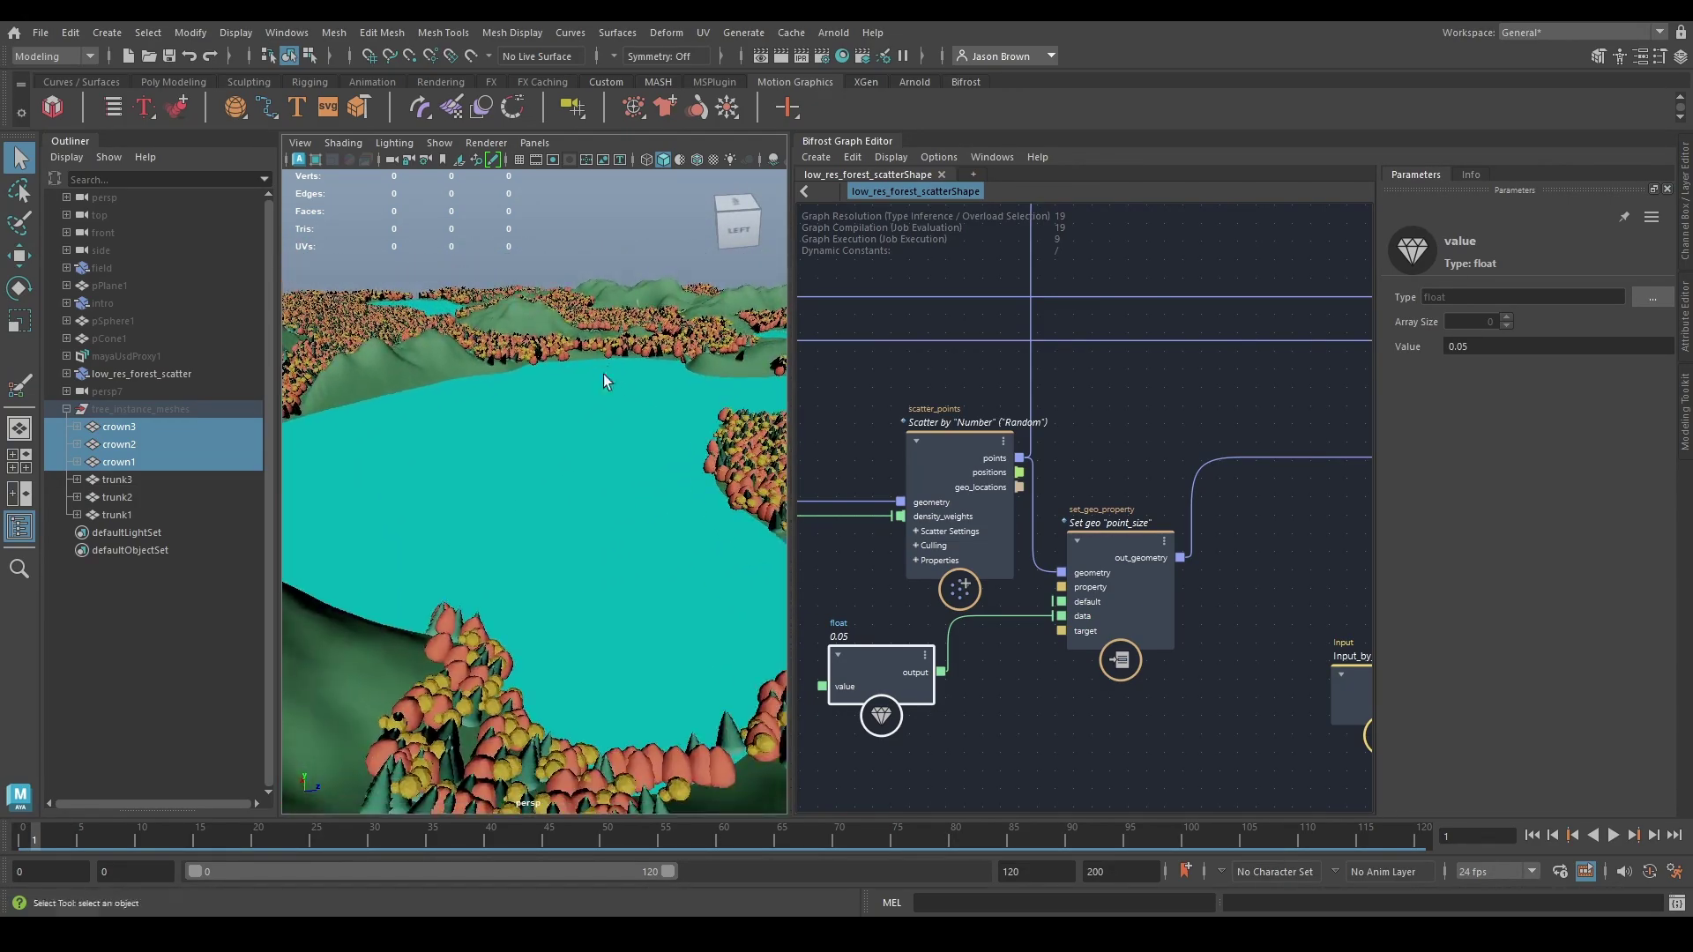
pyautogui.keyDown('alt'); pyautogui.moveTo(604, 379); pyautogui.dragTo(510, 374); pyautogui.keyUp('alt')
pyautogui.keyDown('alt'); pyautogui.moveTo(629, 422); pyautogui.dragTo(521, 473, button='middle'); pyautogui.keyUp('alt')
pyautogui.keyDown('alt'); pyautogui.moveTo(521, 473); pyautogui.dragTo(610, 448, button='right'); pyautogui.keyUp('alt')
pyautogui.keyDown('alt'); pyautogui.moveTo(610, 448); pyautogui.dragTo(310, 517); pyautogui.keyUp('alt')
pyautogui.keyDown('alt'); pyautogui.moveTo(295, 514); pyautogui.dragTo(670, 578, button='middle'); pyautogui.keyUp('alt')
pyautogui.keyDown('alt'); pyautogui.moveTo(670, 576); pyautogui.dragTo(427, 556); pyautogui.keyUp('alt')
pyautogui.keyDown('alt'); pyautogui.moveTo(427, 556); pyautogui.dragTo(509, 590, button='right'); pyautogui.keyUp('alt')
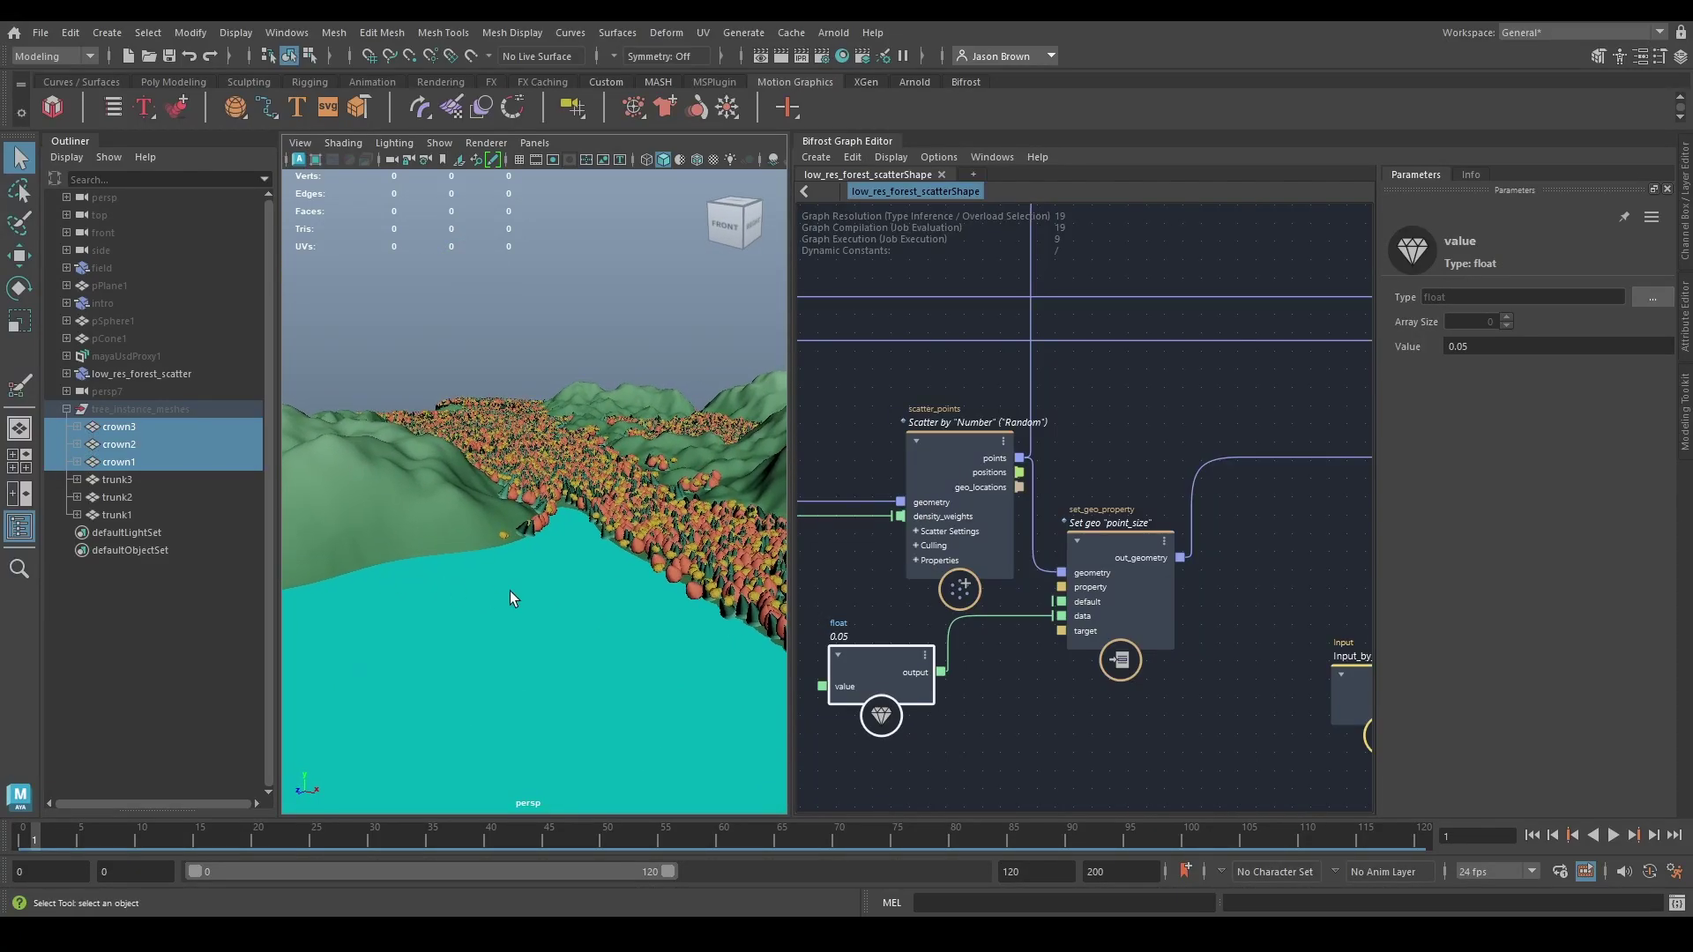
pyautogui.keyDown('alt'); pyautogui.moveTo(510, 591); pyautogui.dragTo(367, 596); pyautogui.keyUp('alt')
pyautogui.keyDown('alt'); pyautogui.moveTo(367, 596); pyautogui.dragTo(859, 526, button='middle'); pyautogui.keyUp('alt')
pyautogui.keyDown('alt'); pyautogui.moveTo(491, 518); pyautogui.dragTo(435, 529); pyautogui.keyUp('alt')
pyautogui.keyDown('alt'); pyautogui.moveTo(440, 504); pyautogui.dragTo(352, 447, button='middle'); pyautogui.keyUp('alt')
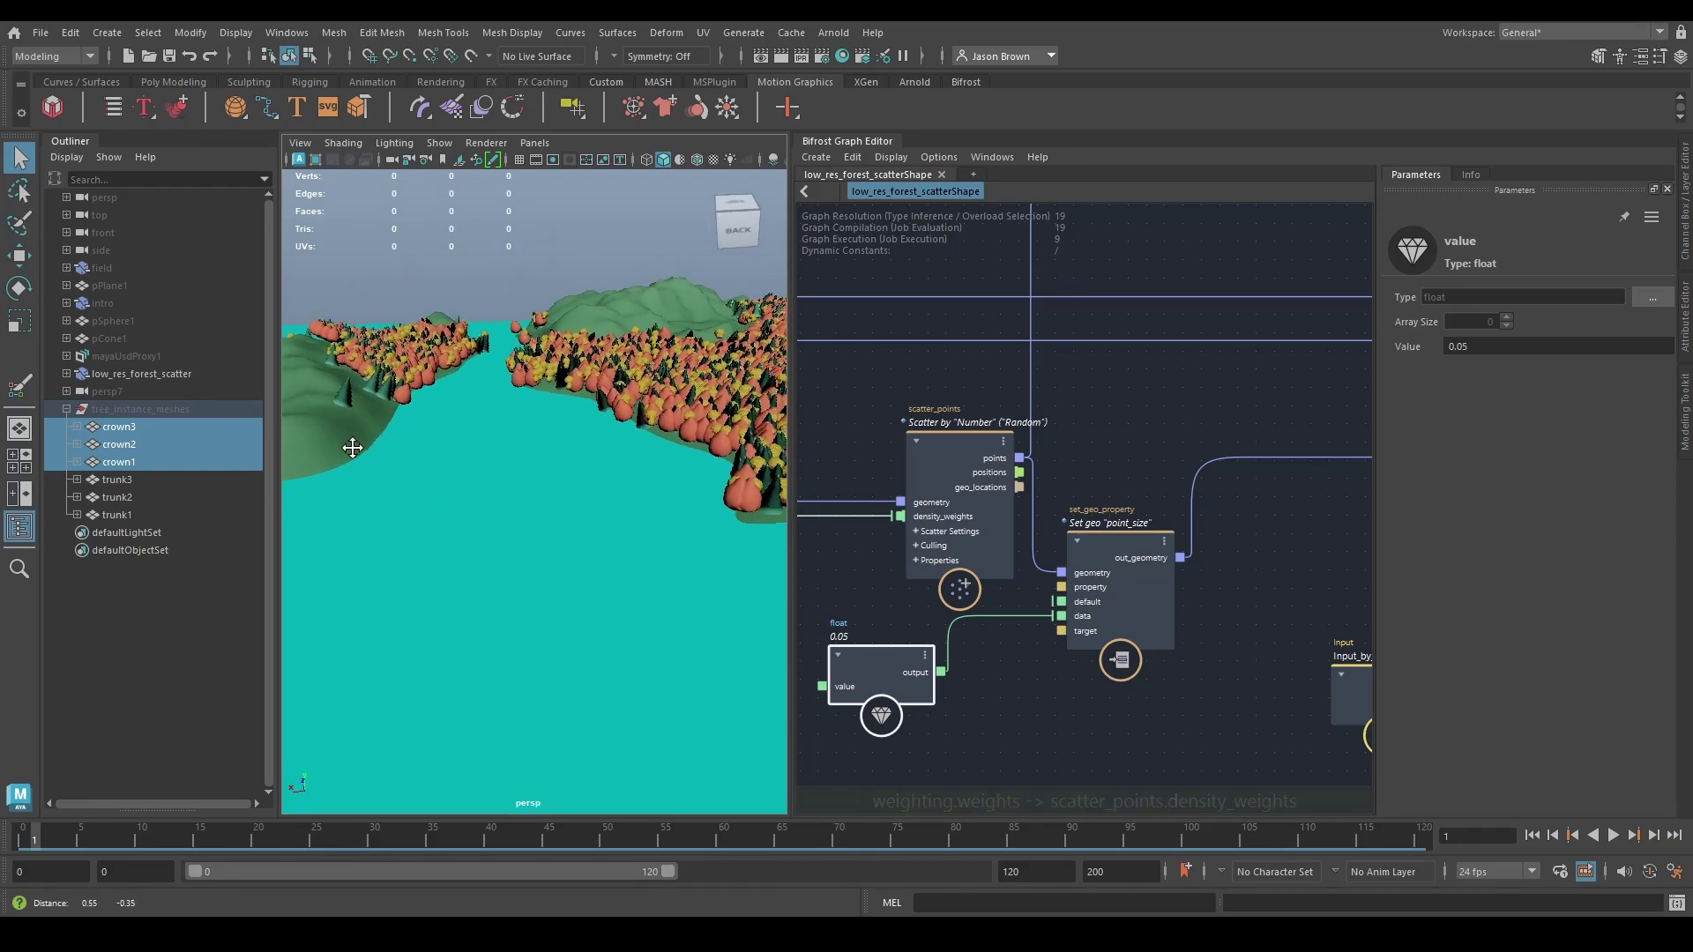
pyautogui.keyDown('alt'); pyautogui.moveTo(352, 446); pyautogui.dragTo(514, 472, button='right'); pyautogui.keyUp('alt')
pyautogui.keyDown('alt'); pyautogui.moveTo(514, 472); pyautogui.dragTo(529, 705); pyautogui.keyUp('alt')
pyautogui.keyDown('alt'); pyautogui.moveTo(599, 653); pyautogui.dragTo(616, 567); pyautogui.keyUp('alt')
pyautogui.keyDown('alt'); pyautogui.moveTo(616, 567); pyautogui.dragTo(643, 561, button='right'); pyautogui.keyUp('alt')
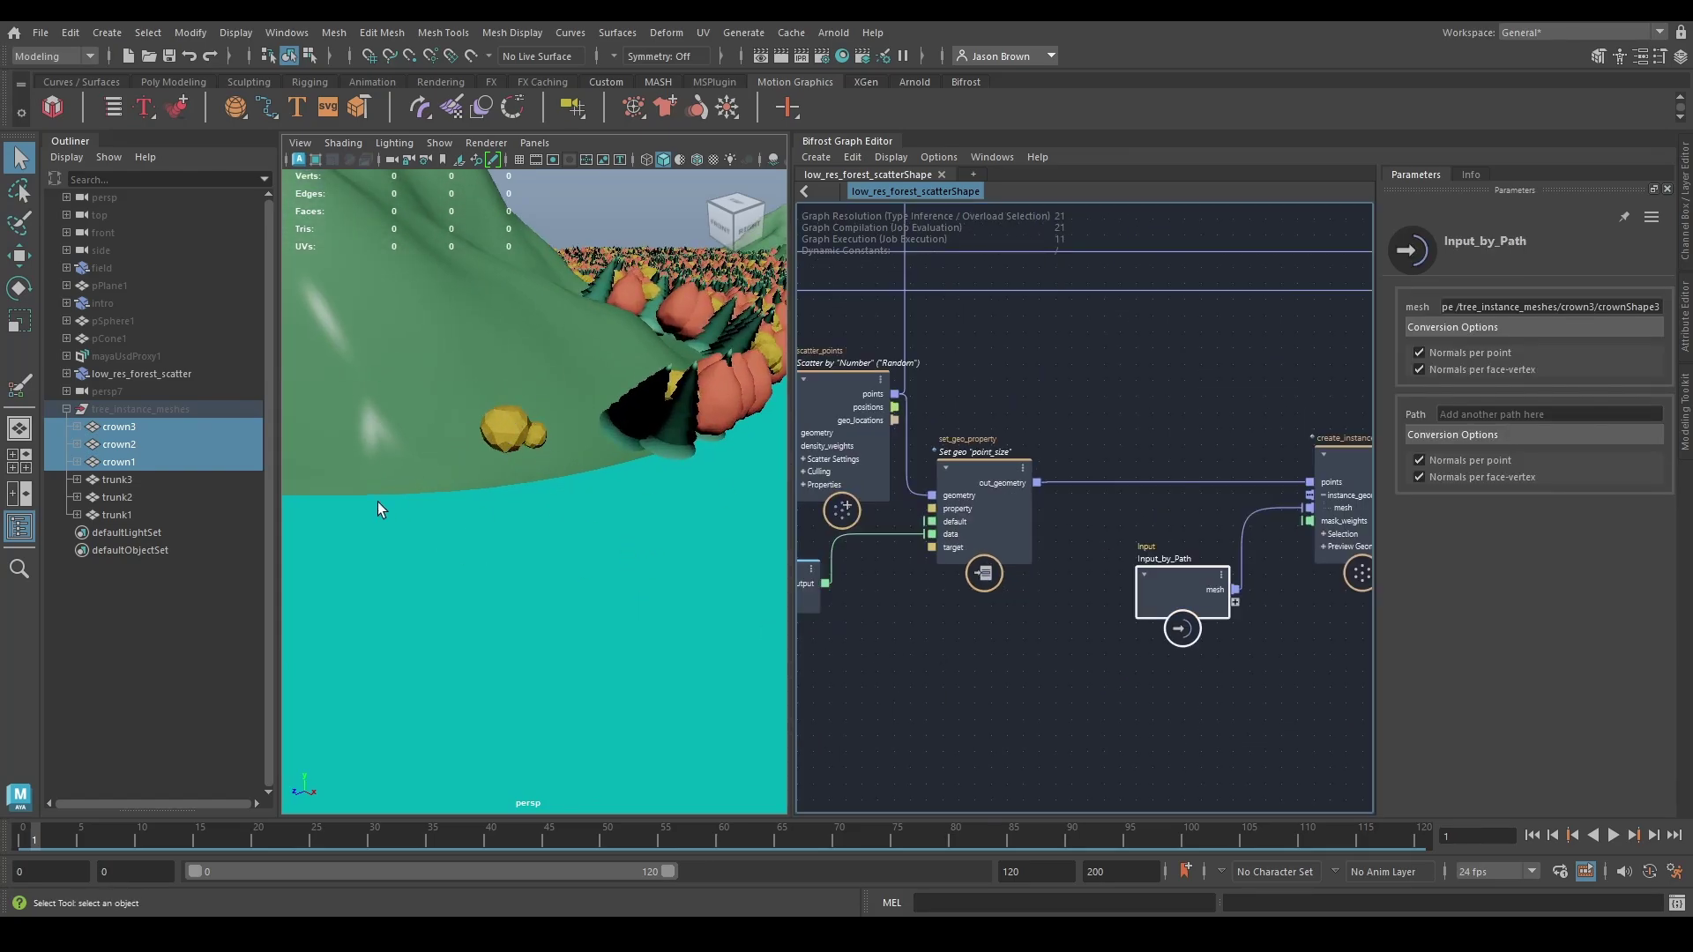
pyautogui.keyDown('alt'); pyautogui.moveTo(378, 501); pyautogui.dragTo(494, 520); pyautogui.keyUp('alt')
pyautogui.moveTo(494, 520)
pyautogui.keyDown('alt'); pyautogui.mouseDown(button='middle')
pyautogui.moveTo(549, 531)
pyautogui.moveTo(560, 494)
pyautogui.moveTo(511, 526)
pyautogui.mouseUp(button='middle'); pyautogui.keyUp('alt')
pyautogui.scroll(-3, 549, 532)
pyautogui.keyDown('alt'); pyautogui.moveTo(511, 526); pyautogui.dragTo(475, 530, button='right'); pyautogui.keyUp('alt')
pyautogui.keyDown('alt'); pyautogui.moveTo(511, 523); pyautogui.dragTo(828, 460, button='middle'); pyautogui.keyUp('alt')
pyautogui.keyDown('alt'); pyautogui.moveTo(352, 494); pyautogui.dragTo(450, 532, button='middle'); pyautogui.keyUp('alt')
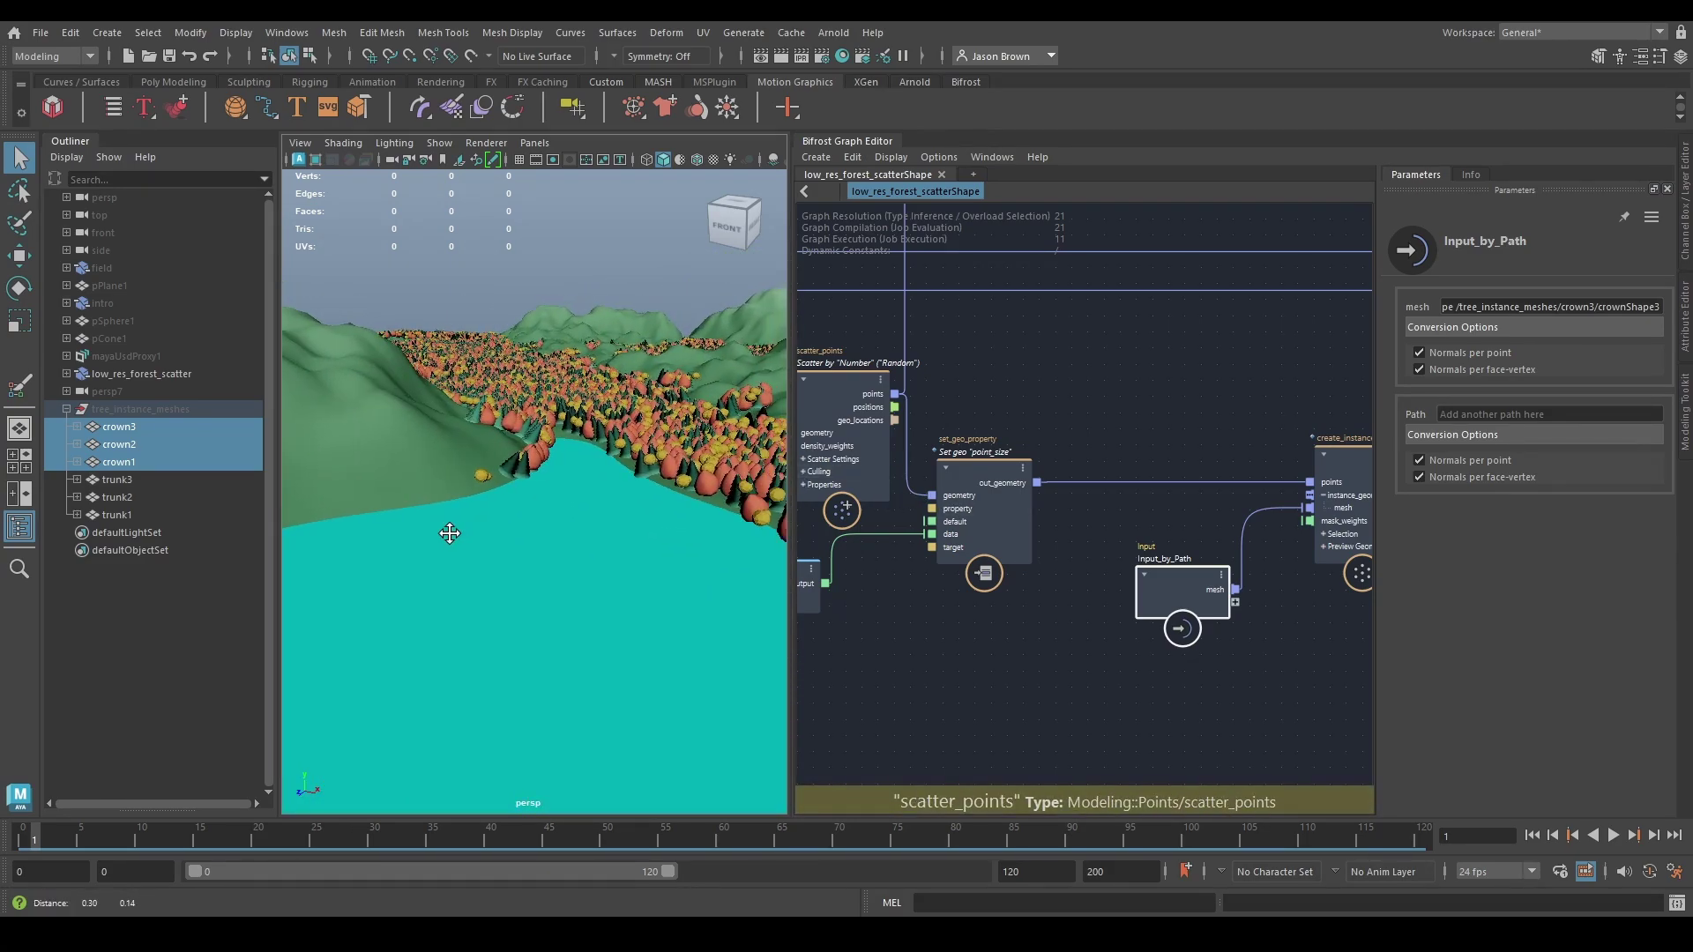
pyautogui.keyDown('alt'); pyautogui.moveTo(450, 532); pyautogui.dragTo(1195, 579, button='right'); pyautogui.keyUp('alt')
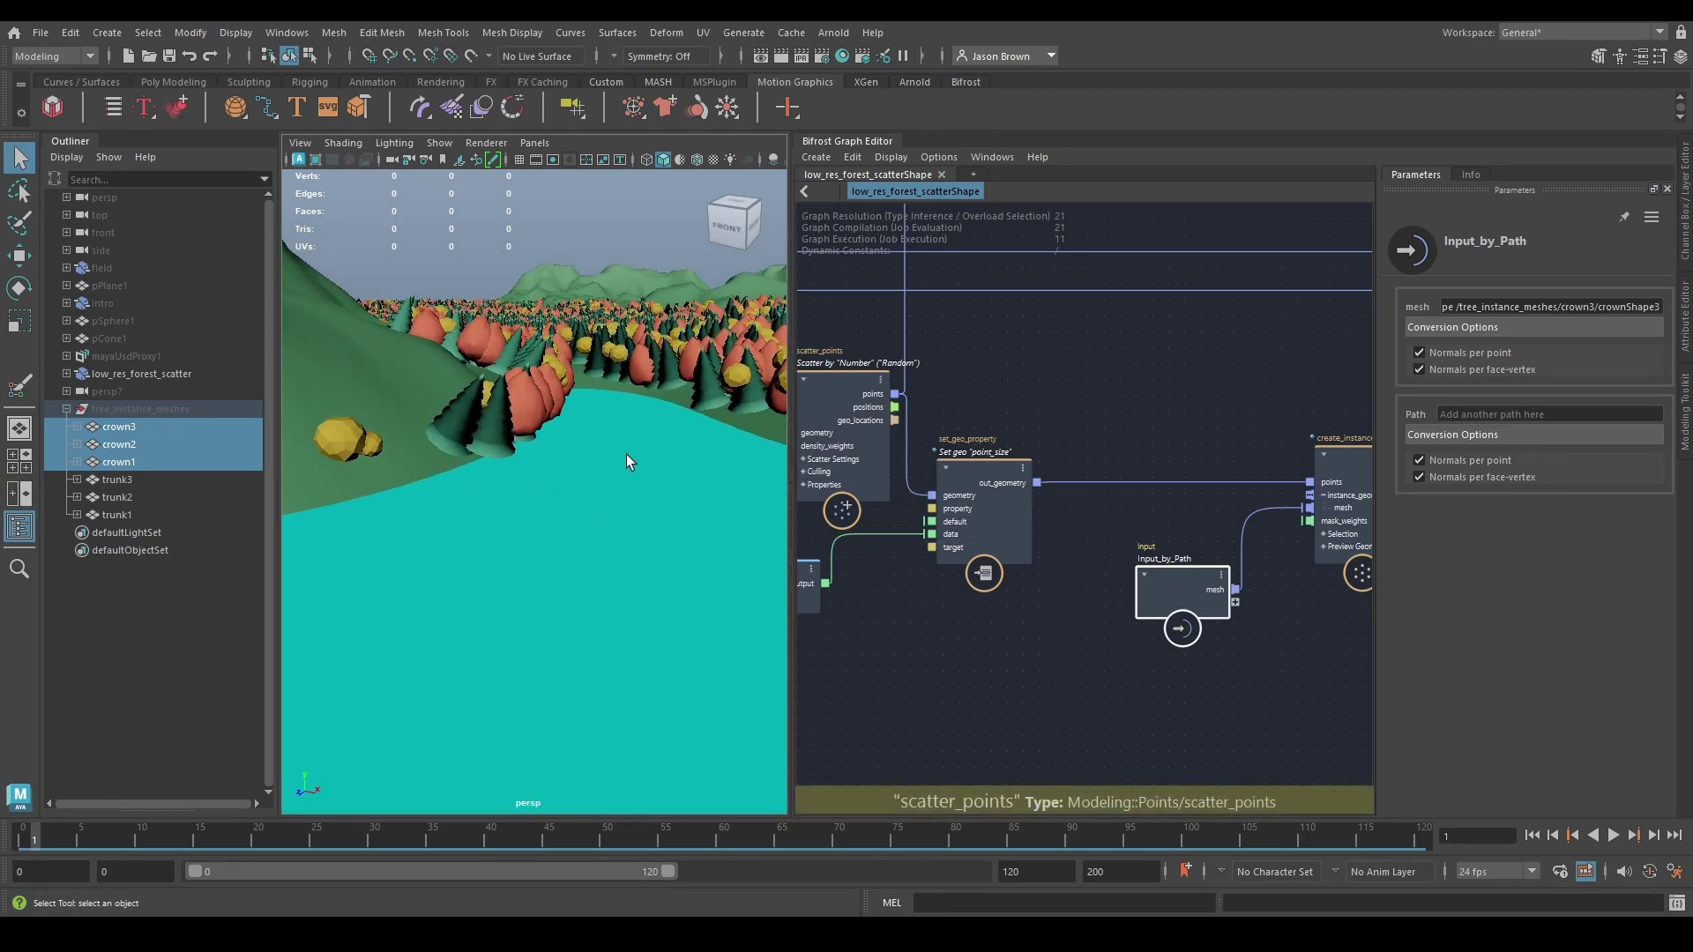
# Step: Move the crown Input_by_Path node slightly closer to create_instances
pyautogui.moveTo(1070, 605); pyautogui.dragTo(950, 609, button='middle')
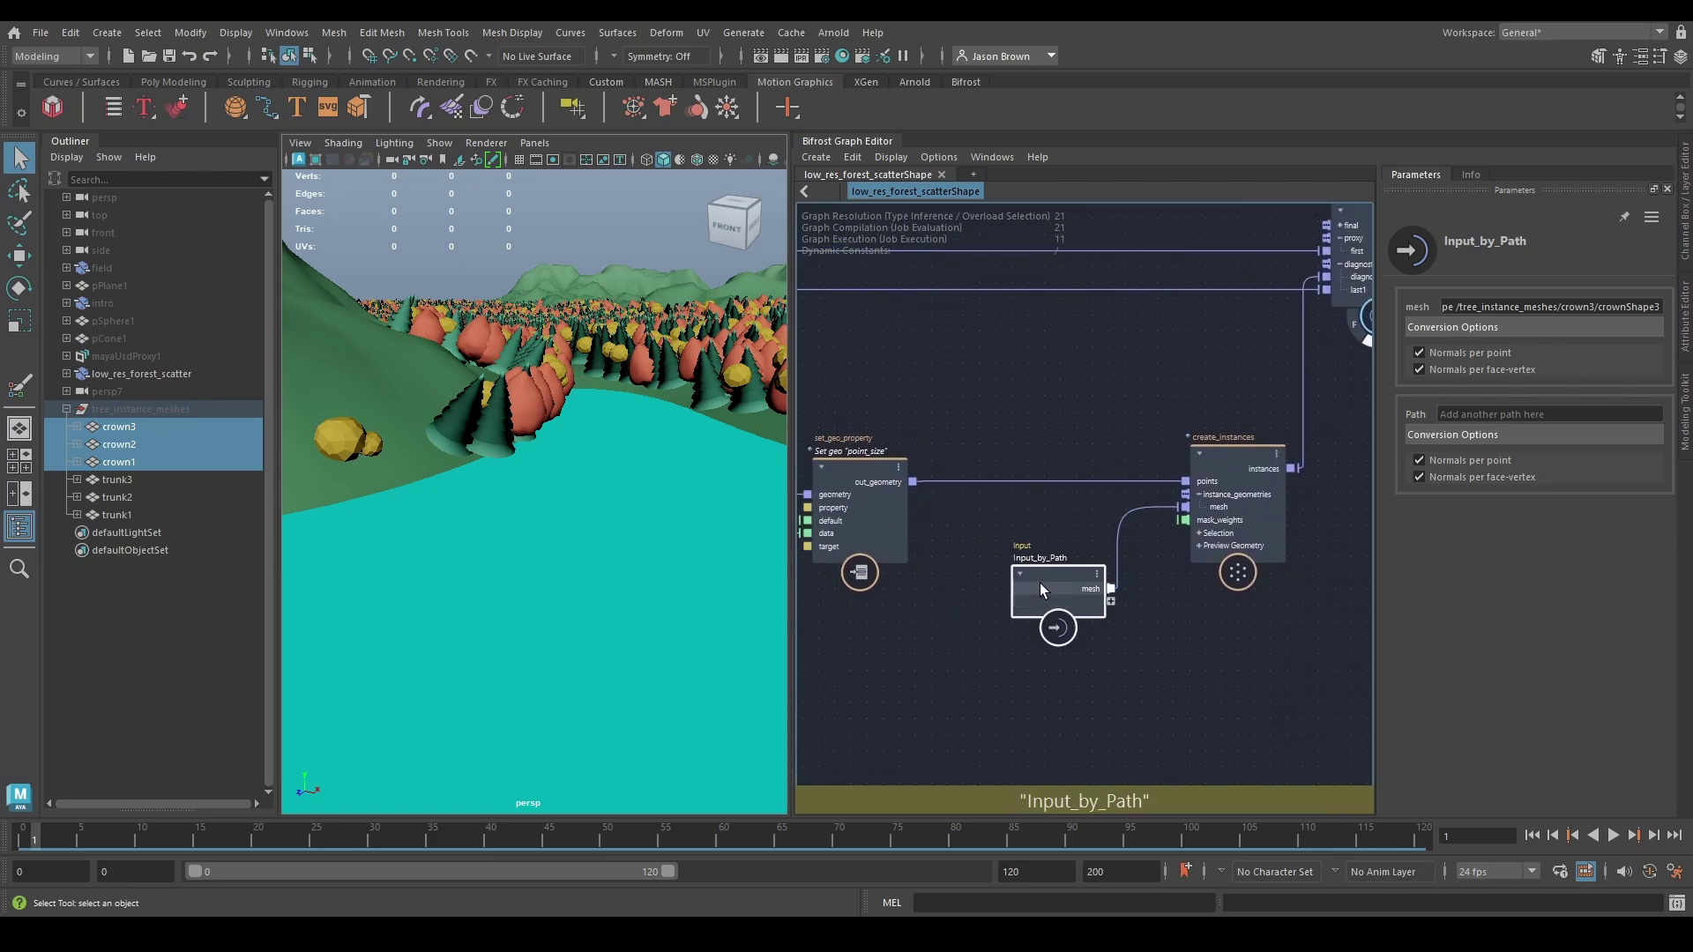
pyautogui.moveTo(1039, 583); pyautogui.dragTo(1072, 568)
pyautogui.moveTo(1178, 619); pyautogui.dragTo(1109, 628, button='middle')
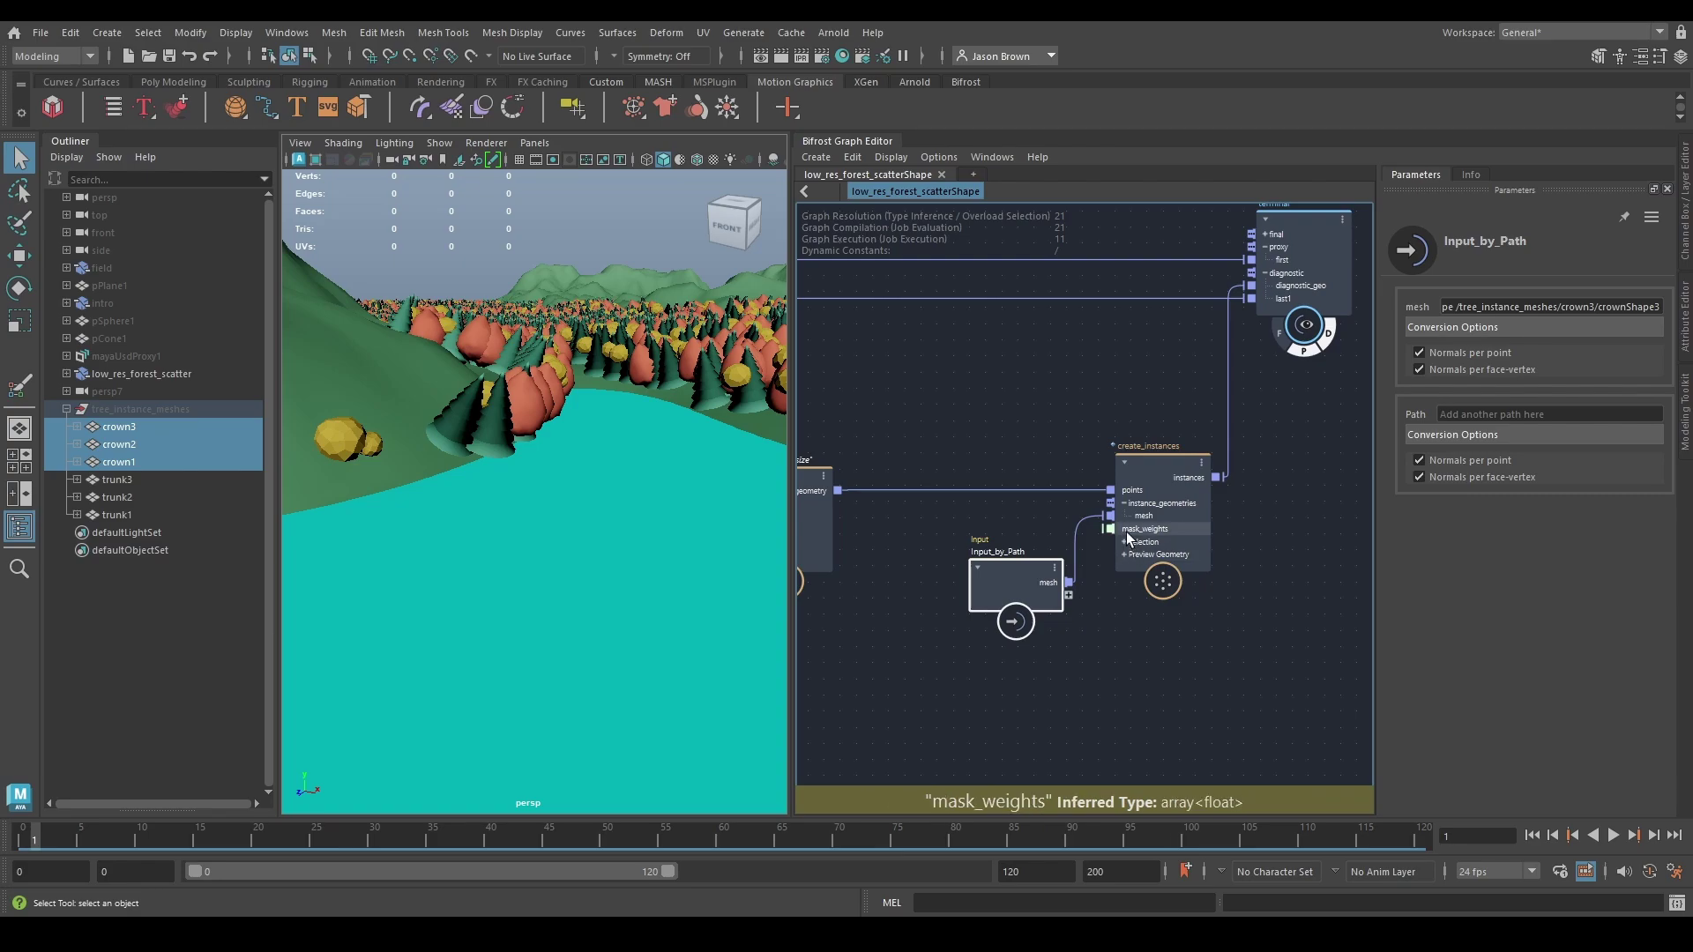
pyautogui.scroll(-2, 1125, 532)
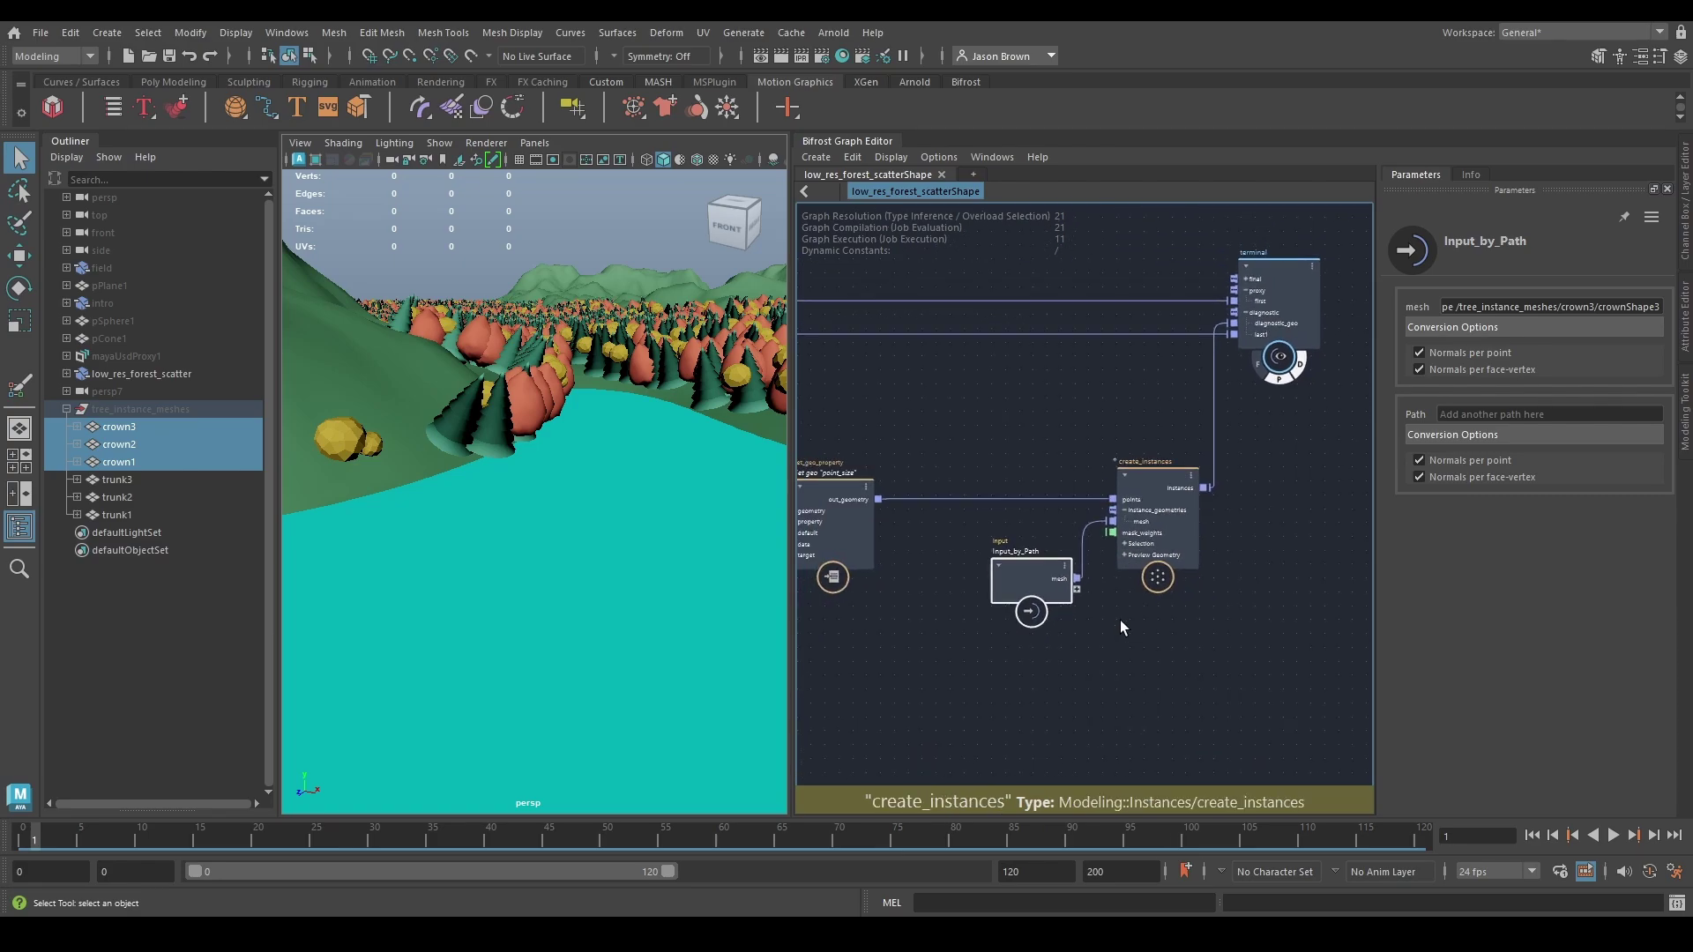
# Step: Bring trunk1, trunk2 and trunk3 into the graph as one input node and place it beneath the crown input node
pyautogui.click(119, 478)
pyautogui.click(127, 515)
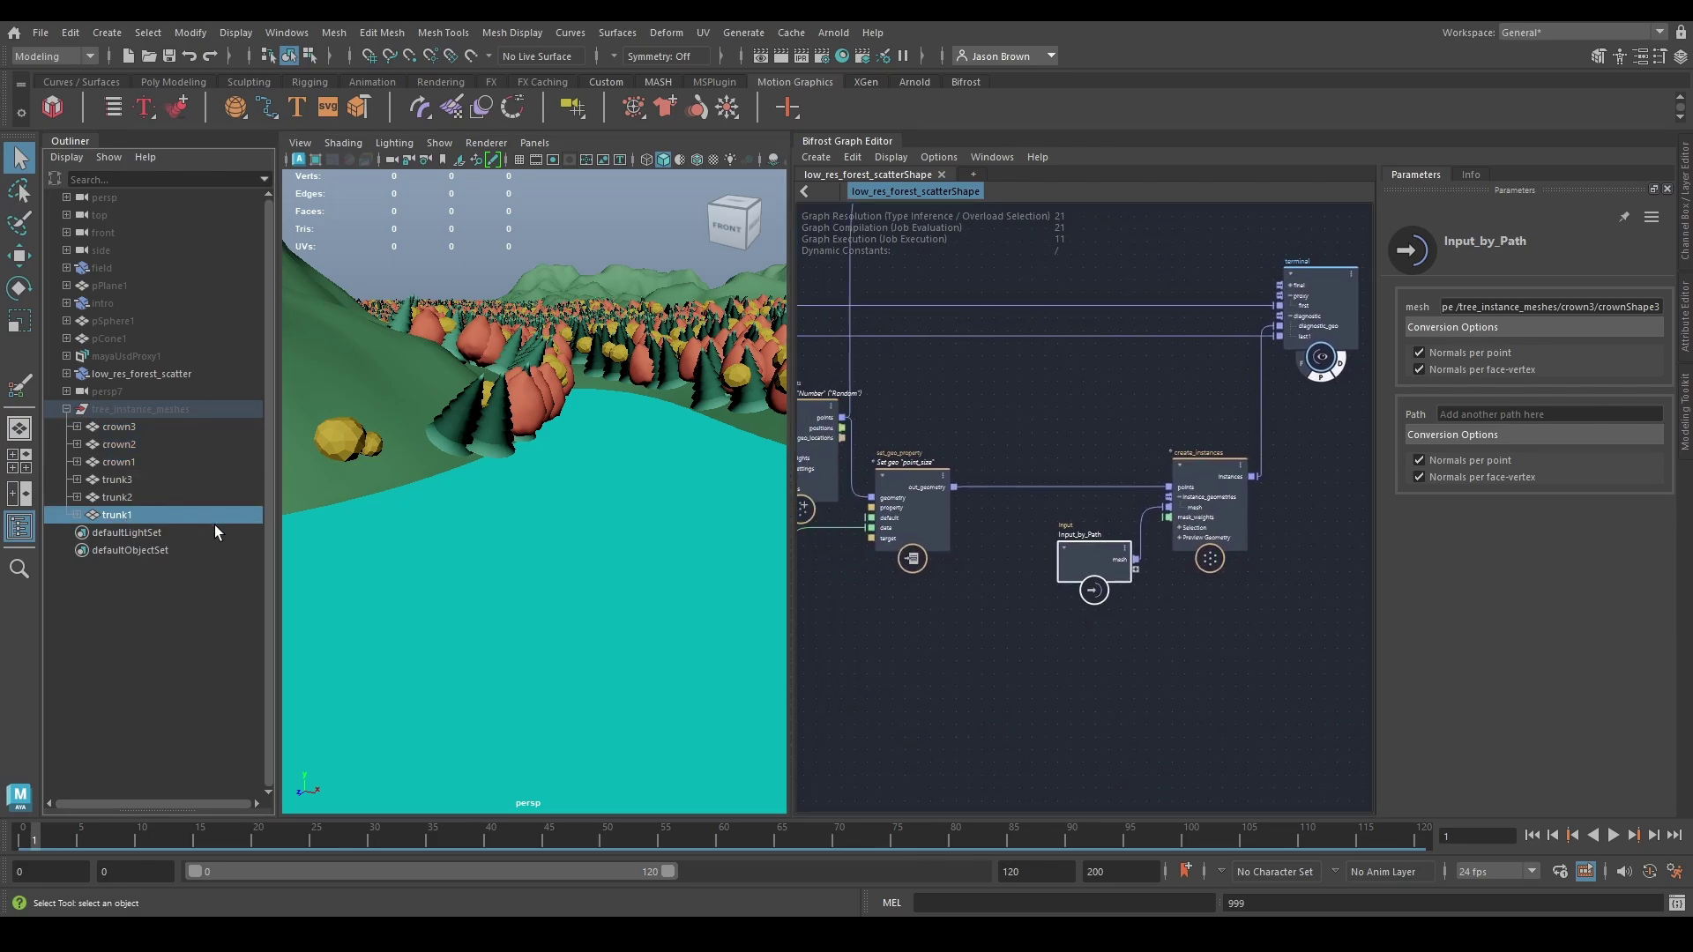
pyautogui.keyDown('ctrl'); pyautogui.click(131, 497); pyautogui.keyUp('ctrl')
pyautogui.keyDown('ctrl'); pyautogui.click(128, 479); pyautogui.keyUp('ctrl')
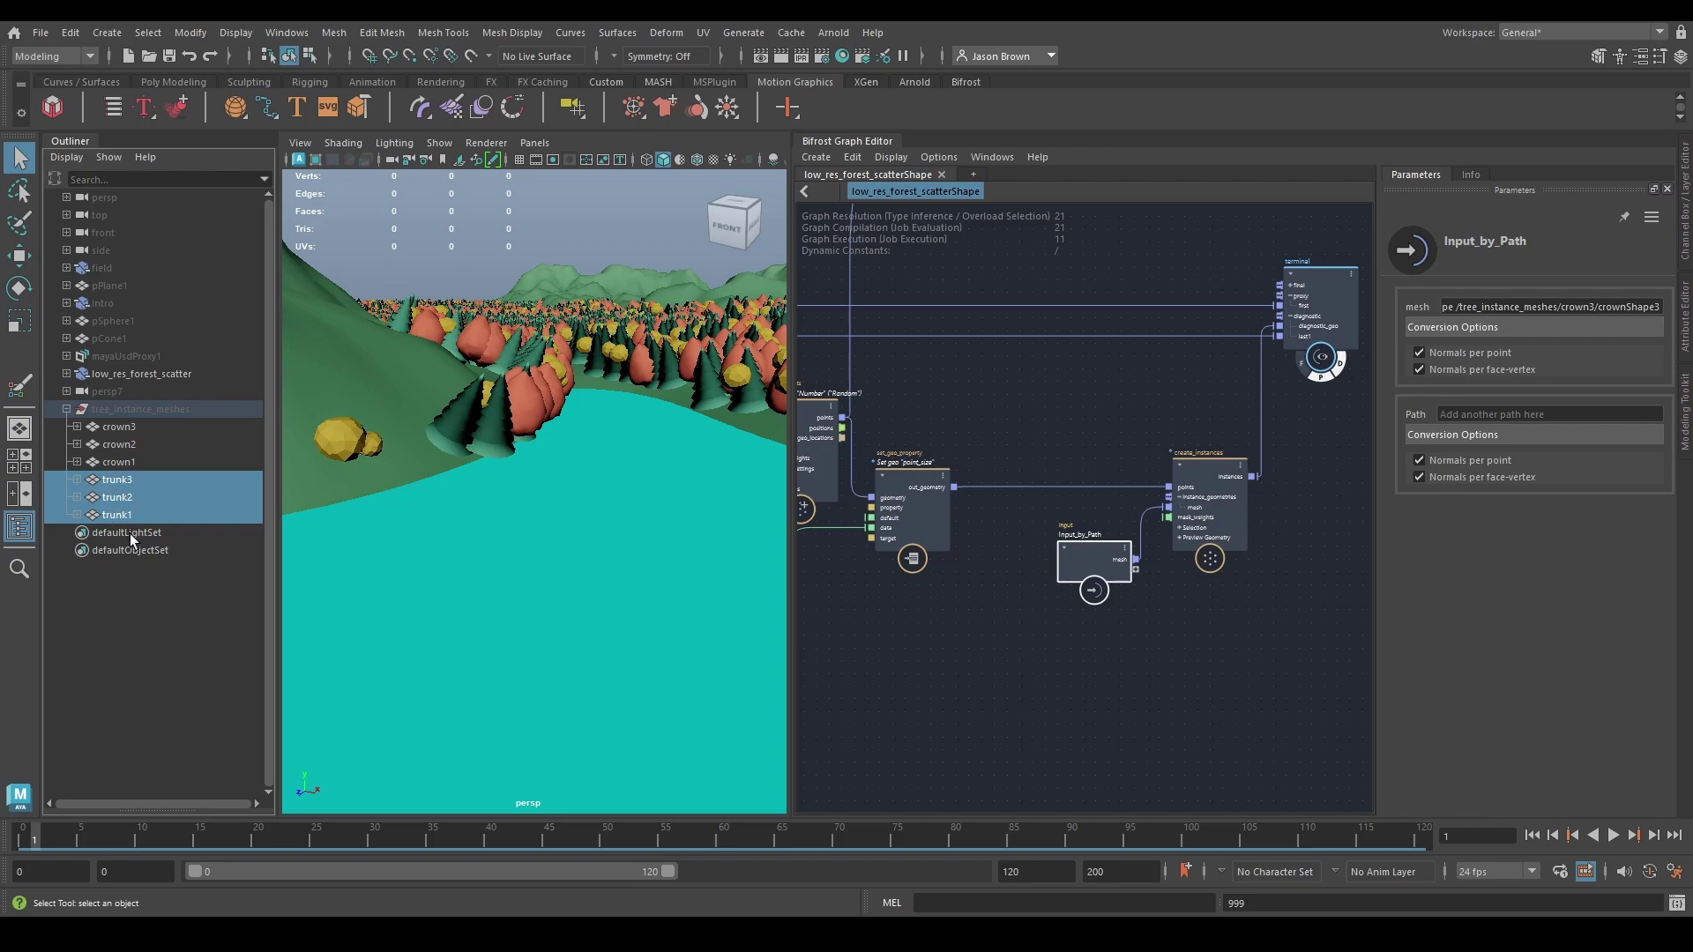
pyautogui.moveTo(966, 733); pyautogui.dragTo(1097, 651)
pyautogui.scroll(2, 1060, 657)
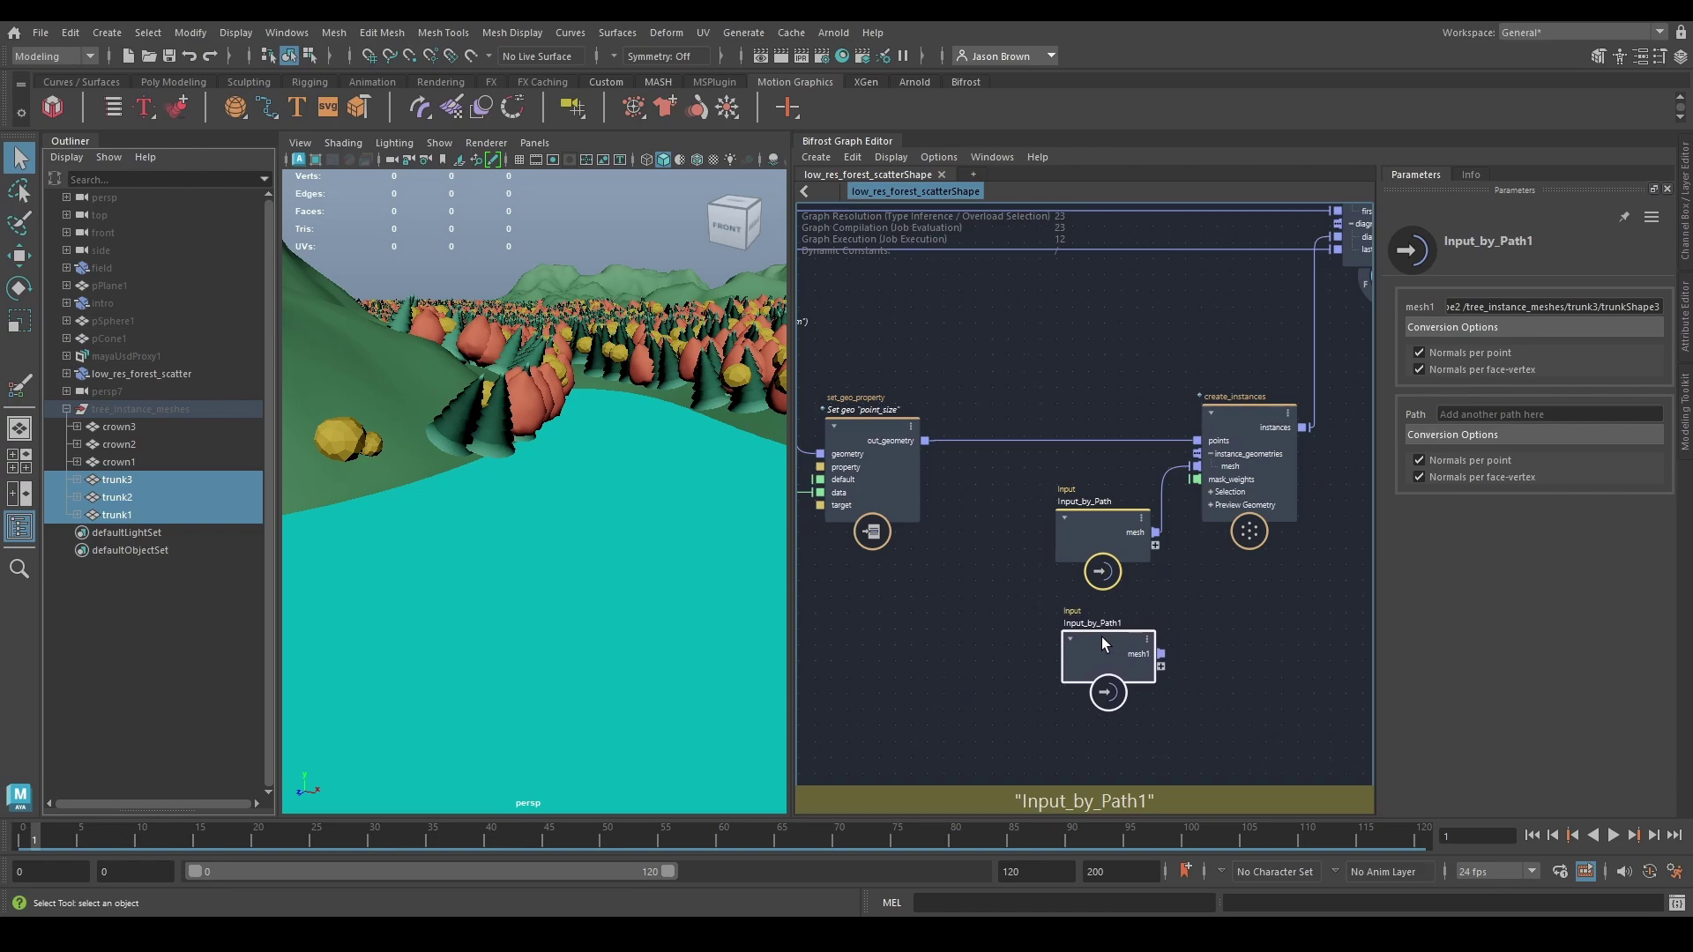
# Step: Rename the crown input node to crowns and the trunk input node to trunks
pyautogui.doubleClick(1084, 500)
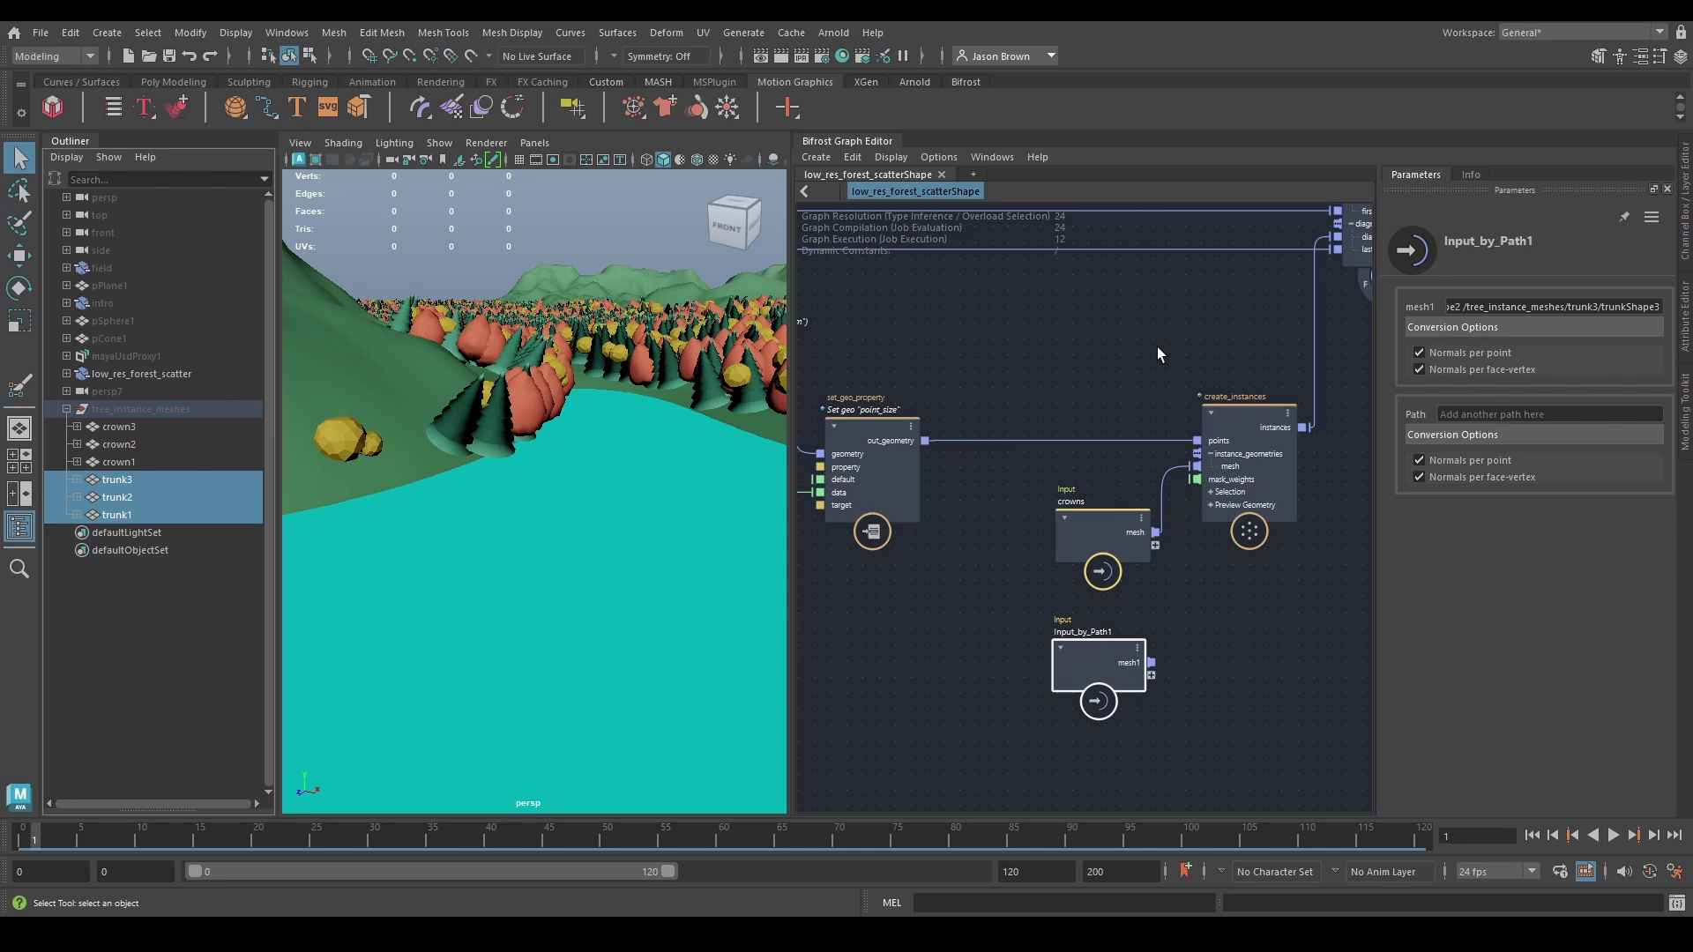
pyautogui.doubleClick(1070, 631)
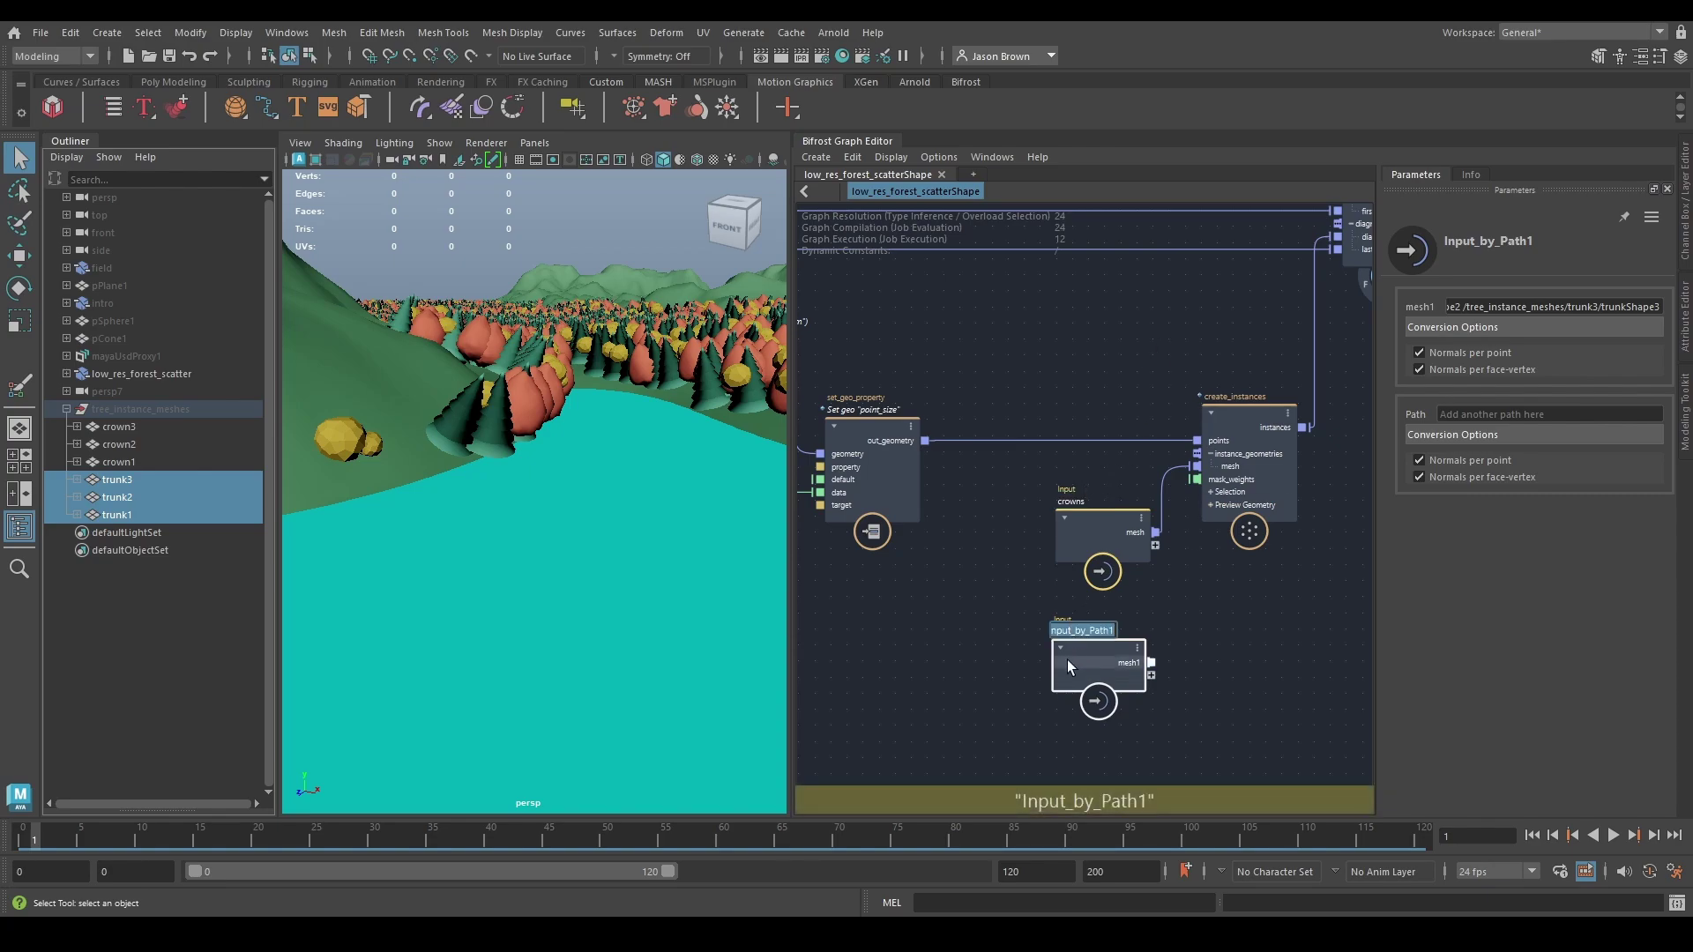
pyautogui.write('trunks')
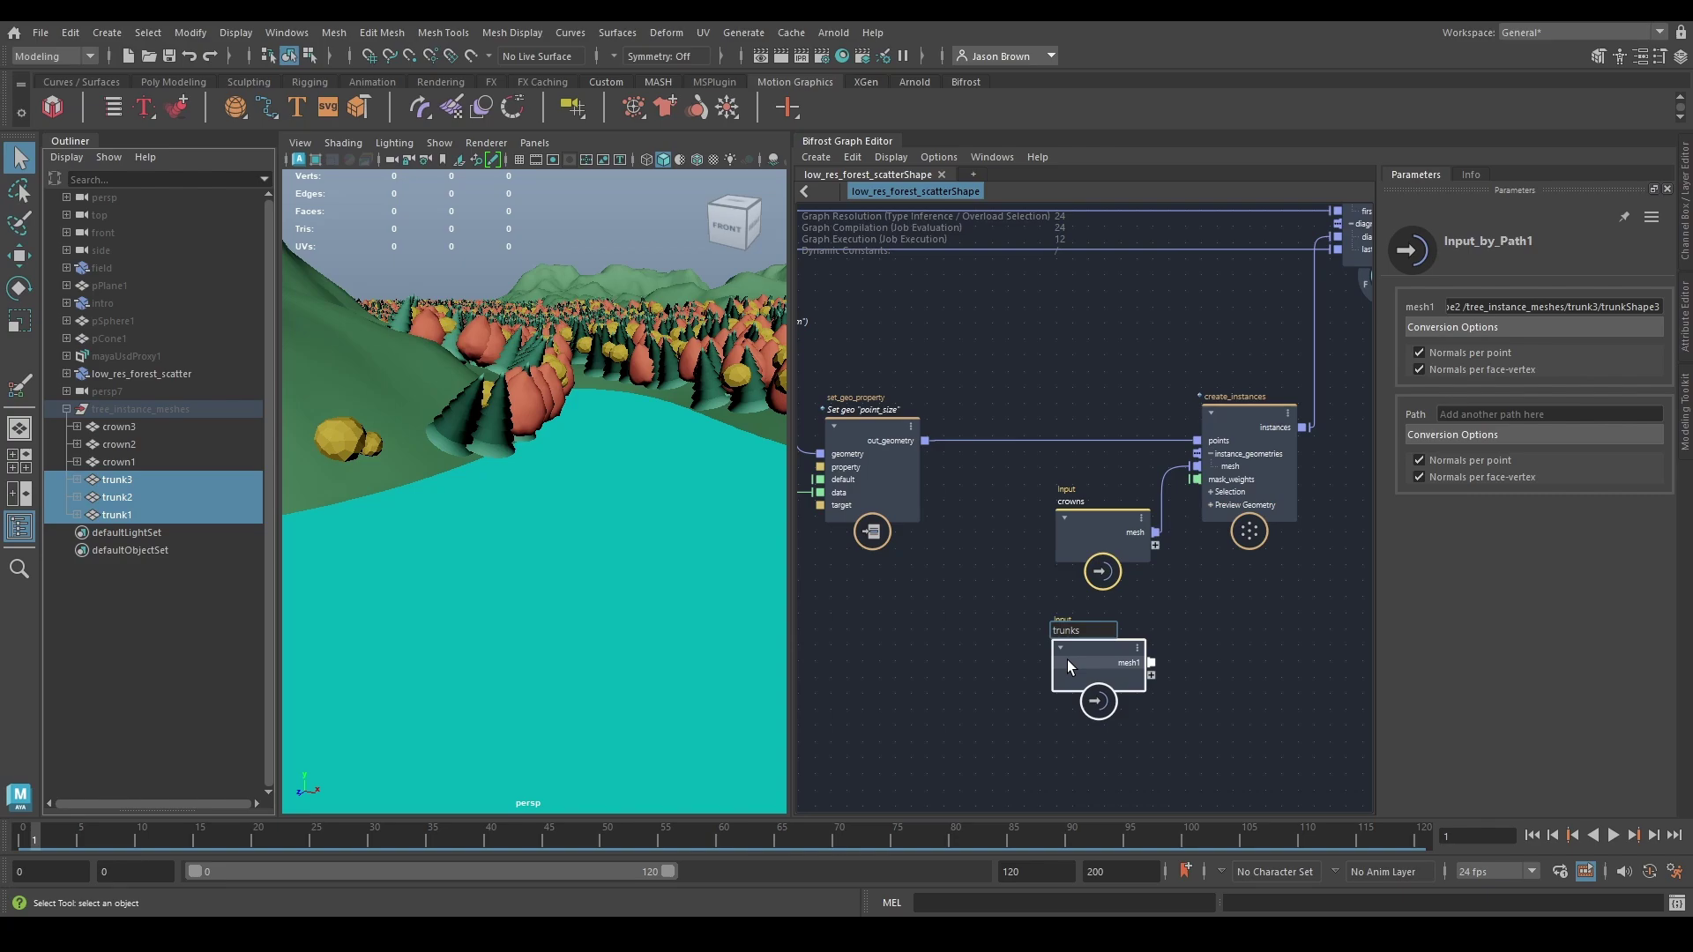
pyautogui.press('Return')
# Step: Move the trunks input node farther back from create_instances, beneath the set_geo_property node
pyautogui.scroll(-2, 1118, 585)
pyautogui.moveTo(1229, 664); pyautogui.dragTo(1167, 643, button='middle')
pyautogui.moveTo(1031, 612); pyautogui.dragTo(1033, 630)
pyautogui.moveTo(1168, 641); pyautogui.dragTo(1181, 612, button='middle')
pyautogui.moveTo(1049, 600); pyautogui.dragTo(859, 606)
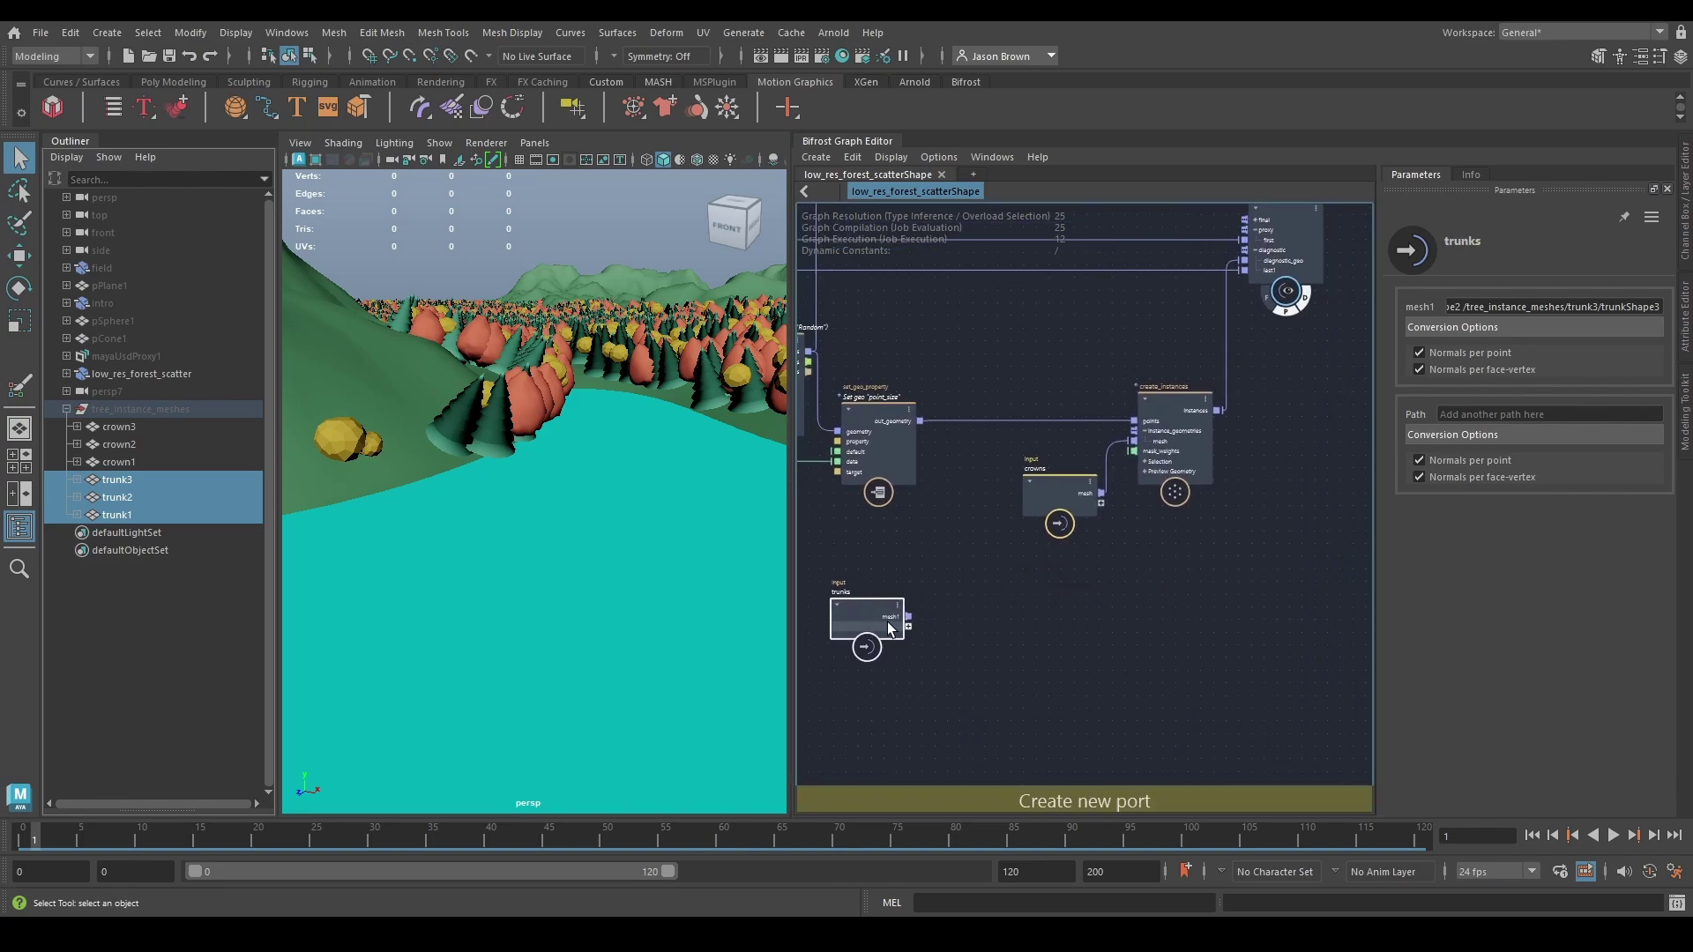
# Step: Add a selector_instance node beside the trunks input node, align it with that node, and open its info
pyautogui.press('Tab')
pyautogui.click(1012, 658)
pyautogui.press('Tab')
pyautogui.moveTo(1113, 655)
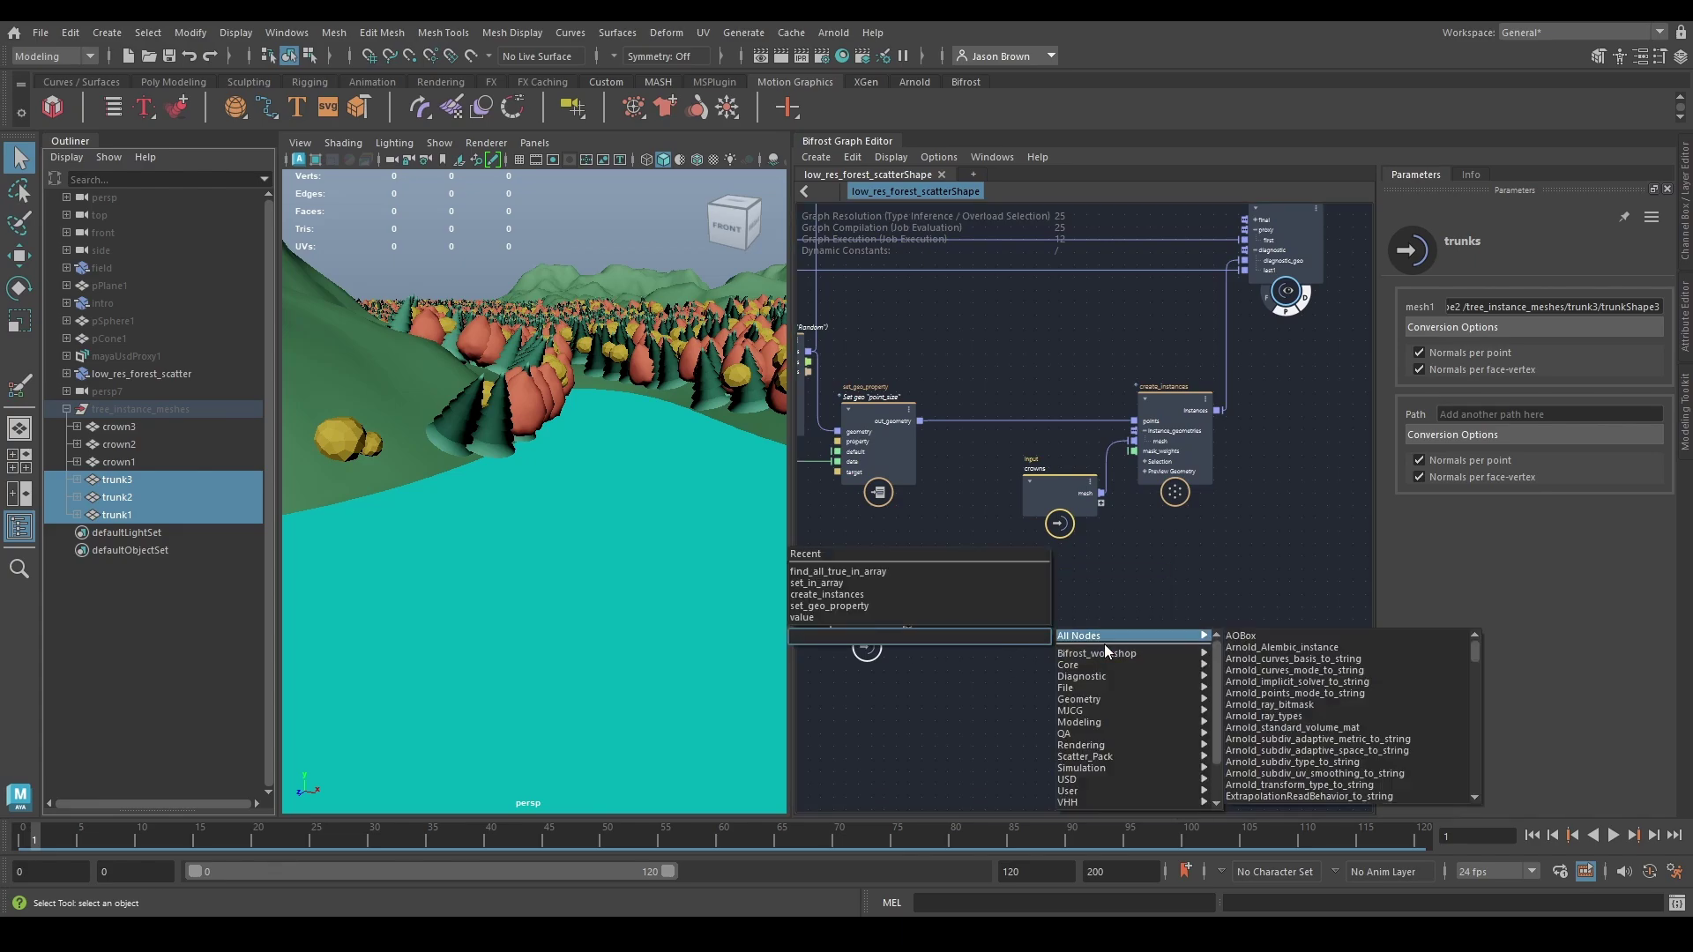
pyautogui.write('selector')
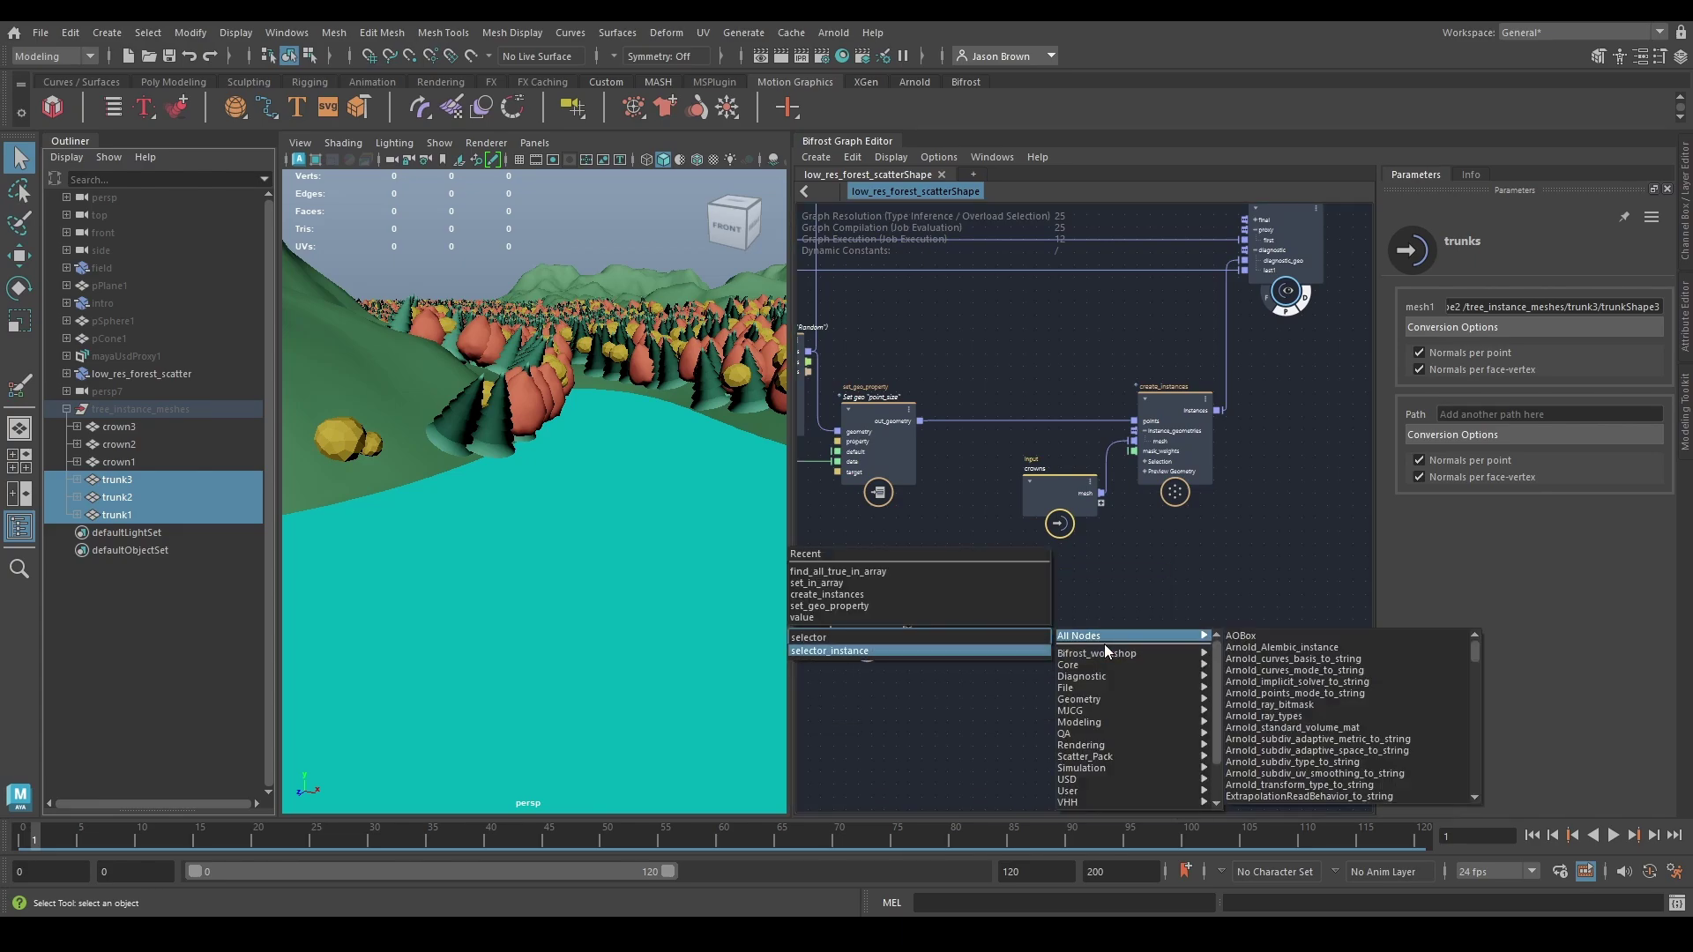
pyautogui.press('Return')
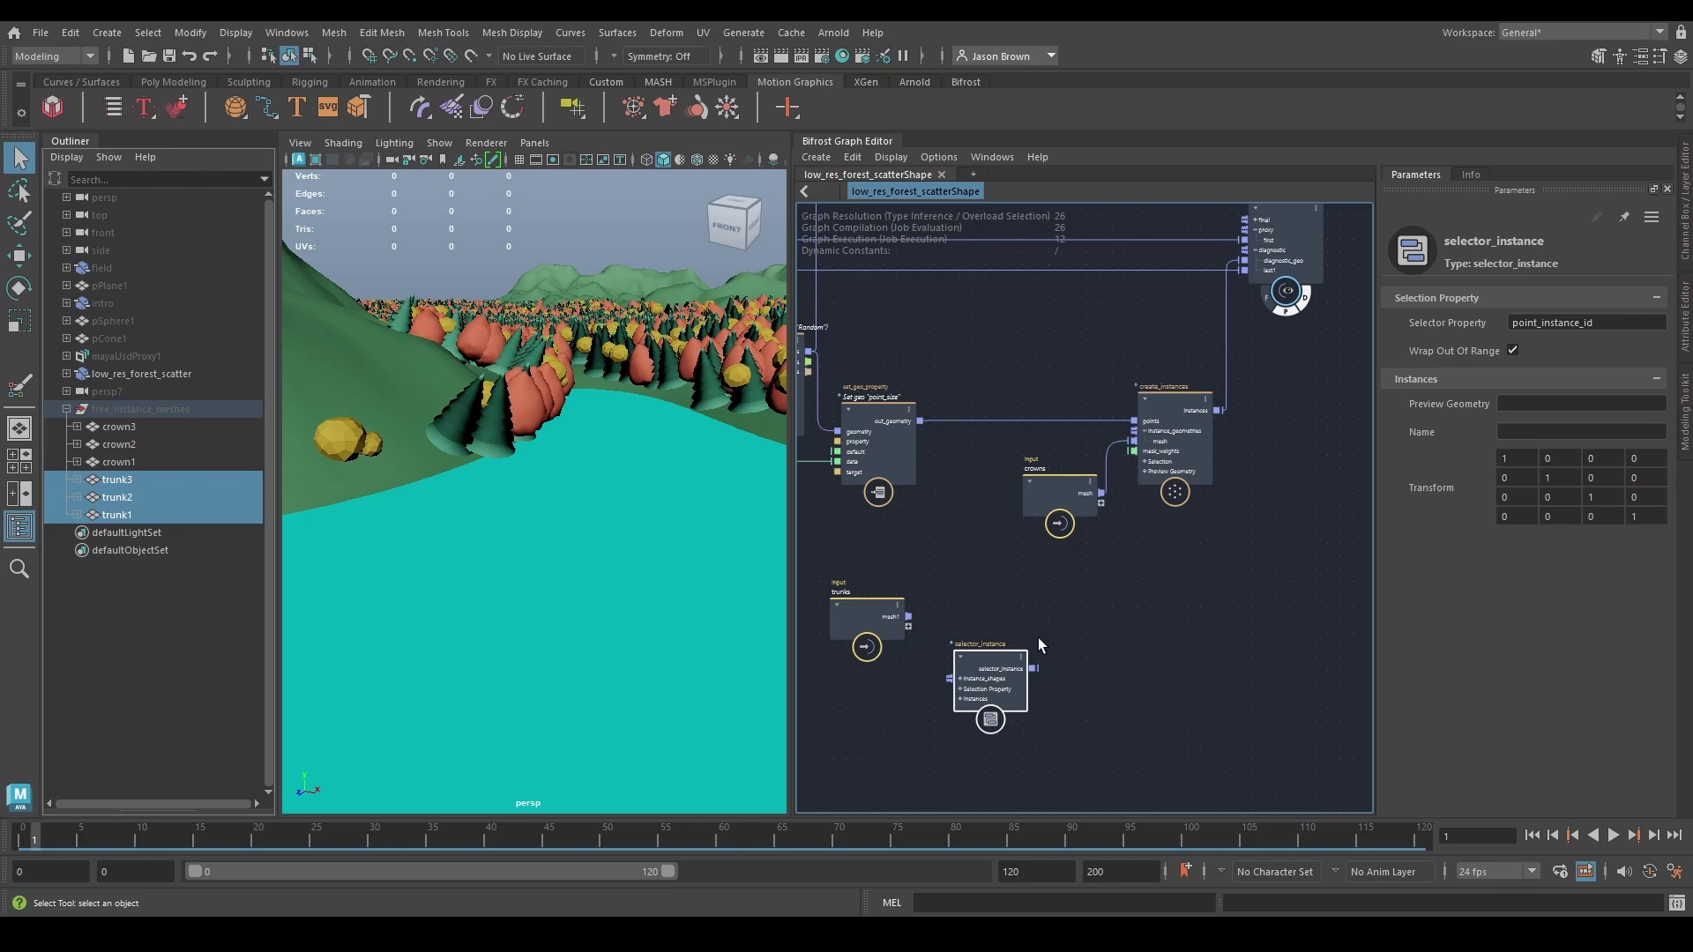
pyautogui.scroll(2, 1038, 637)
pyautogui.keyDown('alt'); pyautogui.moveTo(1130, 641); pyautogui.dragTo(1231, 684, button='middle'); pyautogui.keyUp('alt')
pyautogui.moveTo(1079, 704); pyautogui.dragTo(1078, 632)
pyautogui.click(1470, 174)
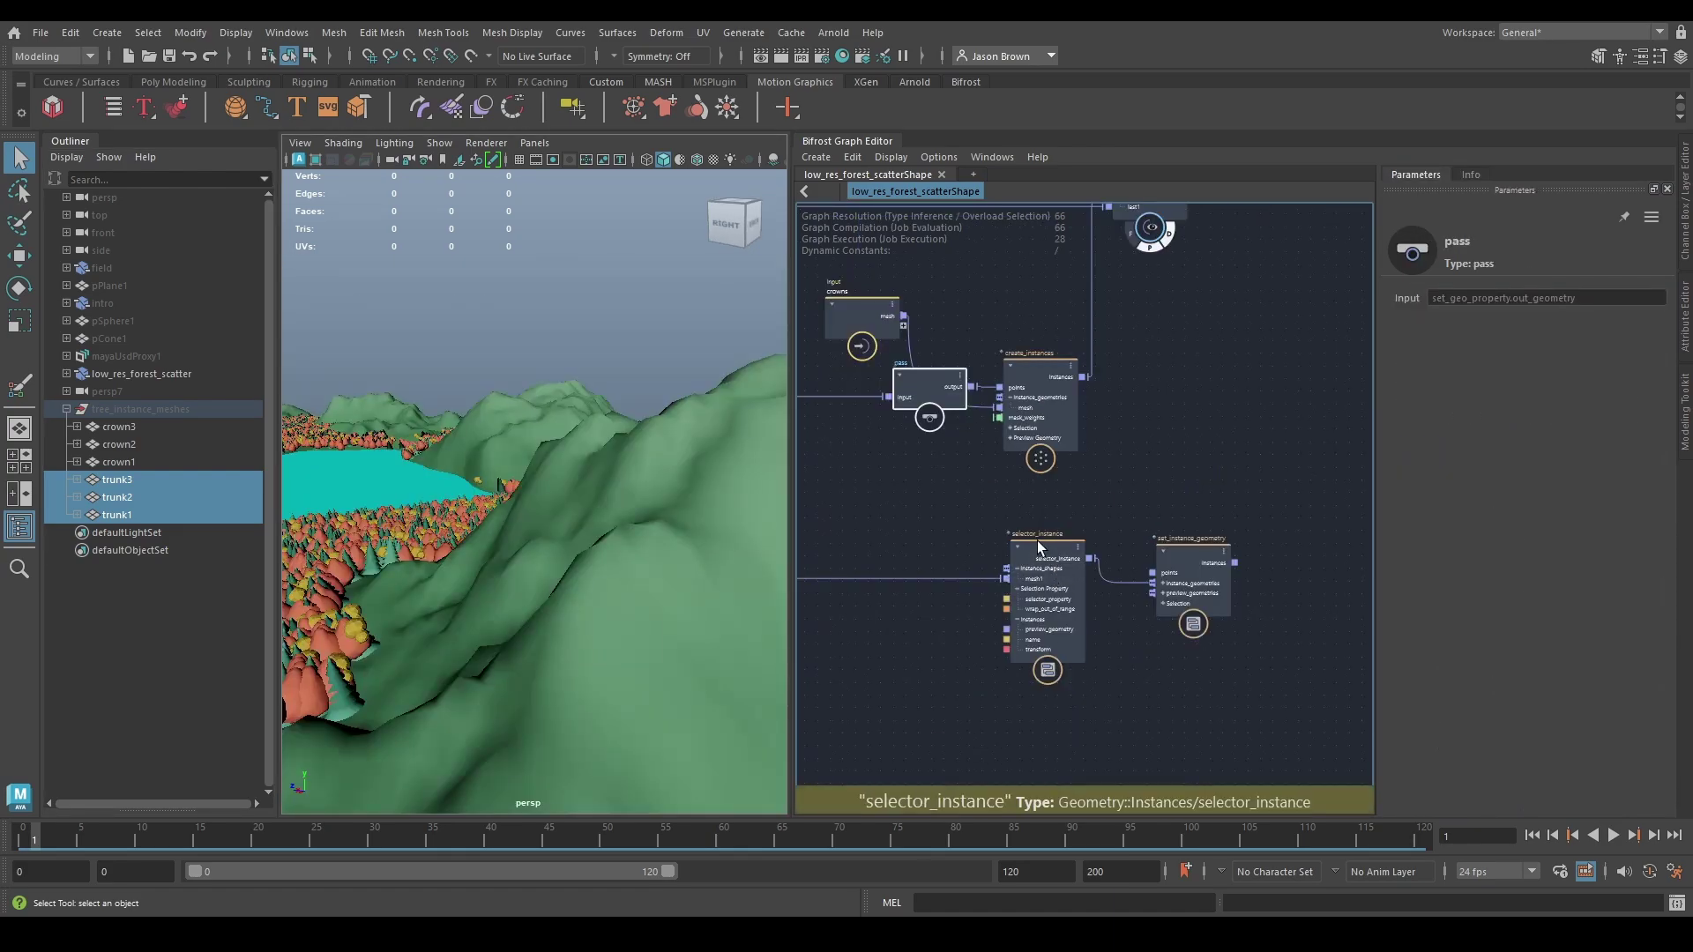
# Step: Align set_instance_geometry with selector_instance and connect the pass node's output to its points input
pyautogui.click(1037, 541)
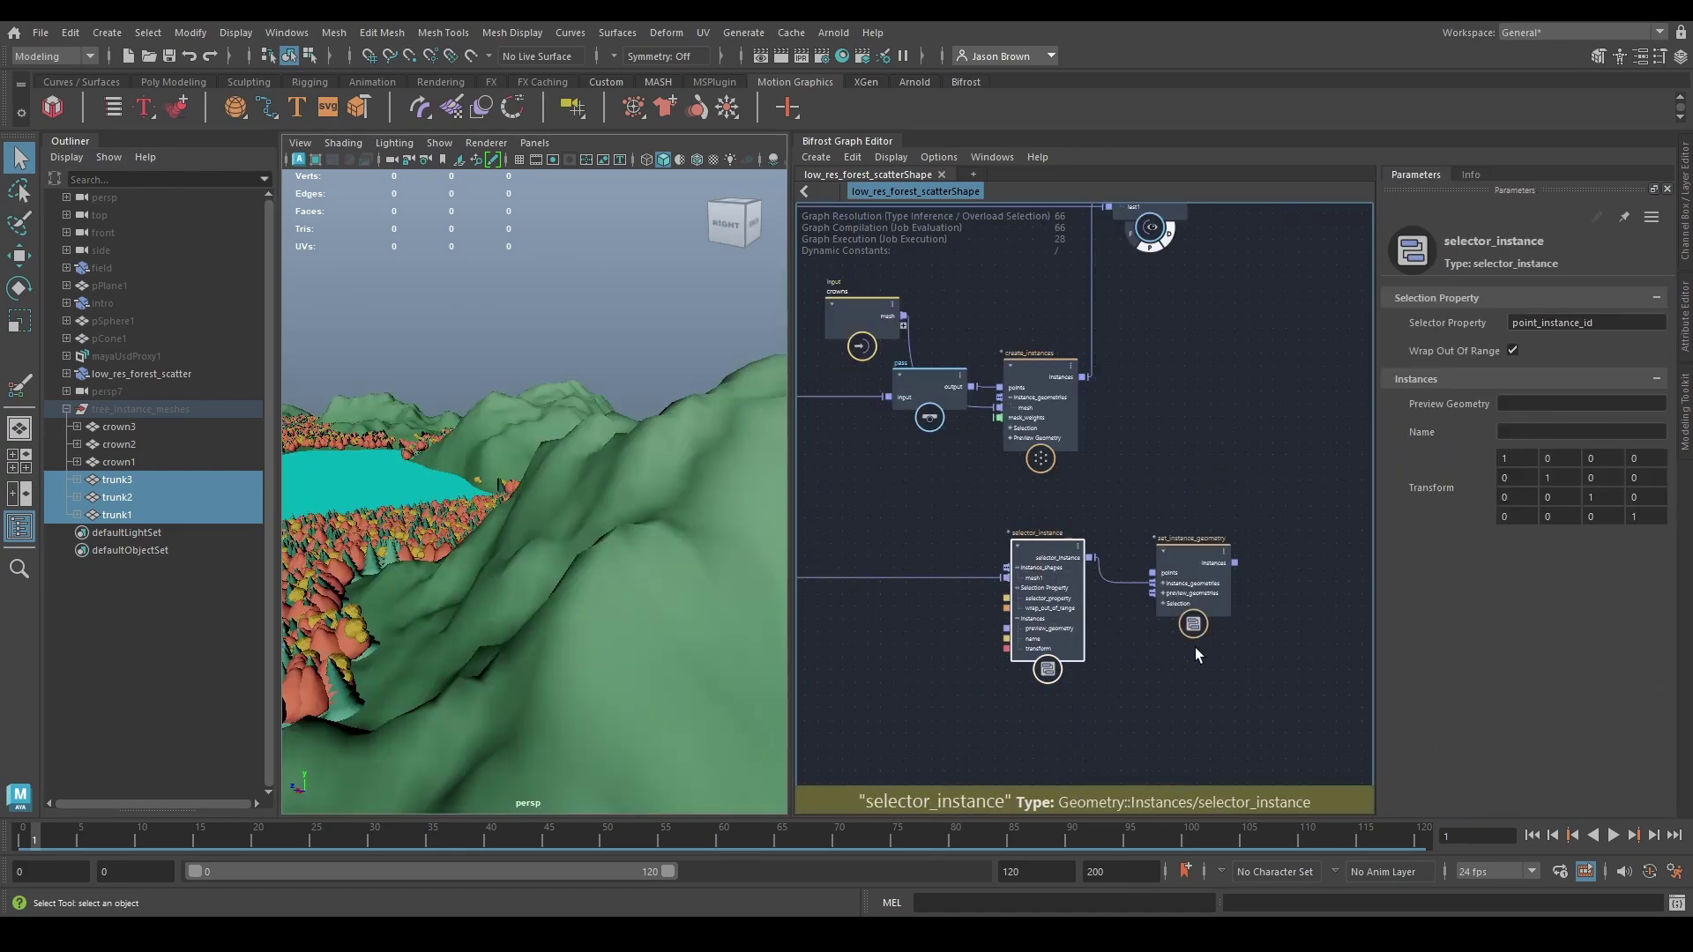
pyautogui.moveTo(1256, 697); pyautogui.dragTo(1254, 693)
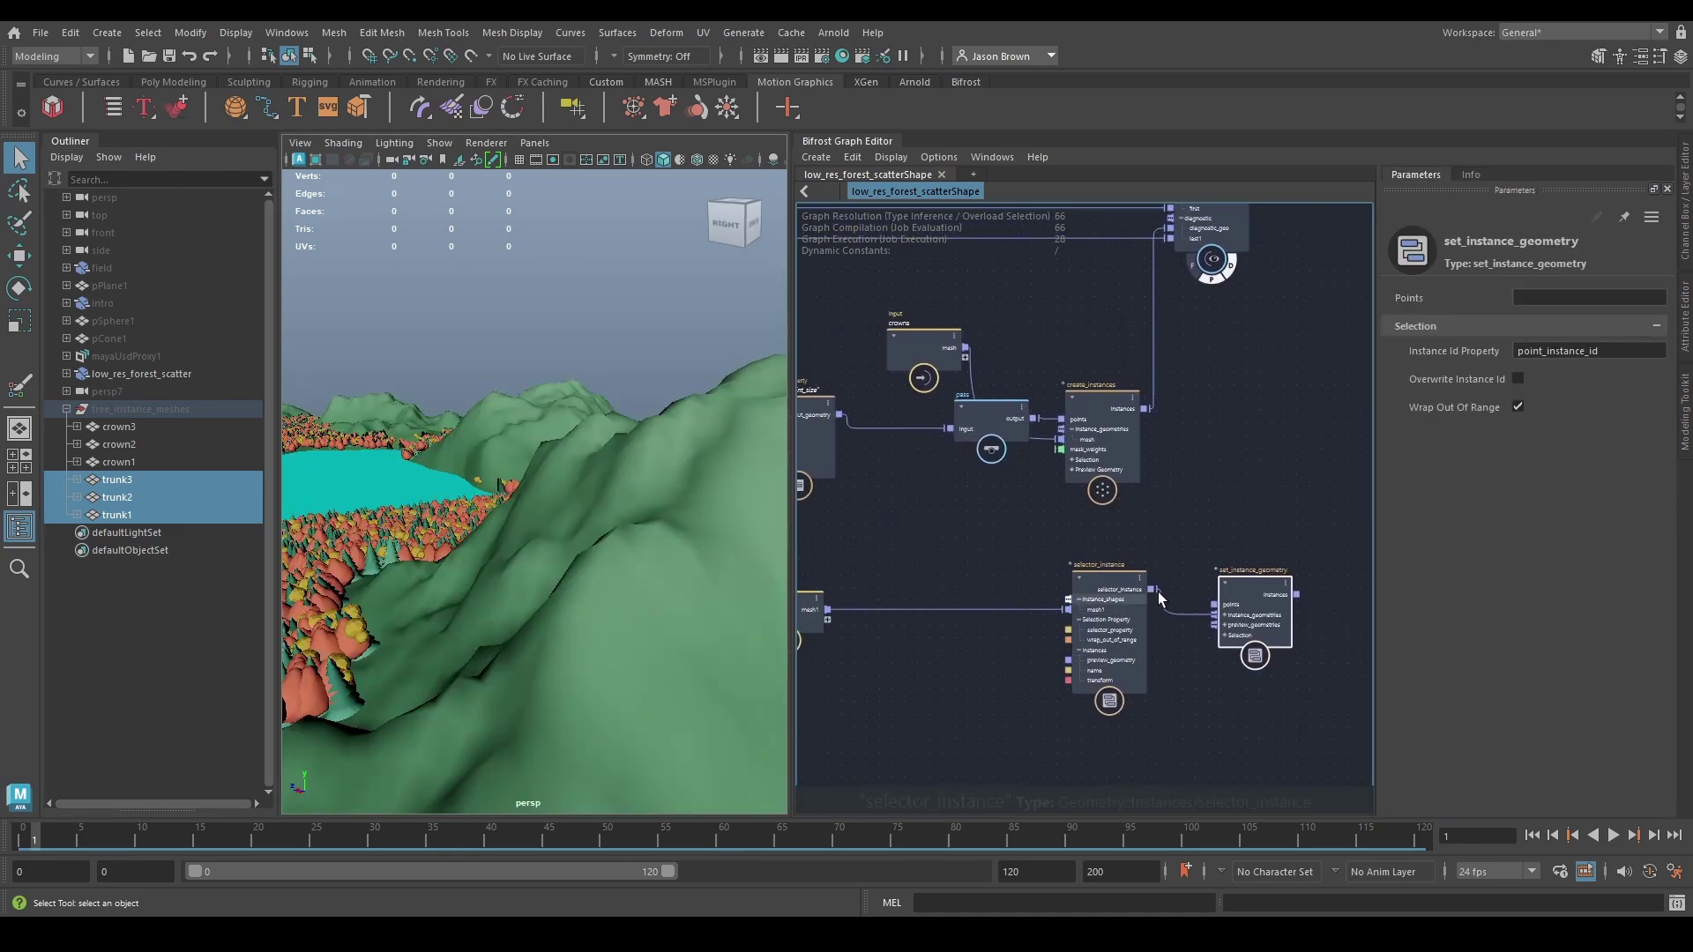
pyautogui.moveTo(1248, 574); pyautogui.dragTo(1256, 548)
pyautogui.scroll(2, 1205, 612)
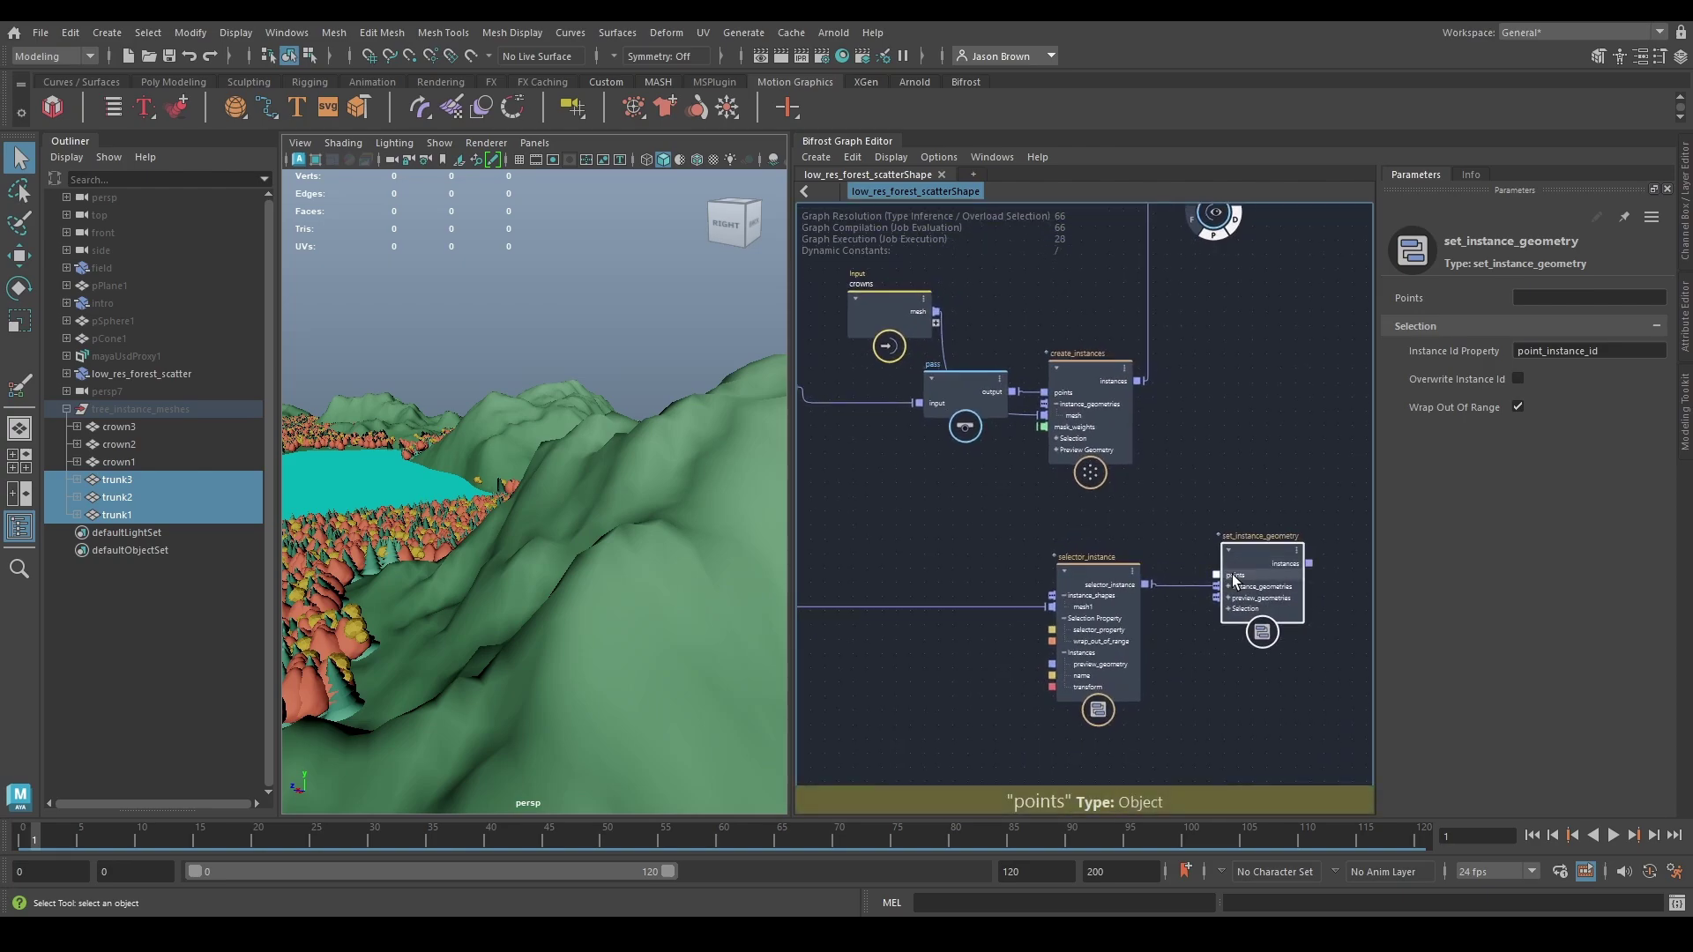
pyautogui.moveTo(1020, 405); pyautogui.dragTo(1225, 591)
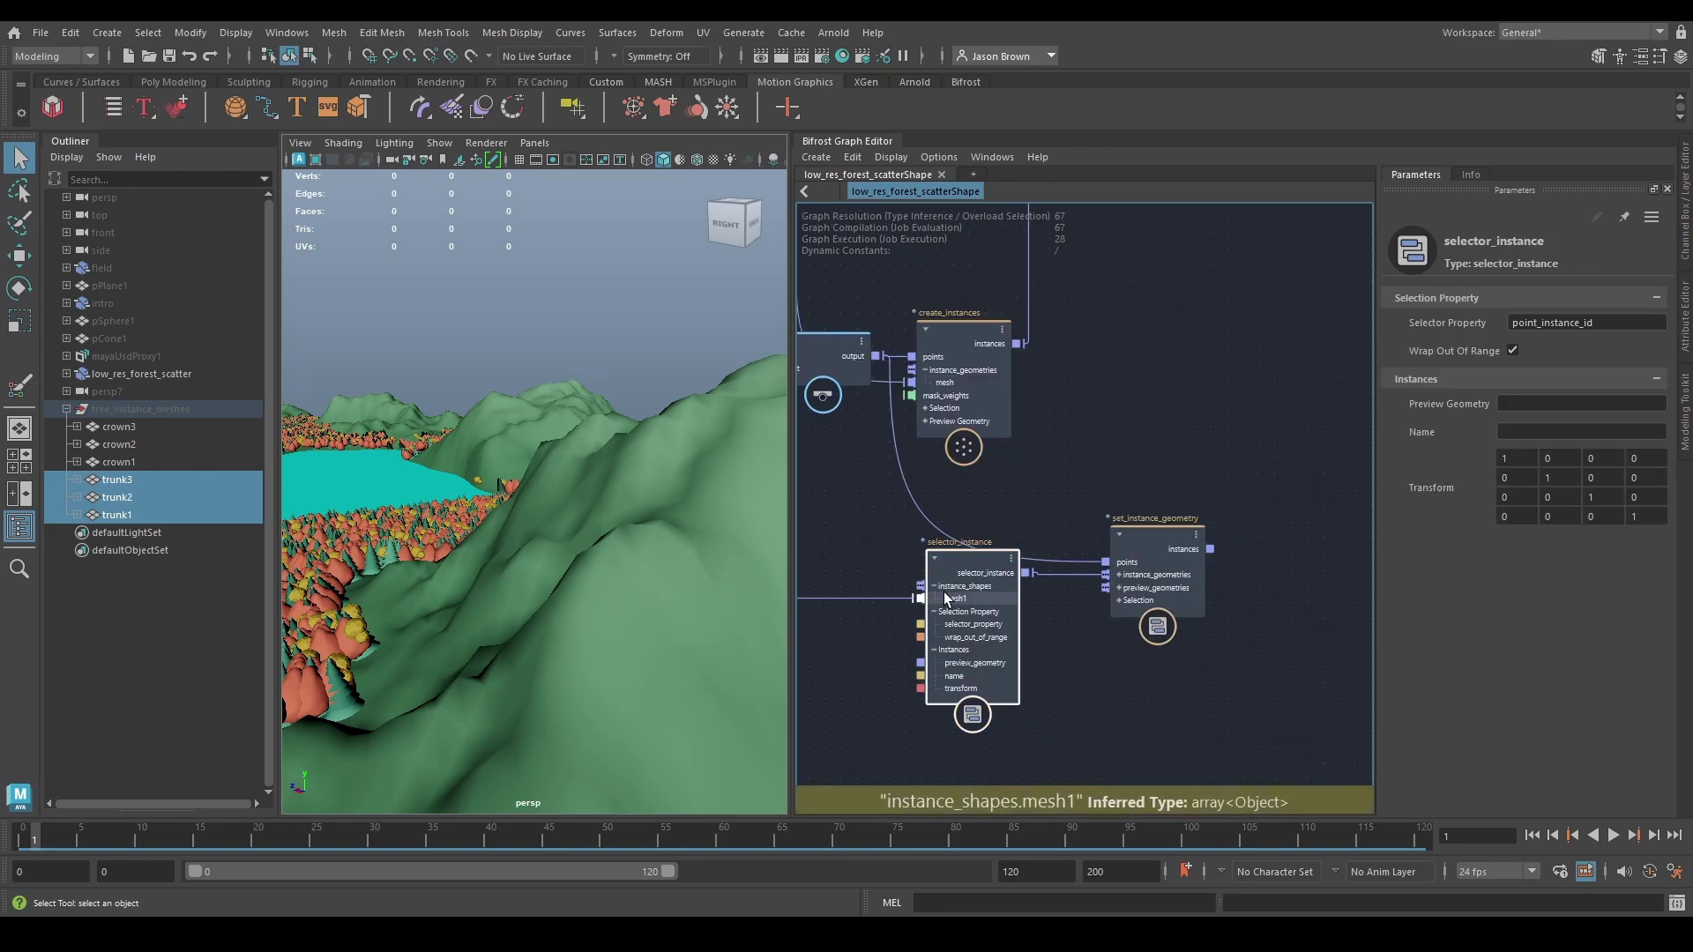
# Step: Move the crowns input node to sit directly above the pass node
pyautogui.moveTo(943, 594); pyautogui.dragTo(938, 594)
pyautogui.keyDown('alt'); pyautogui.moveTo(938, 596); pyautogui.dragTo(1310, 608, button='middle'); pyautogui.keyUp('alt')
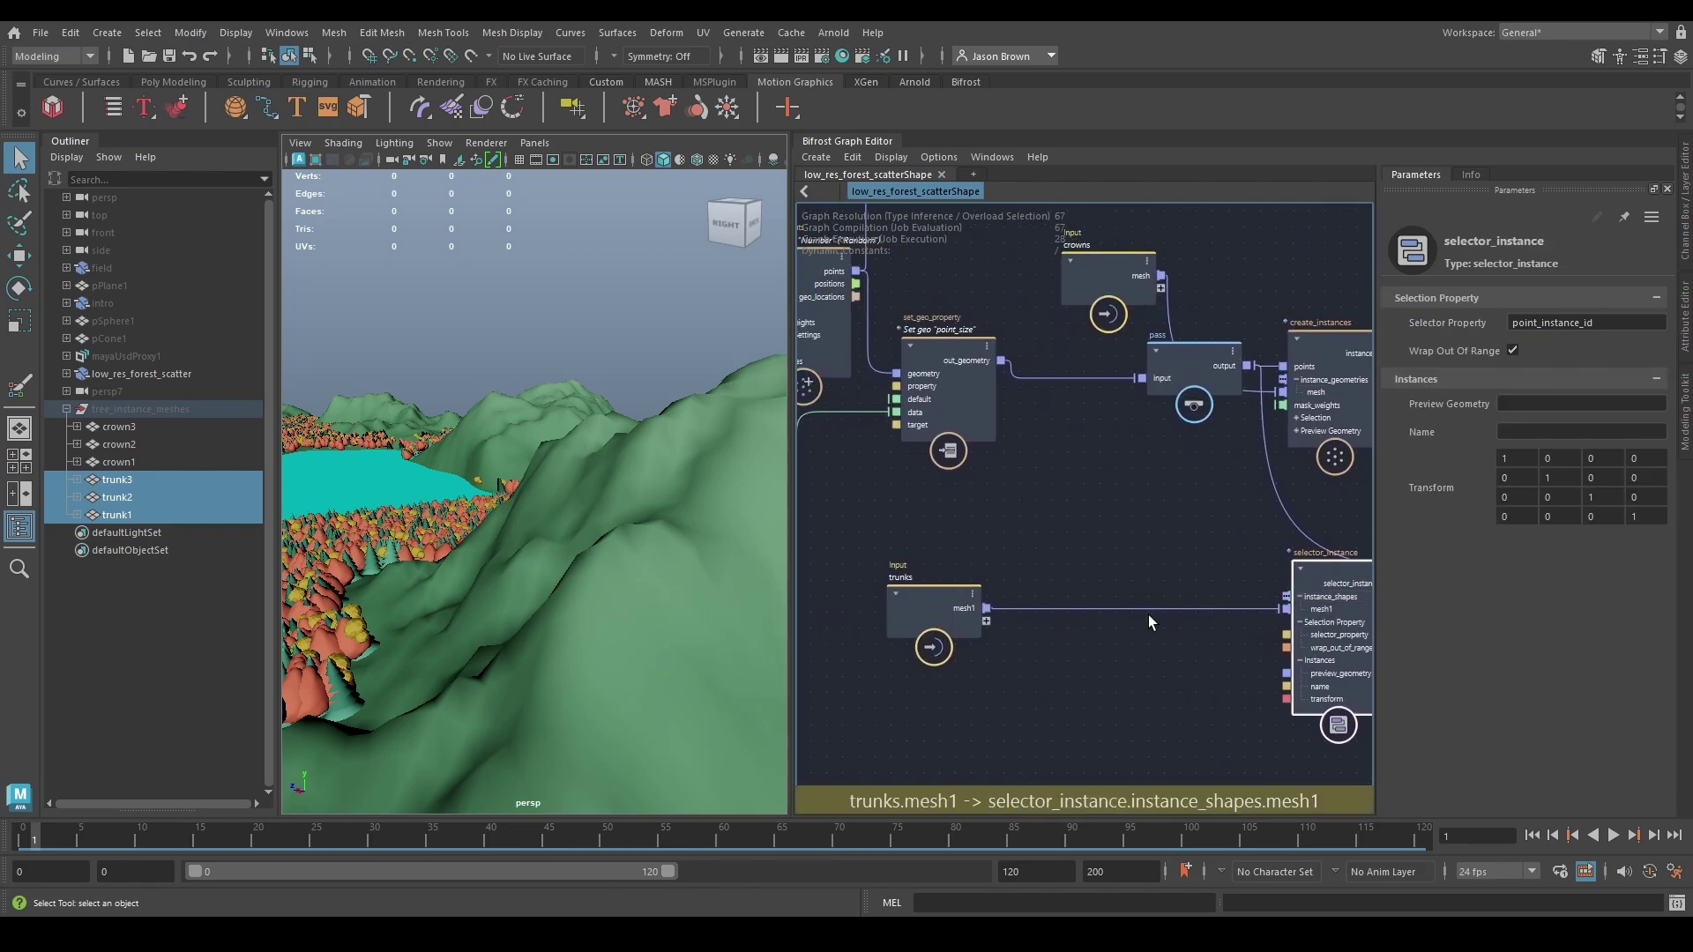
pyautogui.click(933, 615)
pyautogui.keyDown('alt'); pyautogui.moveTo(1026, 511); pyautogui.dragTo(1064, 598, button='middle'); pyautogui.keyUp('alt')
pyautogui.click(1118, 375)
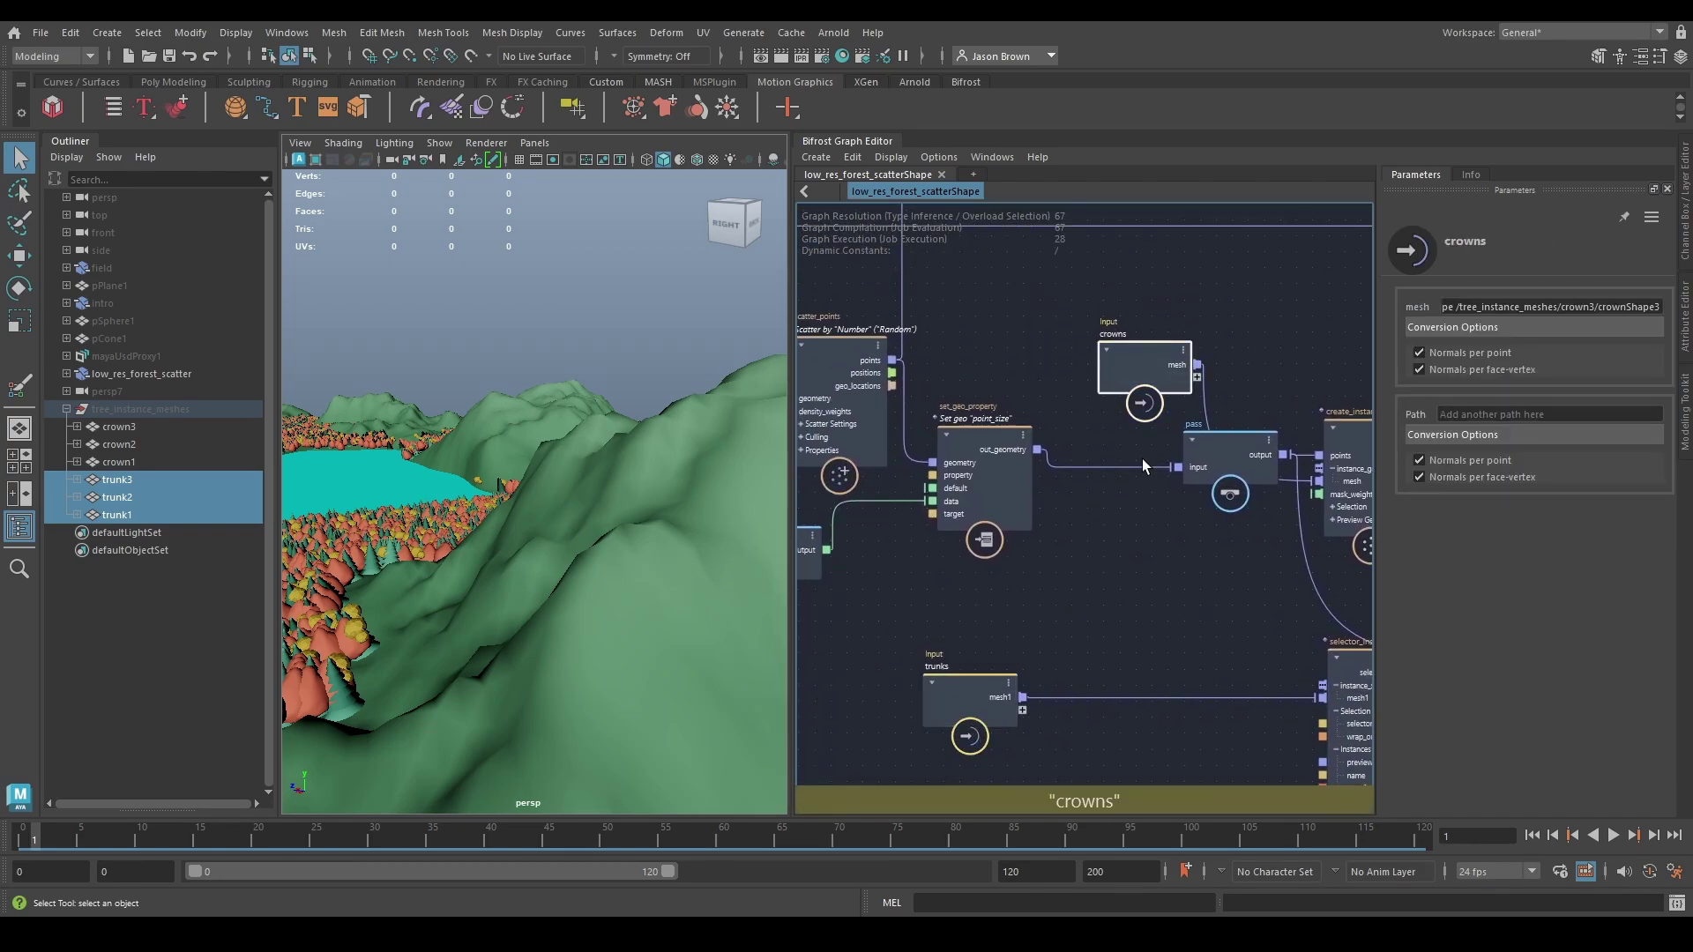
pyautogui.keyDown('alt'); pyautogui.moveTo(1181, 453); pyautogui.dragTo(933, 453, button='middle'); pyautogui.keyUp('alt')
pyautogui.moveTo(880, 358); pyautogui.dragTo(963, 317)
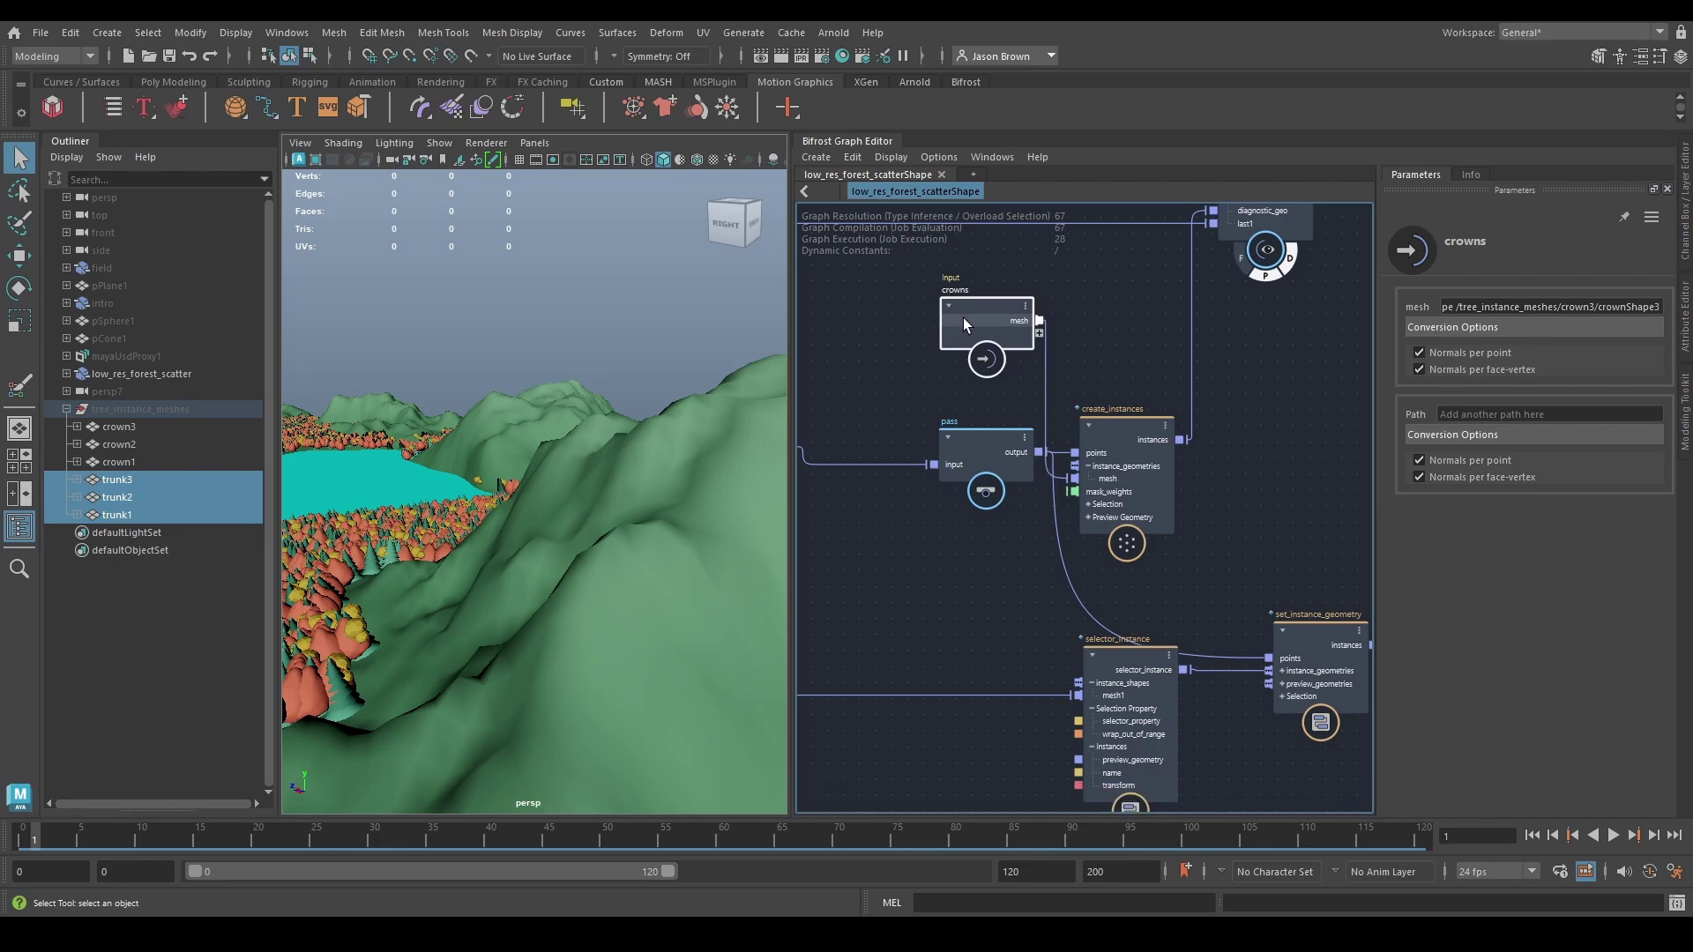
# Step: Move the set_instance_geometry node farther away from selector_instance to leave more space between them
pyautogui.keyDown('alt'); pyautogui.moveTo(1298, 453); pyautogui.dragTo(1041, 448, button='middle'); pyautogui.keyUp('alt')
pyautogui.click(935, 335)
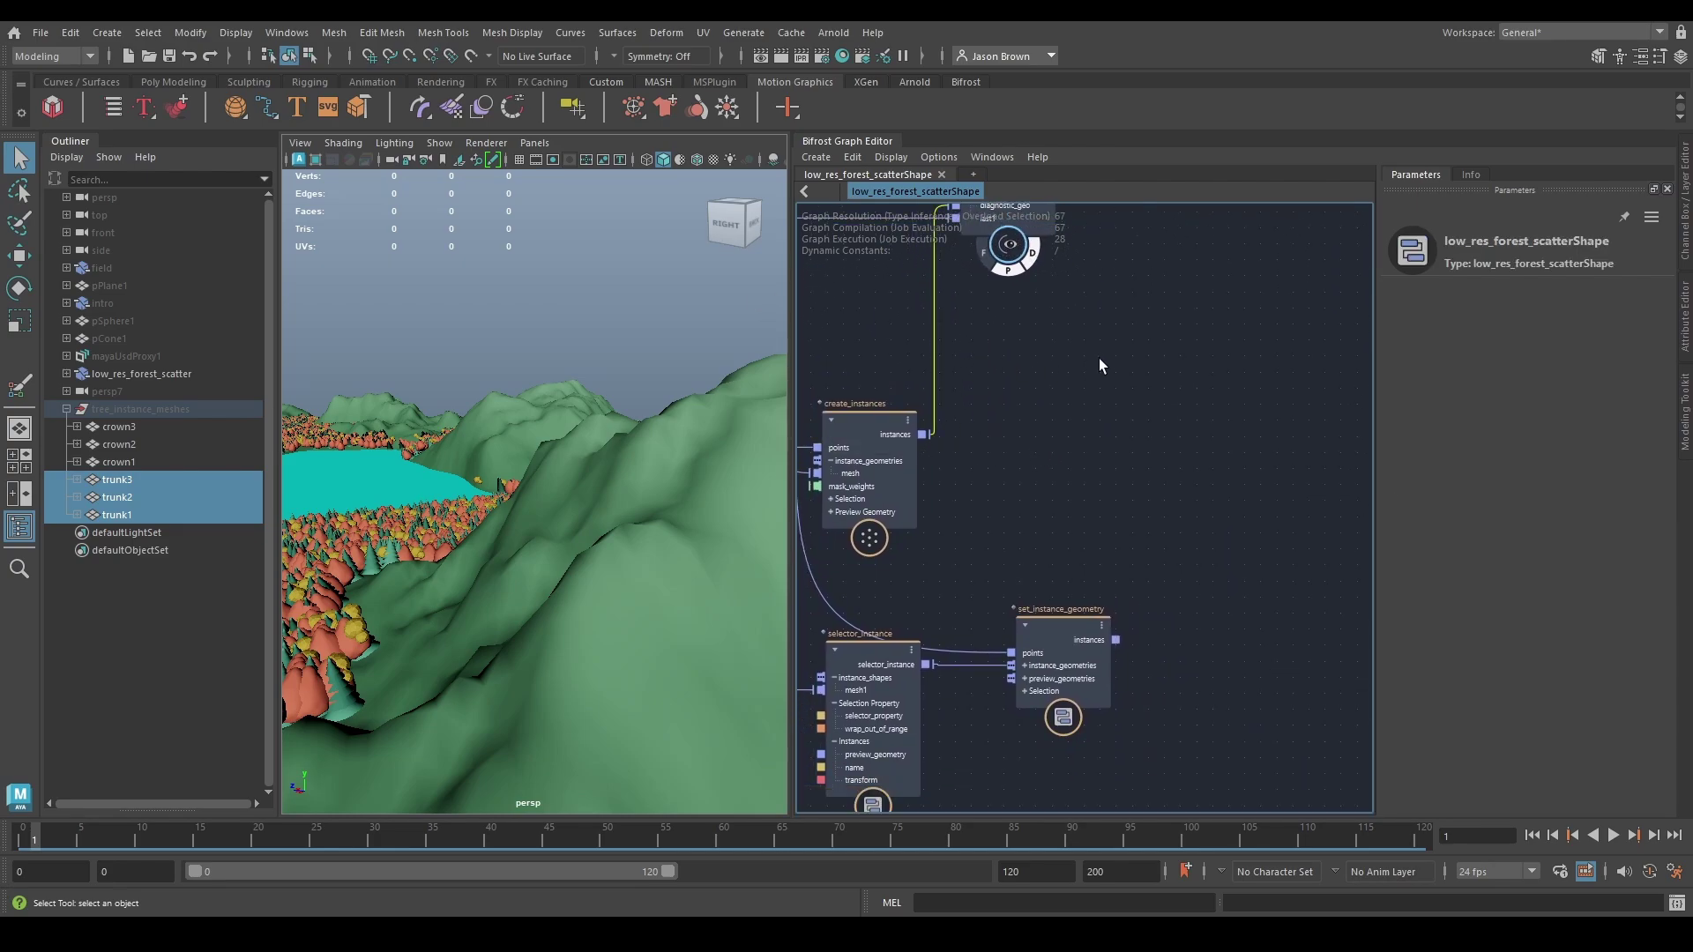
pyautogui.moveTo(1007, 352)
pyautogui.scroll(2, 1007, 352)
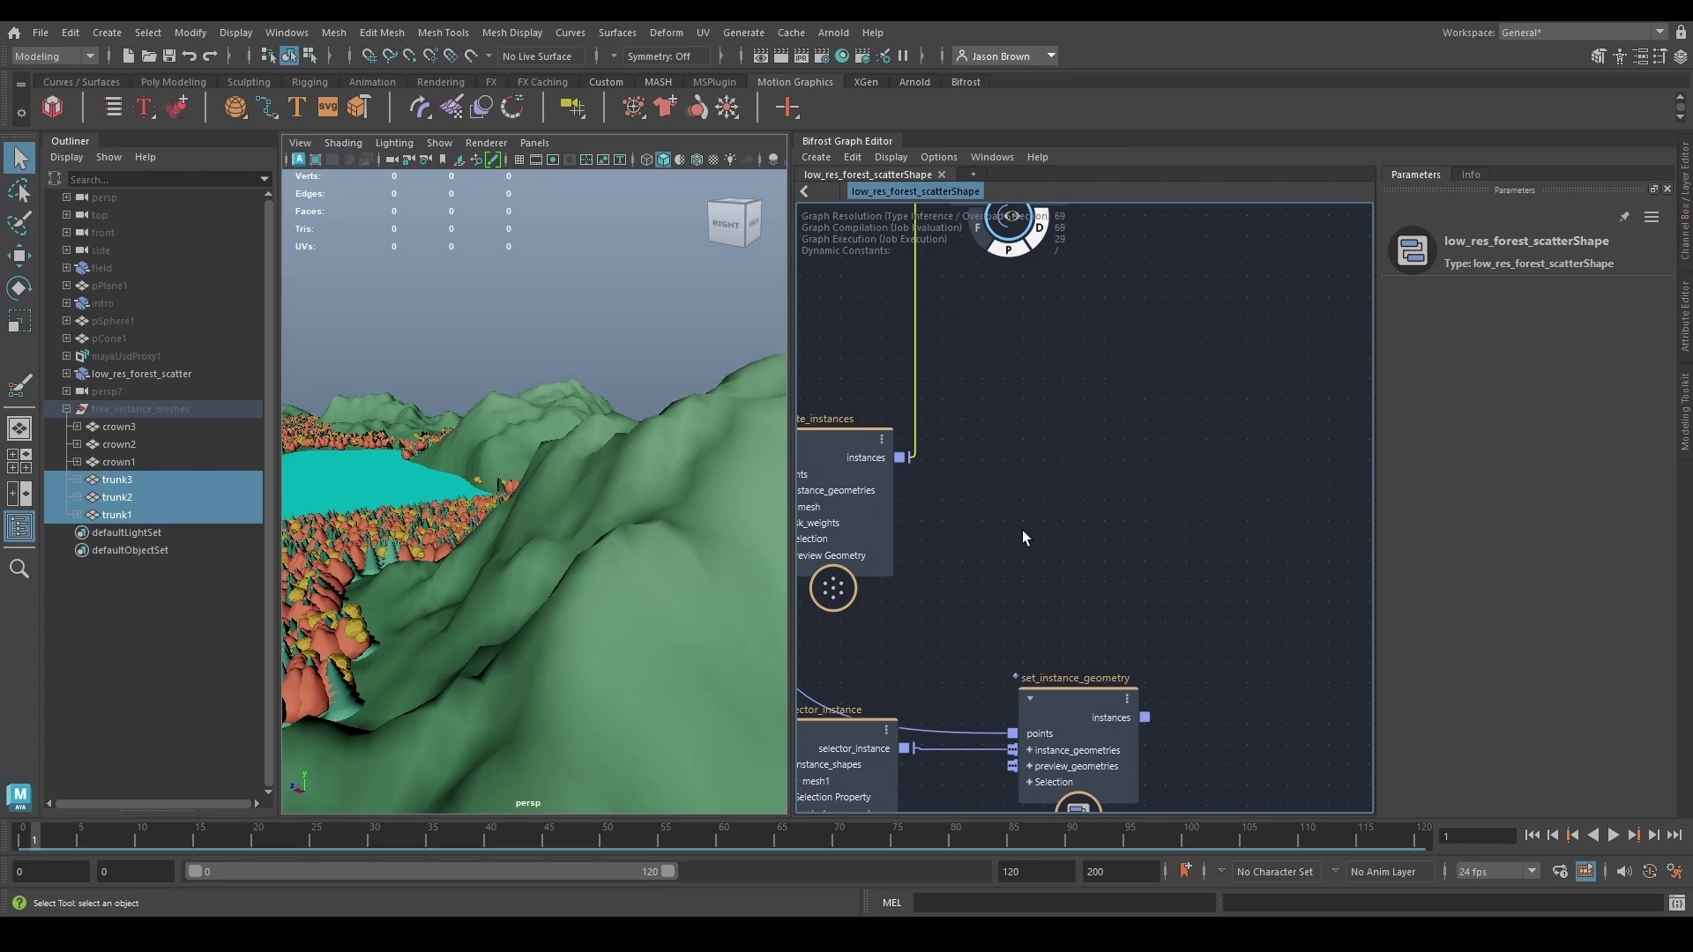
pyautogui.keyDown('alt'); pyautogui.moveTo(1074, 735); pyautogui.dragTo(1109, 580, button='middle'); pyautogui.keyUp('alt')
pyautogui.moveTo(1109, 581); pyautogui.dragTo(1125, 538)
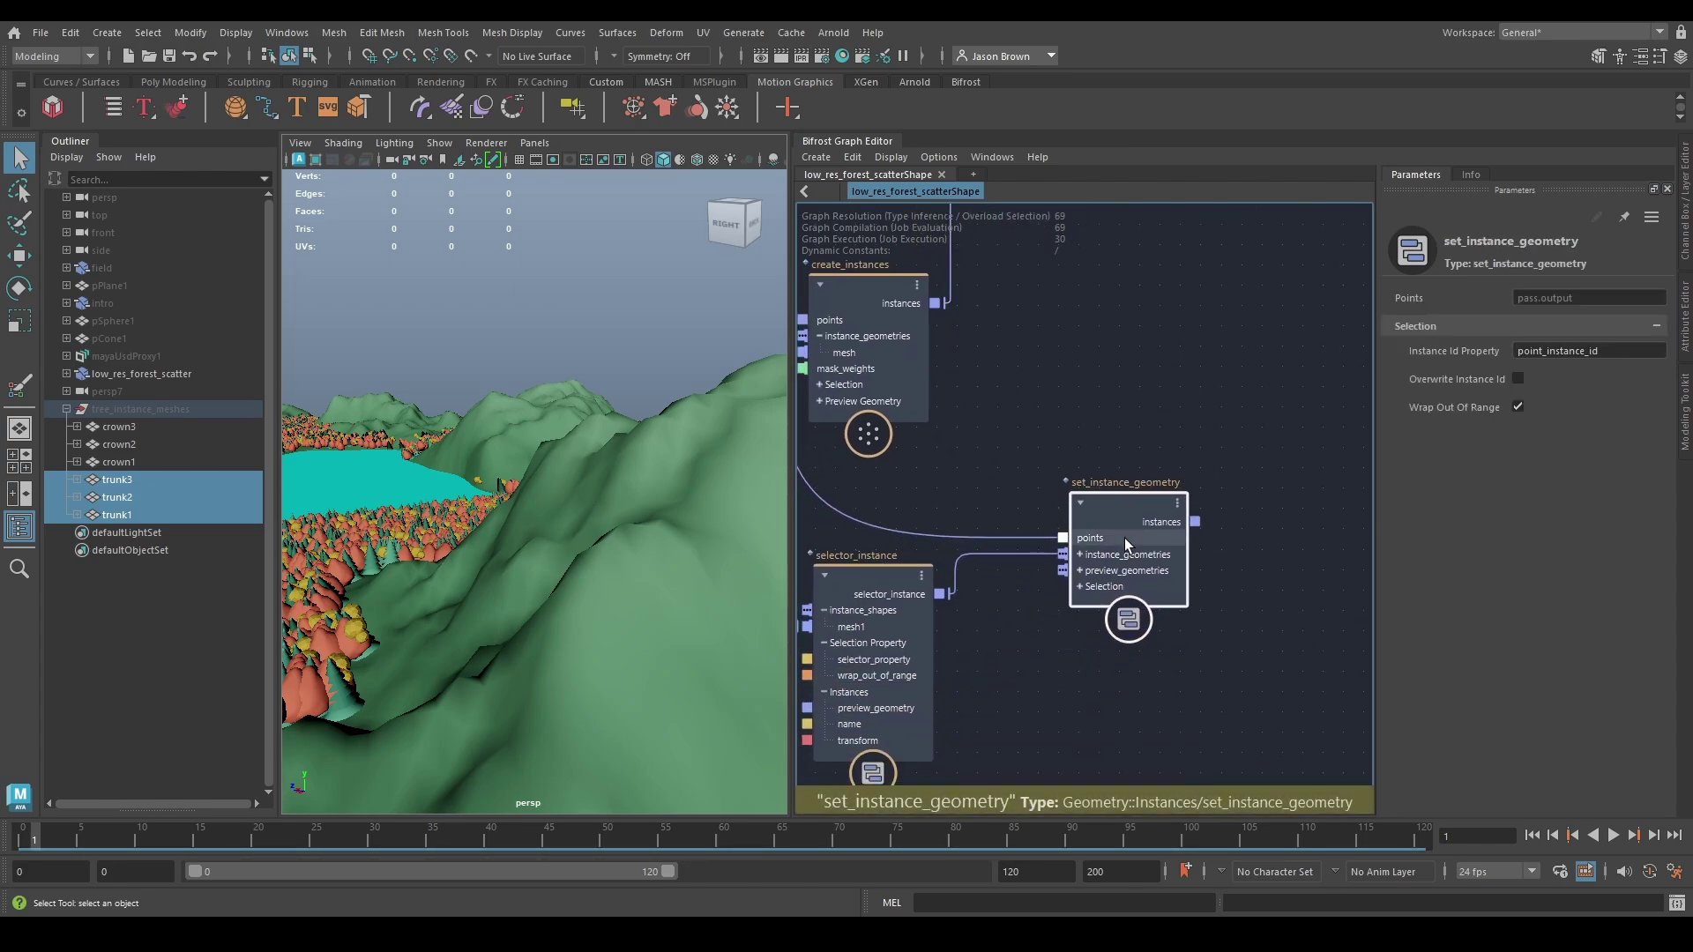
# Step: Examine the trunkless crown instances up close along the shoreline
pyautogui.moveTo(1124, 538)
pyautogui.mouseDown(button='middle')
pyautogui.moveTo(1209, 684)
pyautogui.moveTo(1141, 532)
pyautogui.mouseUp(button='middle')
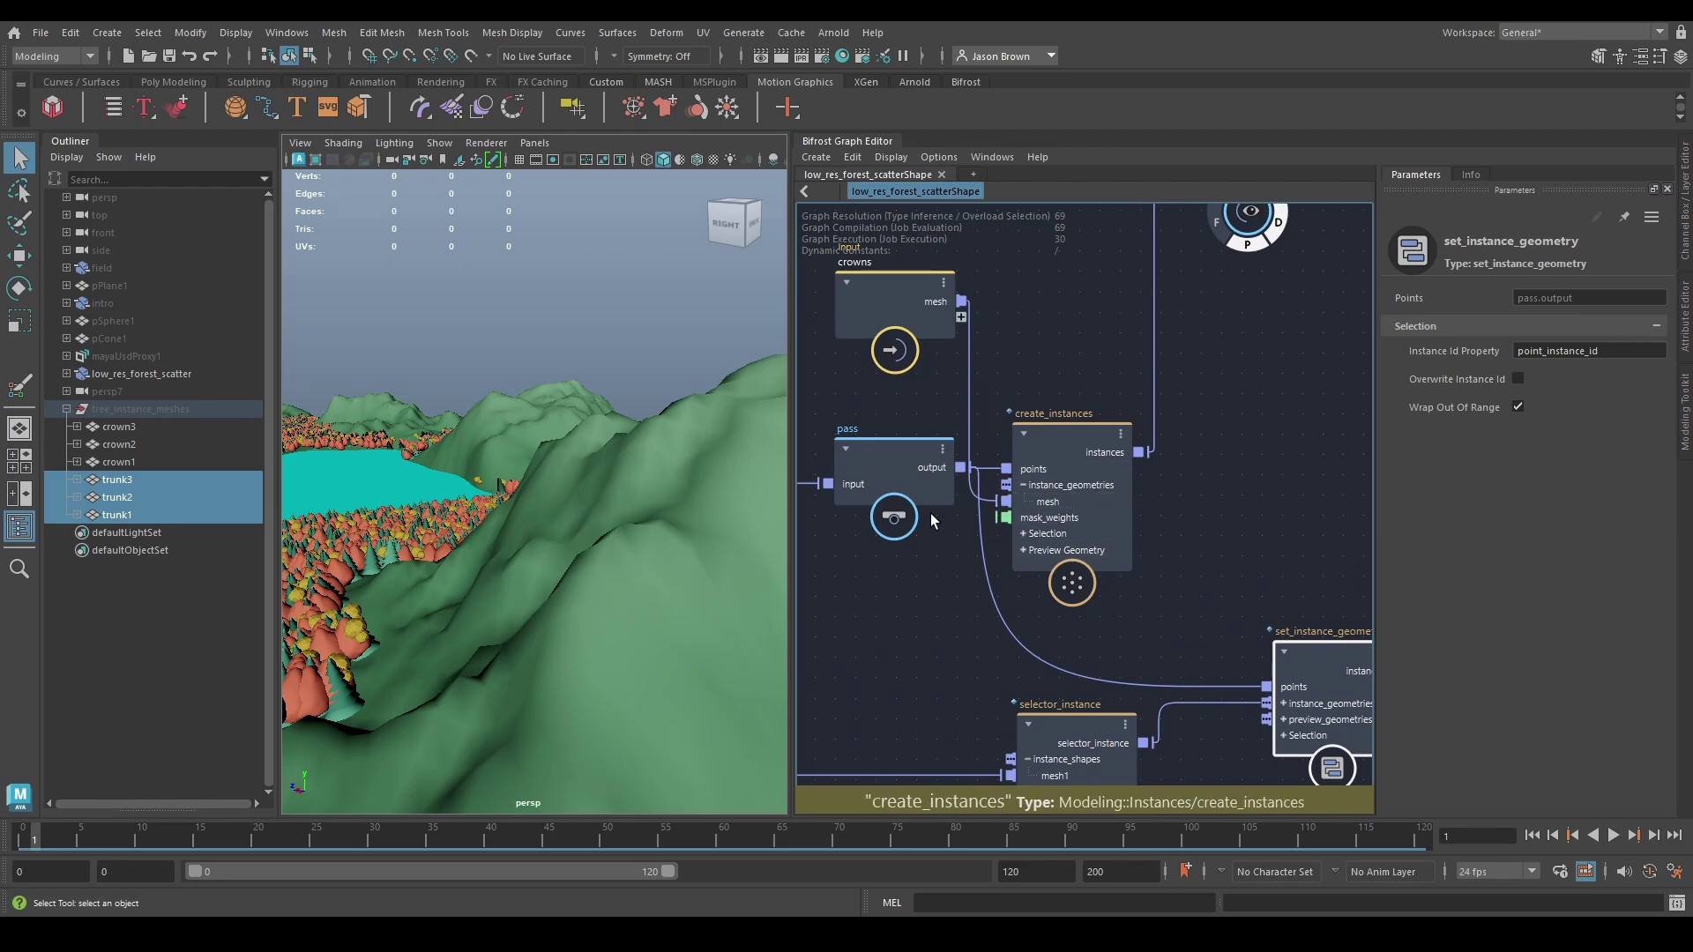
pyautogui.keyDown('alt'); pyautogui.moveTo(476, 538); pyautogui.dragTo(684, 571); pyautogui.keyUp('alt')
pyautogui.keyDown('alt'); pyautogui.moveTo(520, 546); pyautogui.dragTo(706, 566, button='right'); pyautogui.keyUp('alt')
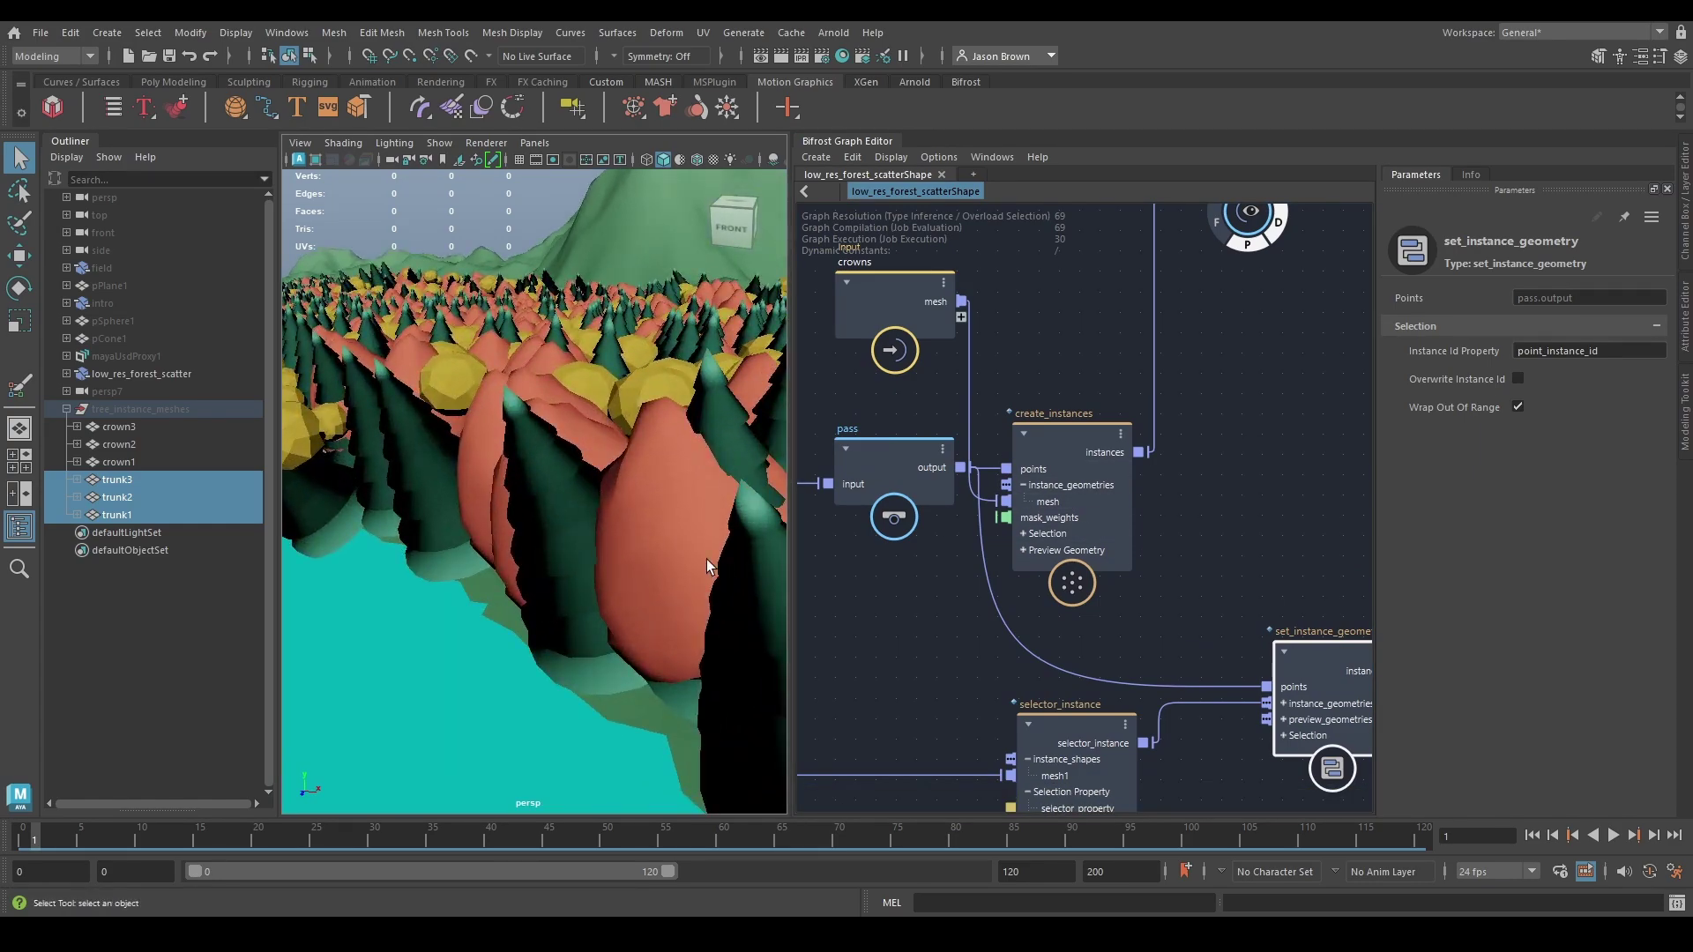
pyautogui.keyDown('alt'); pyautogui.moveTo(708, 564); pyautogui.dragTo(714, 515); pyautogui.keyUp('alt')
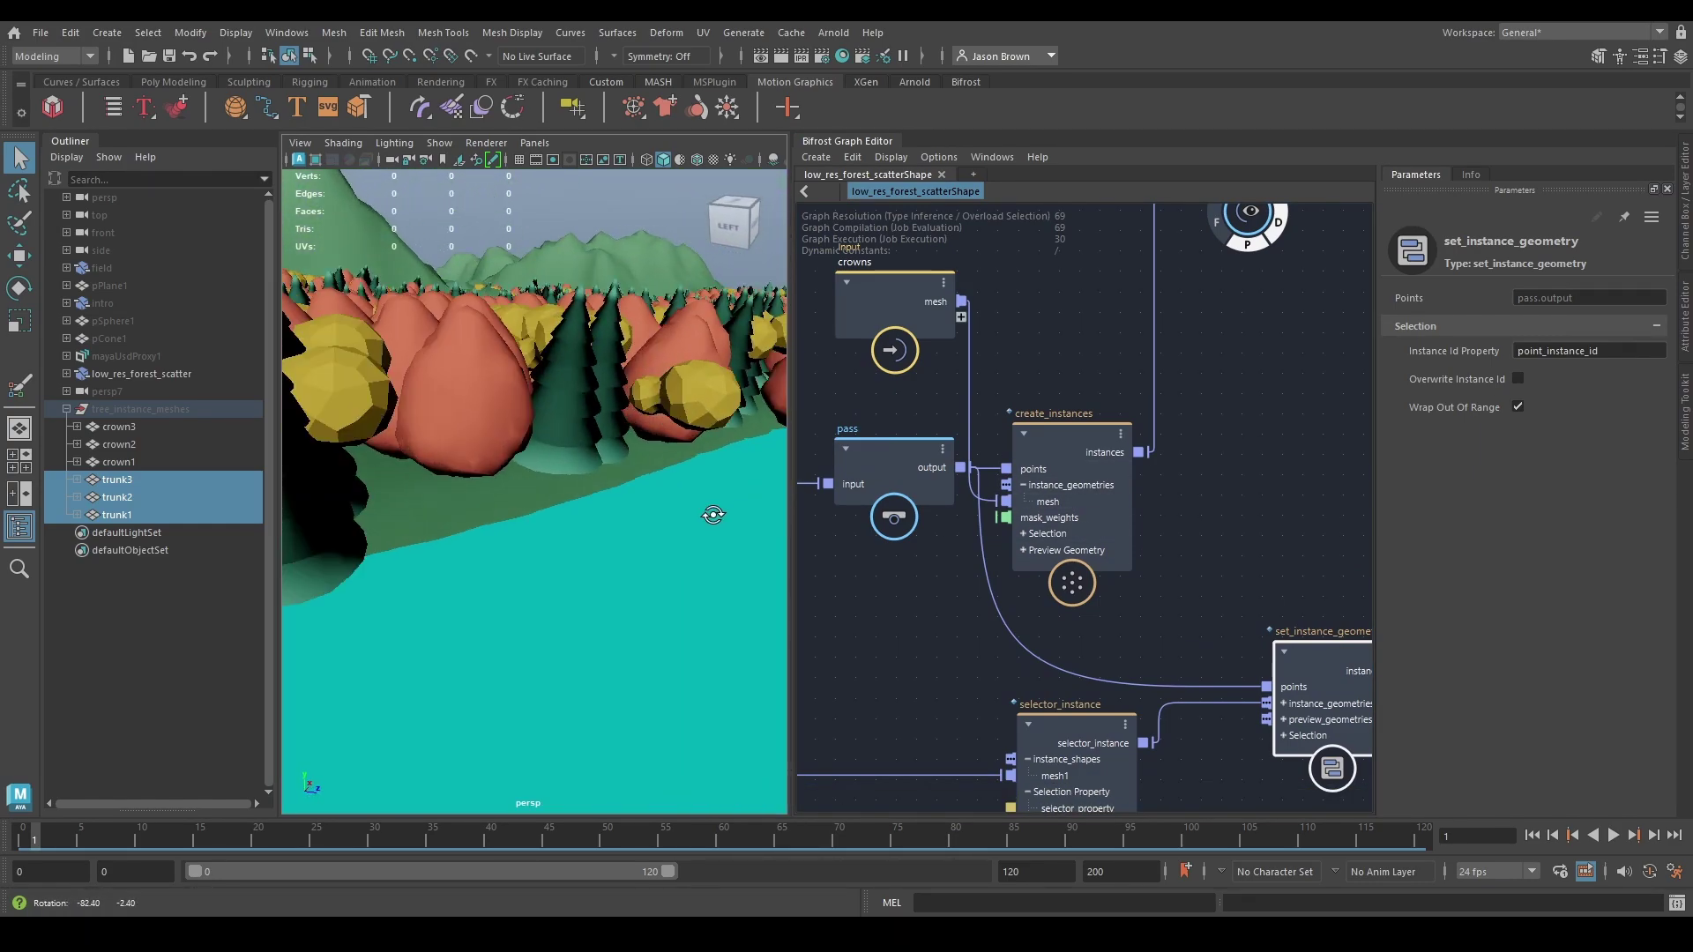
# Step: Shift set_instance_geometry aside and add a get_geo_property node fed by the instances output of create_instances
pyautogui.keyDown('alt'); pyautogui.moveTo(1205, 619); pyautogui.dragTo(1027, 562, button='middle'); pyautogui.keyUp('alt')
pyautogui.scroll(-1, 1031, 501)
pyautogui.keyDown('alt'); pyautogui.moveTo(1032, 501); pyautogui.dragTo(1037, 571, button='middle'); pyautogui.keyUp('alt')
pyautogui.moveTo(1065, 657); pyautogui.dragTo(1107, 652)
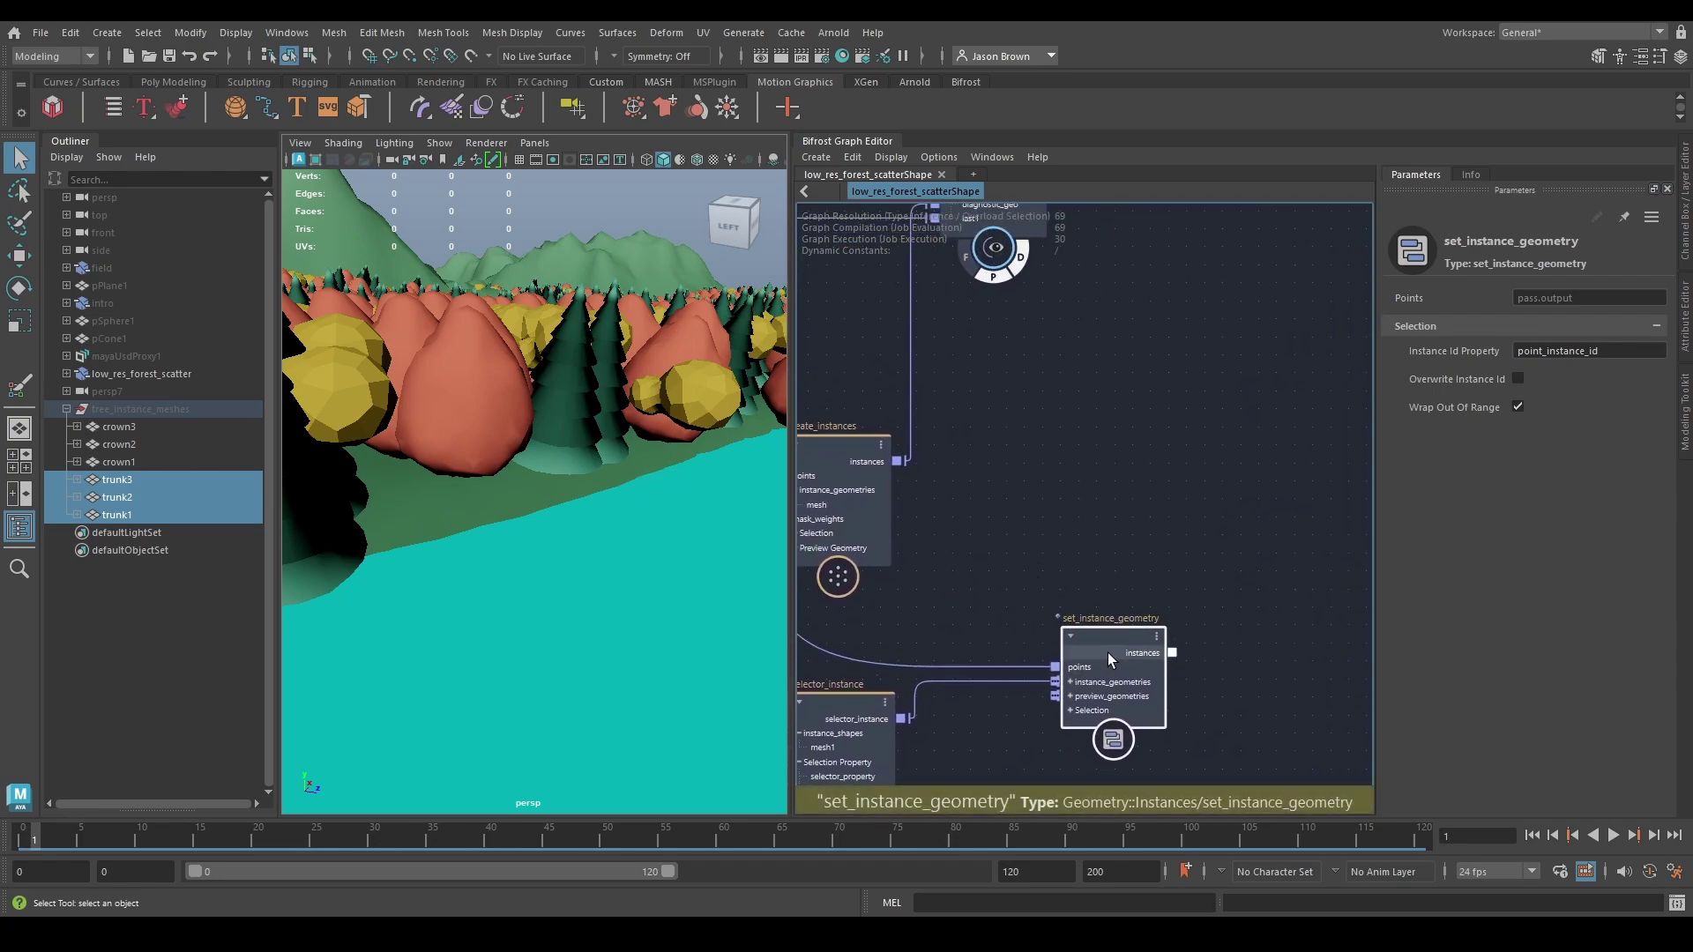
pyautogui.moveTo(899, 463); pyautogui.dragTo(959, 476)
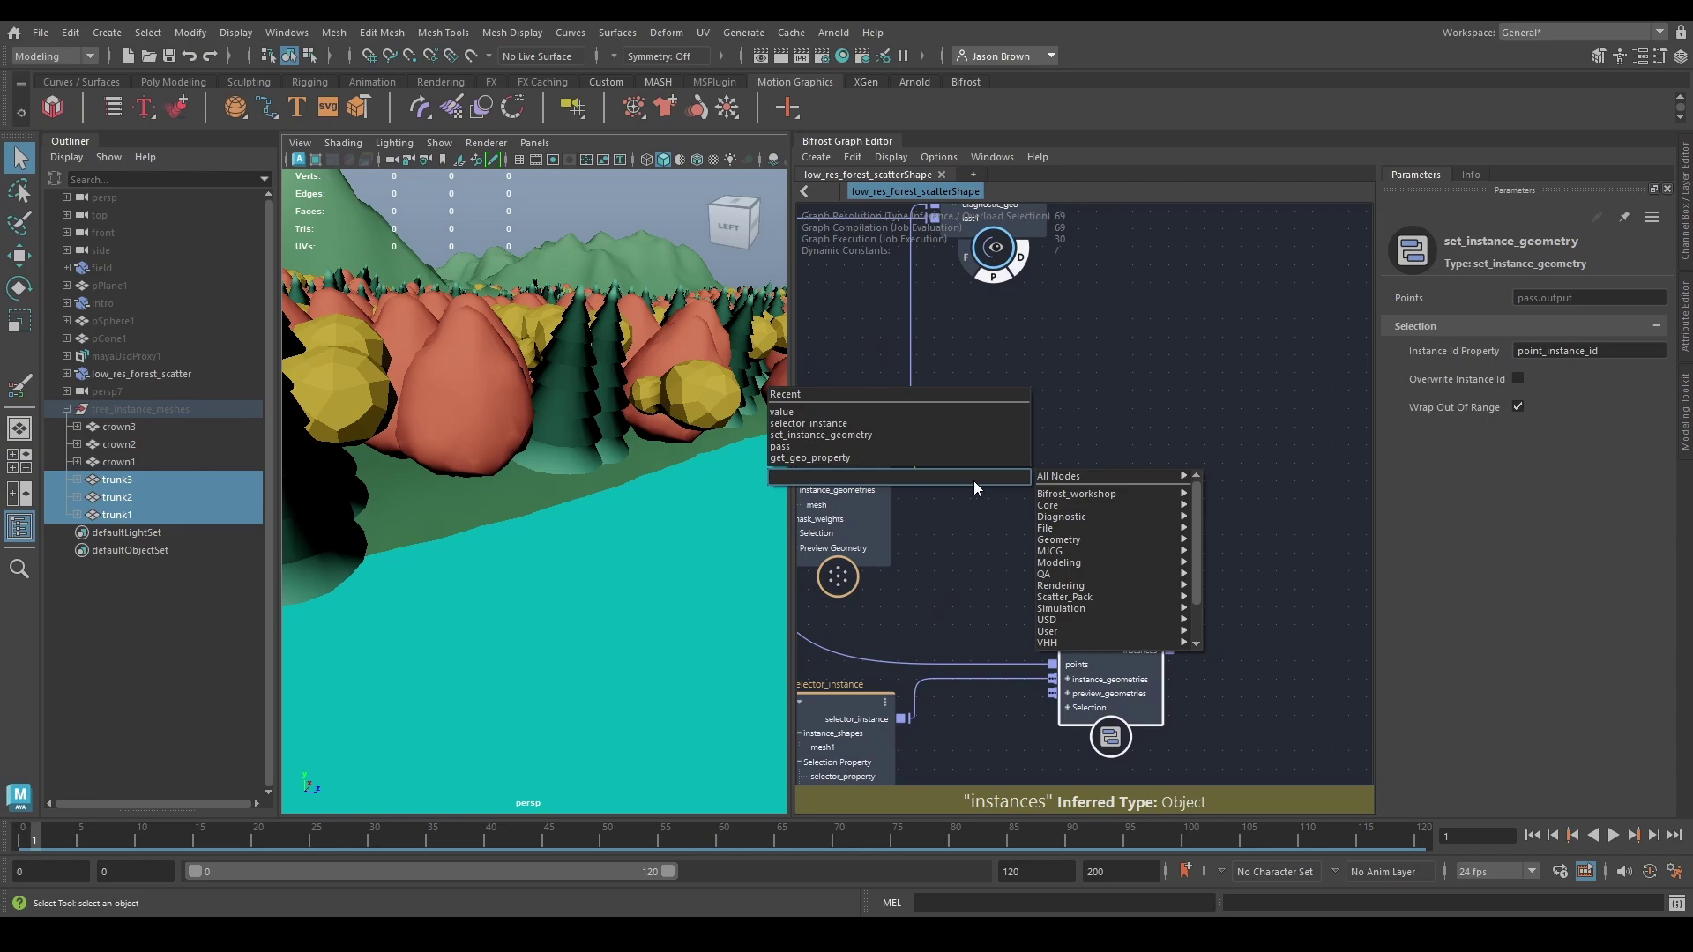
pyautogui.write('get')
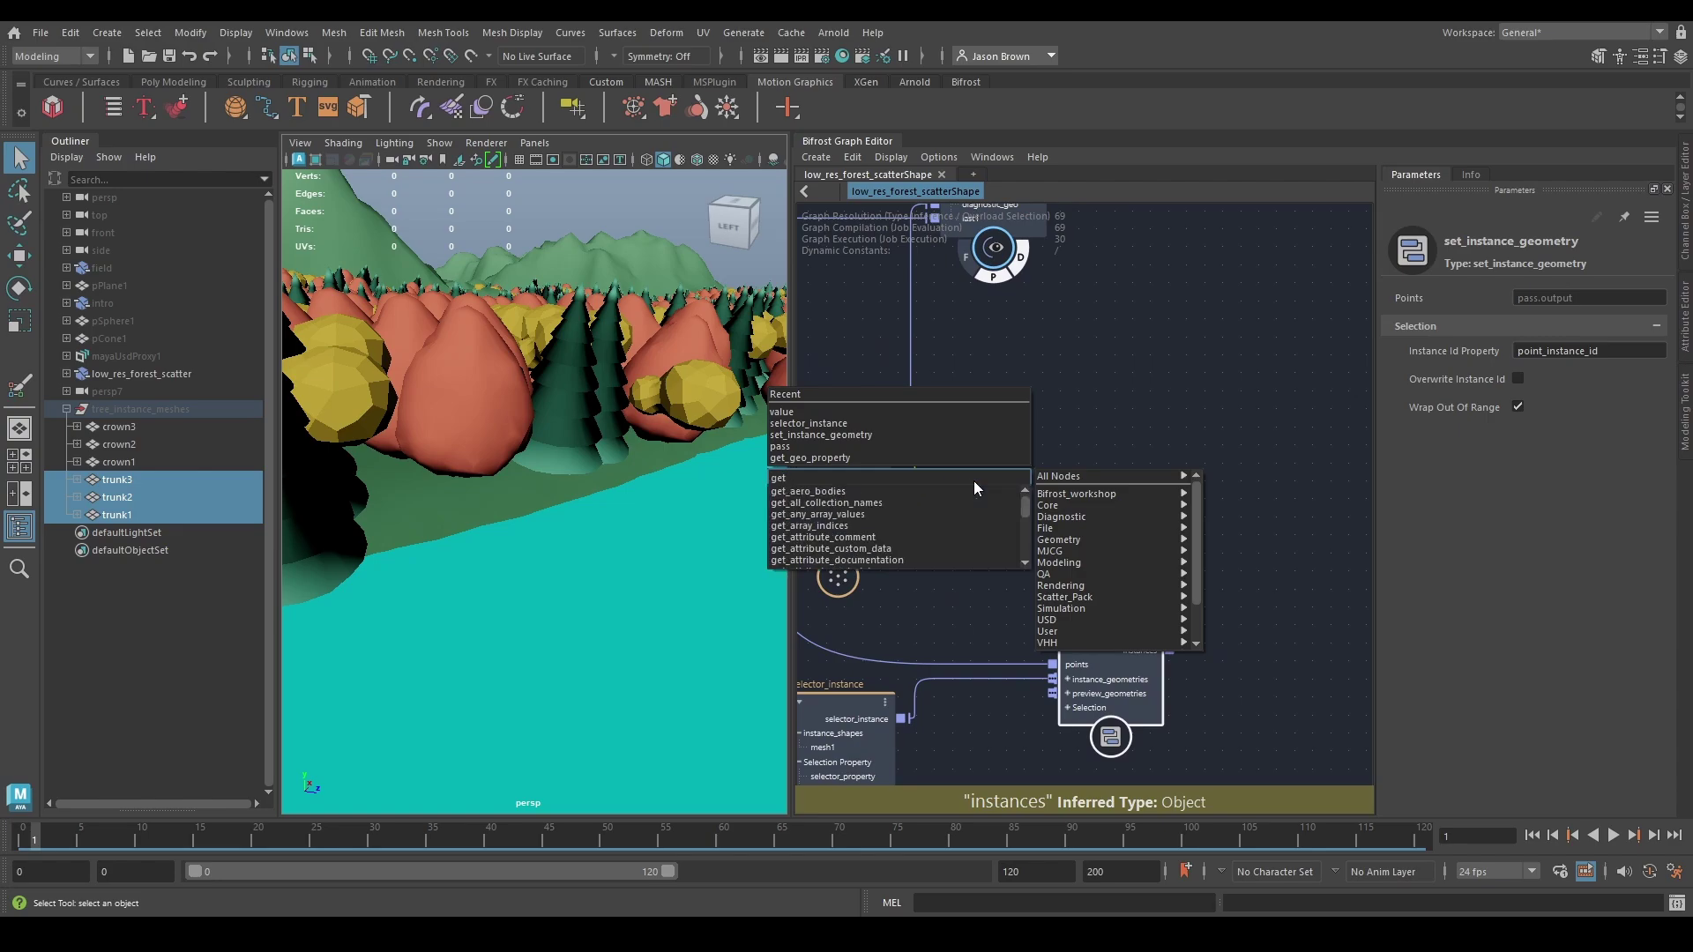
pyautogui.press('Return')
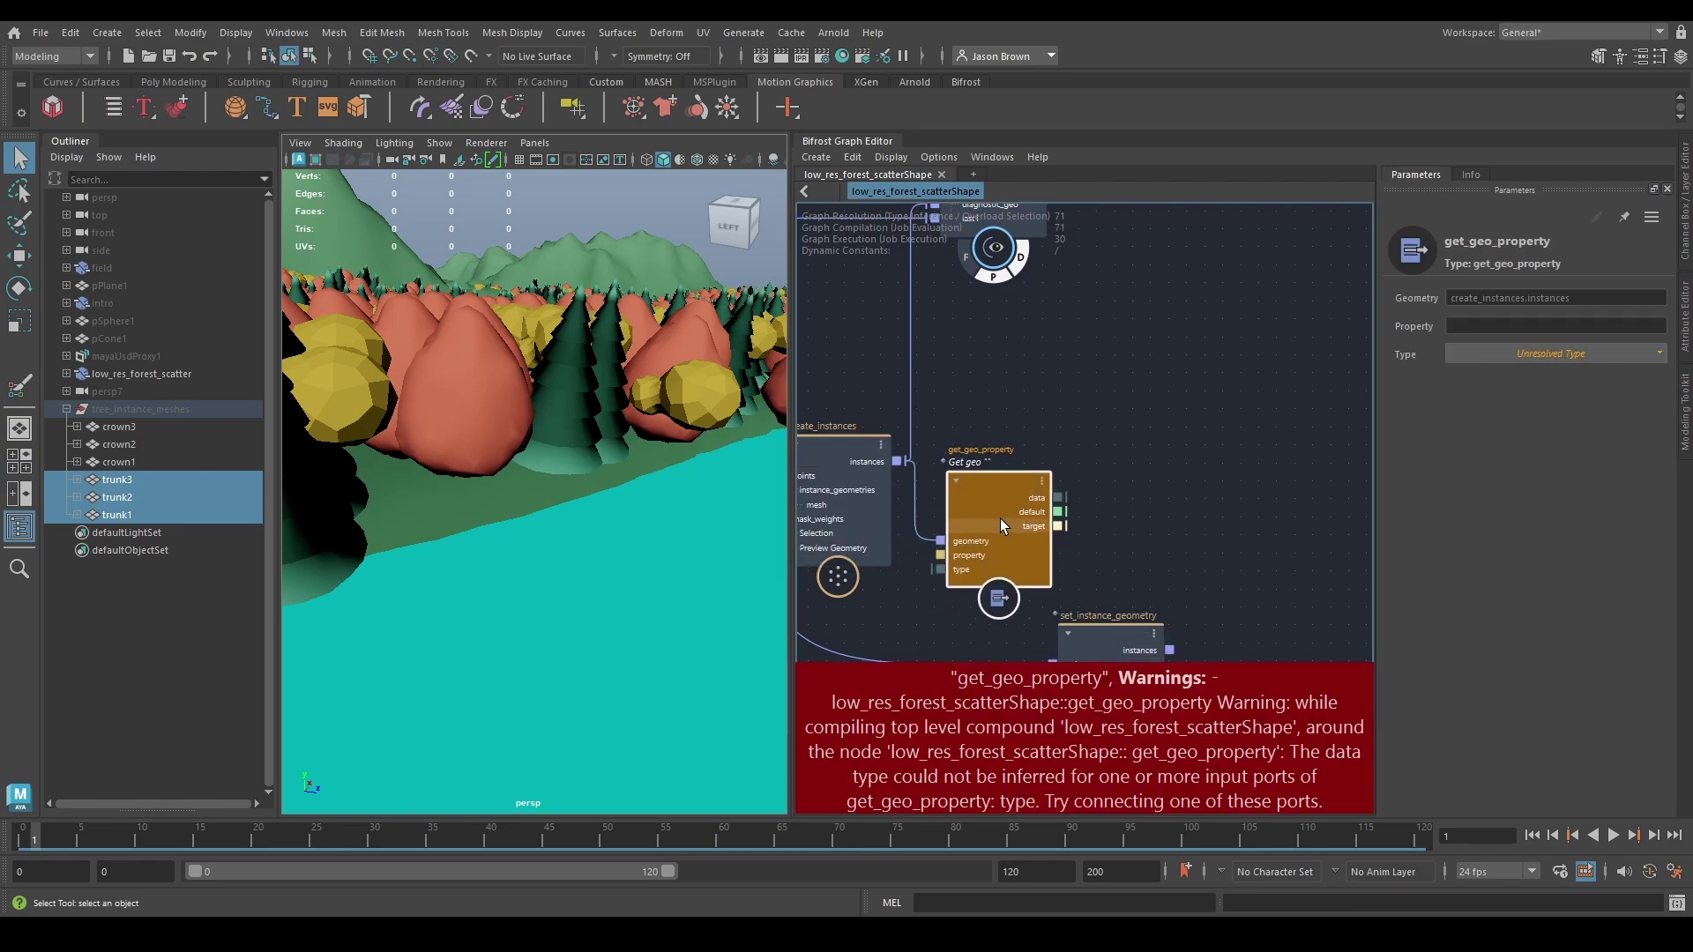
# Step: Set get_geo_property to type array<long> and property point_instance_id, and connect its data to instance_id_values on set_instance_geometry
pyautogui.click(1545, 353)
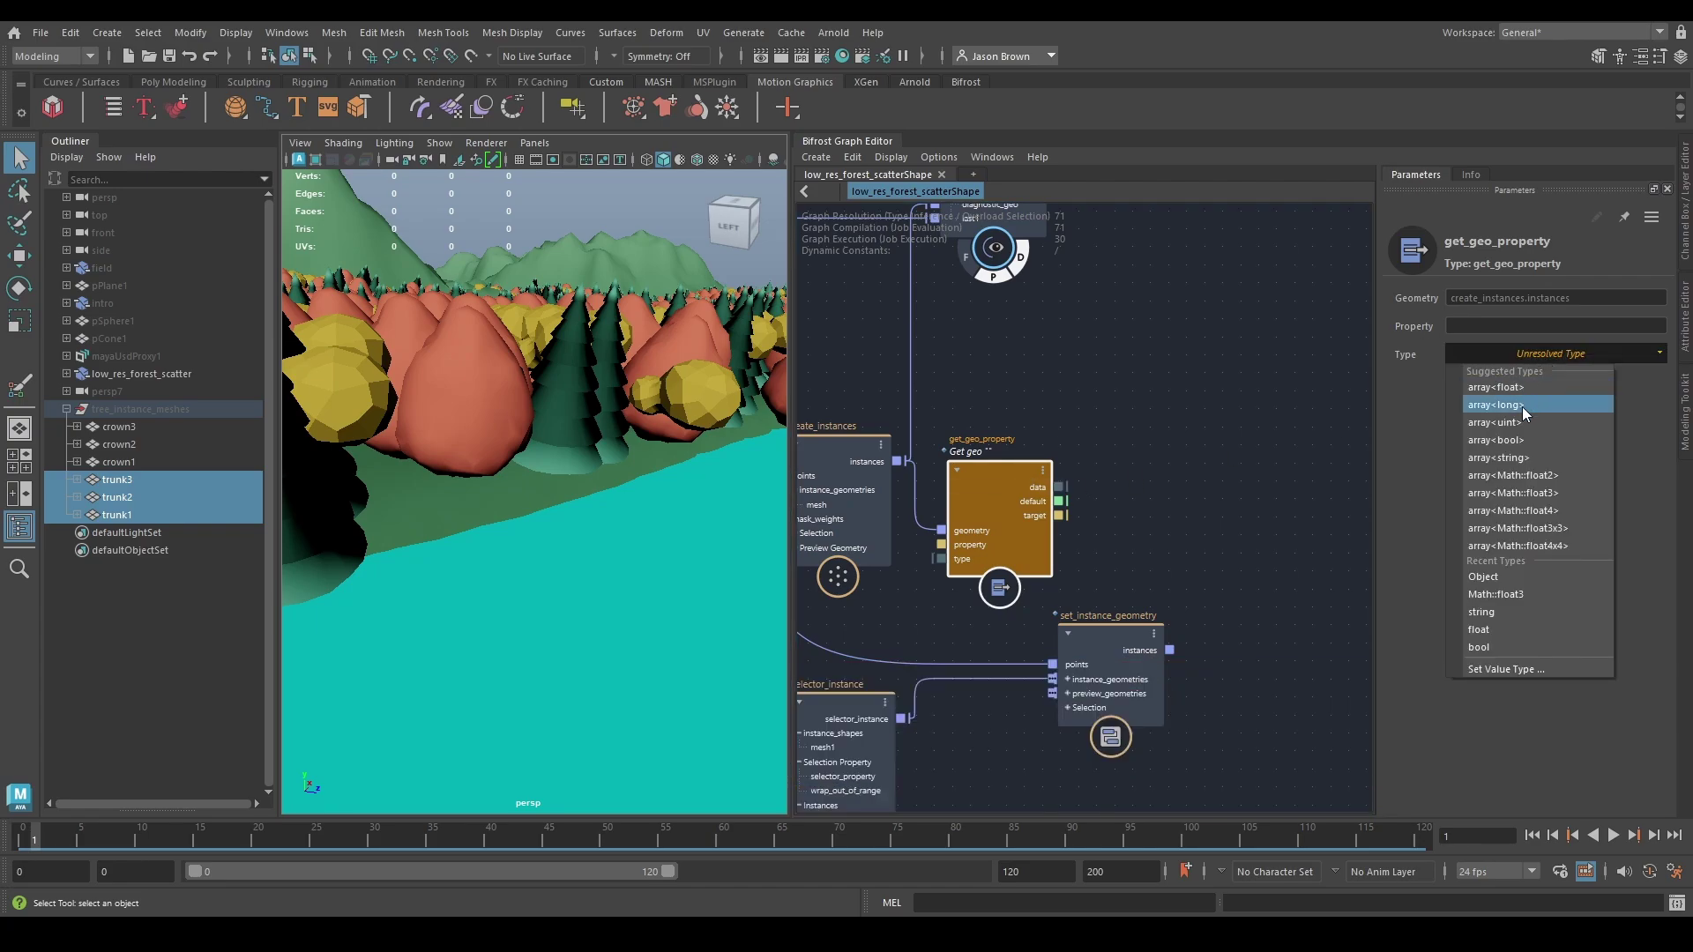
pyautogui.click(1521, 406)
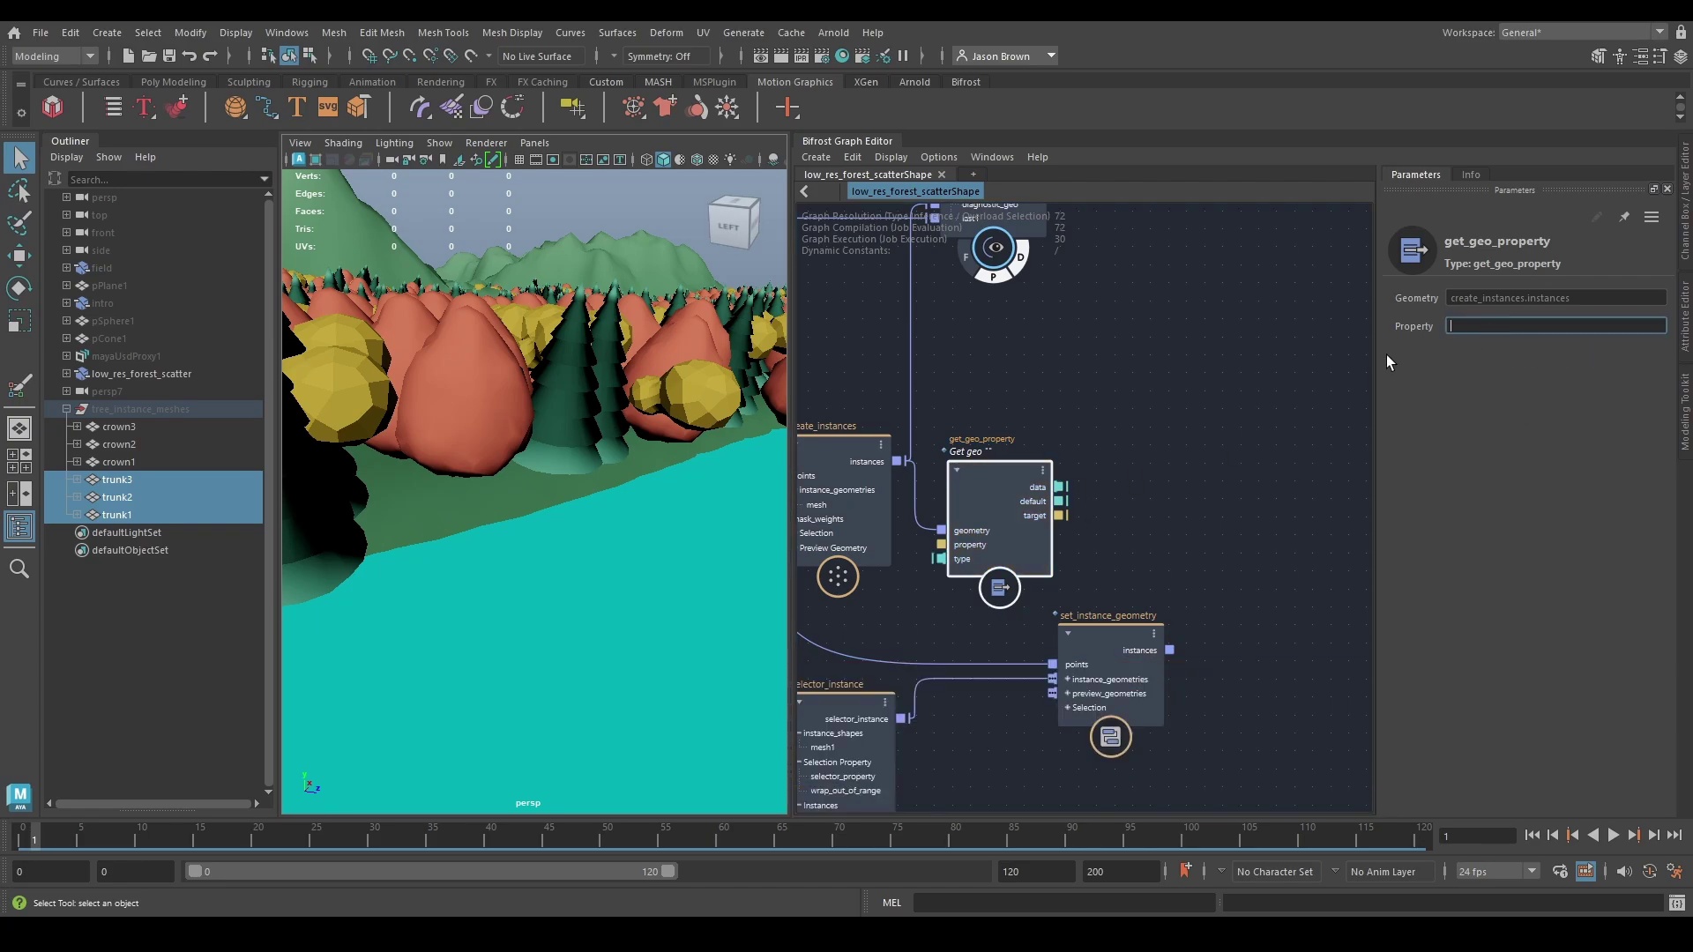
pyautogui.write('point_instance_id')
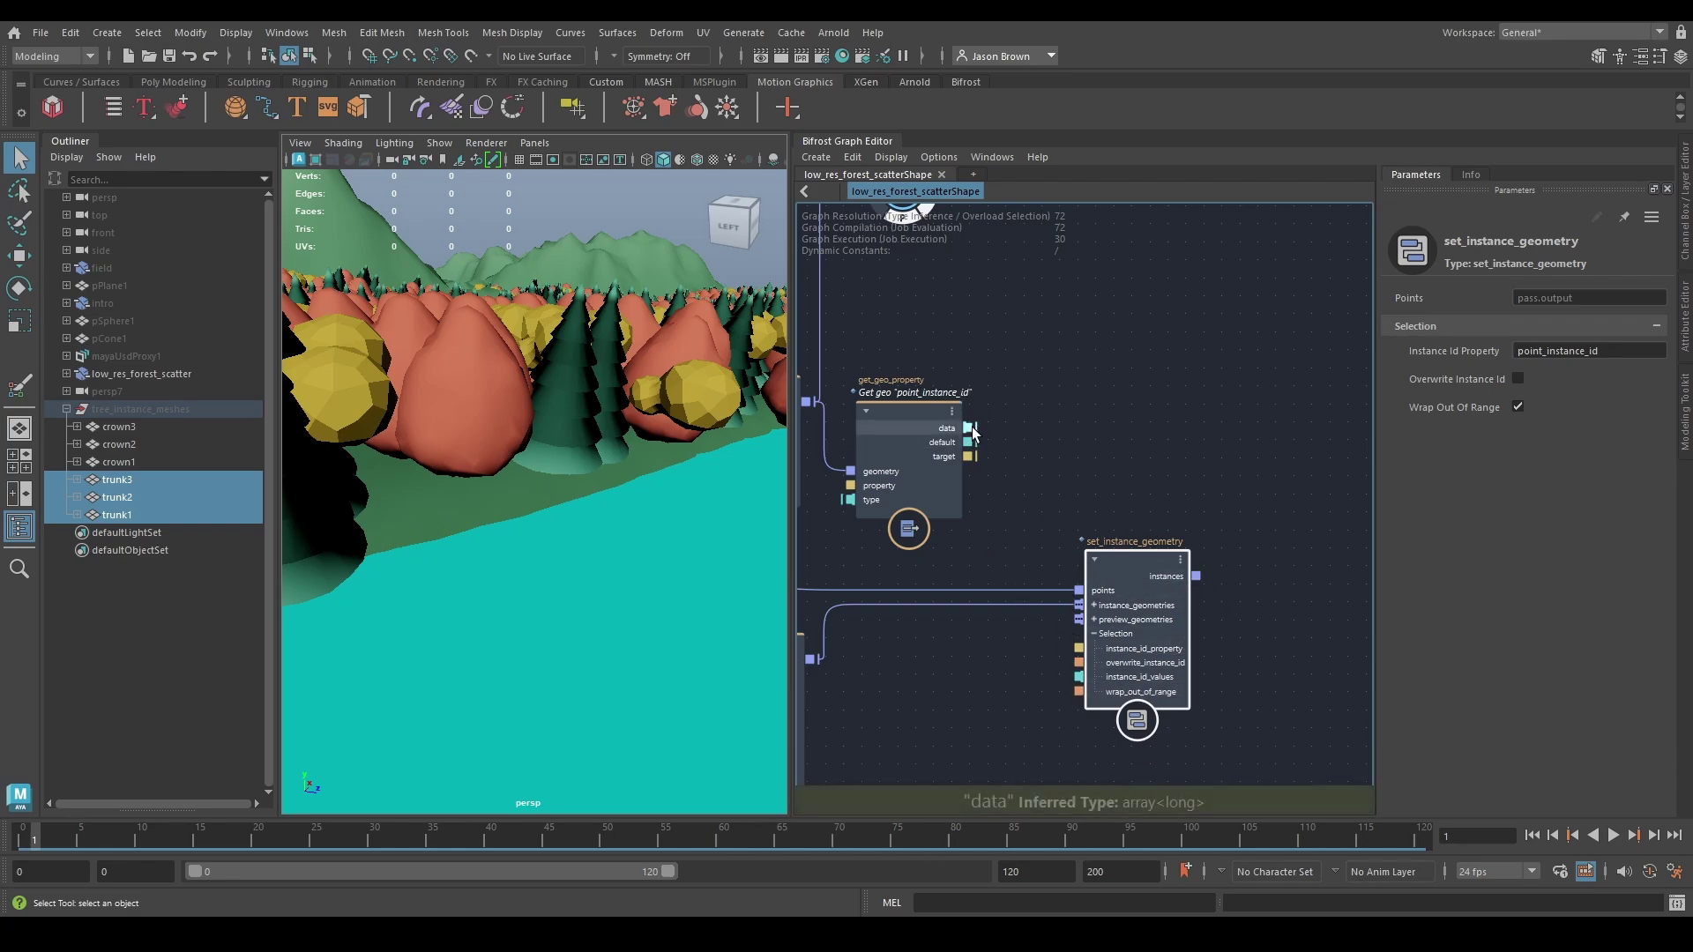
pyautogui.moveTo(970, 428); pyautogui.dragTo(1106, 546)
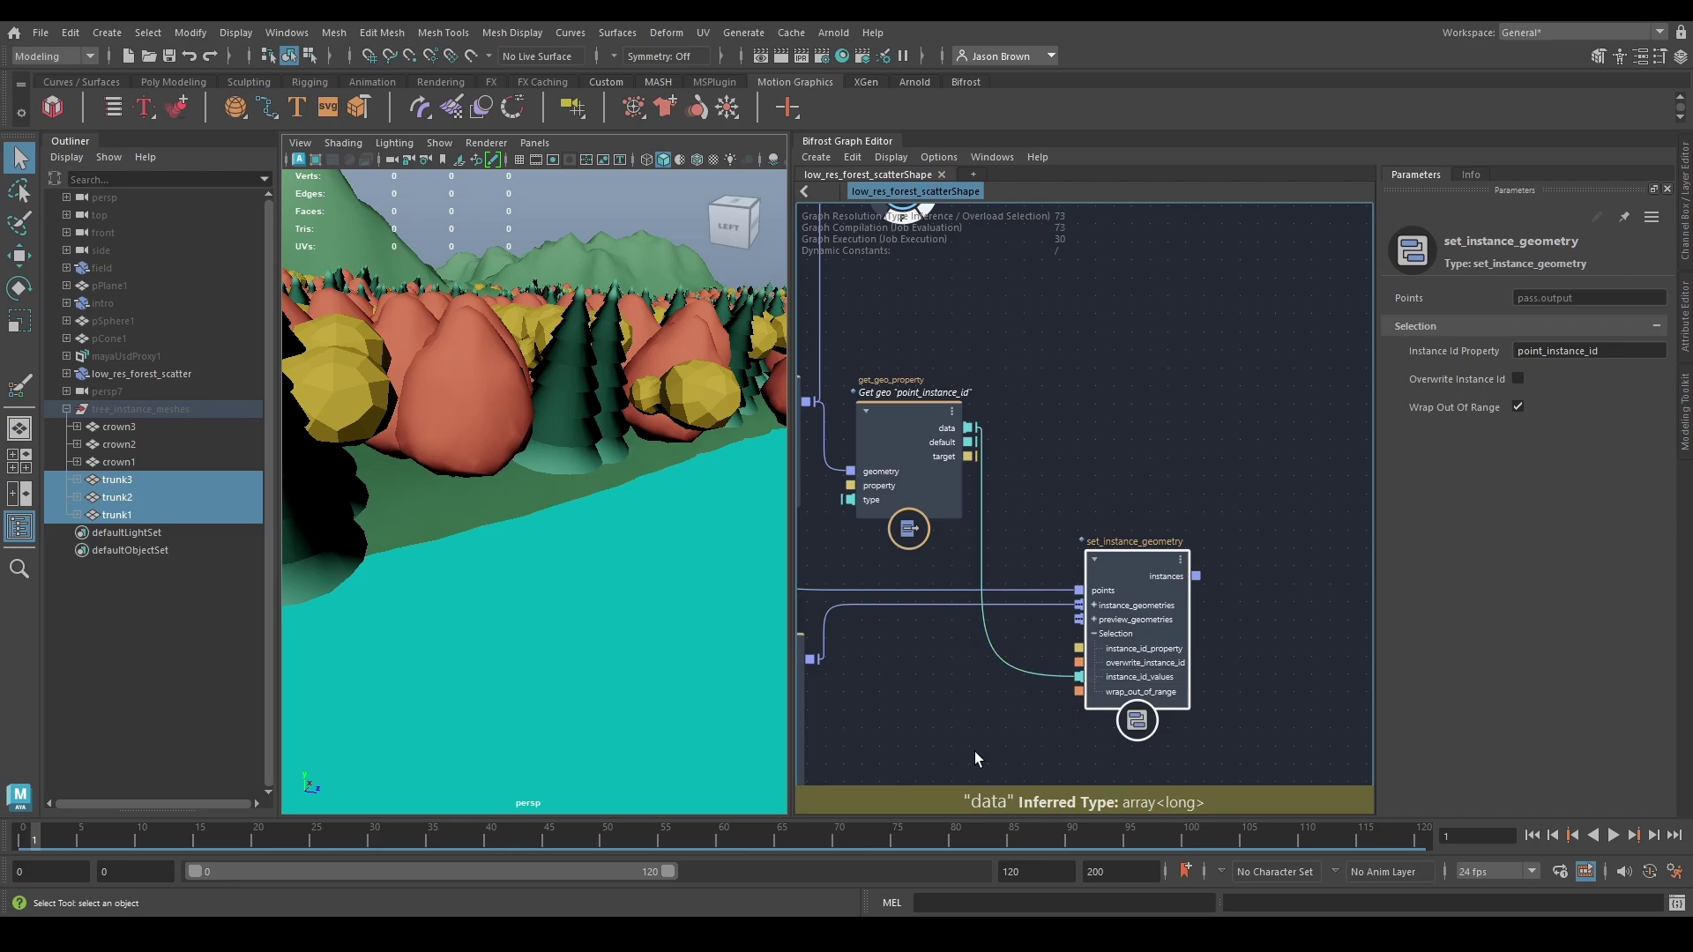
pyautogui.keyDown('alt'); pyautogui.moveTo(1028, 335); pyautogui.dragTo(1125, 336, button='middle'); pyautogui.keyUp('alt')
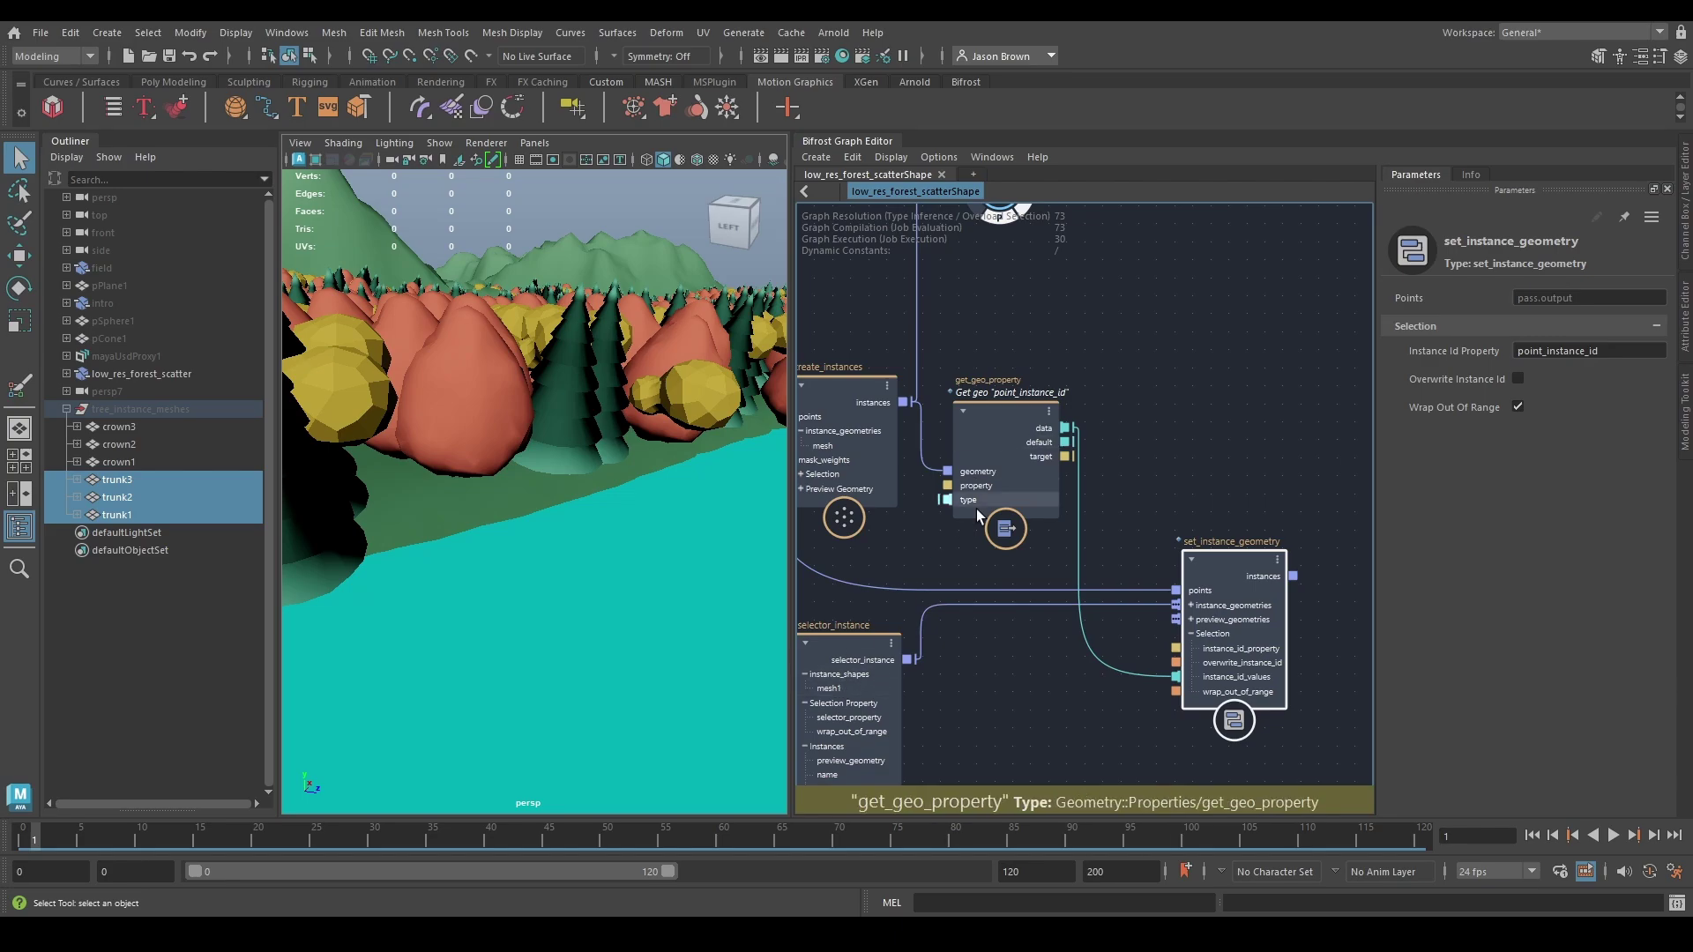
# Step: Move the terminal node farther along the graph and bring set_instance_geometry closer to get_geo_property
pyautogui.keyDown('alt'); pyautogui.moveTo(1074, 604); pyautogui.dragTo(978, 650, button='middle'); pyautogui.keyUp('alt')
pyautogui.keyDown('alt'); pyautogui.moveTo(1025, 517); pyautogui.dragTo(986, 699, button='middle'); pyautogui.keyUp('alt')
pyautogui.moveTo(886, 358); pyautogui.dragTo(1316, 356)
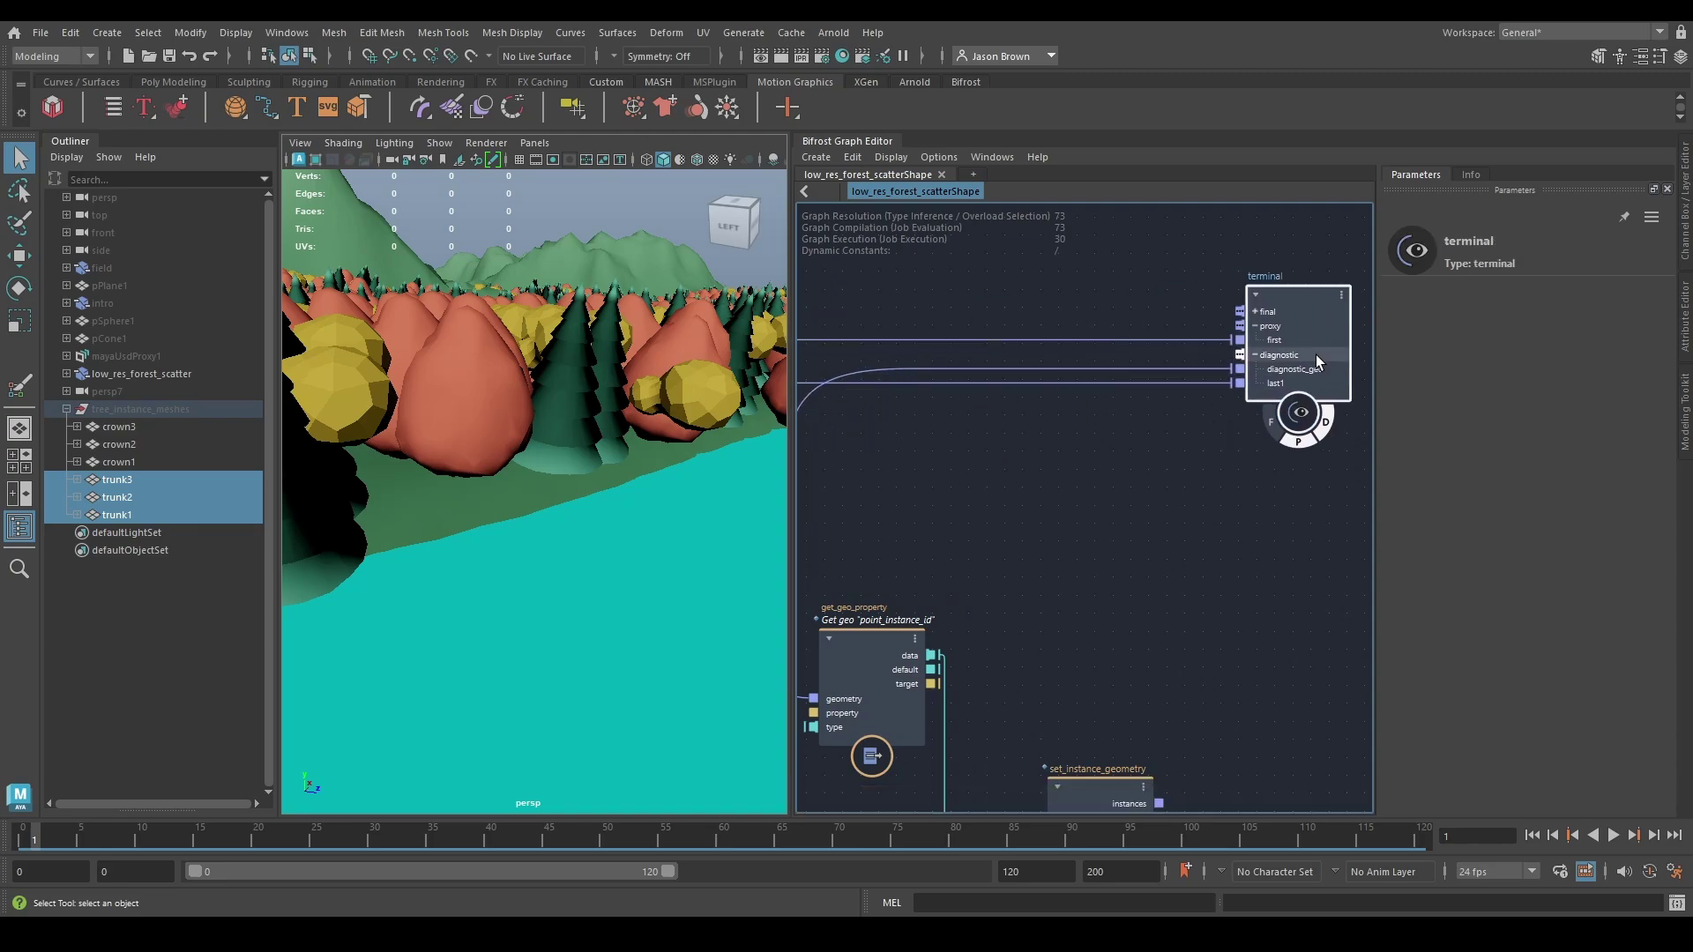
pyautogui.keyDown('alt'); pyautogui.moveTo(1227, 514); pyautogui.dragTo(1201, 348, button='middle'); pyautogui.keyUp('alt')
pyautogui.moveTo(1098, 645); pyautogui.dragTo(997, 645)
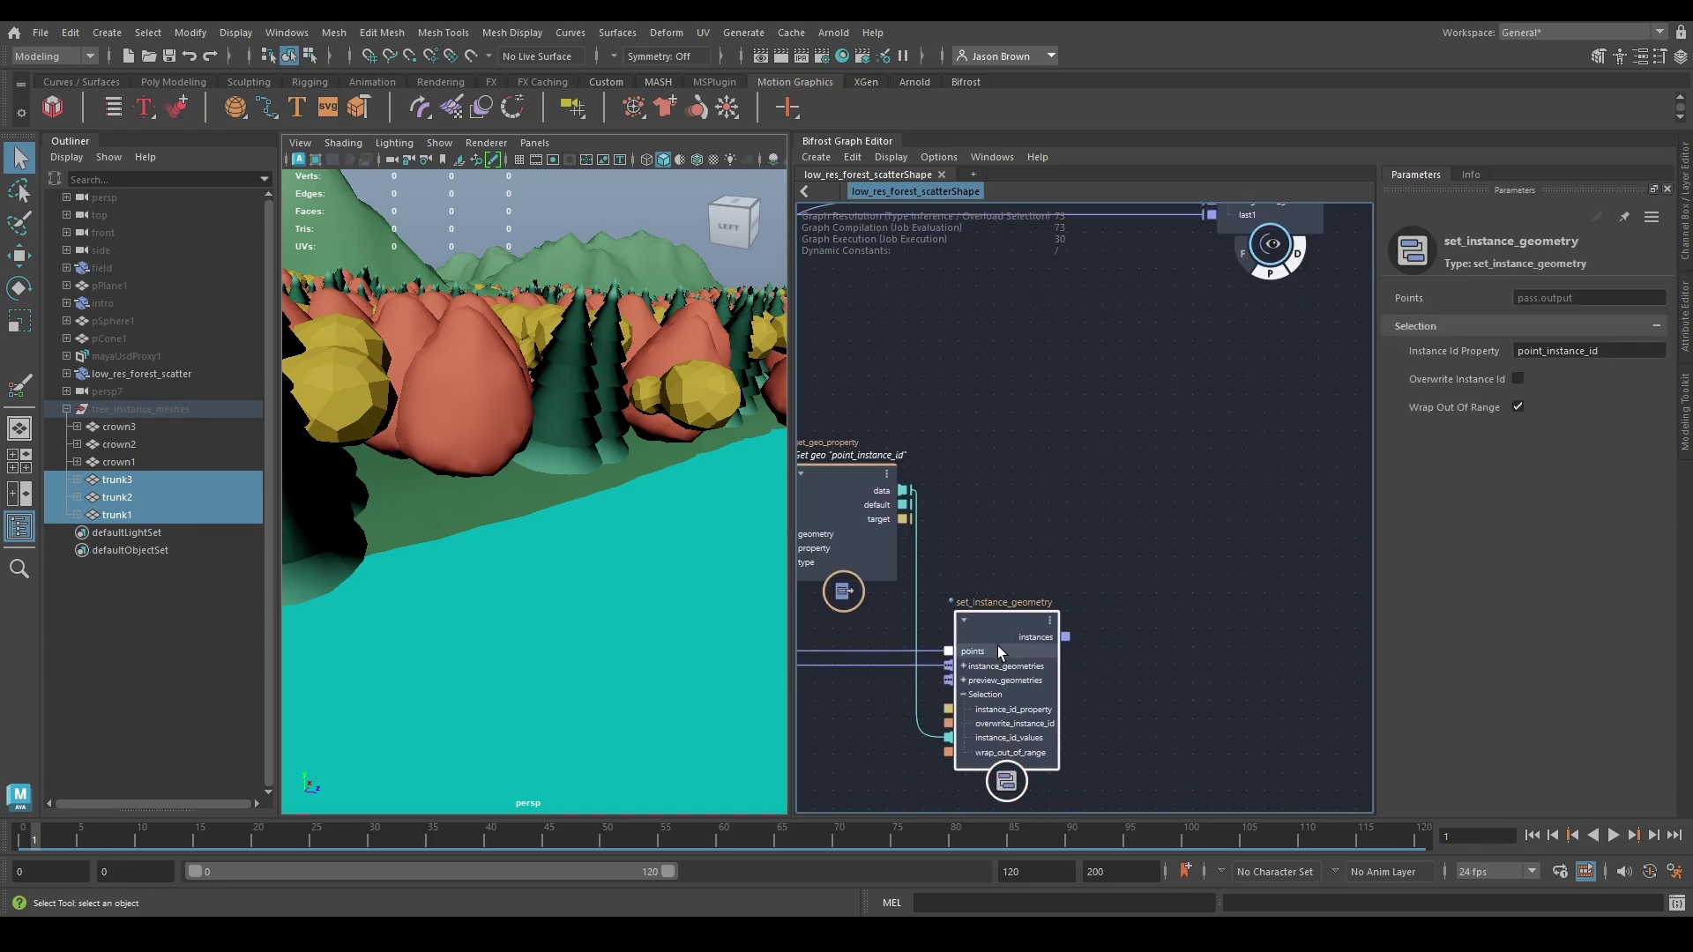
pyautogui.moveTo(938, 742); pyautogui.dragTo(1104, 681, button='middle')
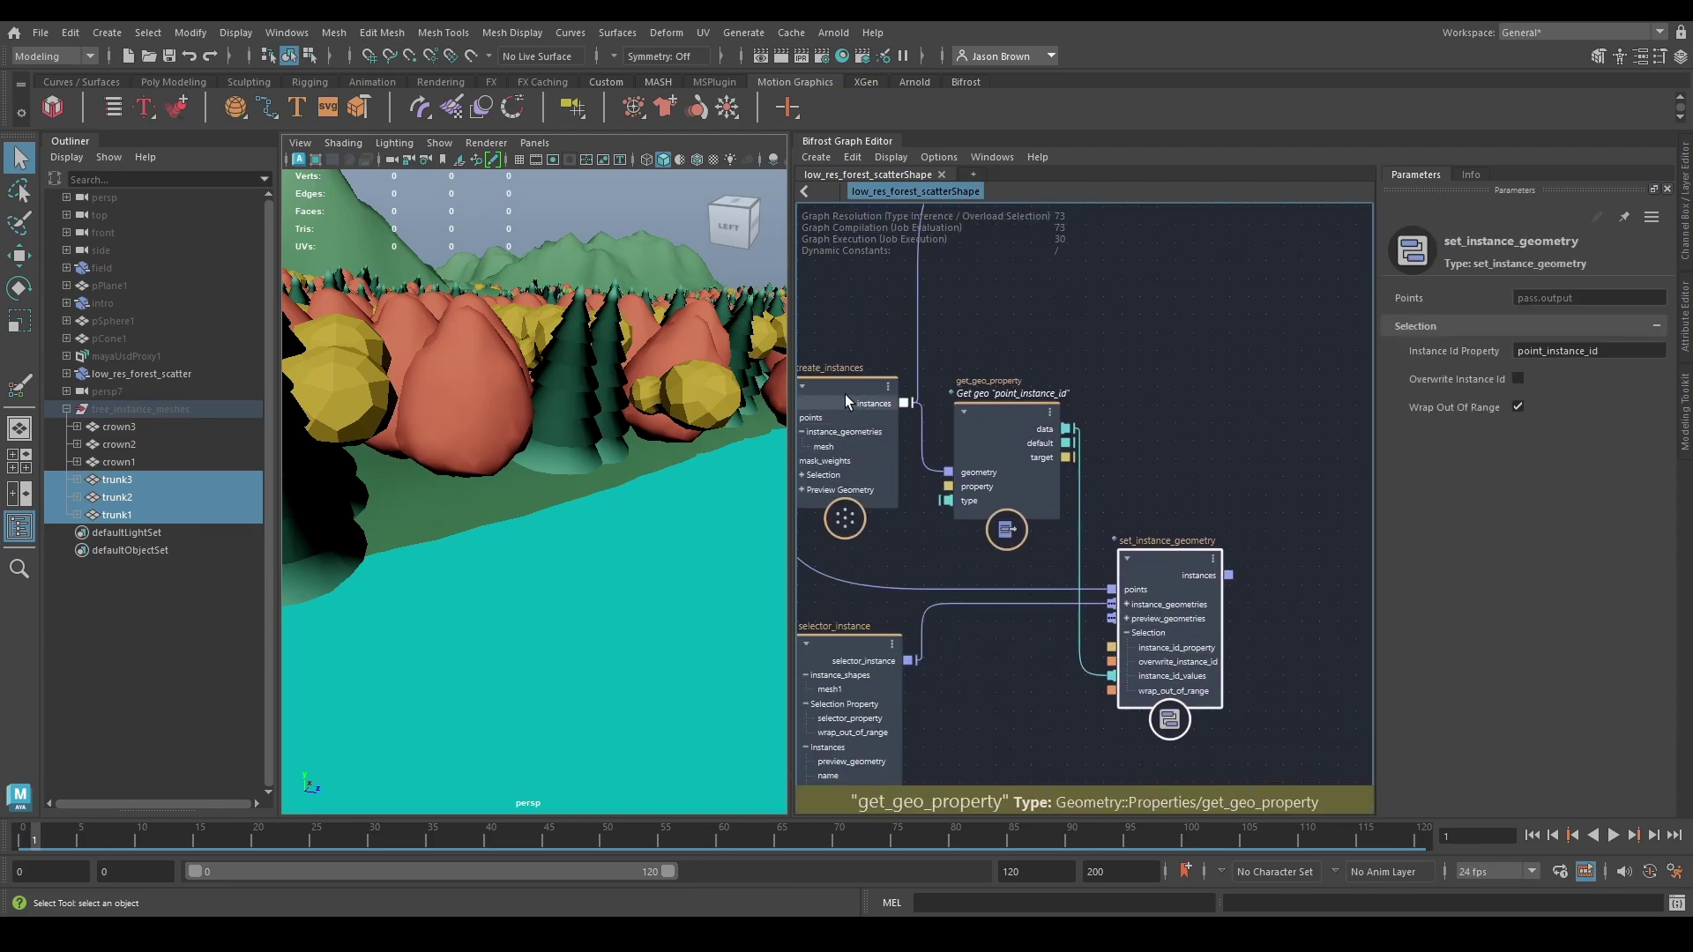
pyautogui.keyDown('alt'); pyautogui.moveTo(937, 523); pyautogui.dragTo(885, 525, button='middle'); pyautogui.keyUp('alt')
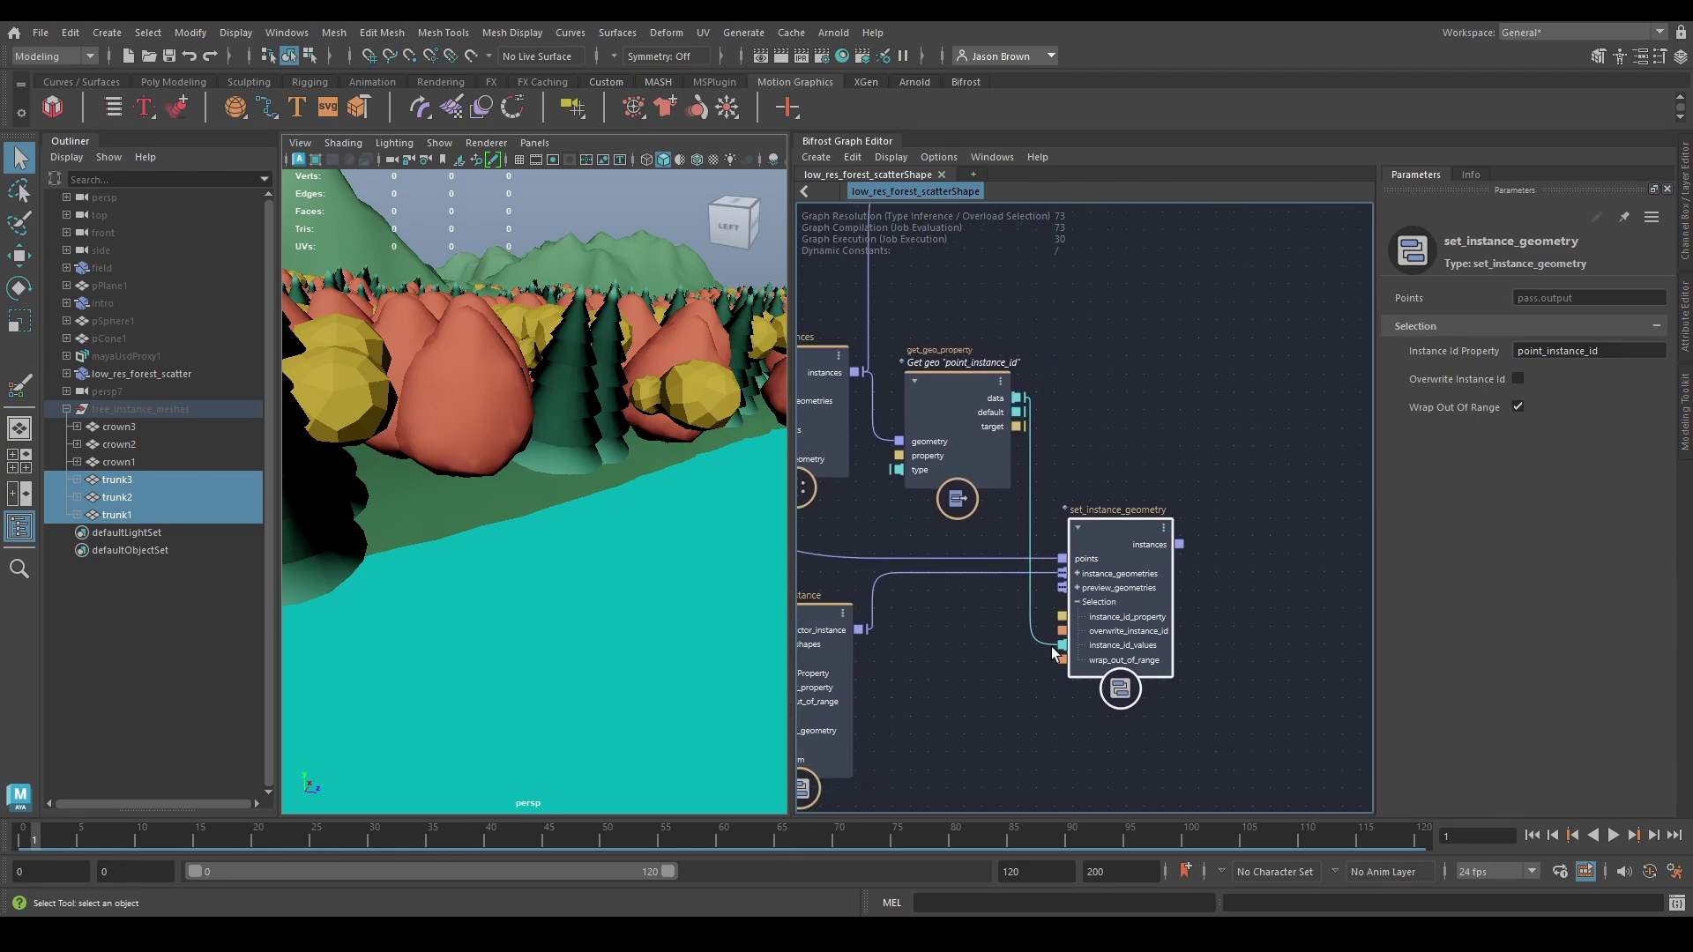
# Step: Connect the instances output of set_instance_geometry to the terminal's diagnostic input and view the trees from a low angle
pyautogui.keyDown('alt'); pyautogui.moveTo(1145, 571); pyautogui.dragTo(1018, 670, button='middle'); pyautogui.keyUp('alt')
pyautogui.moveTo(1053, 641); pyautogui.dragTo(1155, 350)
pyautogui.keyDown('alt'); pyautogui.moveTo(512, 520); pyautogui.dragTo(467, 523); pyautogui.keyUp('alt')
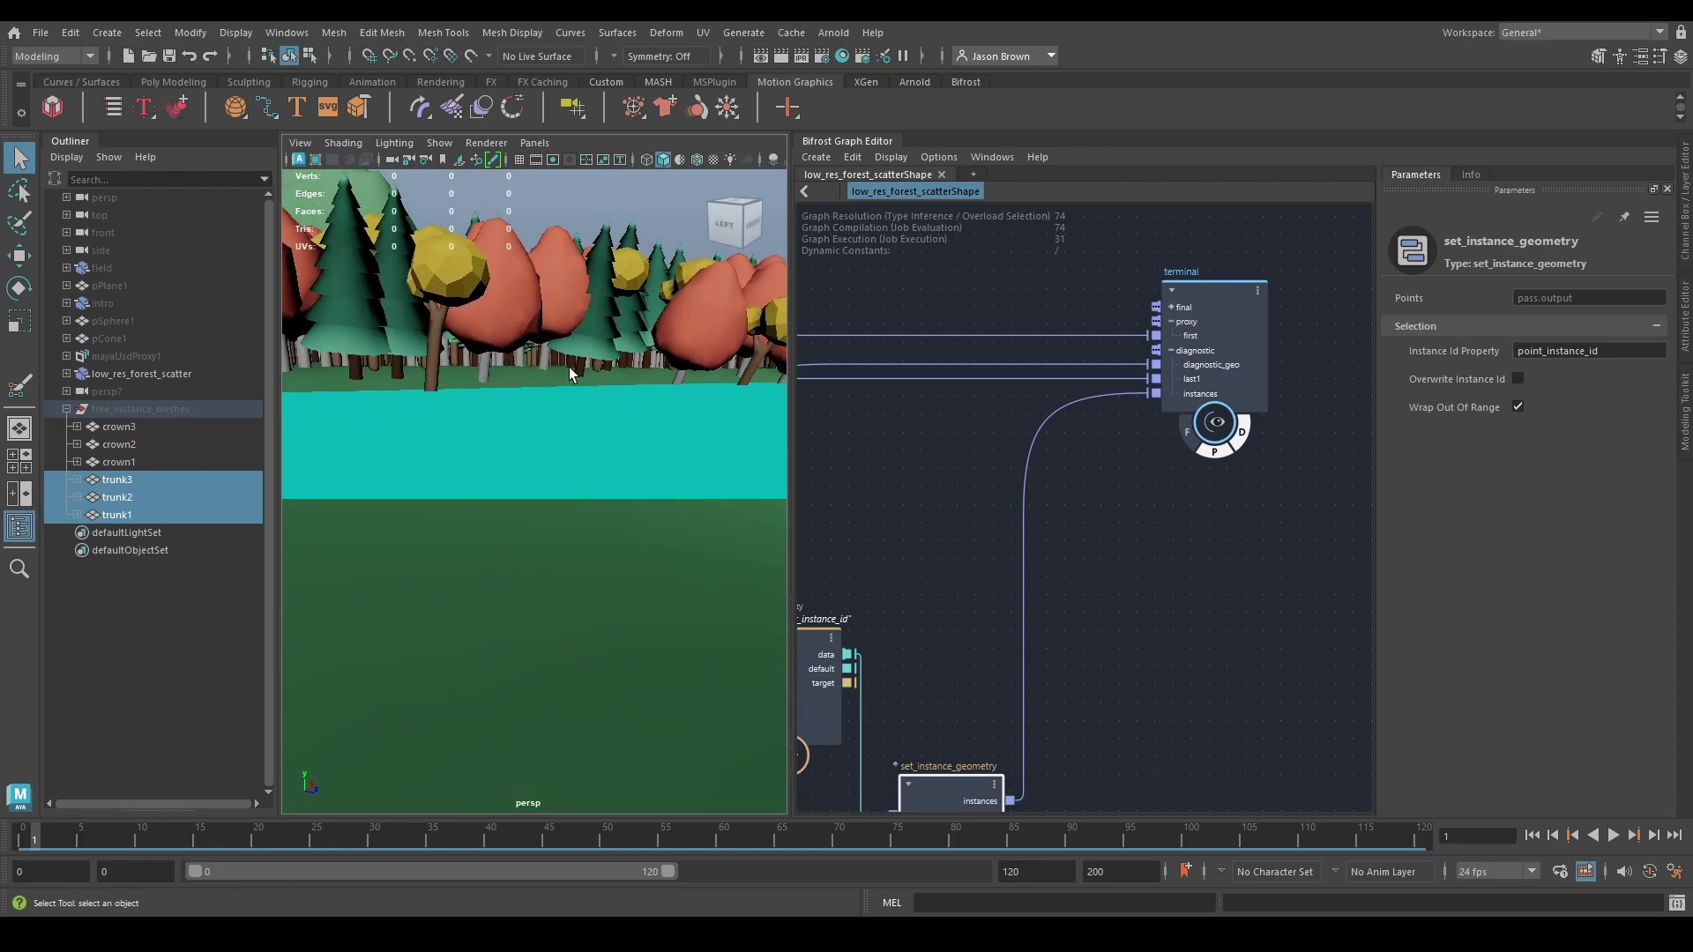
# Step: Nudge create_instances slightly and move selector_instance closer to set_instance_geometry in the graph
pyautogui.keyDown('alt'); pyautogui.moveTo(522, 362); pyautogui.dragTo(585, 416); pyautogui.keyUp('alt')
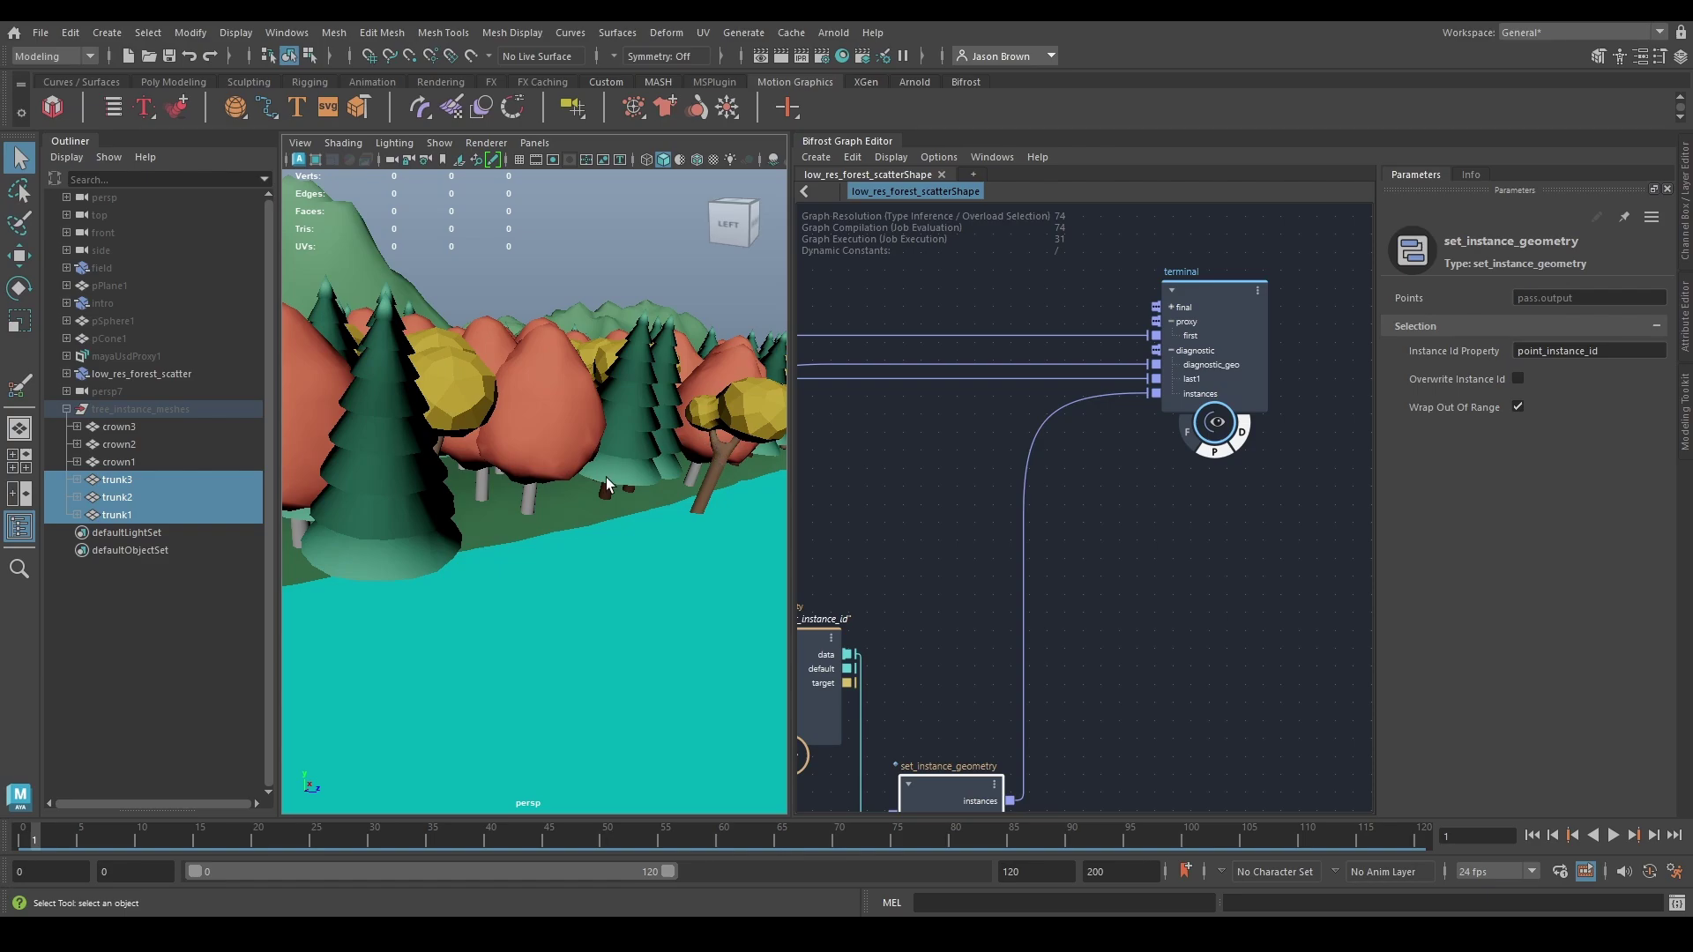
pyautogui.keyDown('alt'); pyautogui.moveTo(606, 477); pyautogui.dragTo(532, 484); pyautogui.keyUp('alt')
pyautogui.scroll(-3, 955, 612)
pyautogui.keyDown('alt'); pyautogui.moveTo(956, 611); pyautogui.dragTo(1151, 464, button='middle'); pyautogui.keyUp('alt')
pyautogui.click(1037, 488)
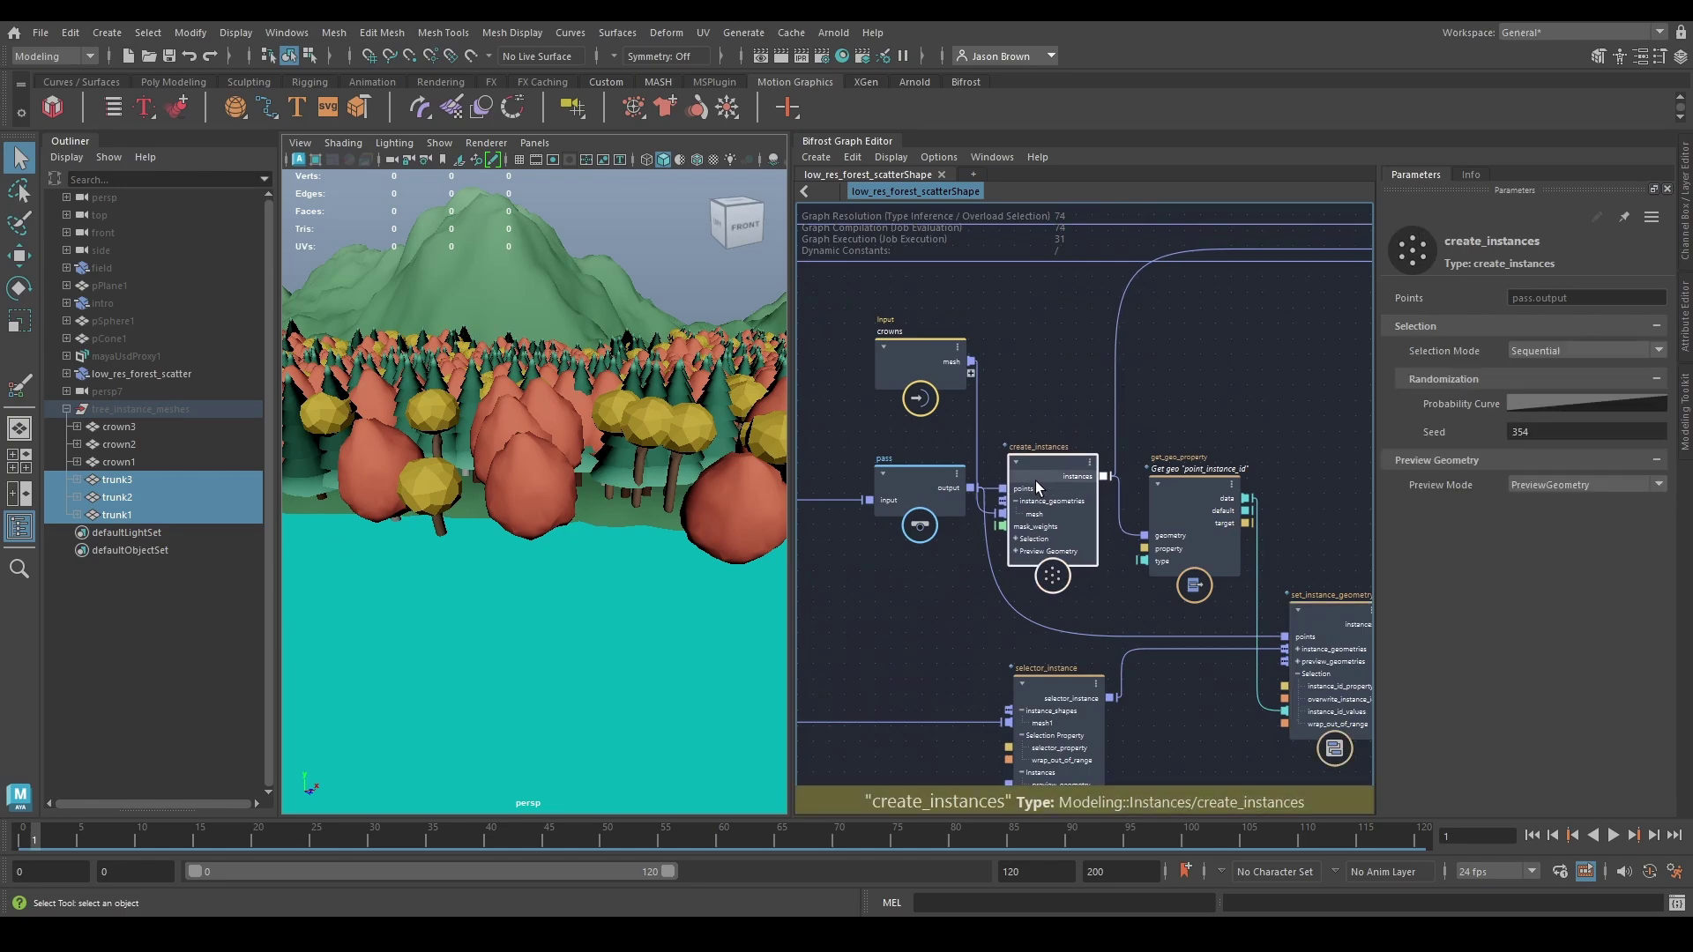
pyautogui.moveTo(1037, 488); pyautogui.dragTo(1037, 491)
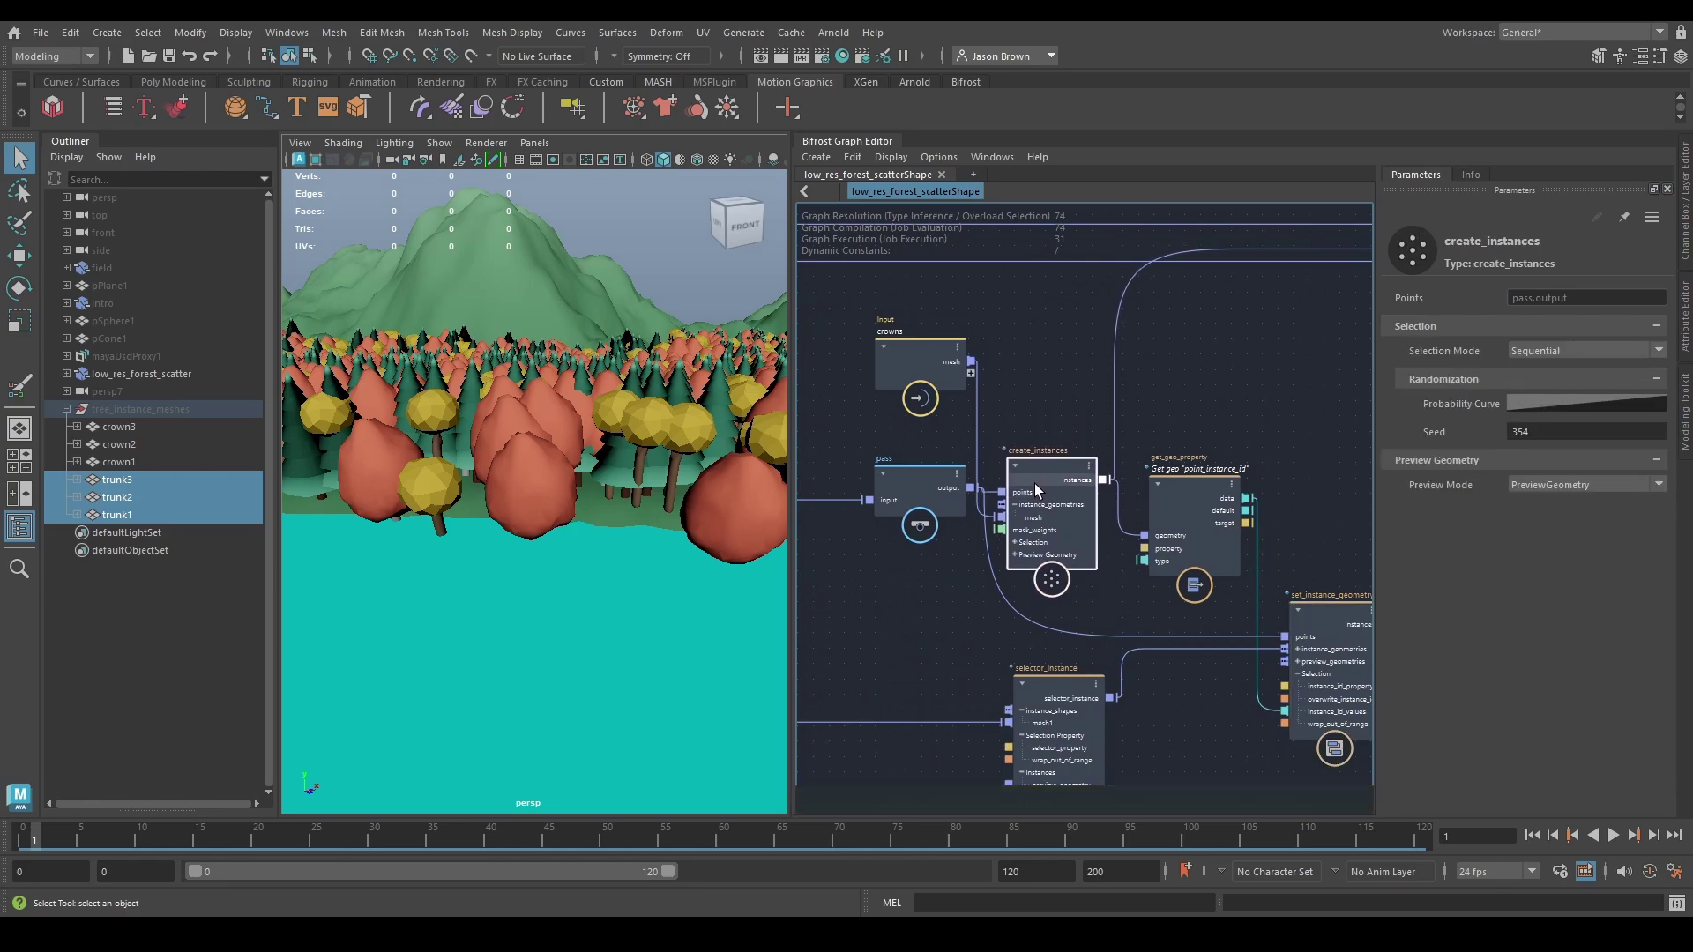
pyautogui.moveTo(1049, 522); pyautogui.dragTo(934, 450, button='middle')
pyautogui.moveTo(938, 654); pyautogui.dragTo(1071, 631)
# Step: Move the crowns input node from above the pass node to just below it
pyautogui.scroll(-1, 825, 540)
pyautogui.moveTo(825, 539); pyautogui.dragTo(1008, 638, button='middle')
pyautogui.scroll(2, 1012, 648)
pyautogui.scroll(-2, 1014, 639)
pyautogui.moveTo(994, 409); pyautogui.dragTo(987, 635)
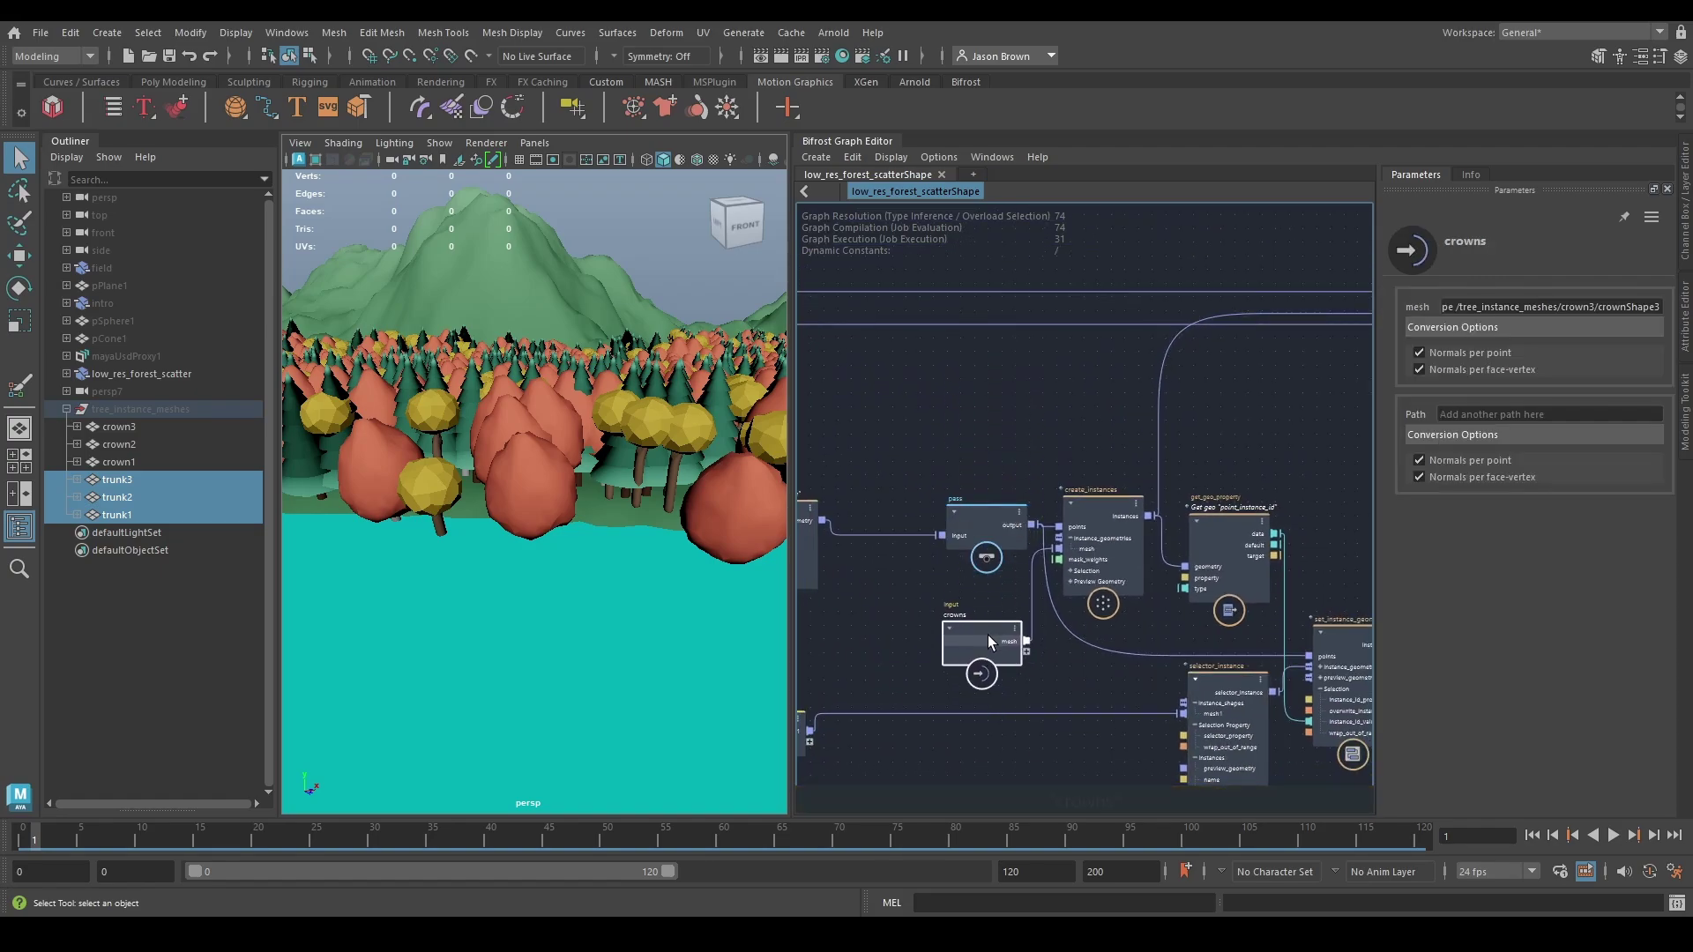
# Step: Set the float value driving set_geo_property's point_size data to 0.035 and check the tree sizes along the shoreline
pyautogui.moveTo(988, 635); pyautogui.dragTo(1184, 629, button='middle')
pyautogui.click(956, 513)
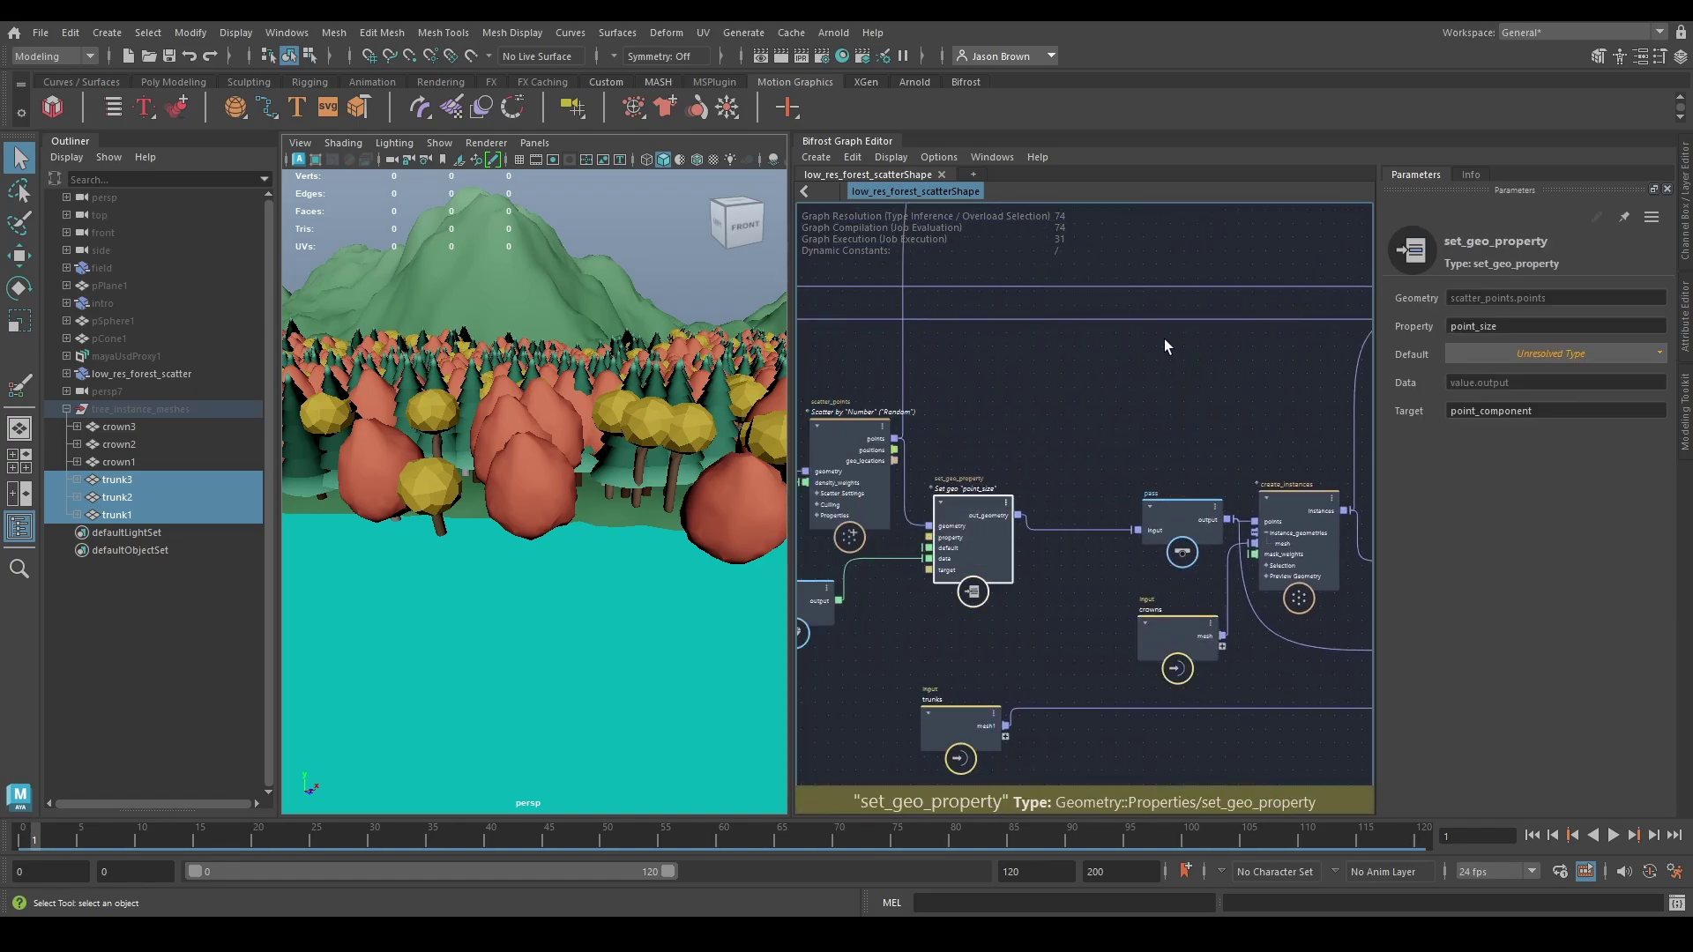
pyautogui.moveTo(924, 670); pyautogui.dragTo(1053, 644, button='middle')
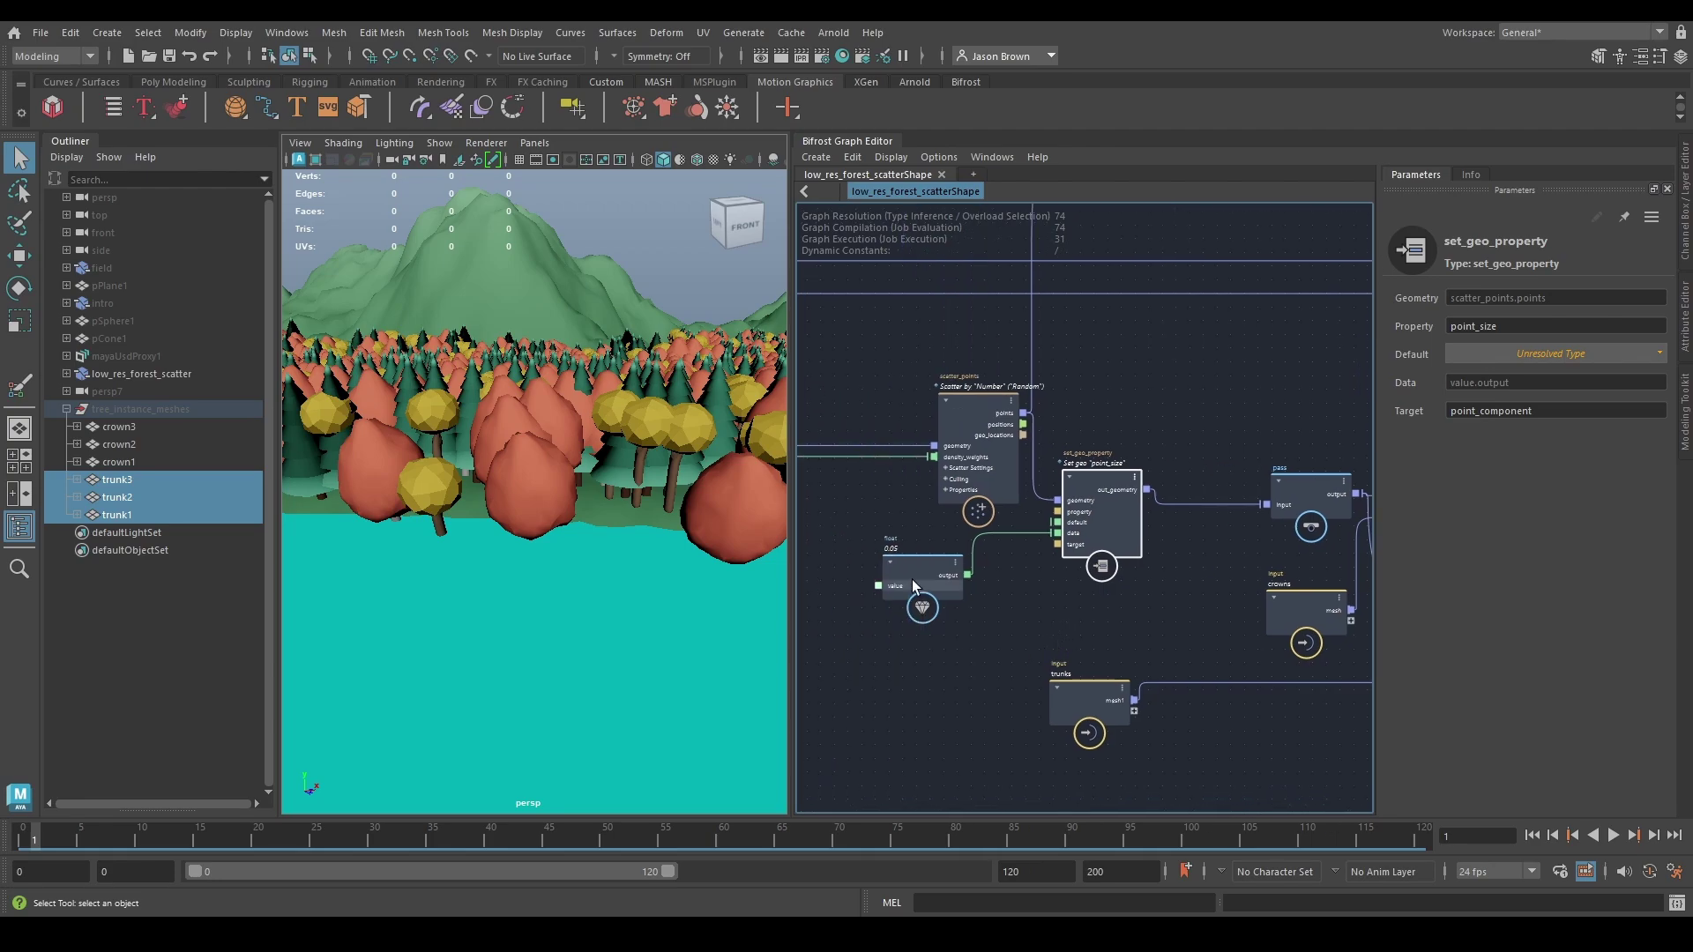
pyautogui.click(911, 580)
pyautogui.moveTo(1516, 358); pyautogui.dragTo(1509, 358)
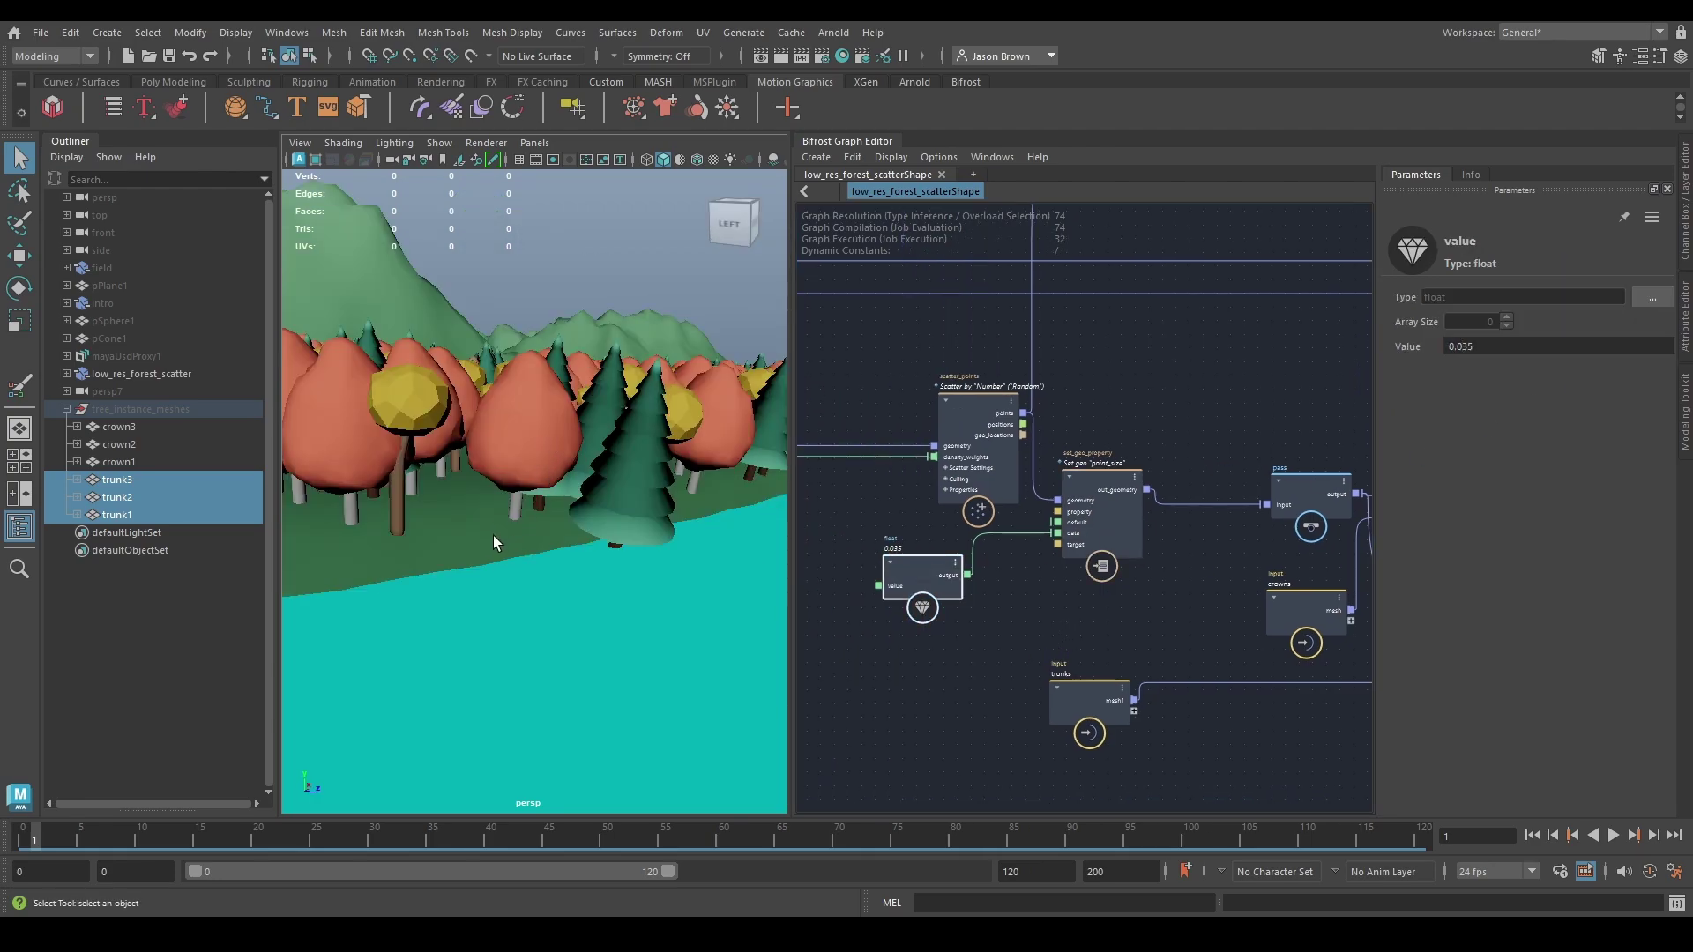
pyautogui.keyDown('alt'); pyautogui.moveTo(494, 541); pyautogui.dragTo(570, 461); pyautogui.keyUp('alt')
pyautogui.keyDown('alt'); pyautogui.moveTo(570, 461); pyautogui.dragTo(552, 469, button='right'); pyautogui.keyUp('alt')
pyautogui.keyDown('alt'); pyautogui.moveTo(552, 468); pyautogui.dragTo(541, 487); pyautogui.keyUp('alt')
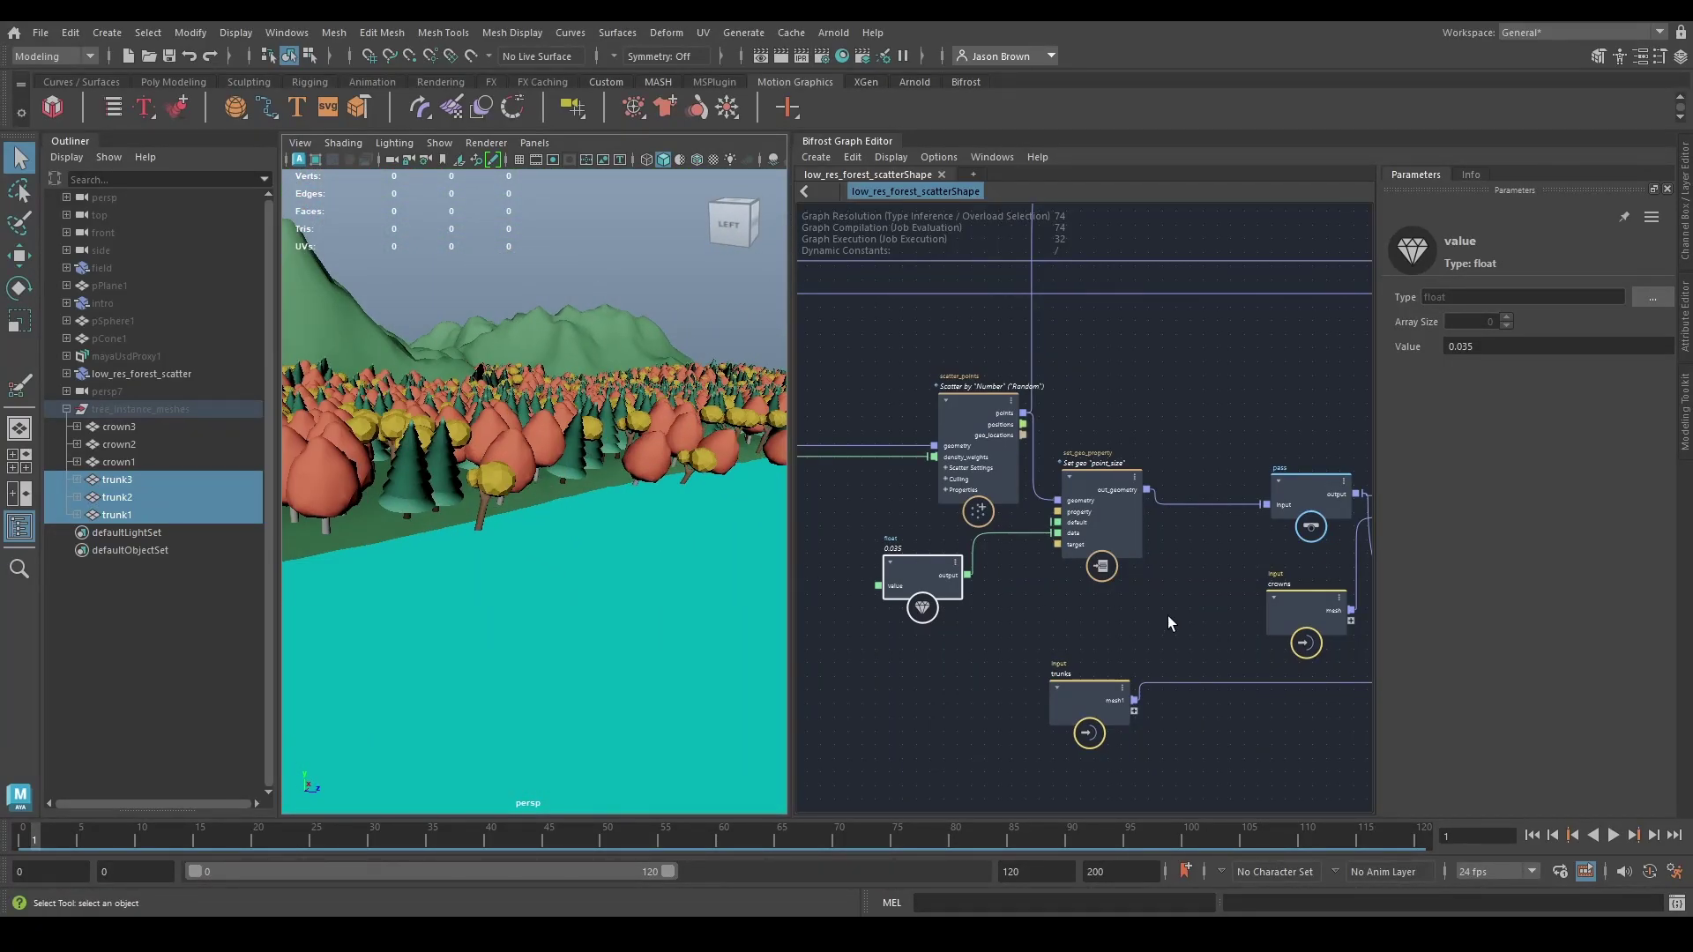
# Step: Move get_geo_property and selector_instance closer to set_instance_geometry
pyautogui.keyDown('alt'); pyautogui.moveTo(1229, 618); pyautogui.dragTo(923, 586, button='middle'); pyautogui.keyUp('alt')
pyautogui.keyDown('alt'); pyautogui.moveTo(1313, 582); pyautogui.dragTo(966, 571, button='middle'); pyautogui.keyUp('alt')
pyautogui.moveTo(1101, 566); pyautogui.dragTo(1100, 569)
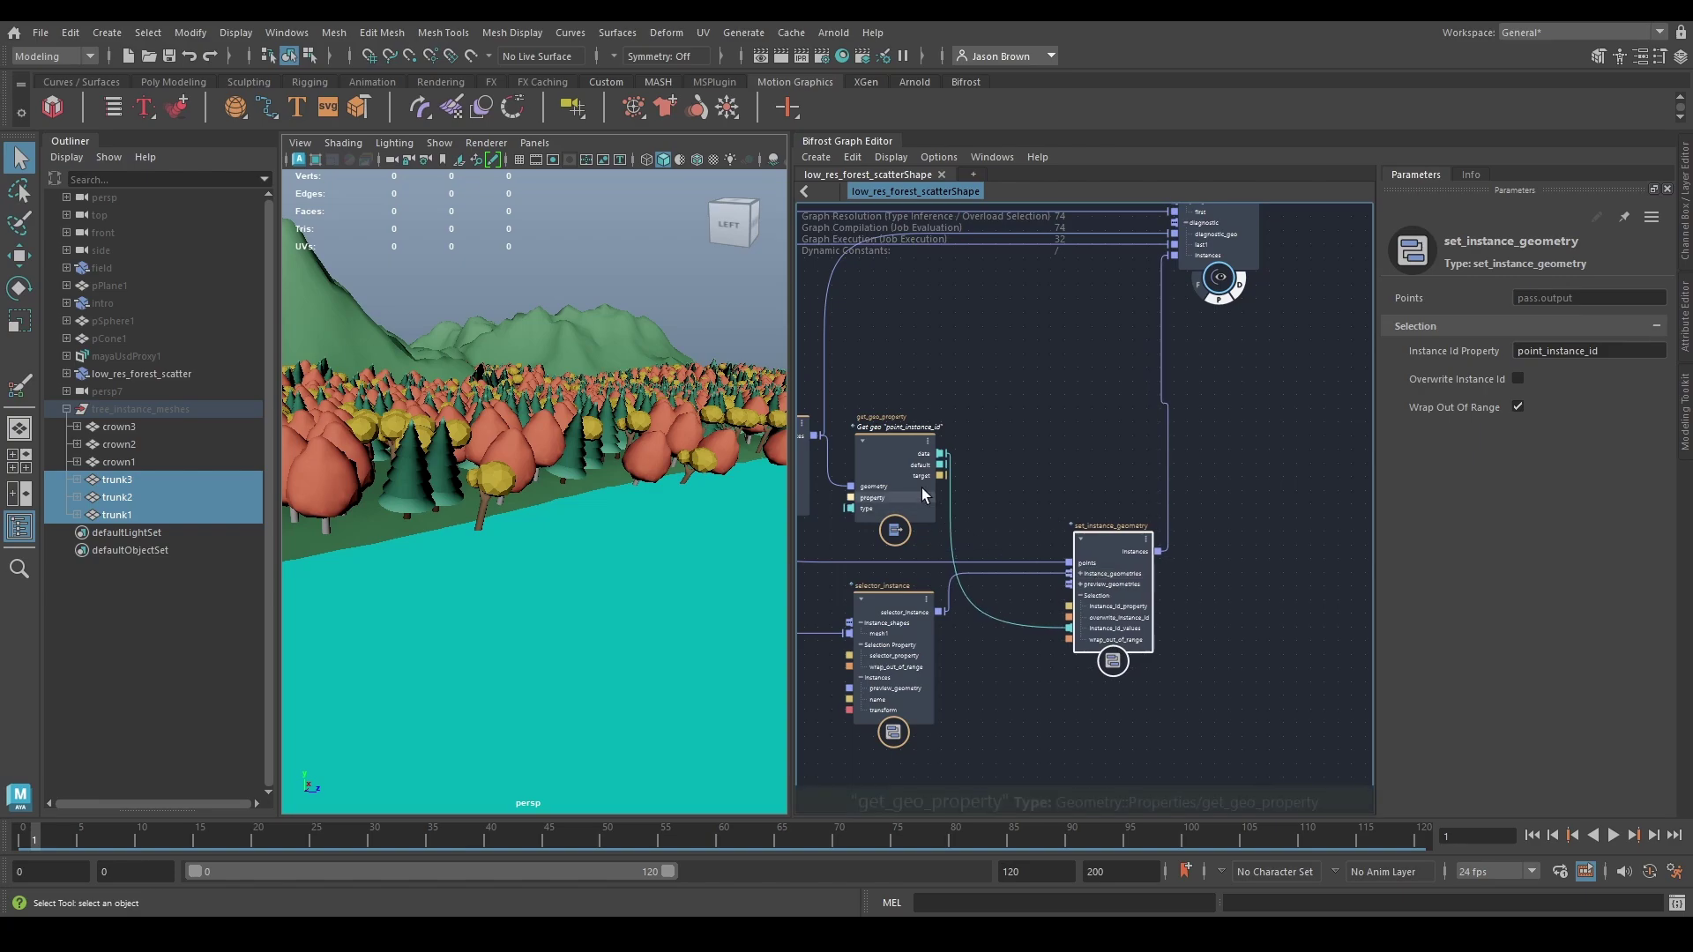
pyautogui.moveTo(922, 493); pyautogui.dragTo(1027, 488)
pyautogui.moveTo(902, 634); pyautogui.dragTo(997, 619)
# Step: Place create_instances right beside get_geo_property and move the crowns input node up against create_instances
pyautogui.keyDown('alt'); pyautogui.moveTo(871, 634); pyautogui.dragTo(1180, 662, button='middle'); pyautogui.keyUp('alt')
pyautogui.moveTo(1074, 493); pyautogui.dragTo(1189, 494)
pyautogui.keyDown('alt'); pyautogui.moveTo(1159, 519); pyautogui.dragTo(1173, 505, button='middle'); pyautogui.keyUp('alt')
pyautogui.moveTo(957, 585); pyautogui.dragTo(1092, 522)
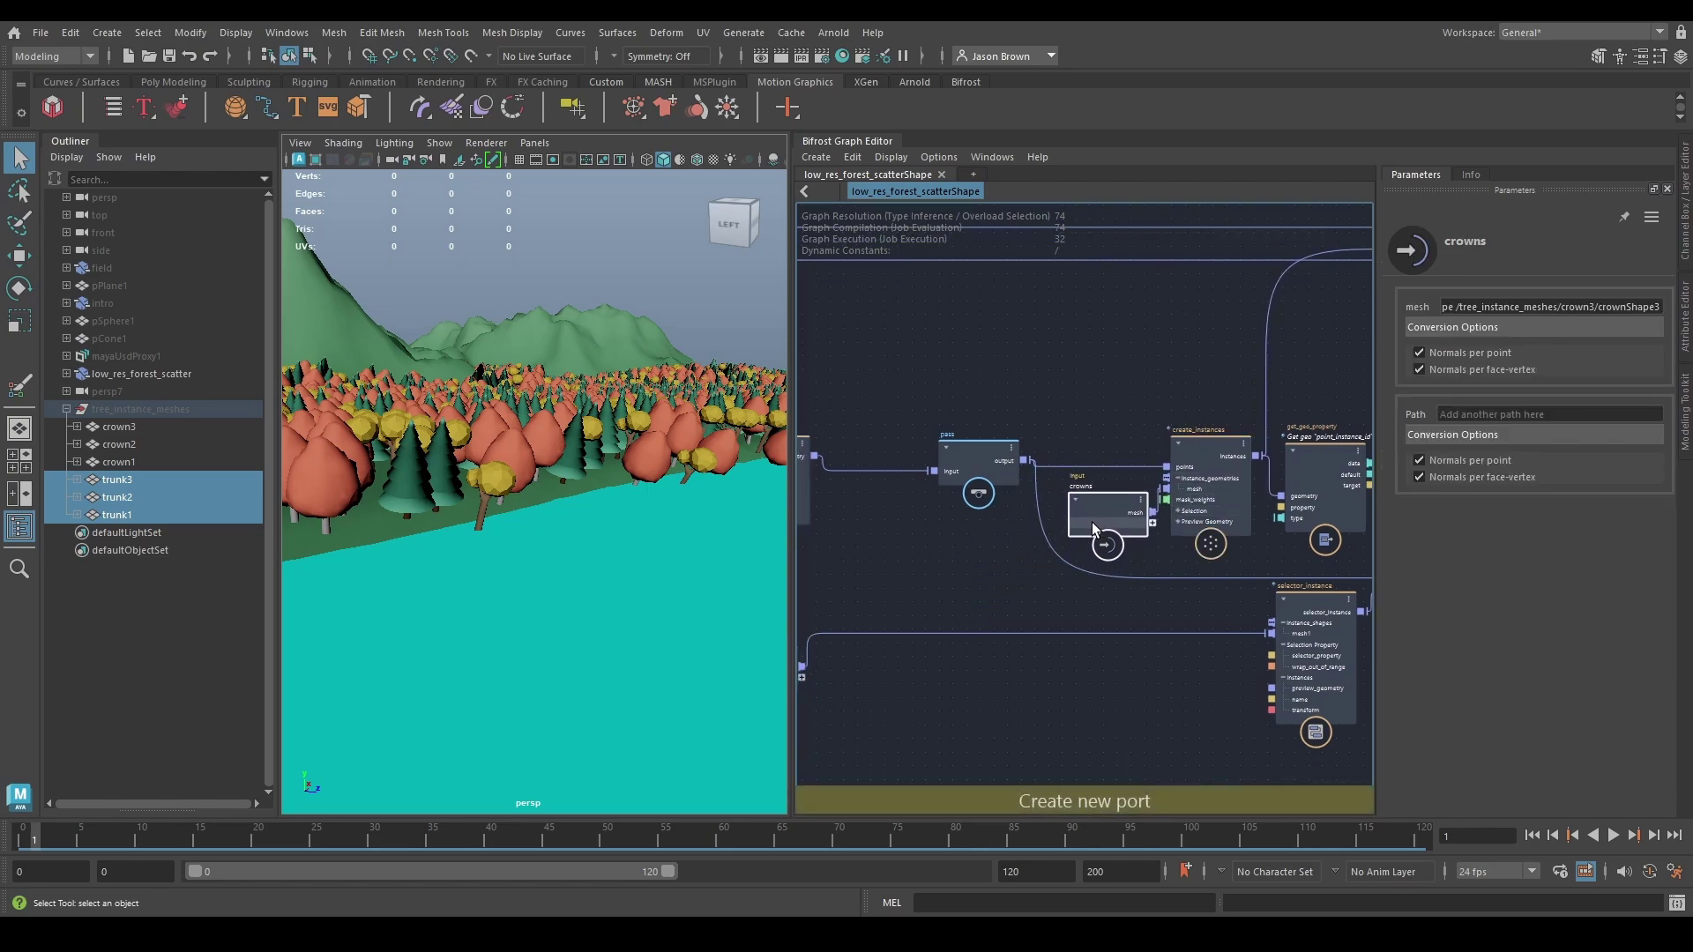
# Step: Nudge selector_instance and set_instance_geometry into line and move the terminal node farther along the graph
pyautogui.keyDown('alt'); pyautogui.moveTo(1111, 566); pyautogui.dragTo(936, 581, button='middle'); pyautogui.keyUp('alt')
pyautogui.keyDown('alt'); pyautogui.moveTo(1151, 652); pyautogui.dragTo(1070, 614, button='middle'); pyautogui.keyUp('alt')
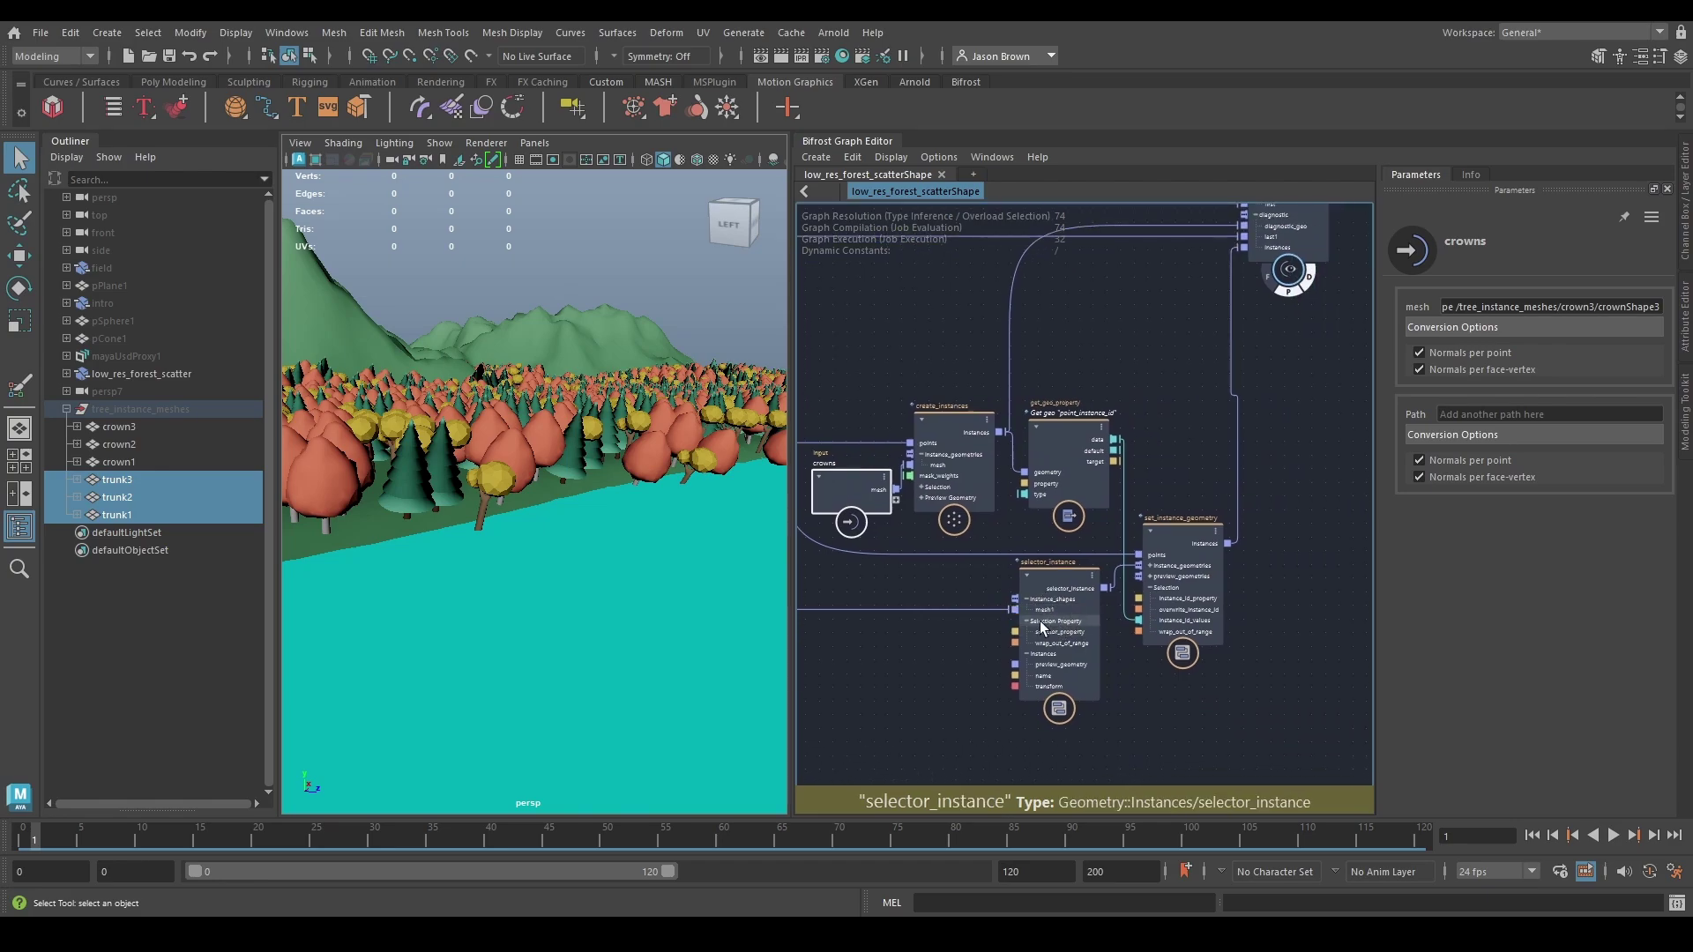
pyautogui.moveTo(1044, 626); pyautogui.dragTo(1052, 623)
pyautogui.moveTo(1177, 558); pyautogui.dragTo(1184, 561)
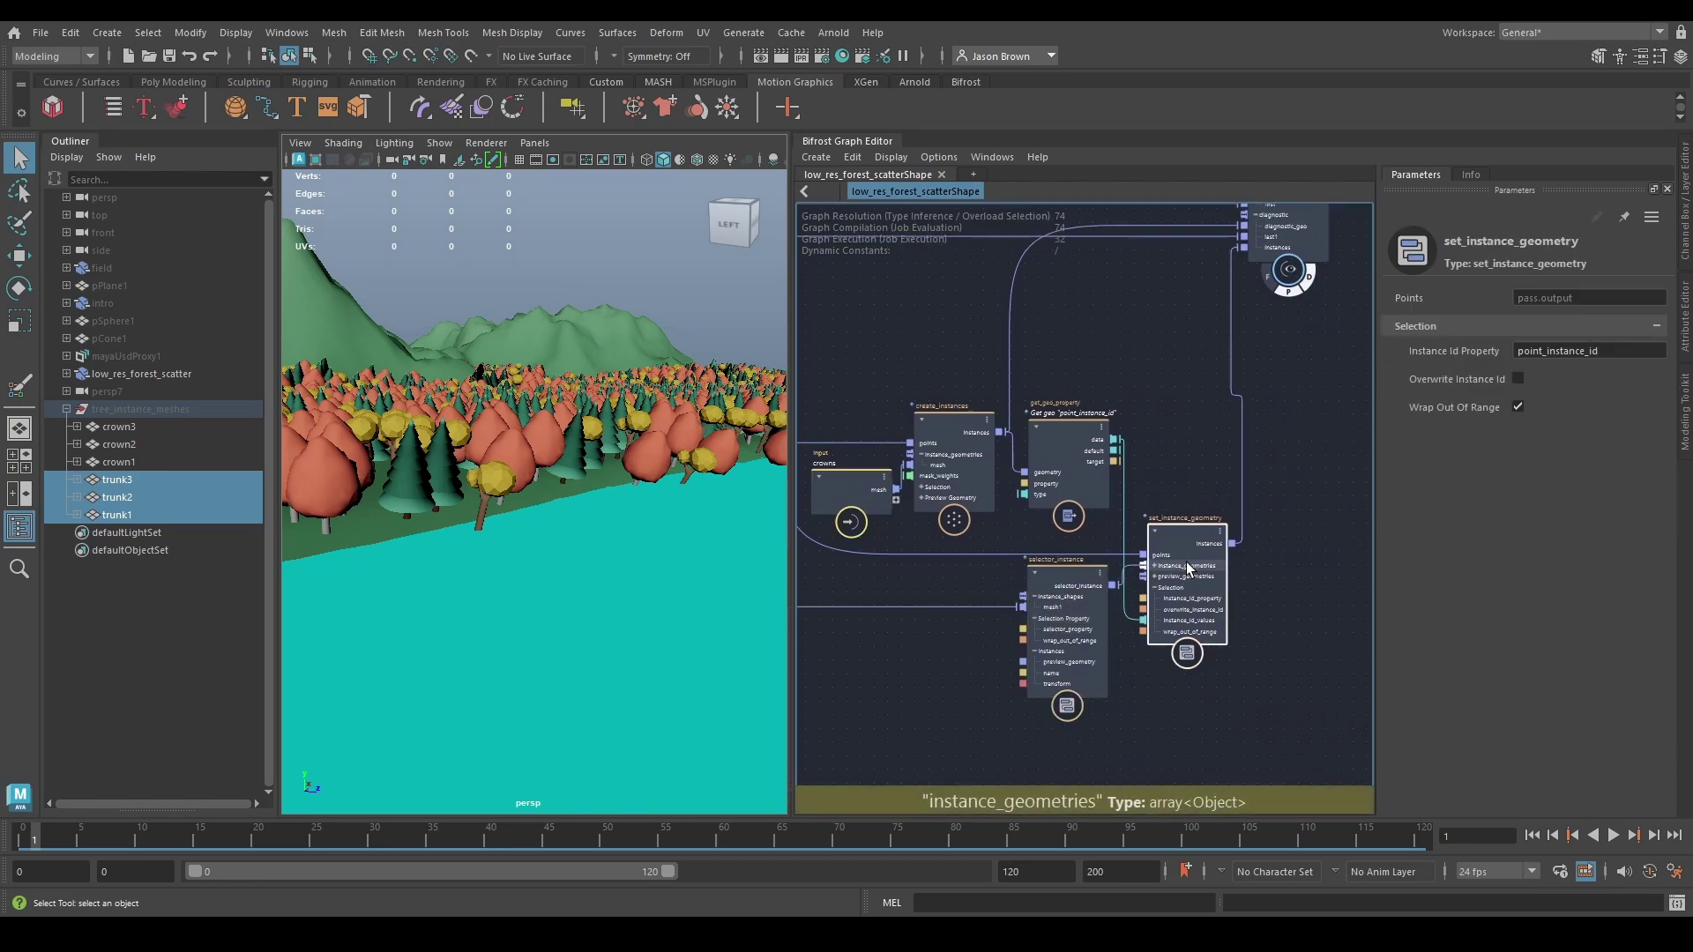
pyautogui.keyDown('alt'); pyautogui.moveTo(1294, 372); pyautogui.dragTo(1193, 444, button='middle'); pyautogui.keyUp('alt')
pyautogui.moveTo(1182, 304); pyautogui.dragTo(1305, 302)
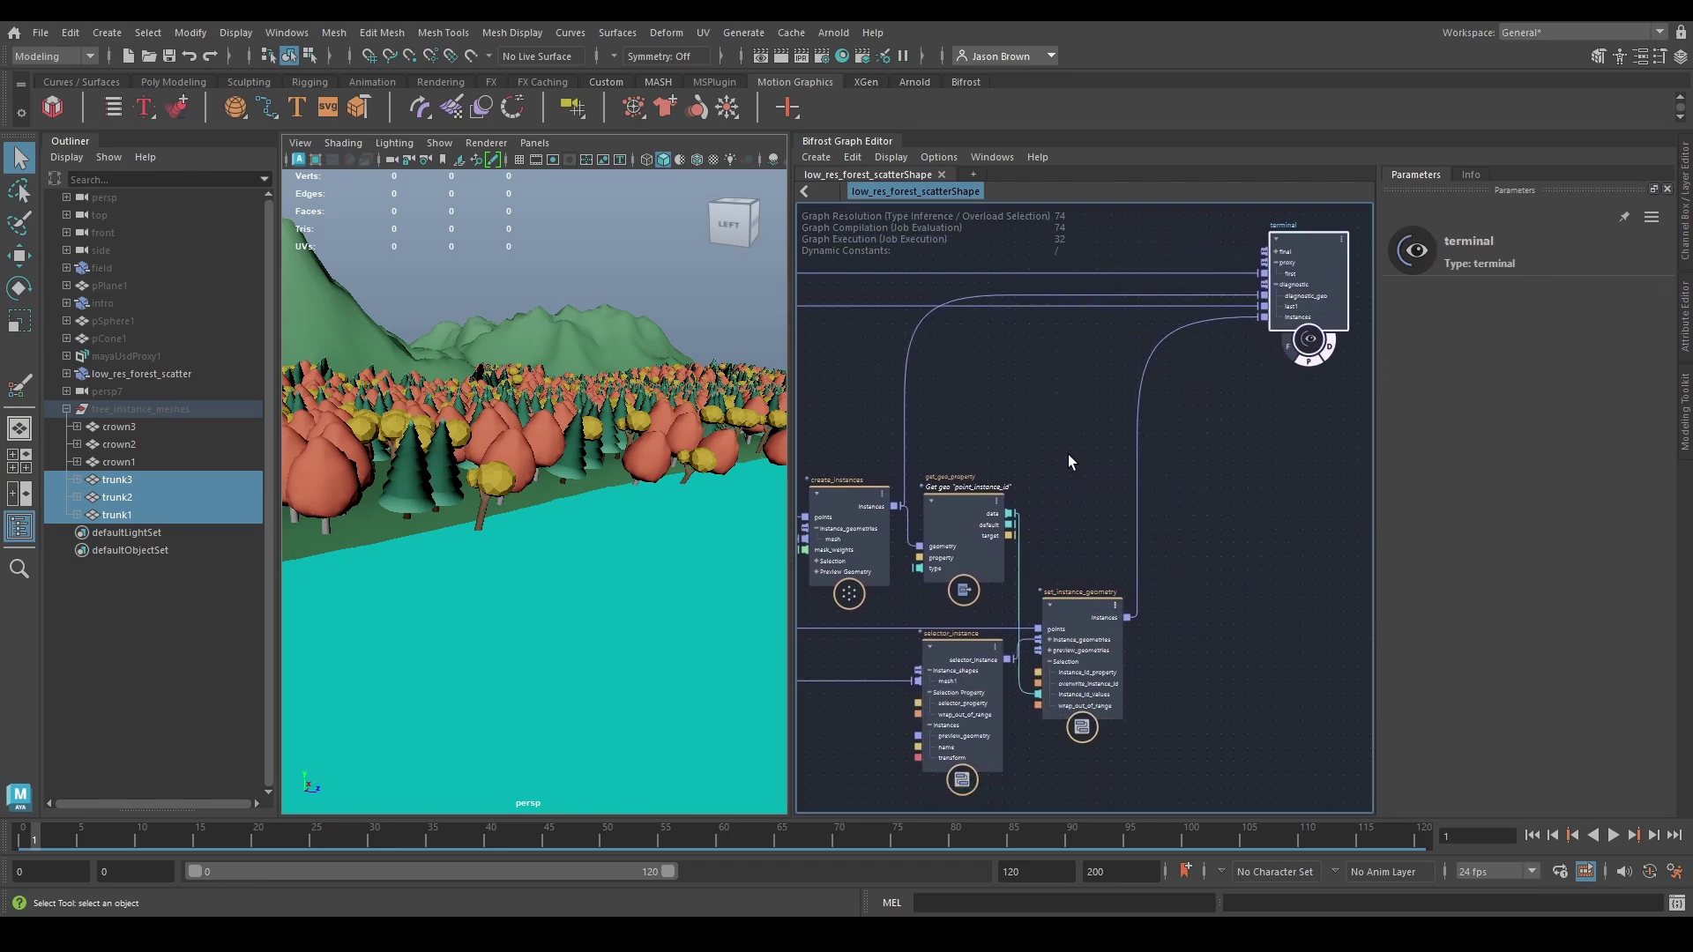
# Step: Move the pass node closer to the crowns and create_instances nodes
pyautogui.moveTo(862, 419); pyautogui.dragTo(933, 394, button='middle')
pyautogui.moveTo(1264, 798); pyautogui.dragTo(1267, 800)
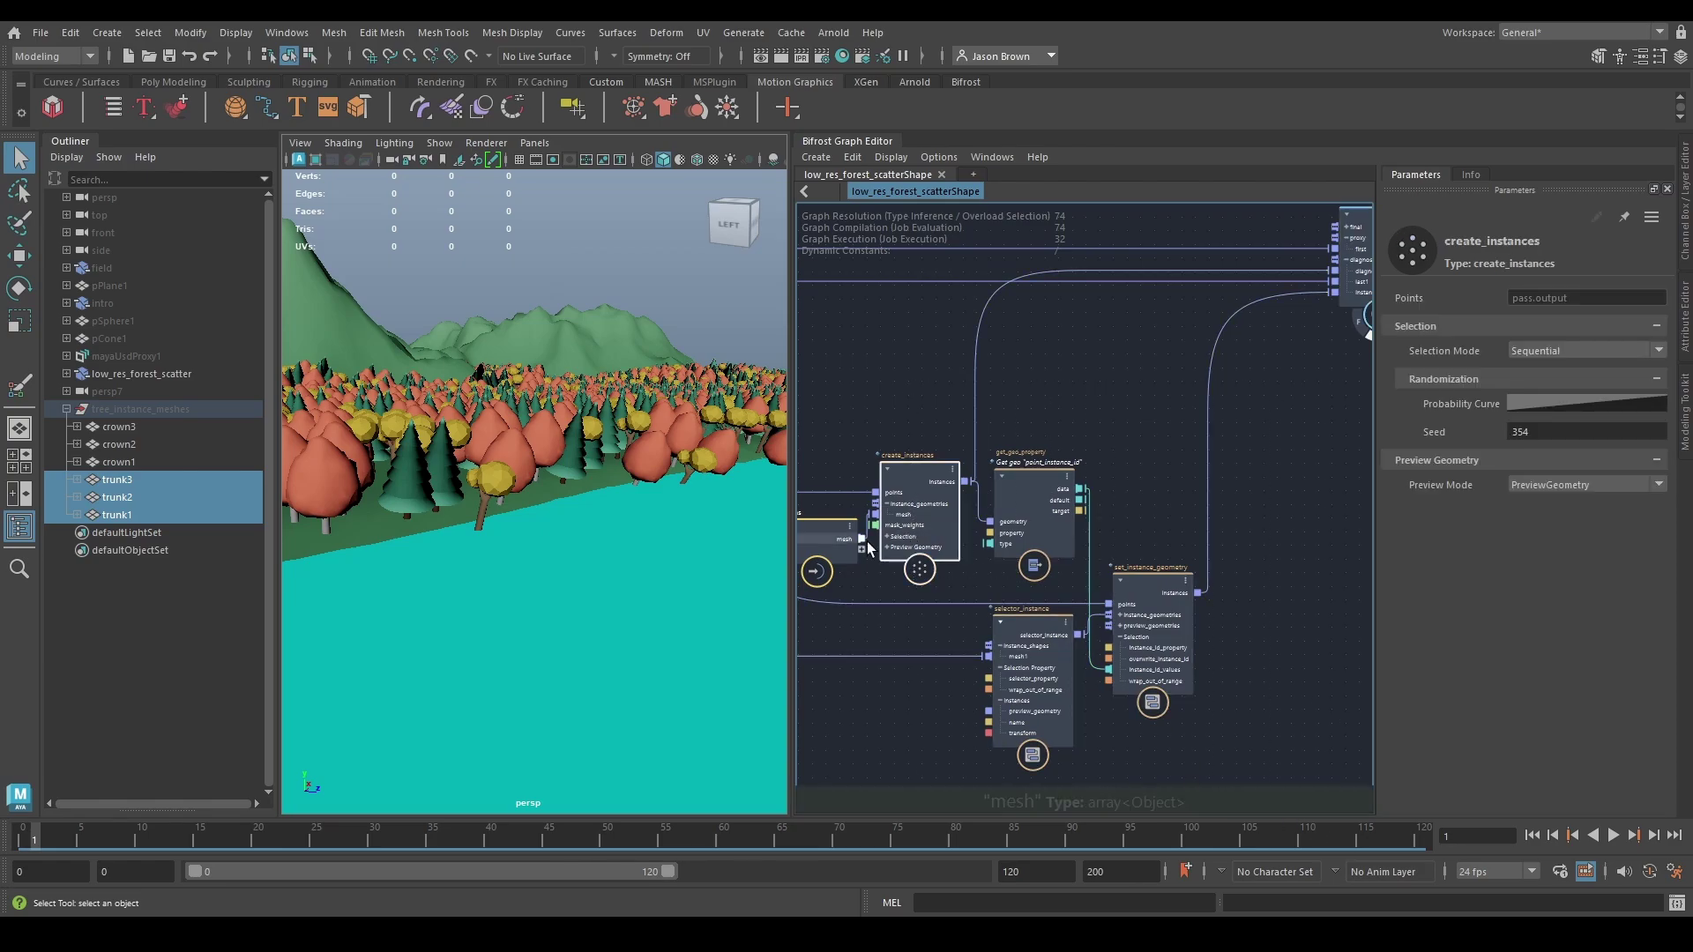
pyautogui.moveTo(807, 541); pyautogui.dragTo(912, 526)
pyautogui.moveTo(912, 638); pyautogui.dragTo(1130, 631, button='middle')
pyautogui.click(901, 668)
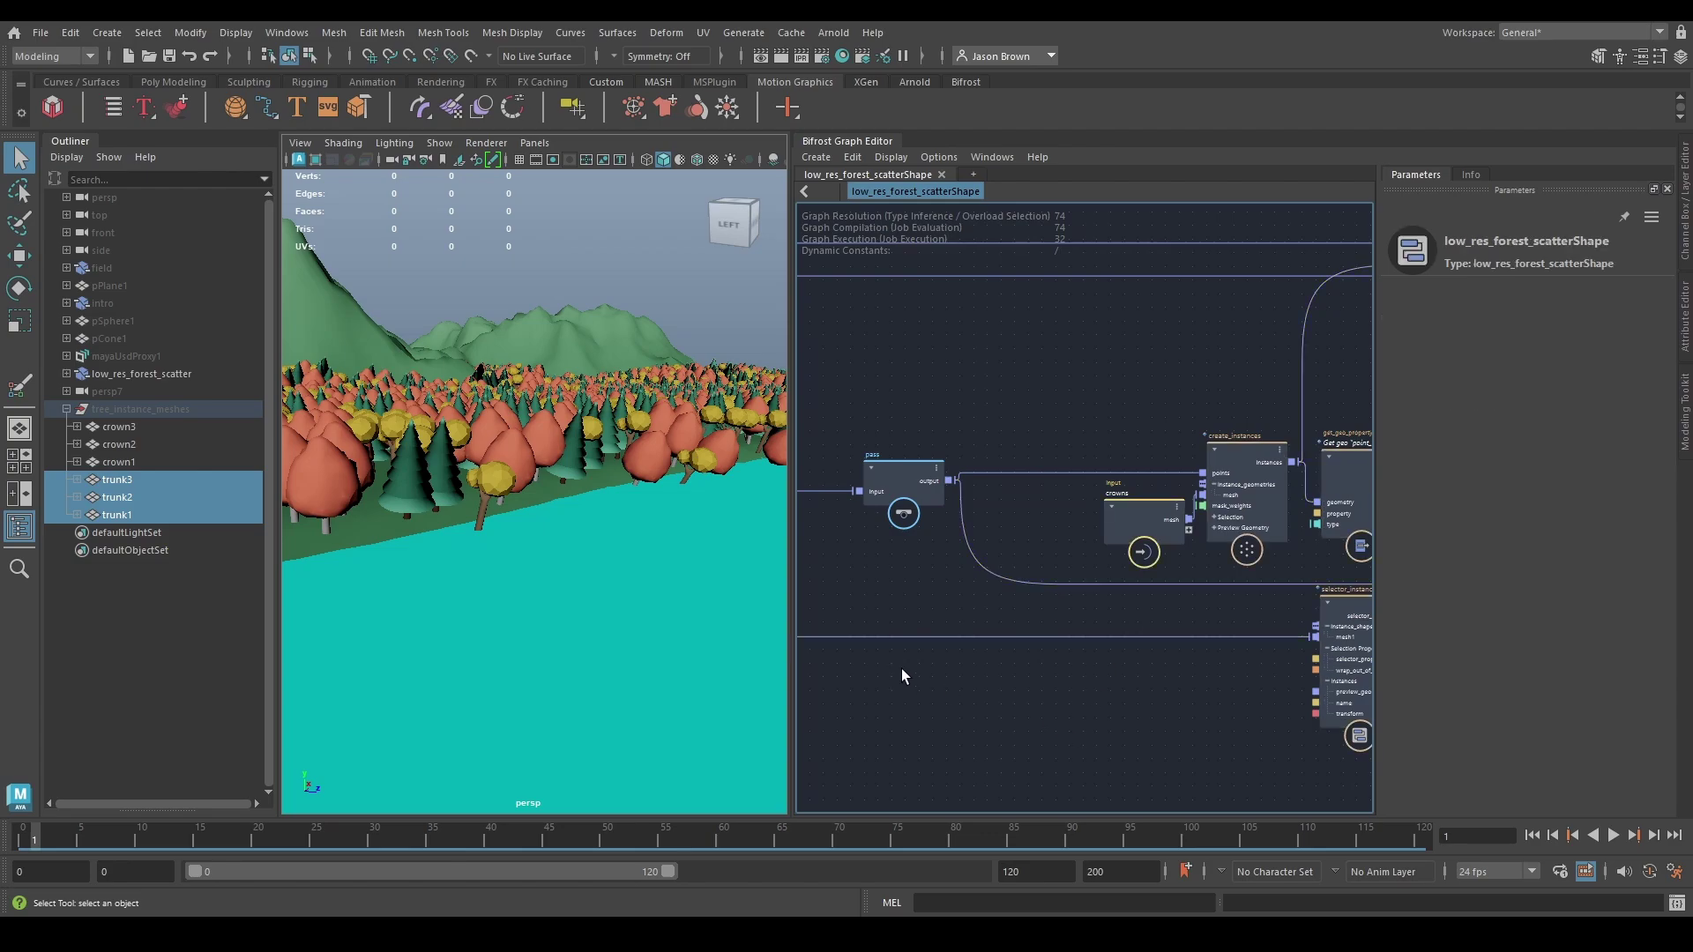
pyautogui.moveTo(901, 668); pyautogui.dragTo(1124, 684, button='middle')
pyautogui.moveTo(1119, 617); pyautogui.dragTo(996, 601, button='middle')
pyautogui.moveTo(1028, 484); pyautogui.dragTo(1068, 465)
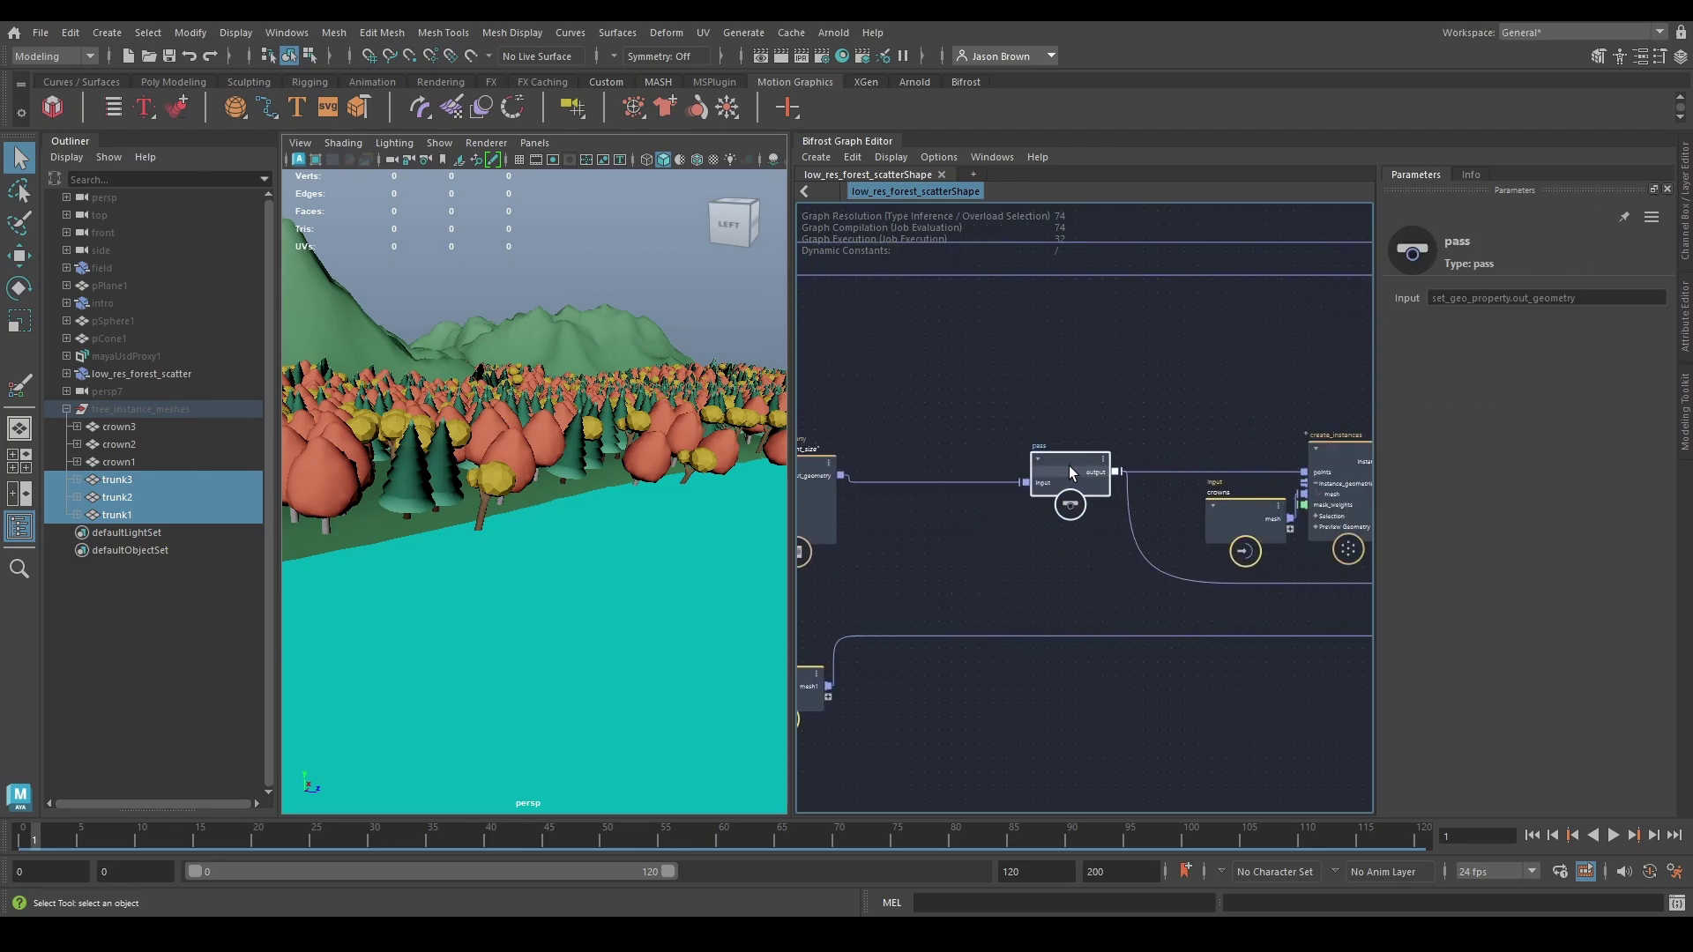
# Step: Insert a randomize_point_scale node between set_geo_property and pass, feeding out_geometry into points and out_points into the pass input
pyautogui.moveTo(1128, 473); pyautogui.dragTo(1201, 485, button='middle')
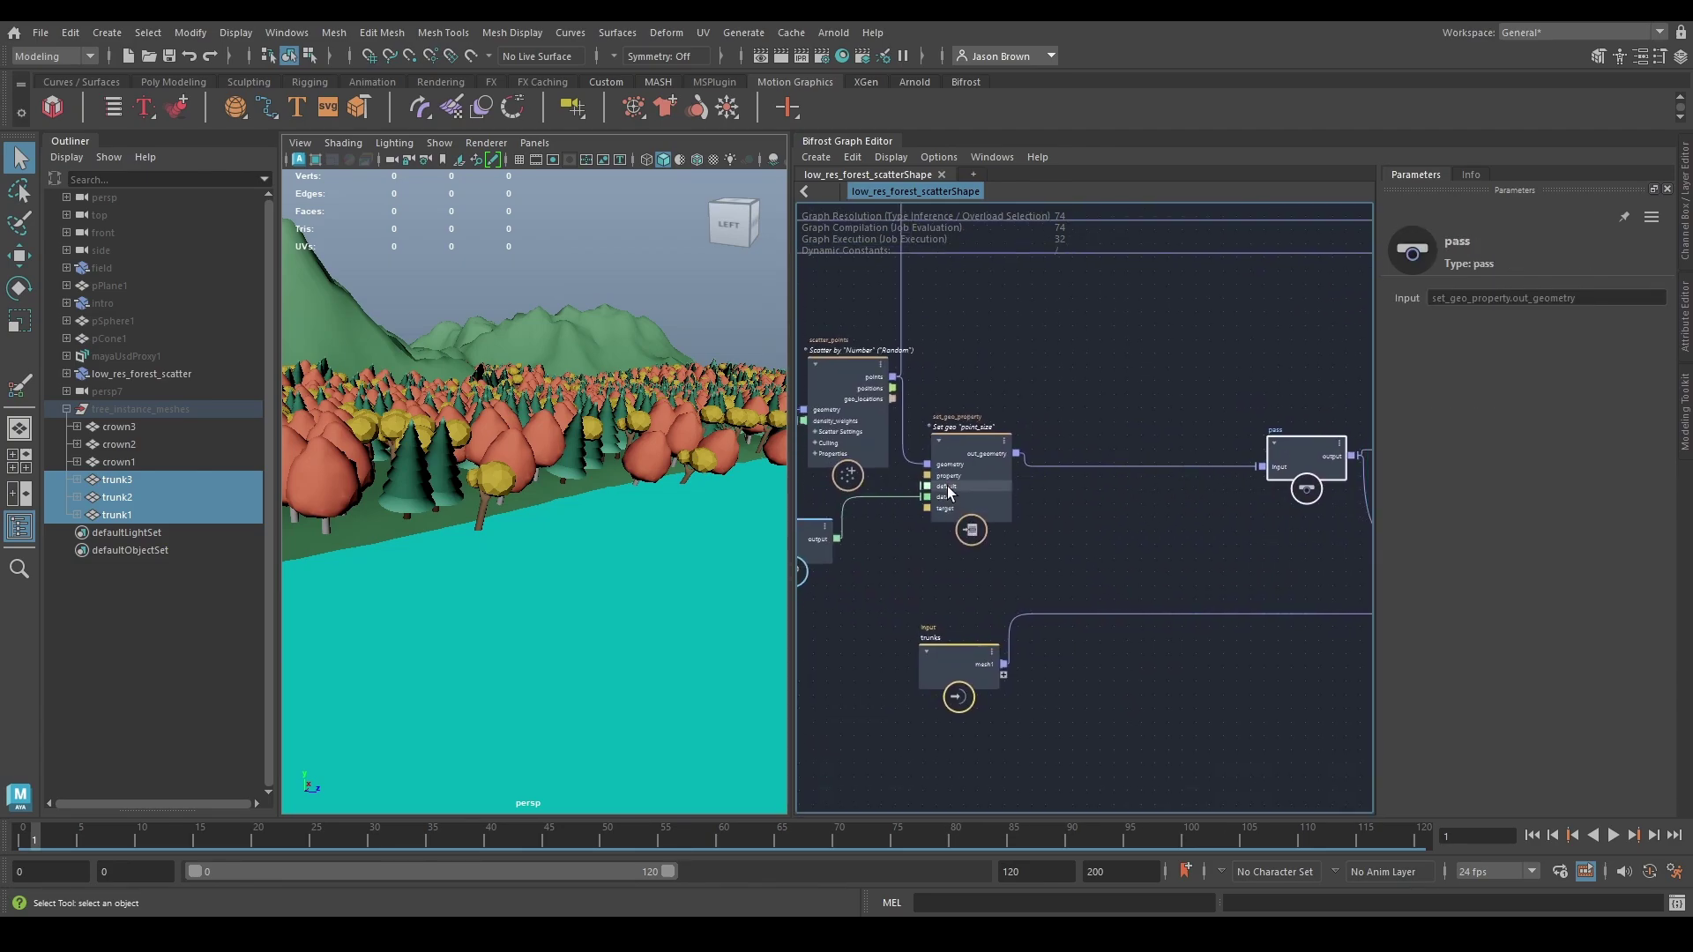
pyautogui.click(955, 490)
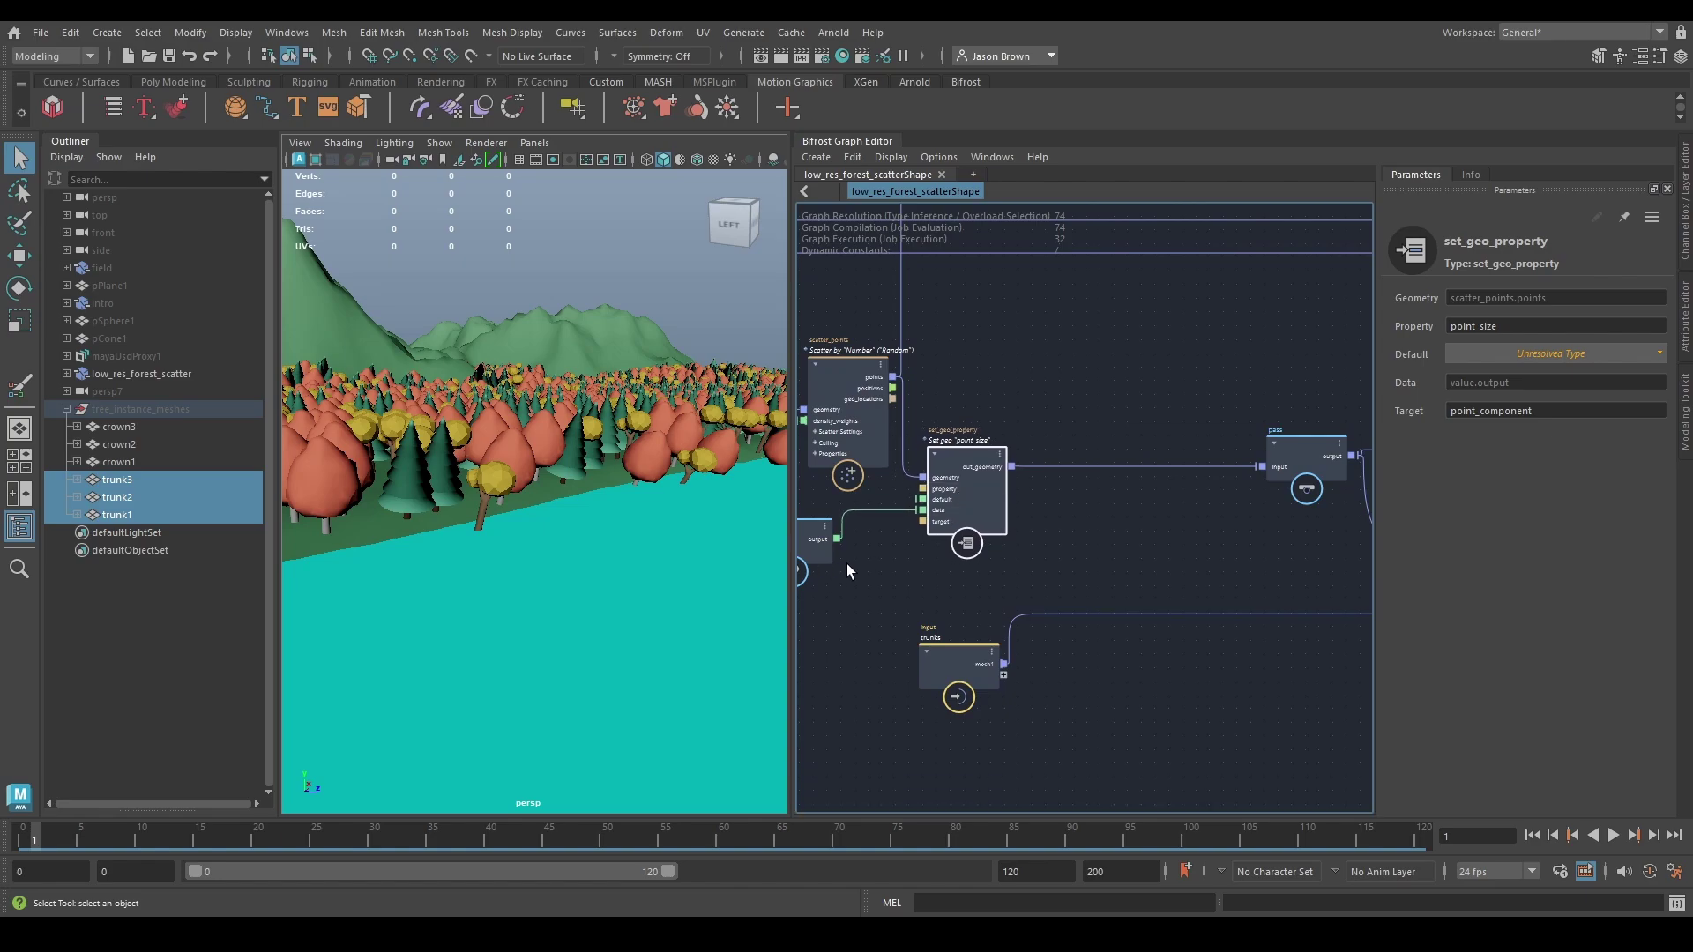
pyautogui.moveTo(981, 553); pyautogui.dragTo(906, 565, button='middle')
pyautogui.press('Tab')
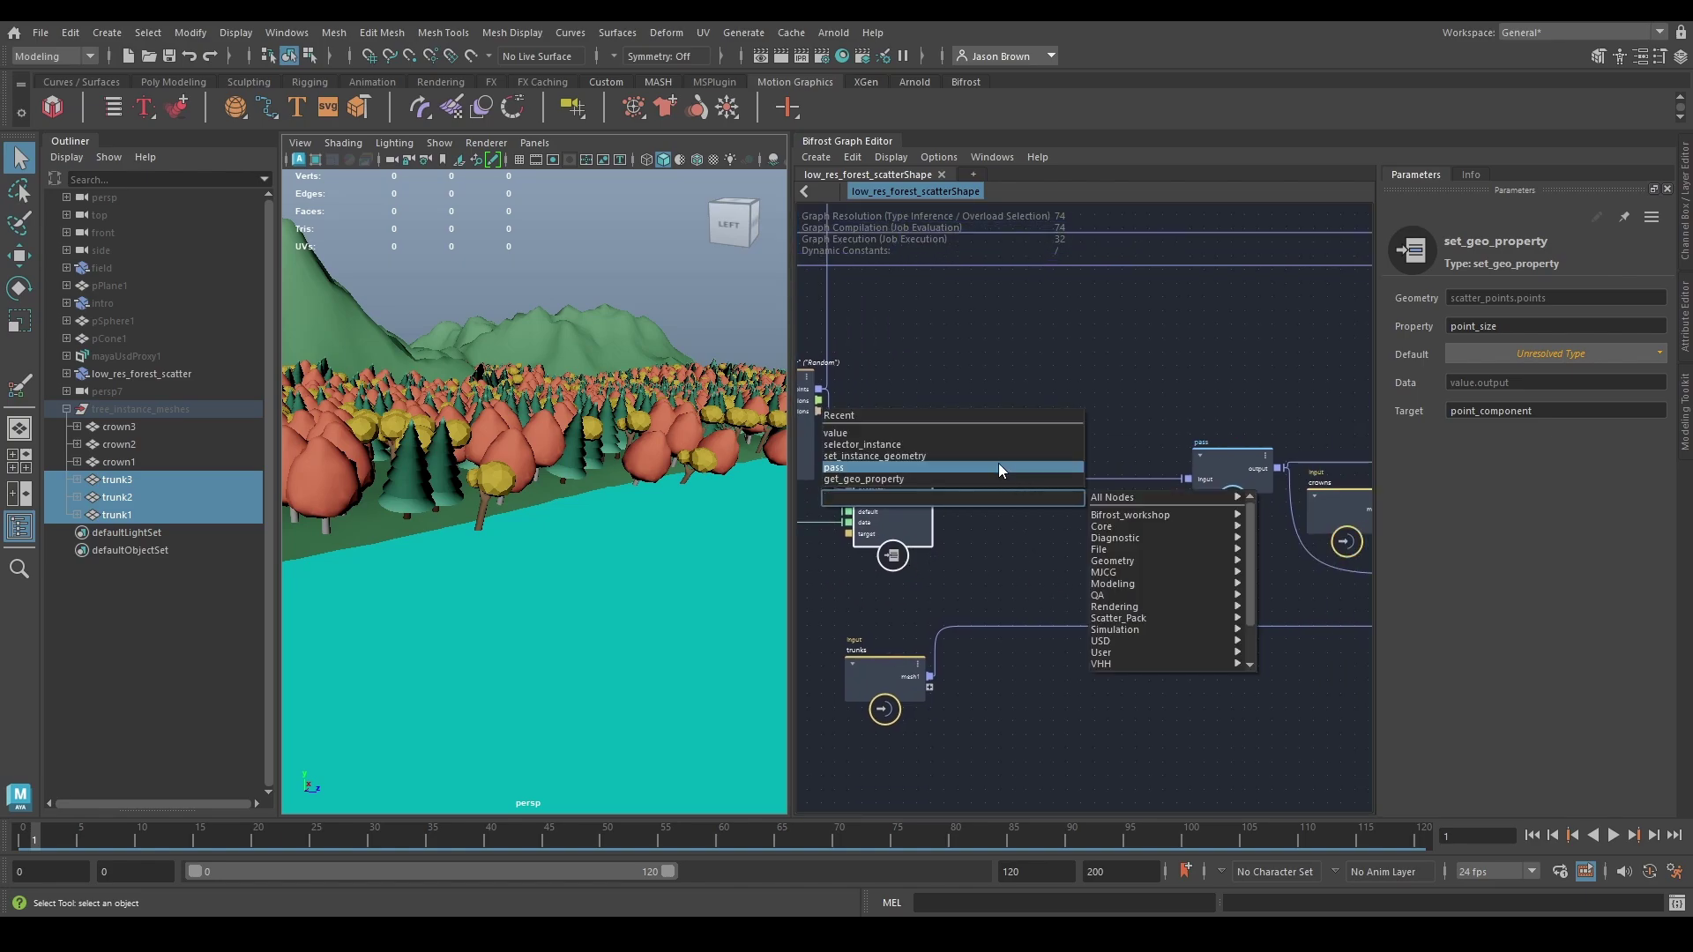
pyautogui.write('rps')
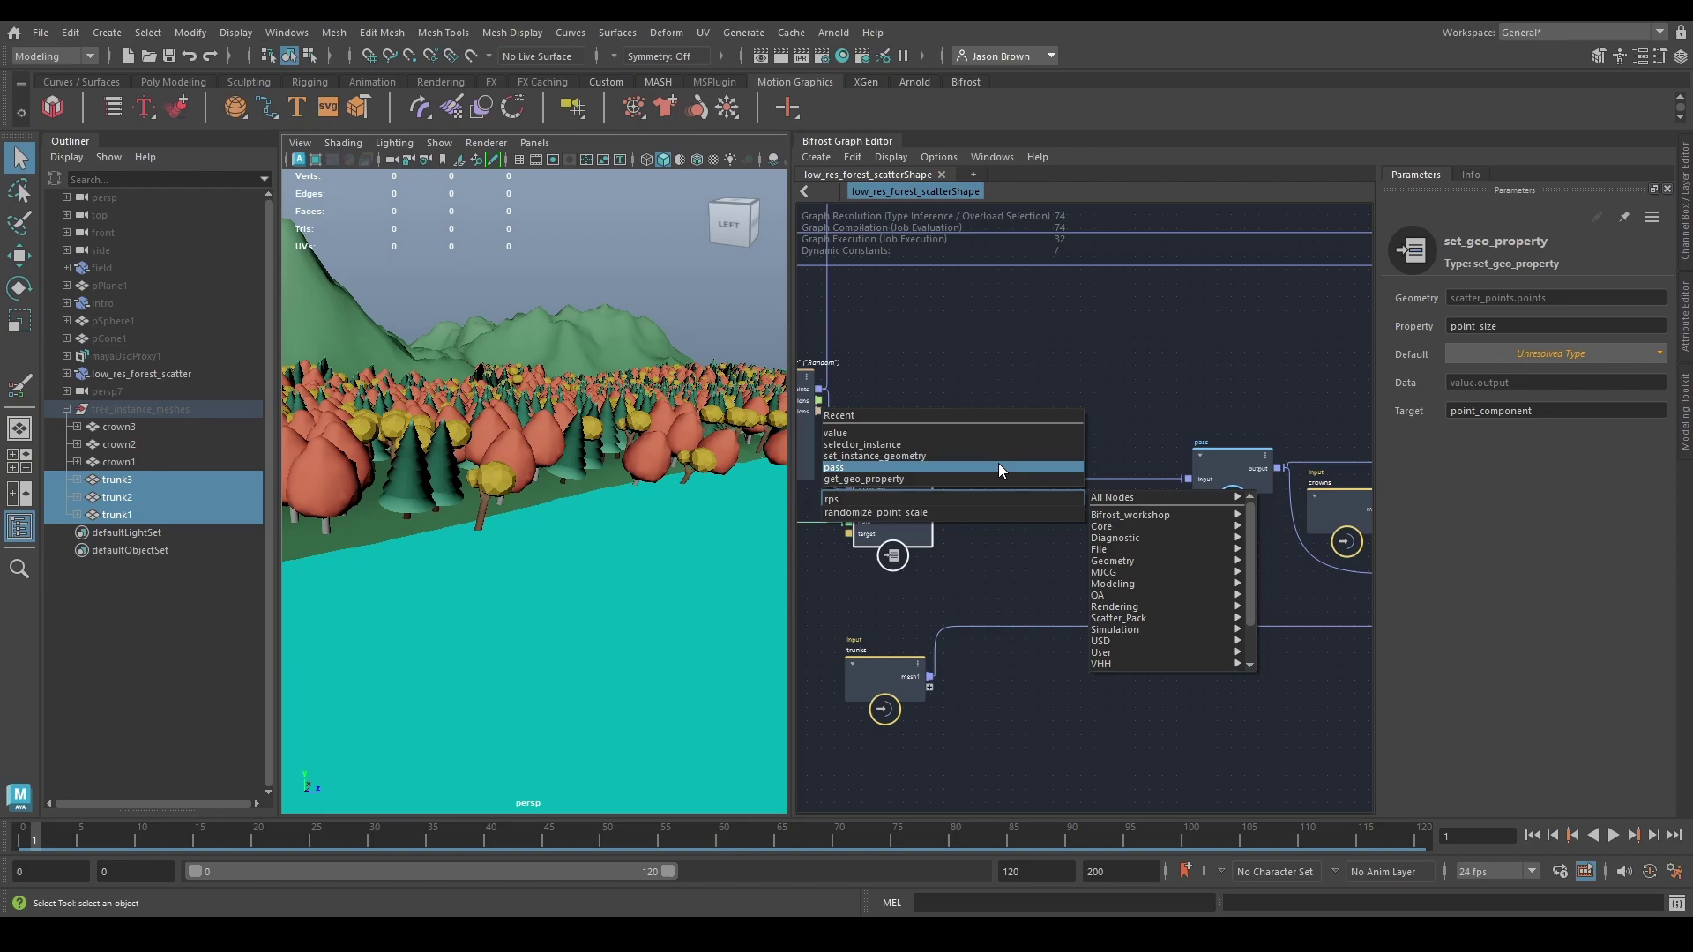
pyautogui.press('Return')
pyautogui.moveTo(1014, 548); pyautogui.dragTo(1004, 502)
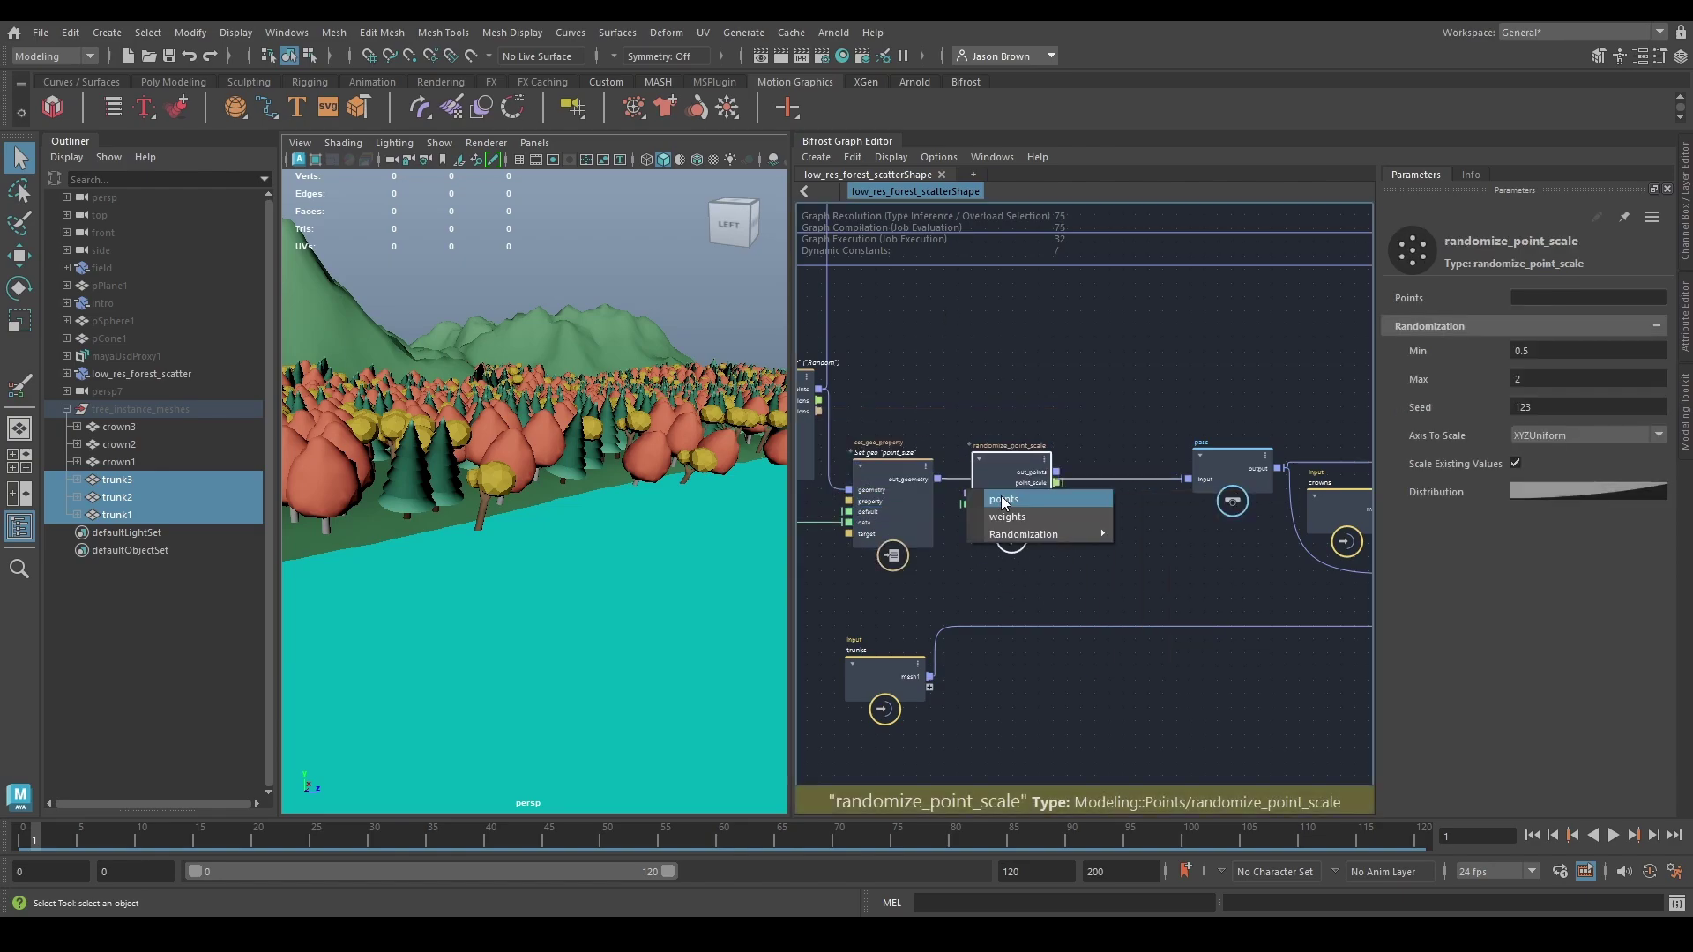
pyautogui.click(1004, 500)
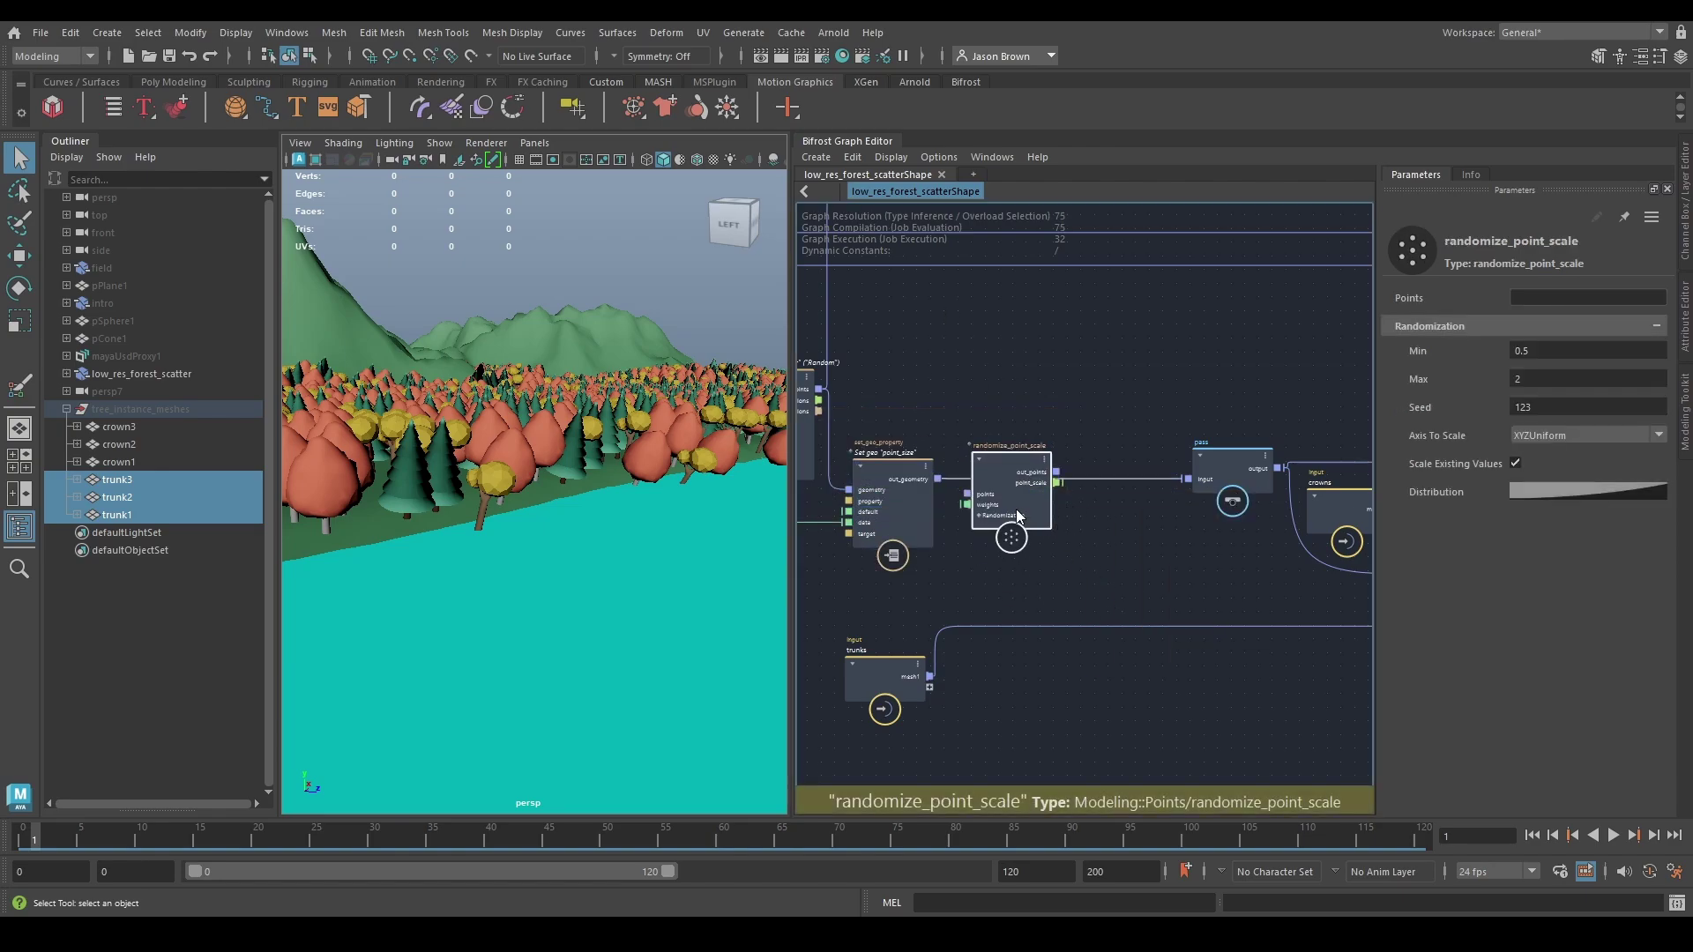
pyautogui.keyDown('alt'); pyautogui.moveTo(600, 457); pyautogui.dragTo(657, 521); pyautogui.keyUp('alt')
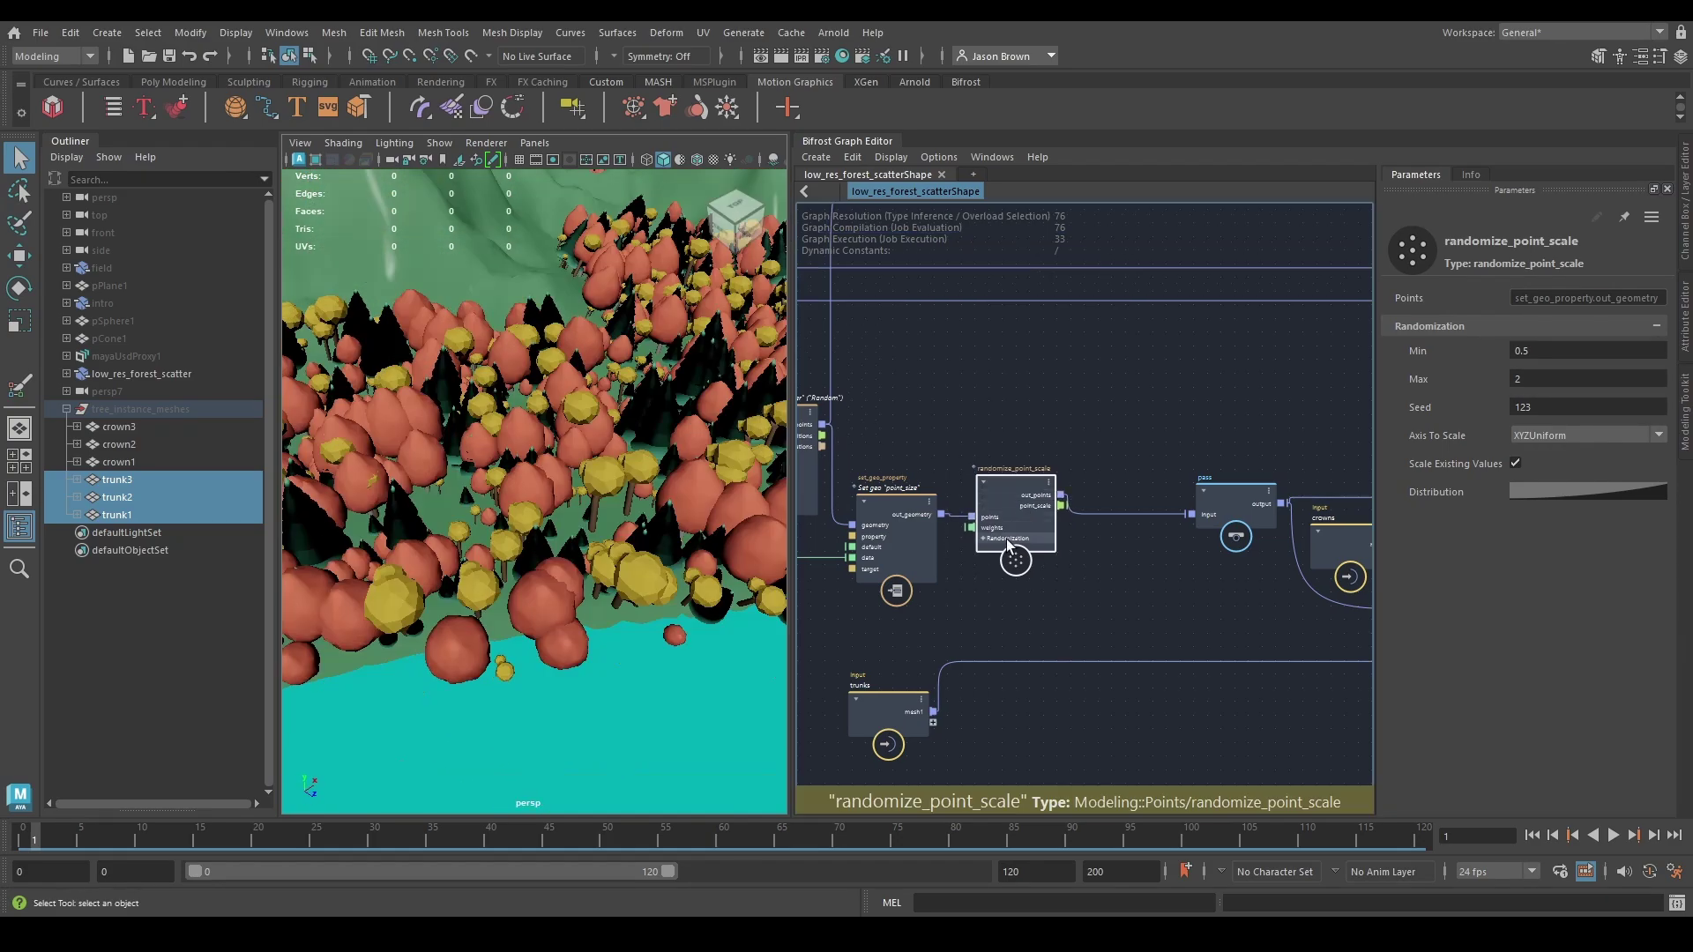
# Step: Turn off Scale Existing Values on randomize_point_scale to compare the tree sizes, and turn it back on
pyautogui.keyDown('alt'); pyautogui.moveTo(1014, 553); pyautogui.dragTo(982, 490, button='middle'); pyautogui.keyUp('alt')
pyautogui.click(951, 515)
pyautogui.click(982, 489)
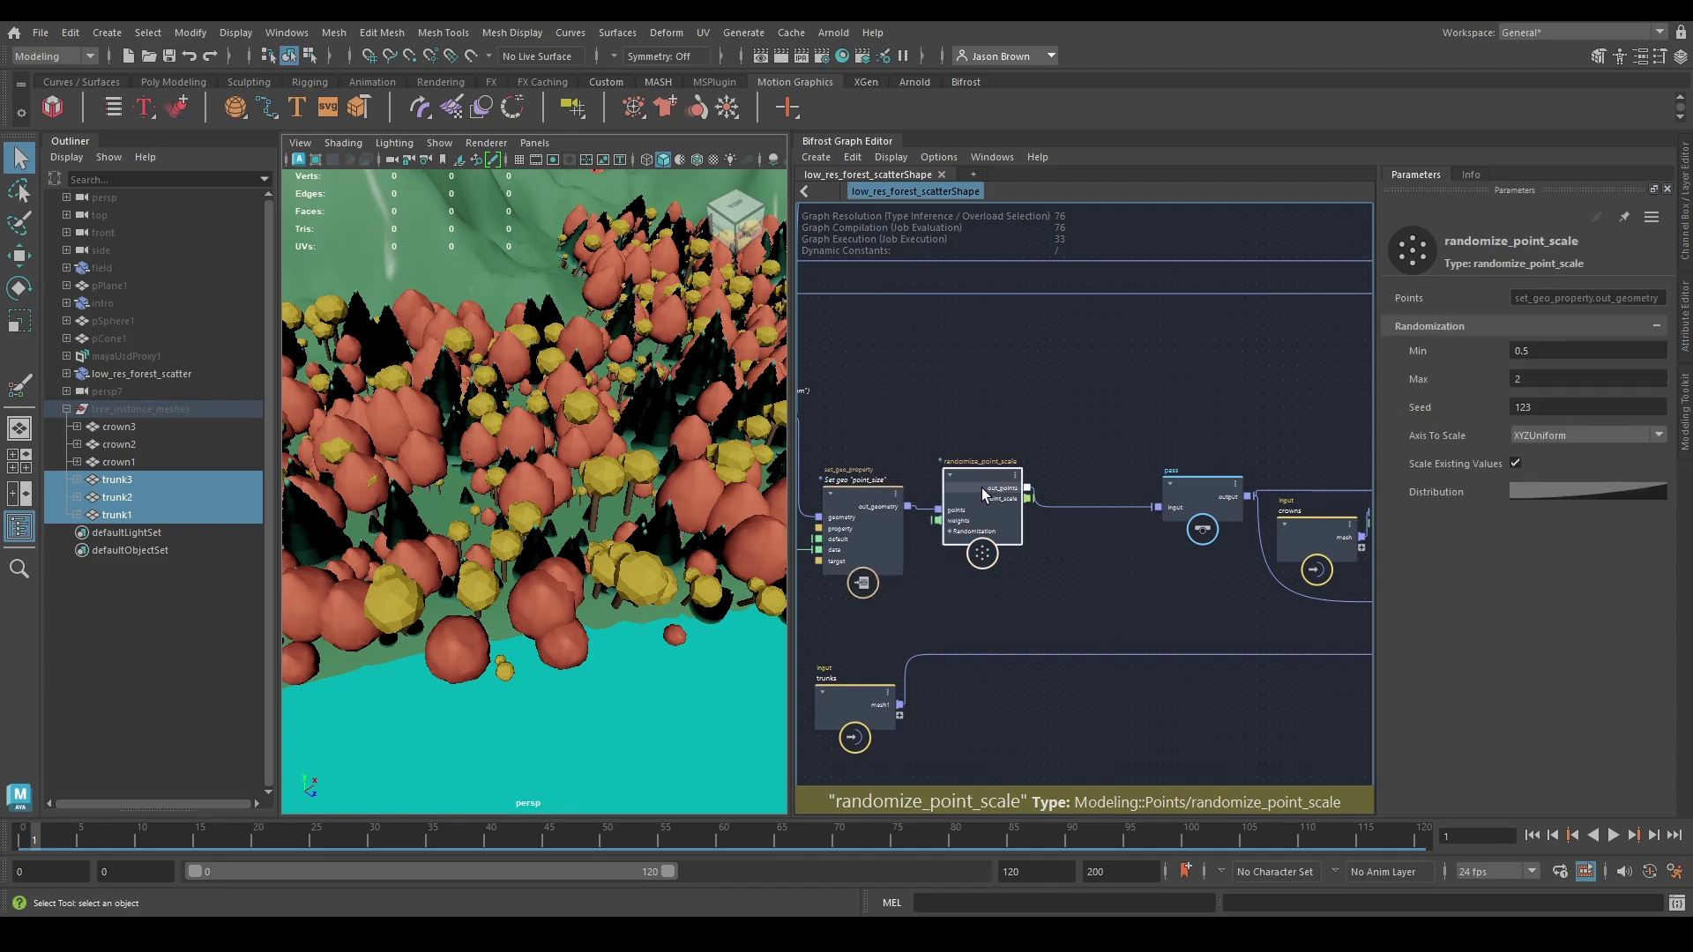
pyautogui.click(1515, 463)
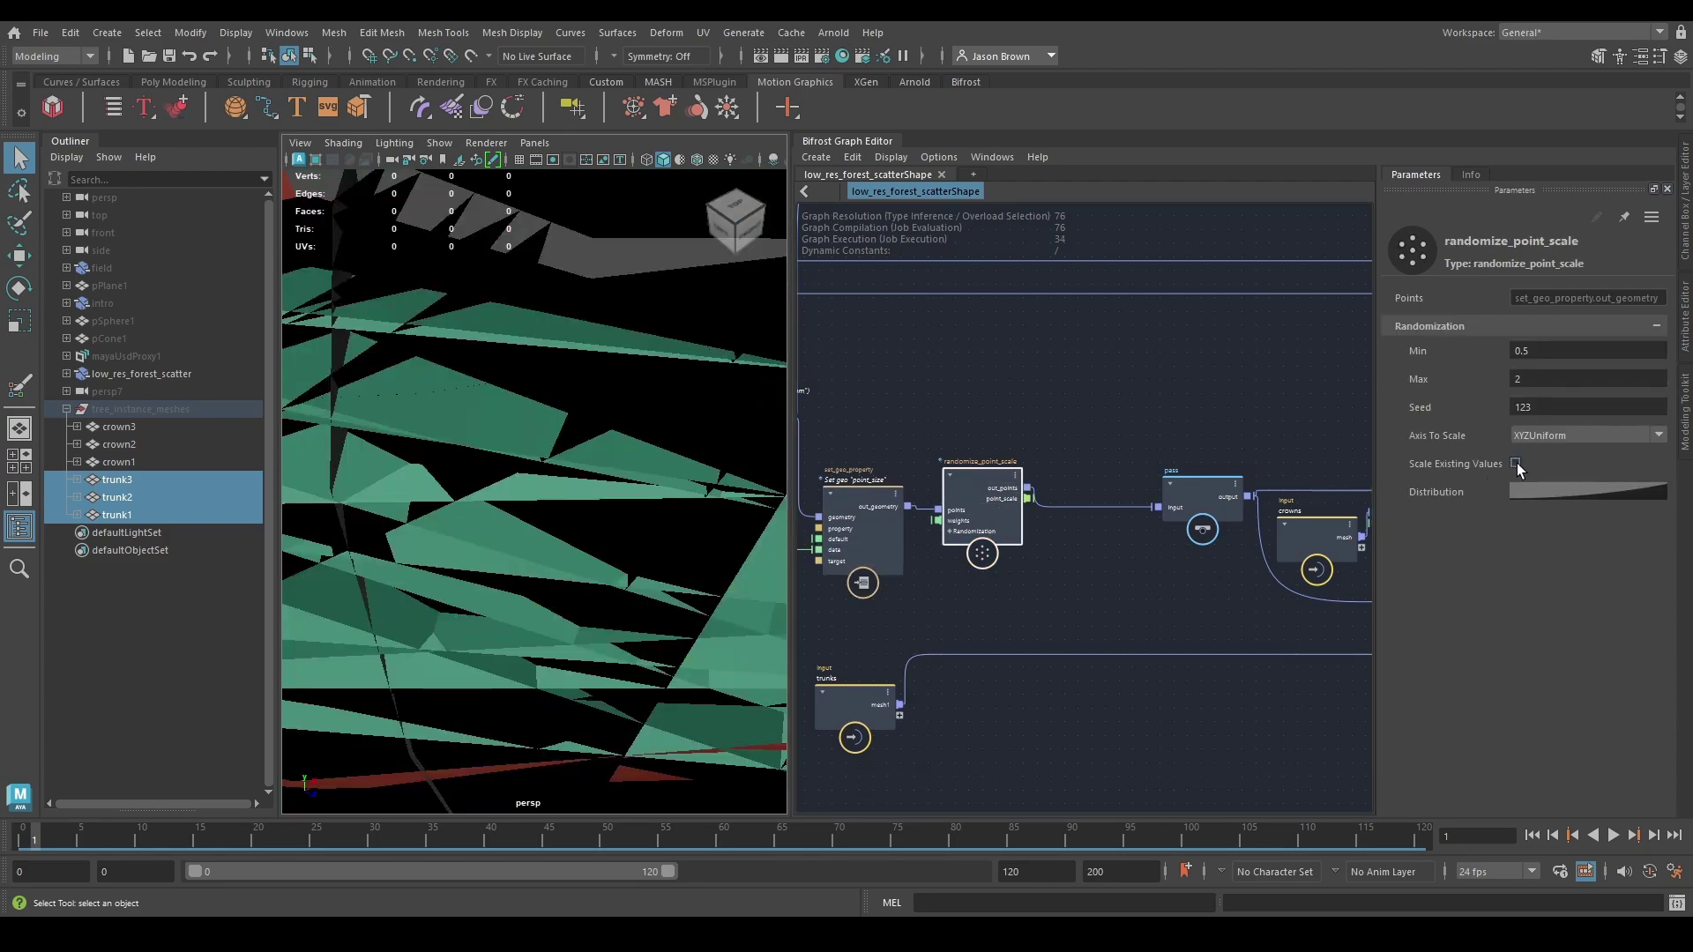
pyautogui.click(1516, 463)
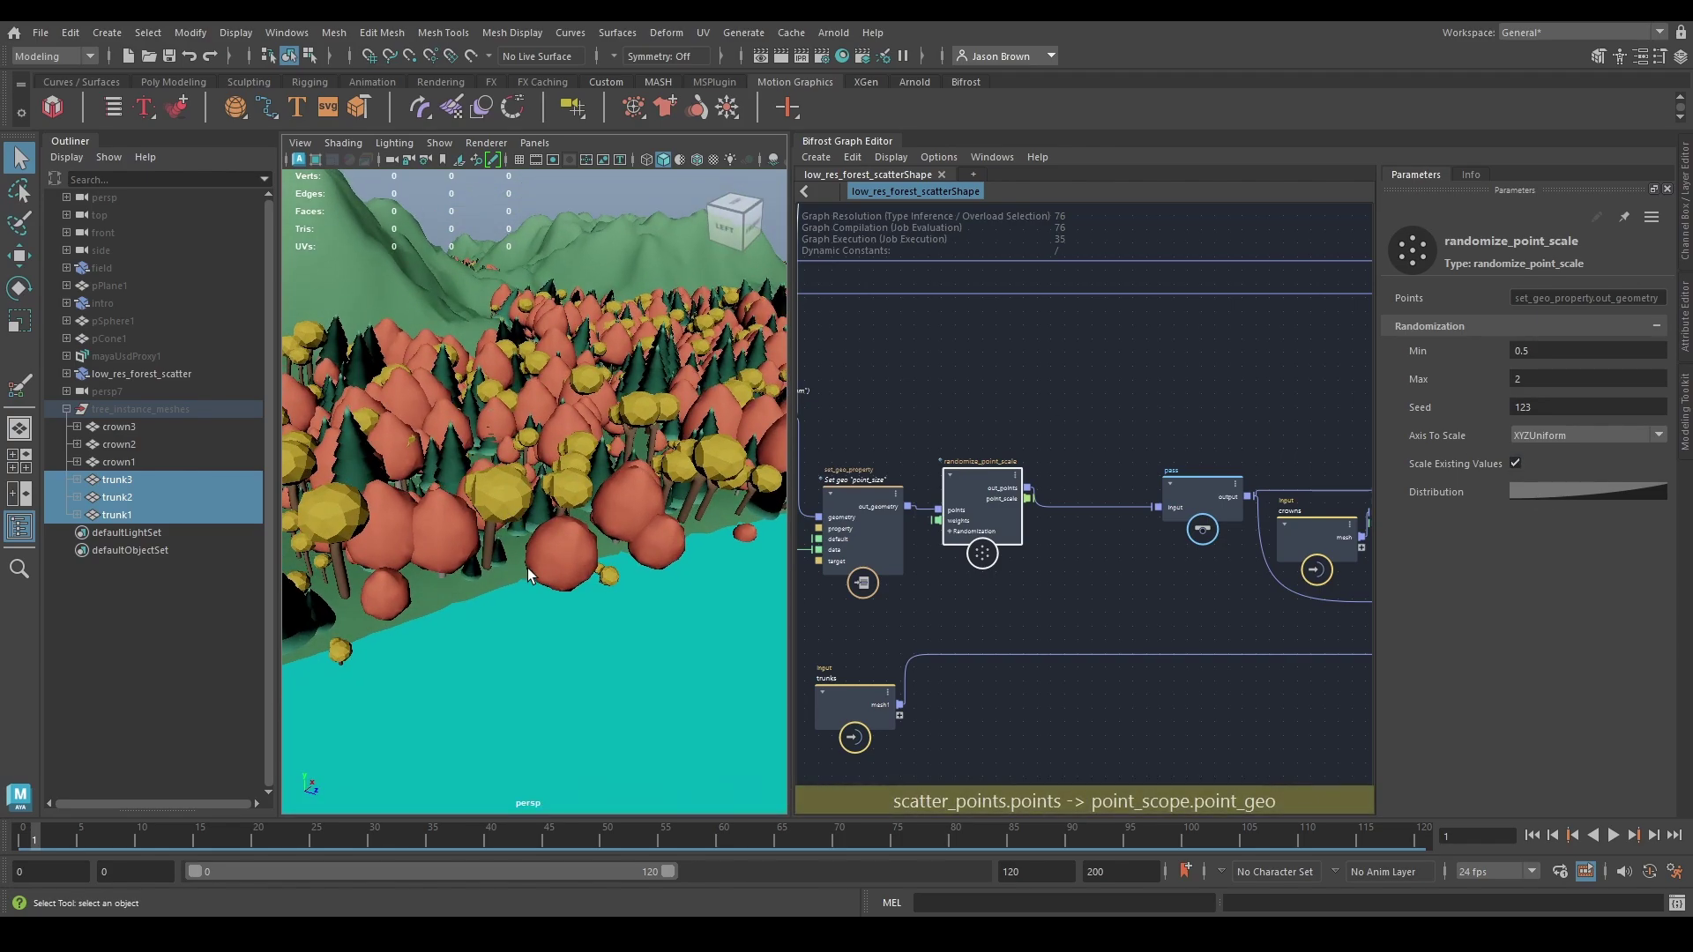
# Step: Set the randomize_point_scale range to a Max of 1.5 and a Min of 0.8
pyautogui.moveTo(869, 589); pyautogui.dragTo(1019, 585, button='middle')
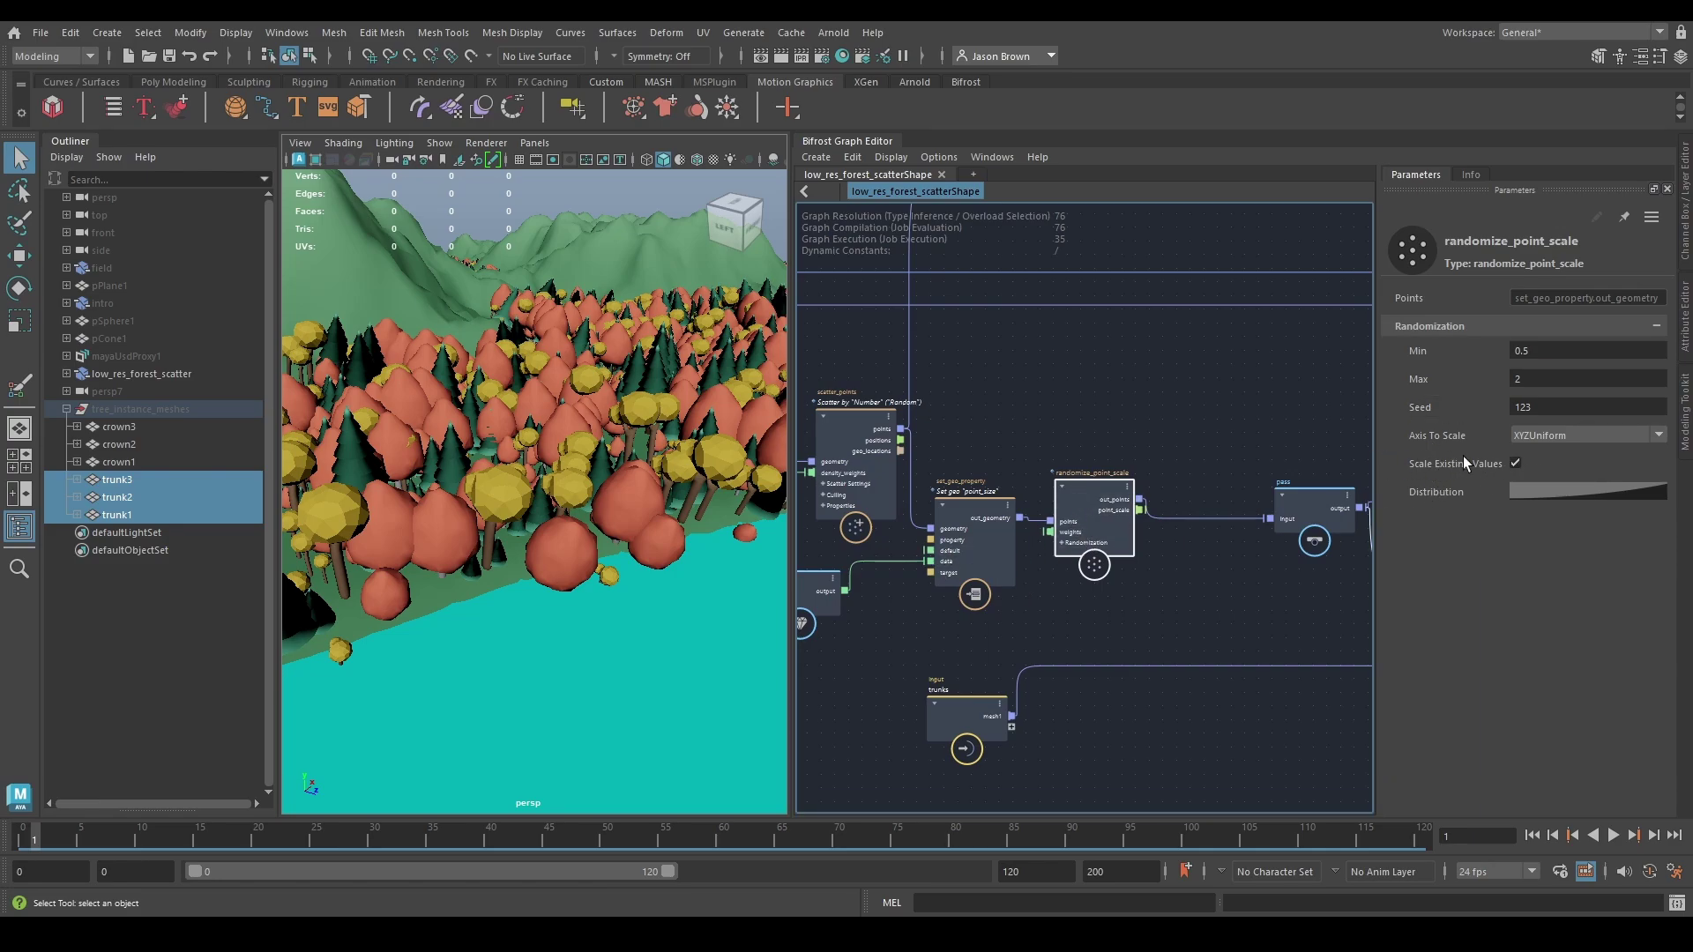
pyautogui.moveTo(1198, 618); pyautogui.dragTo(1224, 574, button='middle')
pyautogui.scroll(1, 1223, 574)
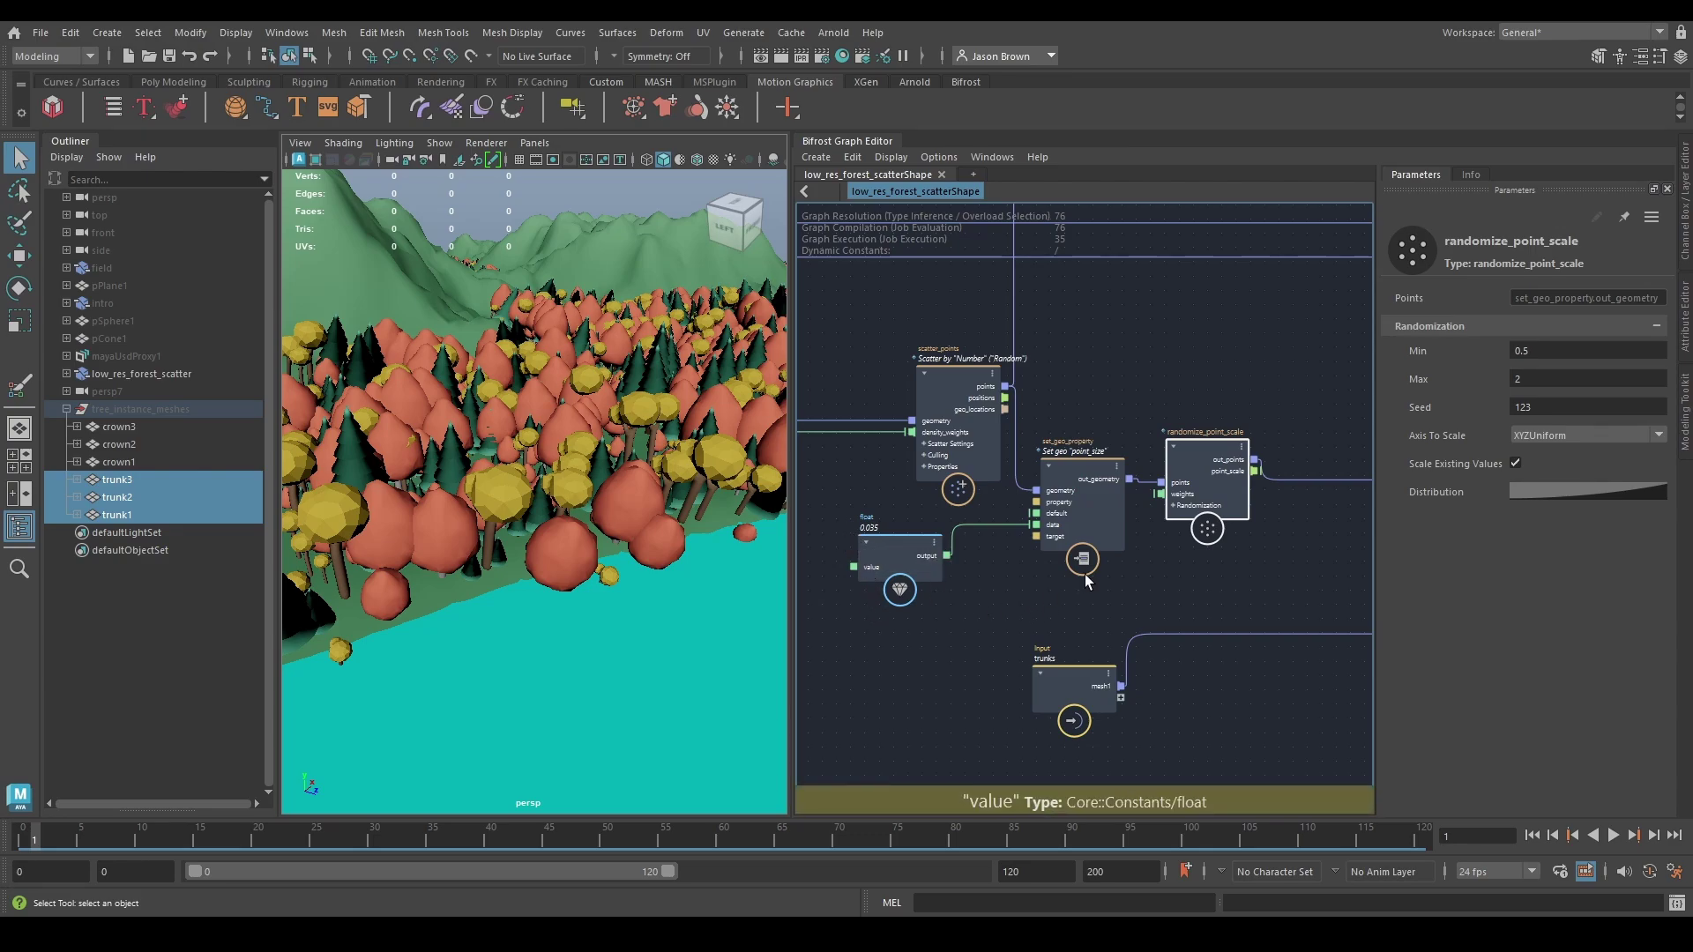
pyautogui.moveTo(1145, 572); pyautogui.dragTo(1091, 580, button='middle')
pyautogui.moveTo(1528, 381); pyautogui.dragTo(1562, 385)
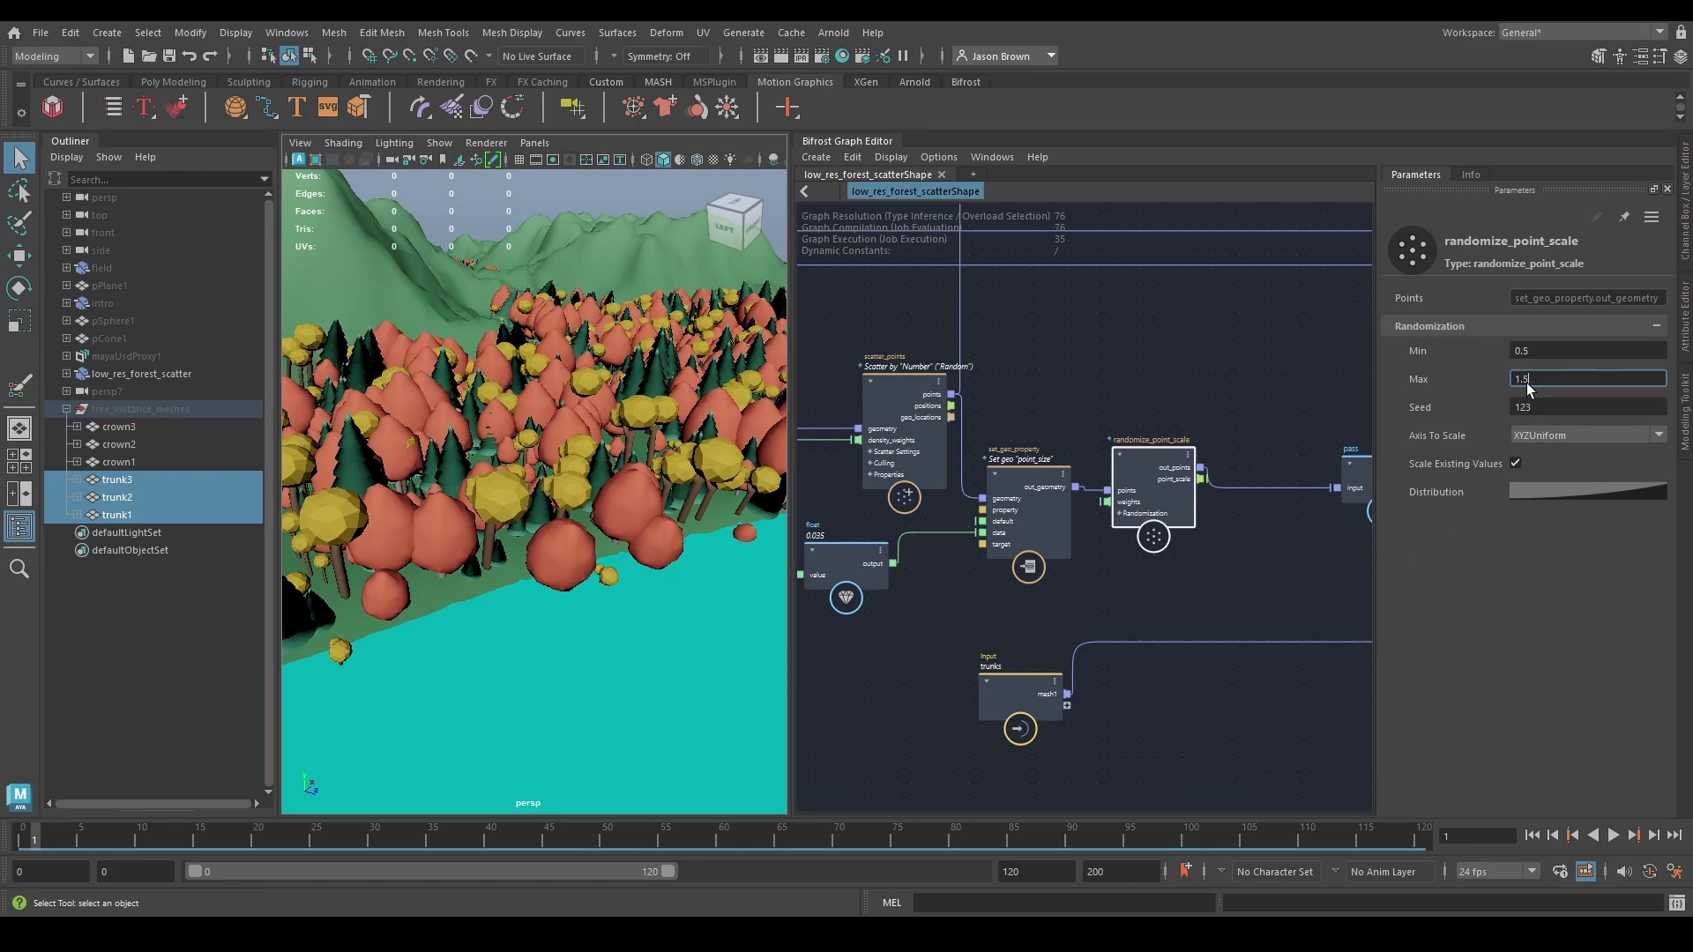
pyautogui.press('Return')
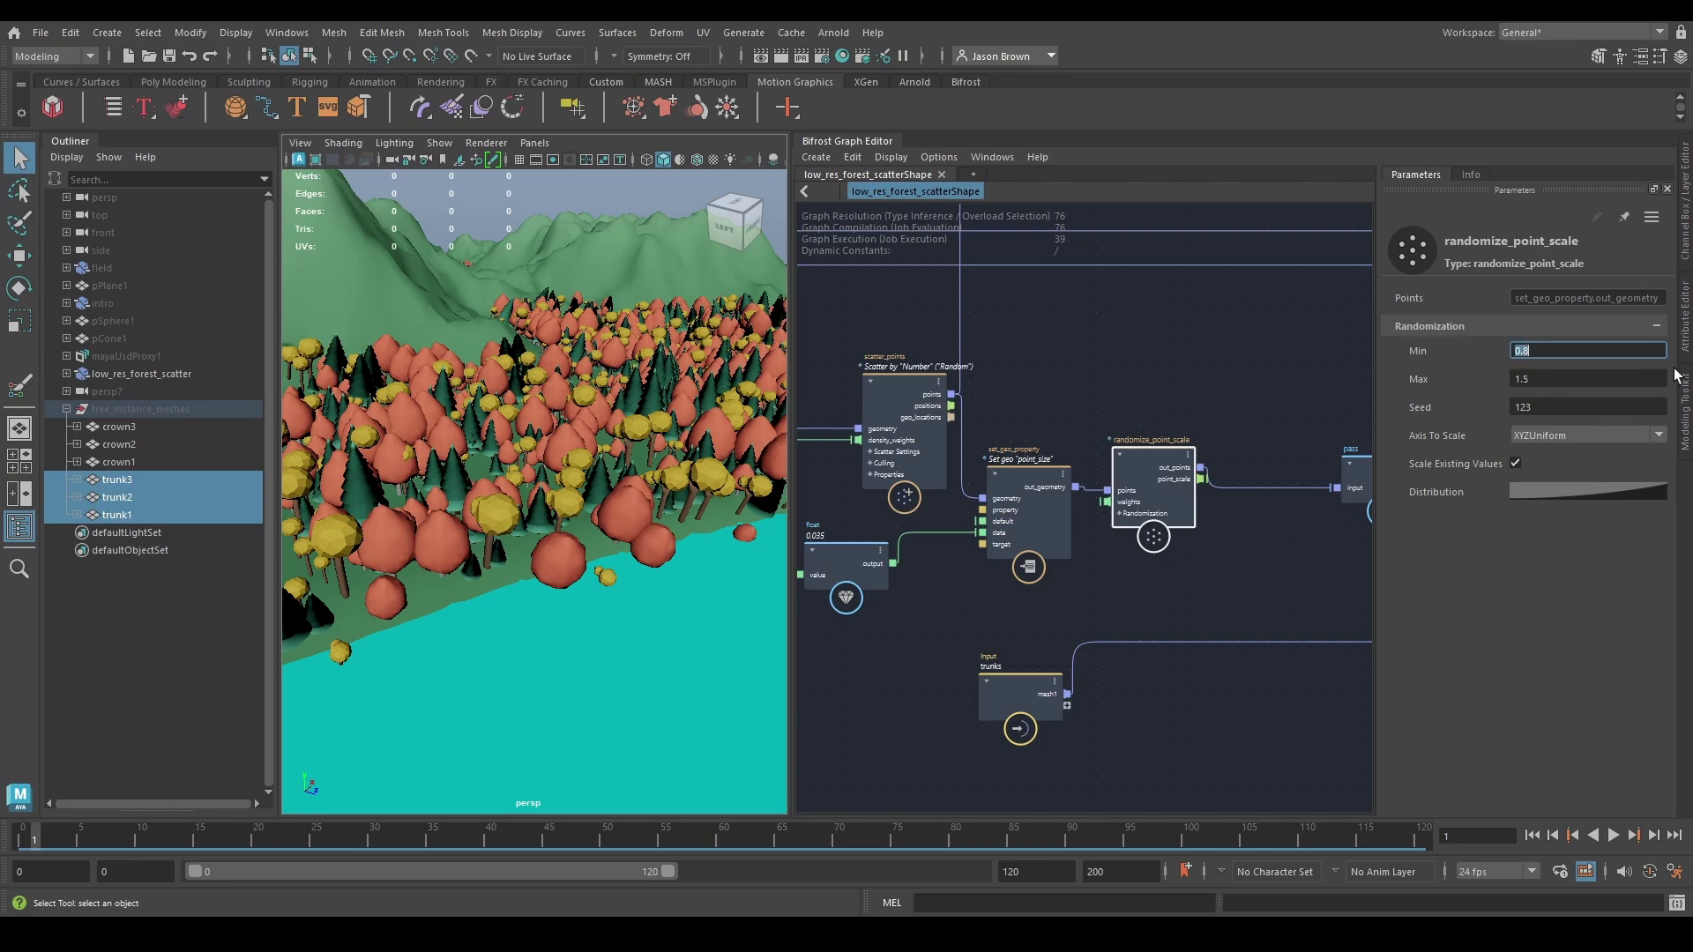
# Step: Examine the size variation of the scattered trees along the shoreline from close, distant and low angles
pyautogui.keyDown('alt'); pyautogui.moveTo(479, 532); pyautogui.dragTo(586, 500); pyautogui.keyUp('alt')
pyautogui.keyDown('alt'); pyautogui.moveTo(586, 500); pyautogui.dragTo(545, 490, button='right'); pyautogui.keyUp('alt')
pyautogui.keyDown('alt'); pyautogui.moveTo(545, 491); pyautogui.dragTo(493, 513); pyautogui.keyUp('alt')
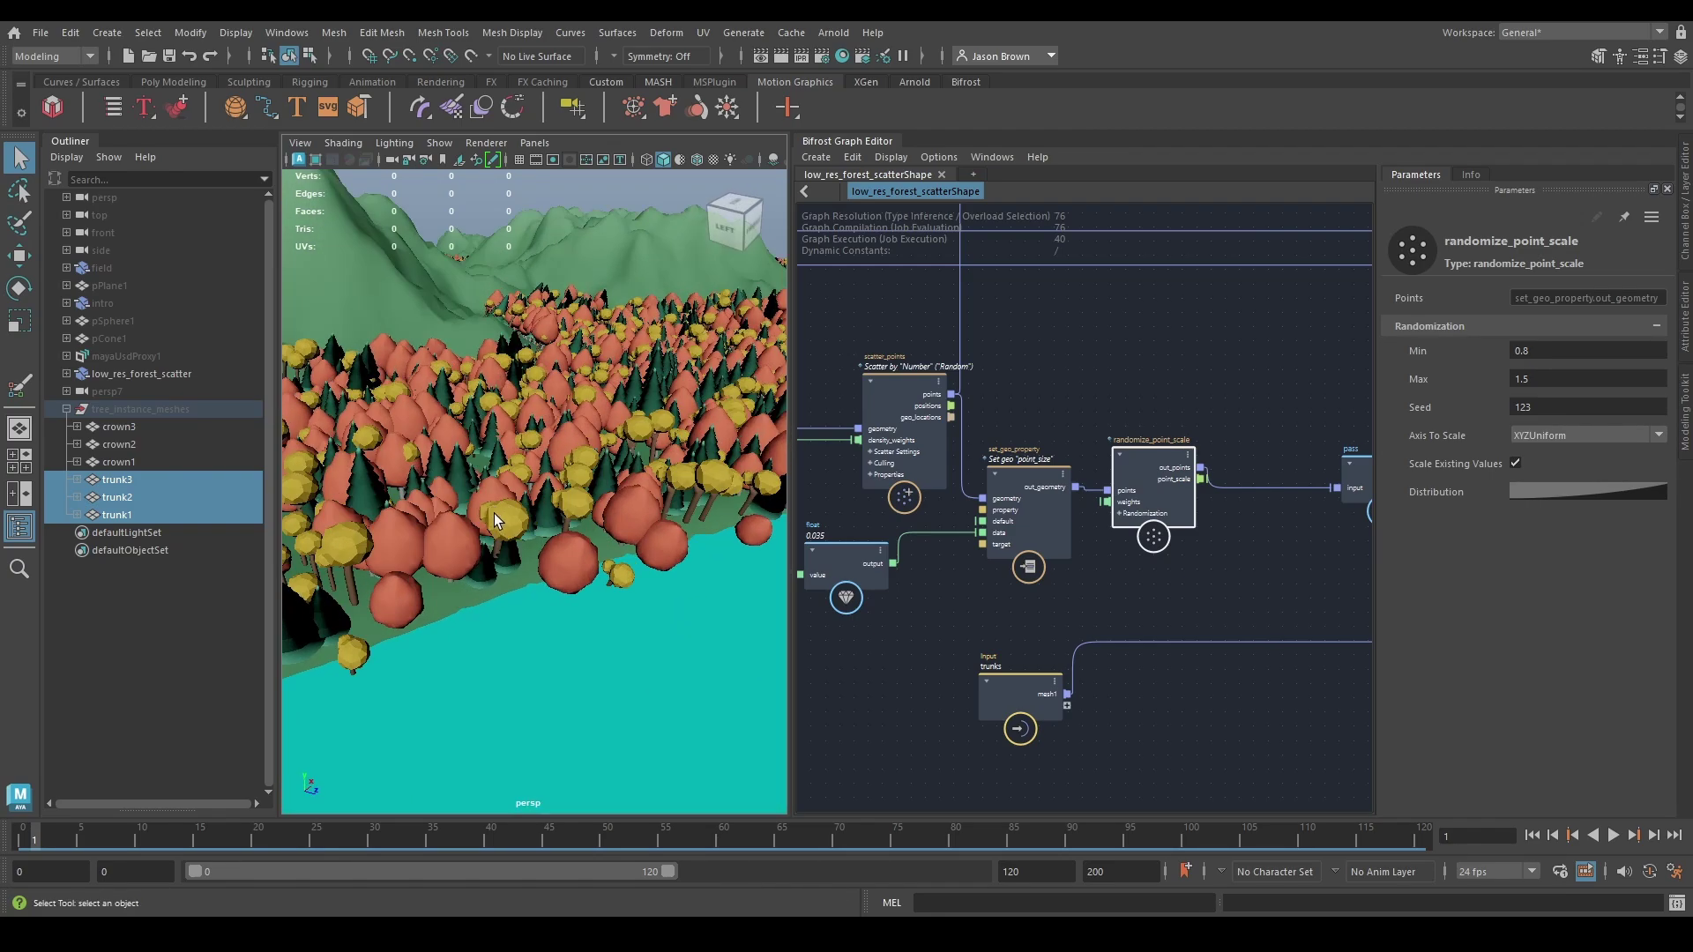
pyautogui.keyDown('alt'); pyautogui.moveTo(494, 513); pyautogui.dragTo(555, 503, button='right'); pyautogui.keyUp('alt')
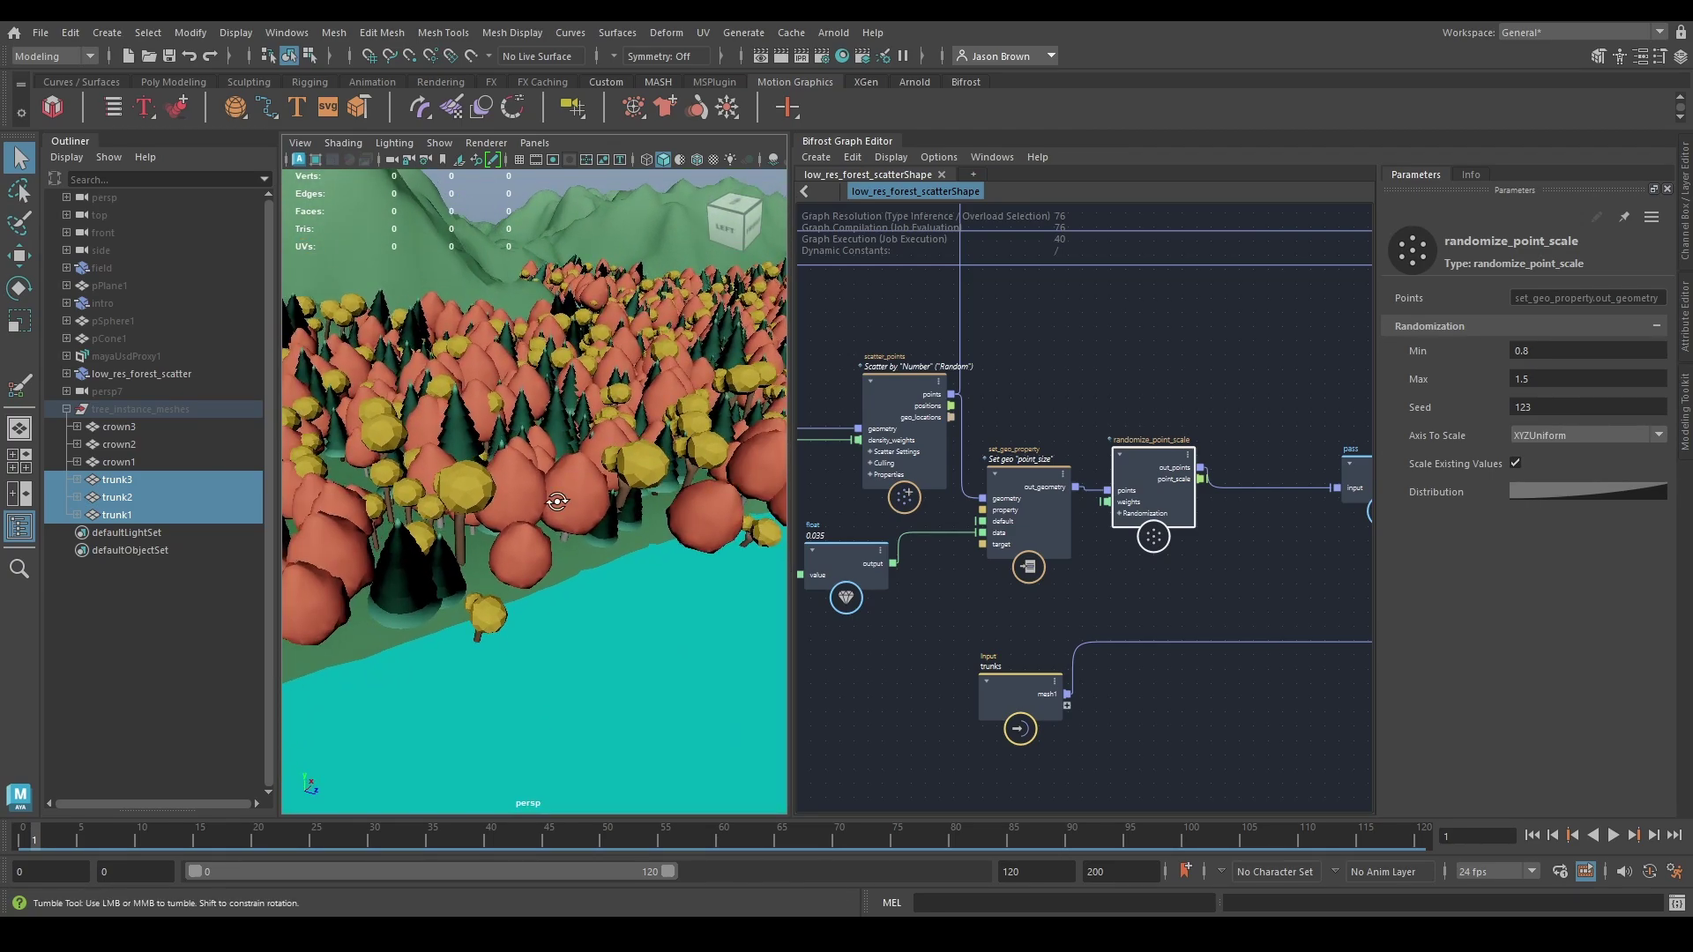
pyautogui.moveTo(555, 503)
pyautogui.keyDown('alt'); pyautogui.mouseDown()
pyautogui.moveTo(519, 463)
pyautogui.moveTo(559, 473)
pyautogui.moveTo(559, 497)
pyautogui.mouseUp(); pyautogui.keyUp('alt')
pyautogui.keyDown('alt'); pyautogui.moveTo(559, 496); pyautogui.dragTo(575, 557, button='right'); pyautogui.keyUp('alt')
pyautogui.moveTo(575, 557)
pyautogui.keyDown('alt'); pyautogui.mouseDown(button='middle')
pyautogui.moveTo(549, 545)
pyautogui.moveTo(564, 550)
pyautogui.mouseUp(button='middle'); pyautogui.keyUp('alt')
pyautogui.keyDown('alt'); pyautogui.moveTo(564, 550); pyautogui.dragTo(619, 561); pyautogui.keyUp('alt')
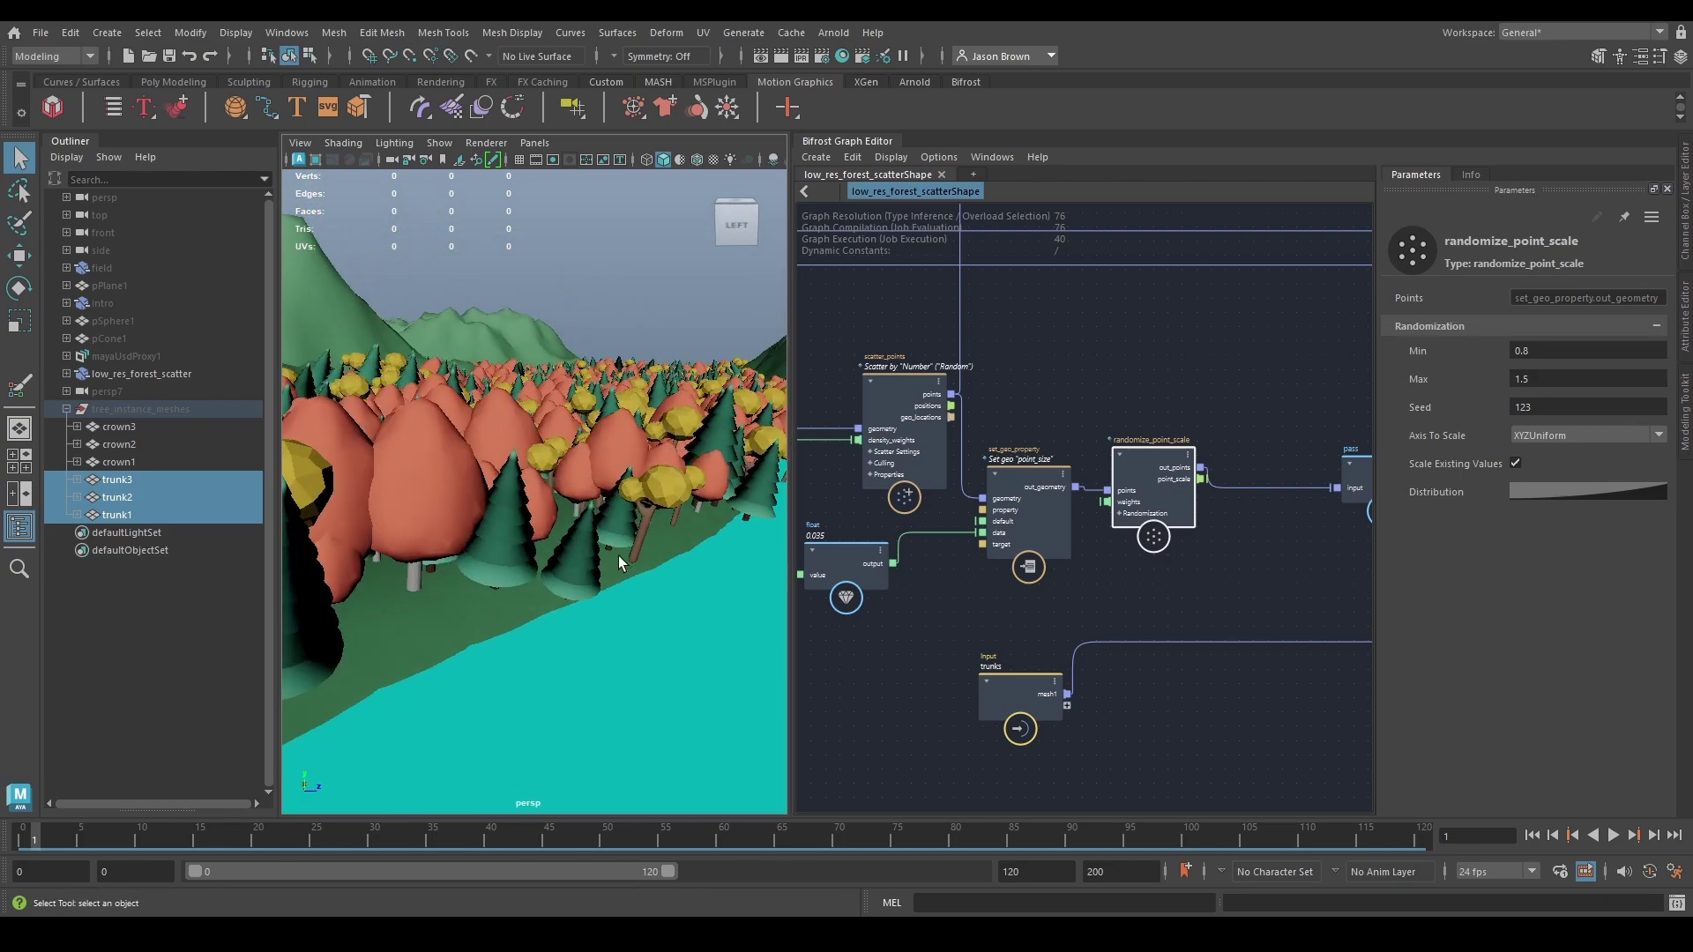
pyautogui.keyDown('alt'); pyautogui.moveTo(606, 573); pyautogui.dragTo(748, 648, button='right'); pyautogui.keyUp('alt')
pyautogui.keyDown('alt'); pyautogui.moveTo(508, 626); pyautogui.dragTo(474, 721, button='right'); pyautogui.keyUp('alt')
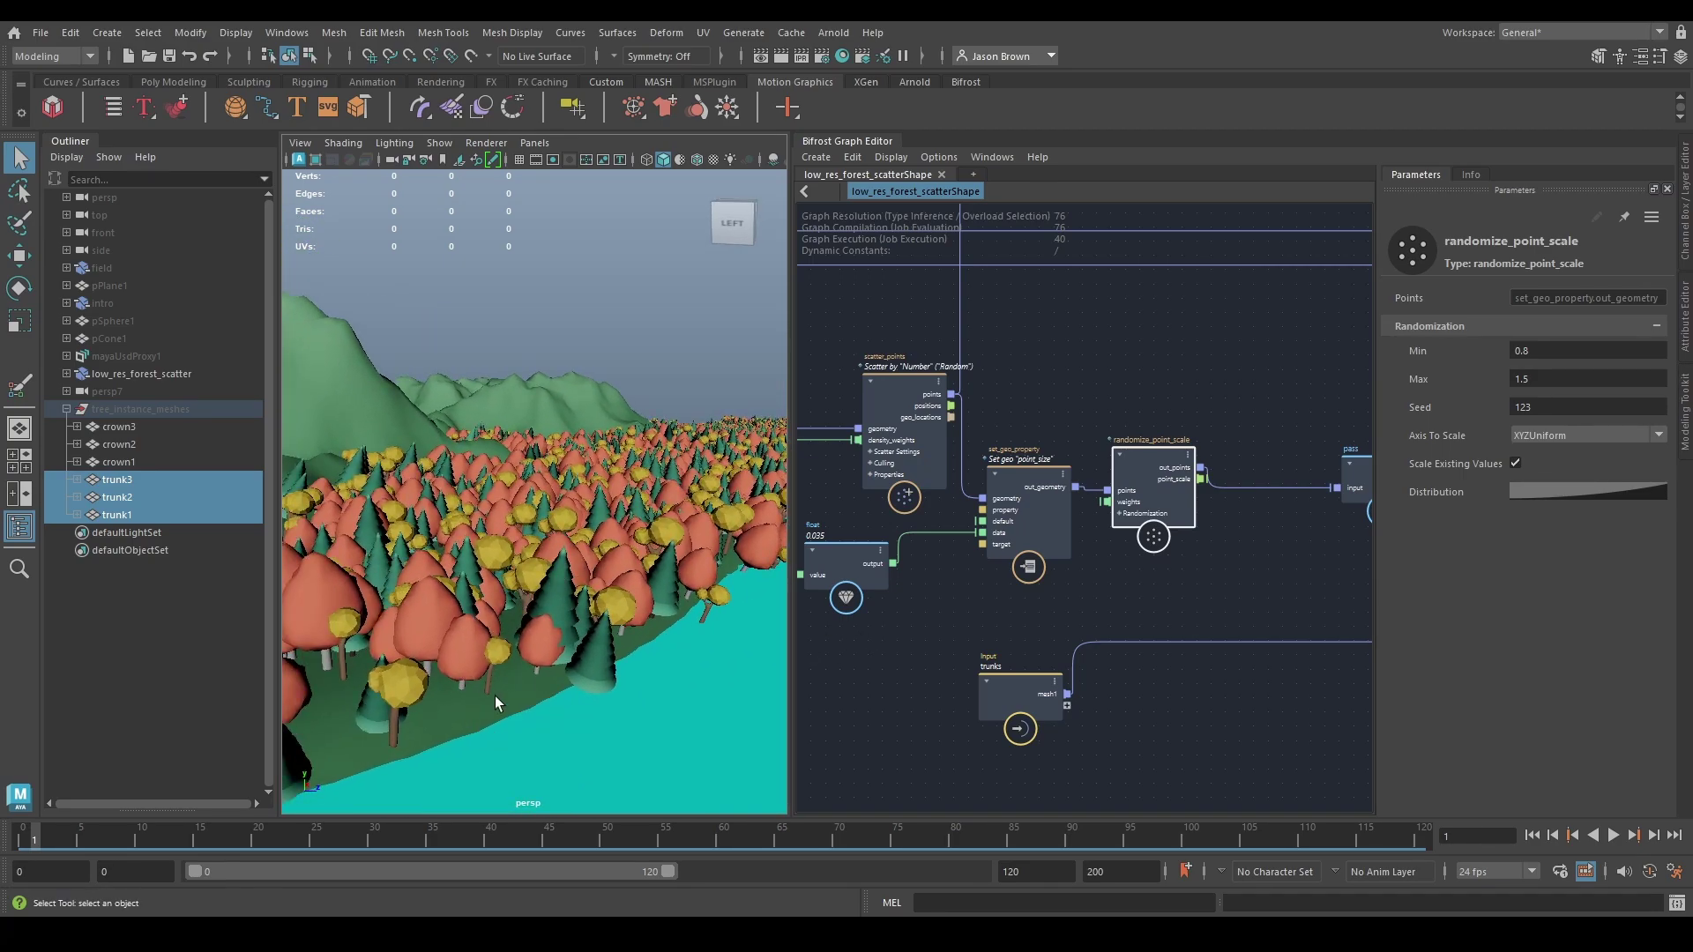
pyautogui.keyDown('alt'); pyautogui.moveTo(1079, 580); pyautogui.dragTo(937, 584, button='middle'); pyautogui.keyUp('alt')
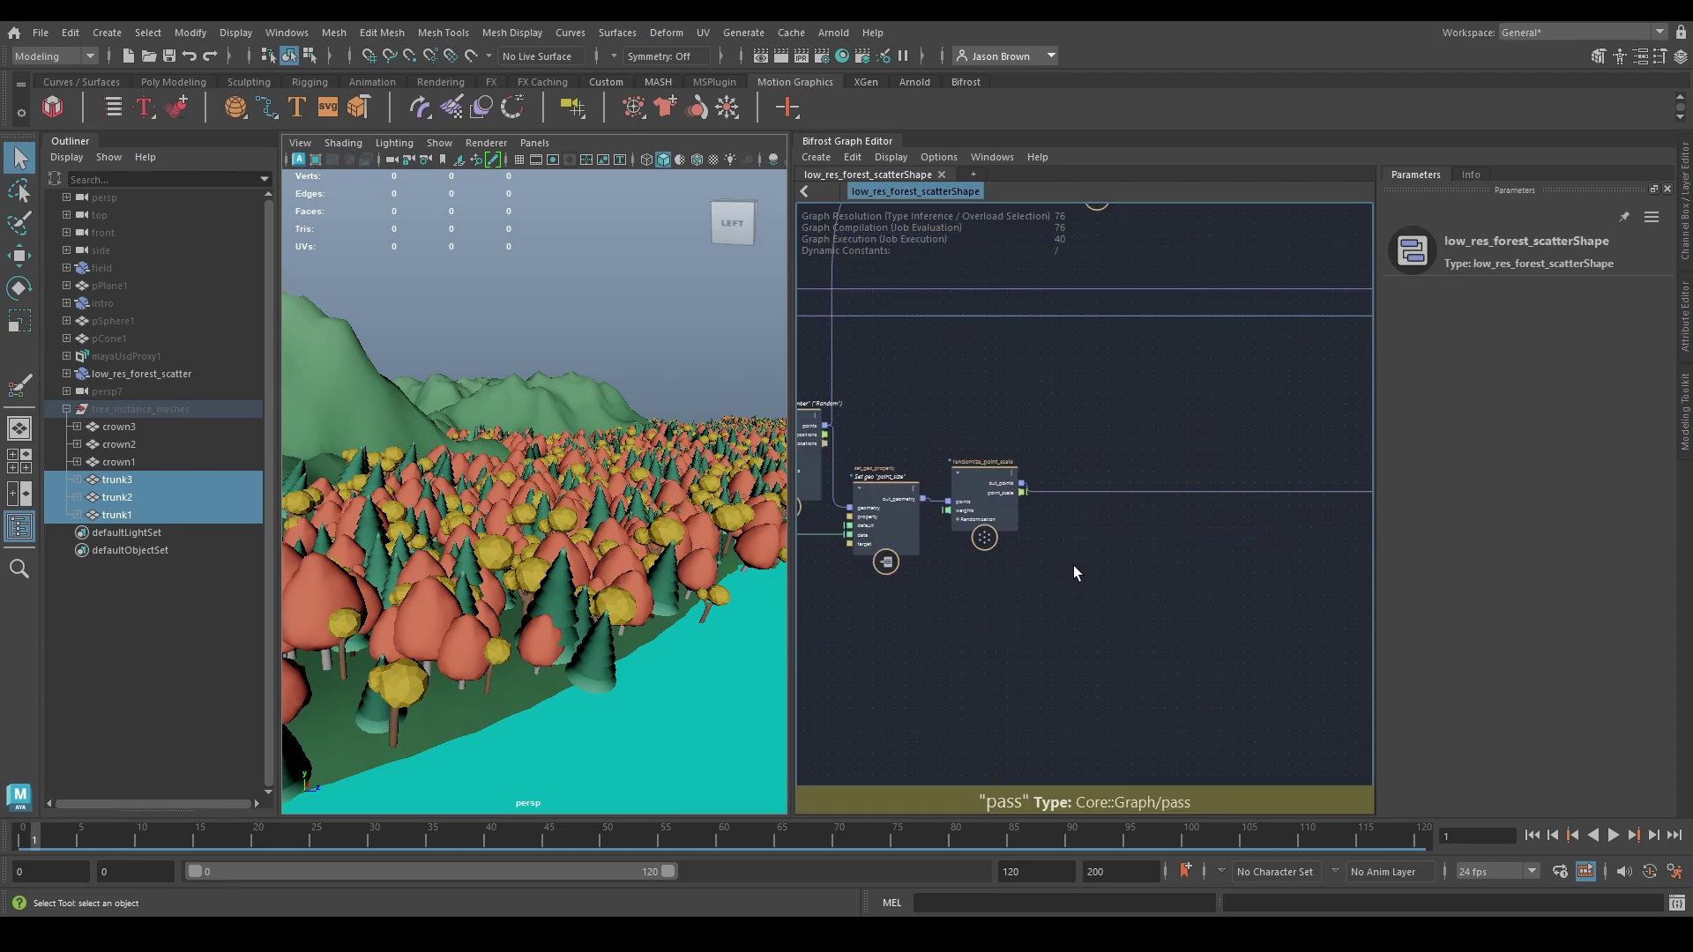
# Step: Add a set_point_normal node to the graph beside randomize_point_scale
pyautogui.scroll(2, 1074, 582)
pyautogui.click(941, 541)
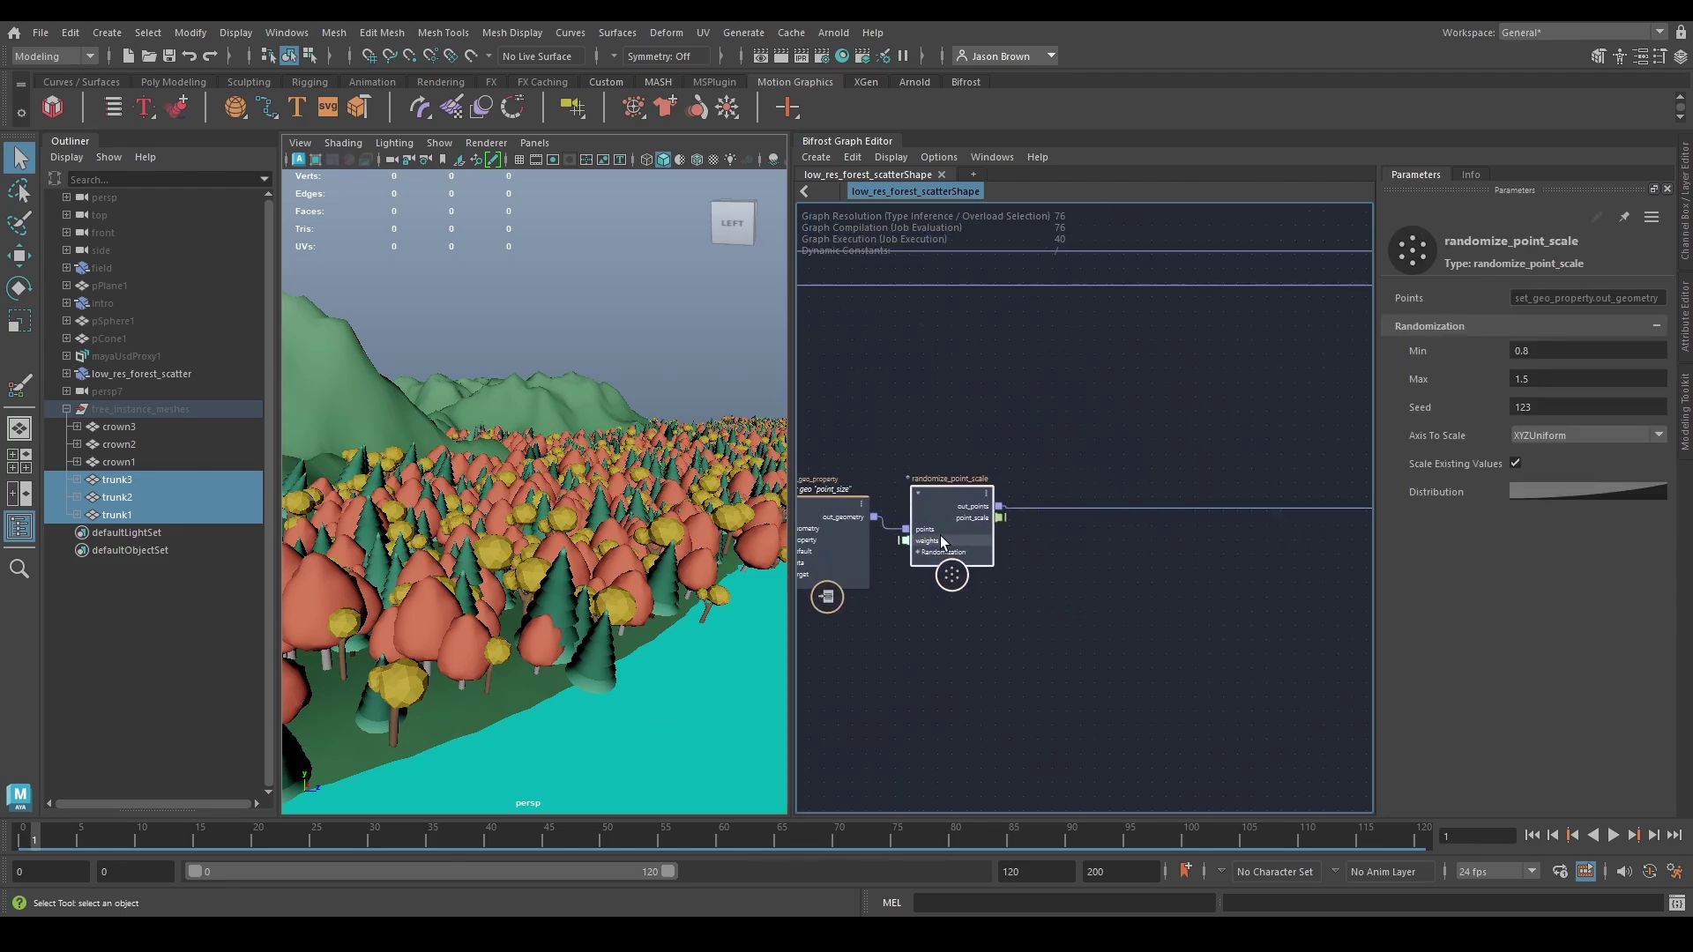
pyautogui.moveTo(961, 601); pyautogui.dragTo(1353, 579, button='middle')
pyautogui.moveTo(1113, 670); pyautogui.dragTo(939, 701, button='middle')
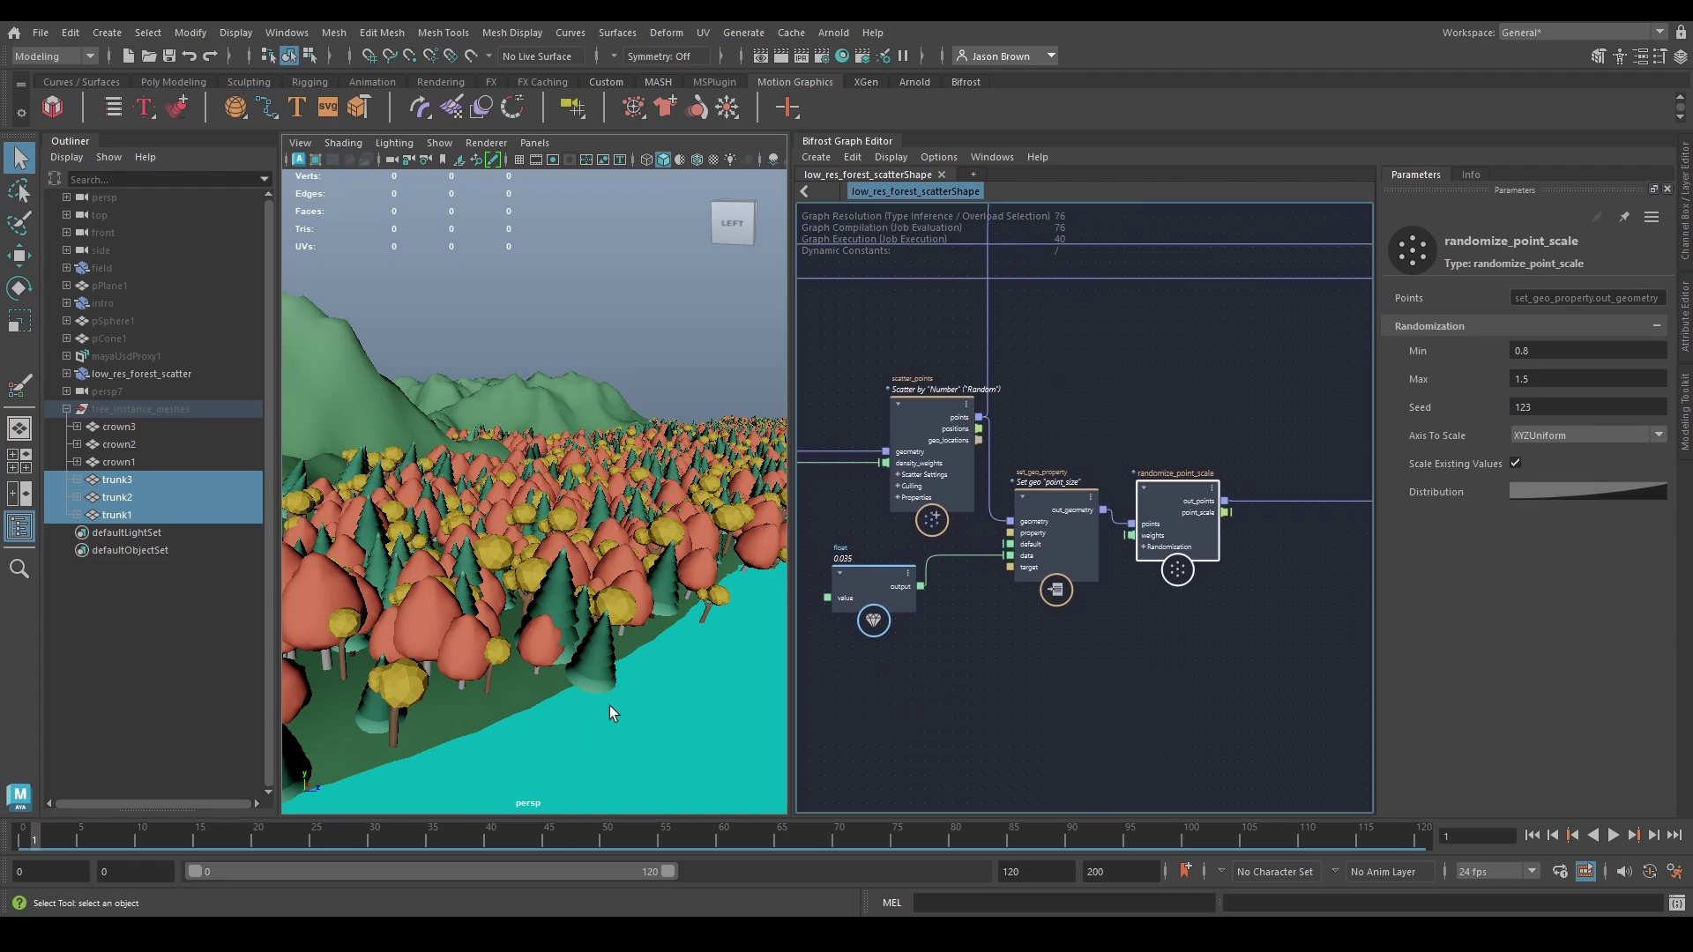
pyautogui.moveTo(1186, 626); pyautogui.dragTo(1004, 654, button='middle')
pyautogui.moveTo(1187, 632); pyautogui.dragTo(1054, 606, button='middle')
pyautogui.press('Tab')
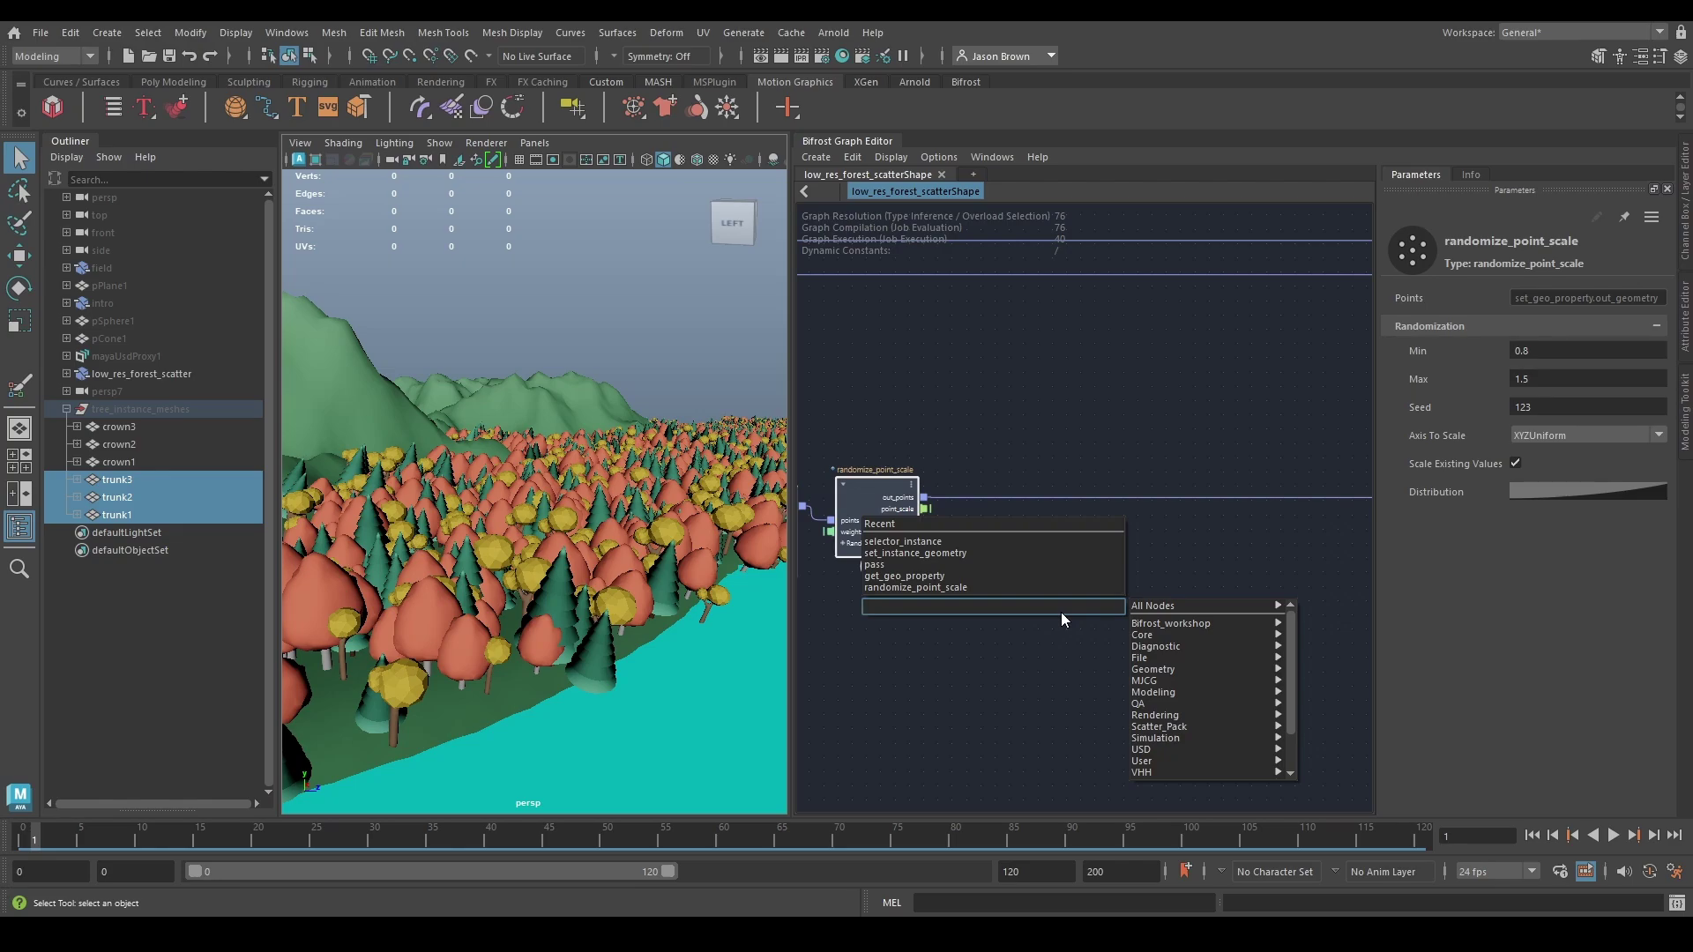
pyautogui.write('set_')
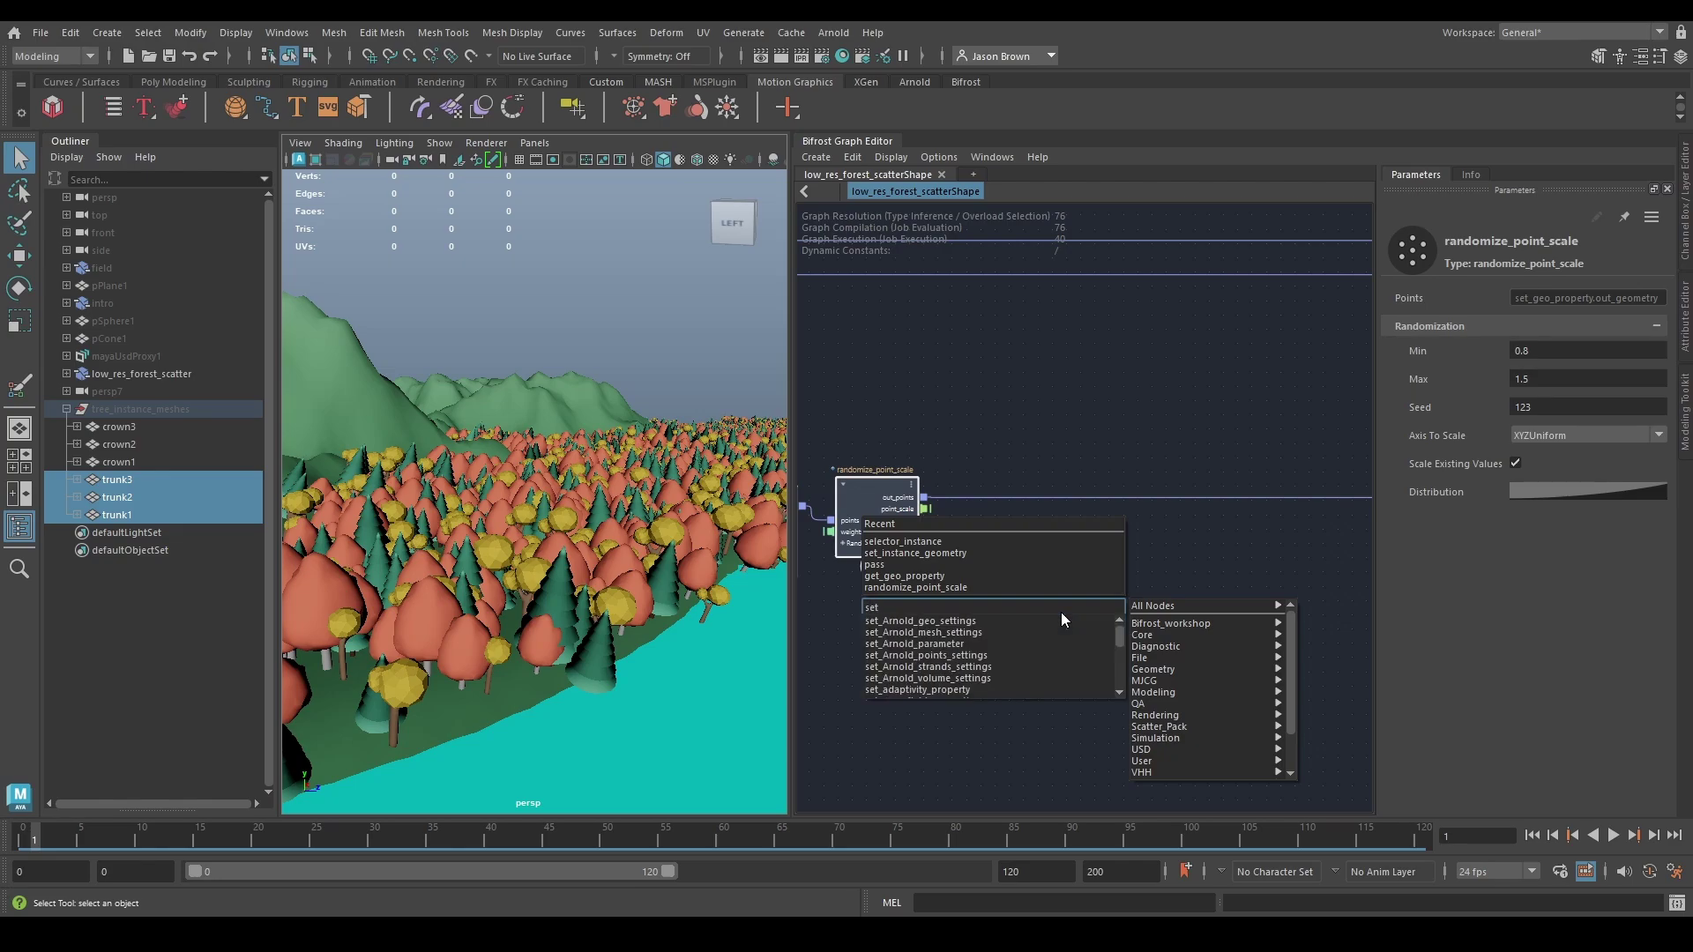
pyautogui.write('point')
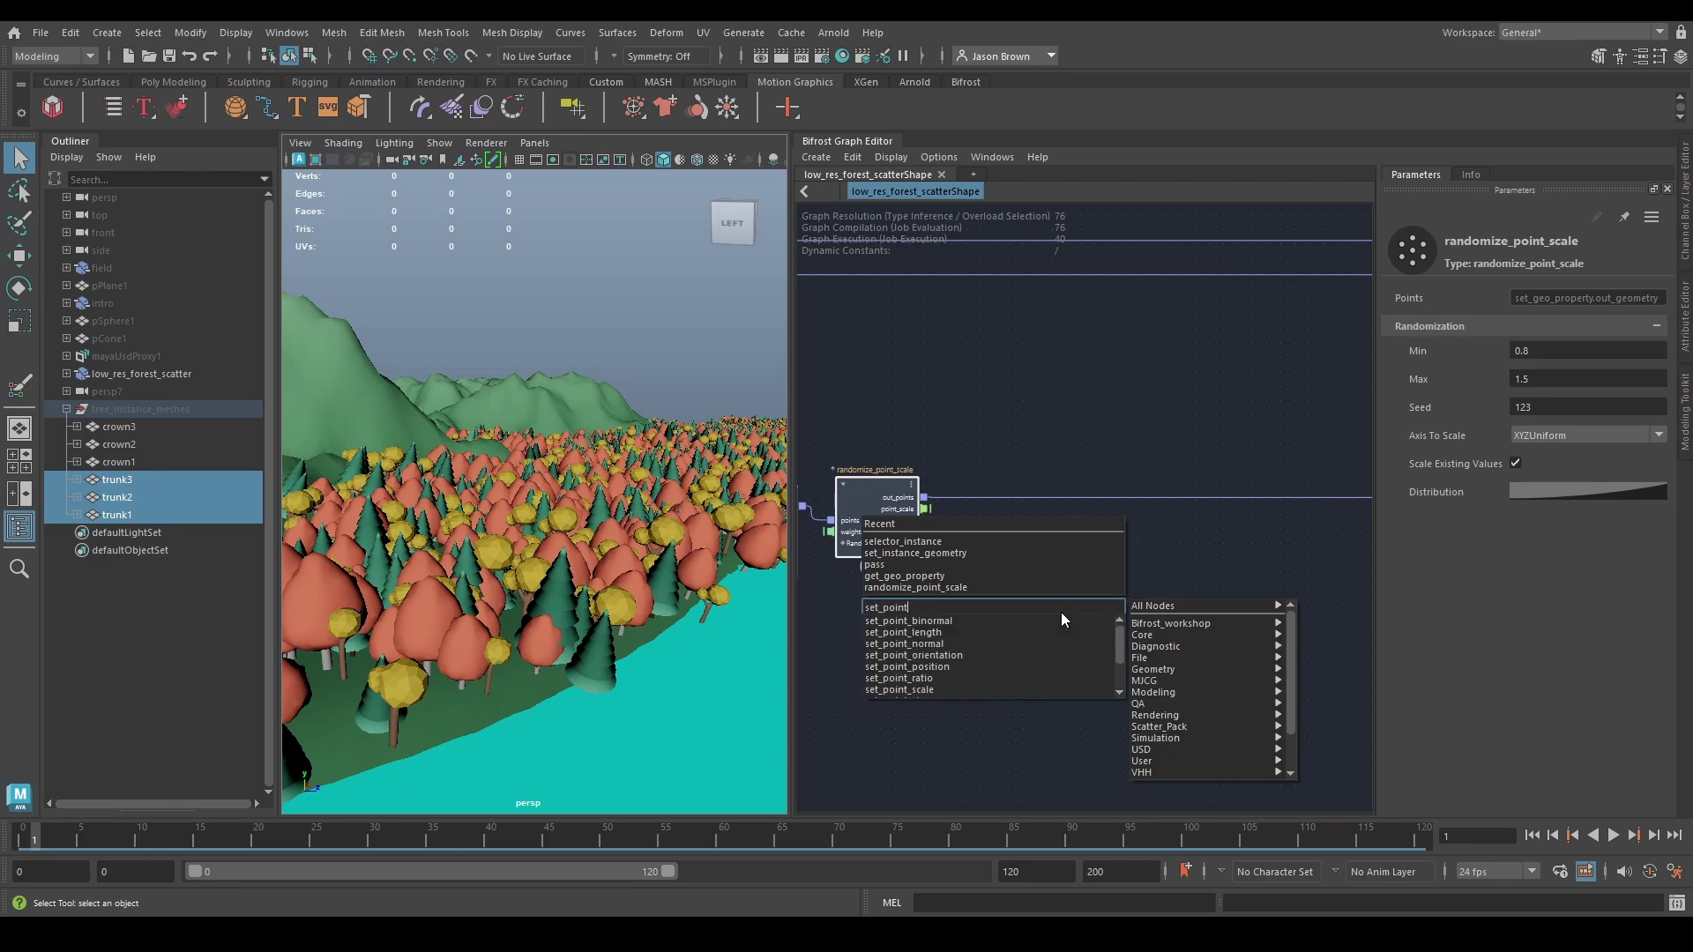
pyautogui.press('Return')
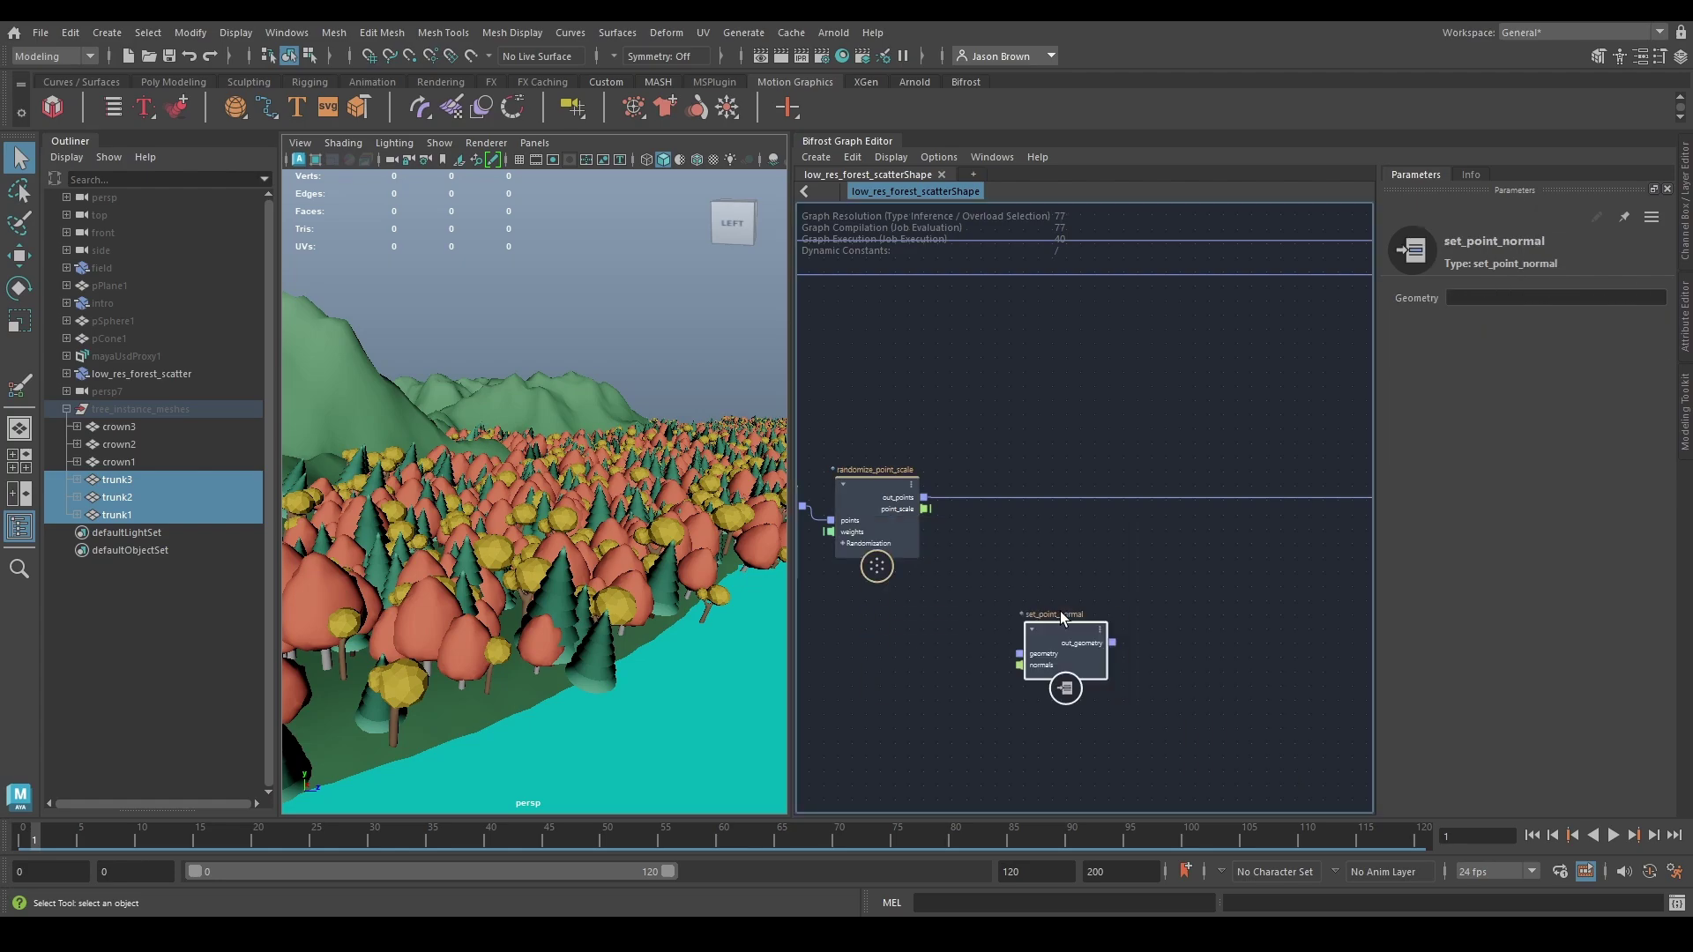
# Step: Insert set_point_normal into the connection leaving randomize_point_scale's out_points, with wide space between the two nodes
pyautogui.moveTo(1058, 623); pyautogui.dragTo(1037, 499)
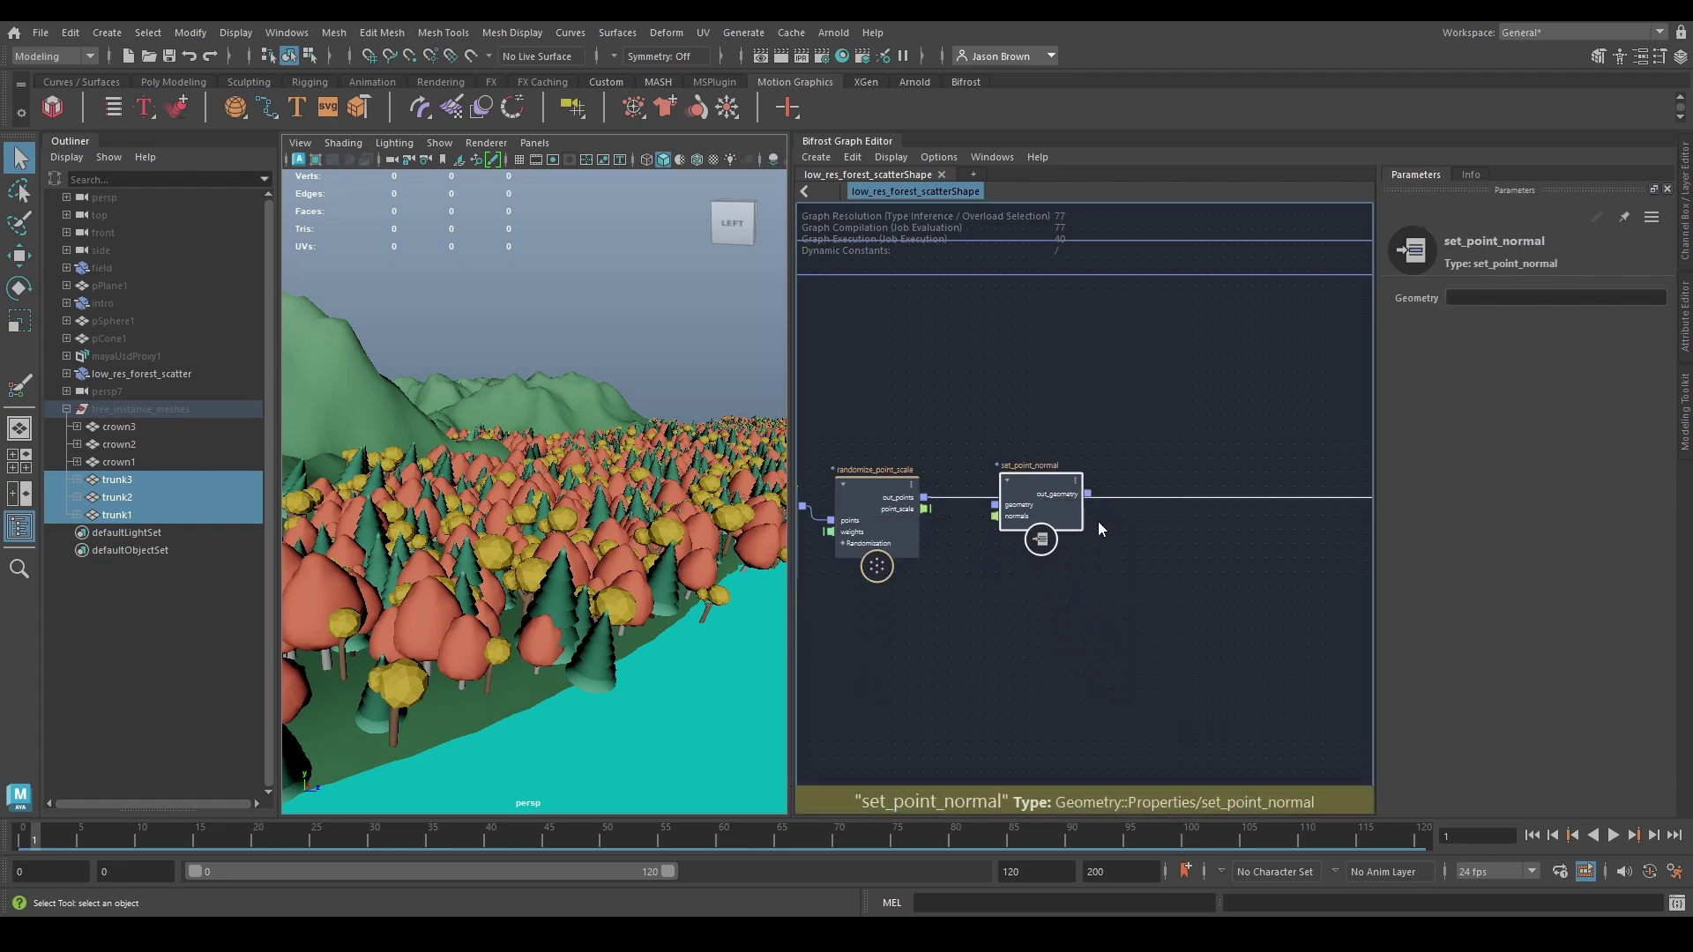
pyautogui.rightClick(1023, 511)
pyautogui.click(1061, 590)
pyautogui.scroll(3, 1051, 562)
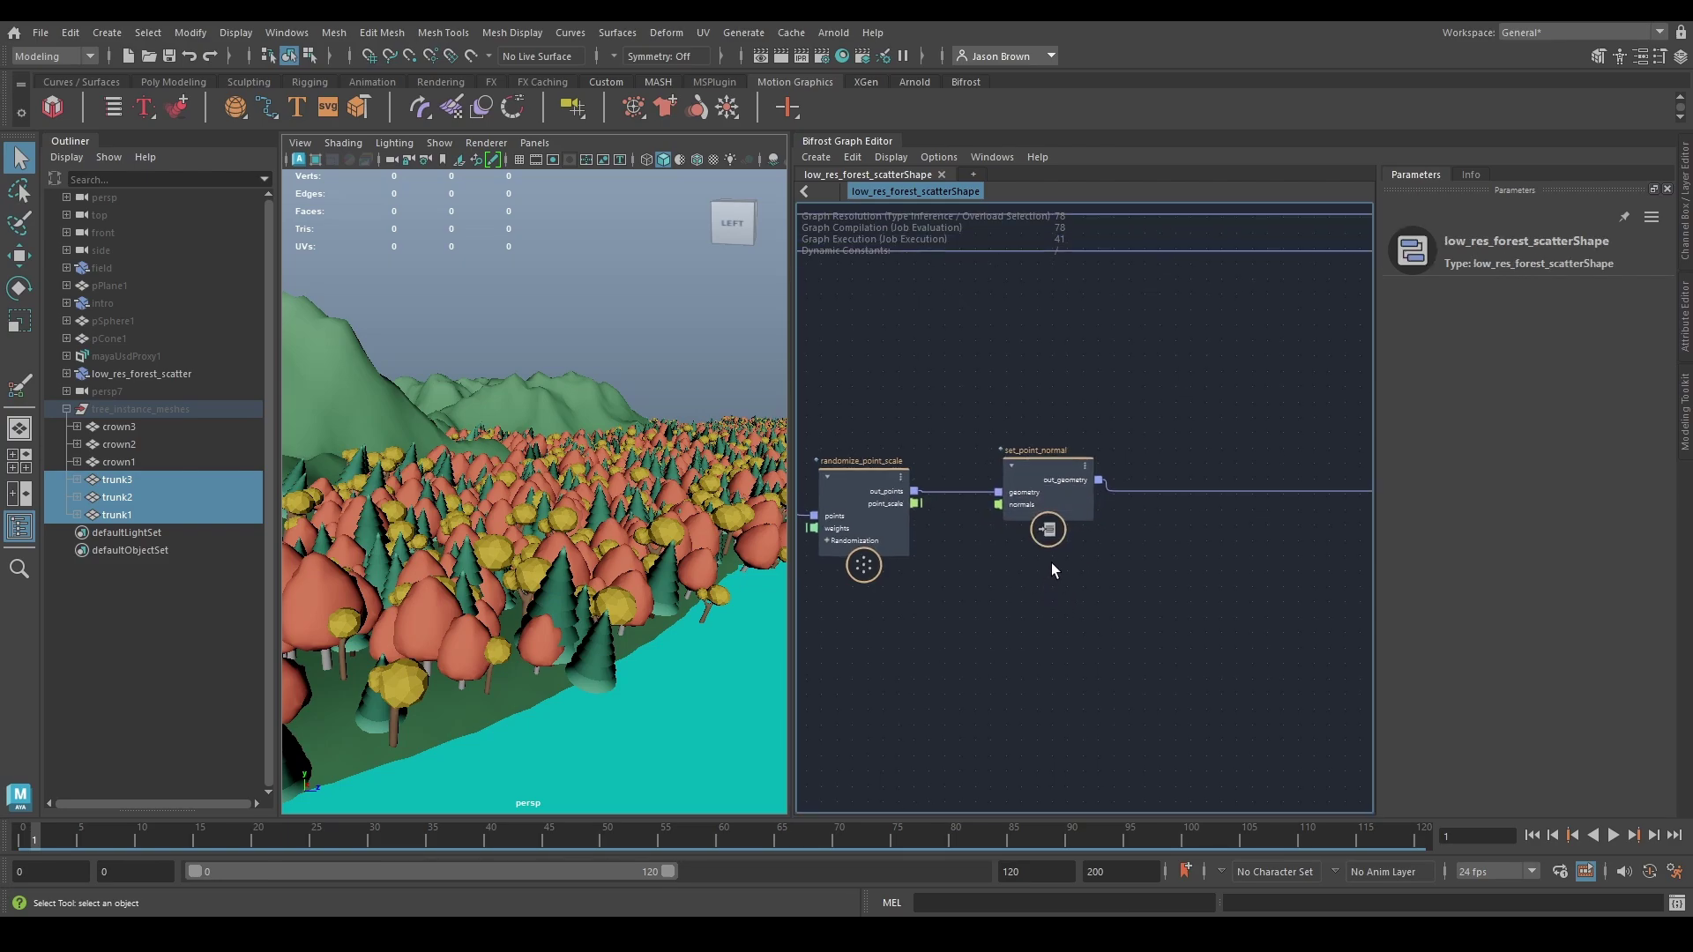
pyautogui.moveTo(1041, 470); pyautogui.dragTo(1138, 464)
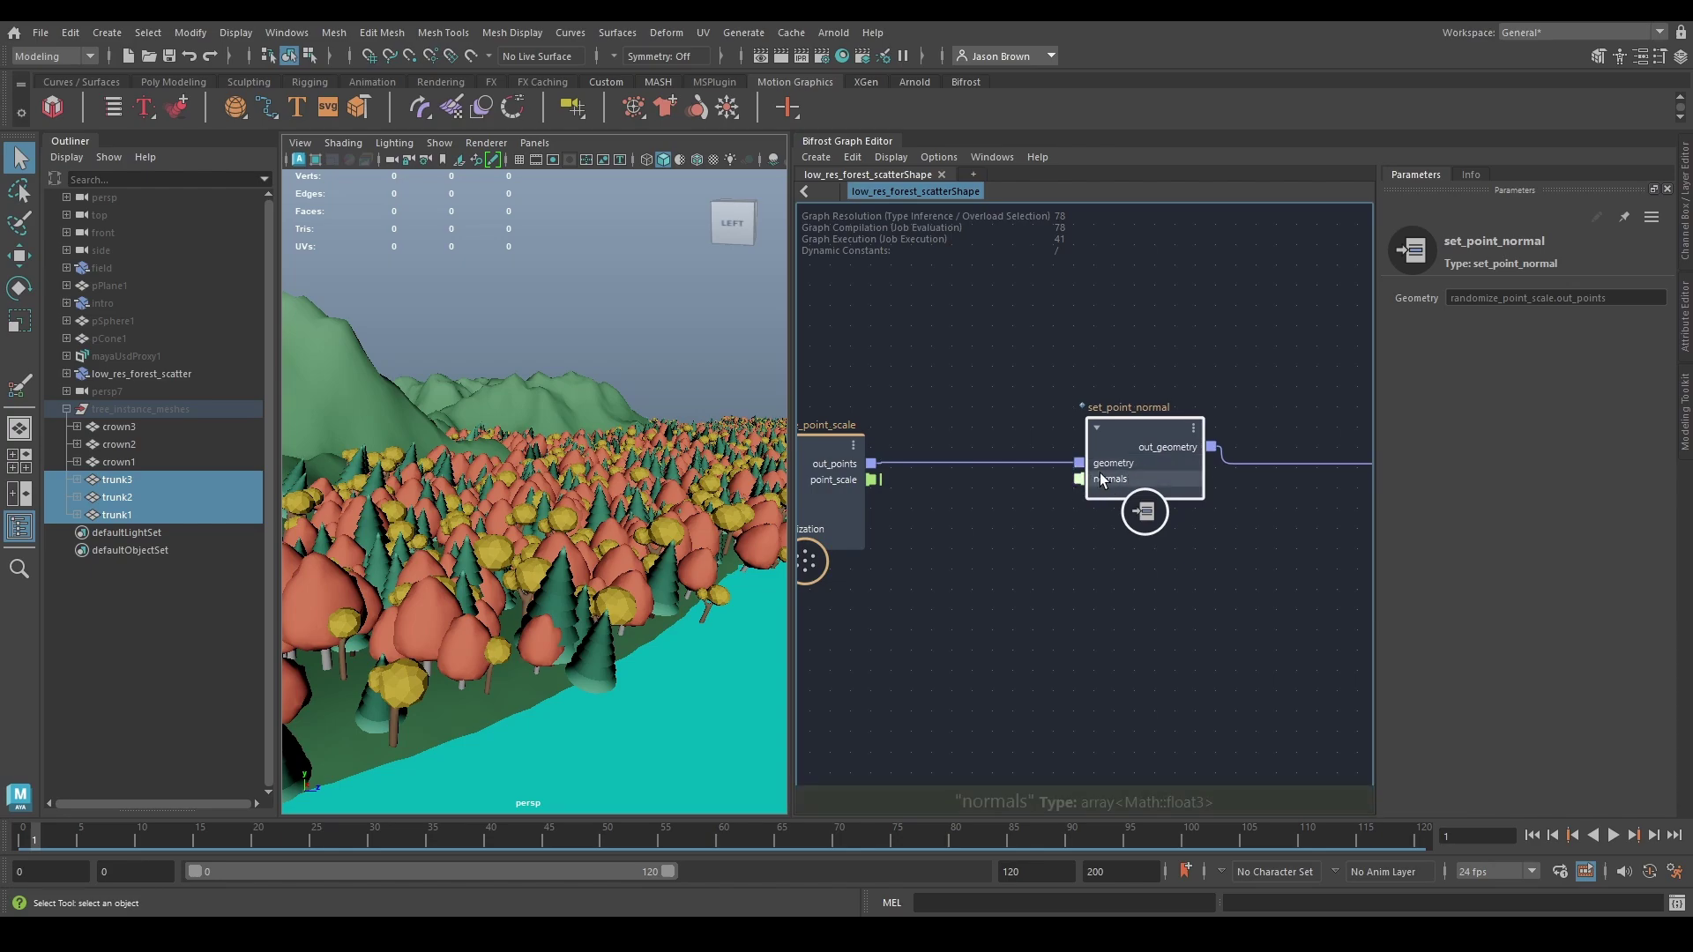
pyautogui.keyDown('alt'); pyautogui.moveTo(1019, 506); pyautogui.dragTo(1179, 499, button='middle'); pyautogui.keyUp('alt')
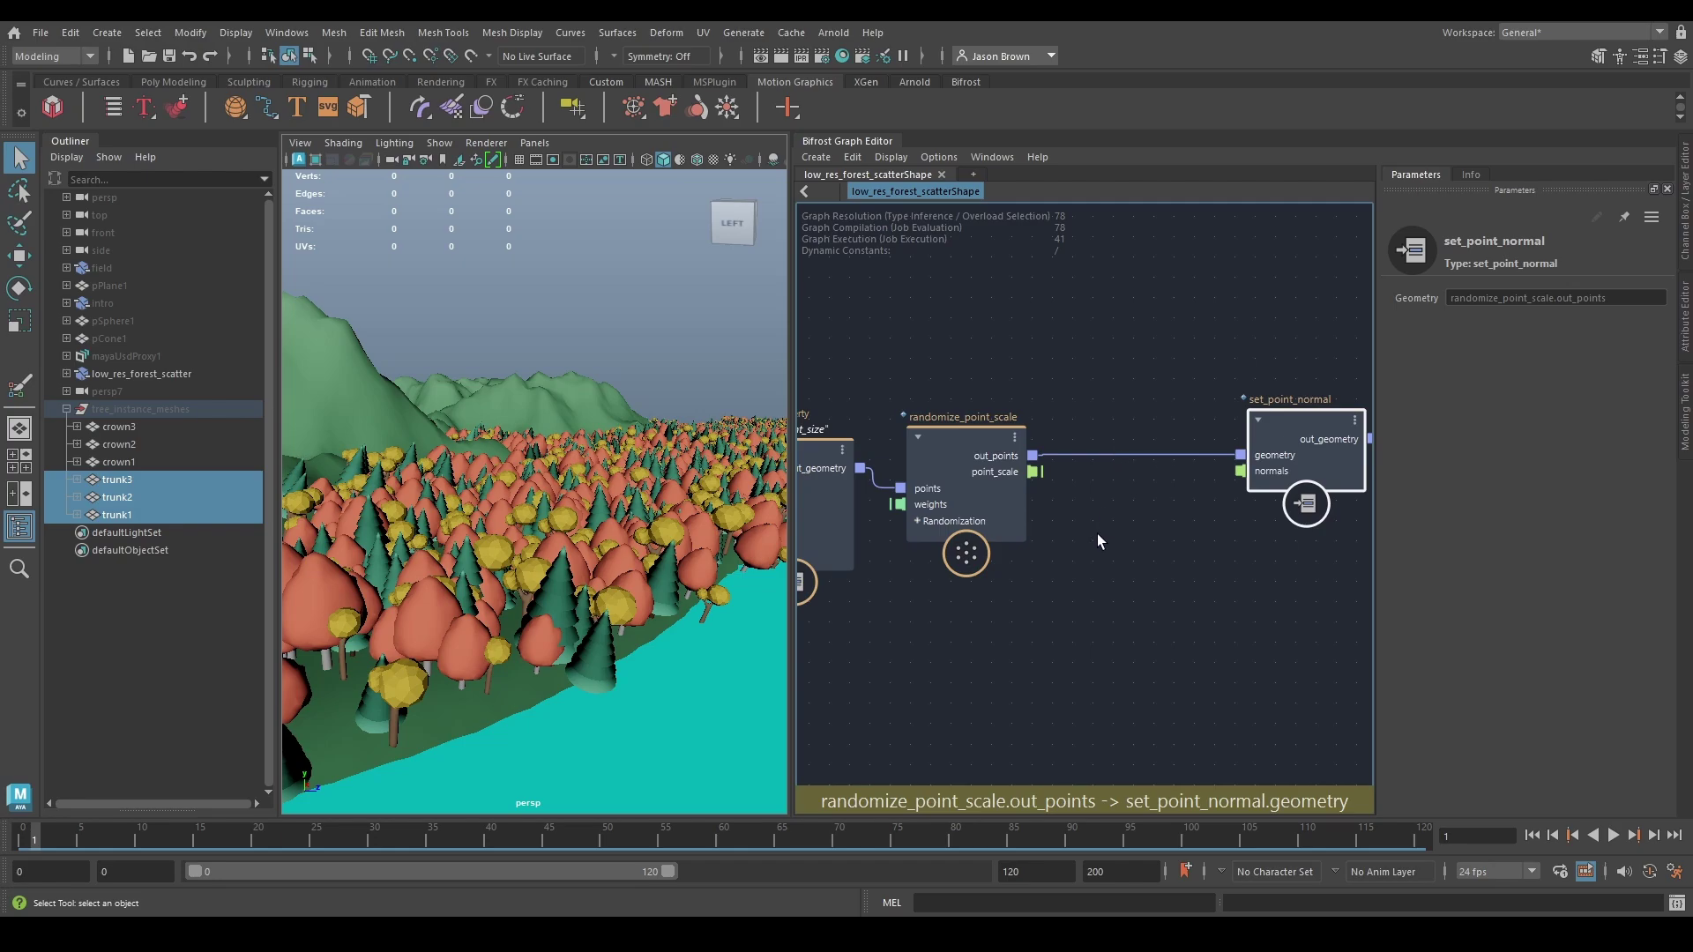
pyautogui.keyDown('alt'); pyautogui.moveTo(1180, 539); pyautogui.dragTo(1012, 556, button='middle'); pyautogui.keyUp('alt')
pyautogui.moveTo(1125, 468); pyautogui.dragTo(1290, 468)
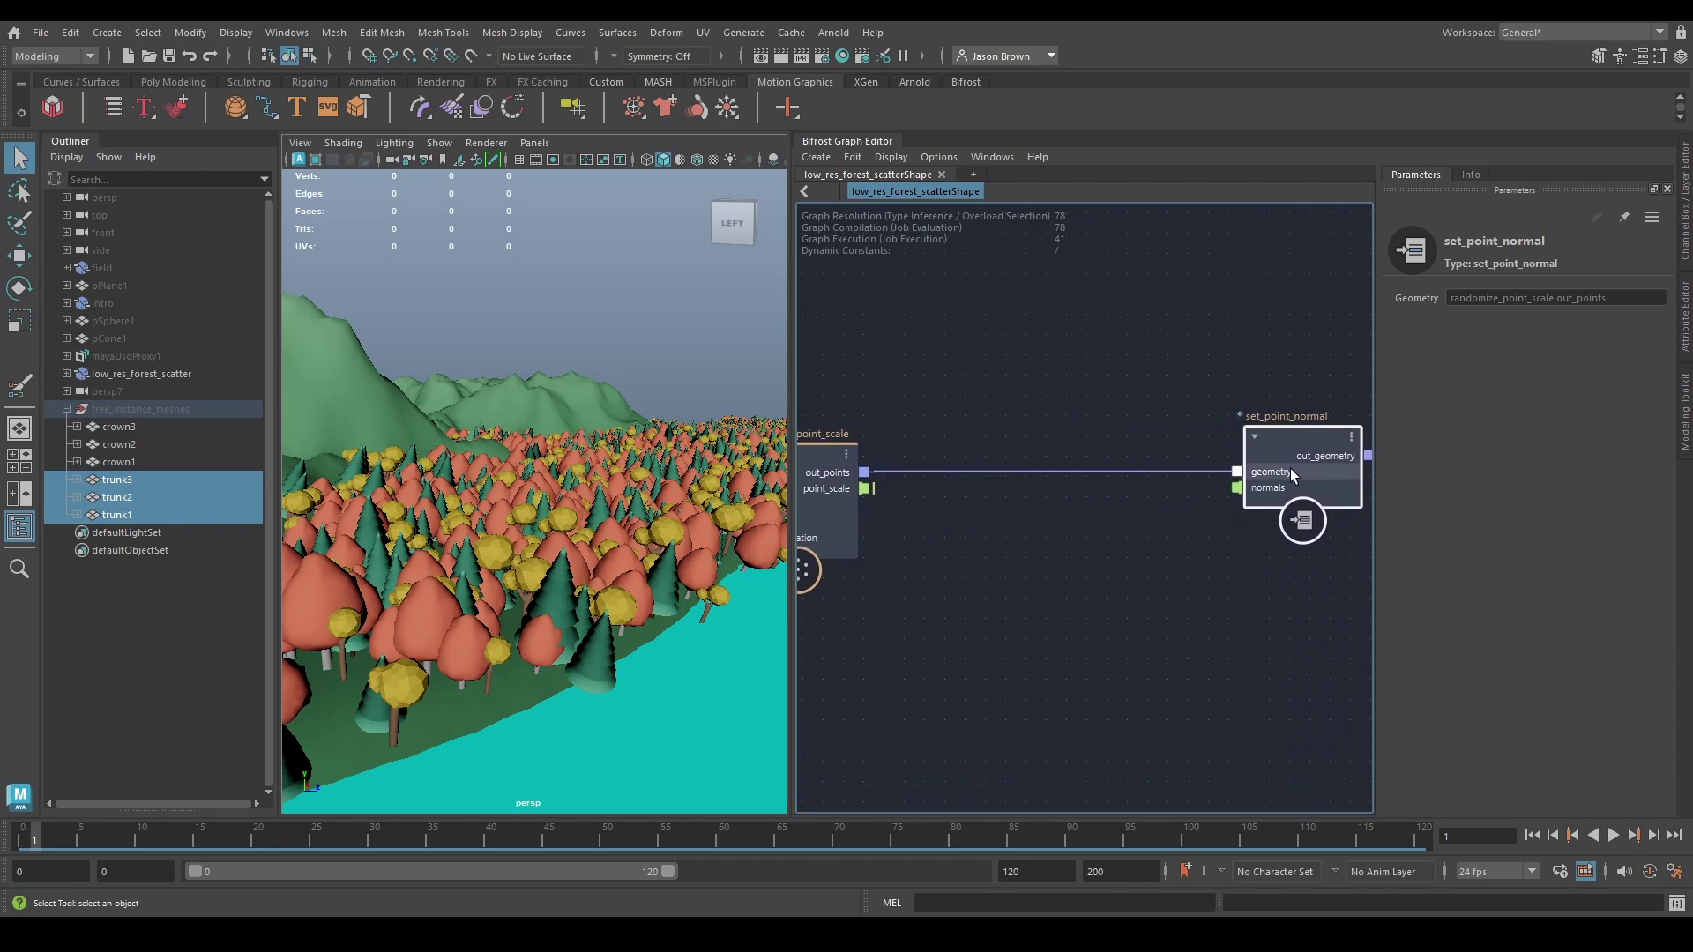
# Step: Add a get_point_count node with its geometry input fed by randomize_point_scale's out_points
pyautogui.moveTo(1013, 503); pyautogui.dragTo(1068, 508, button='middle')
pyautogui.moveTo(920, 493); pyautogui.dragTo(971, 605)
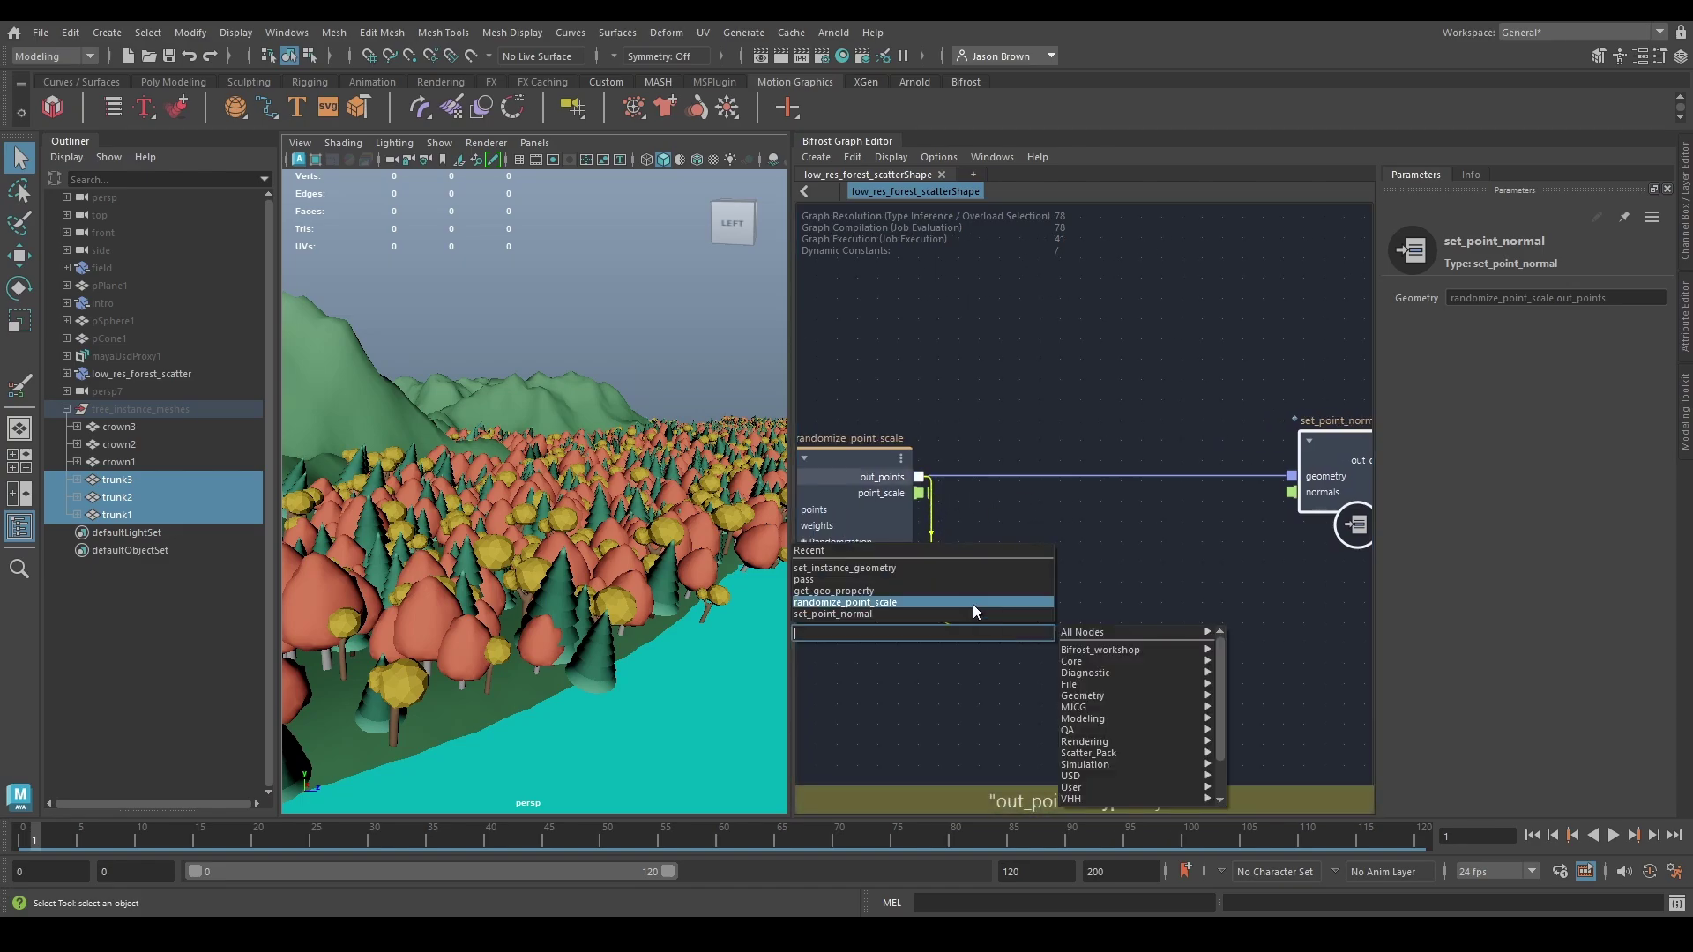
pyautogui.write('get_po')
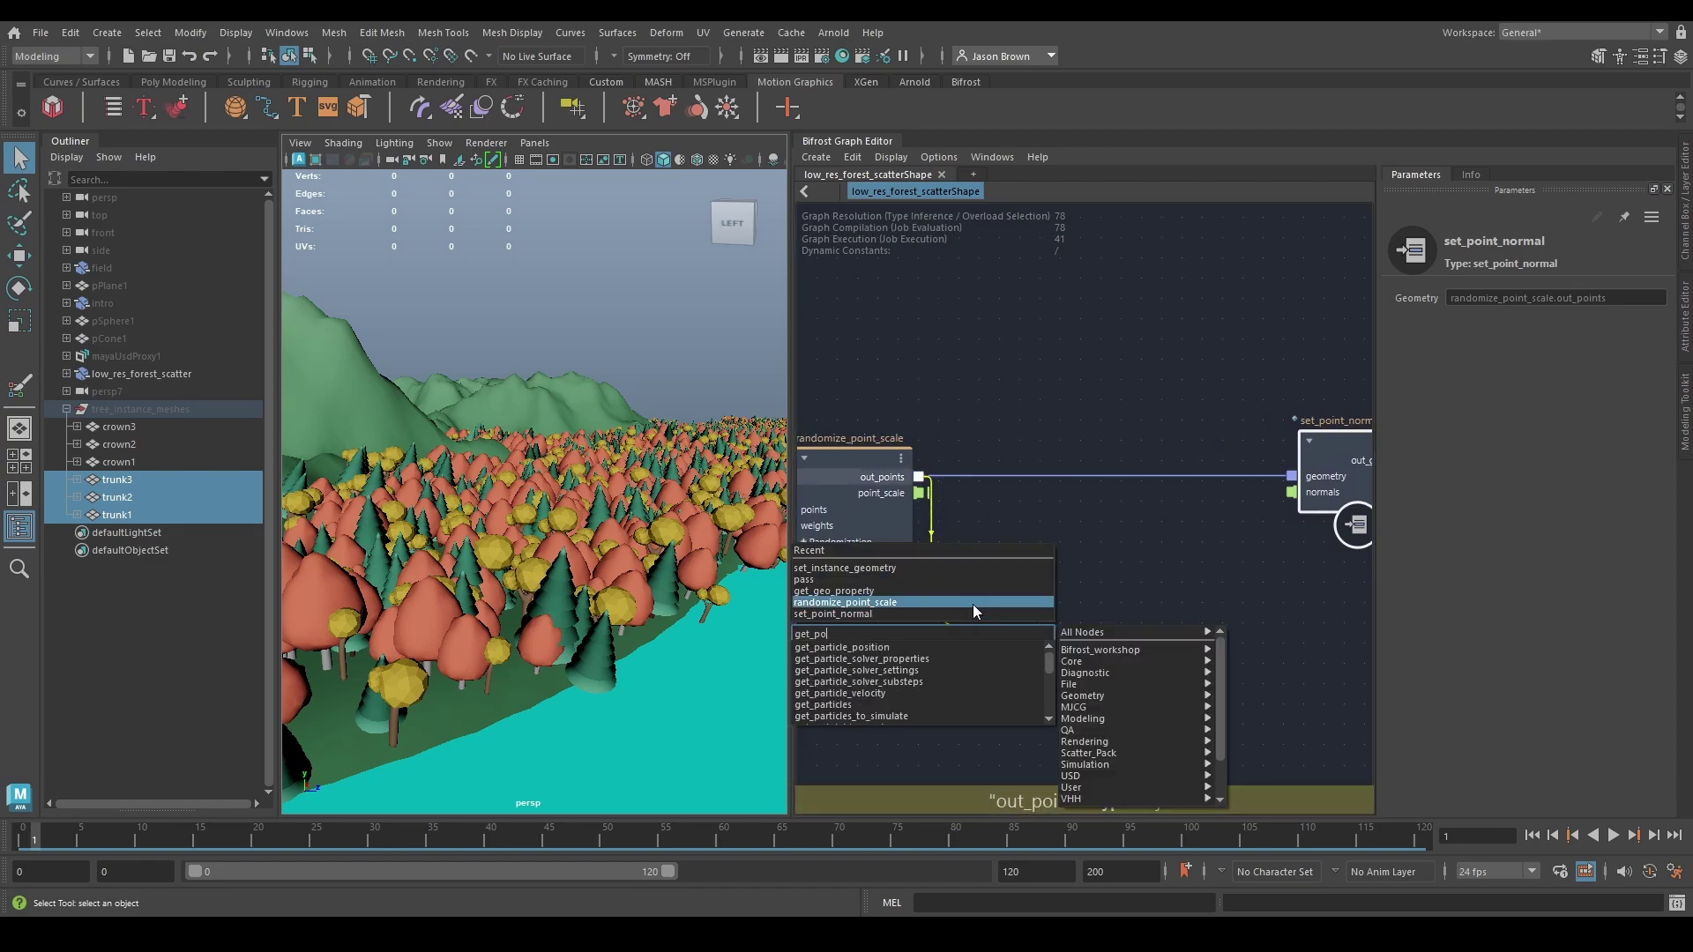
pyautogui.write('int')
pyautogui.press('Return')
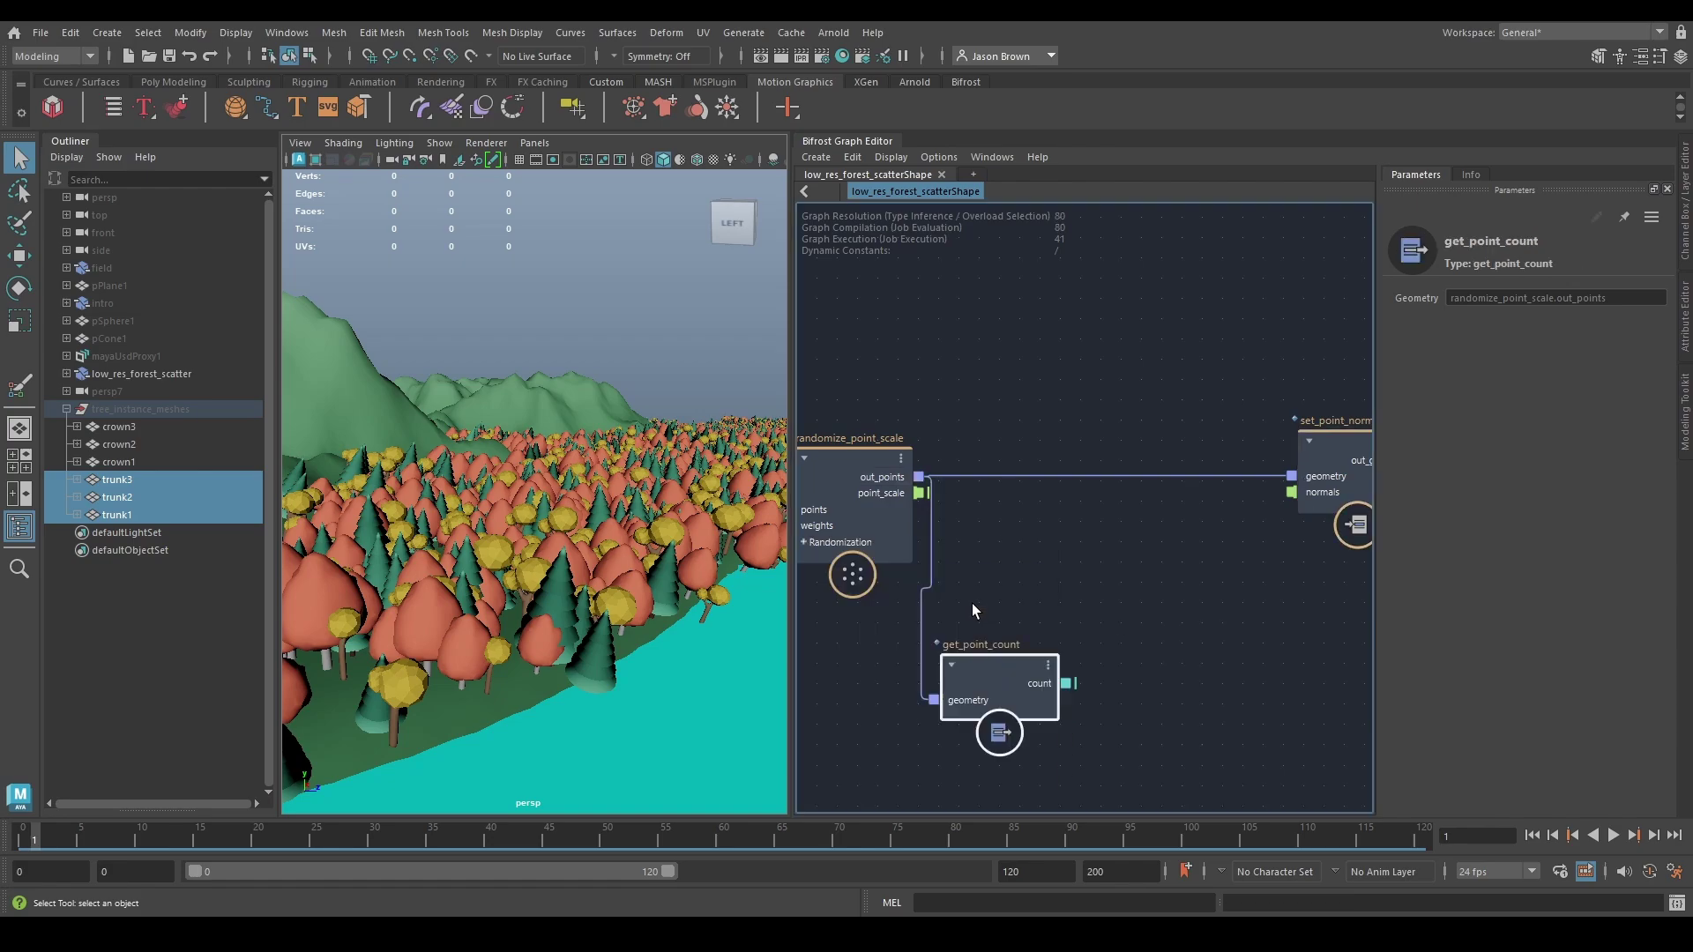
# Step: Add a resize_array node next to get_point_count and connect count to its new_size input
pyautogui.moveTo(1044, 677); pyautogui.dragTo(1035, 733)
pyautogui.write('resize')
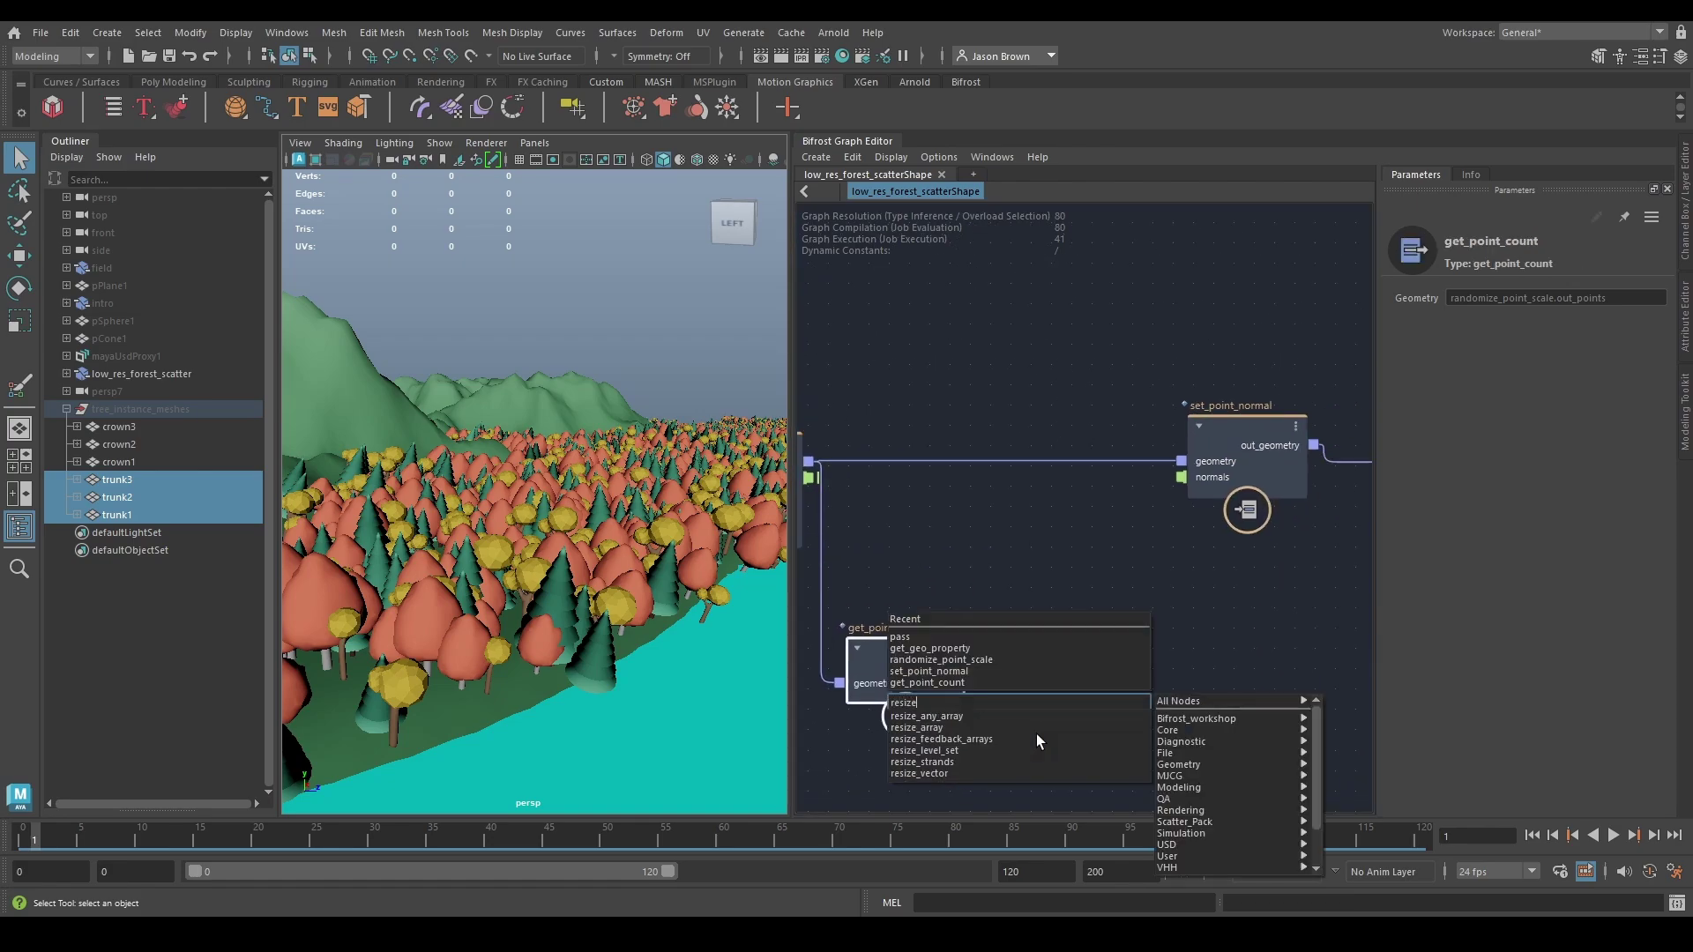
pyautogui.press('Down')
pyautogui.press('Down')
pyautogui.press('Return')
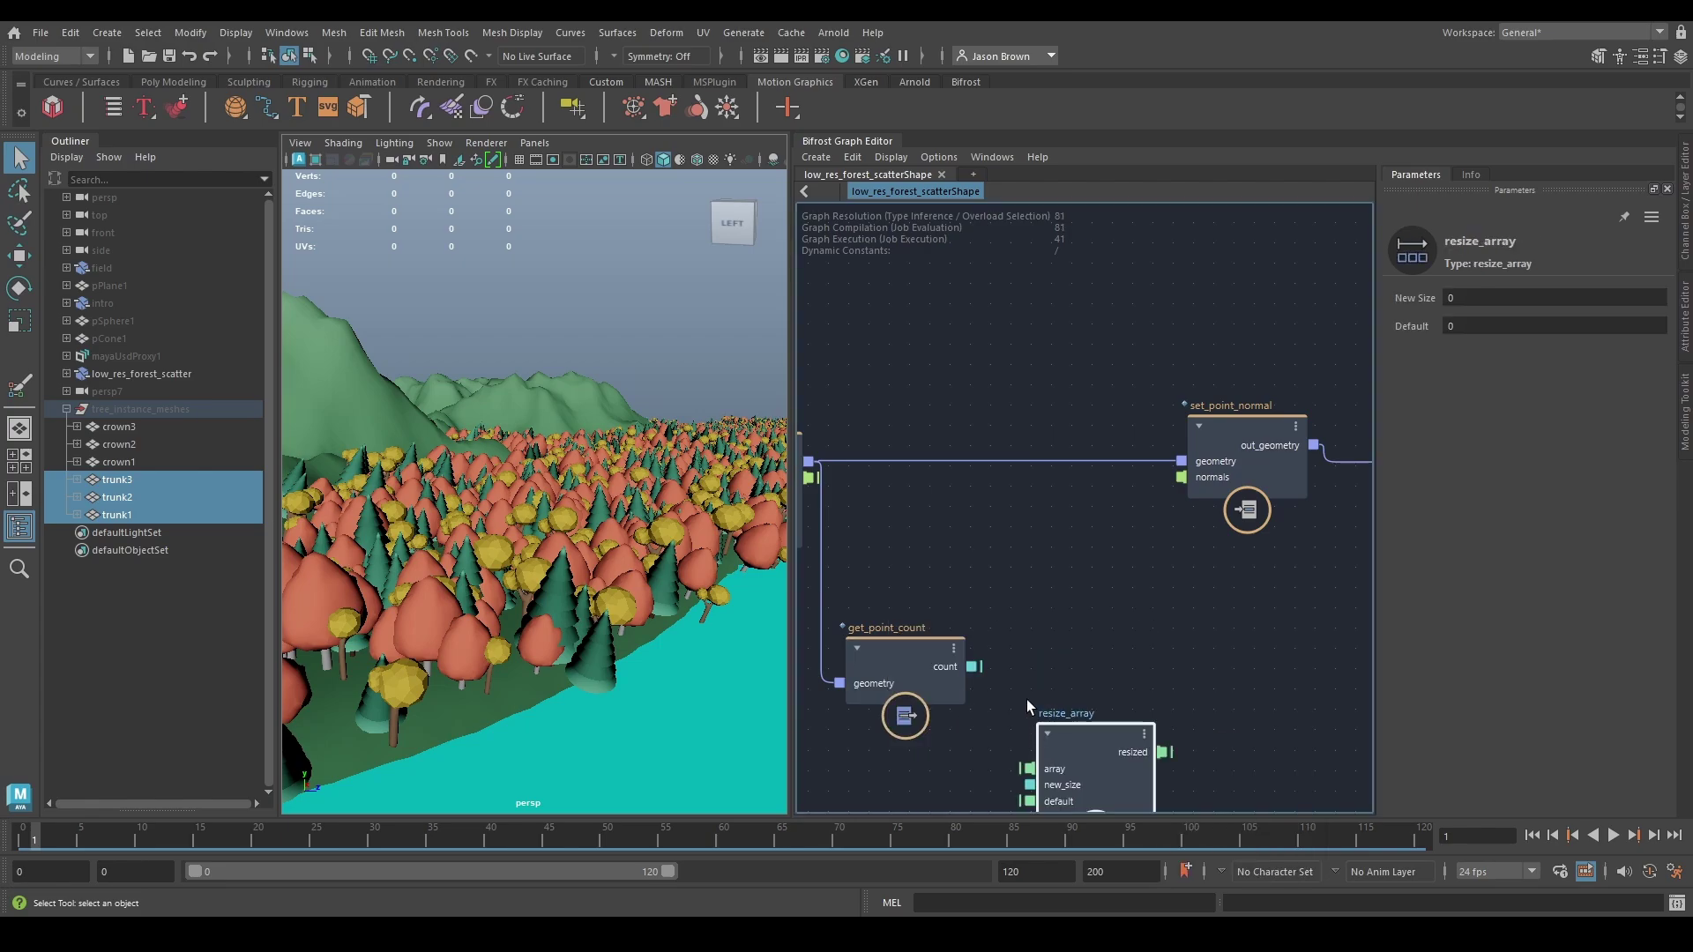
pyautogui.moveTo(1070, 755); pyautogui.dragTo(1024, 672)
pyautogui.keyDown('alt'); pyautogui.moveTo(1136, 683); pyautogui.dragTo(1124, 666, button='middle'); pyautogui.keyUp('alt')
pyautogui.moveTo(1092, 653); pyautogui.dragTo(1096, 650)
# Step: Set resize_array's default input to the Math::float3 value type with the values 0, 1, 0
pyautogui.rightClick(1079, 670)
pyautogui.moveTo(1122, 695)
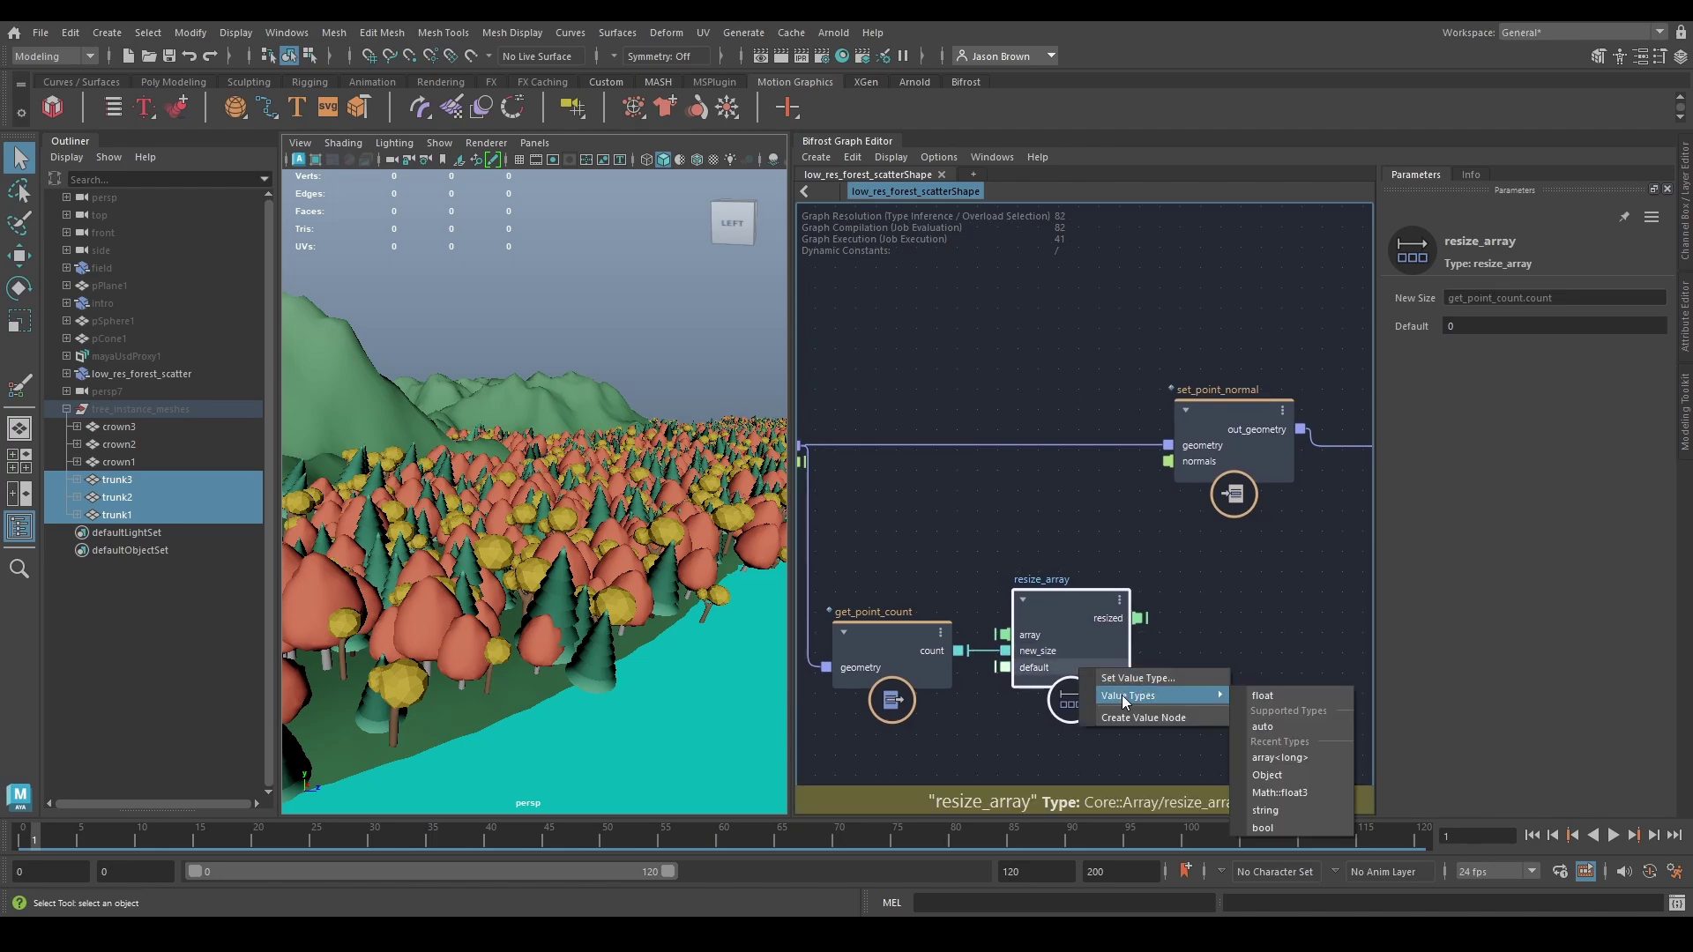
pyautogui.click(1293, 797)
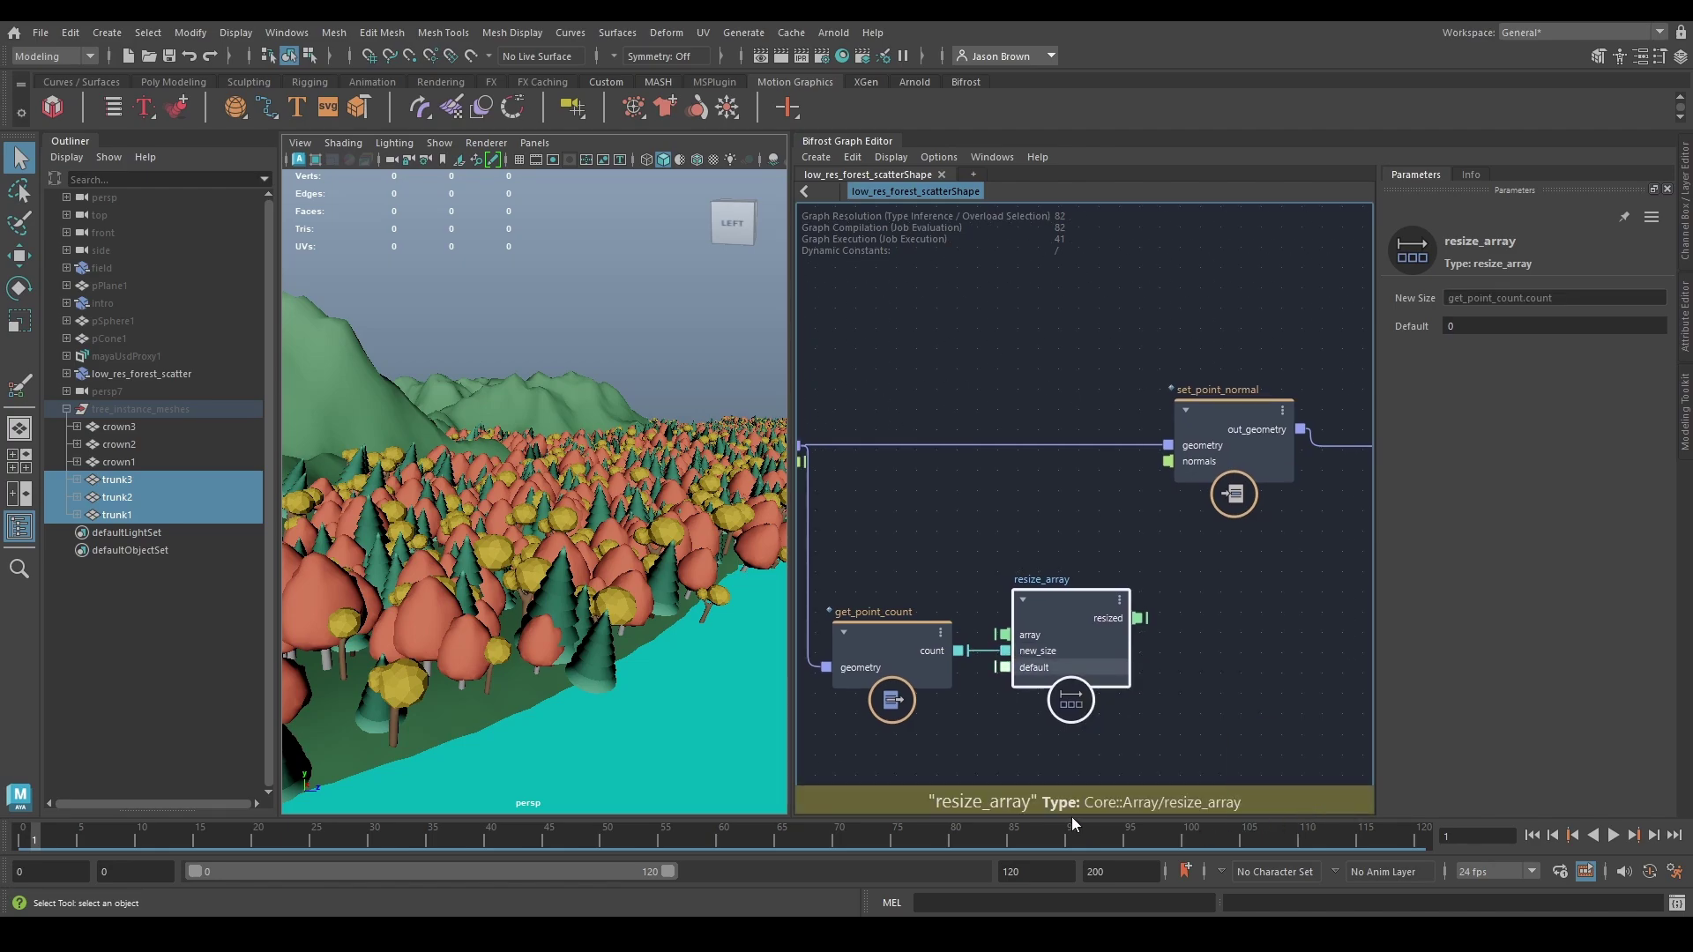
pyautogui.click(1548, 329)
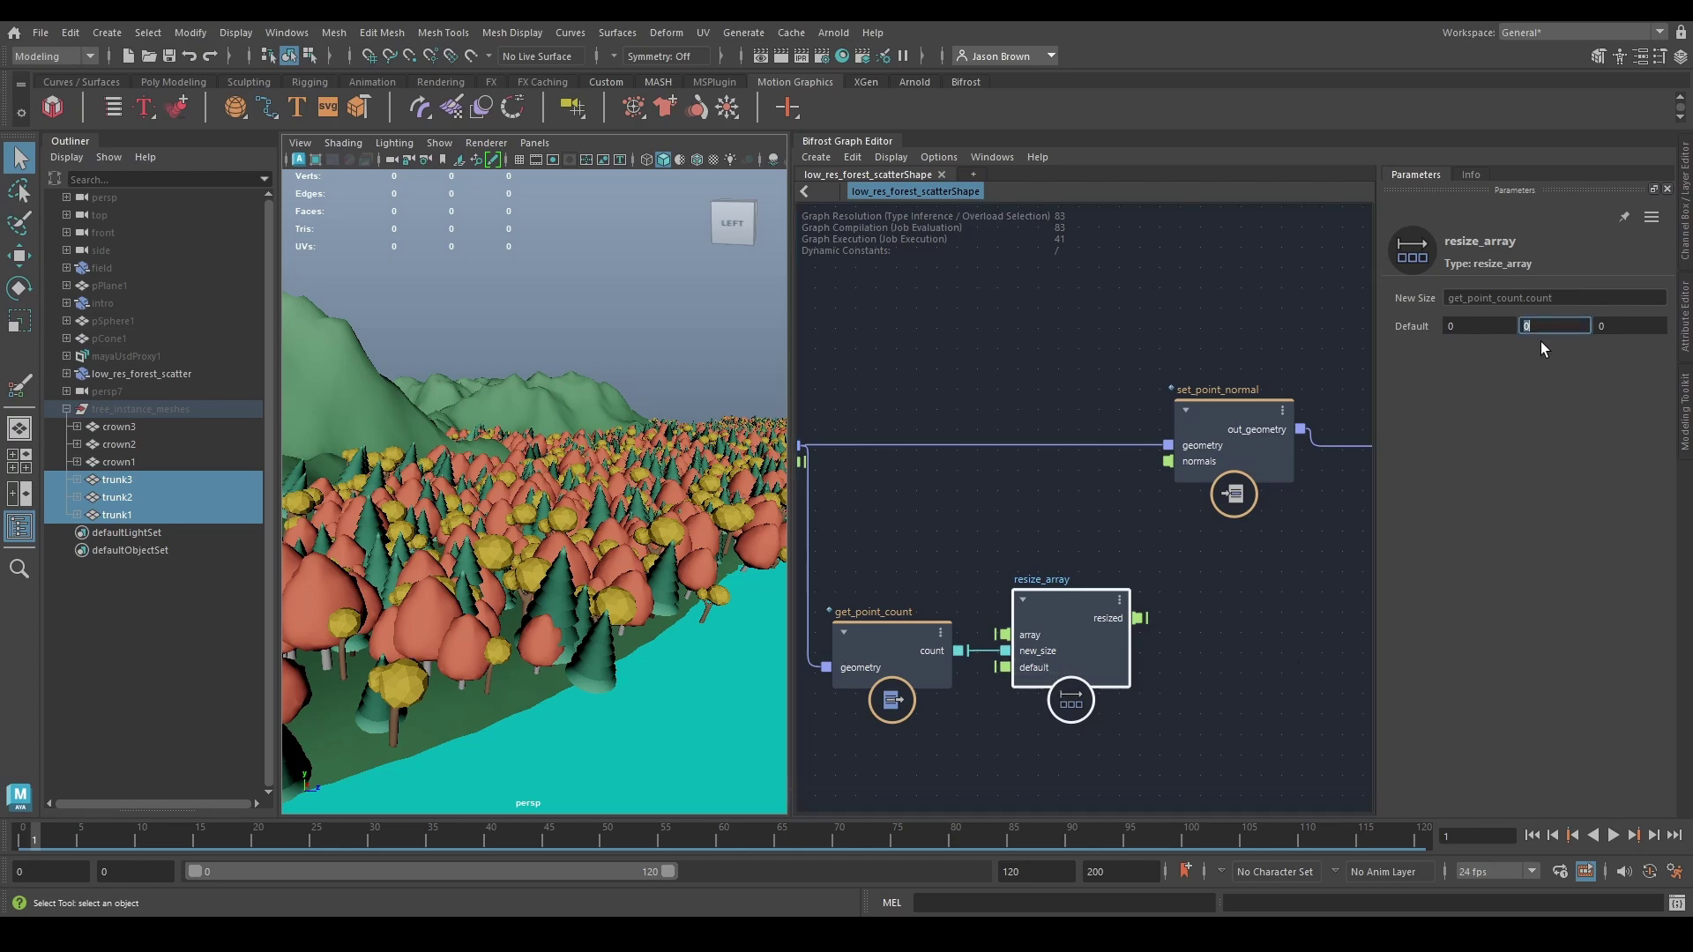
pyautogui.moveTo(1236, 574); pyautogui.dragTo(1309, 598, button='middle')
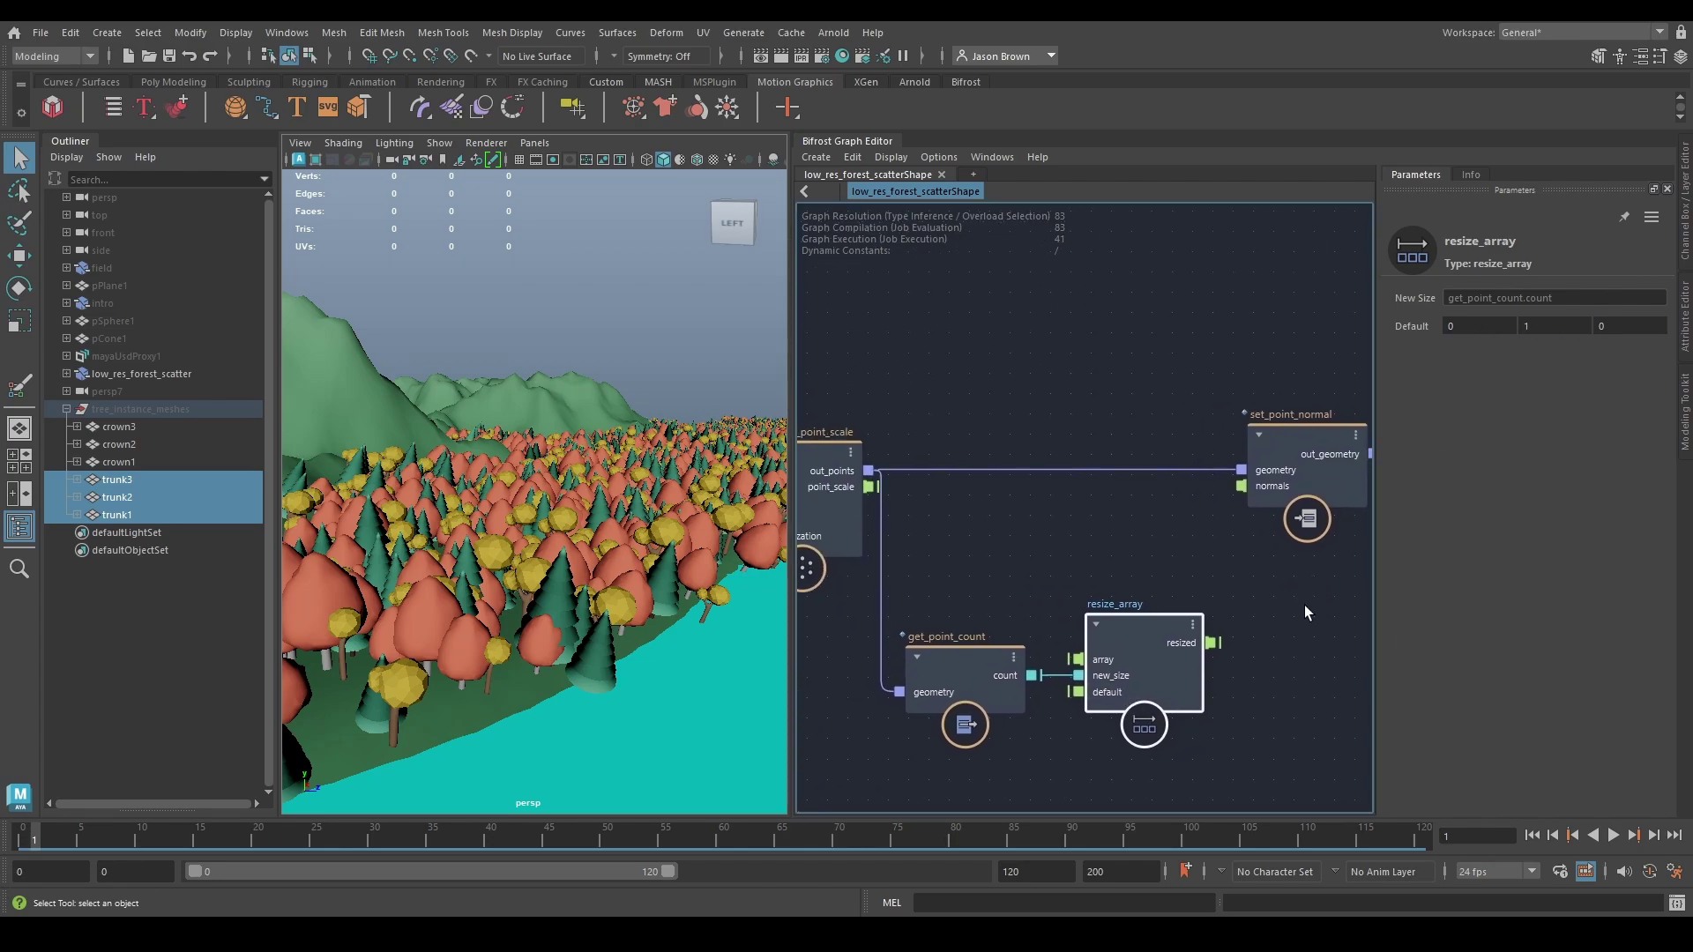
# Step: Connect resize_array's resized output to the normals input of set_point_normal
pyautogui.keyDown('alt'); pyautogui.moveTo(678, 723); pyautogui.dragTo(697, 692, button='middle'); pyautogui.keyUp('alt')
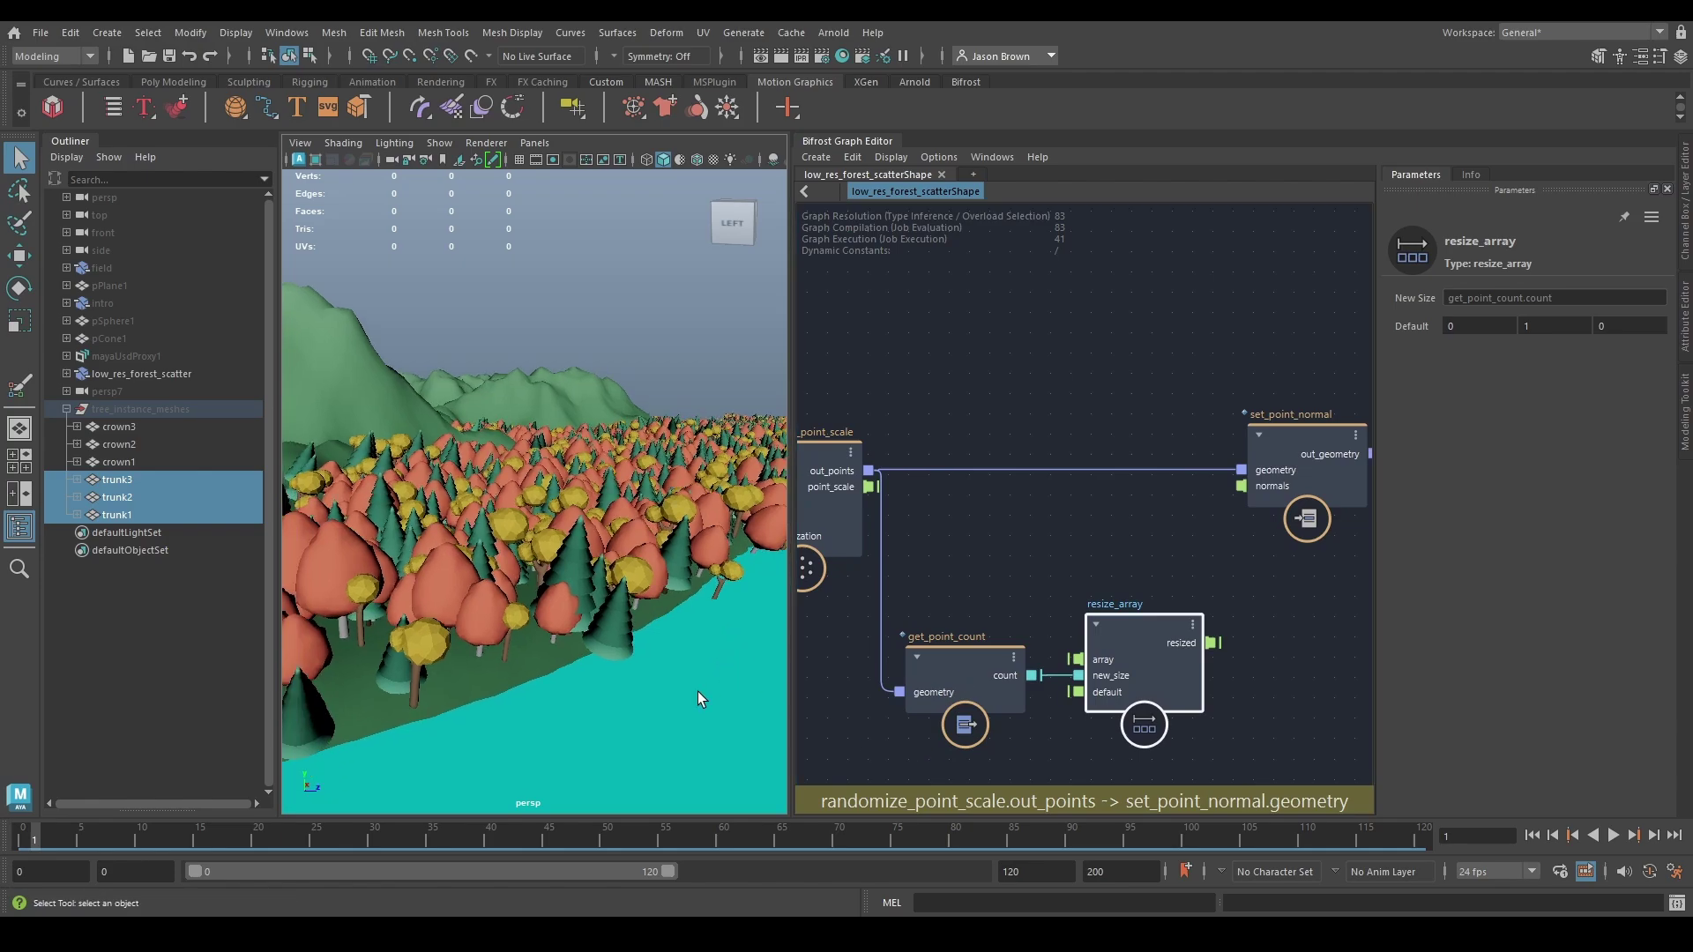
pyautogui.scroll(-3, 418, 644)
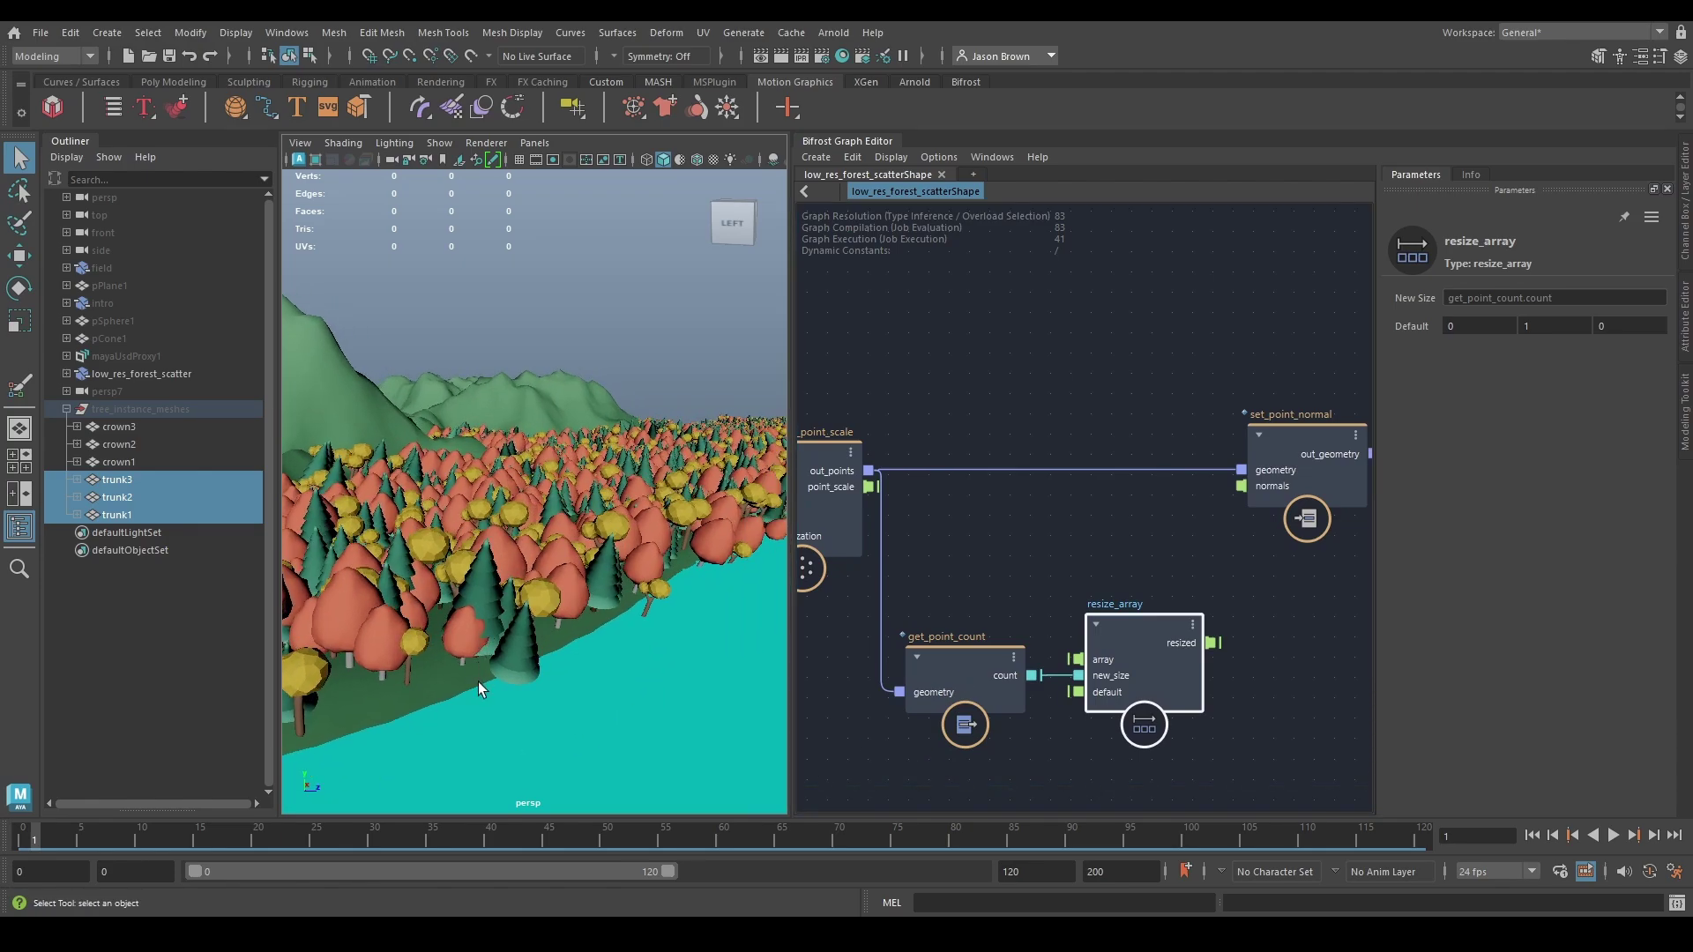
pyautogui.moveTo(1240, 603); pyautogui.dragTo(1103, 584, button='middle')
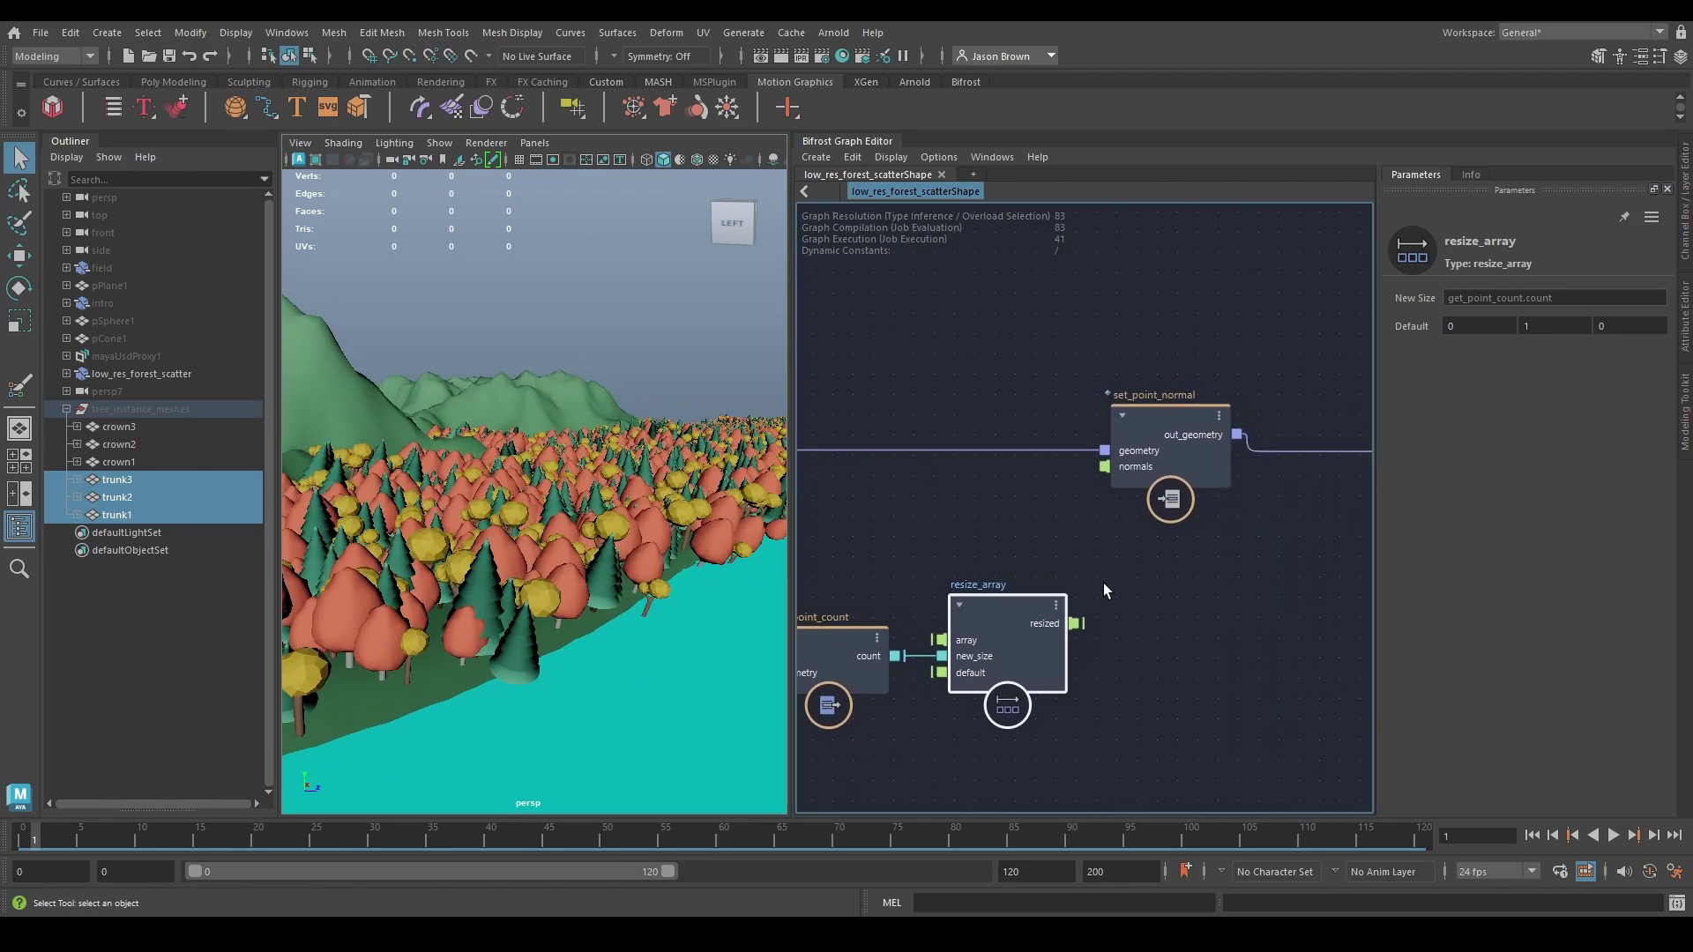
pyautogui.moveTo(1073, 623); pyautogui.dragTo(1099, 465)
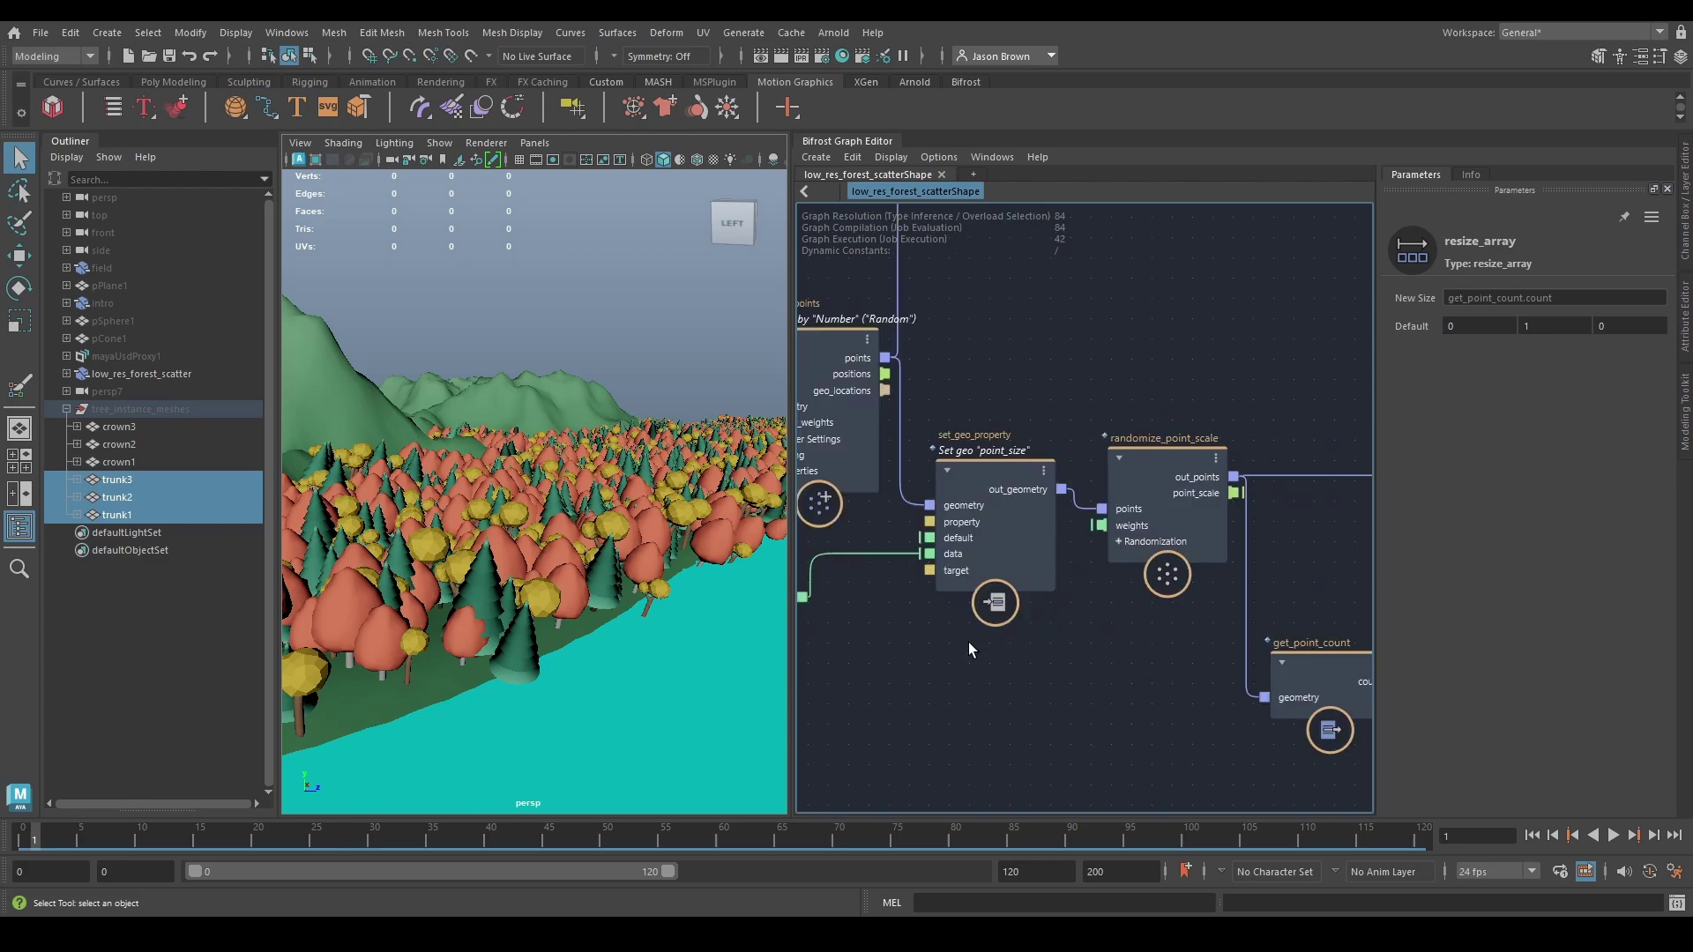
# Step: Turn off the scatter_points option for setting orientations from geometry to compare the trees, and turn it back on
pyautogui.scroll(-2, 966, 663)
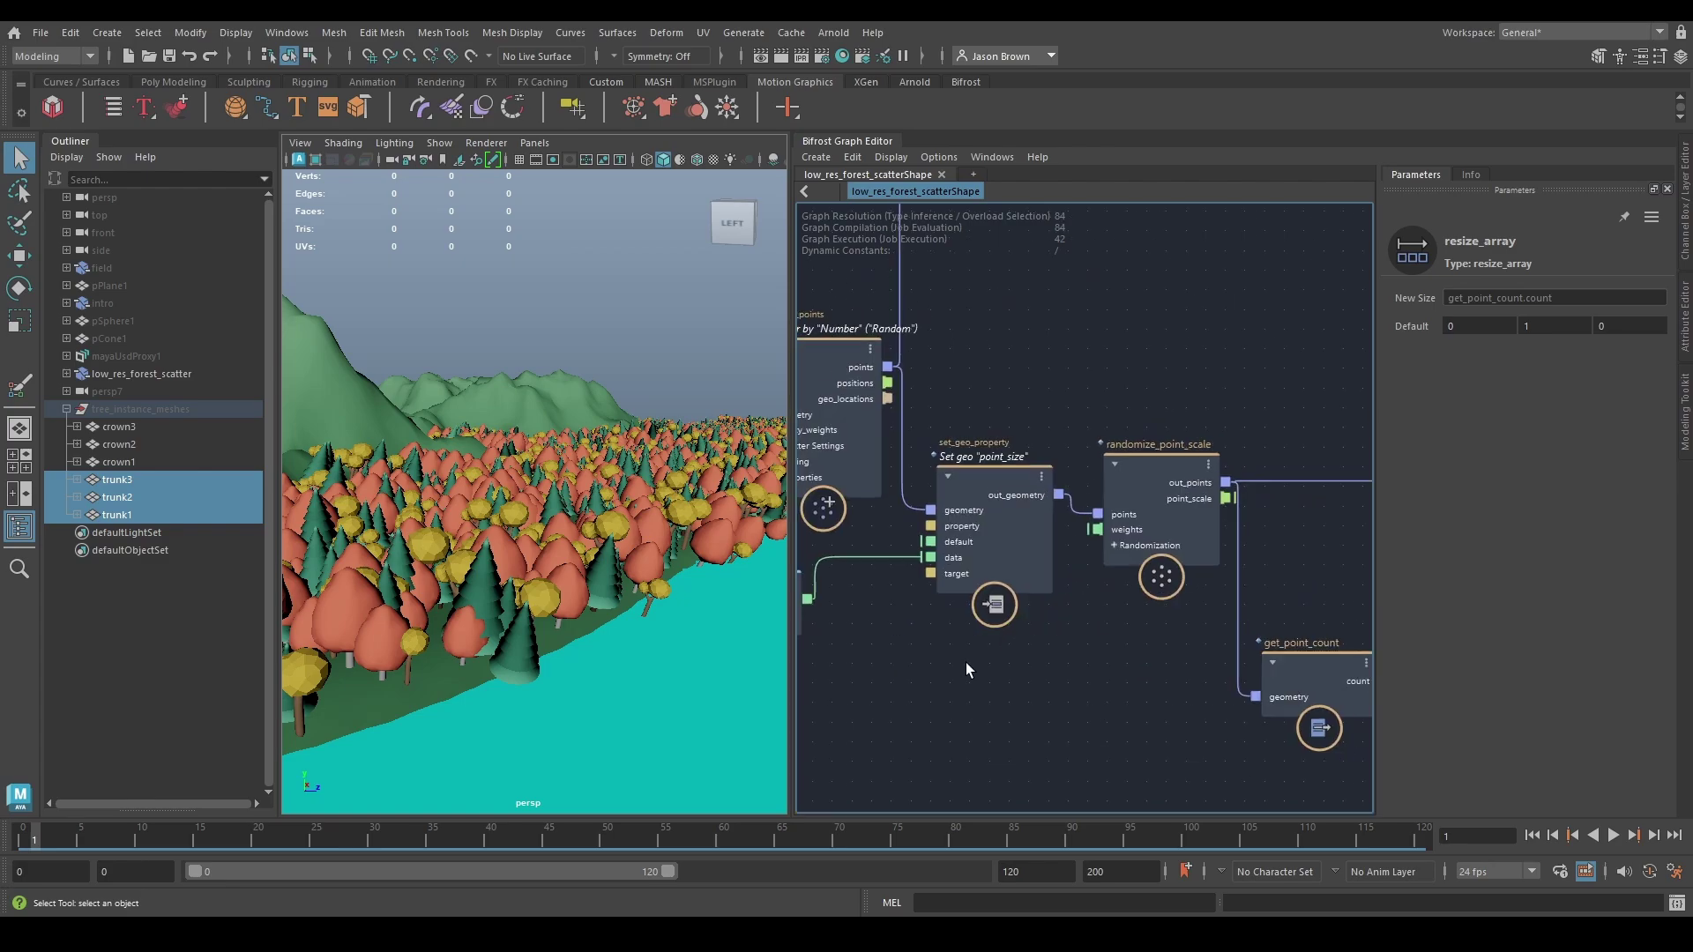
pyautogui.moveTo(1045, 673); pyautogui.dragTo(1130, 653, button='middle')
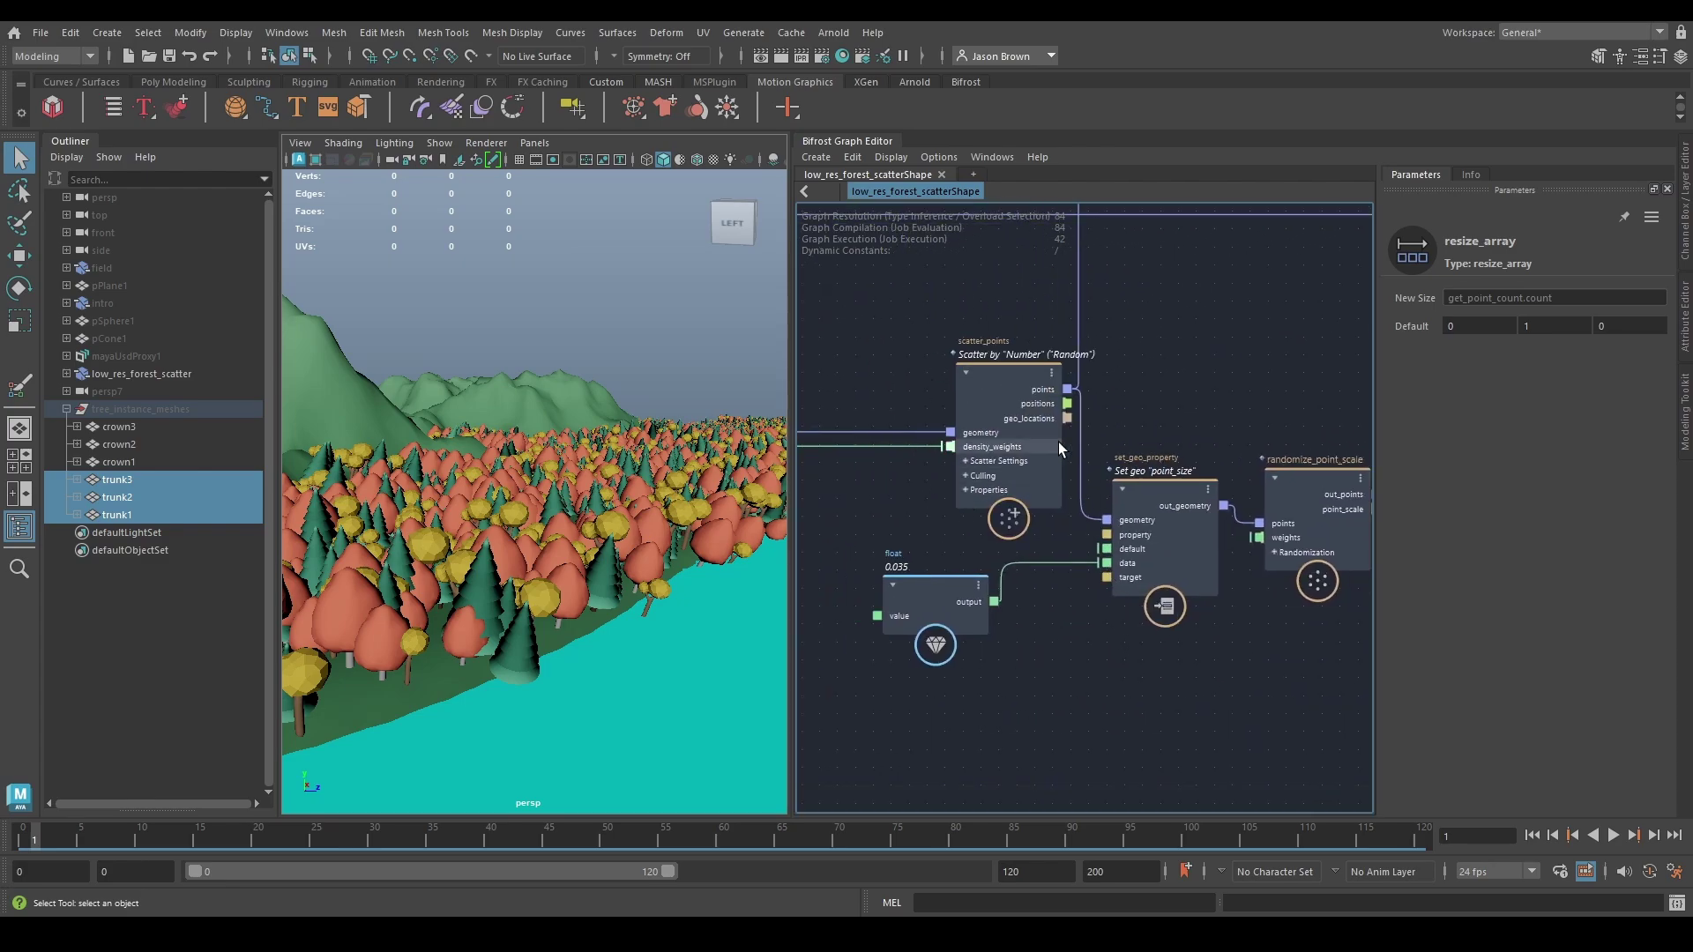
pyautogui.click(965, 373)
pyautogui.scroll(-1, 1509, 725)
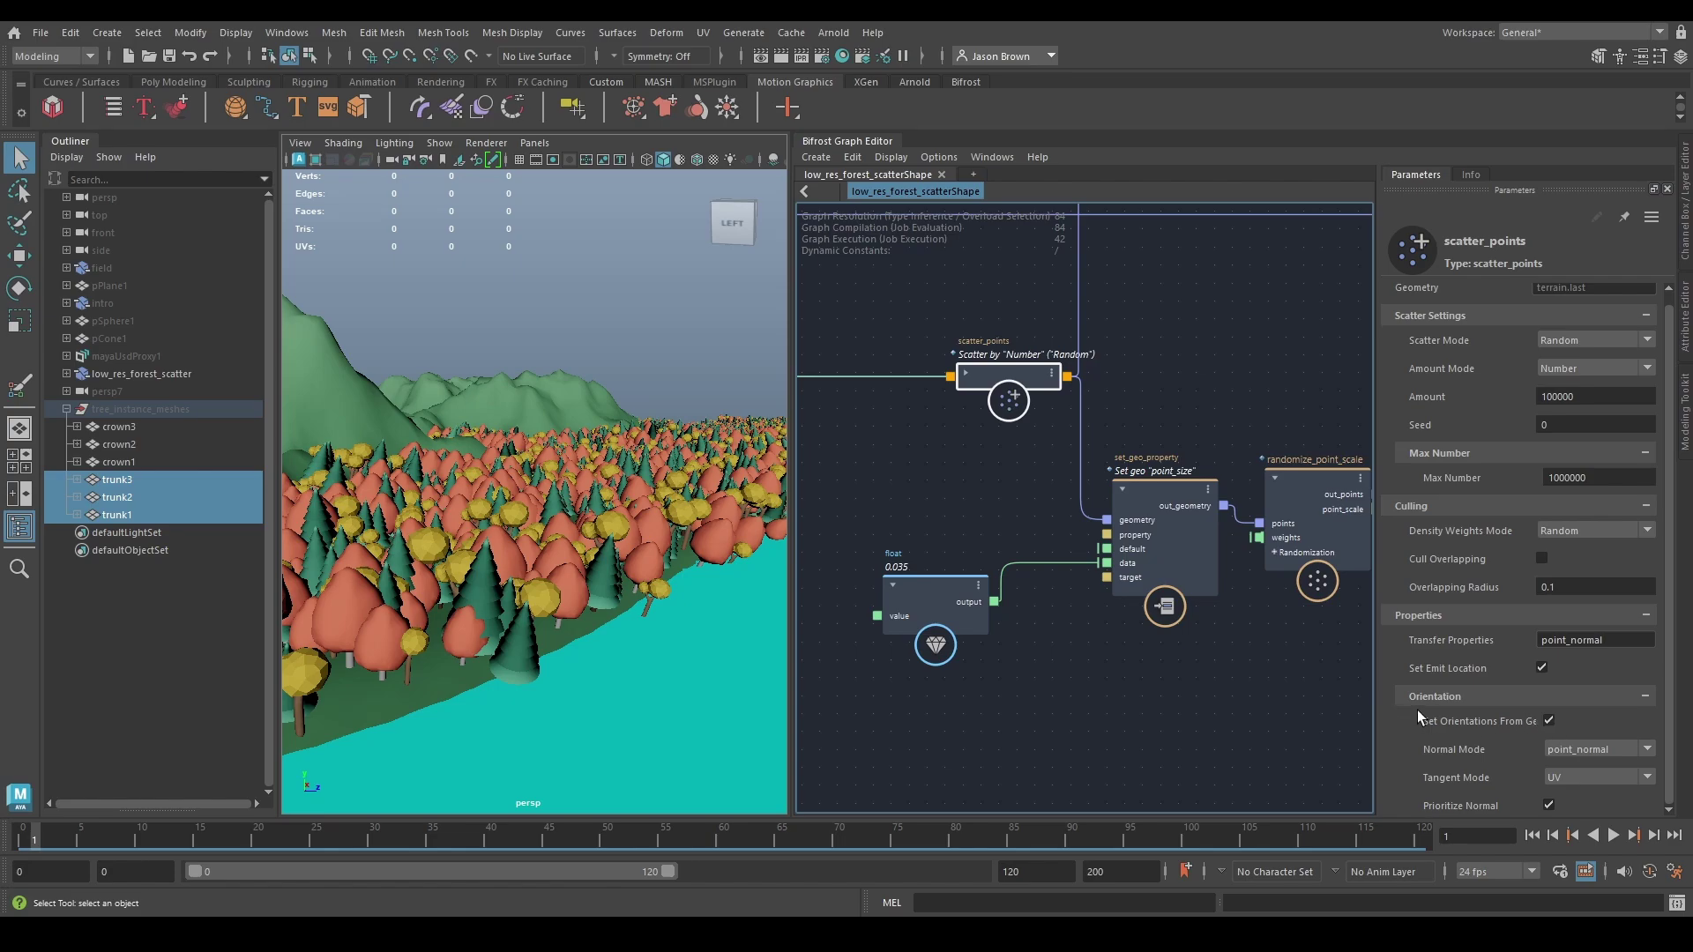
pyautogui.click(1549, 722)
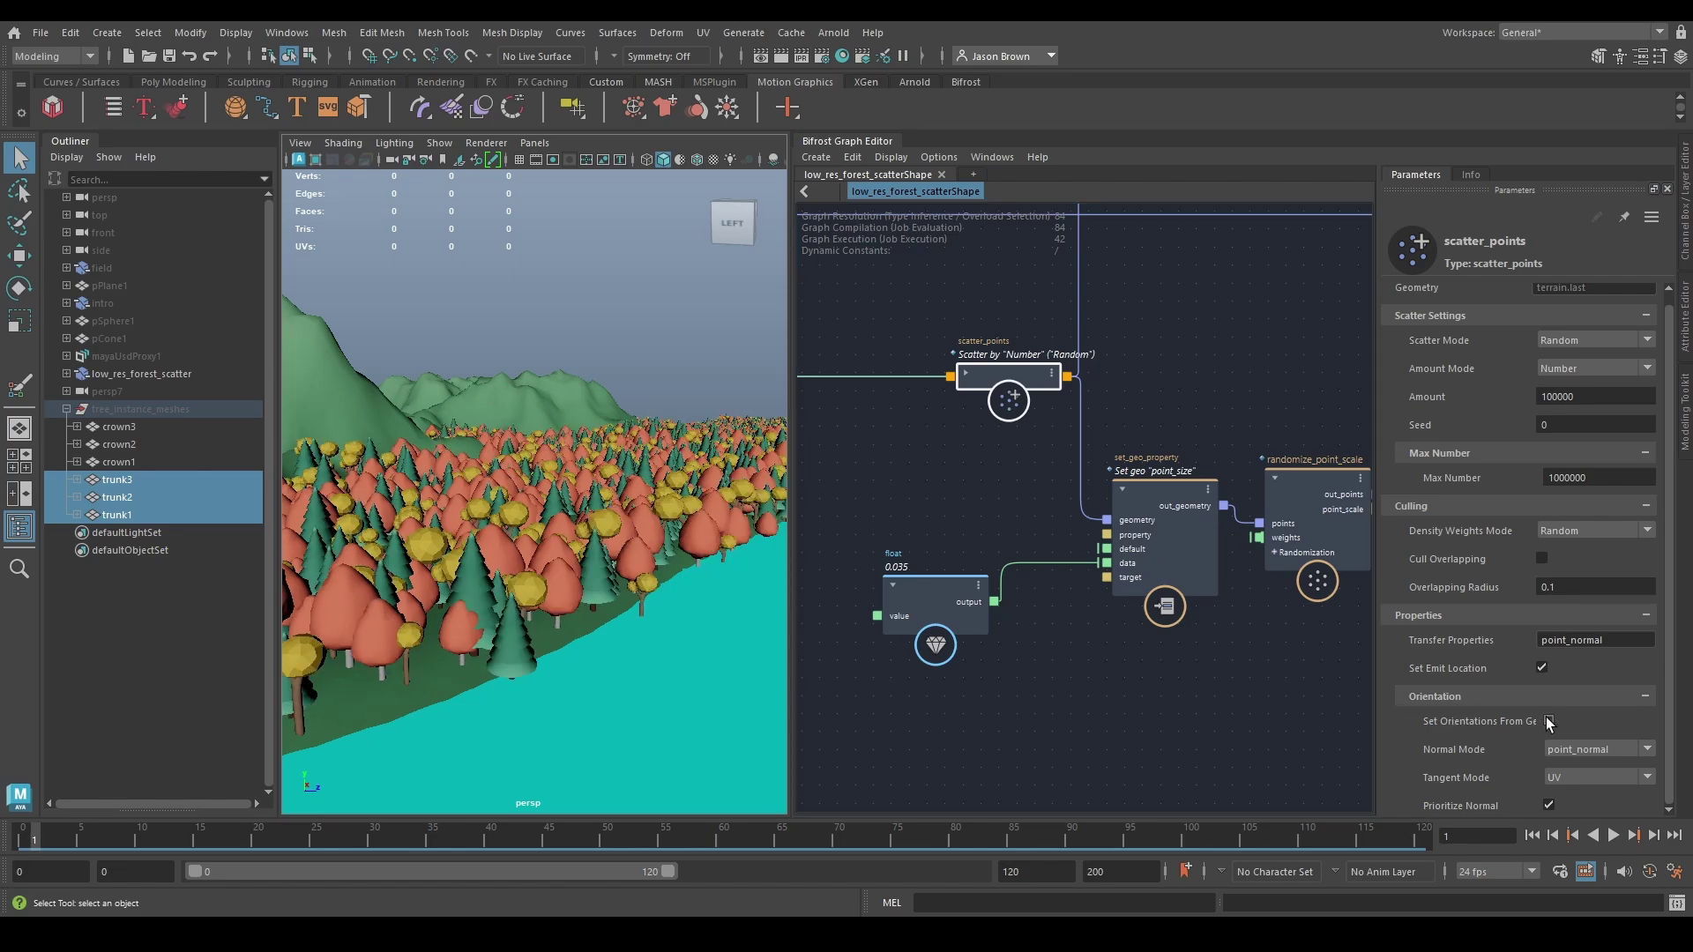
pyautogui.click(1549, 721)
# Step: Examine the connections between the set_point_normal nodes, scatter_points and the terrain geometry feeding it
pyautogui.keyDown('alt'); pyautogui.moveTo(1288, 692); pyautogui.dragTo(952, 692, button='middle'); pyautogui.keyUp('alt')
pyautogui.scroll(-1, 971, 505)
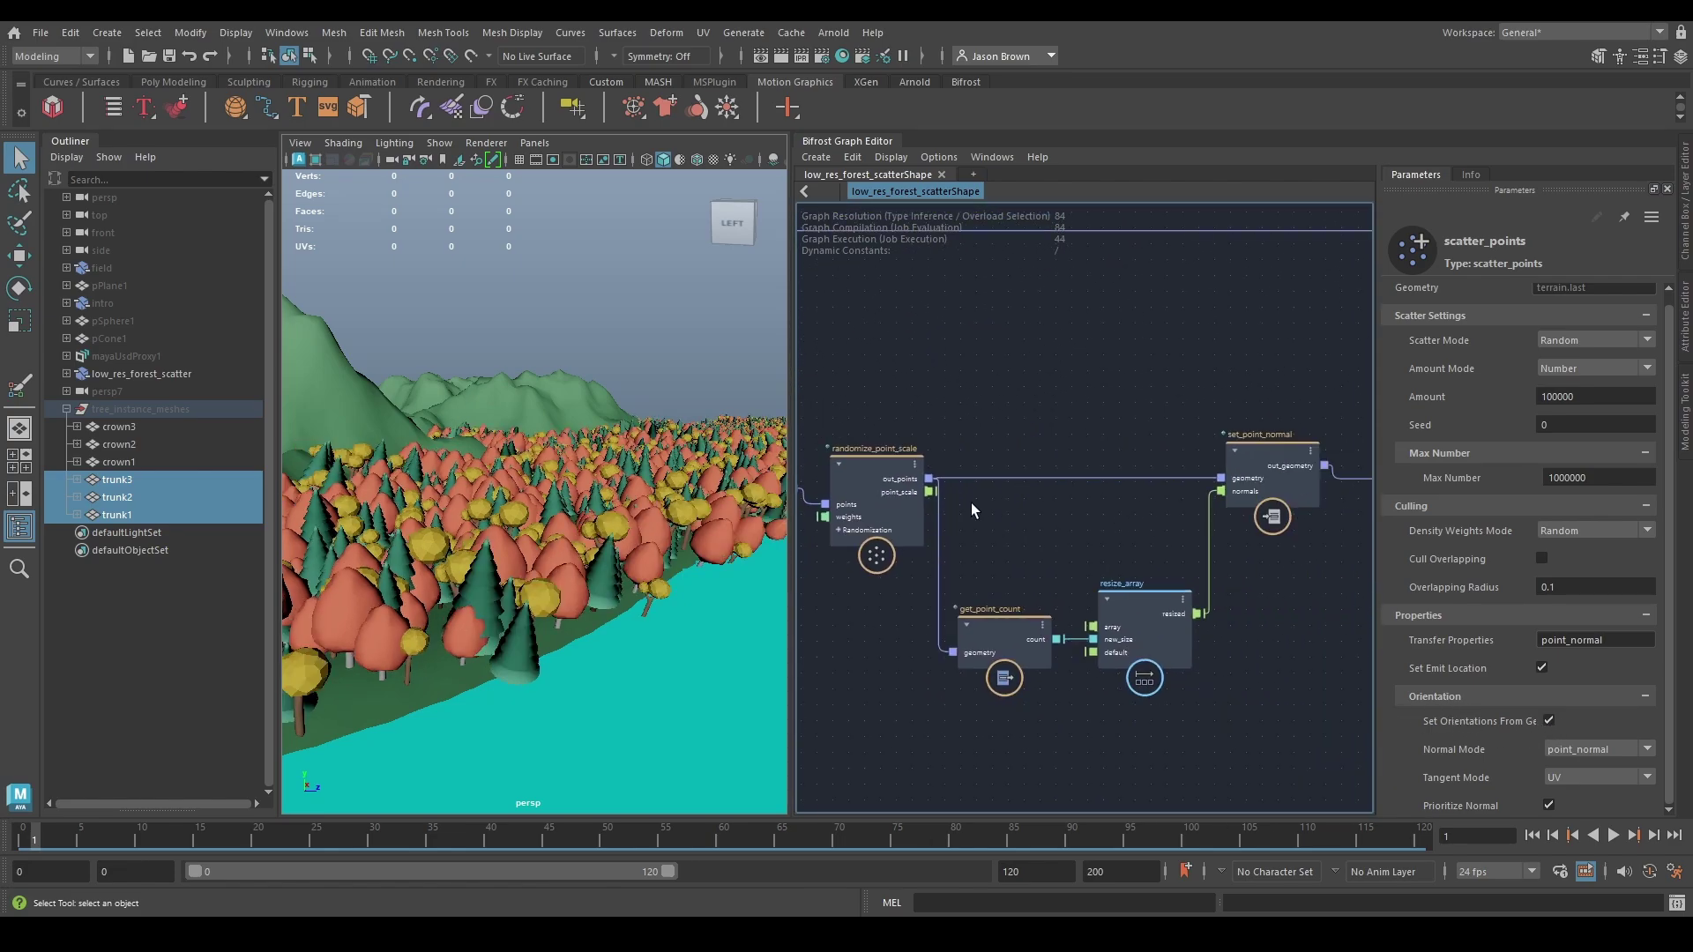
pyautogui.moveTo(1216, 705); pyautogui.dragTo(1217, 707)
pyautogui.keyDown('alt'); pyautogui.moveTo(917, 600); pyautogui.dragTo(1461, 703, button='middle'); pyautogui.keyUp('alt')
pyautogui.click(1110, 482)
pyautogui.moveTo(1112, 505); pyautogui.dragTo(1104, 454)
pyautogui.keyDown('alt'); pyautogui.moveTo(828, 447); pyautogui.dragTo(1073, 490, button='middle'); pyautogui.keyUp('alt')
pyautogui.click(1108, 527)
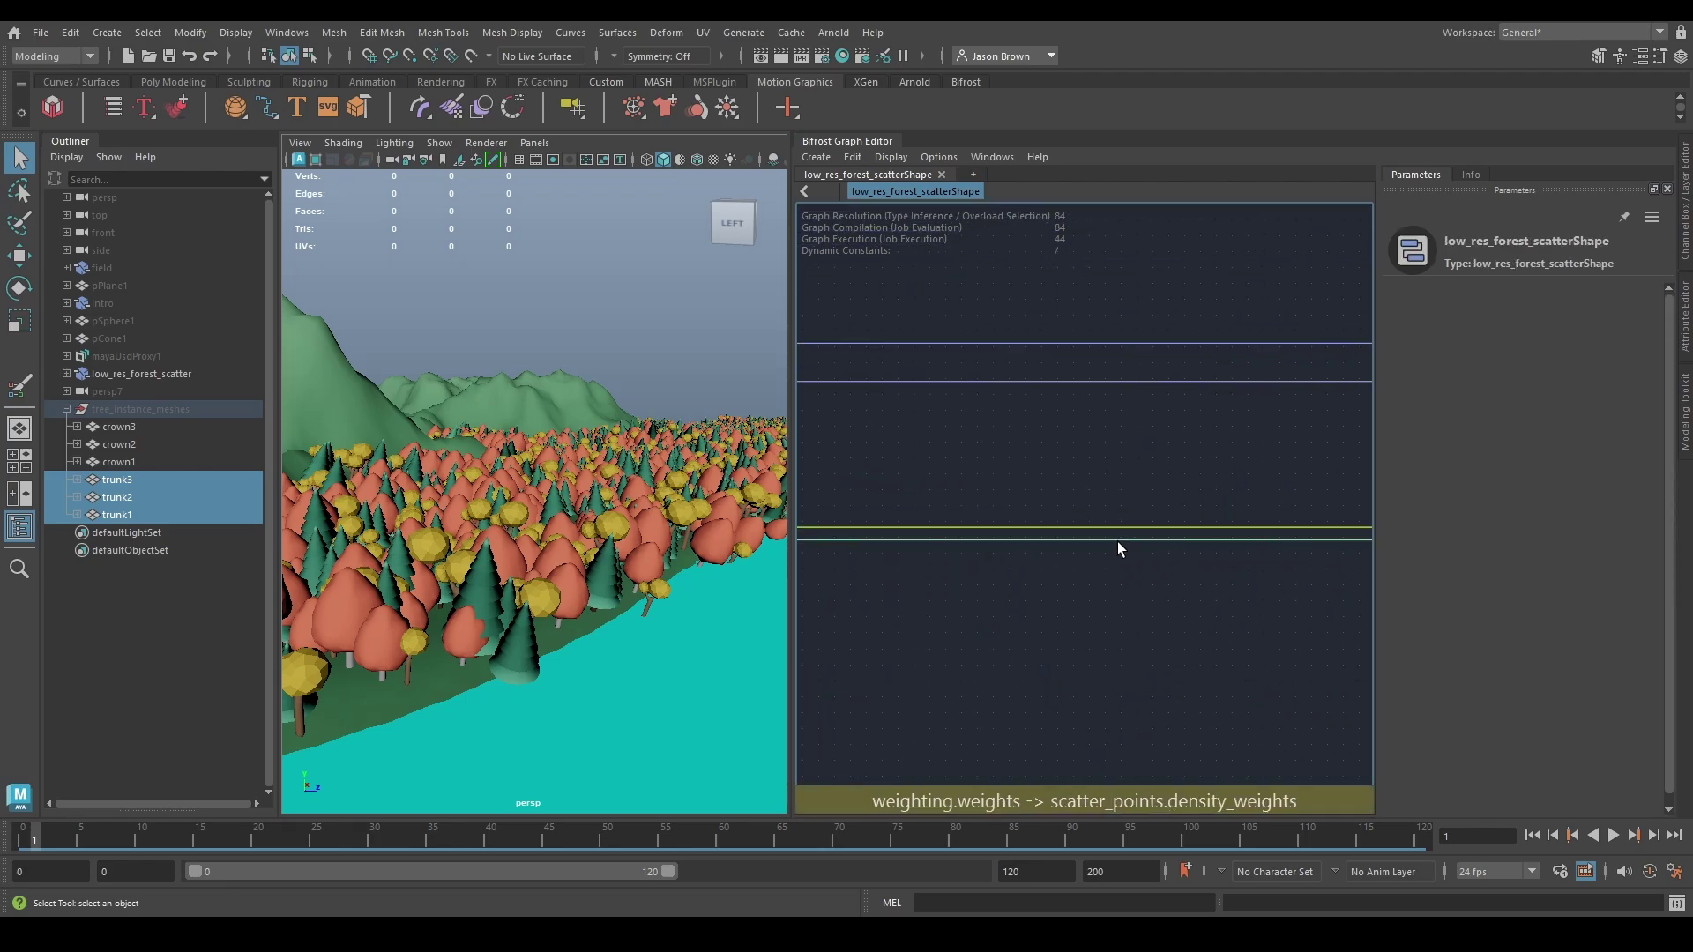
pyautogui.keyDown('alt'); pyautogui.moveTo(1226, 657); pyautogui.dragTo(801, 615, button='middle'); pyautogui.keyUp('alt')
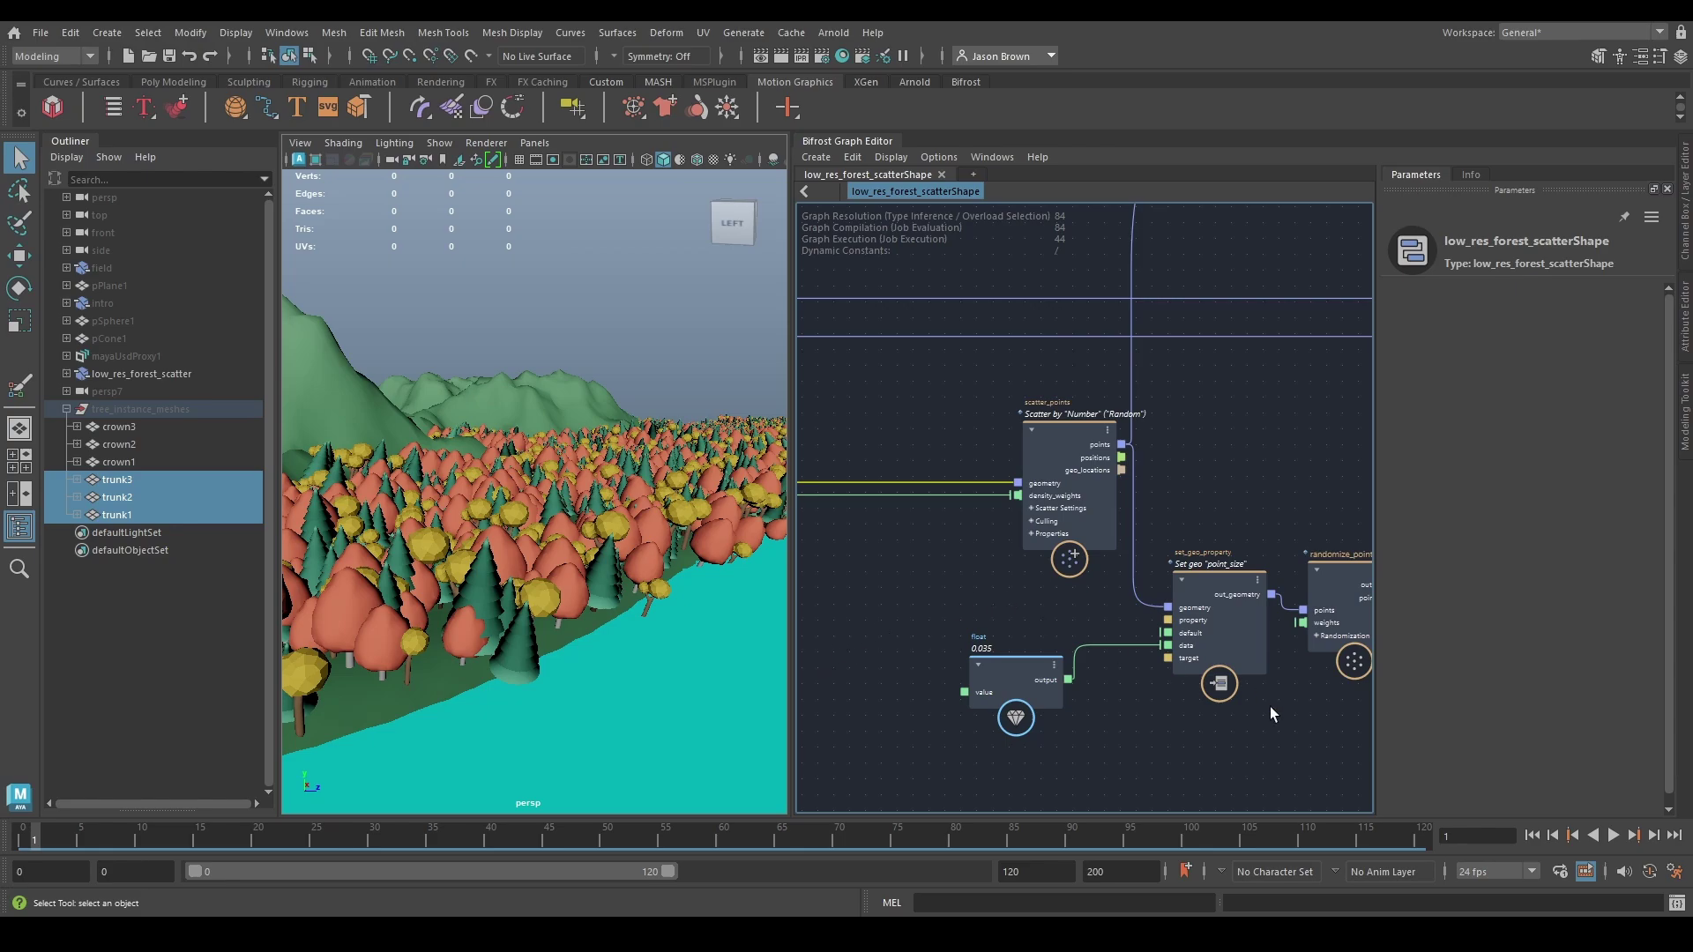
pyautogui.moveTo(1269, 706); pyautogui.dragTo(864, 589, button='middle')
# Step: Select set_point_normal, get_point_count and resize_array, and reconnect randomize_point_scale's out_points directly to the pass input
pyautogui.moveTo(1323, 361); pyautogui.dragTo(945, 728)
pyautogui.keyDown('alt'); pyautogui.moveTo(883, 502); pyautogui.dragTo(829, 522, button='middle'); pyautogui.keyUp('alt')
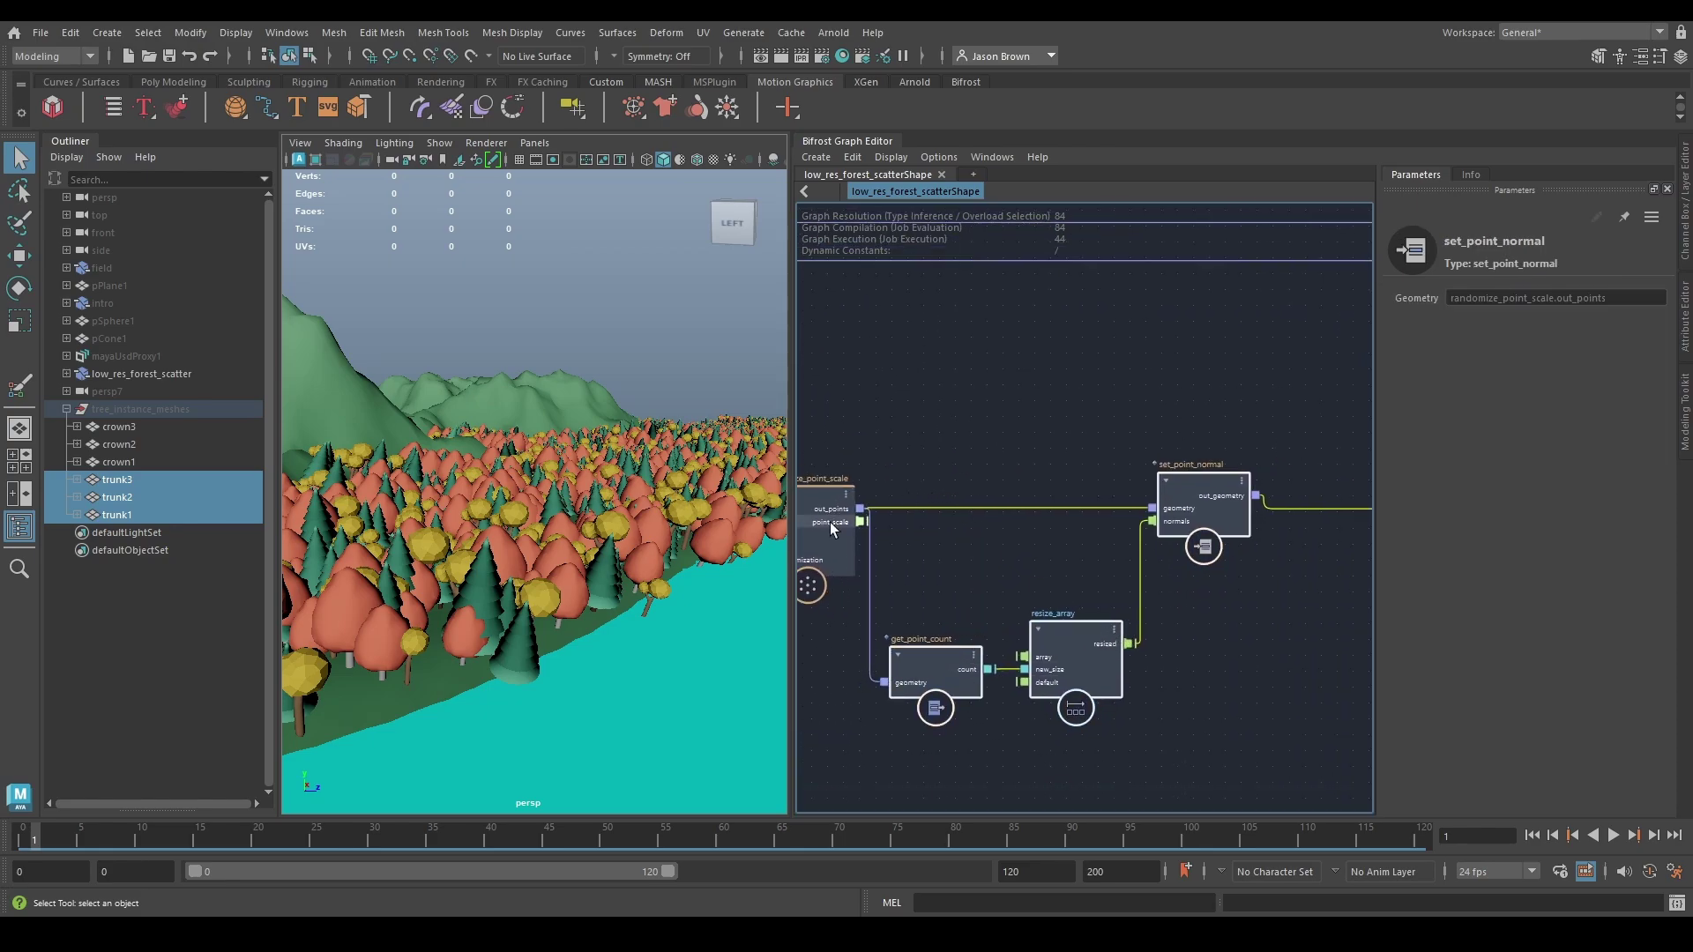
pyautogui.moveTo(860, 509); pyautogui.dragTo(989, 424)
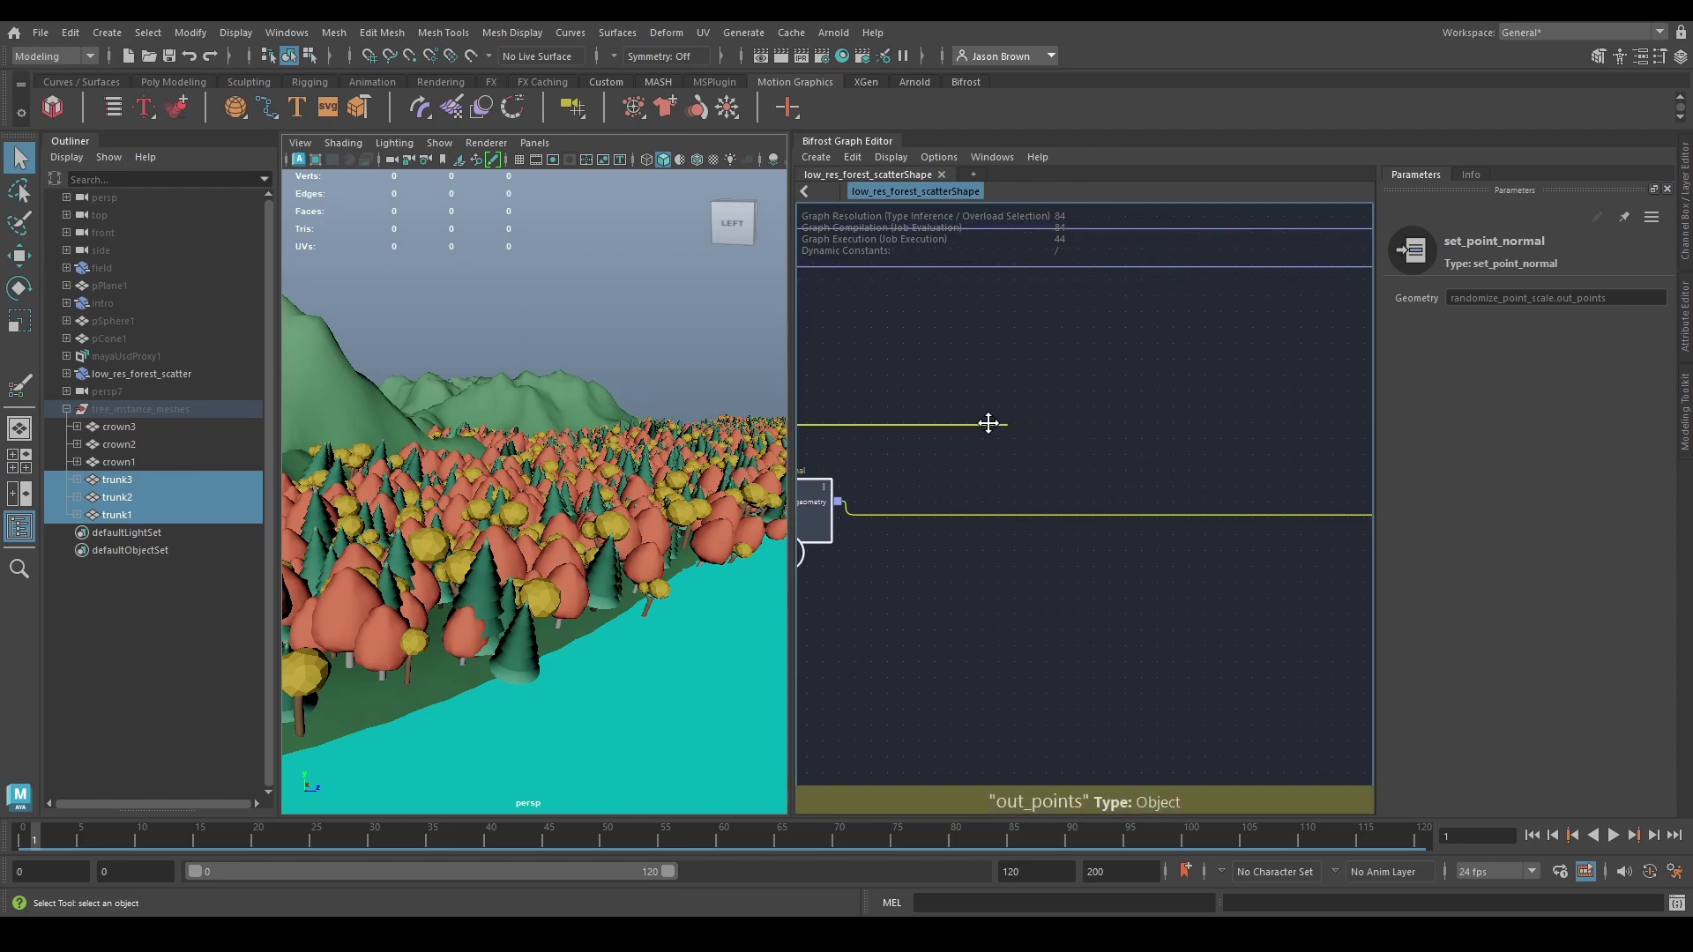
pyautogui.keyDown('alt'); pyautogui.moveTo(989, 424); pyautogui.dragTo(812, 418, button='middle'); pyautogui.keyUp('alt')
pyautogui.click(1156, 509)
# Step: Move the three selected normal-override nodes below the main connection and remove them from the graph
pyautogui.keyDown('alt'); pyautogui.moveTo(1028, 653); pyautogui.dragTo(1584, 573, button='middle'); pyautogui.keyUp('alt')
pyautogui.moveTo(1165, 472); pyautogui.dragTo(1167, 575)
pyautogui.keyDown('alt'); pyautogui.moveTo(1208, 650); pyautogui.dragTo(1284, 647, button='middle'); pyautogui.keyUp('alt')
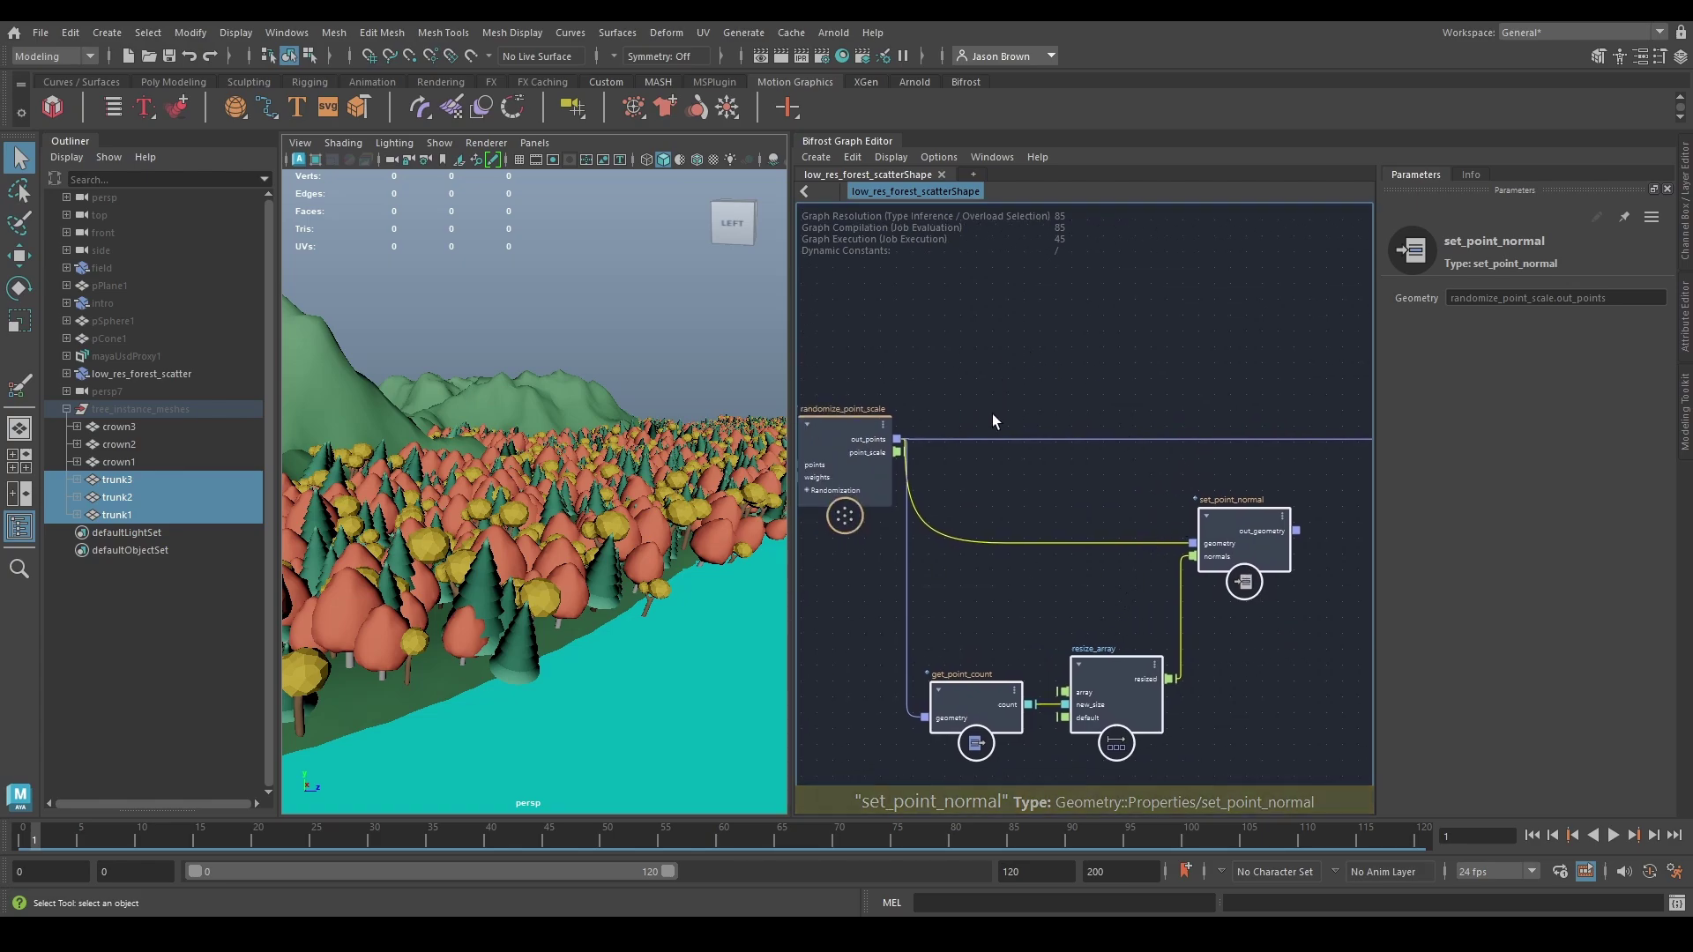
pyautogui.press('Delete')
pyautogui.keyDown('alt'); pyautogui.moveTo(887, 527); pyautogui.dragTo(1621, 627, button='middle'); pyautogui.keyUp('alt')
pyautogui.keyDown('alt'); pyautogui.moveTo(1014, 606); pyautogui.dragTo(1268, 642, button='middle'); pyautogui.keyUp('alt')
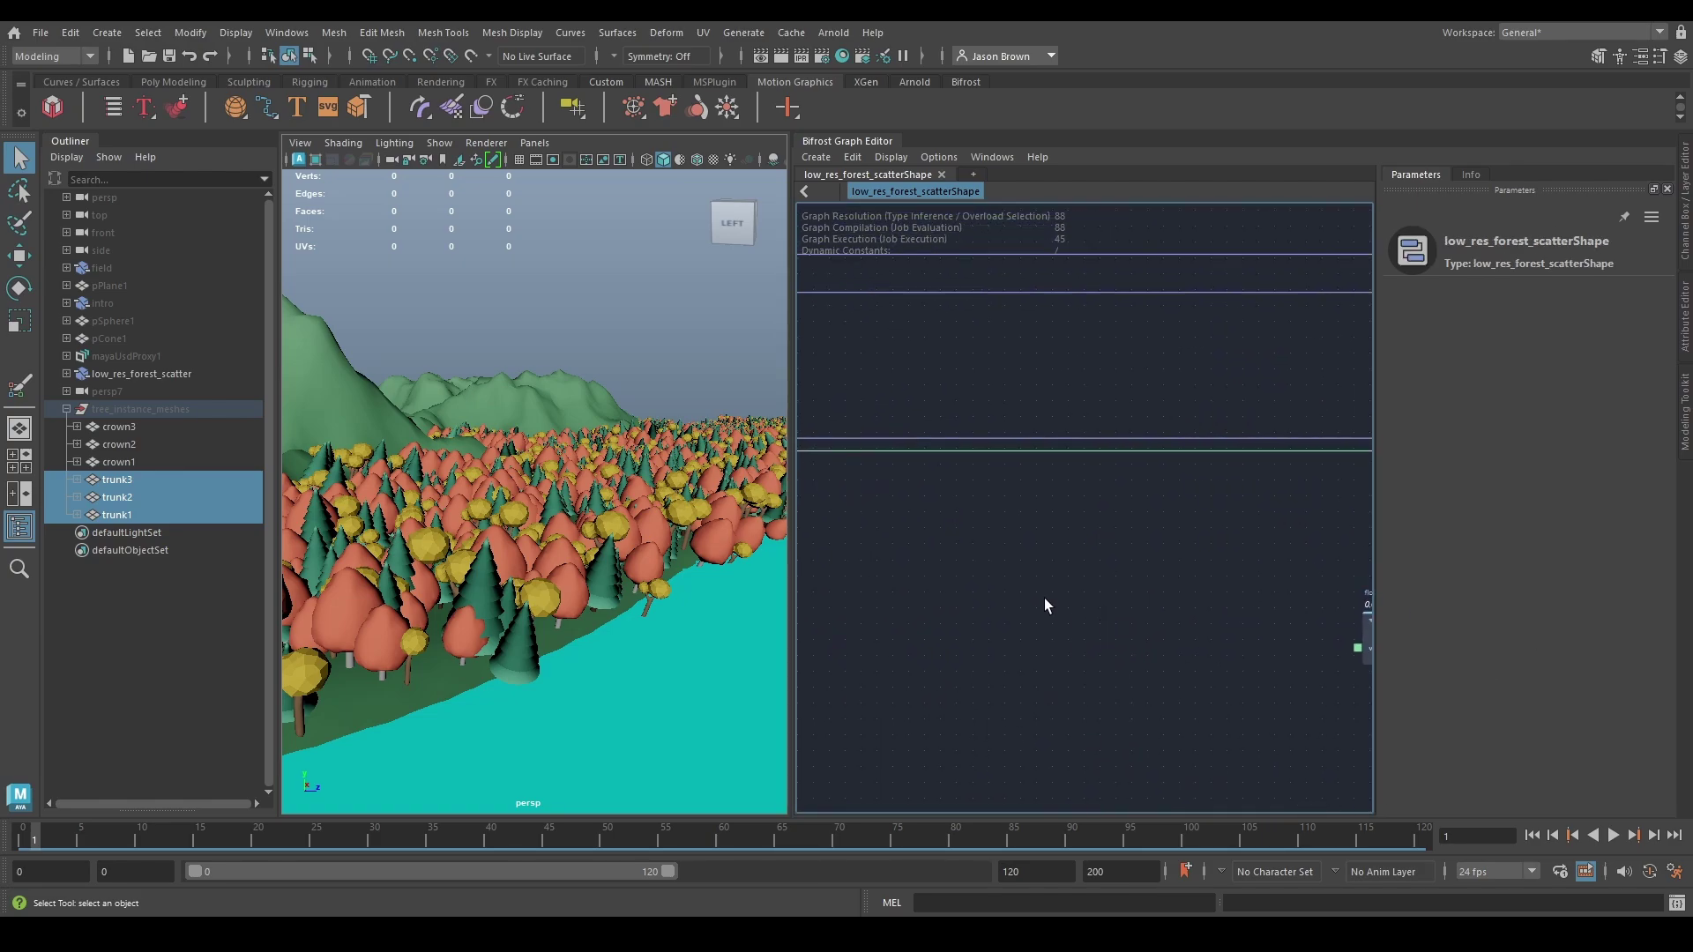
# Step: Undo the removal of the three normal-override nodes and insert a pass node on the terrain geometry connection feeding scatter_points
pyautogui.hotkey('ctrl', 'z')
pyautogui.scroll(3, 1071, 538)
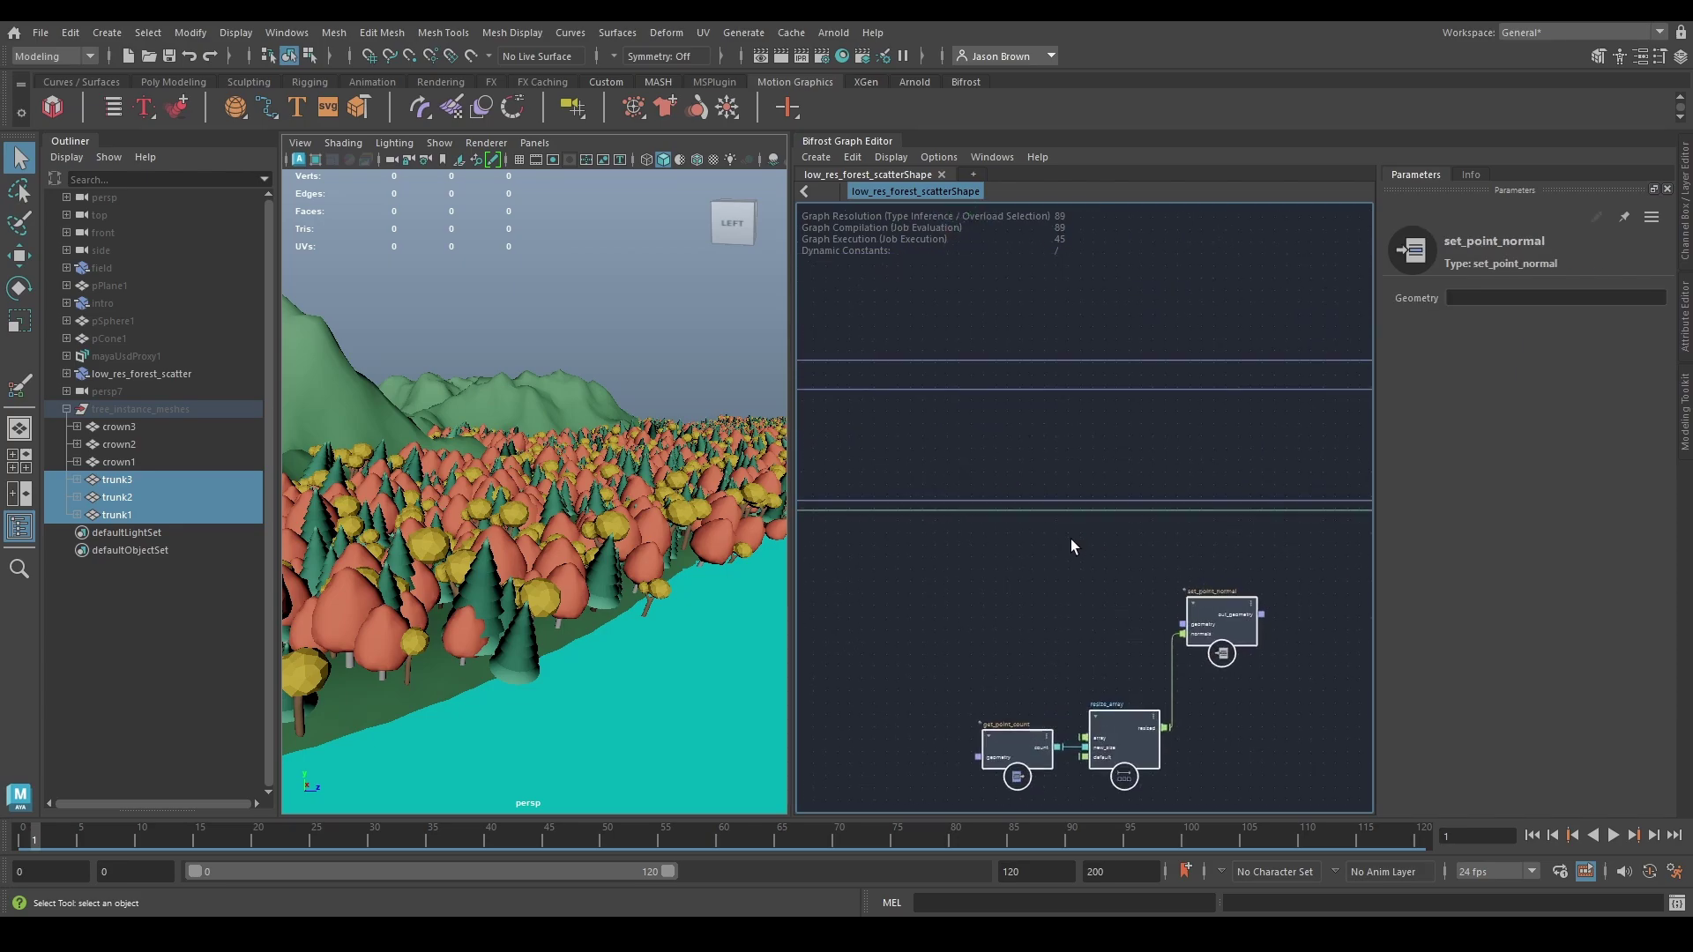
pyautogui.moveTo(924, 428); pyautogui.dragTo(952, 485)
pyautogui.press('Tab')
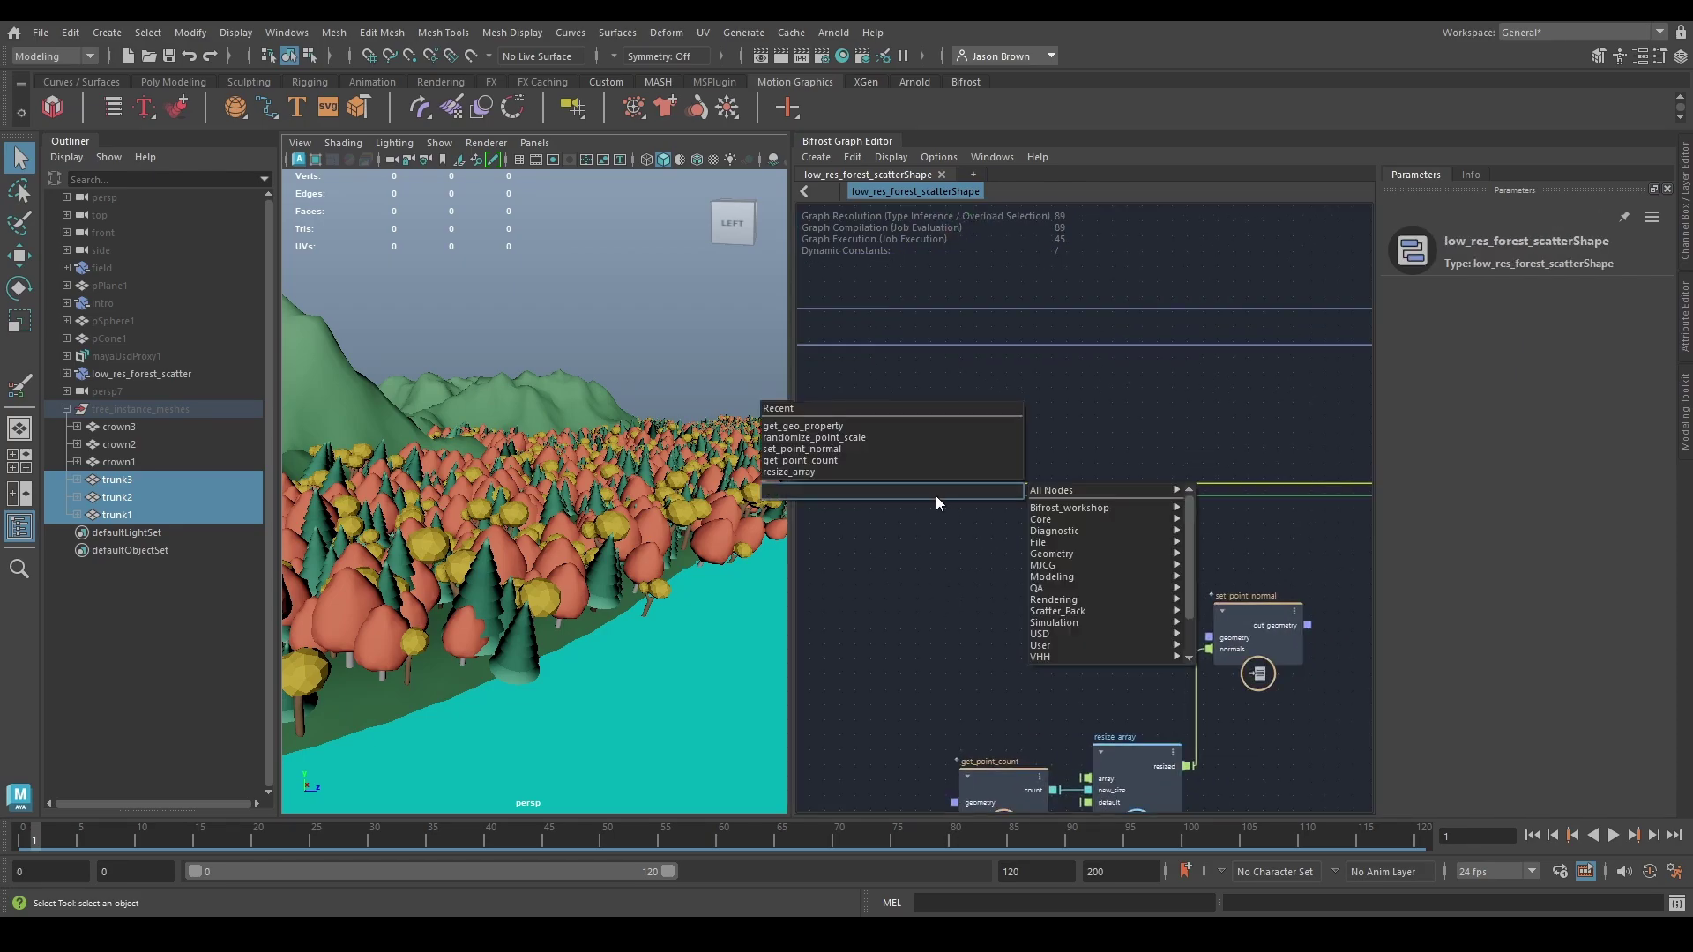
pyautogui.write('pass')
pyautogui.press('Return')
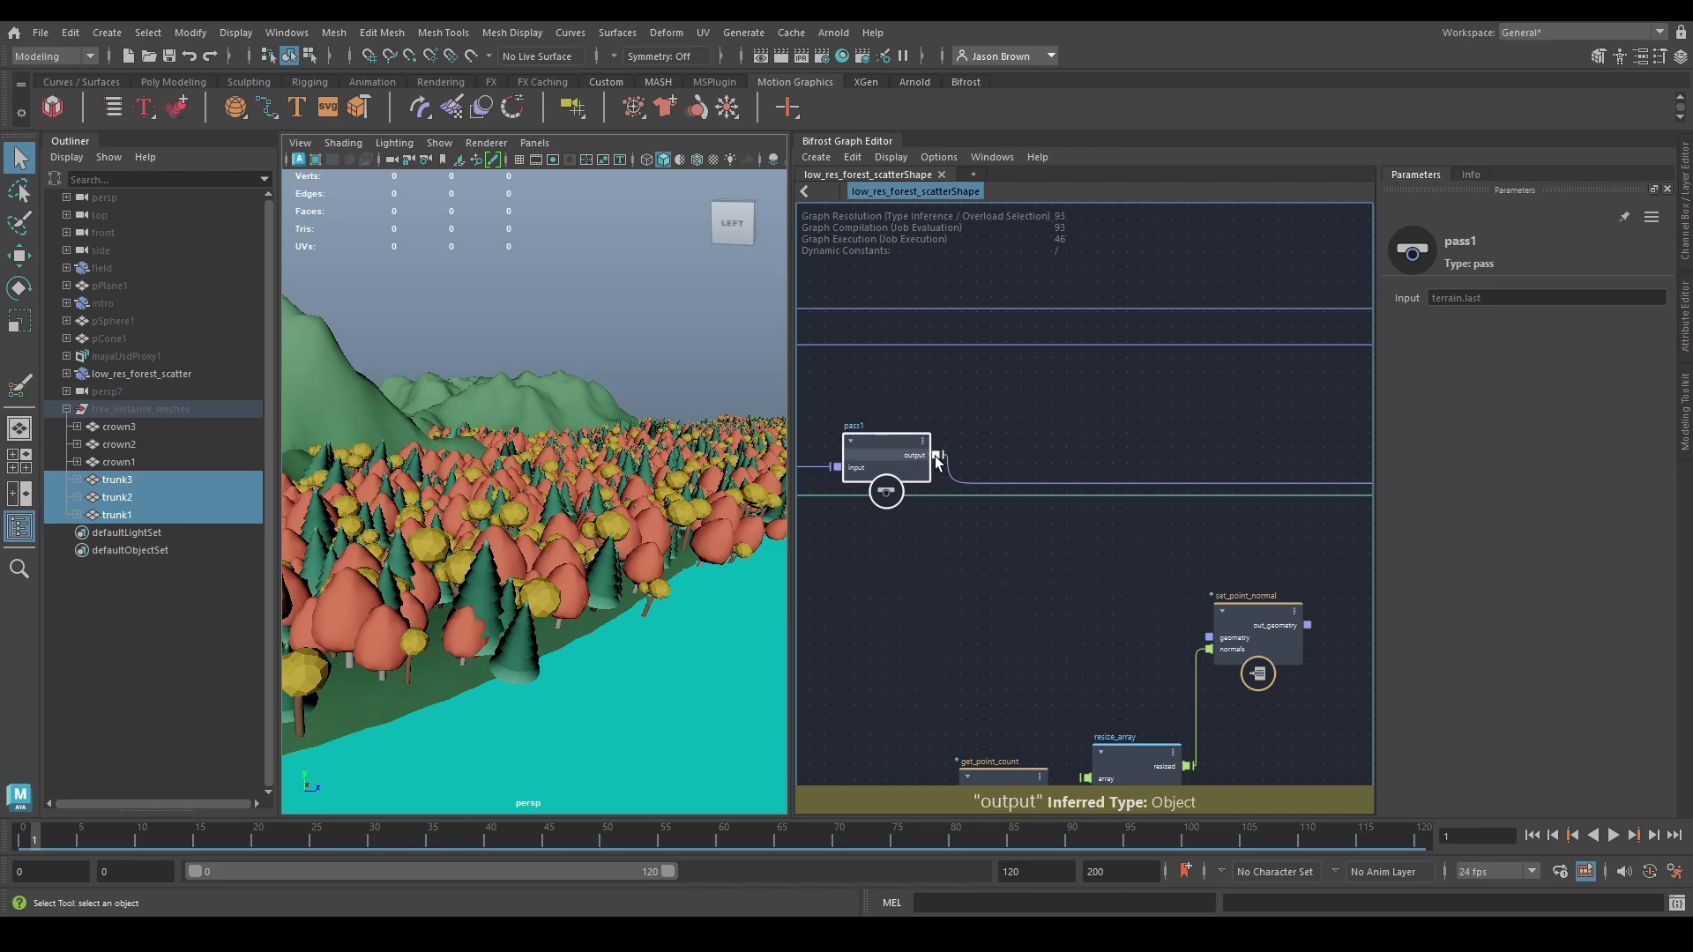
# Step: Connect the new pass output to set_point_normal and get_point_count geometry, and set_point_normal's out_geometry to scatter_points' geometry
pyautogui.moveTo(937, 455); pyautogui.dragTo(1210, 638)
pyautogui.keyDown('alt'); pyautogui.moveTo(1188, 654); pyautogui.dragTo(1268, 542, button='middle'); pyautogui.keyUp('alt')
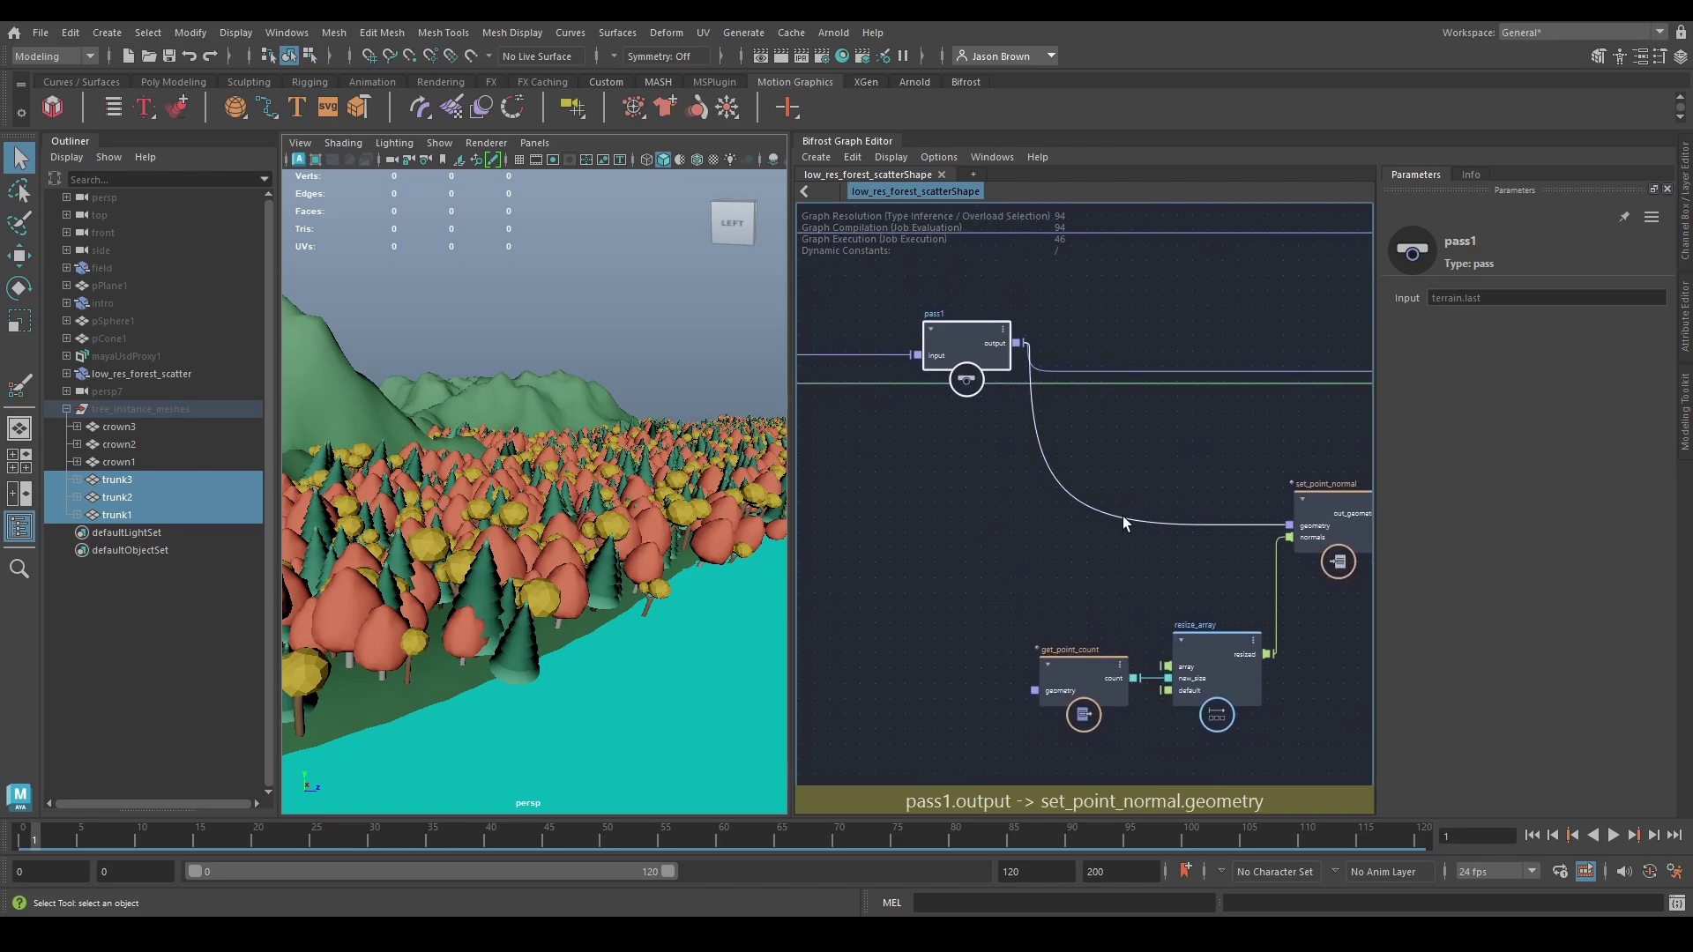
pyautogui.moveTo(1027, 356); pyautogui.dragTo(1039, 693)
pyautogui.moveTo(970, 355); pyautogui.dragTo(923, 353)
pyautogui.keyDown('alt'); pyautogui.moveTo(1142, 489); pyautogui.dragTo(949, 539, button='middle'); pyautogui.keyUp('alt')
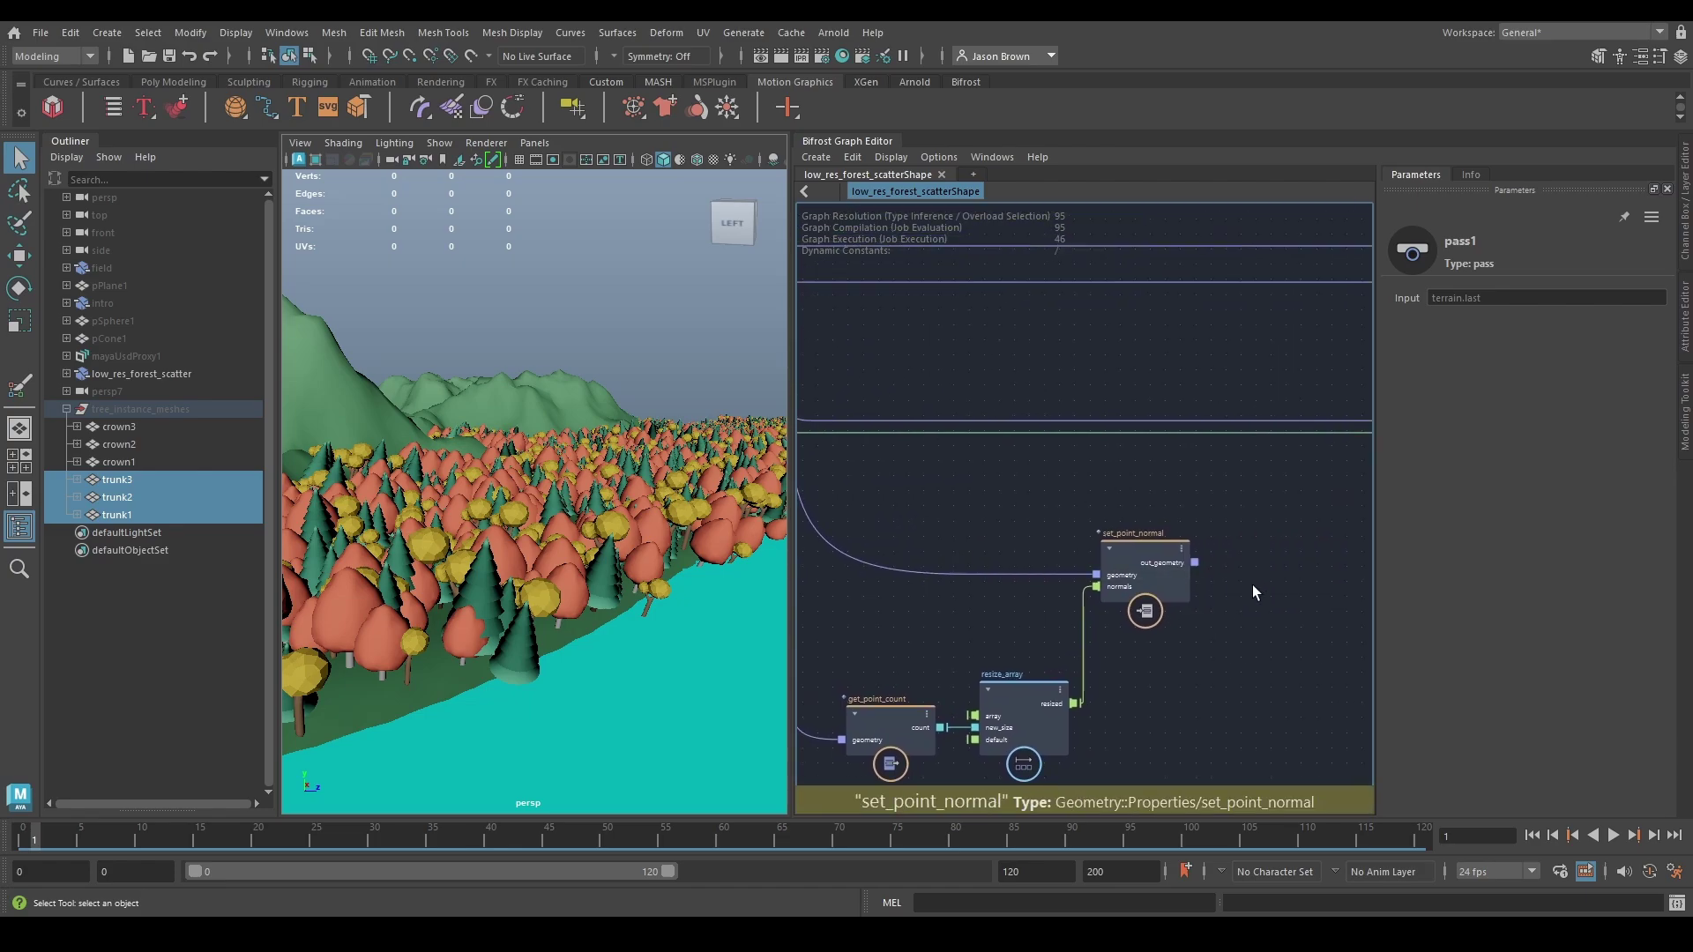
pyautogui.click(1194, 561)
pyautogui.keyDown('alt'); pyautogui.moveTo(1276, 491); pyautogui.dragTo(800, 534, button='middle'); pyautogui.keyUp('alt')
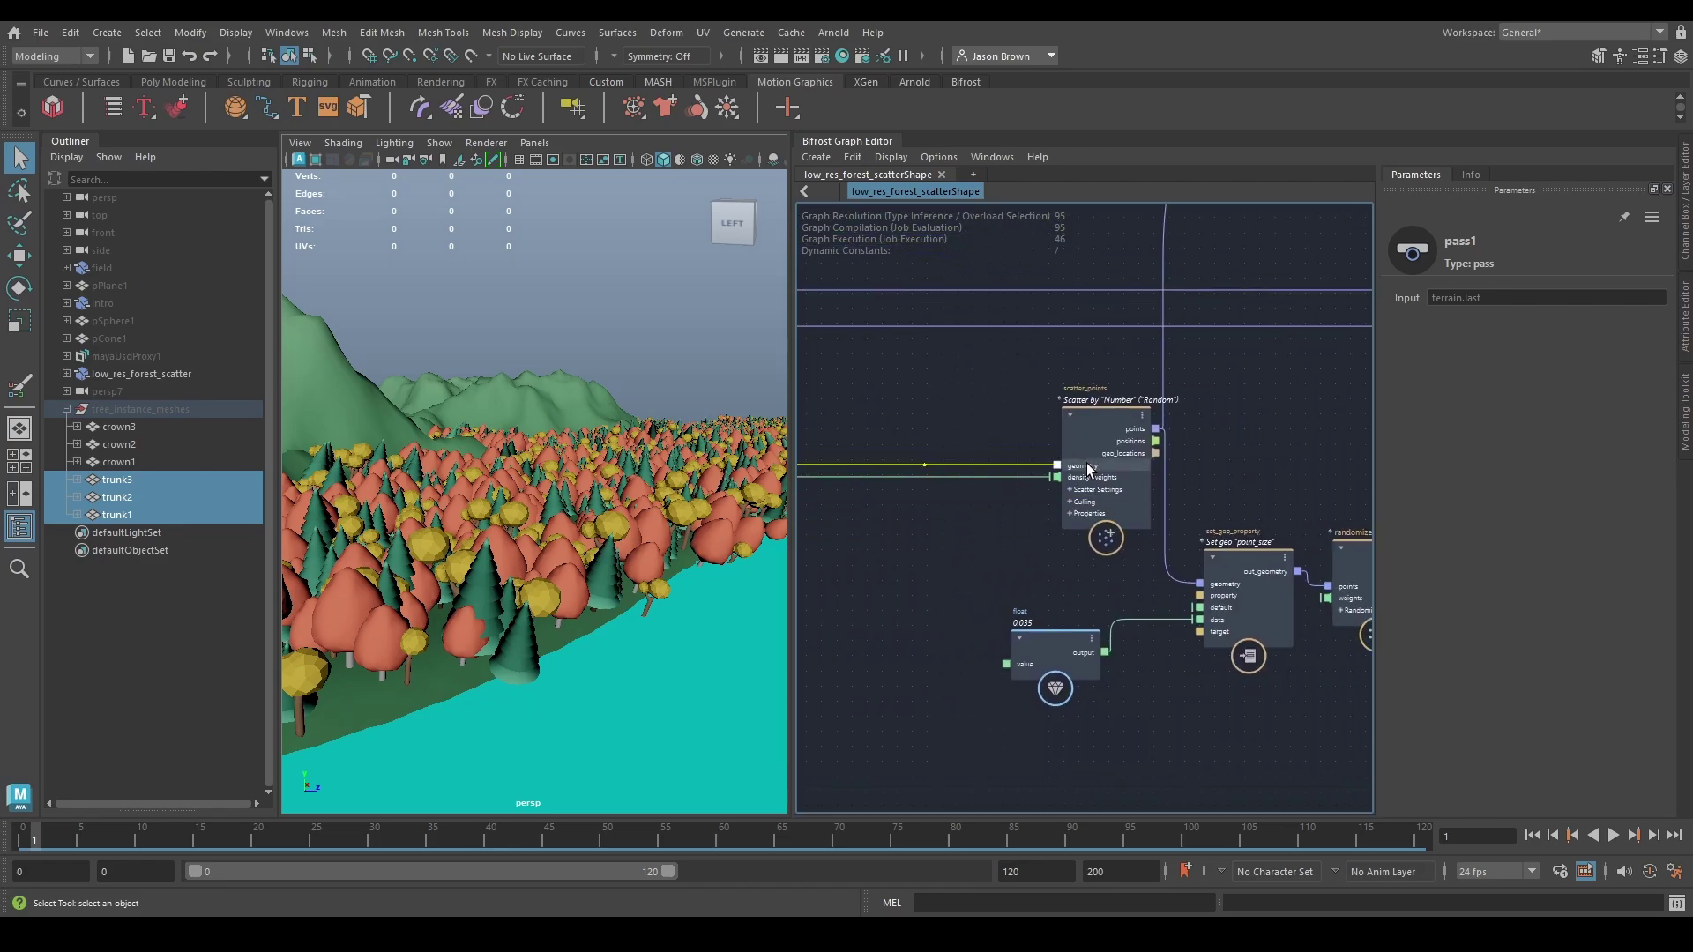
# Step: Turn scatter_points' orientations-from-geometry option off and on again to compare the tree orientation
pyautogui.keyDown('alt'); pyautogui.moveTo(603, 467); pyautogui.dragTo(539, 543); pyautogui.keyUp('alt')
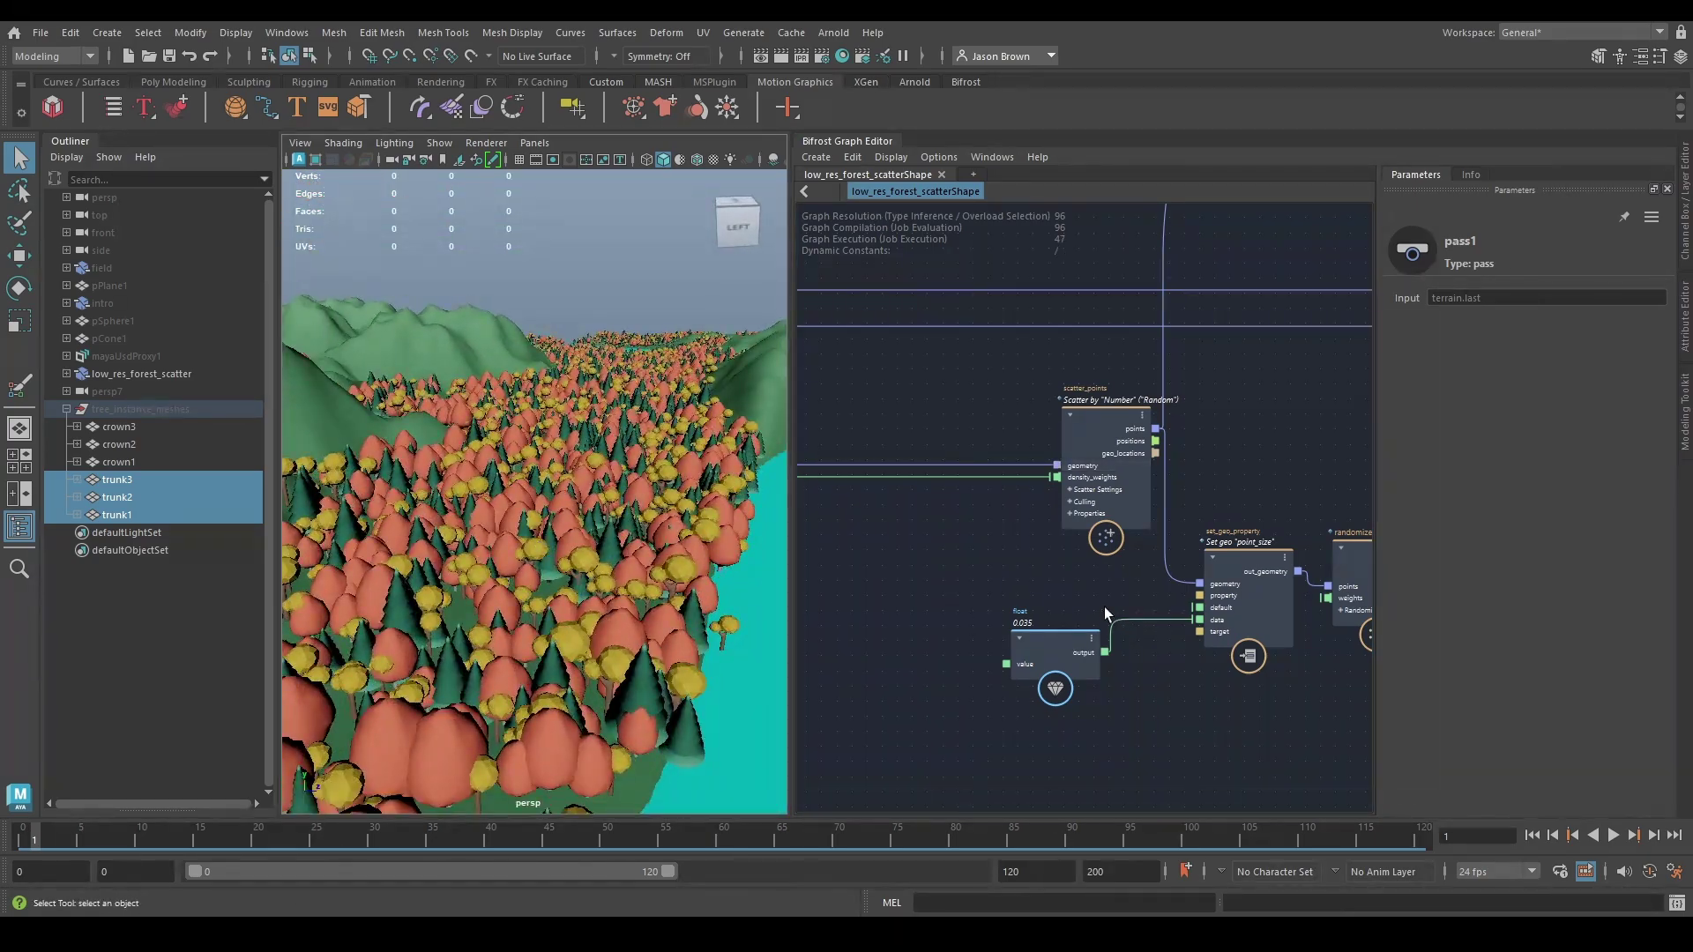
pyautogui.keyDown('alt'); pyautogui.moveTo(1104, 615); pyautogui.dragTo(945, 623, button='middle'); pyautogui.keyUp('alt')
pyautogui.click(940, 475)
pyautogui.click(1549, 731)
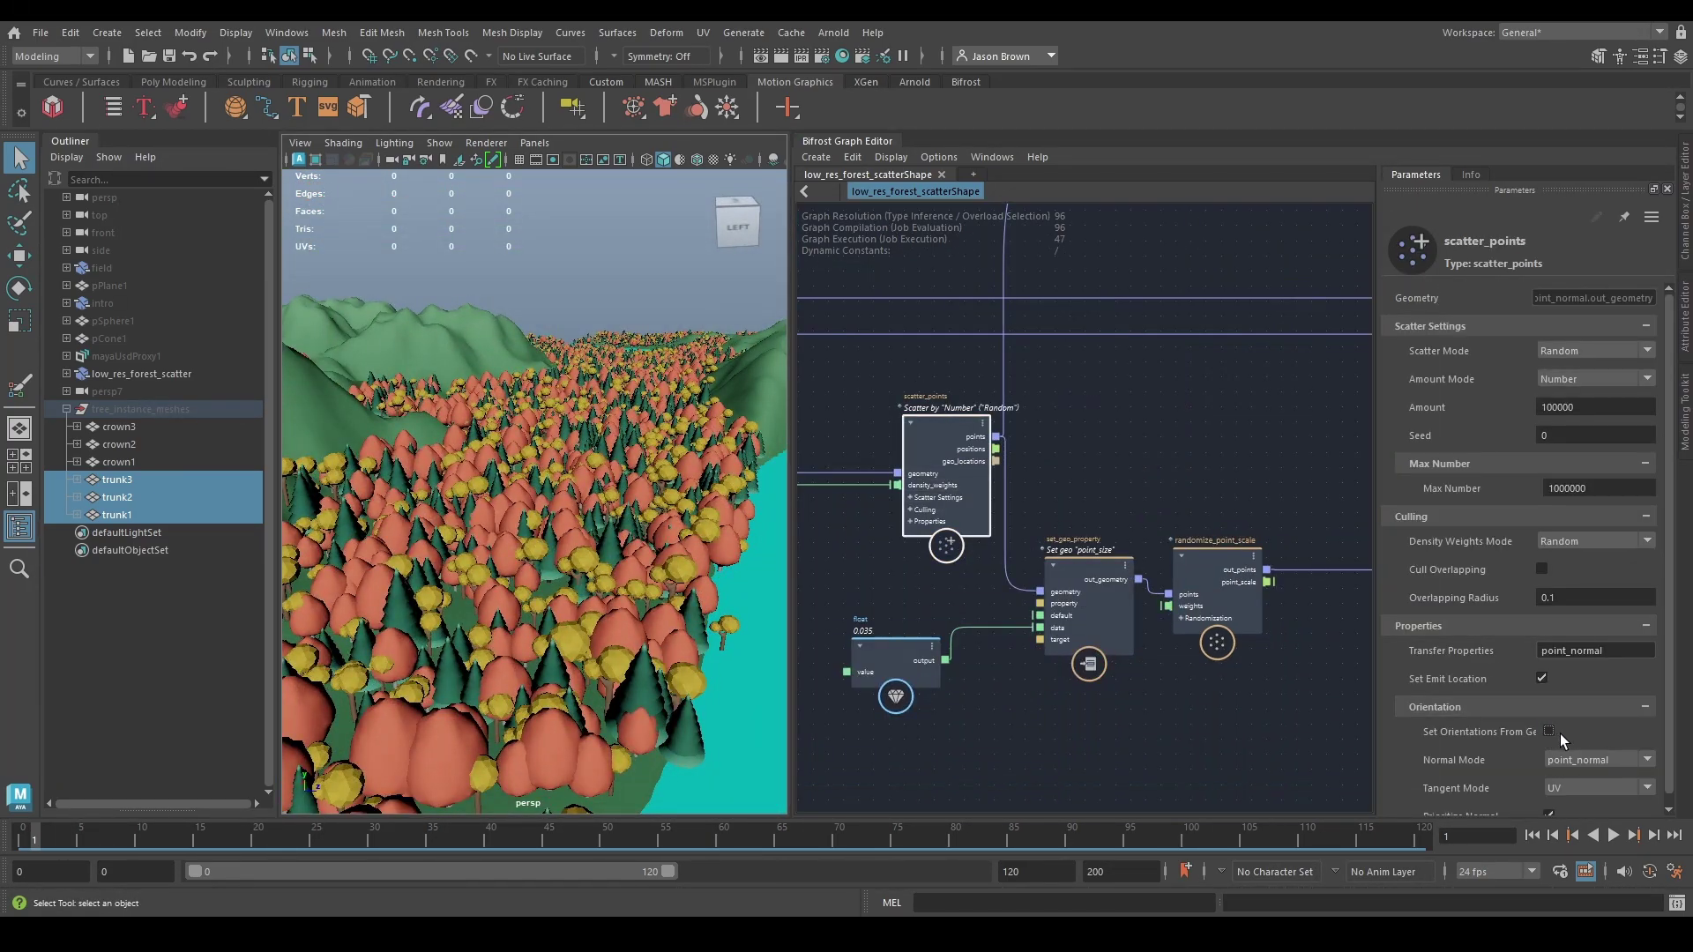
pyautogui.click(1549, 732)
pyautogui.keyDown('alt'); pyautogui.moveTo(674, 536); pyautogui.dragTo(650, 593); pyautogui.keyUp('alt')
# Step: Open the weighting compound and insert an add node between first_in_array and the second input of less_or_equal
pyautogui.moveTo(820, 661); pyautogui.dragTo(1499, 688, button='middle')
pyautogui.moveTo(1137, 615)
pyautogui.mouseDown(button='middle')
pyautogui.moveTo(1182, 622)
pyautogui.moveTo(1143, 602)
pyautogui.mouseUp(button='middle')
pyautogui.scroll(3, 1290, 644)
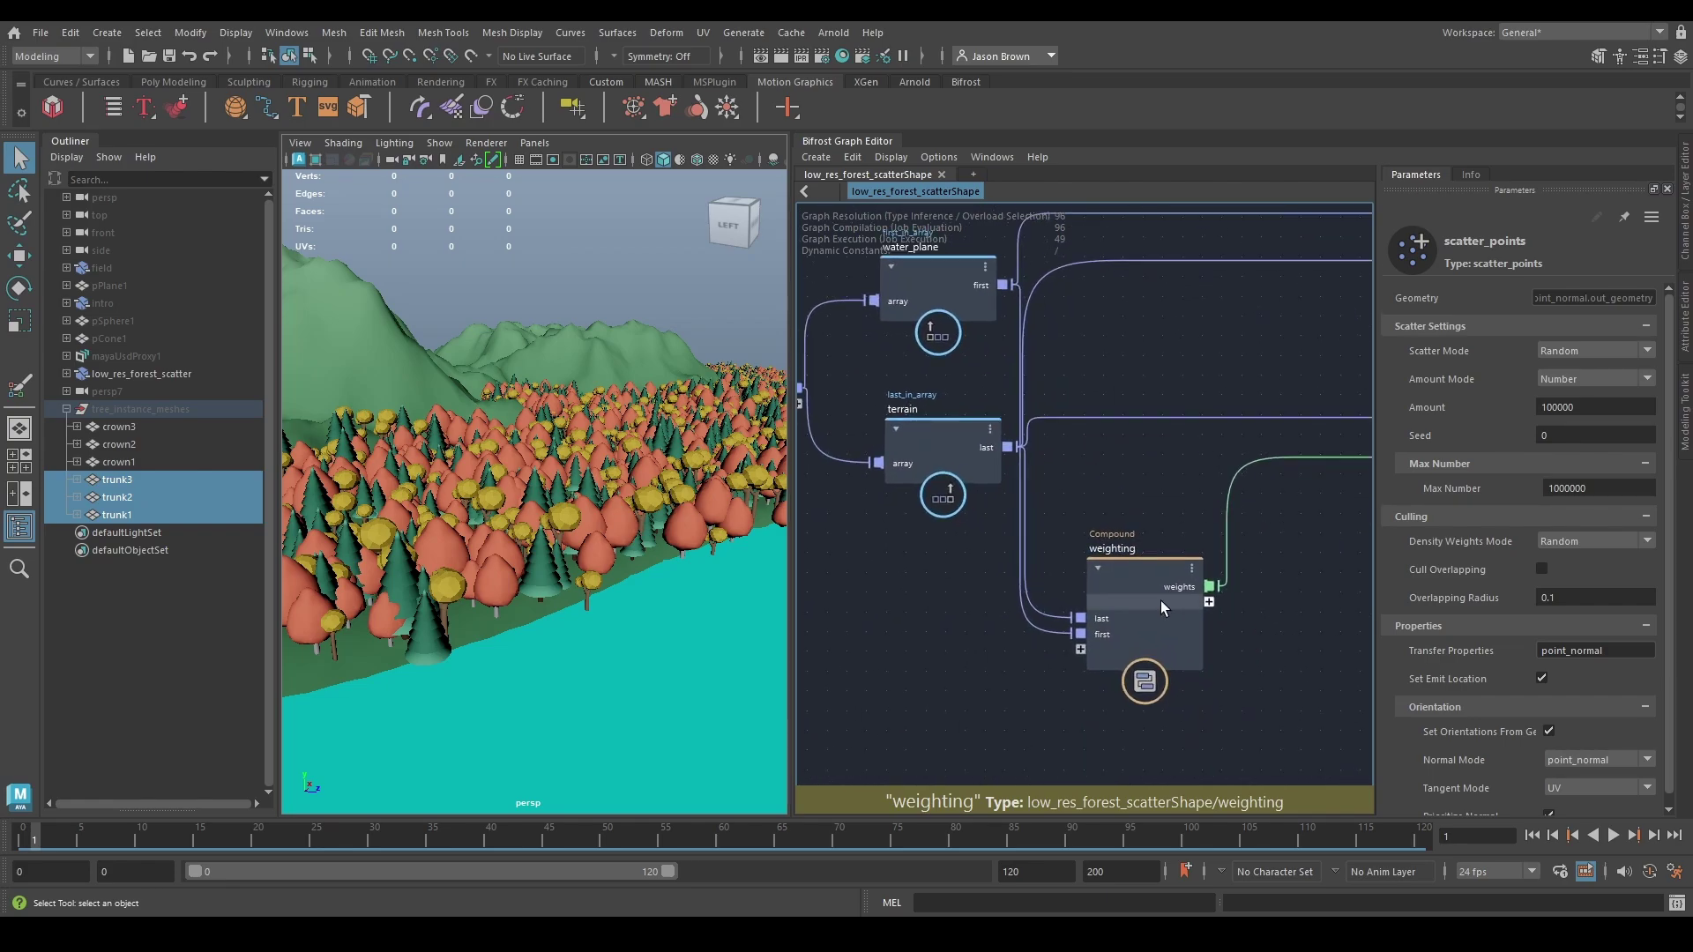
pyautogui.doubleClick(1160, 600)
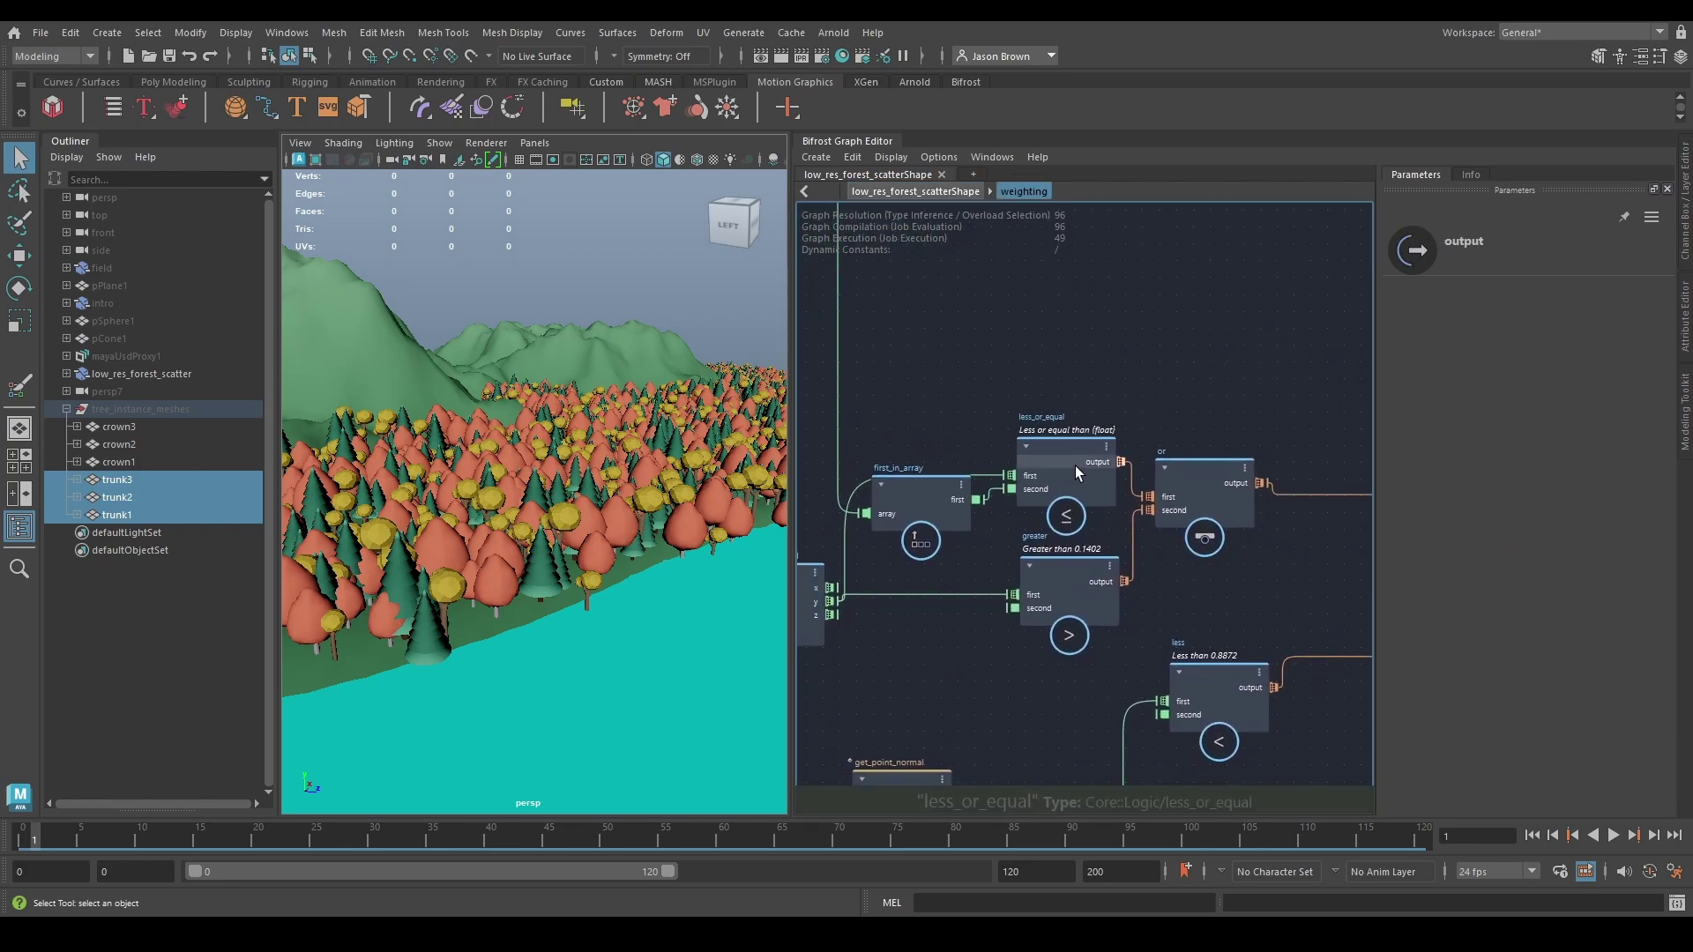
pyautogui.moveTo(1075, 466); pyautogui.dragTo(1086, 349)
pyautogui.press('Tab')
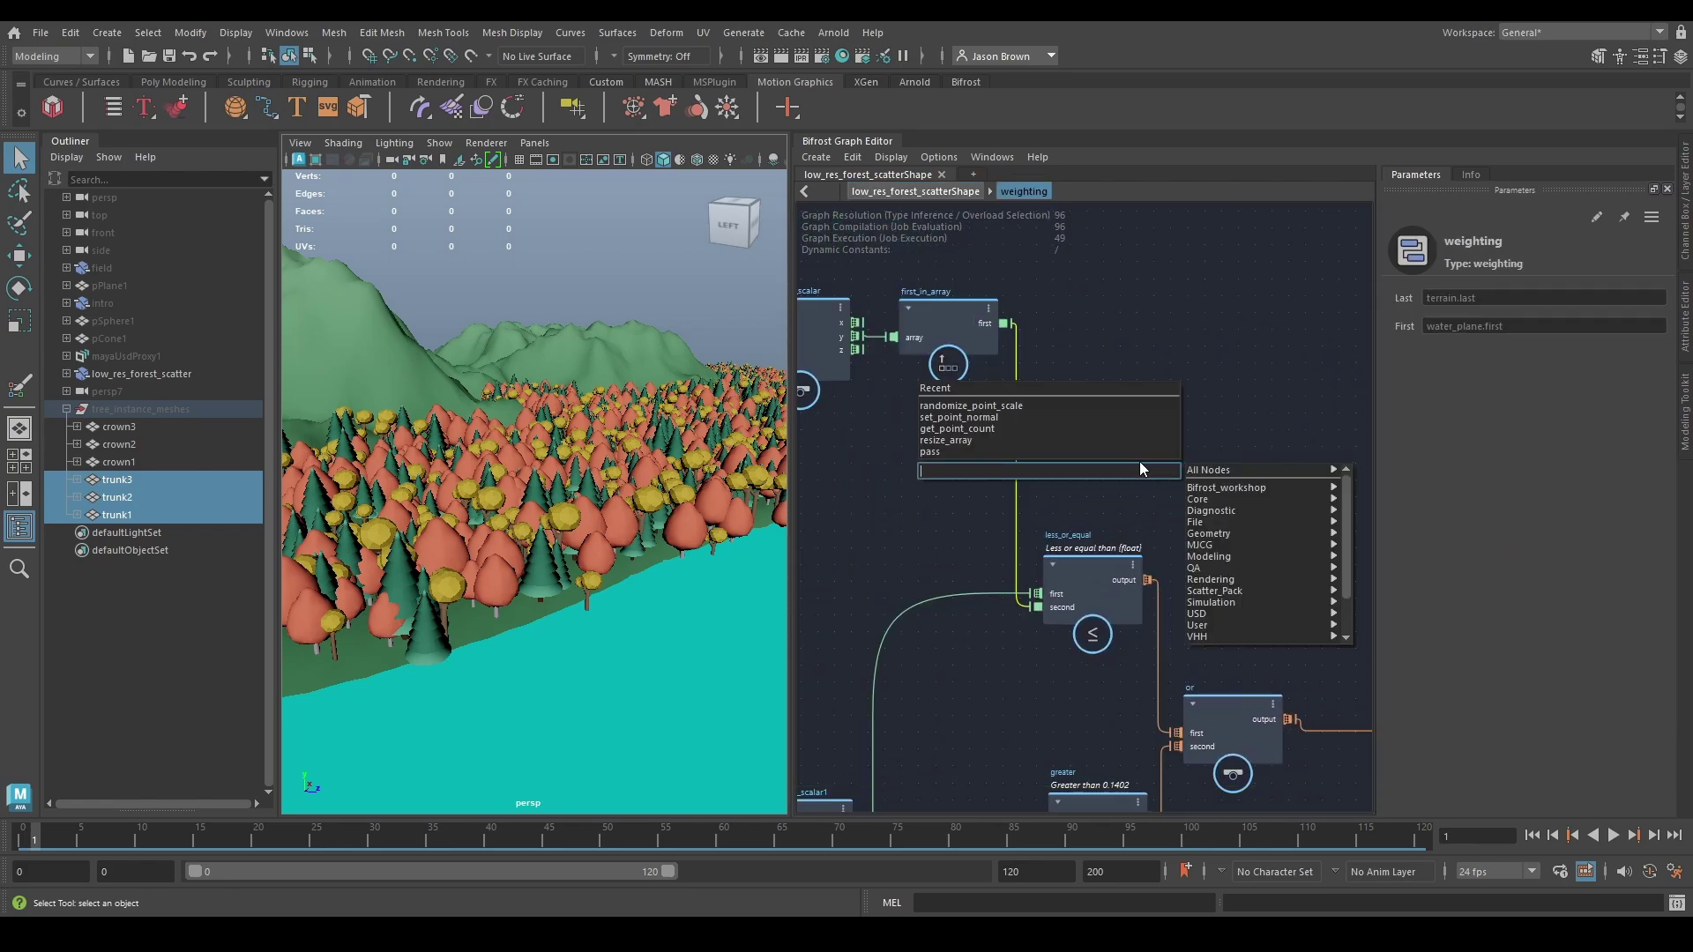
pyautogui.write('add')
pyautogui.press('Return')
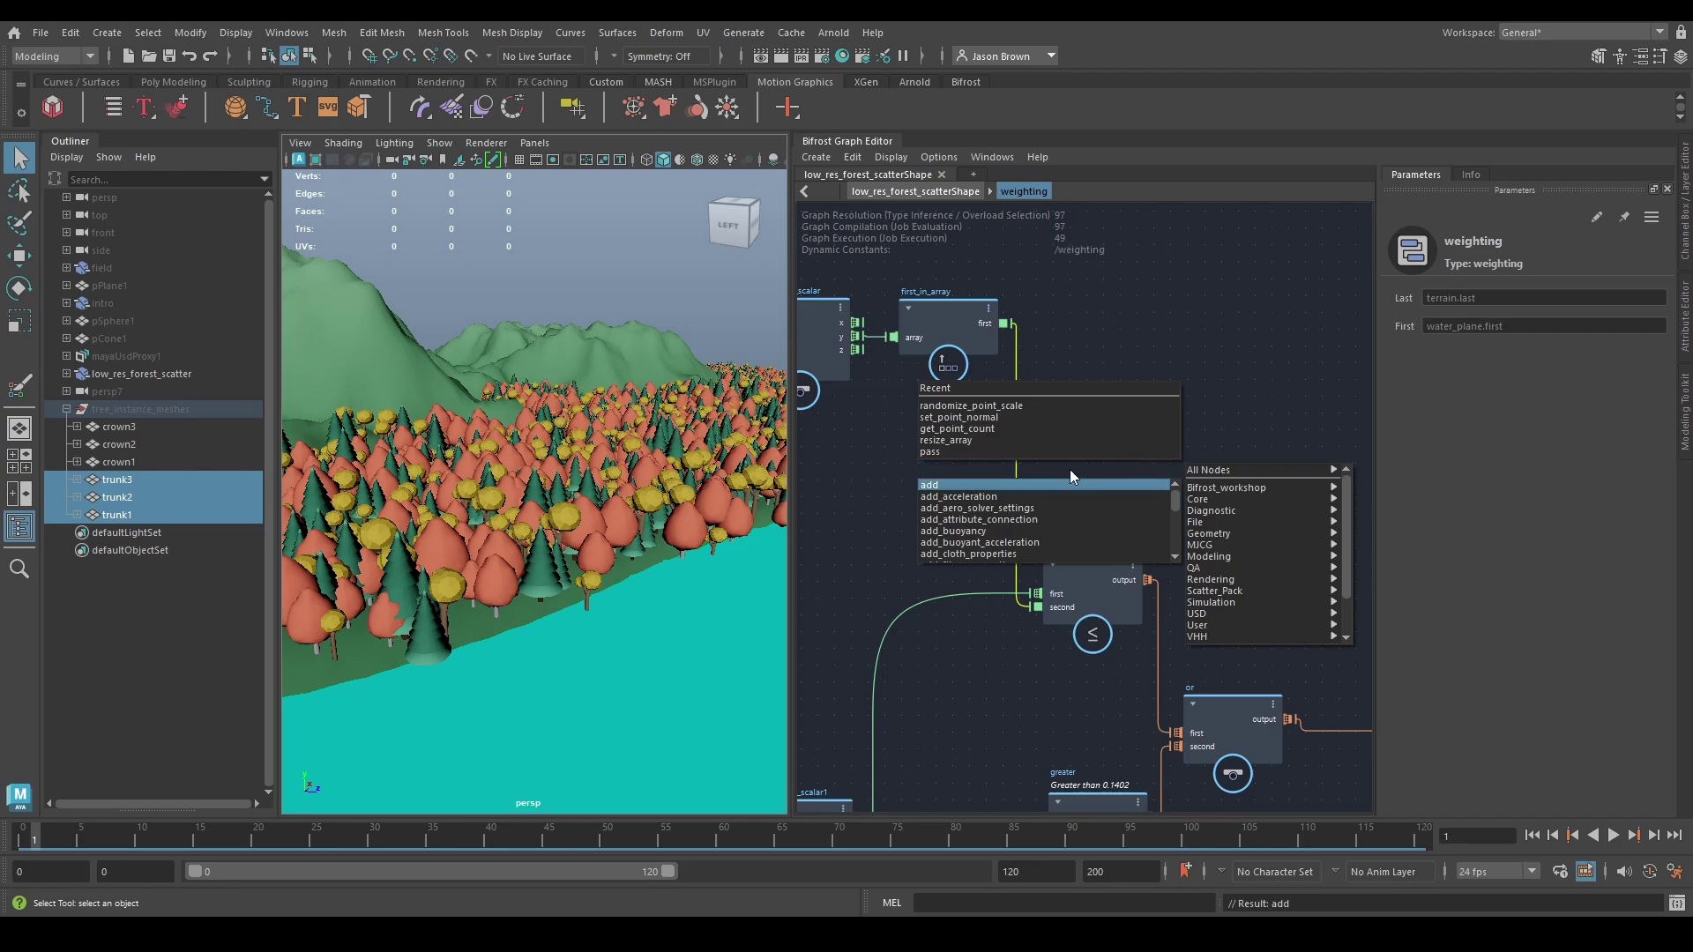
pyautogui.click(1056, 490)
pyautogui.moveTo(1096, 501); pyautogui.dragTo(1073, 387)
# Step: Create a float value node feeding the add node's second input, try 0.1, and set its value to 0.025
pyautogui.rightClick(1062, 425)
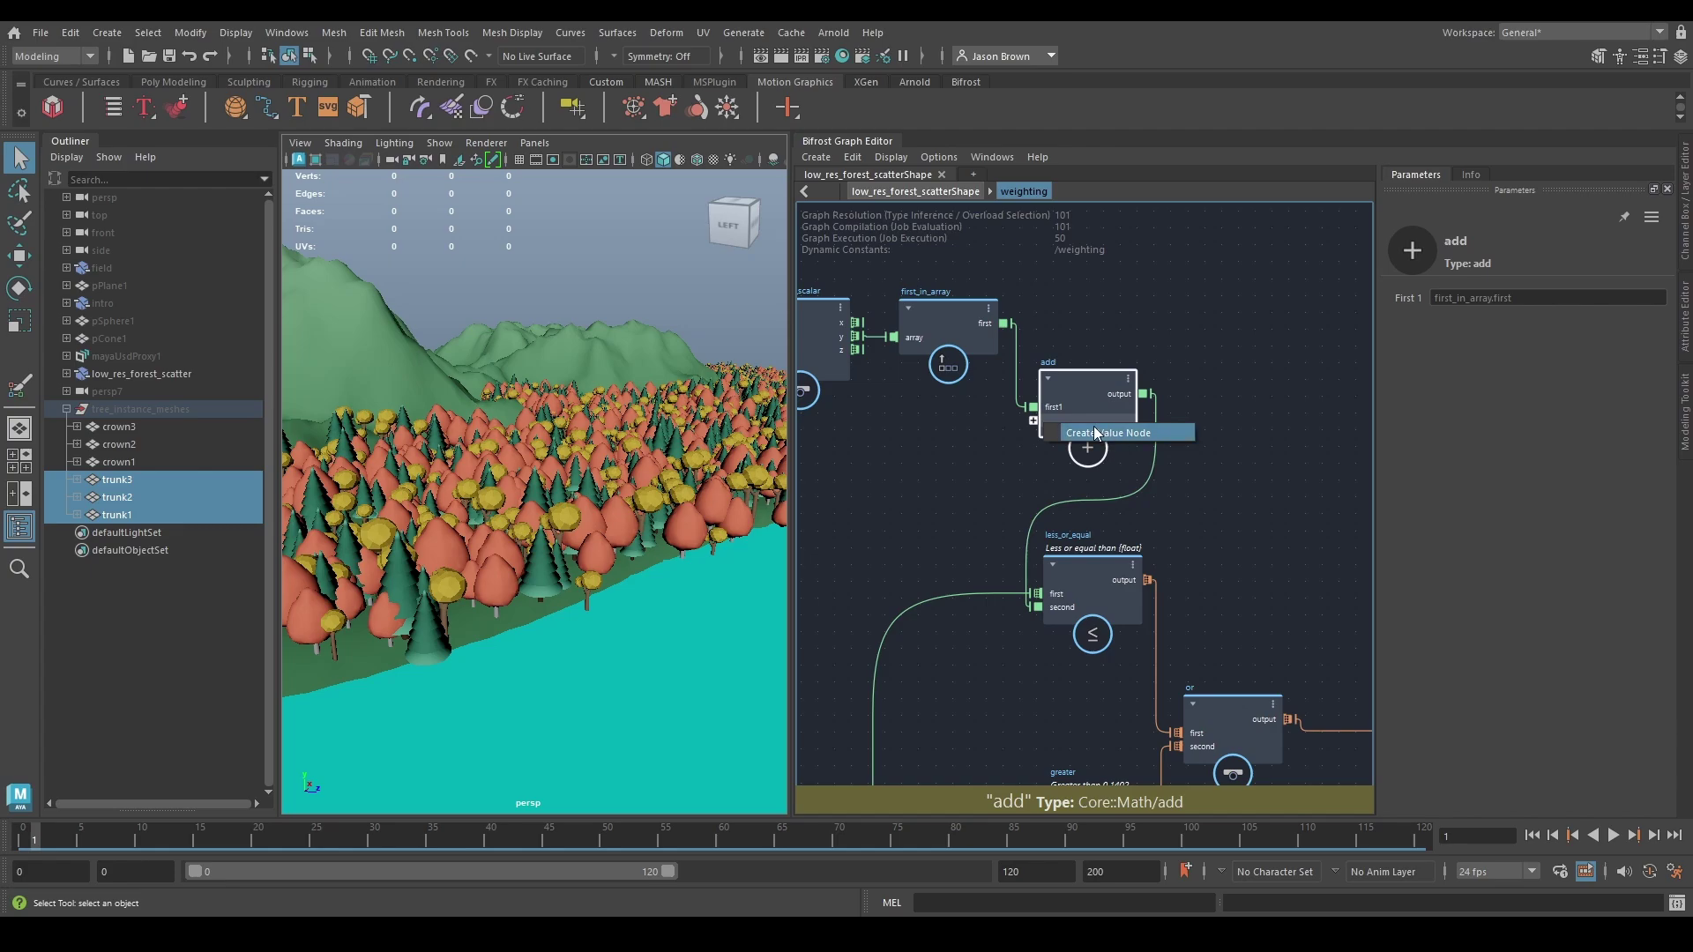
pyautogui.click(1096, 432)
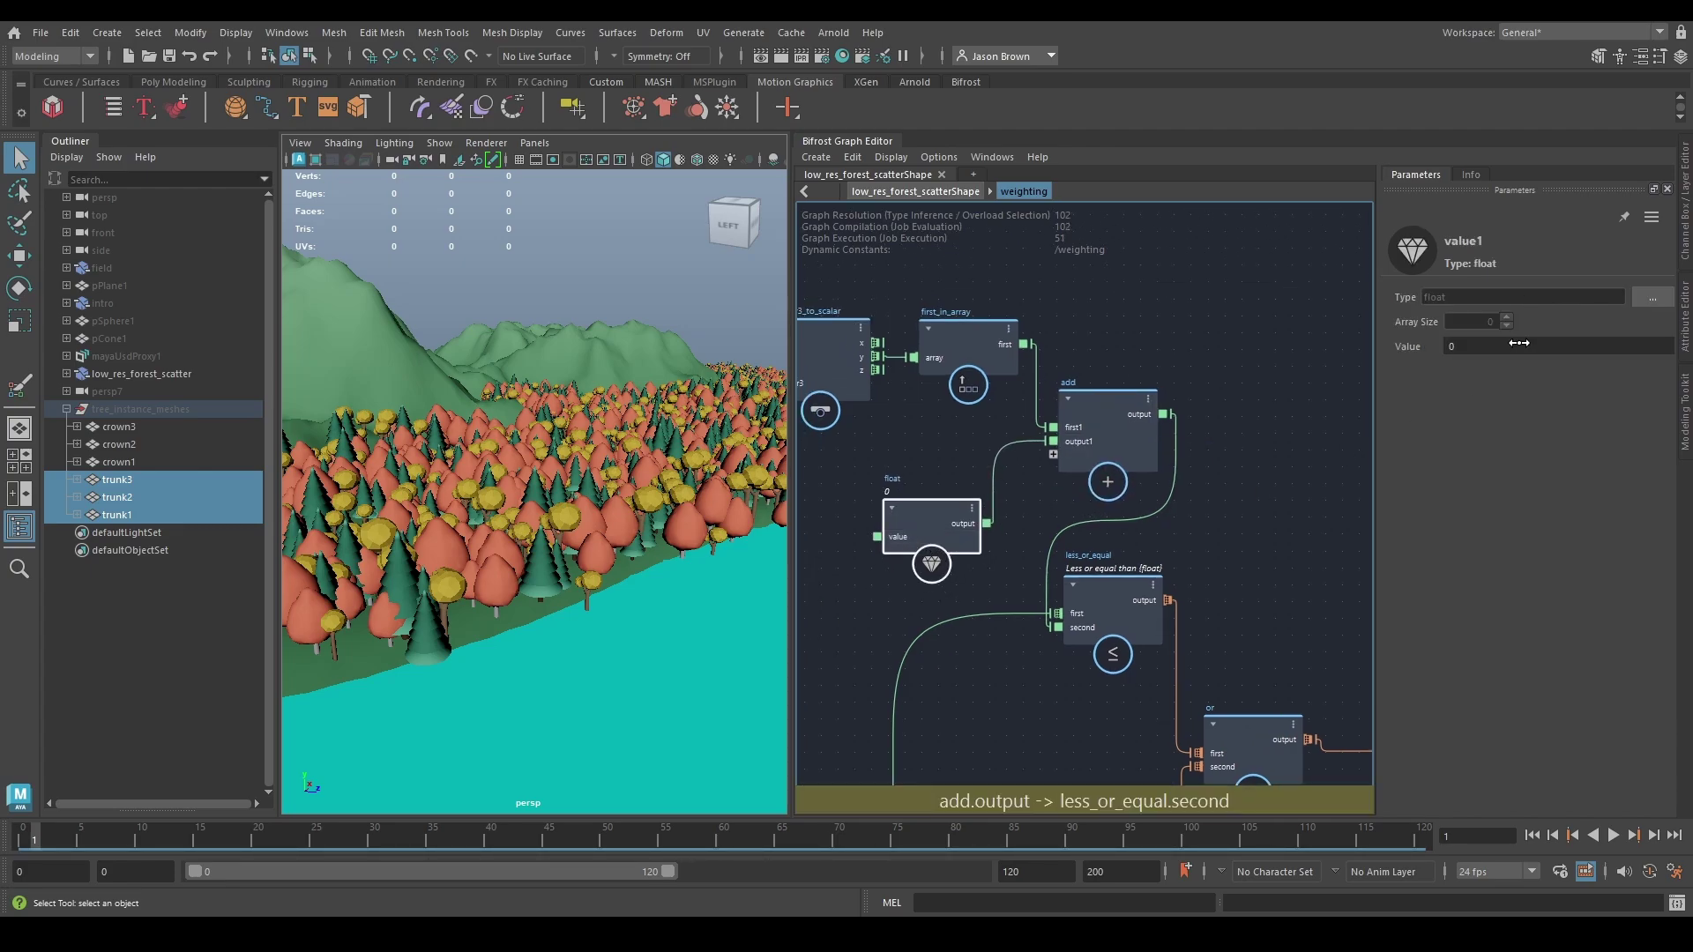
pyautogui.click(1509, 344)
pyautogui.write('-0.')
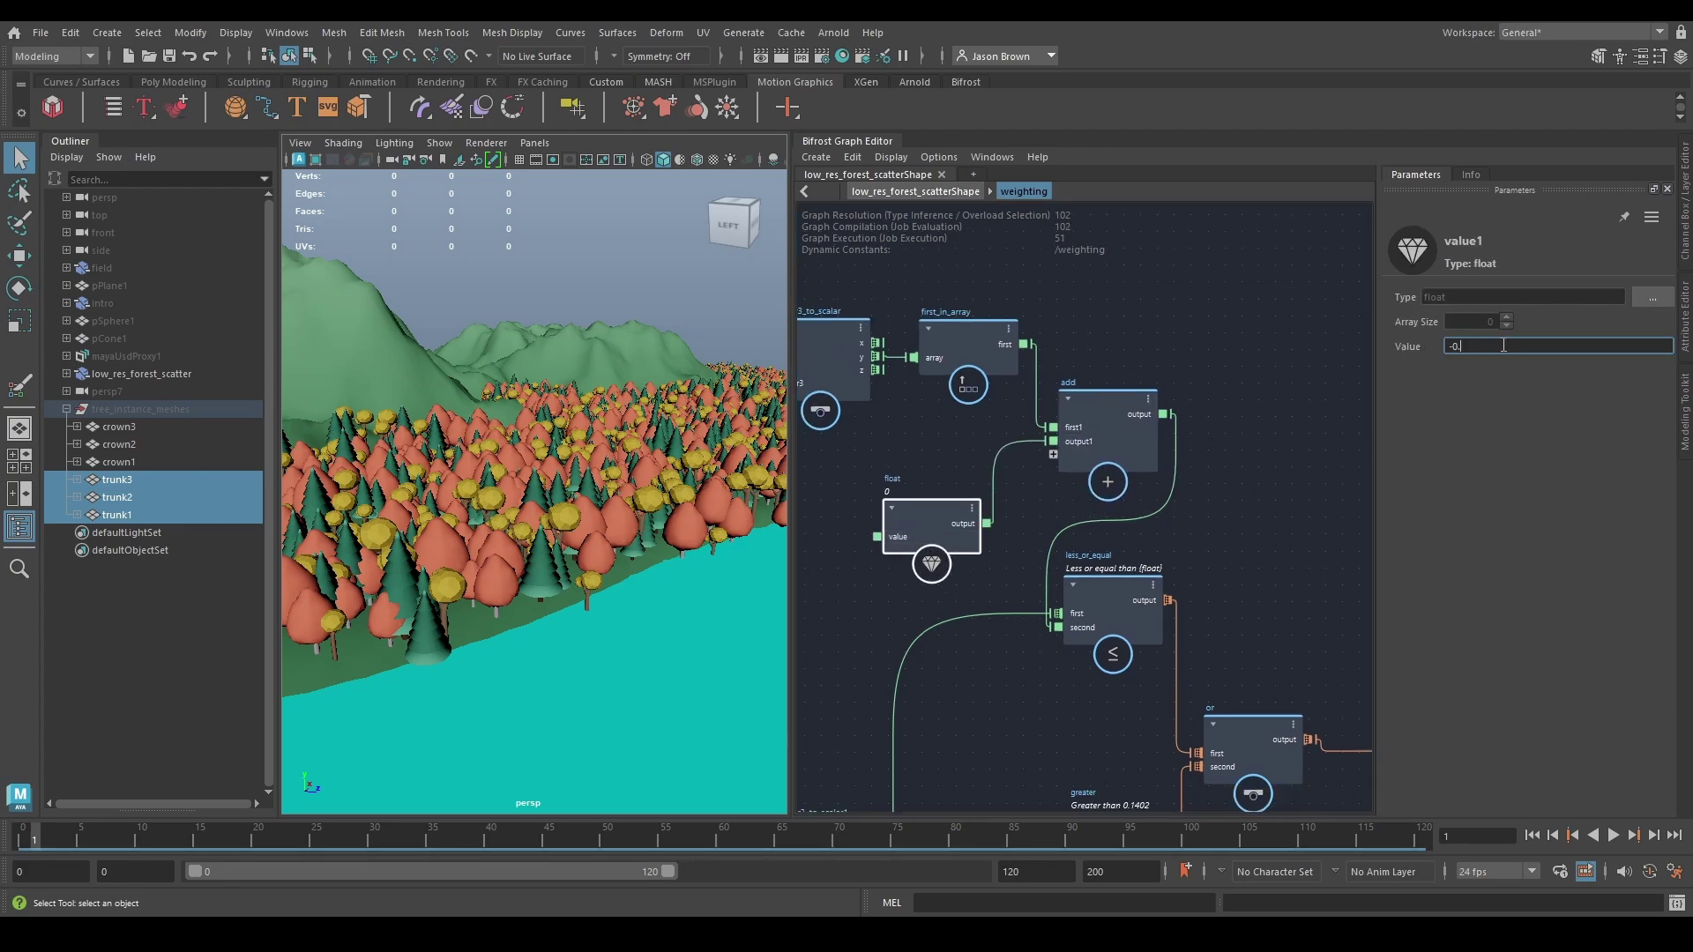
pyautogui.write('1')
pyautogui.press('Return')
pyautogui.press('Return')
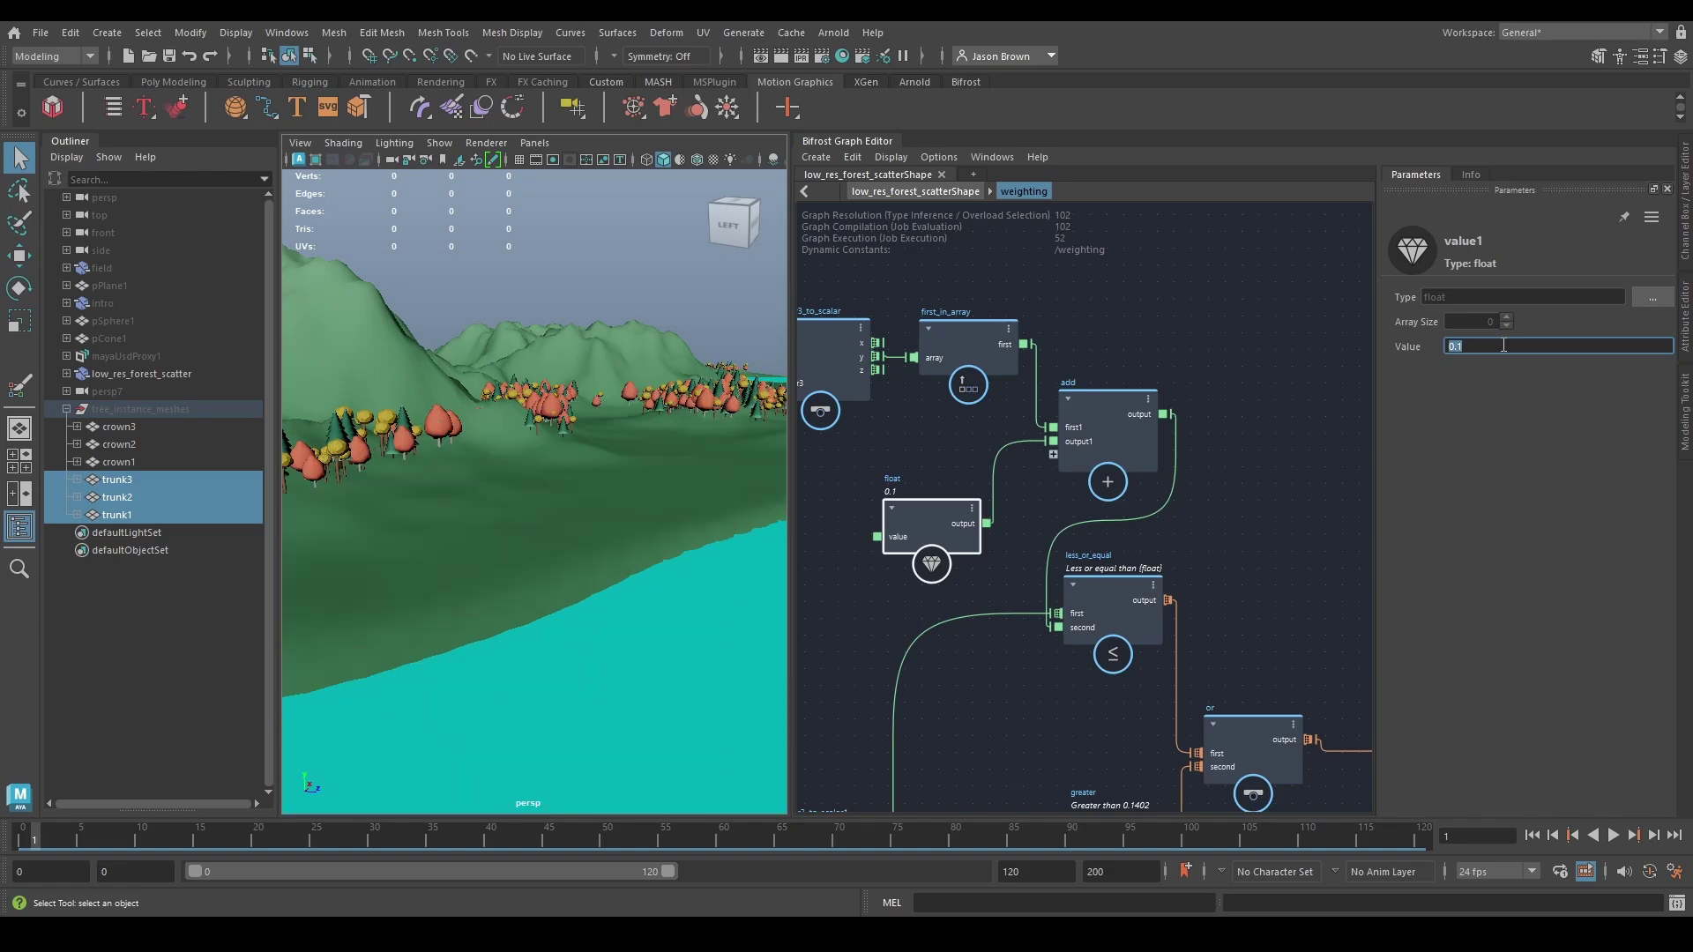
pyautogui.write('0.0')
pyautogui.write('25')
pyautogui.press('Return')
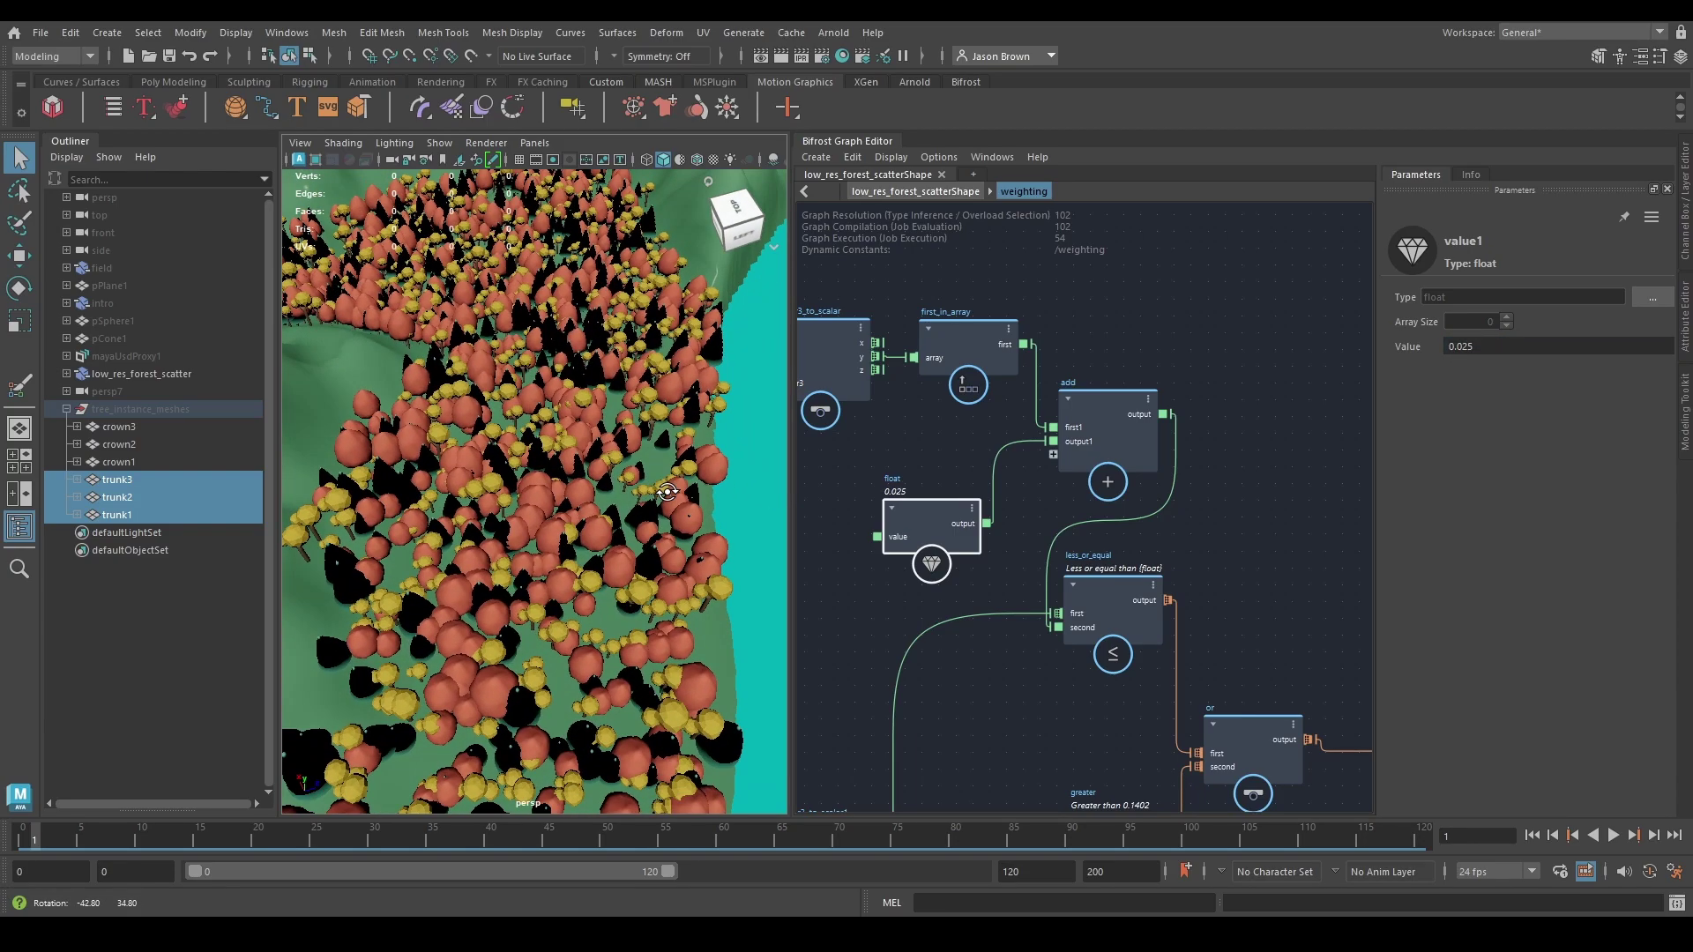
# Step: Examine the gap between the trees and the shoreline from above and from near water level
pyautogui.keyDown('alt'); pyautogui.moveTo(662, 484); pyautogui.dragTo(414, 478, button='right'); pyautogui.keyUp('alt')
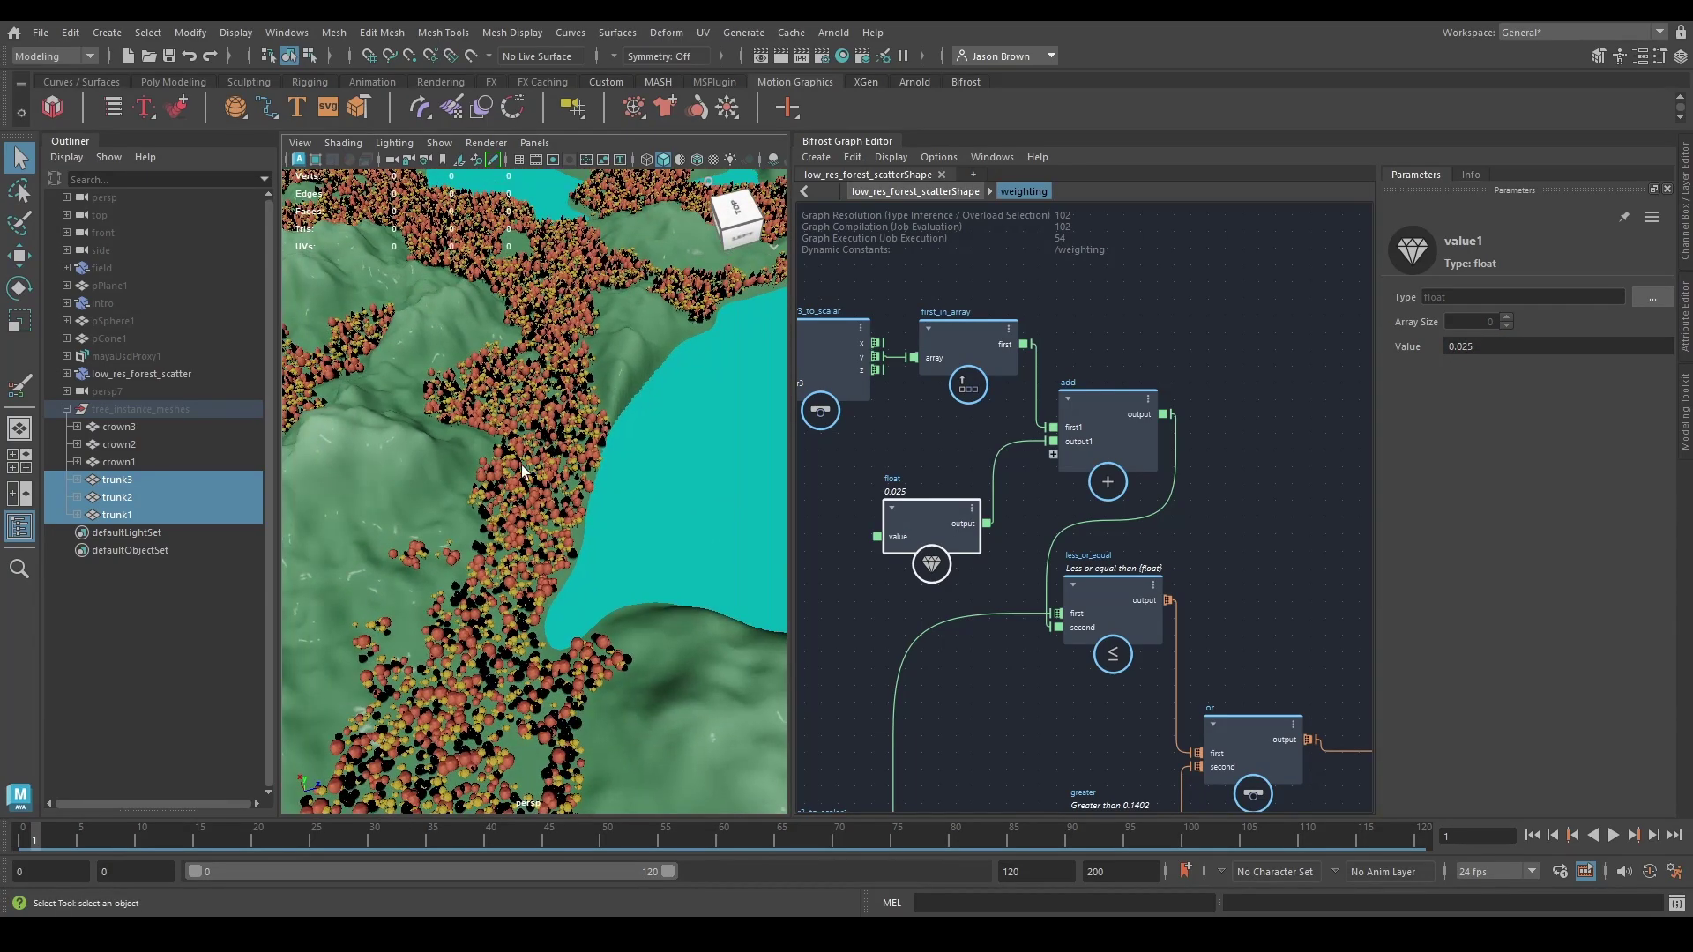
pyautogui.keyDown('alt'); pyautogui.moveTo(565, 490); pyautogui.dragTo(452, 467, button='middle'); pyautogui.keyUp('alt')
pyautogui.keyDown('alt'); pyautogui.moveTo(451, 467); pyautogui.dragTo(408, 567); pyautogui.keyUp('alt')
pyautogui.keyDown('alt'); pyautogui.moveTo(408, 567); pyautogui.dragTo(615, 605, button='right'); pyautogui.keyUp('alt')
pyautogui.keyDown('alt'); pyautogui.moveTo(616, 605); pyautogui.dragTo(374, 540); pyautogui.keyUp('alt')
pyautogui.keyDown('alt'); pyautogui.moveTo(374, 540); pyautogui.dragTo(427, 559, button='middle'); pyautogui.keyUp('alt')
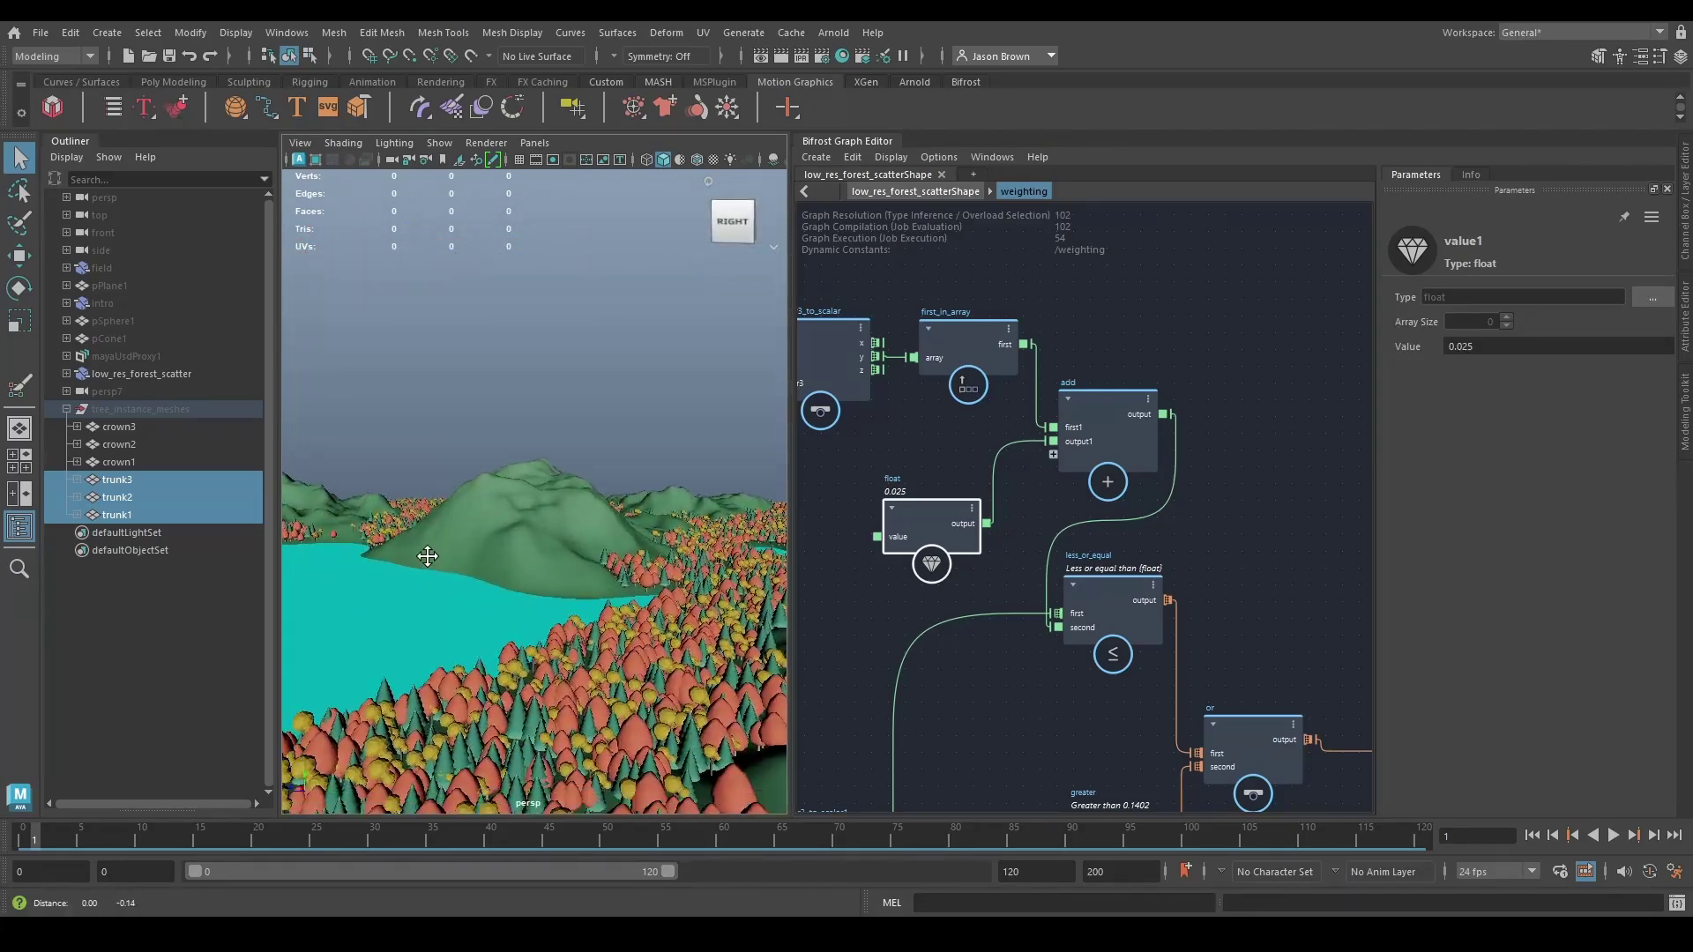
pyautogui.keyDown('alt'); pyautogui.moveTo(427, 559); pyautogui.dragTo(526, 568, button='right'); pyautogui.keyUp('alt')
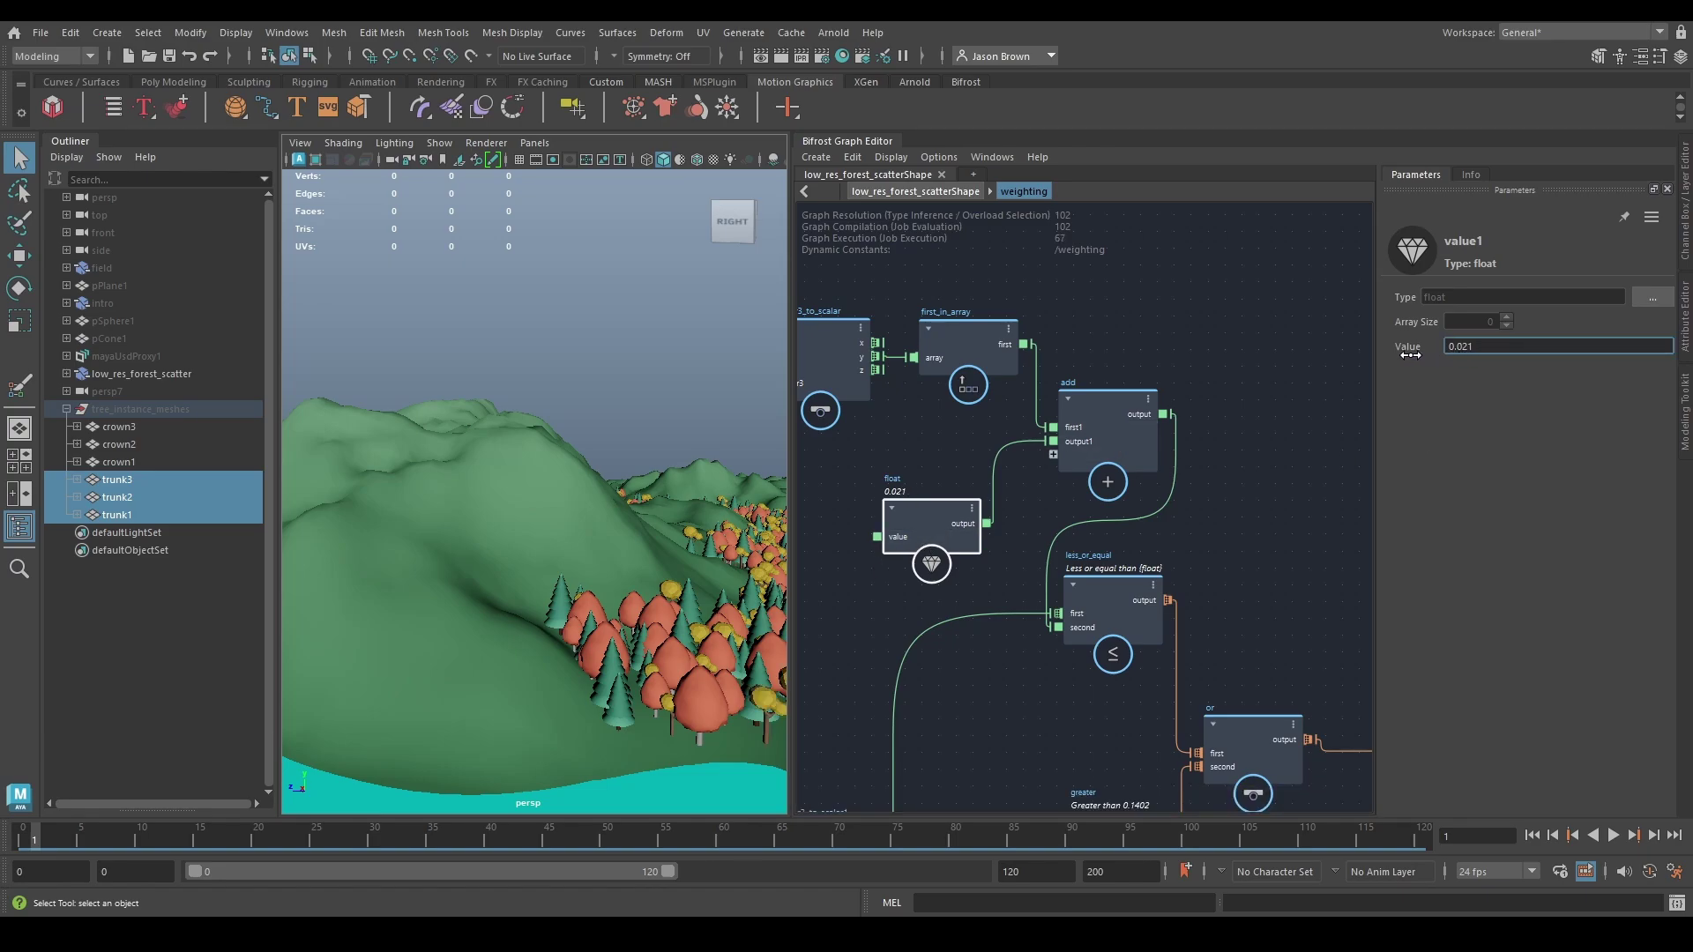
# Step: Vary the float offset on the add node, return it to 0.025, and inspect the tree line around the water
pyautogui.moveTo(1410, 354); pyautogui.dragTo(1484, 346)
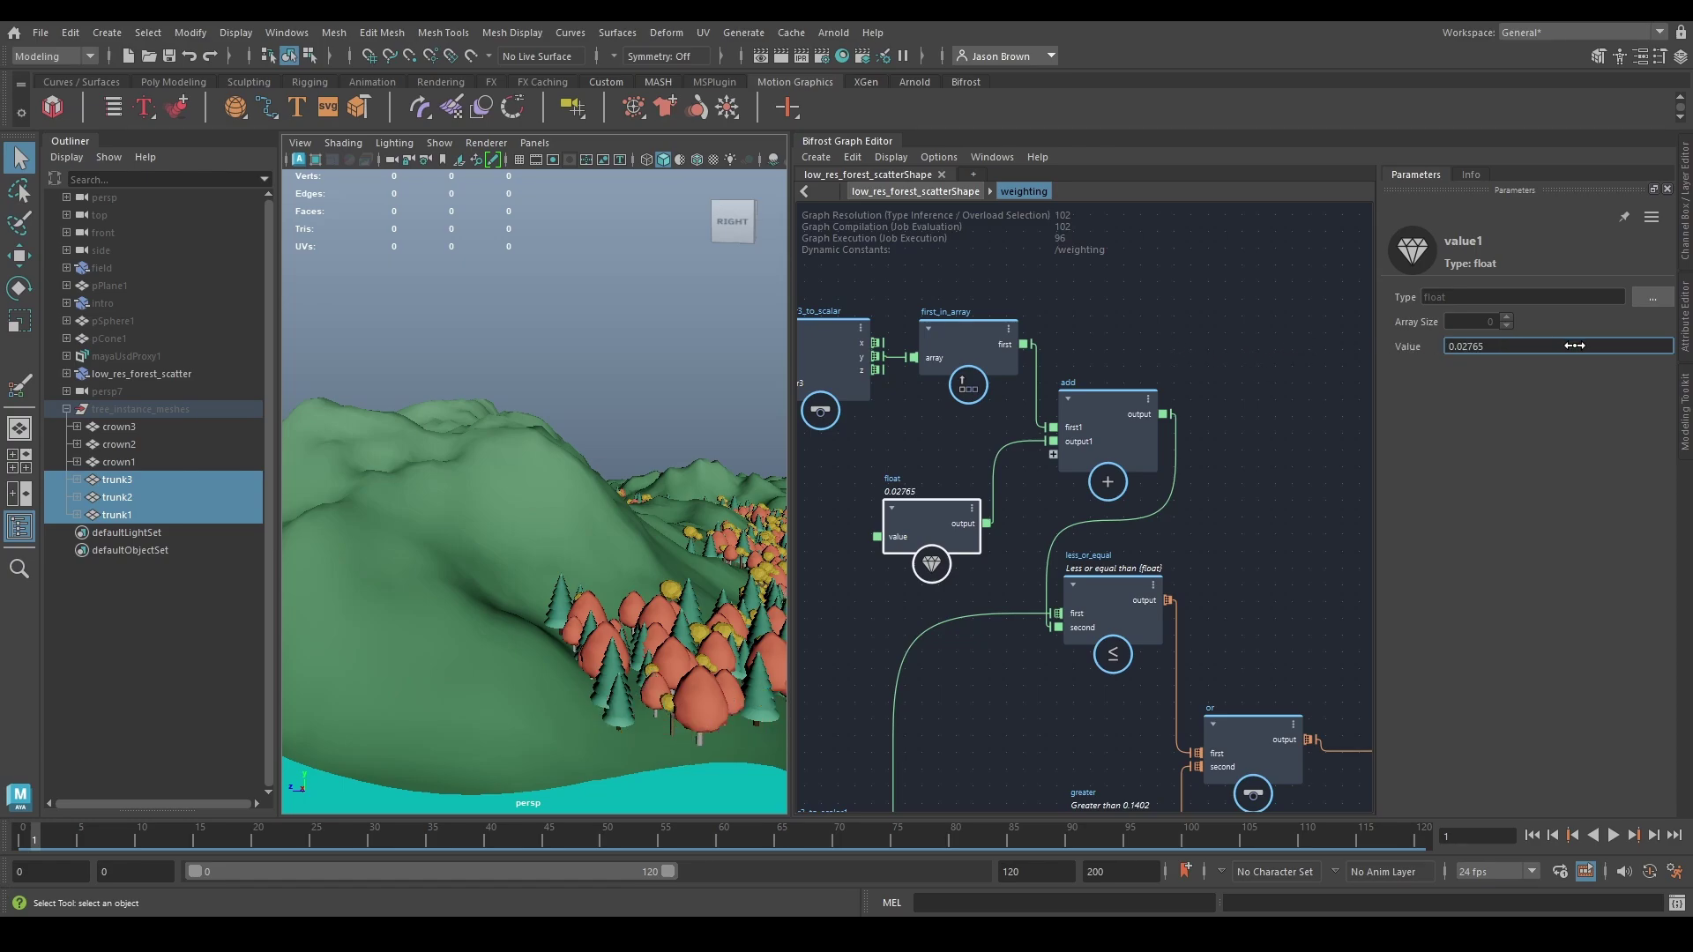
pyautogui.moveTo(1660, 344); pyautogui.dragTo(1554, 332)
pyautogui.keyDown('alt'); pyautogui.moveTo(747, 587); pyautogui.dragTo(866, 574); pyautogui.keyUp('alt')
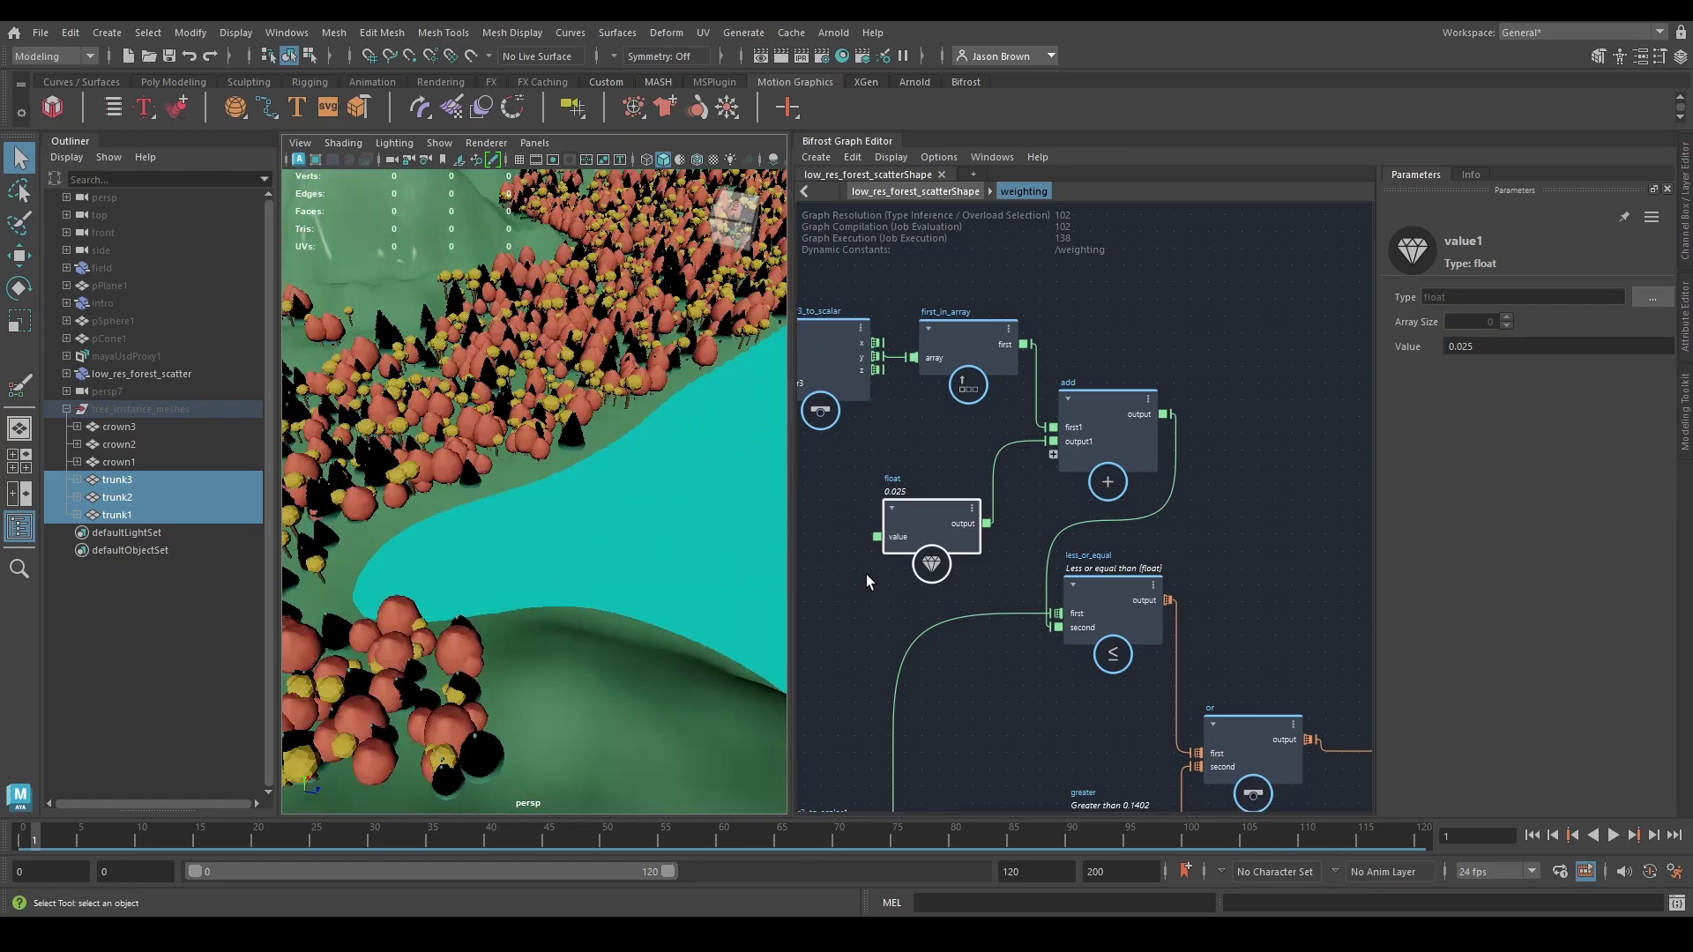
pyautogui.keyDown('alt'); pyautogui.moveTo(600, 538); pyautogui.dragTo(548, 633, button='middle'); pyautogui.keyUp('alt')
pyautogui.keyDown('alt'); pyautogui.moveTo(547, 633); pyautogui.dragTo(436, 326); pyautogui.keyUp('alt')
pyautogui.keyDown('alt'); pyautogui.moveTo(437, 326); pyautogui.dragTo(314, 585, button='middle'); pyautogui.keyUp('alt')
pyautogui.keyDown('alt'); pyautogui.moveTo(314, 585); pyautogui.dragTo(548, 559); pyautogui.keyUp('alt')
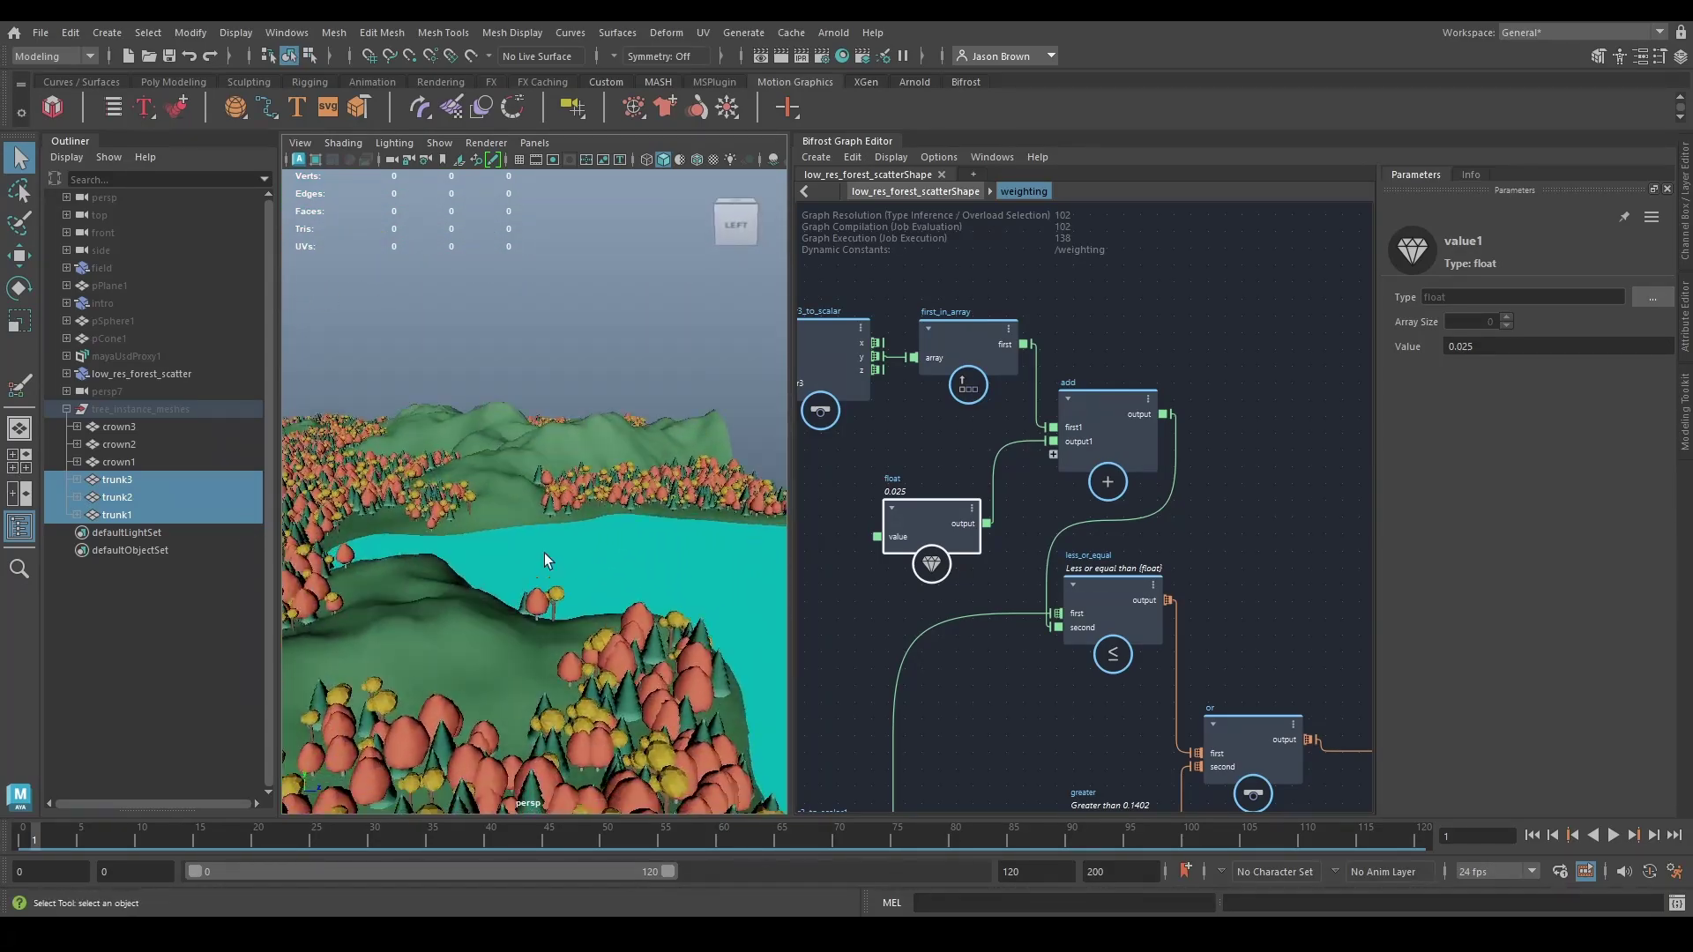
pyautogui.keyDown('alt'); pyautogui.moveTo(547, 559); pyautogui.dragTo(812, 491, button='middle'); pyautogui.keyUp('alt')
pyautogui.keyDown('alt'); pyautogui.moveTo(812, 491); pyautogui.dragTo(881, 582); pyautogui.keyUp('alt')
# Step: Review the weighting compound's logic nodes, examining the thresholds of the greater and less nodes
pyautogui.keyDown('alt'); pyautogui.moveTo(1237, 606); pyautogui.dragTo(1224, 512, button='middle'); pyautogui.keyUp('alt')
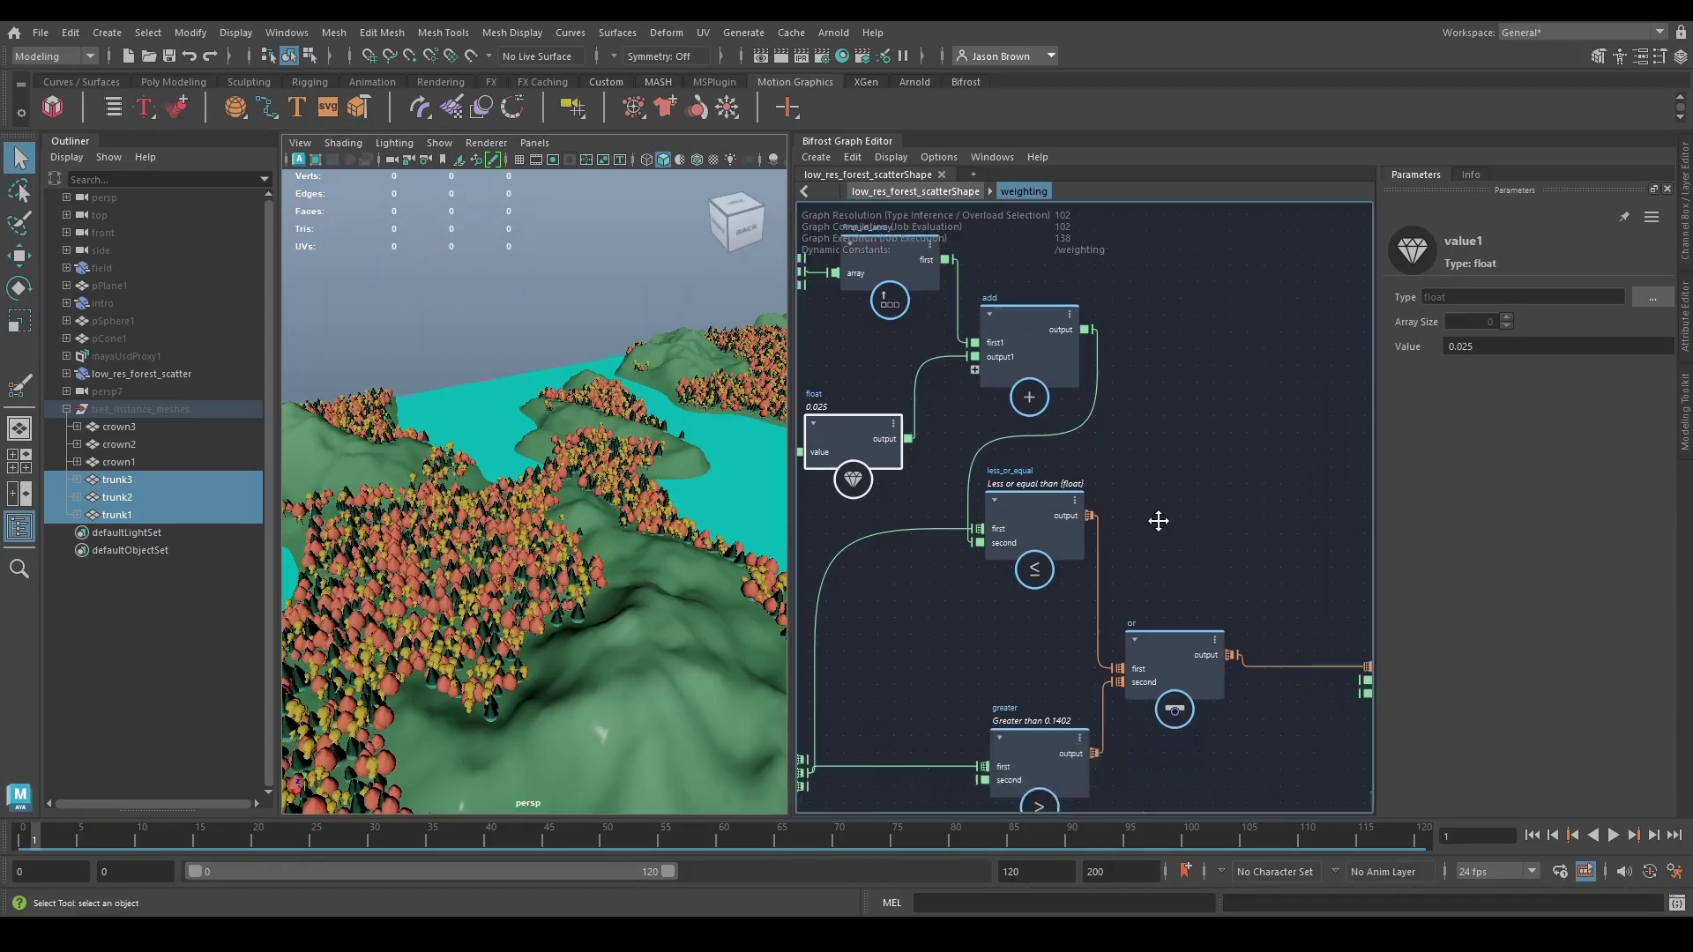
pyautogui.scroll(-1, 1224, 512)
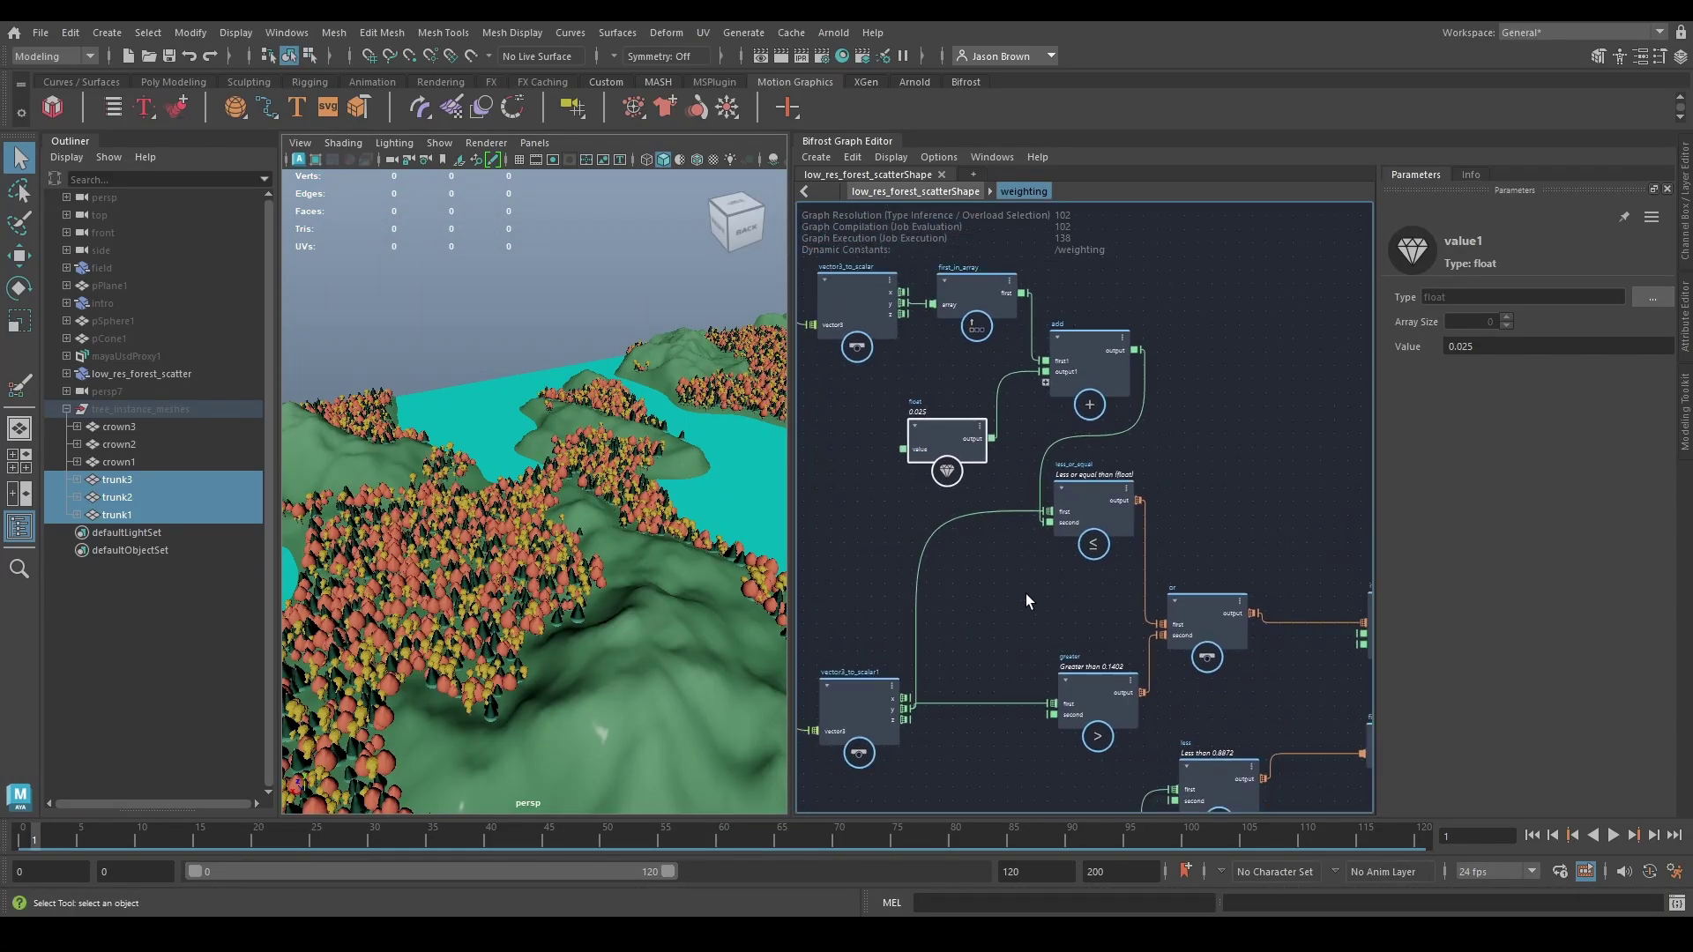
pyautogui.scroll(-1, 1028, 601)
pyautogui.keyDown('alt'); pyautogui.moveTo(1028, 601); pyautogui.dragTo(930, 450, button='middle'); pyautogui.keyUp('alt')
pyautogui.moveTo(993, 516); pyautogui.dragTo(952, 516)
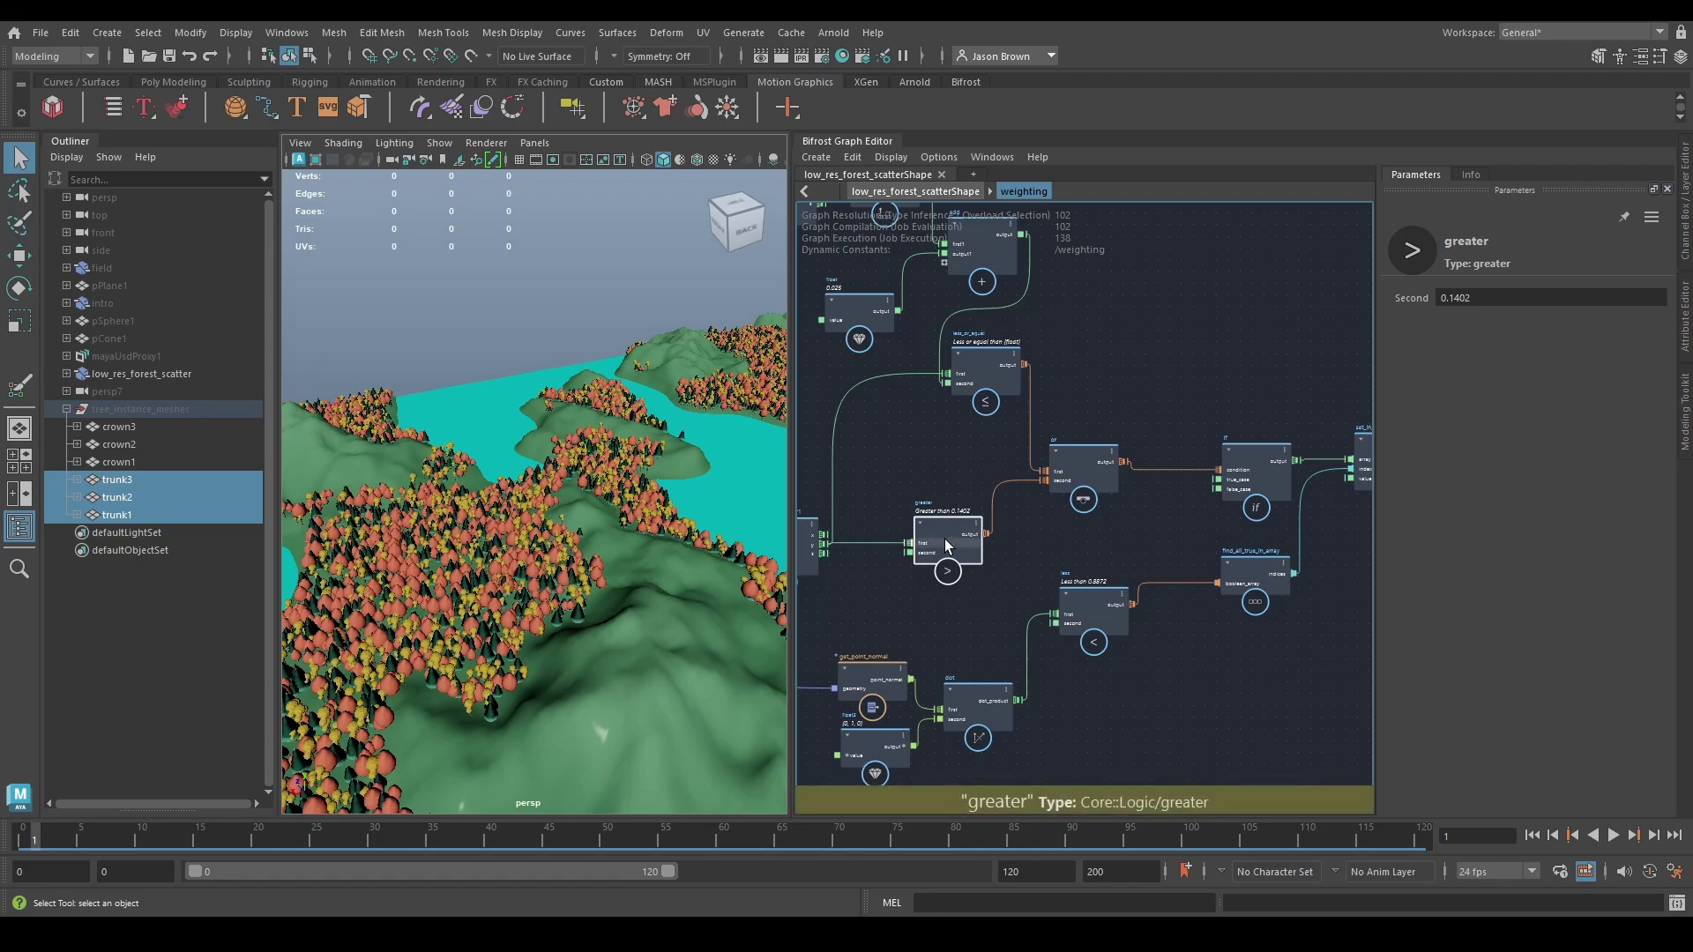
pyautogui.keyDown('alt'); pyautogui.moveTo(1042, 508); pyautogui.dragTo(1058, 598, button='middle'); pyautogui.keyUp('alt')
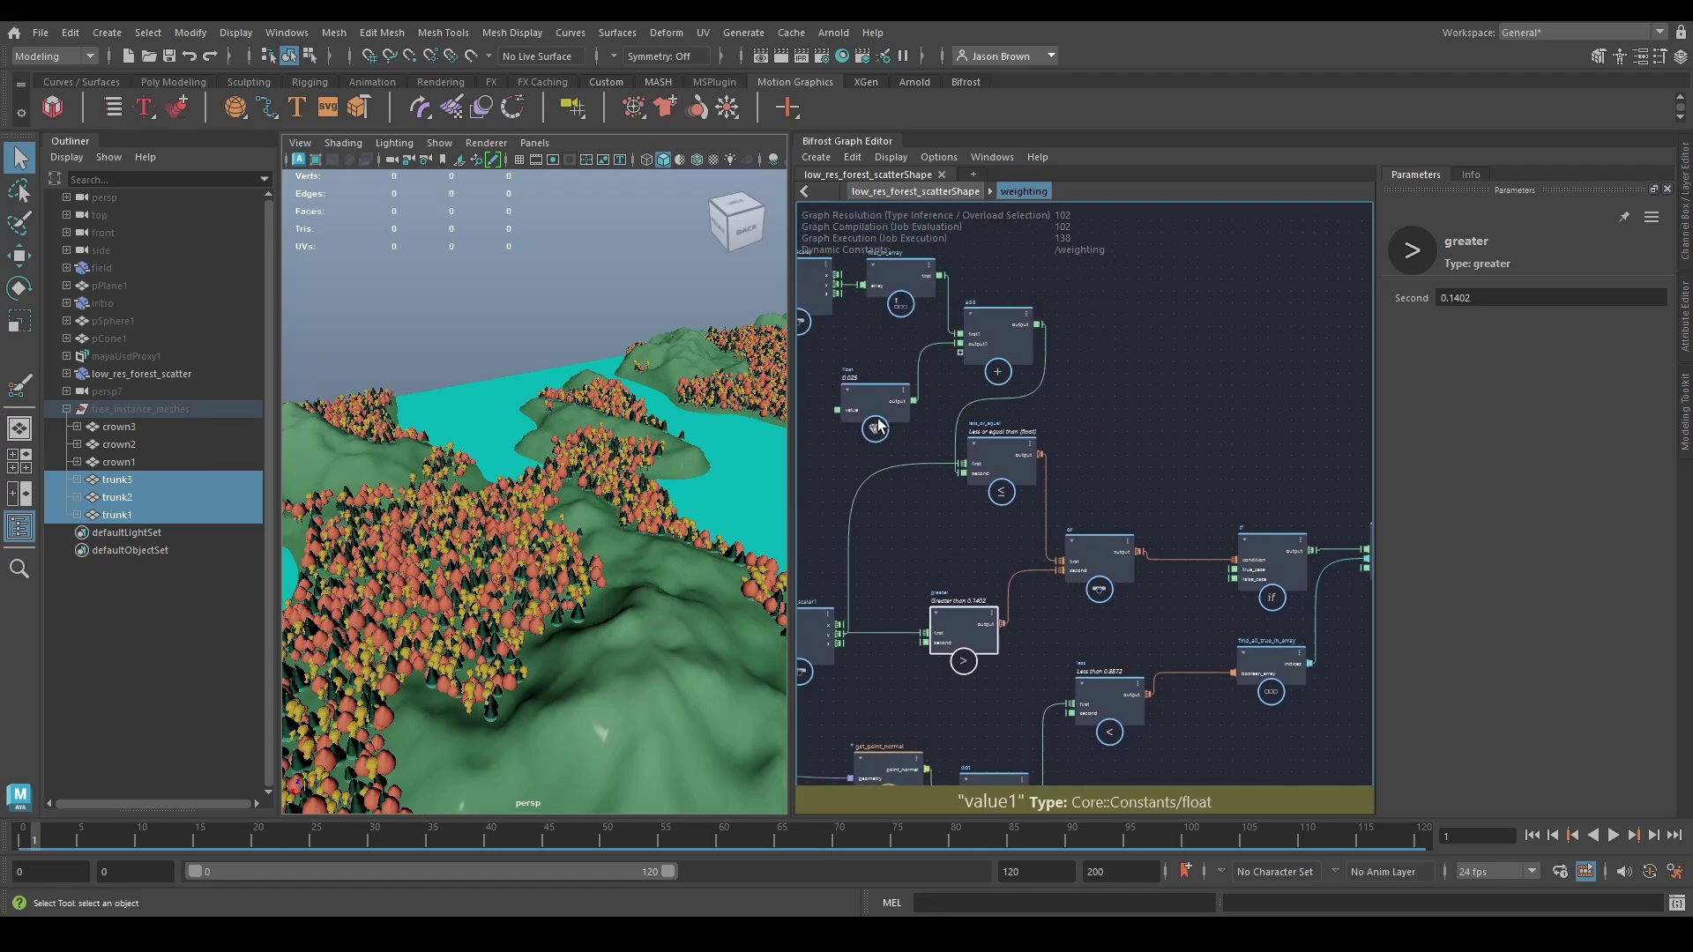
pyautogui.keyDown('alt'); pyautogui.moveTo(1160, 591); pyautogui.dragTo(1134, 380, button='middle'); pyautogui.keyUp('alt')
pyautogui.keyDown('alt'); pyautogui.moveTo(1077, 602); pyautogui.dragTo(1047, 645, button='middle'); pyautogui.keyUp('alt')
pyautogui.click(1049, 527)
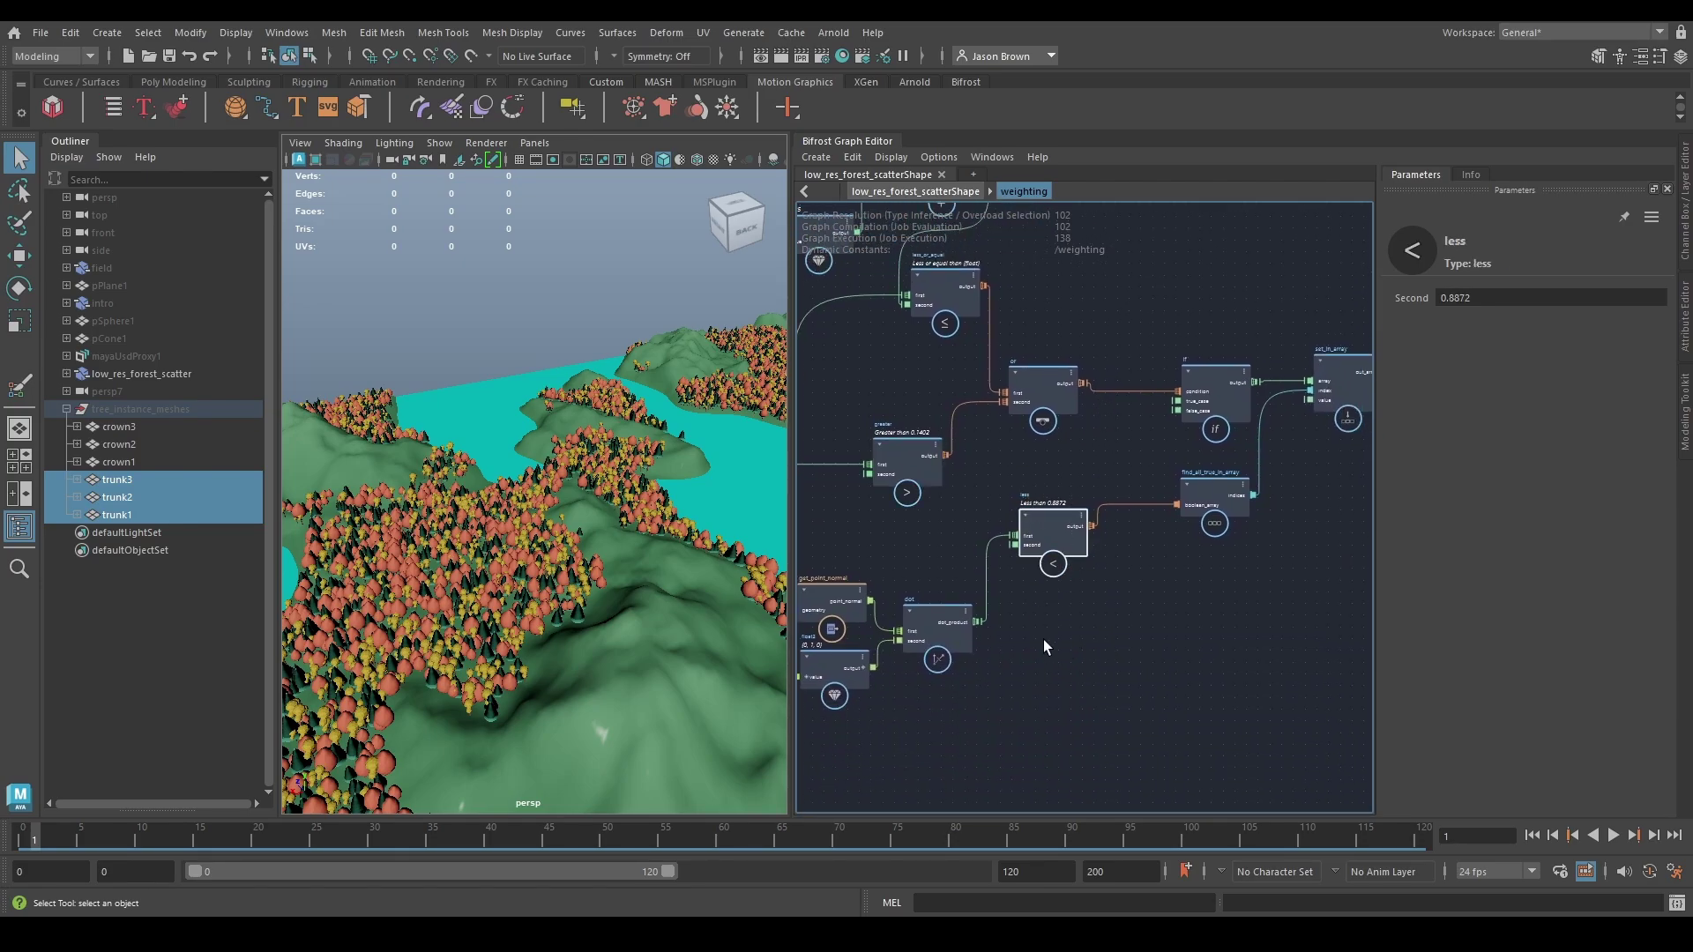
# Step: Examine the scattered forest across the whole terrain, including the lake shores, steep slopes and hilltops
pyautogui.keyDown('alt'); pyautogui.moveTo(418, 504); pyautogui.dragTo(765, 495); pyautogui.keyUp('alt')
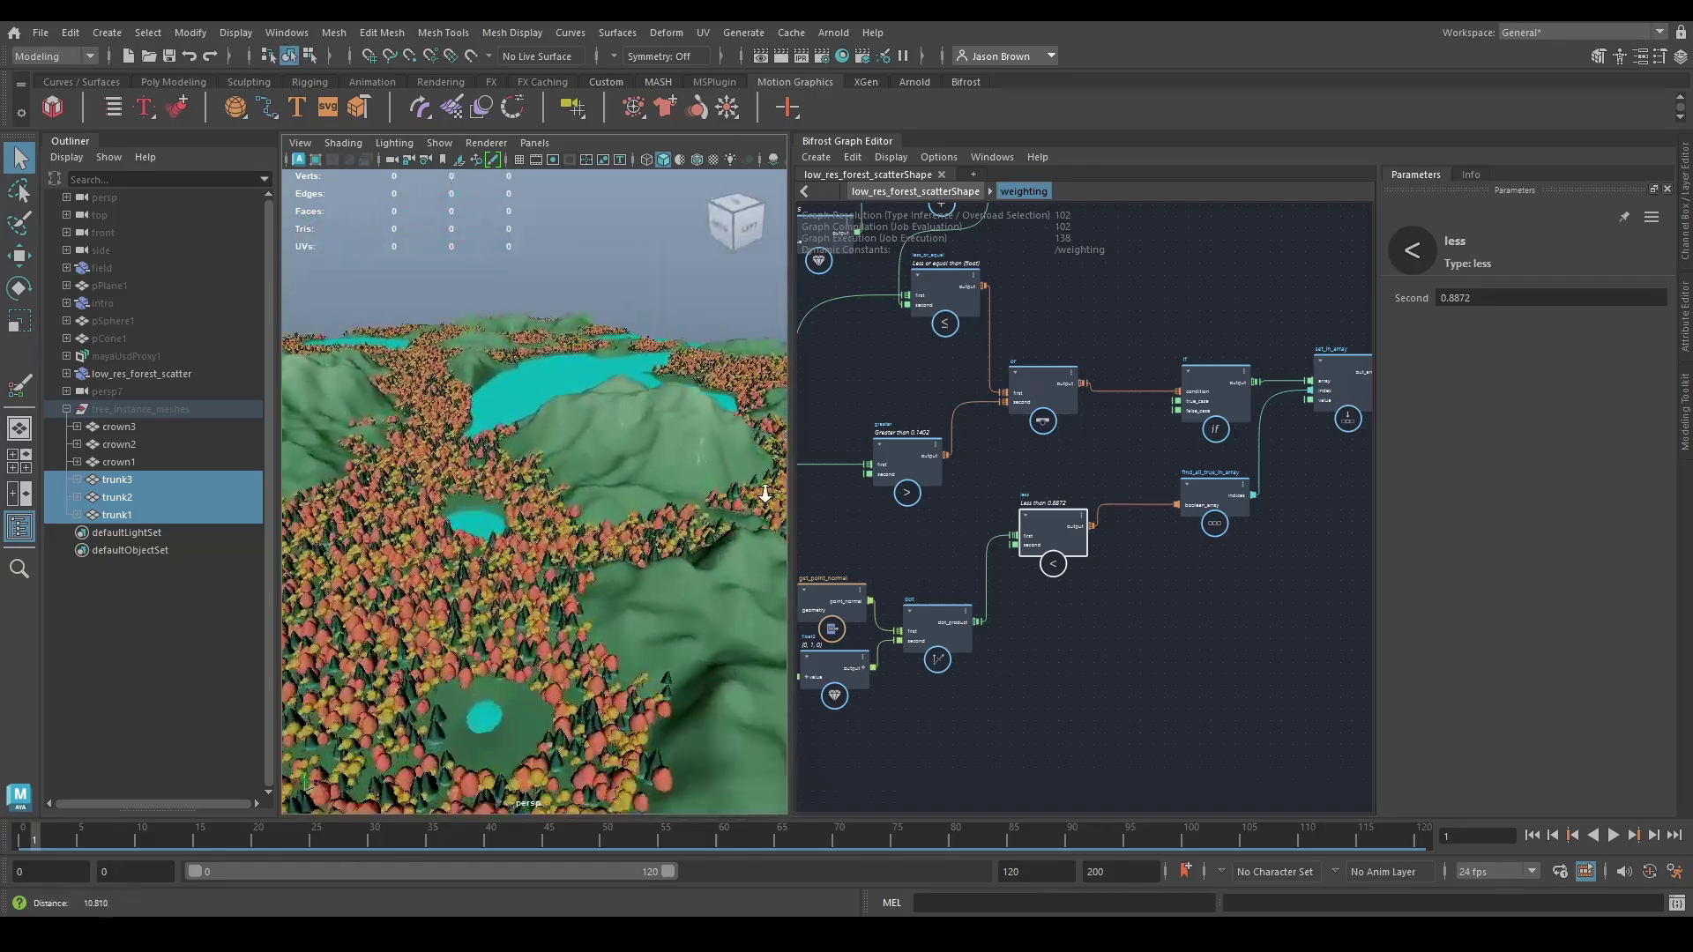
pyautogui.scroll(5, 617, 503)
pyautogui.keyDown('alt'); pyautogui.moveTo(617, 498); pyautogui.dragTo(603, 575); pyautogui.keyUp('alt')
pyautogui.keyDown('alt'); pyautogui.moveTo(603, 575); pyautogui.dragTo(608, 463, button='middle'); pyautogui.keyUp('alt')
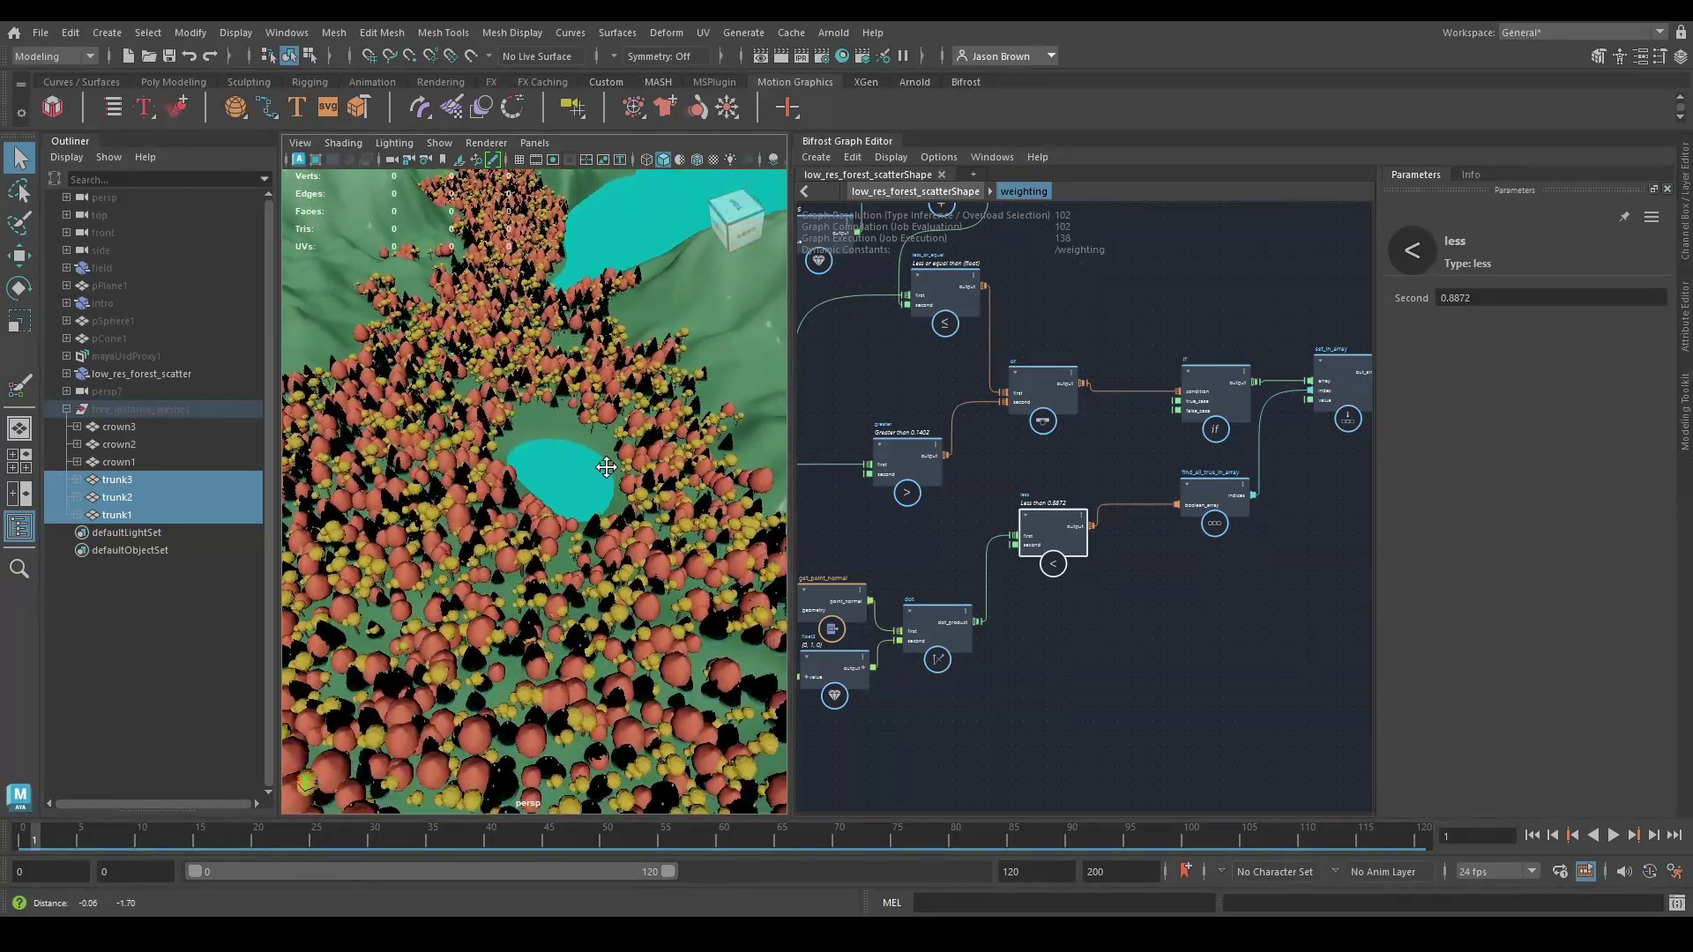
pyautogui.scroll(-5, 606, 476)
pyautogui.scroll(3, 569, 564)
pyautogui.keyDown('alt'); pyautogui.moveTo(625, 635); pyautogui.dragTo(458, 737); pyautogui.keyUp('alt')
pyautogui.scroll(-4, 608, 723)
pyautogui.keyDown('alt'); pyautogui.moveTo(530, 711); pyautogui.dragTo(365, 609, button='middle'); pyautogui.keyUp('alt')
pyautogui.keyDown('alt'); pyautogui.moveTo(365, 609); pyautogui.dragTo(296, 567, button='right'); pyautogui.keyUp('alt')
pyautogui.keyDown('alt'); pyautogui.moveTo(506, 586); pyautogui.dragTo(409, 574); pyautogui.keyUp('alt')
pyautogui.keyDown('alt'); pyautogui.moveTo(408, 574); pyautogui.dragTo(476, 587, button='right'); pyautogui.keyUp('alt')
pyautogui.keyDown('alt'); pyautogui.moveTo(476, 587); pyautogui.dragTo(442, 510, button='middle'); pyautogui.keyUp('alt')
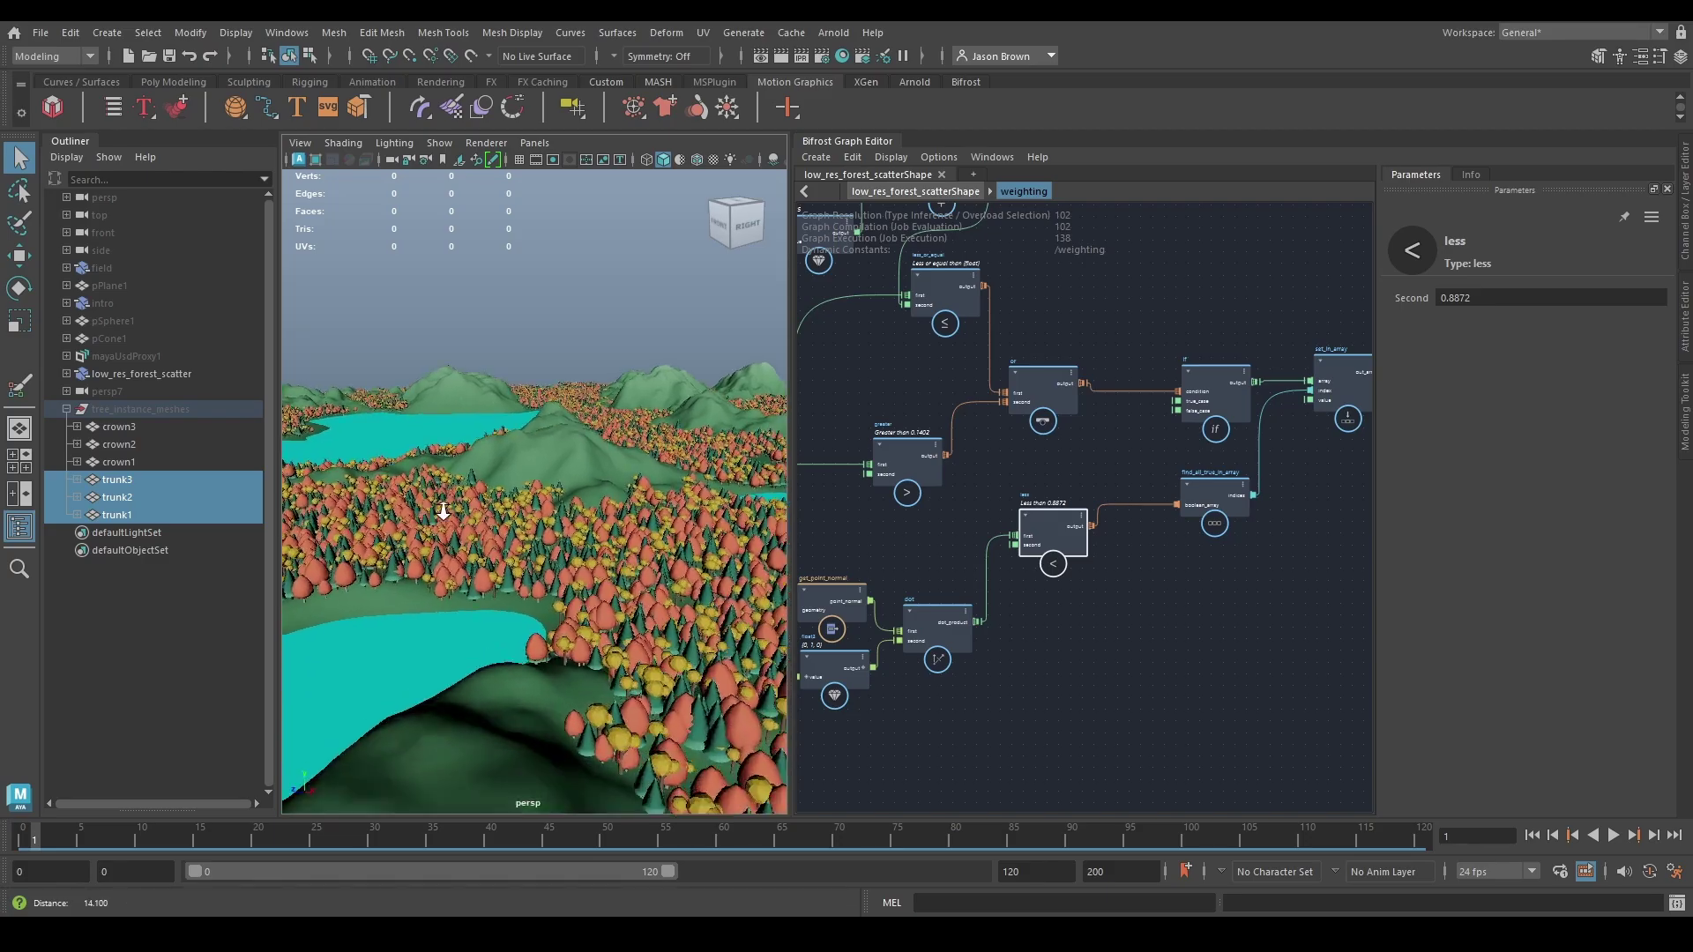
pyautogui.keyDown('alt'); pyautogui.moveTo(442, 510); pyautogui.dragTo(491, 514, button='right'); pyautogui.keyUp('alt')
pyautogui.keyDown('alt'); pyautogui.moveTo(492, 514); pyautogui.dragTo(624, 540); pyautogui.keyUp('alt')
pyautogui.keyDown('alt'); pyautogui.moveTo(624, 540); pyautogui.dragTo(420, 524, button='right'); pyautogui.keyUp('alt')
pyautogui.keyDown('alt'); pyautogui.moveTo(493, 528); pyautogui.dragTo(320, 512); pyautogui.keyUp('alt')
pyautogui.keyDown('alt'); pyautogui.moveTo(319, 511); pyautogui.dragTo(340, 515, button='right'); pyautogui.keyUp('alt')
pyautogui.keyDown('alt'); pyautogui.moveTo(411, 519); pyautogui.dragTo(483, 524, button='middle'); pyautogui.keyUp('alt')
pyautogui.keyDown('alt'); pyautogui.moveTo(483, 524); pyautogui.dragTo(430, 523, button='right'); pyautogui.keyUp('alt')
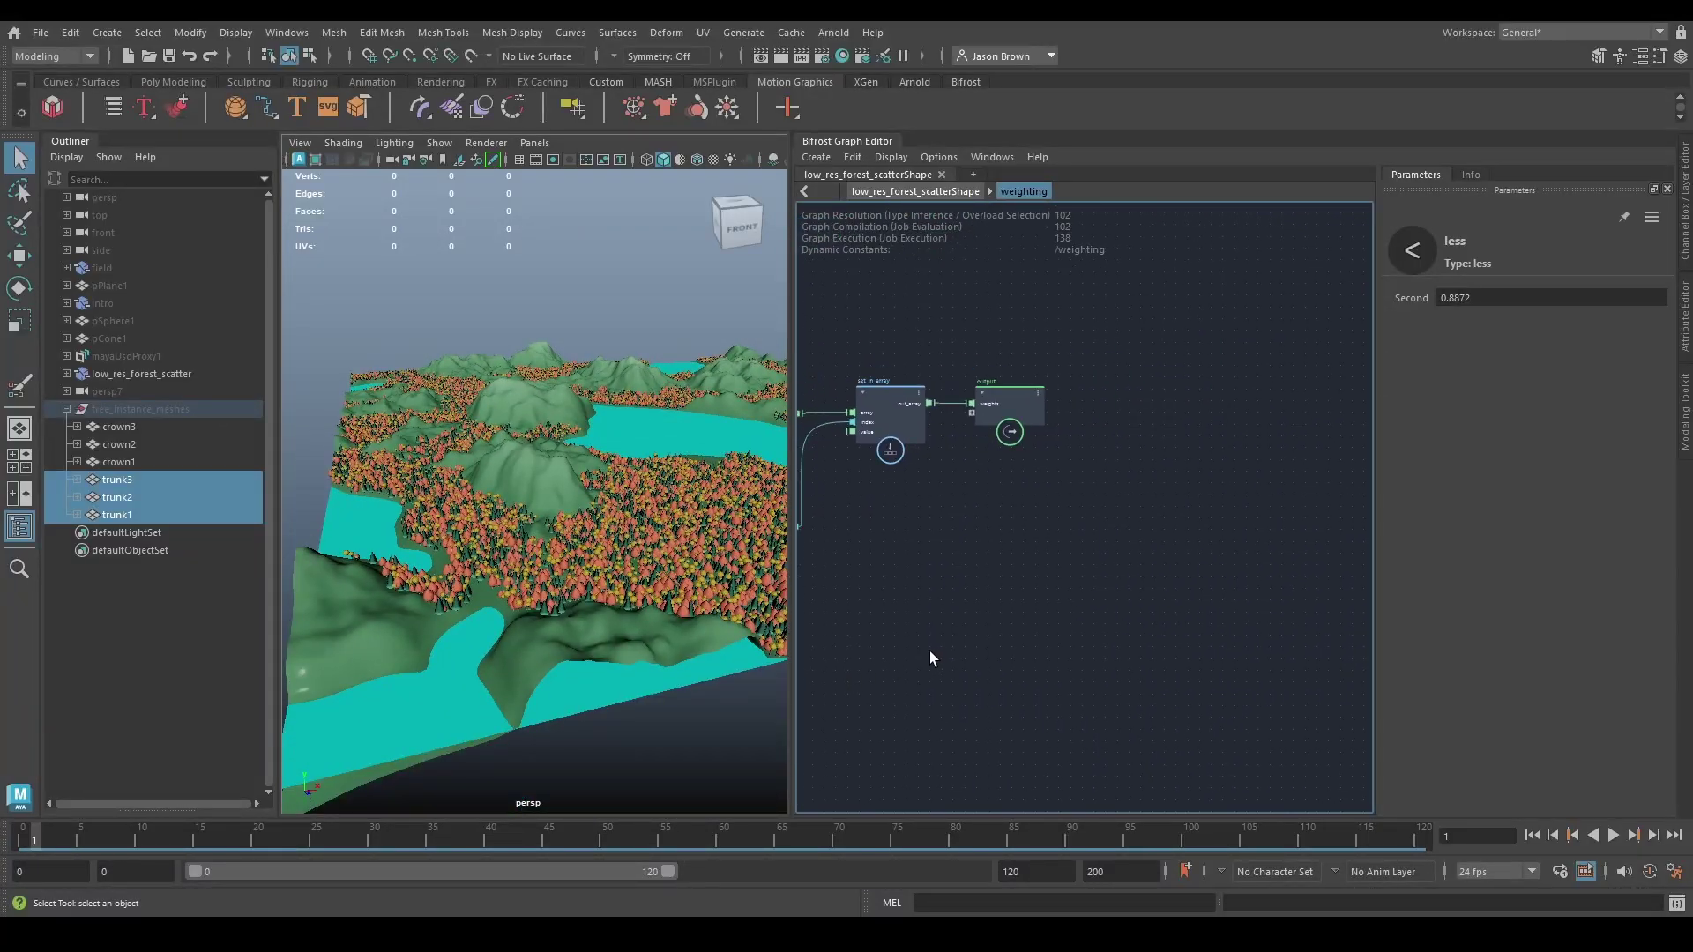